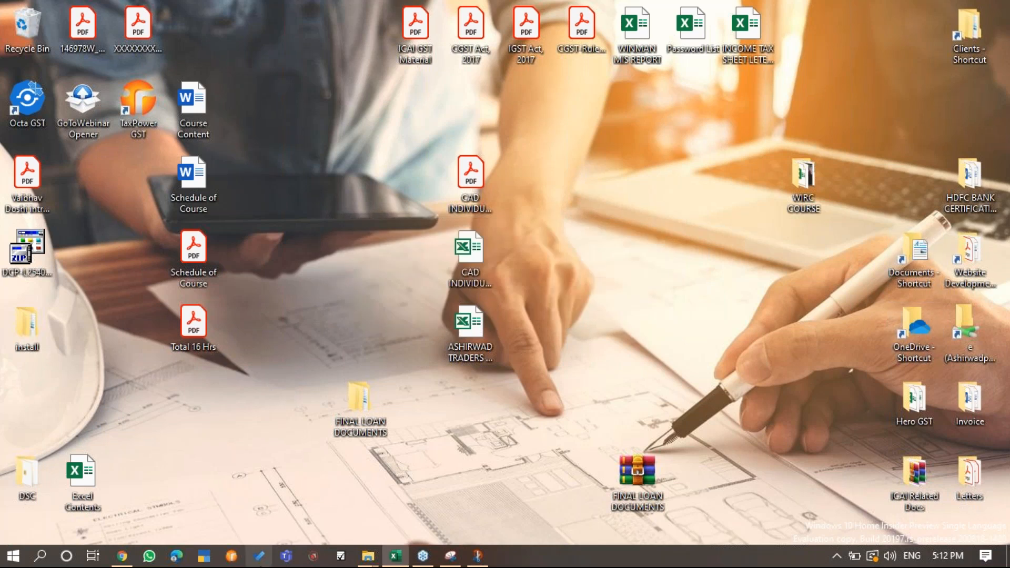
Refresh the desktop and open the Section 7 - Excel 365 workbook from the RAW folder inside WIRC COURSE.
{"action": "right_click", "coordinate": [660, 343]}
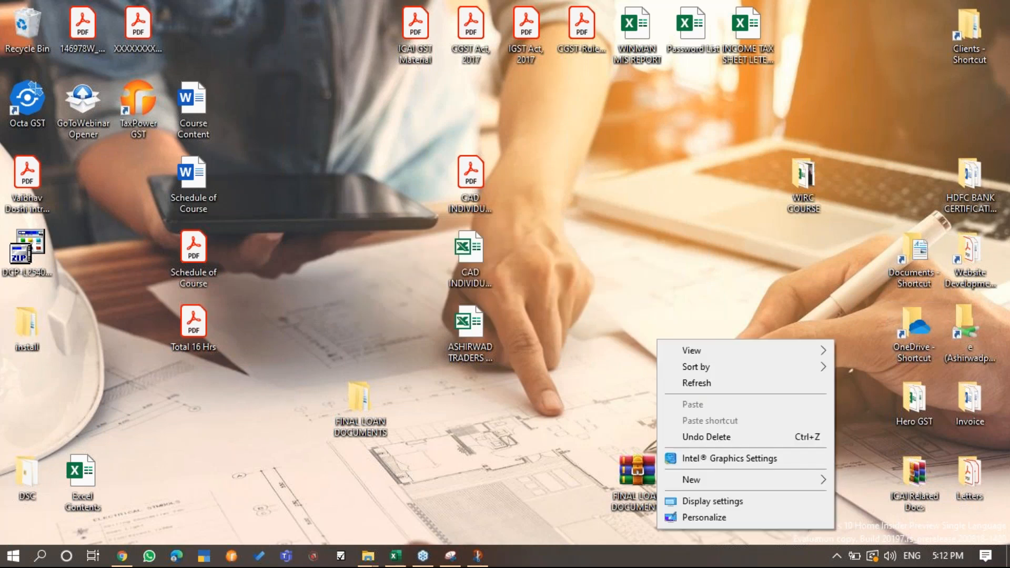
{"action": "left_click", "coordinate": [704, 385]}
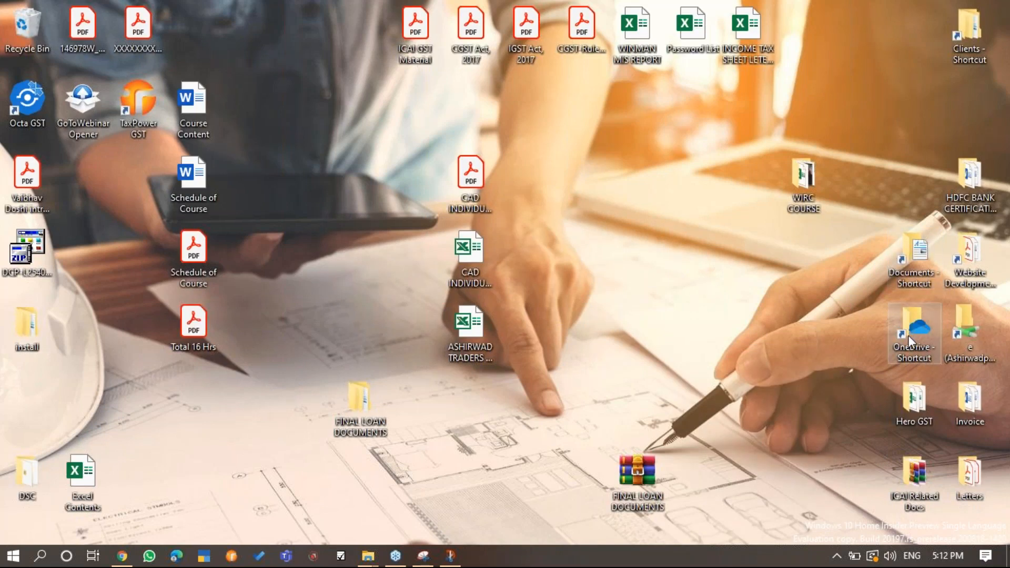
{"action": "double_click", "coordinate": [795, 166]}
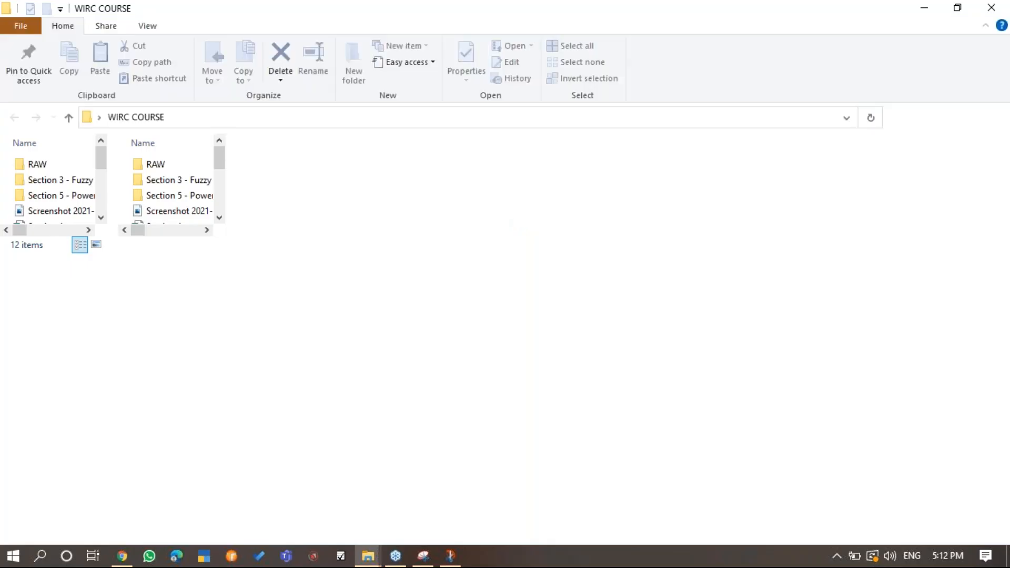
{"action": "double_click", "coordinate": [297, 165]}
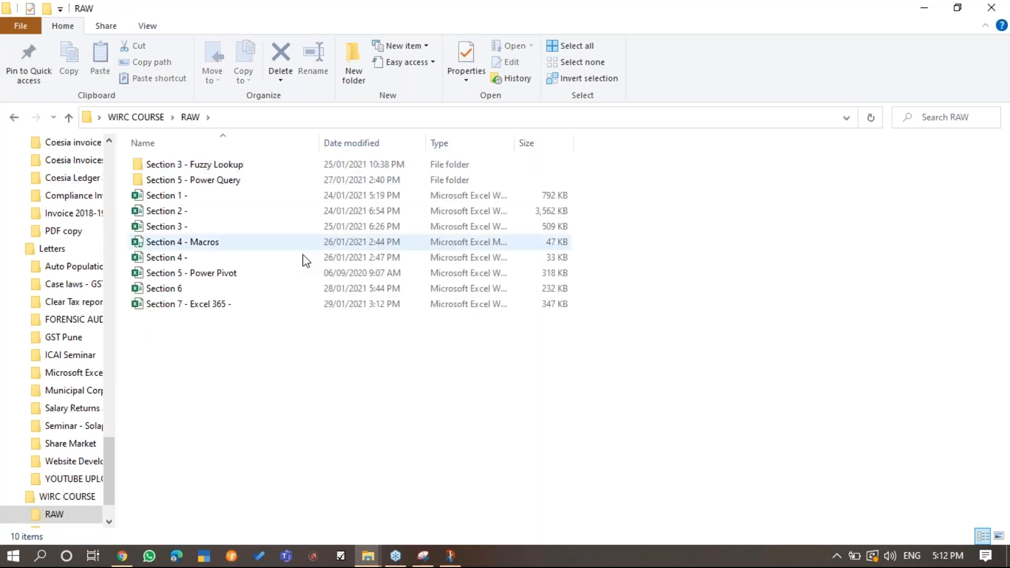
{"action": "left_click", "coordinate": [304, 305]}
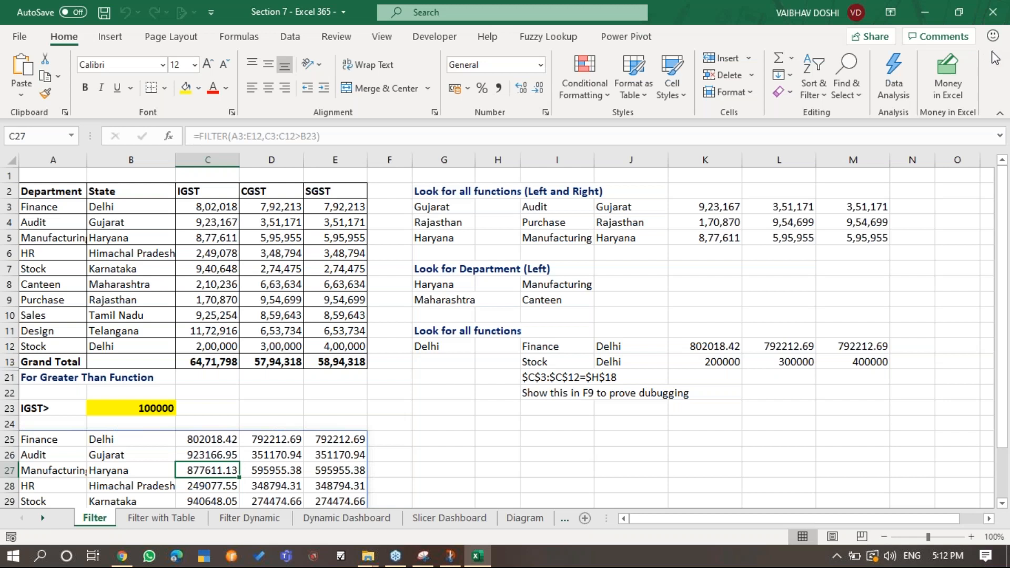
Widen column A of the Filter sheet just enough to show the full department names.
{"action": "double_click", "coordinate": [86, 166]}
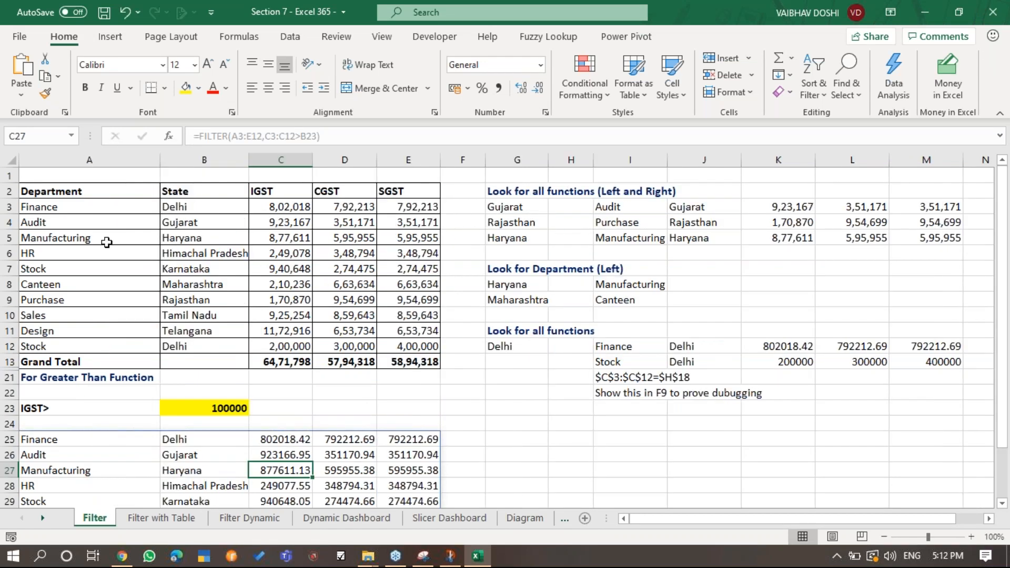
{"action": "left_click_drag", "start_coordinate": [161, 162], "coordinate": [97, 167]}
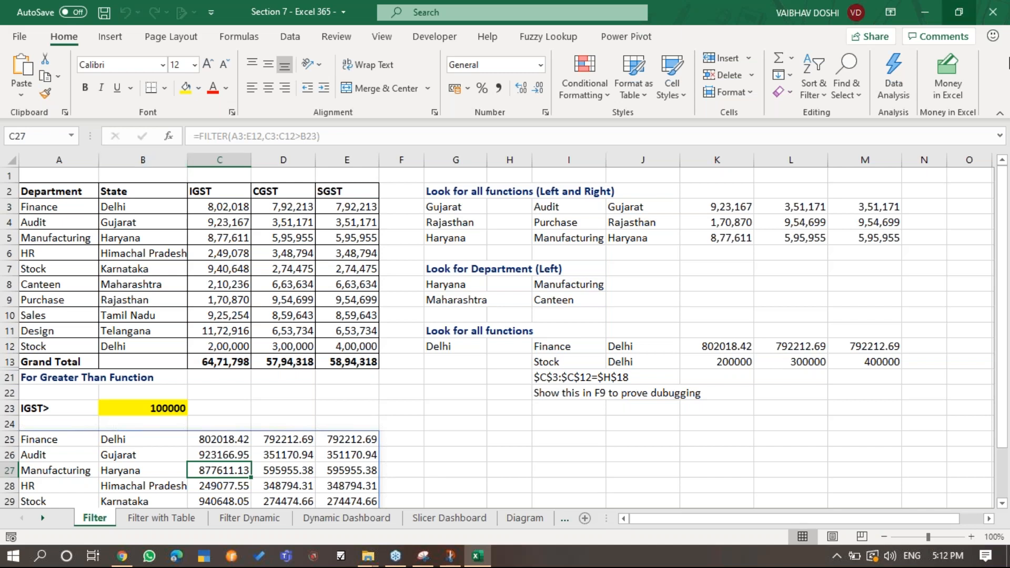
{"action": "left_click", "coordinate": [1007, 57]}
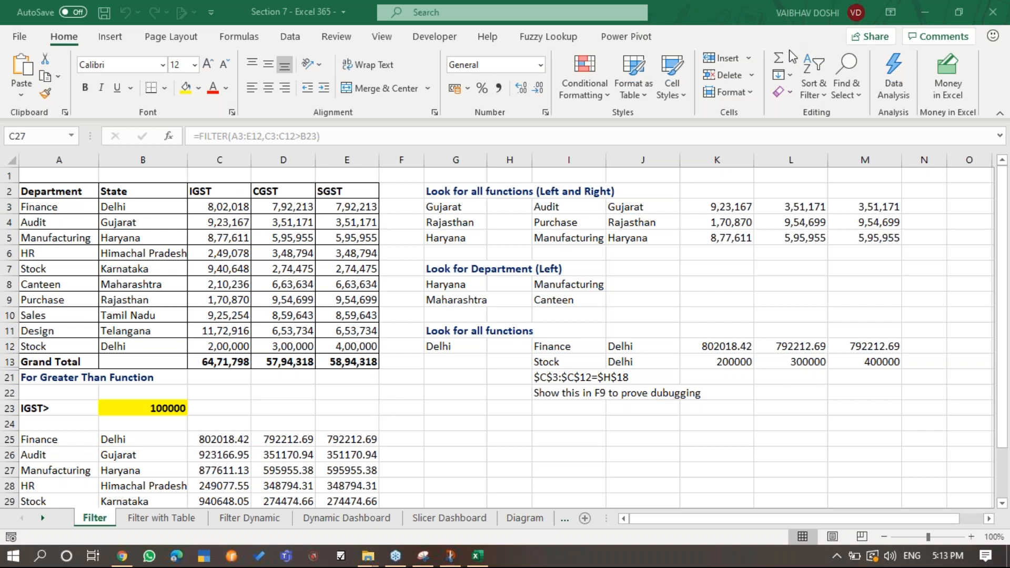
Examine the FILTER formulas behind the lookup results in column I, from I3 down to I13.
{"action": "left_click", "coordinate": [568, 207]}
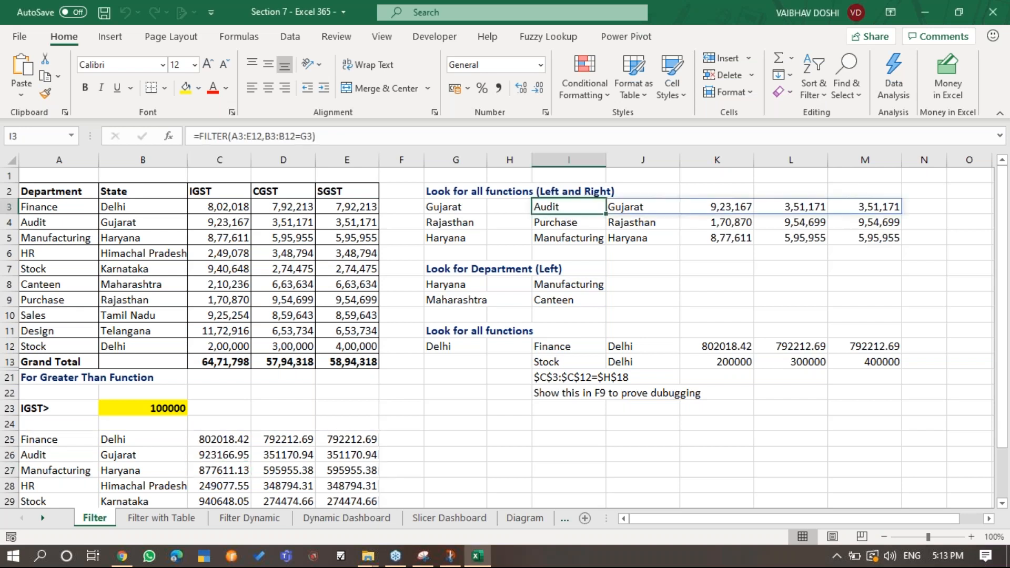
{"action": "key", "text": "Down"}
{"action": "key", "text": "Down"}
{"action": "key", "text": "Up"}
{"action": "key", "text": "Up"}
{"action": "key", "text": "Down"}
{"action": "key", "text": "Down"}
{"action": "key", "text": "Down"}
{"action": "key", "text": "Down"}
{"action": "key", "text": "Down"}
{"action": "key", "text": "Down"}
{"action": "key", "text": "Down"}
{"action": "key", "text": "Down"}
{"action": "key", "text": "Down"}
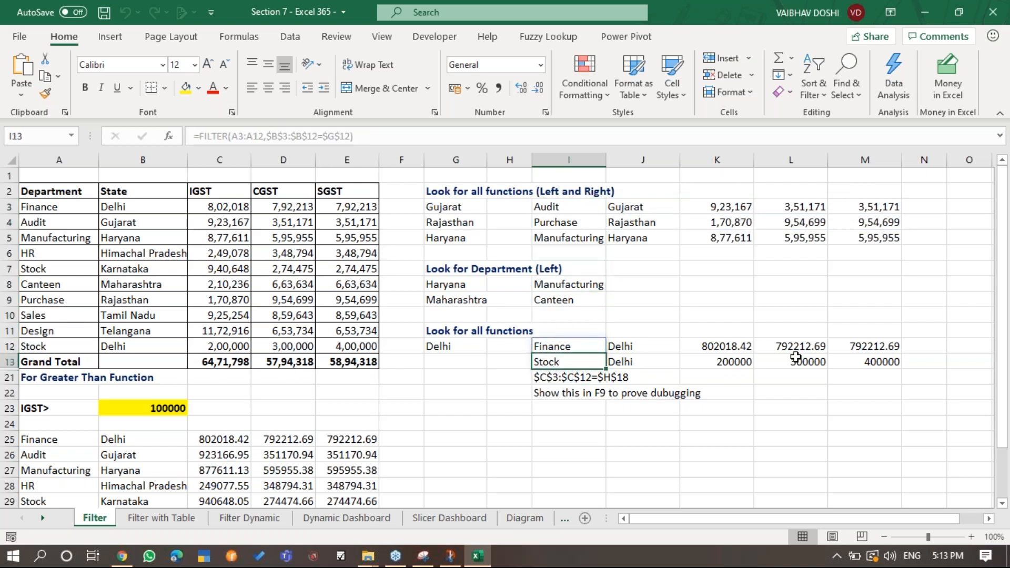
{"action": "key", "text": "Up"}
{"action": "key", "text": "Up"}
{"action": "key", "text": "Up"}
{"action": "key", "text": "Up"}
{"action": "key", "text": "Up"}
{"action": "key", "text": "Up"}
{"action": "key", "text": "Up"}
{"action": "key", "text": "Up"}
{"action": "key", "text": "Up"}
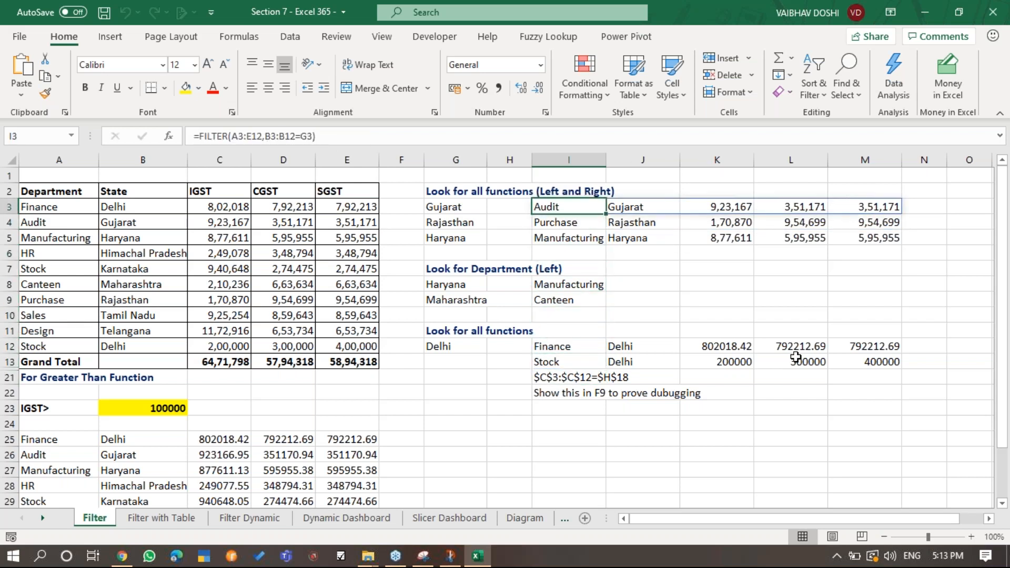
Clear the existing FILTER formulas from cells I3 to I5.
{"action": "key", "text": "shift+Down"}
{"action": "key", "text": "shift+Down"}
{"action": "key", "text": "shift+Up"}
{"action": "key", "text": "shift+Up"}
{"action": "key", "text": "shift+Down"}
{"action": "key", "text": "shift+Down"}
{"action": "key", "text": "Delete"}
Enter =FILTER(A3:E12,B3:B12=G3) in I3 to return the full row for Gujarat.
{"action": "type", "text": "=fi"}
{"action": "key", "text": "Down"}
{"action": "key", "text": "Tab"}
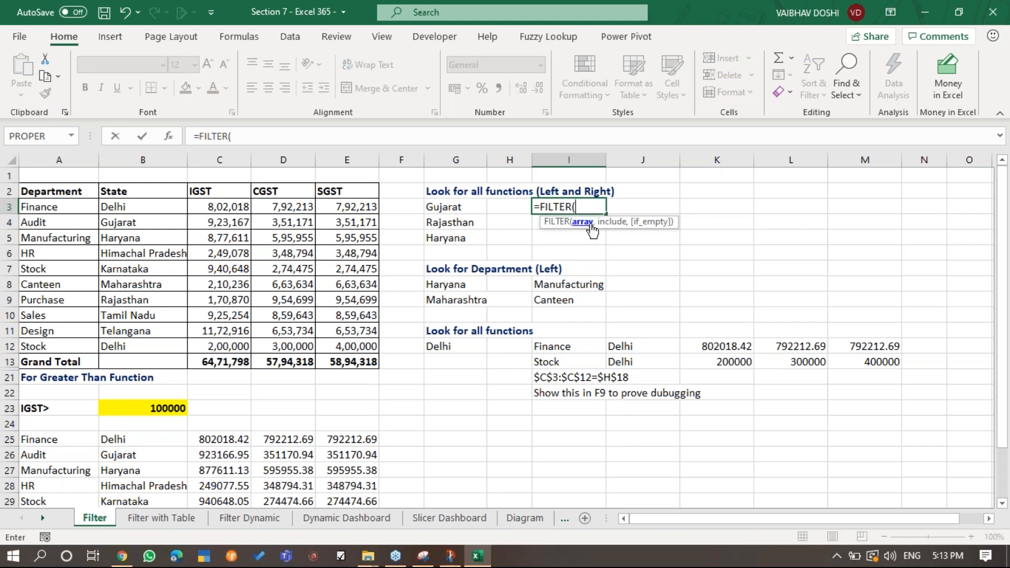
{"action": "left_click_drag", "start_coordinate": [53, 206], "coordinate": [335, 342]}
{"action": "type", "text": ","}
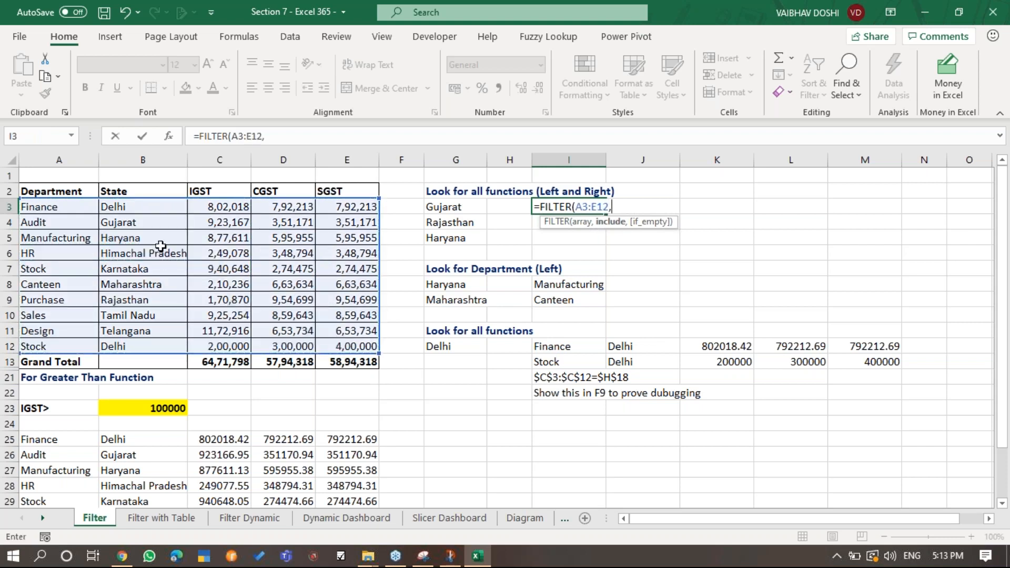
{"action": "left_click_drag", "start_coordinate": [153, 206], "coordinate": [160, 345]}
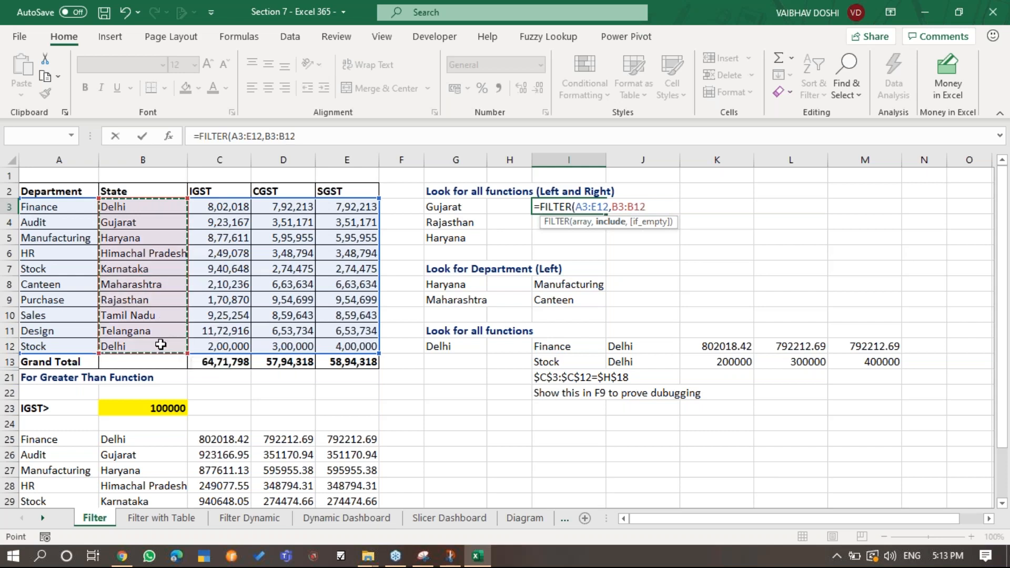
{"action": "type", "text": "="}
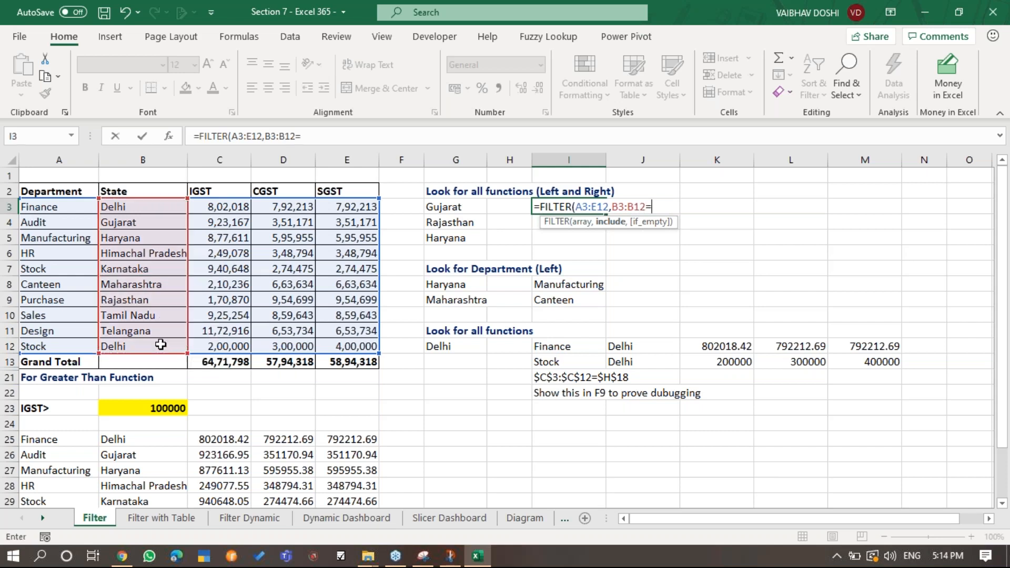
{"action": "left_click", "coordinate": [453, 209]}
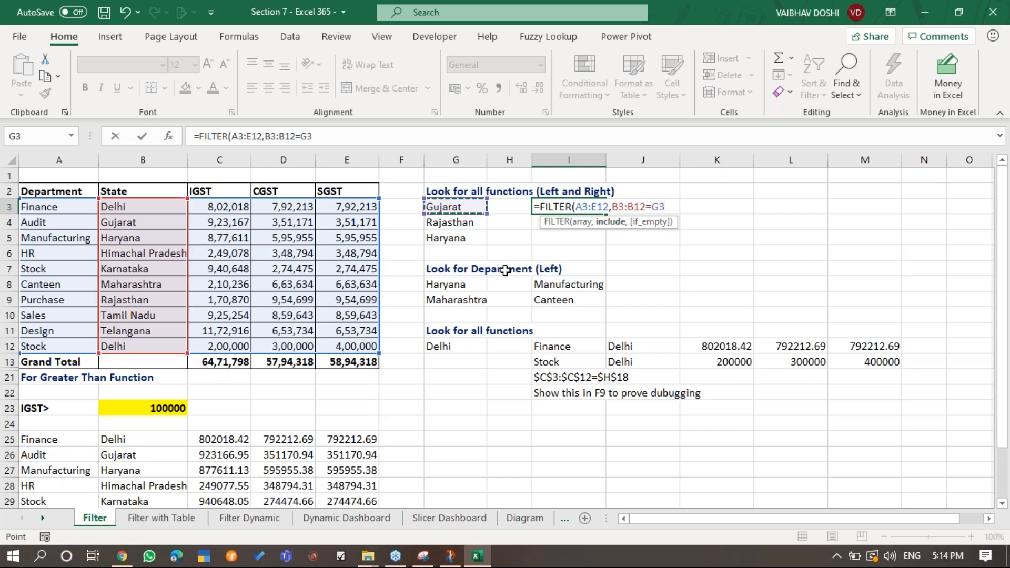
{"action": "type", "text": ")"}
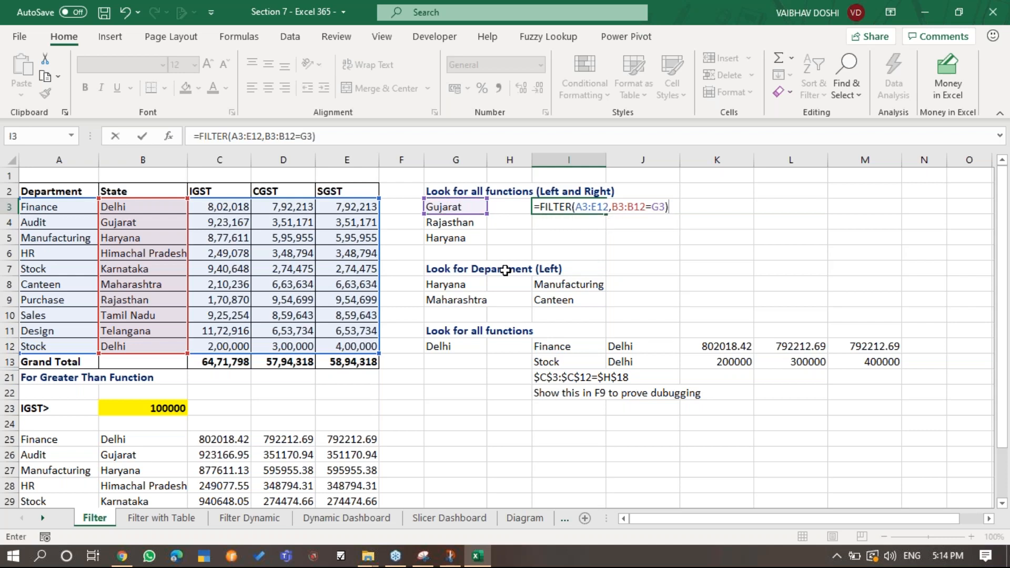
{"action": "key", "text": "Return"}
Check the new formula in I3 and the range I3:M3 that its result fills.
{"action": "key", "text": "Up"}
{"action": "key", "text": "F2"}
{"action": "key", "text": "Escape"}
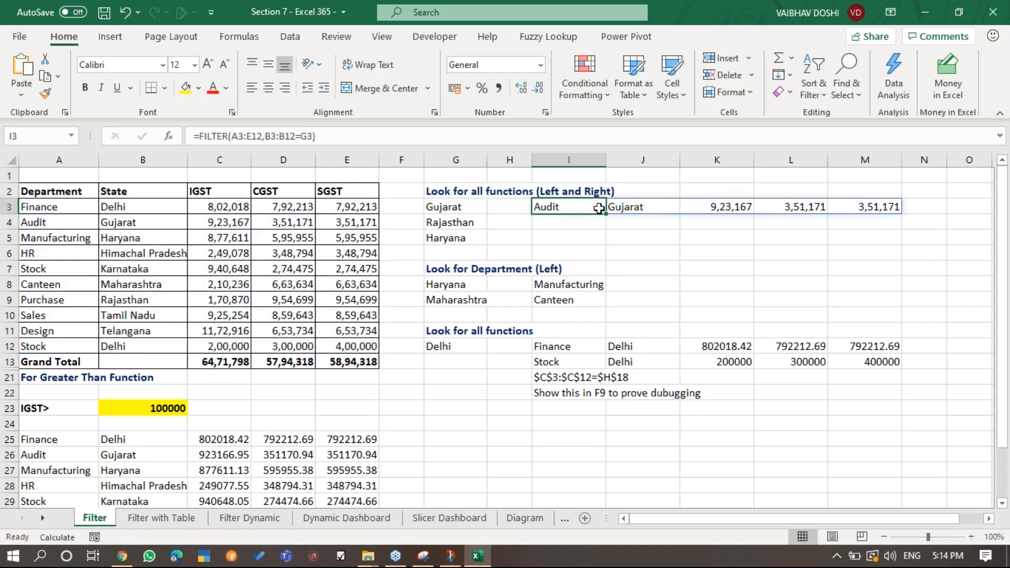
{"action": "left_click_drag", "start_coordinate": [585, 206], "coordinate": [843, 206]}
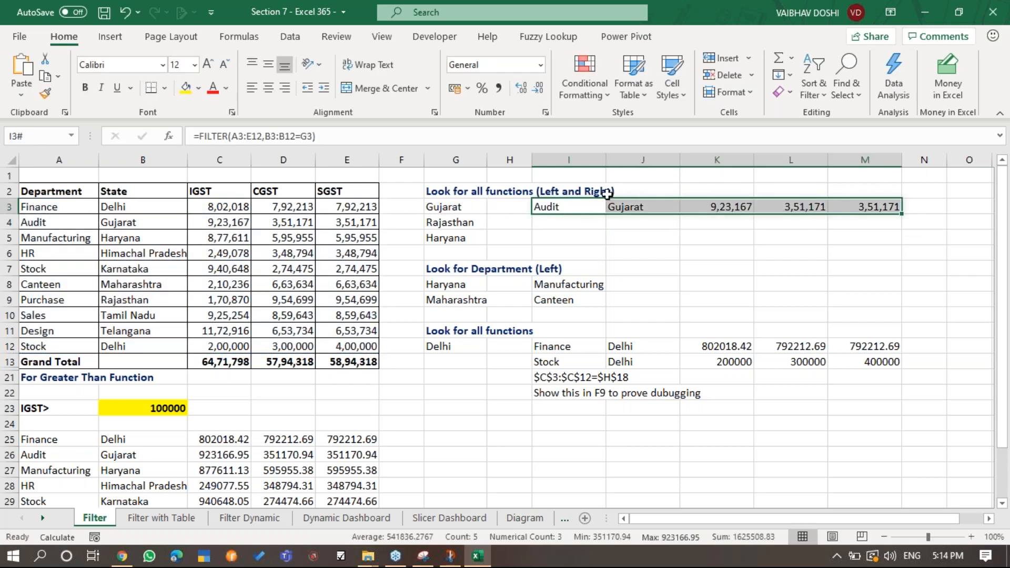
{"action": "left_click_drag", "start_coordinate": [581, 207], "coordinate": [847, 208]}
{"action": "left_click", "coordinate": [655, 241]}
{"action": "left_click", "coordinate": [562, 203]}
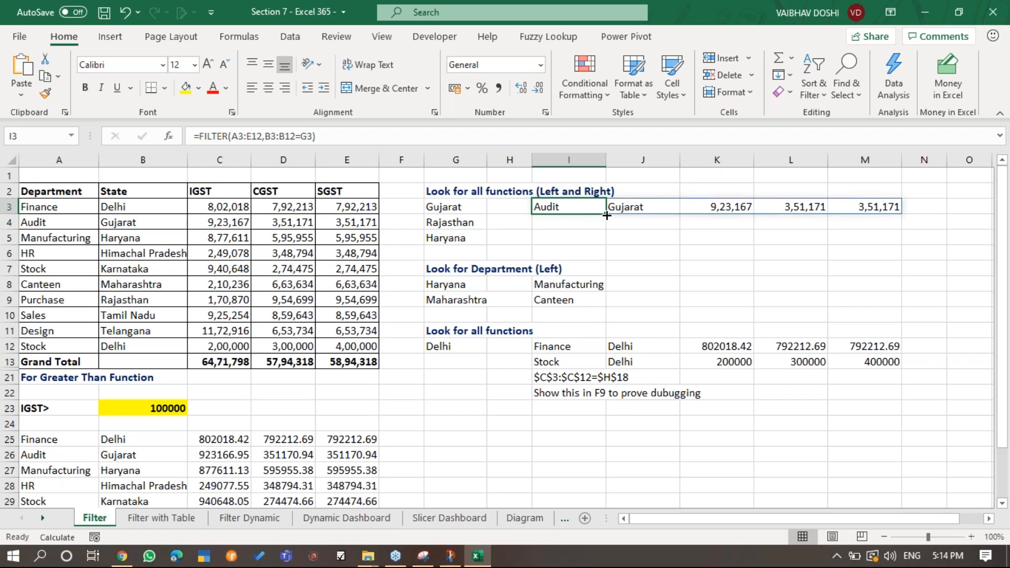
Compare the editable formula in I3 with the formulas of the spilled cells beside it in row 3.
{"action": "double_click", "coordinate": [582, 204]}
{"action": "key", "text": "Escape"}
{"action": "key", "text": "F2"}
{"action": "key", "text": "Escape"}
{"action": "key", "text": "F2"}
{"action": "key", "text": "Escape"}
{"action": "key", "text": "Right"}
{"action": "key", "text": "Right"}
{"action": "key", "text": "Right"}
{"action": "key", "text": "F2"}
{"action": "key", "text": "Escape"}
{"action": "key", "text": "Right"}
{"action": "key", "text": "Left"}
{"action": "key", "text": "Left"}
{"action": "key", "text": "Left"}
{"action": "key", "text": "Right"}
{"action": "key", "text": "F2"}
{"action": "key", "text": "Escape"}
{"action": "key", "text": "Right"}
{"action": "key", "text": "F2"}
{"action": "key", "text": "Escape"}
{"action": "key", "text": "Right"}
{"action": "key", "text": "Left"}
{"action": "key", "text": "Left"}
{"action": "key", "text": "Left"}
{"action": "key", "text": "Left"}
{"action": "key", "text": "F2"}
{"action": "key", "text": "Escape"}
{"action": "key", "text": "F2"}
{"action": "key", "text": "Escape"}
{"action": "key", "text": "F2"}
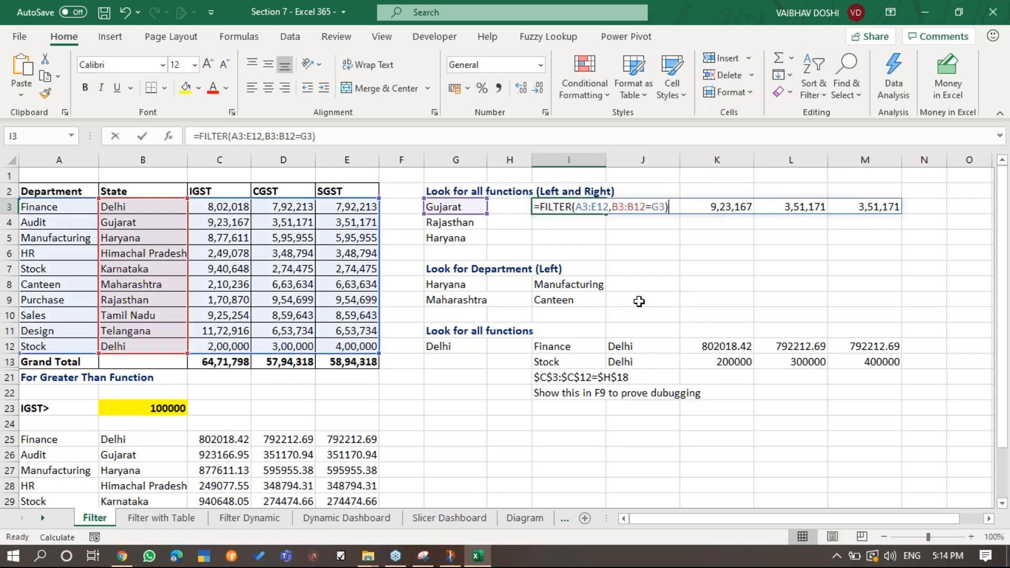
{"action": "key", "text": "Escape"}
{"action": "key", "text": "Down"}
{"action": "key", "text": "Up"}
{"action": "key", "text": "F2"}
{"action": "key", "text": "Escape"}
{"action": "key", "text": "F2"}
{"action": "key", "text": "Escape"}
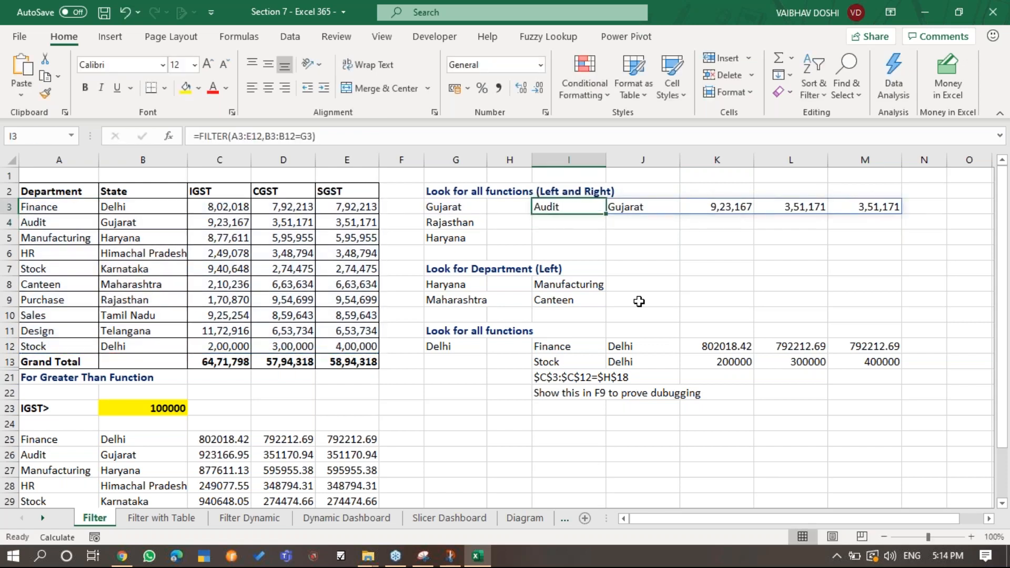
Examine the department lookup formulas for Haryana and Maharashtra in I8 and I9.
{"action": "key", "text": "Down"}
{"action": "key", "text": "Up"}
{"action": "key", "text": "Down"}
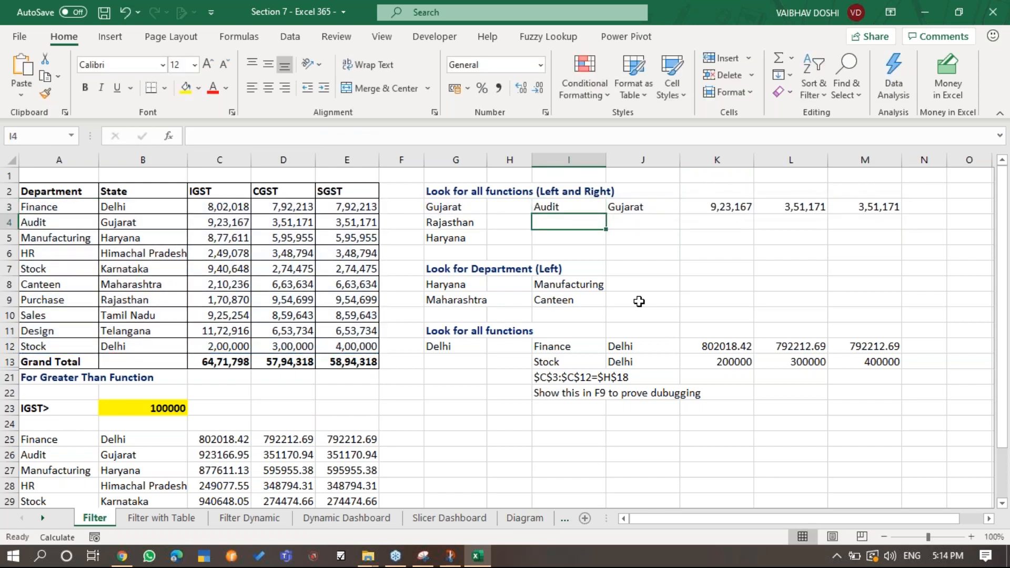
{"action": "key", "text": "Up"}
{"action": "key", "text": "Down"}
{"action": "key", "text": "Down"}
{"action": "key", "text": "Down"}
{"action": "key", "text": "Down"}
{"action": "key", "text": "Down"}
{"action": "key", "text": "Left"}
{"action": "key", "text": "Left"}
{"action": "key", "text": "Right"}
{"action": "key", "text": "Right"}
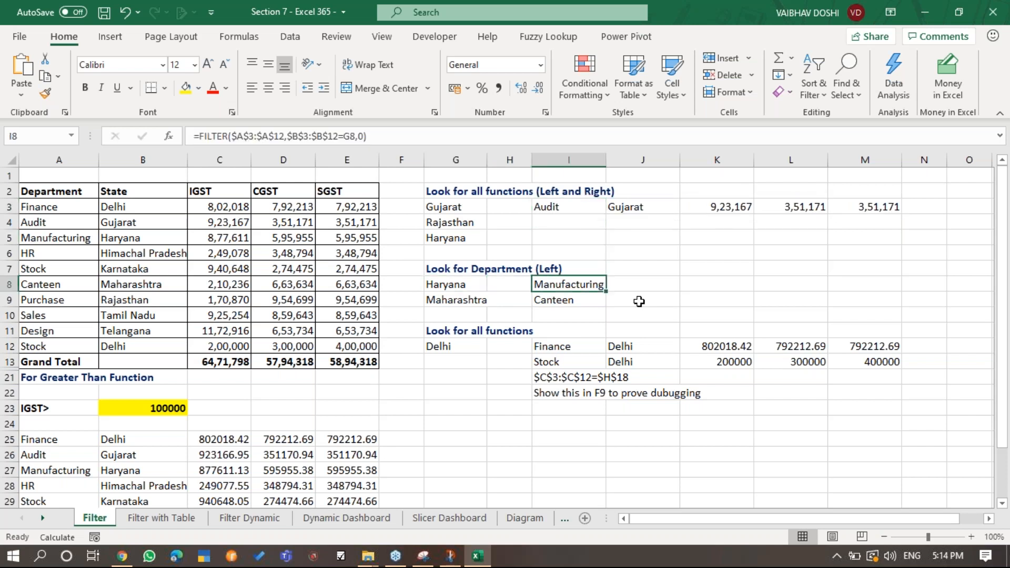
{"action": "key", "text": "F2"}
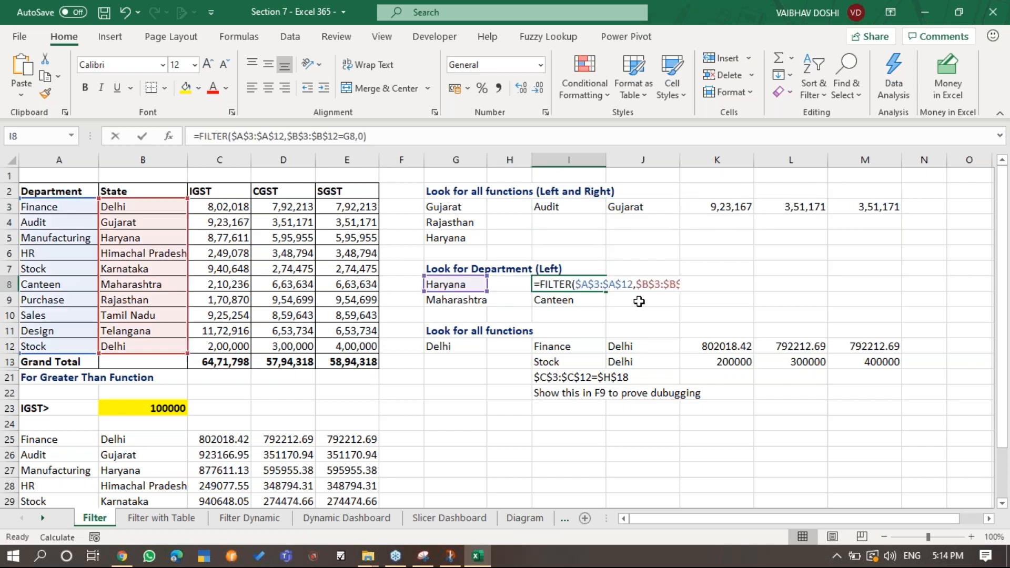
{"action": "key", "text": "Escape"}
{"action": "key", "text": "F2"}
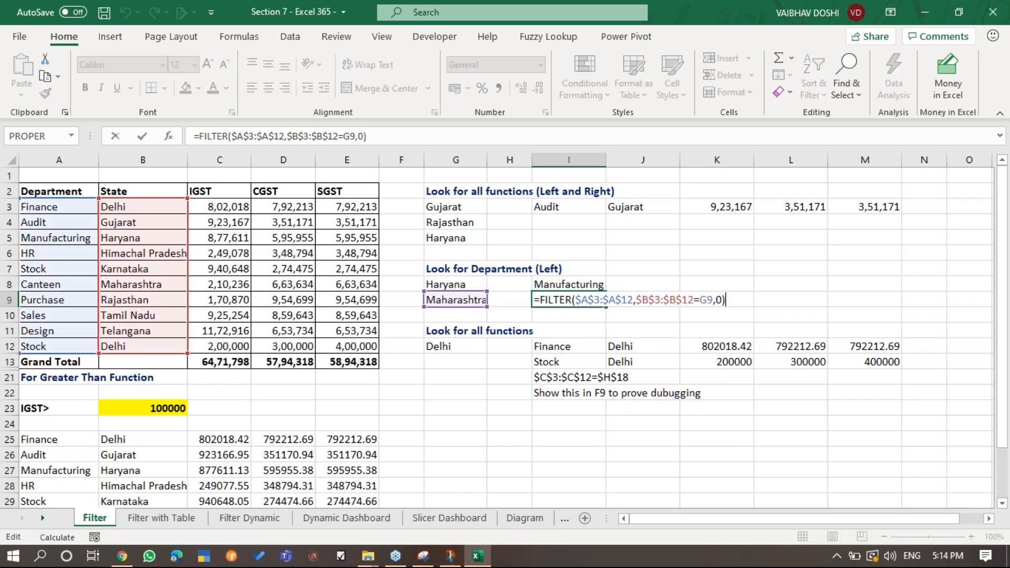
{"action": "key", "text": "Escape"}
Enter =FILTER(A3:E12,B3:B12=G4) in I4 to return the full row for Rajasthan, and check its criteria reference.
{"action": "key", "text": "Up"}
{"action": "key", "text": "Up"}
{"action": "key", "text": "Up"}
{"action": "key", "text": "Up"}
{"action": "type", "text": "=FILTER("}
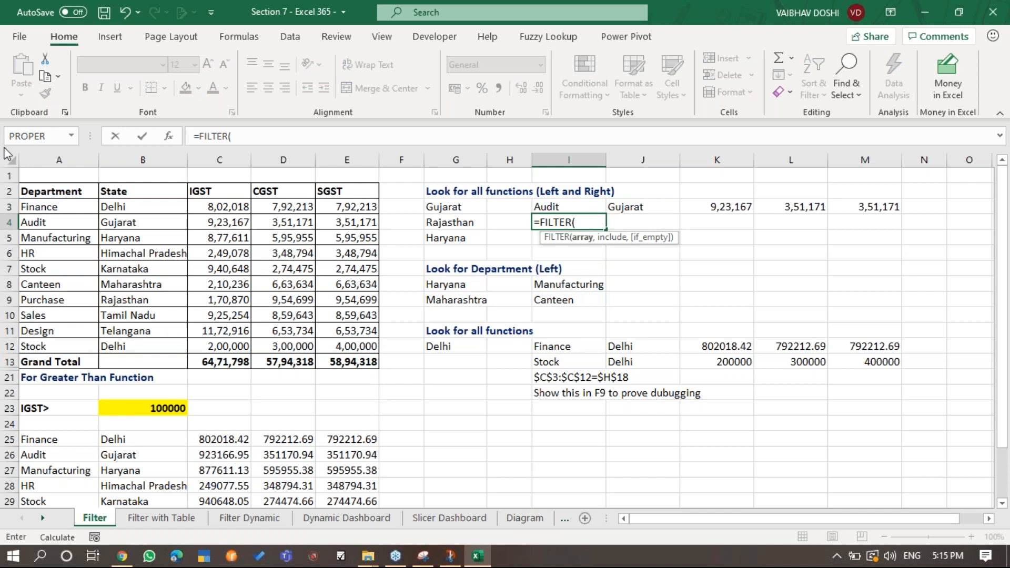
{"action": "left_click_drag", "start_coordinate": [63, 210], "coordinate": [358, 350]}
{"action": "type", "text": ","}
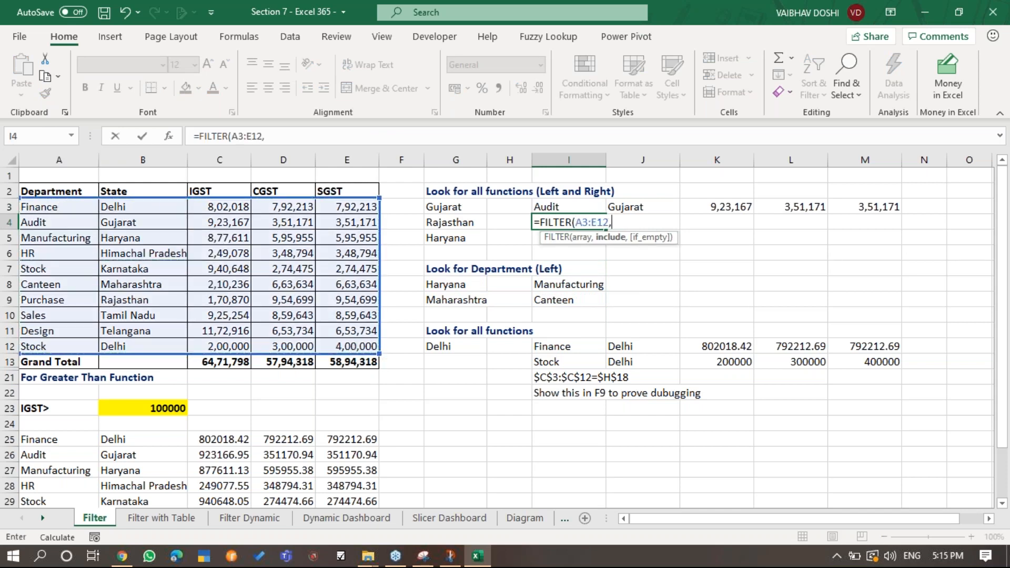
{"action": "left_click_drag", "start_coordinate": [173, 211], "coordinate": [174, 346]}
{"action": "type", "text": "="}
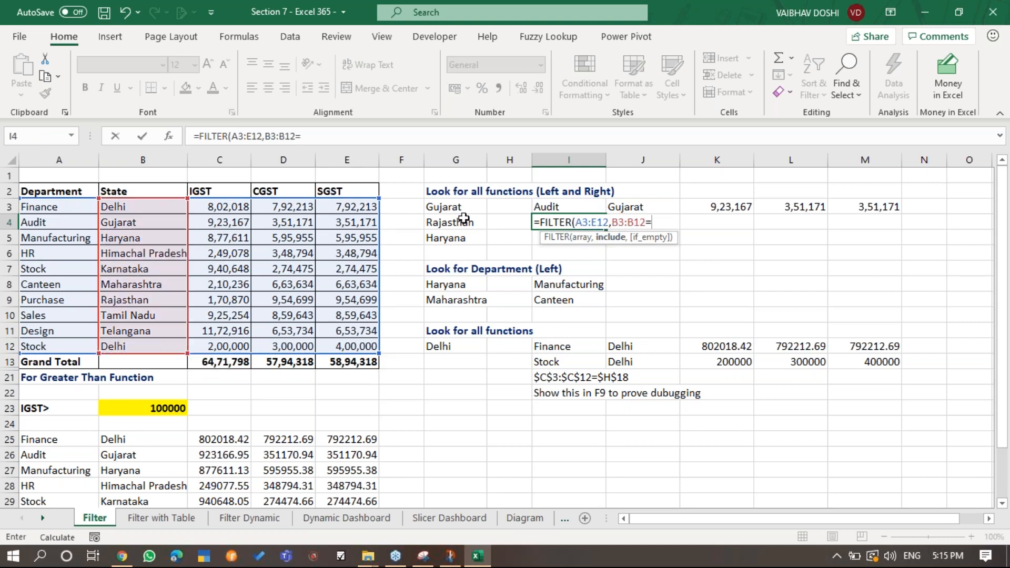
{"action": "left_click", "coordinate": [463, 220]}
{"action": "type", "text": ")"}
{"action": "key", "text": "ctrl+Return"}
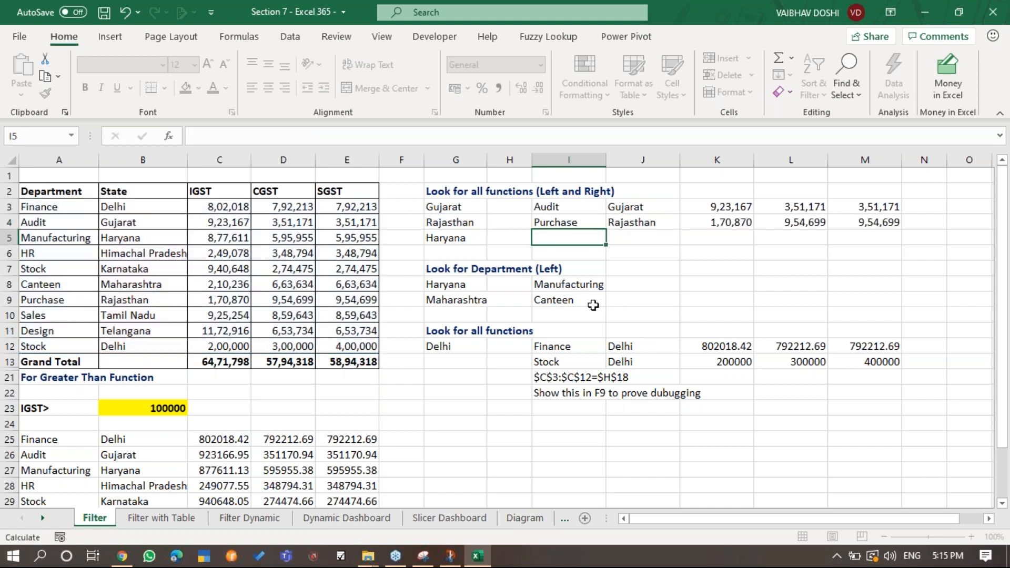
{"action": "key", "text": "F2"}
{"action": "key", "text": "Left"}
{"action": "key", "text": "Left"}
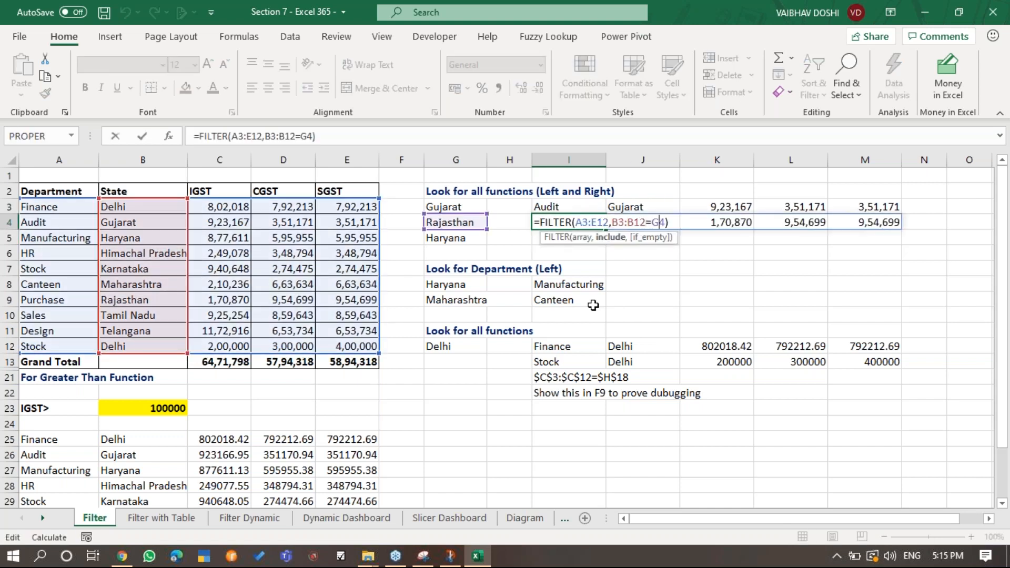
{"action": "key", "text": "Return"}
Enter =FILTER(A3:E12,B3:B12=G5) in I5 to return the full row for Haryana, and check its references.
{"action": "type", "text": "=FILTER("}
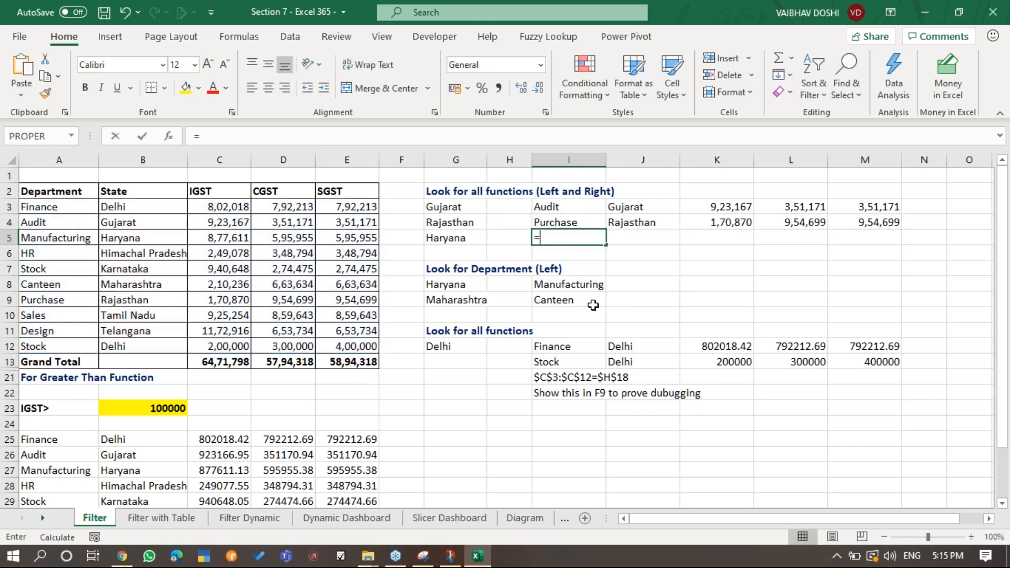
{"action": "key", "text": "Left"}
{"action": "key", "text": "Left"}
{"action": "key", "text": "Left"}
{"action": "key", "text": "Left"}
{"action": "key", "text": "Left"}
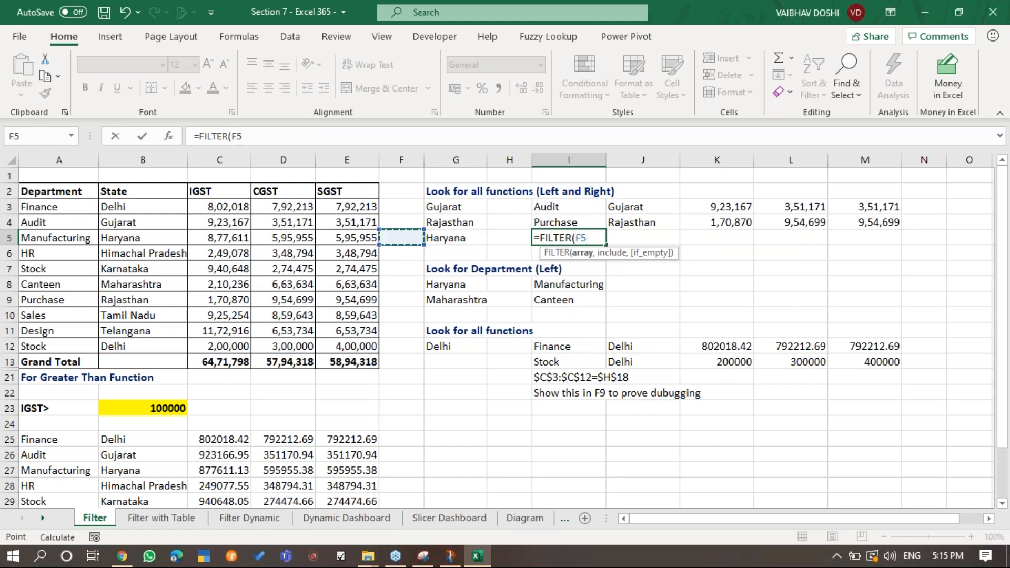
{"action": "key", "text": "Left"}
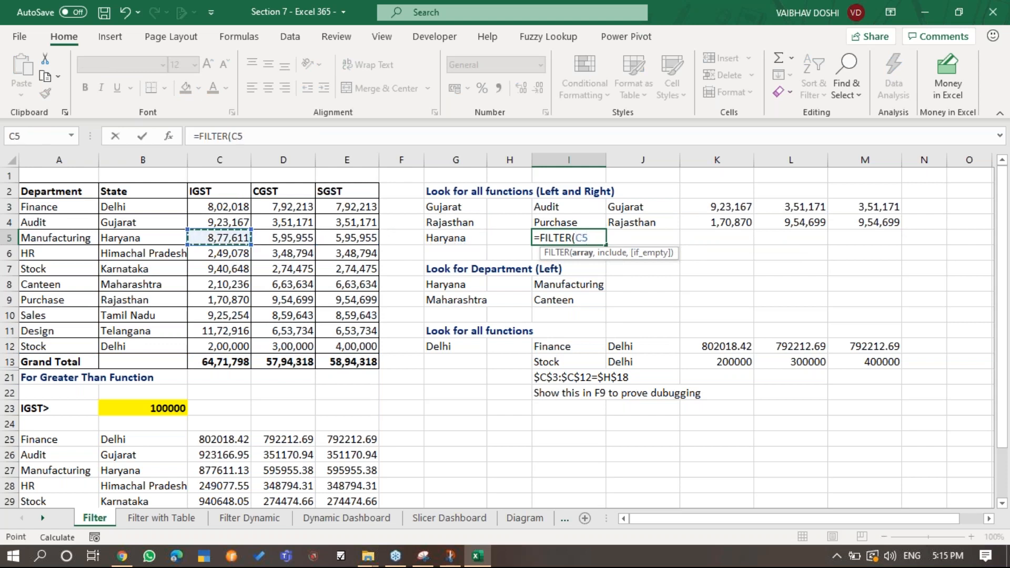
{"action": "key", "text": "Left"}
{"action": "key", "text": "Left"}
{"action": "key", "text": "Up"}
{"action": "key", "text": "Up"}
{"action": "key", "text": "Up"}
{"action": "left_click_drag", "start_coordinate": [59, 207], "coordinate": [368, 348]}
{"action": "type", "text": ","}
{"action": "left_click_drag", "start_coordinate": [153, 207], "coordinate": [176, 276]}
{"action": "left_click_drag", "start_coordinate": [178, 305], "coordinate": [179, 347]}
{"action": "type", "text": "="}
{"action": "left_click", "coordinate": [462, 239]}
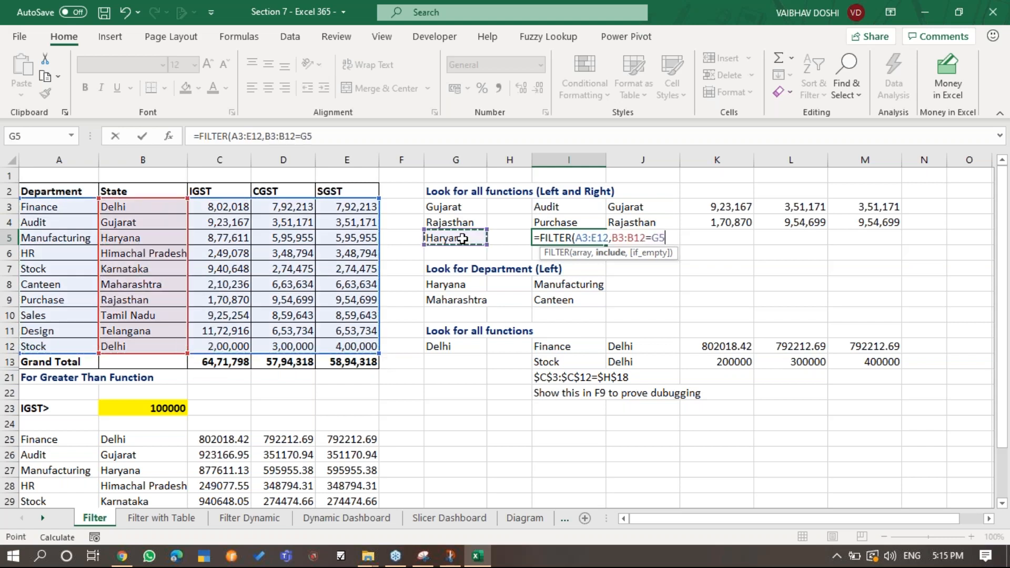
{"action": "type", "text": ")"}
{"action": "key", "text": "Return"}
{"action": "key", "text": "Down"}
{"action": "key", "text": "Down"}
{"action": "key", "text": "F2"}
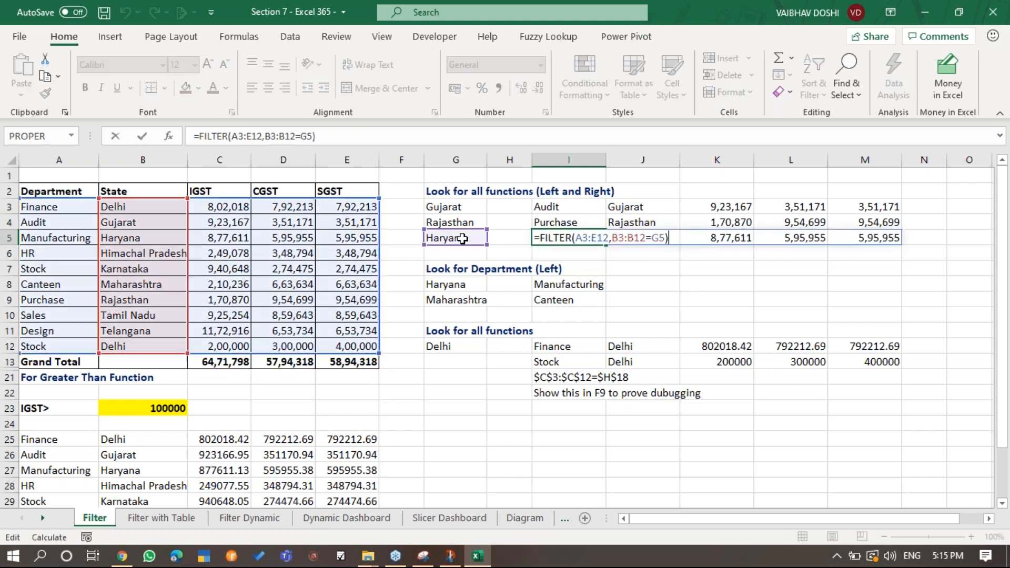
Examine the lookup formulas below I5, including the department lookups for Haryana and Maharashtra.
{"action": "key", "text": "Escape"}
{"action": "key", "text": "Down"}
{"action": "key", "text": "F2"}
{"action": "key", "text": "Escape"}
{"action": "key", "text": "Up"}
{"action": "key", "text": "F2"}
{"action": "key", "text": "Escape"}
{"action": "key", "text": "Down"}
{"action": "key", "text": "F2"}
{"action": "key", "text": "Escape"}
Clear the old Delhi department results from I12:I13.
{"action": "key", "text": "Down"}
{"action": "key", "text": "Down"}
{"action": "key", "text": "Down"}
{"action": "key", "text": "Delete"}
{"action": "key", "text": "Left"}
{"action": "key", "text": "Left"}
{"action": "key", "text": "Up"}
{"action": "key", "text": "Right"}
{"action": "key", "text": "Right"}
{"action": "key", "text": "Down"}
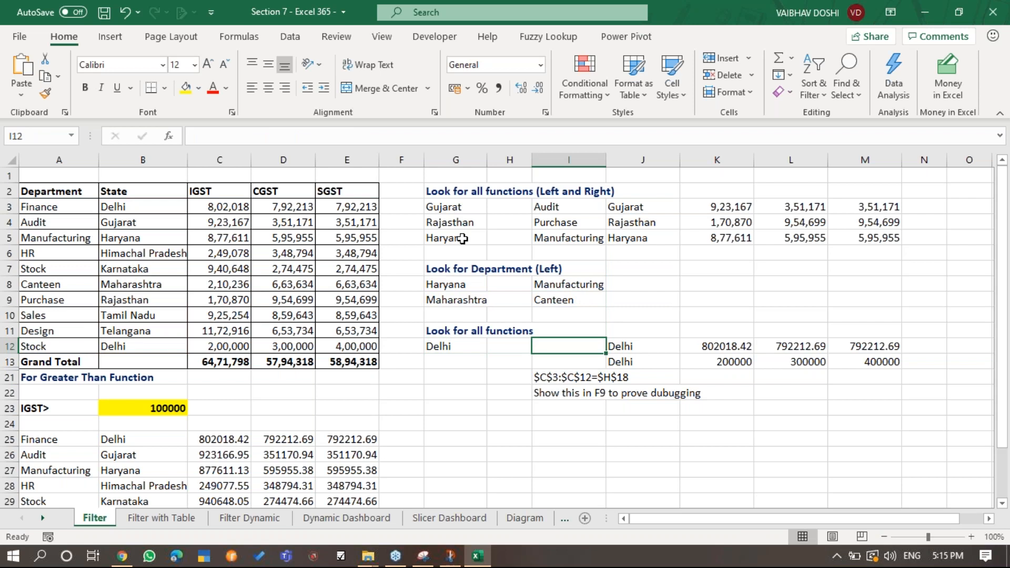
Clear the remaining old Delhi values from J12:M13.
{"action": "key", "text": "Right"}
{"action": "key", "text": "shift+Right"}
{"action": "key", "text": "shift+Right"}
{"action": "key", "text": "shift+Right"}
{"action": "key", "text": "shift+Down"}
{"action": "key", "text": "Delete"}
{"action": "key", "text": "Left"}
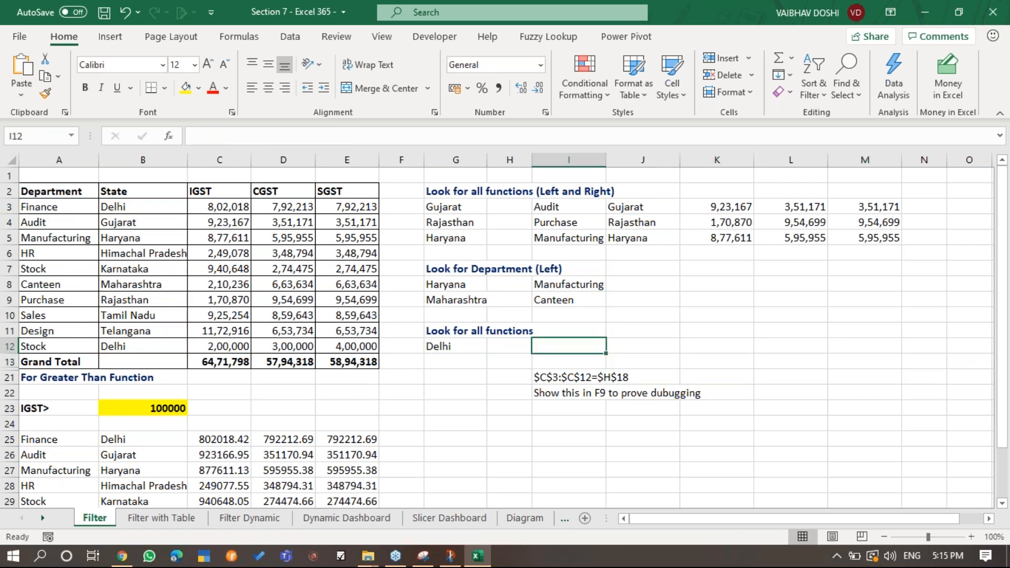
Enter =FILTER(A3:E12,B3:B12=G12) in I12 to return all rows for Delhi.
{"action": "type", "text": "=fil"}
{"action": "key", "text": "Tab"}
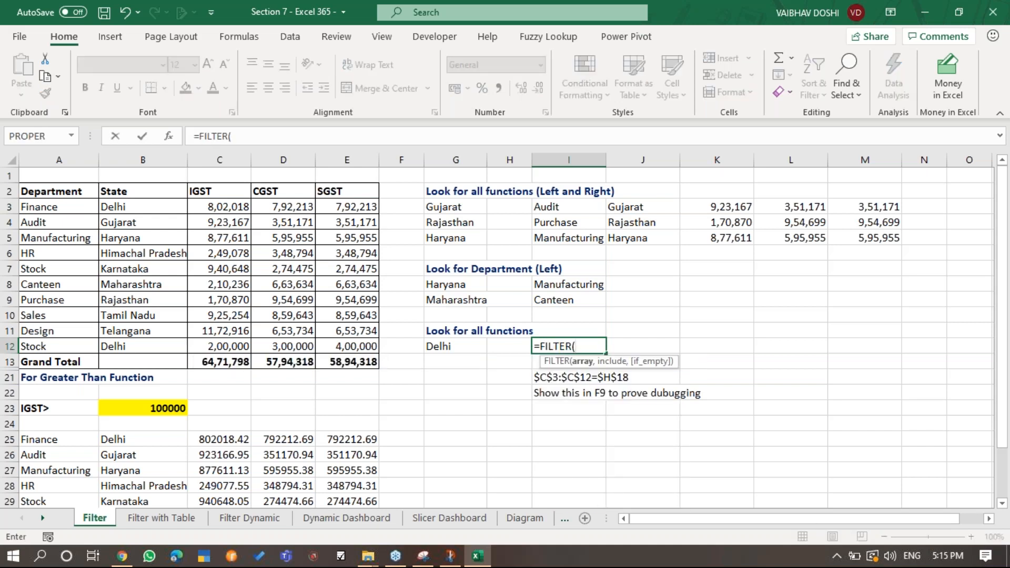
{"action": "key", "text": "Left"}
{"action": "key", "text": "Left"}
{"action": "key", "text": "Page_Up"}
{"action": "key", "text": "BackSpace"}
{"action": "key", "text": "BackSpace"}
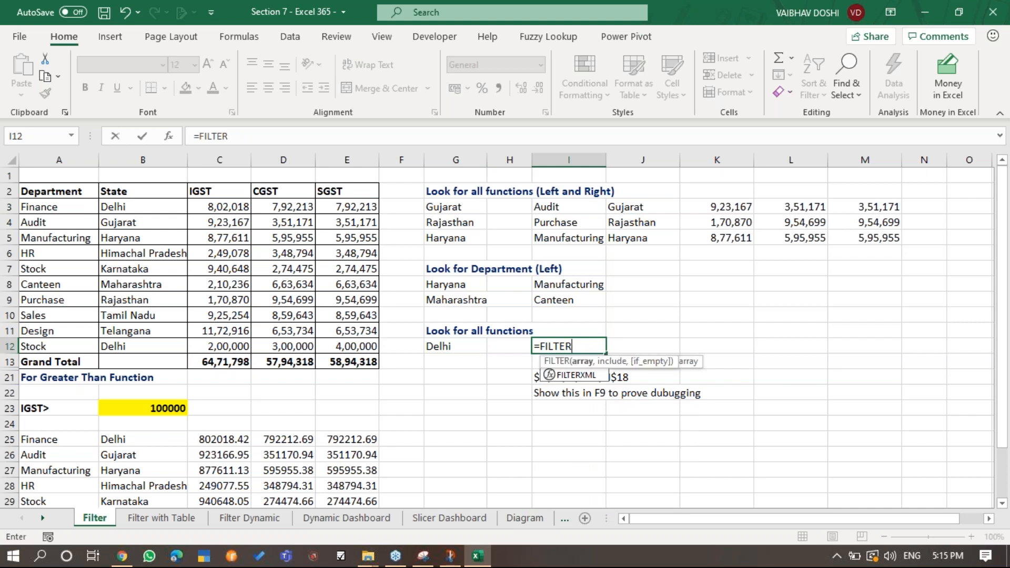
{"action": "type", "text": "("}
{"action": "left_click_drag", "start_coordinate": [31, 206], "coordinate": [346, 344]}
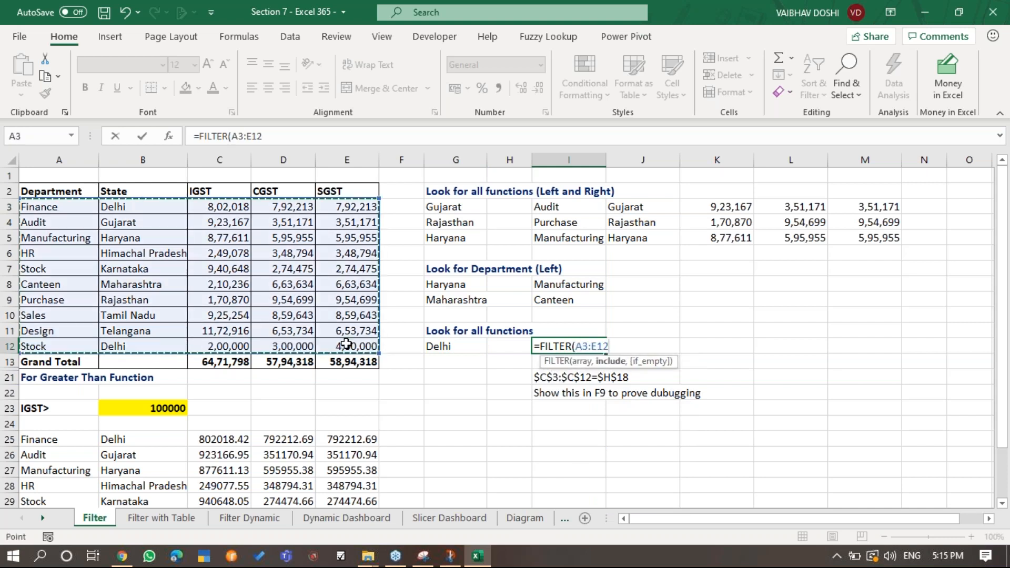
{"action": "type", "text": ","}
{"action": "left_click_drag", "start_coordinate": [141, 207], "coordinate": [160, 341]}
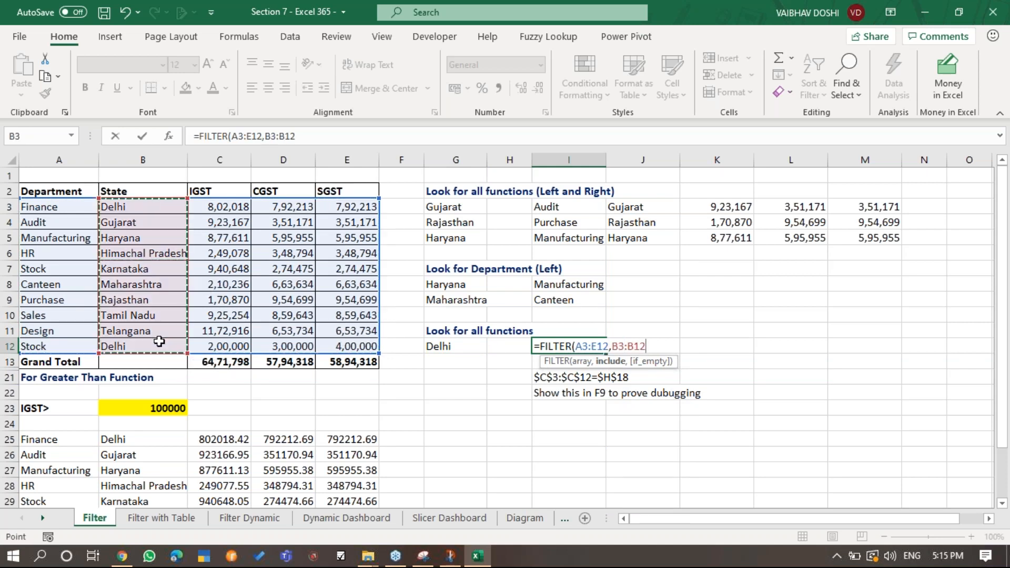
{"action": "type", "text": "="}
{"action": "left_click", "coordinate": [464, 347]}
{"action": "key", "text": "ctrl+Return"}
{"action": "key", "text": "F2"}
{"action": "key", "text": "Escape"}
Highlight both Delhi entries in the State column, B12 and B3, with a yellow fill.
{"action": "key", "text": "Left"}
{"action": "key", "text": "Left"}
{"action": "key", "text": "Left"}
{"action": "key", "text": "Left"}
{"action": "key", "text": "Left"}
{"action": "key", "text": "Left"}
{"action": "key", "text": "Left"}
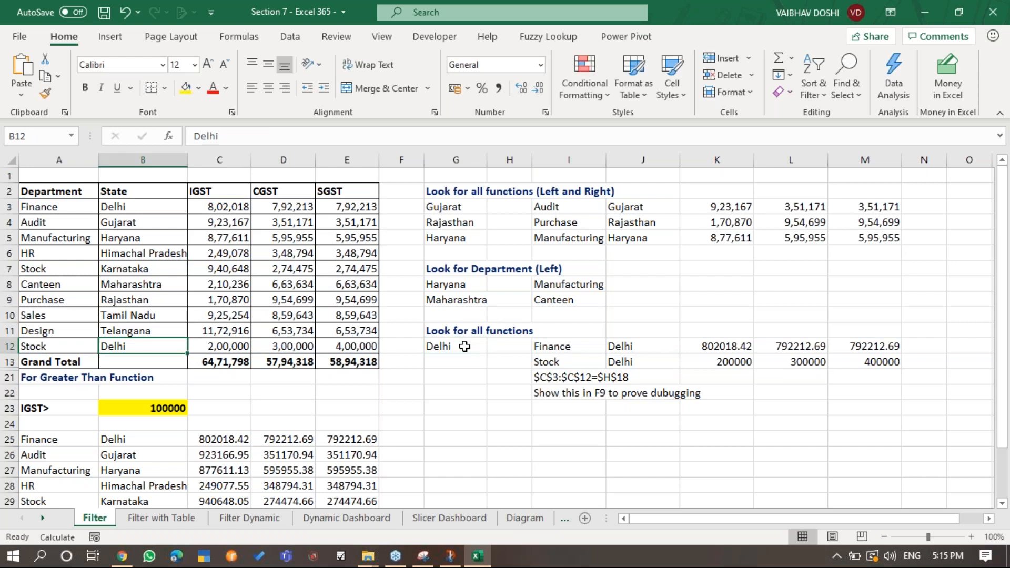
{"action": "left_click", "coordinate": [186, 87]}
{"action": "left_click", "coordinate": [136, 206]}
{"action": "left_click", "coordinate": [185, 87]}
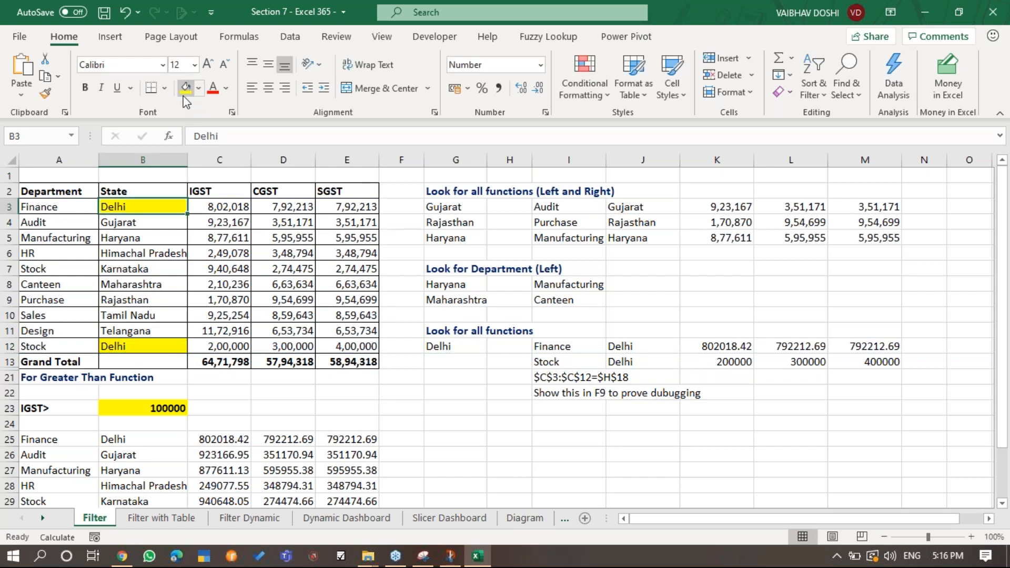
Move the two debugging notes from I21:I22 down to I24:I25.
{"action": "left_click", "coordinate": [564, 375]}
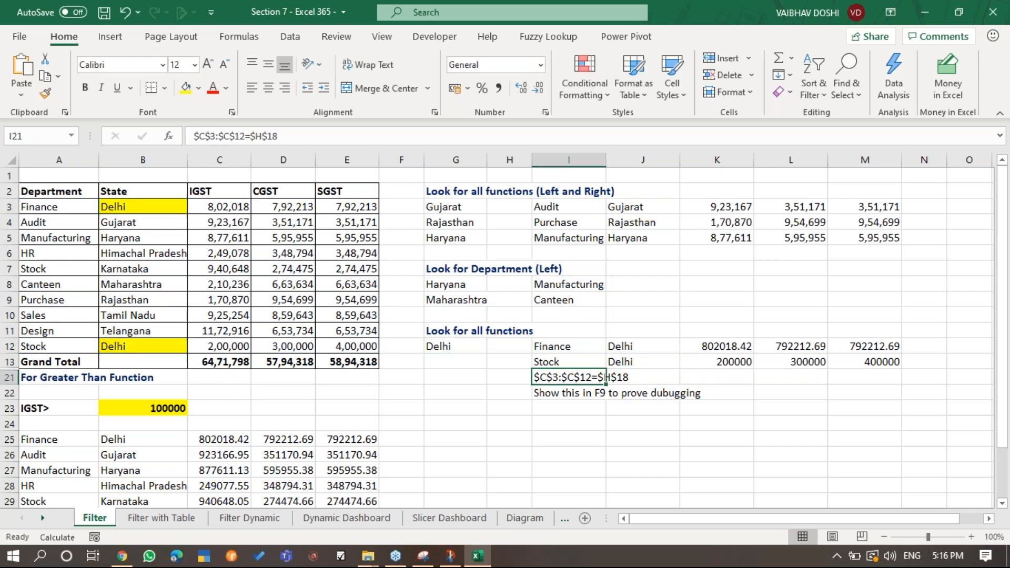
{"action": "left_click_drag", "start_coordinate": [564, 375], "coordinate": [566, 392]}
{"action": "key", "text": "ctrl+c"}
{"action": "key", "text": "Down"}
{"action": "key", "text": "Down"}
{"action": "key", "text": "Down"}
{"action": "key", "text": "ctrl+v"}
Examine the FILTER formula in I12 and the ranges it references for Delhi.
{"action": "key", "text": "Up"}
{"action": "key", "text": "Up"}
{"action": "key", "text": "Up"}
{"action": "key", "text": "Up"}
{"action": "key", "text": "Up"}
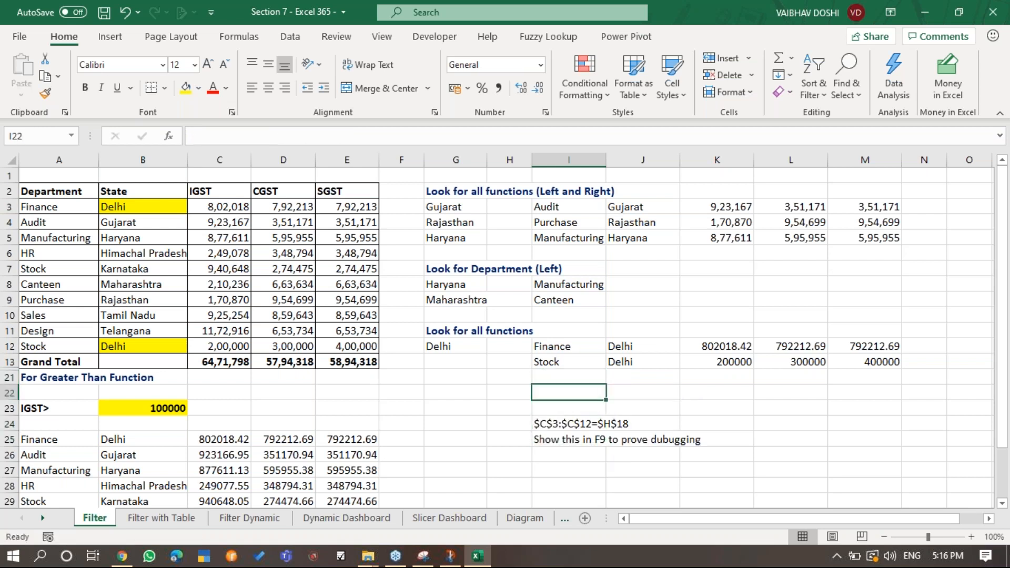
{"action": "key", "text": "F2"}
{"action": "key", "text": "Escape"}
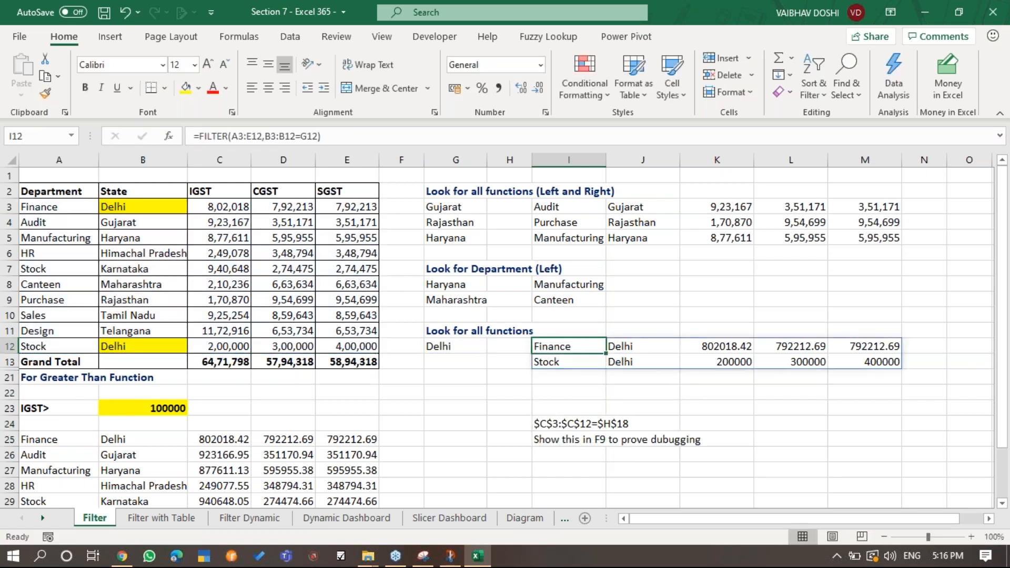
{"action": "key", "text": "F2"}
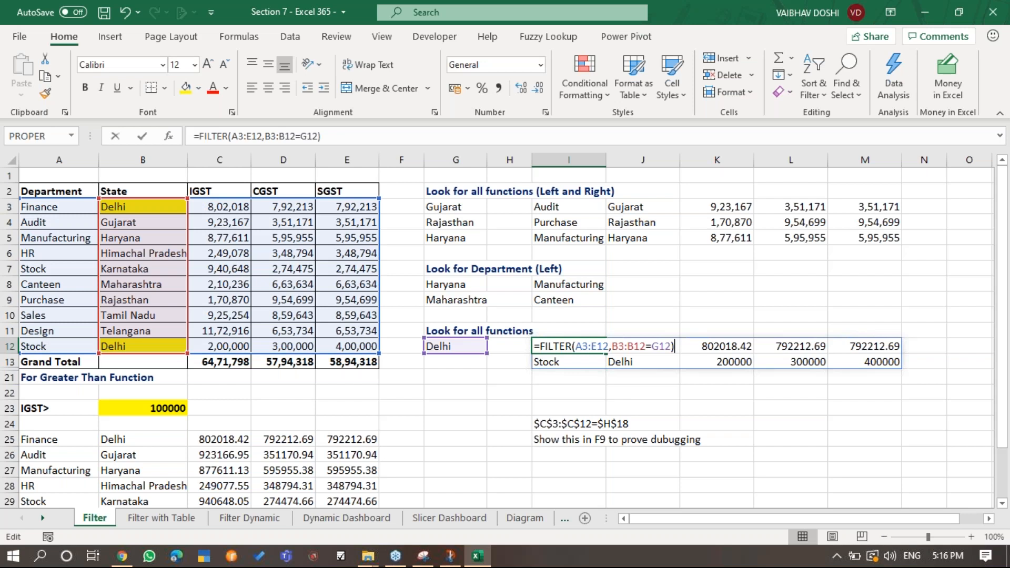
{"action": "key", "text": "Escape"}
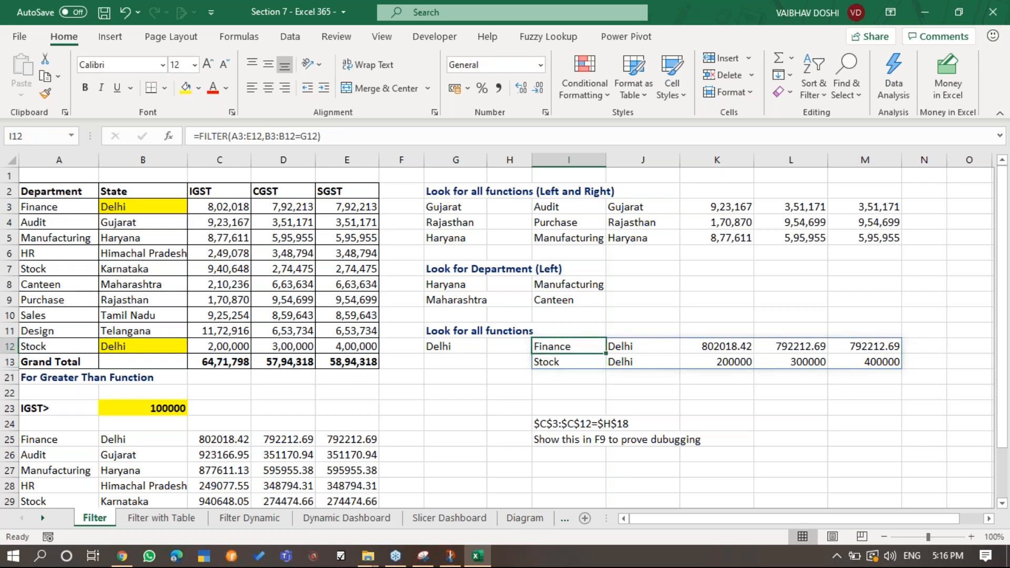
{"action": "key", "text": "F2"}
{"action": "key", "text": "Escape"}
{"action": "key", "text": "F2"}
{"action": "key", "text": "Escape"}
Inspect the spilled cells across I12:M13 and compare their formulas with the one in I12.
{"action": "key", "text": "Right"}
{"action": "key", "text": "Right"}
{"action": "key", "text": "Right"}
{"action": "key", "text": "Right"}
{"action": "key", "text": "Right"}
{"action": "key", "text": "Left"}
{"action": "key", "text": "Left"}
{"action": "key", "text": "Left"}
{"action": "key", "text": "Left"}
{"action": "key", "text": "Left"}
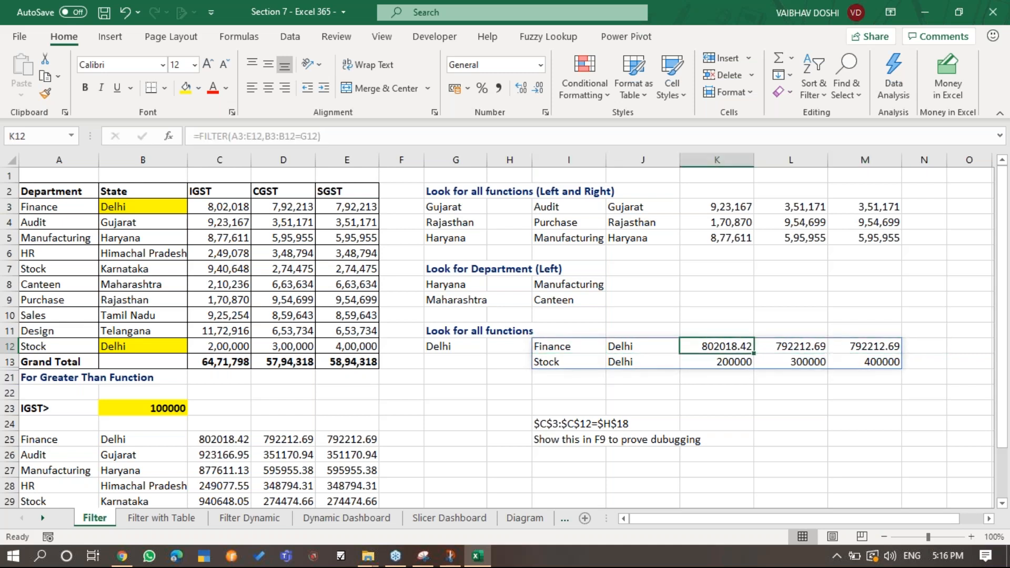
{"action": "key", "text": "Right"}
{"action": "key", "text": "shift+Down"}
Examine the greater-than section, including the IGST threshold in B23 and the filtered rows starting at row 25.
{"action": "key", "text": "Down"}
{"action": "key", "text": "Down"}
{"action": "key", "text": "Down"}
{"action": "key", "text": "Down"}
{"action": "key", "text": "Down"}
{"action": "key", "text": "Down"}
{"action": "key", "text": "Left"}
{"action": "key", "text": "Left"}
{"action": "key", "text": "Left"}
{"action": "key", "text": "Left"}
{"action": "key", "text": "Left"}
{"action": "key", "text": "Left"}
{"action": "key", "text": "Left"}
{"action": "key", "text": "Left"}
{"action": "key", "text": "Left"}
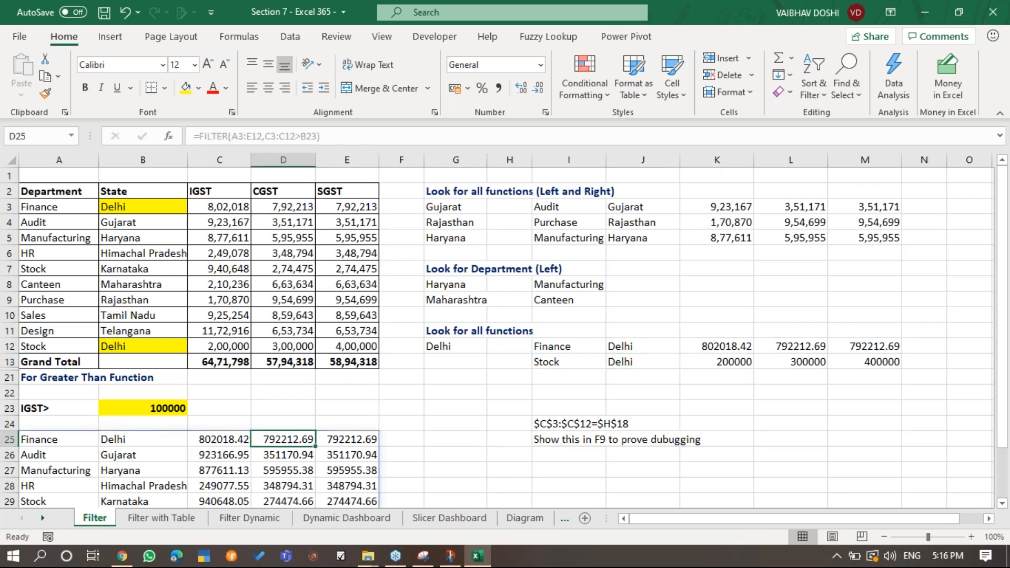
{"action": "key", "text": "Up"}
{"action": "key", "text": "Up"}
{"action": "key", "text": "Right"}
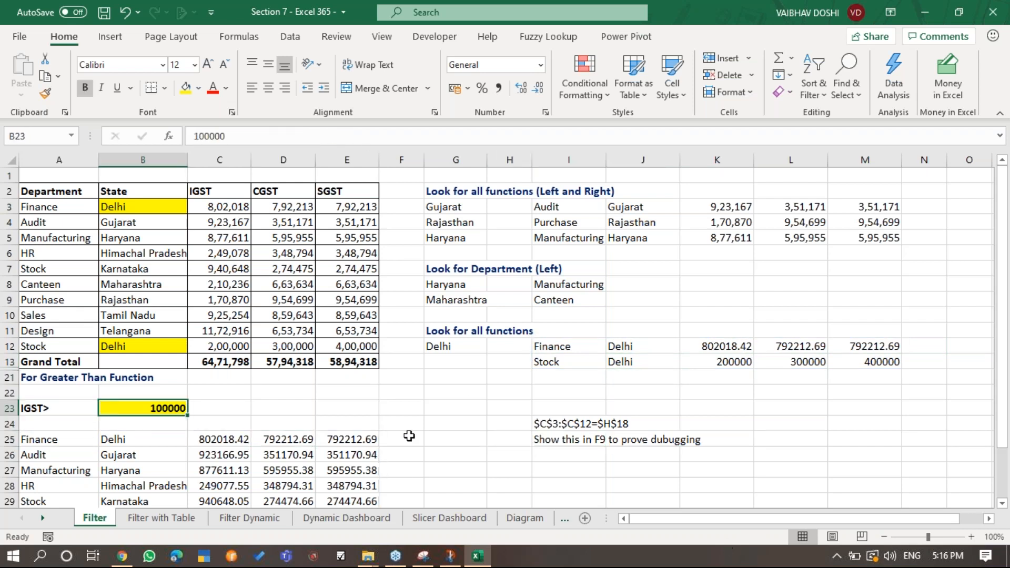
{"action": "scroll", "coordinate": [471, 403], "scroll_direction": "down", "scroll_amount": 2}
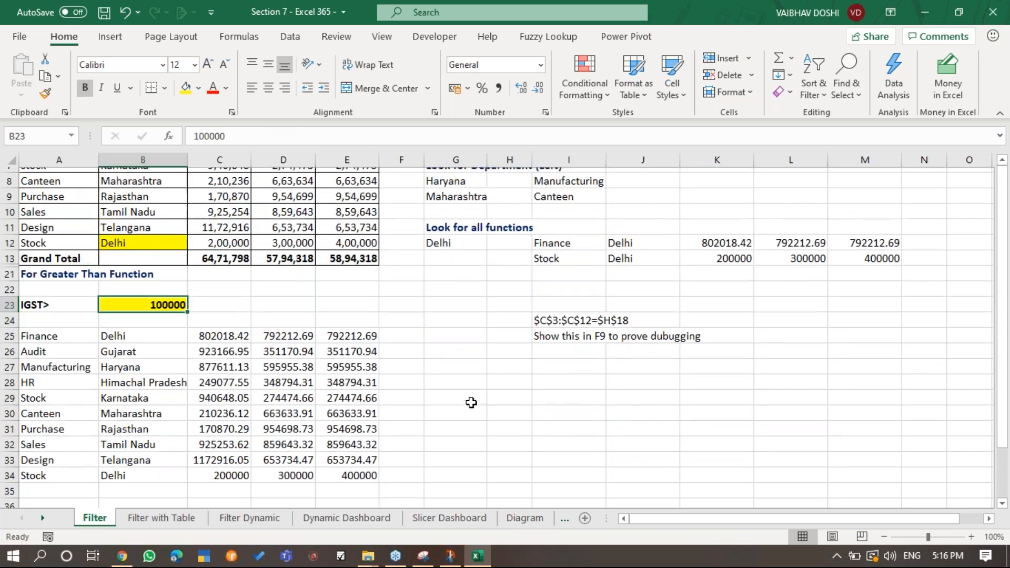
{"action": "scroll", "coordinate": [472, 402], "scroll_direction": "up", "scroll_amount": 1}
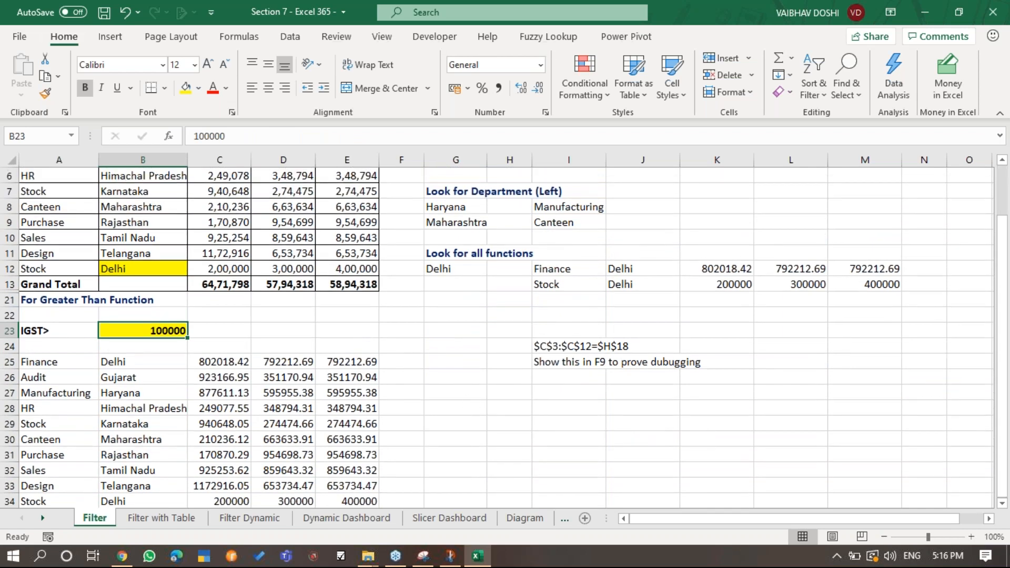
{"action": "scroll", "coordinate": [472, 408], "scroll_direction": "up", "scroll_amount": 2}
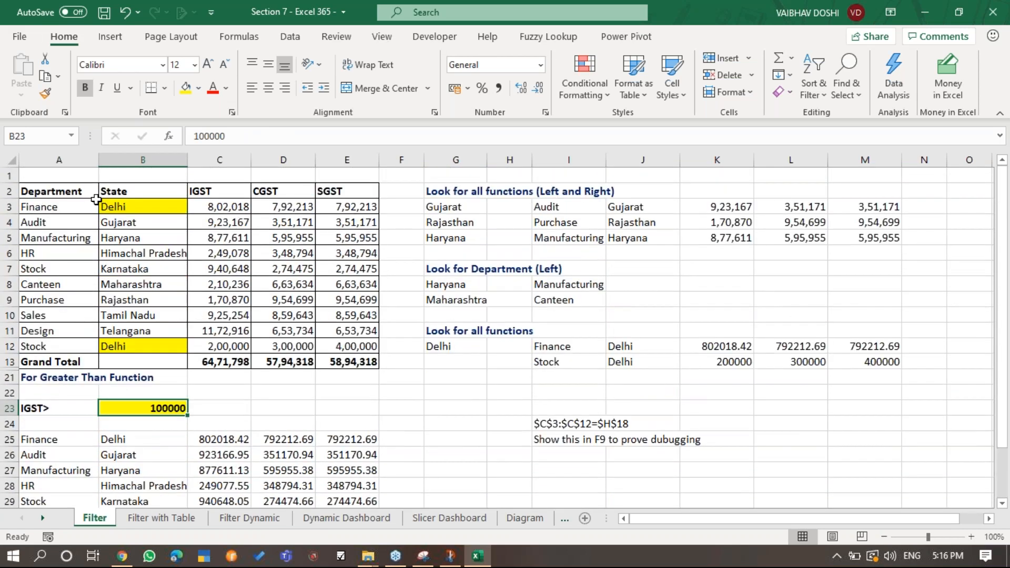
Review the source range A3:E12 and the IGST column values in C3:C12.
{"action": "left_click", "coordinate": [103, 207]}
{"action": "left_click_drag", "start_coordinate": [104, 206], "coordinate": [369, 345]}
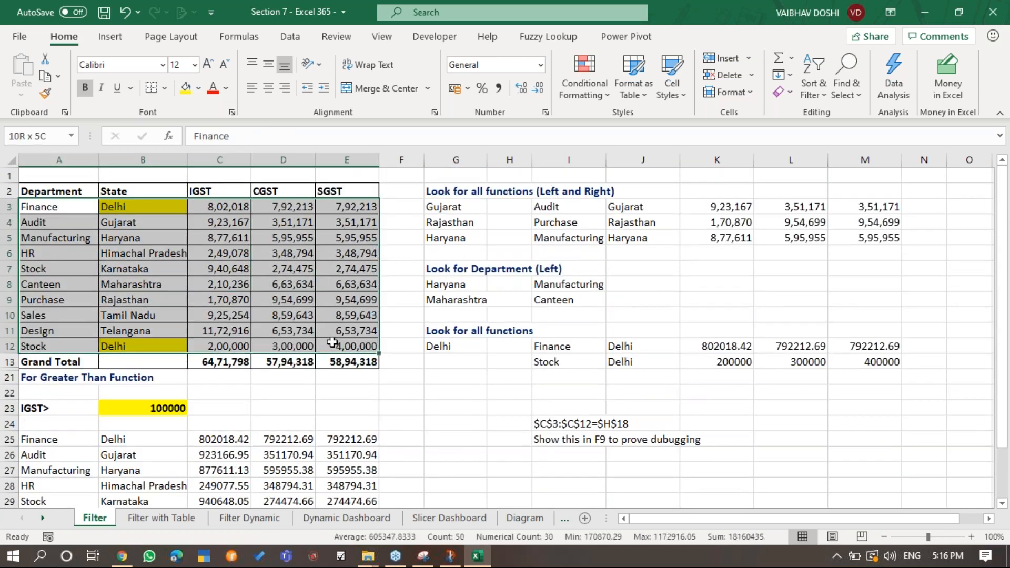
{"action": "left_click", "coordinate": [275, 209]}
{"action": "left_click_drag", "start_coordinate": [241, 205], "coordinate": [243, 344]}
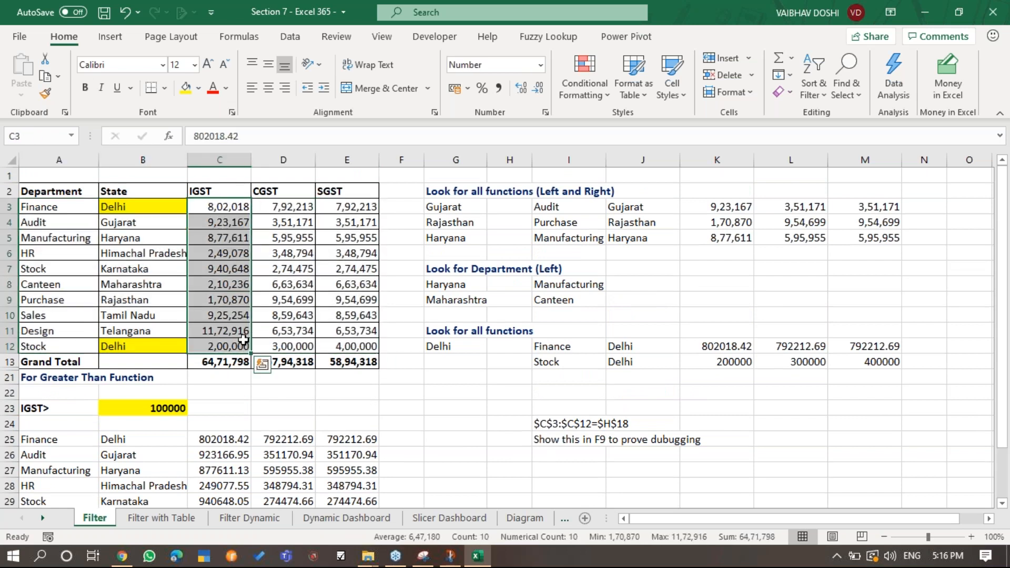
Test the IGST threshold in B23 with 300000, 500000 and 1000000, and reset it to 100000.
{"action": "left_click", "coordinate": [152, 407]}
{"action": "type", "text": "300000"}
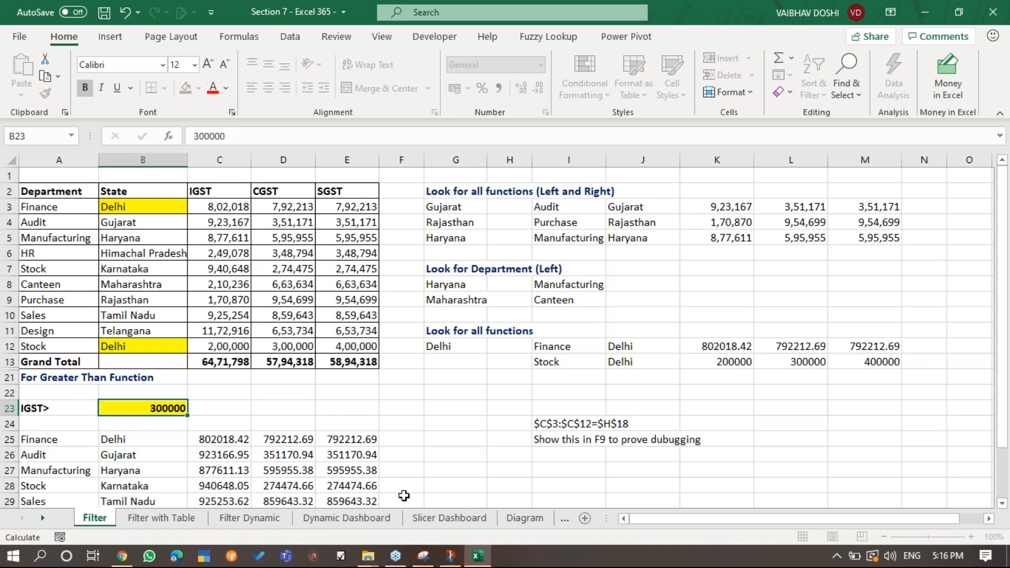
{"action": "key", "text": "ctrl+Return"}
{"action": "scroll", "coordinate": [403, 496], "scroll_direction": "down", "scroll_amount": 2}
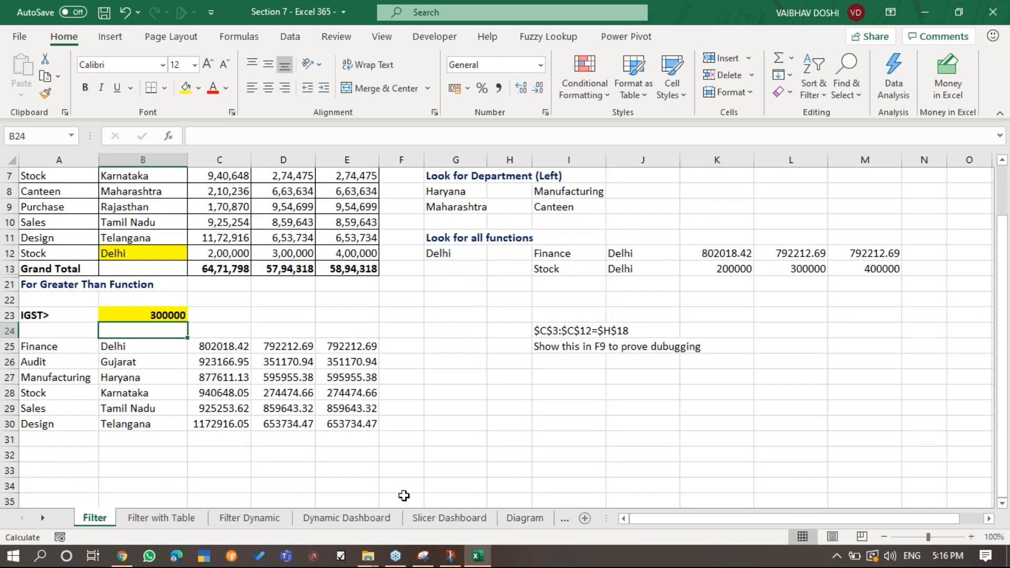
{"action": "type", "text": "500000"}
{"action": "key", "text": "ctrl+Return"}
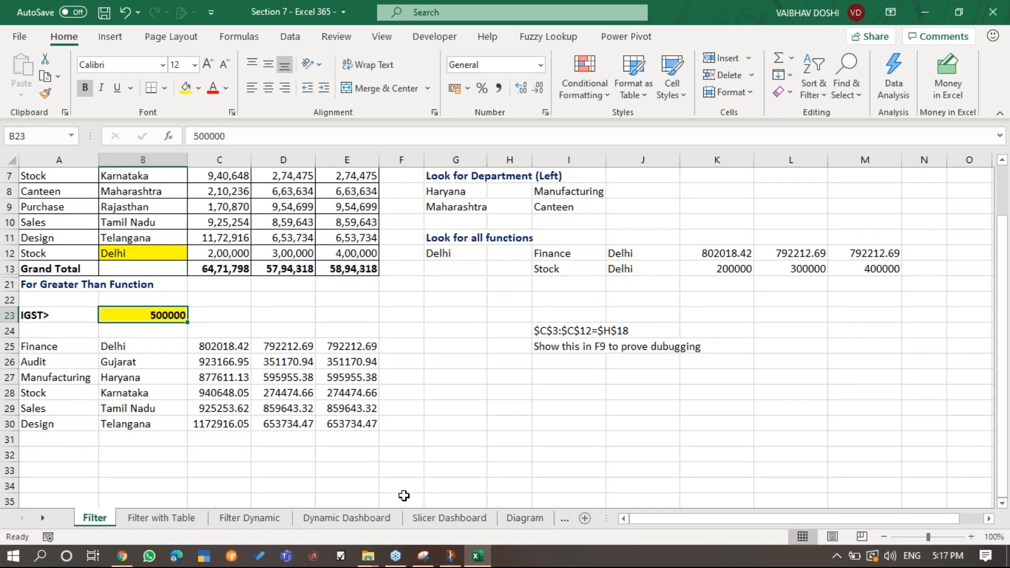
{"action": "type", "text": "1000000"}
{"action": "key", "text": "Return"}
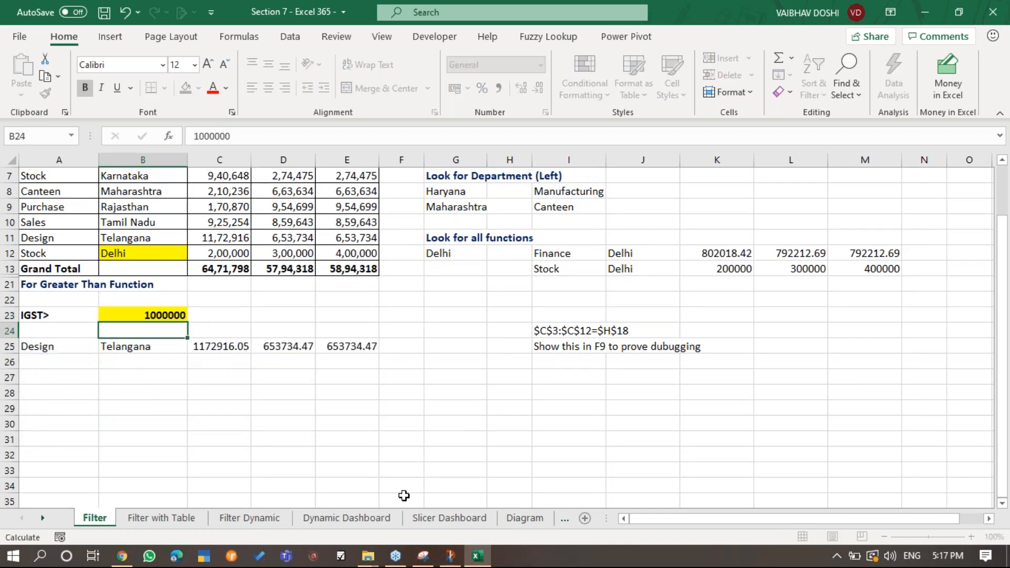
{"action": "key", "text": "Up"}
{"action": "type", "text": "100000"}
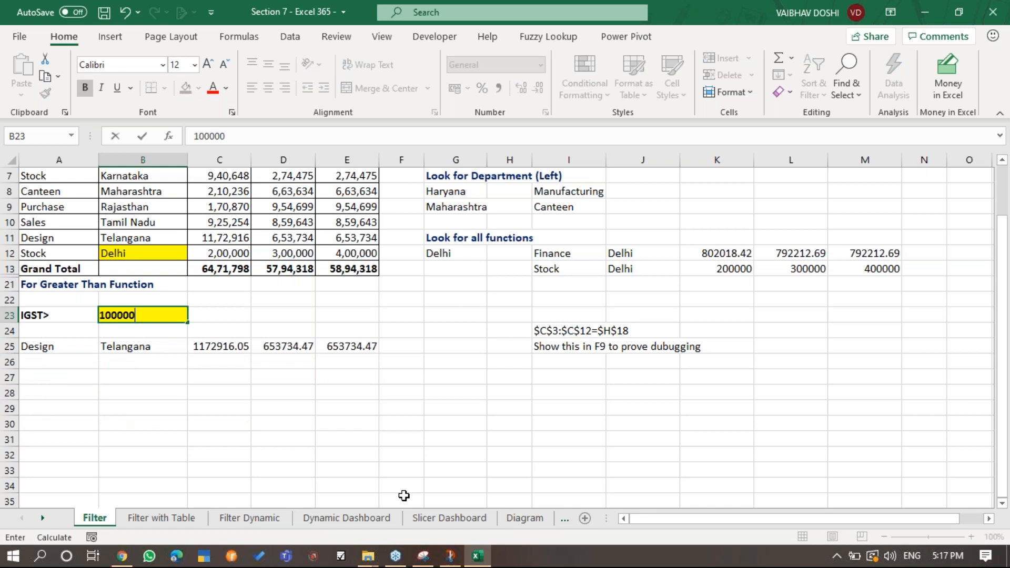
{"action": "key", "text": "Return"}
Check the greater-than FILTER formula in A25 and its references.
{"action": "key", "text": "Up"}
{"action": "key", "text": "Left"}
{"action": "key", "text": "Down"}
{"action": "key", "text": "Down"}
{"action": "key", "text": "F2"}
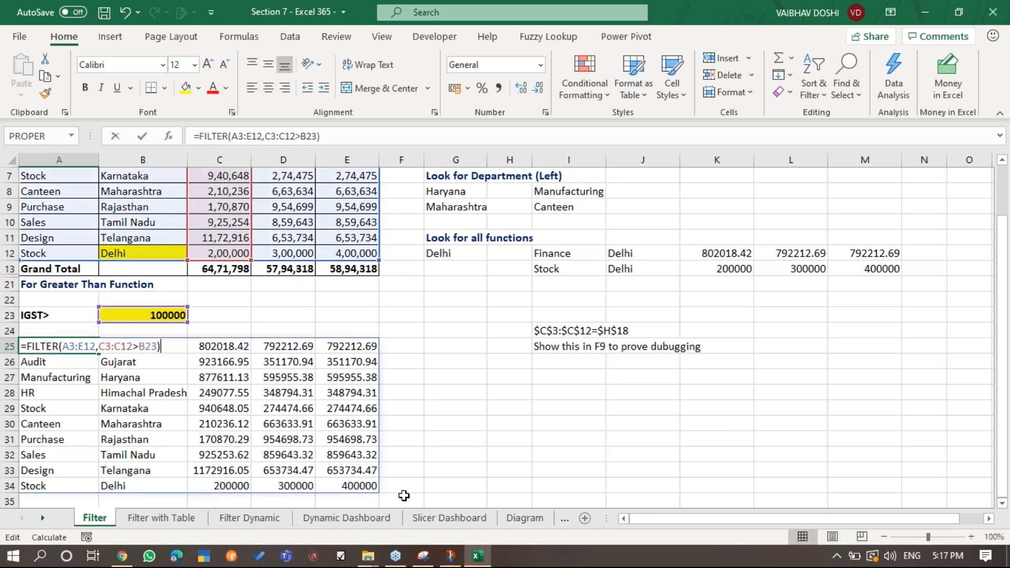
{"action": "key", "text": "Escape"}
Clear the greater-than filter results from A25:E34.
{"action": "key", "text": "ctrl+shift+Right"}
{"action": "key", "text": "ctrl+shift+Down"}
{"action": "key", "text": "Delete"}
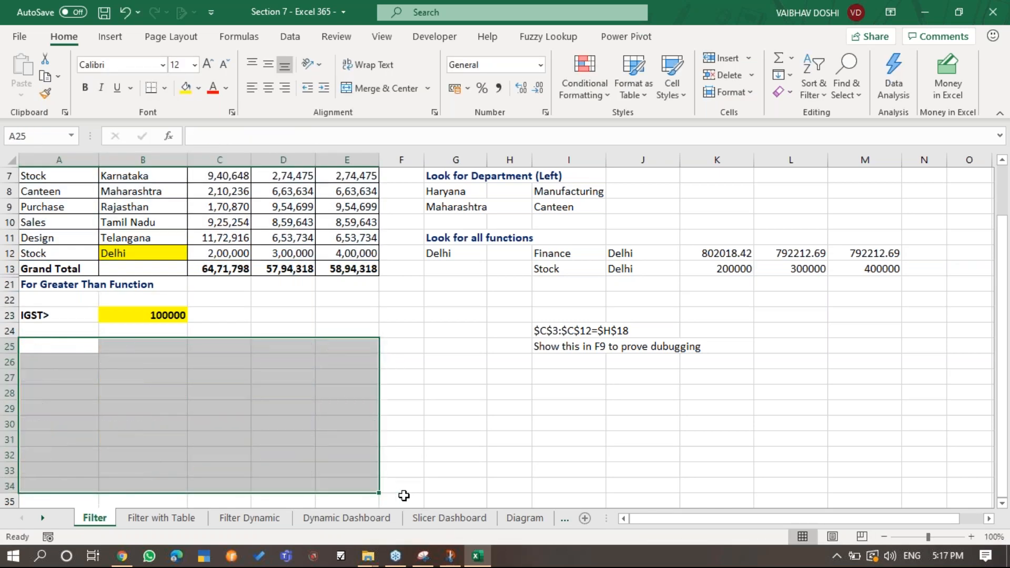
{"action": "key", "text": "Left"}
Enter =FILTER(A3:E12,C3:C12>B23) in A25 to list the rows whose IGST exceeds the threshold.
{"action": "type", "text": "=fi"}
{"action": "key", "text": "Tab"}
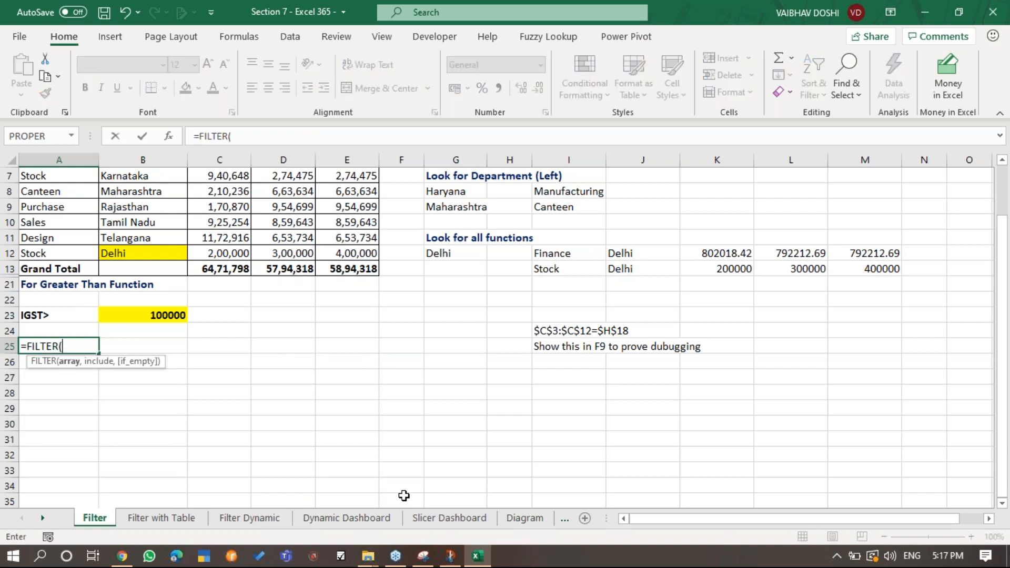
{"action": "scroll", "coordinate": [403, 494], "scroll_direction": "up", "scroll_amount": 2}
{"action": "left_click_drag", "start_coordinate": [67, 205], "coordinate": [337, 349]}
{"action": "type", "text": ","}
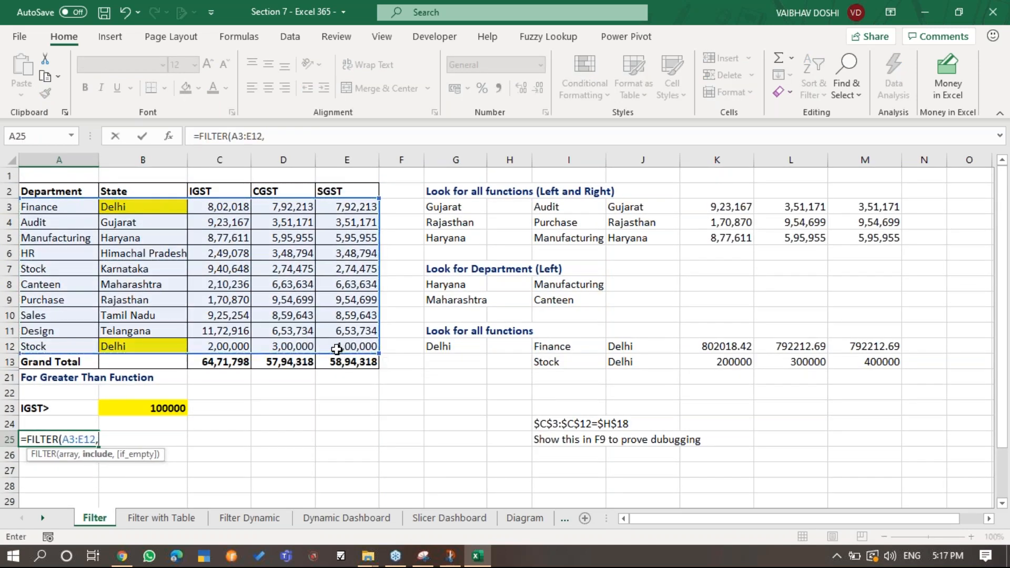
{"action": "left_click_drag", "start_coordinate": [219, 207], "coordinate": [226, 345]}
{"action": "type", "text": ">"}
{"action": "left_click", "coordinate": [158, 409]}
{"action": "type", "text": ")"}
{"action": "key", "text": "Return"}
{"action": "key", "text": "Down"}
{"action": "key", "text": "Down"}
{"action": "key", "text": "Down"}
{"action": "key", "text": "Down"}
{"action": "key", "text": "Down"}
{"action": "key", "text": "Down"}
{"action": "key", "text": "Down"}
{"action": "key", "text": "Down"}
{"action": "key", "text": "Down"}
{"action": "key", "text": "Down"}
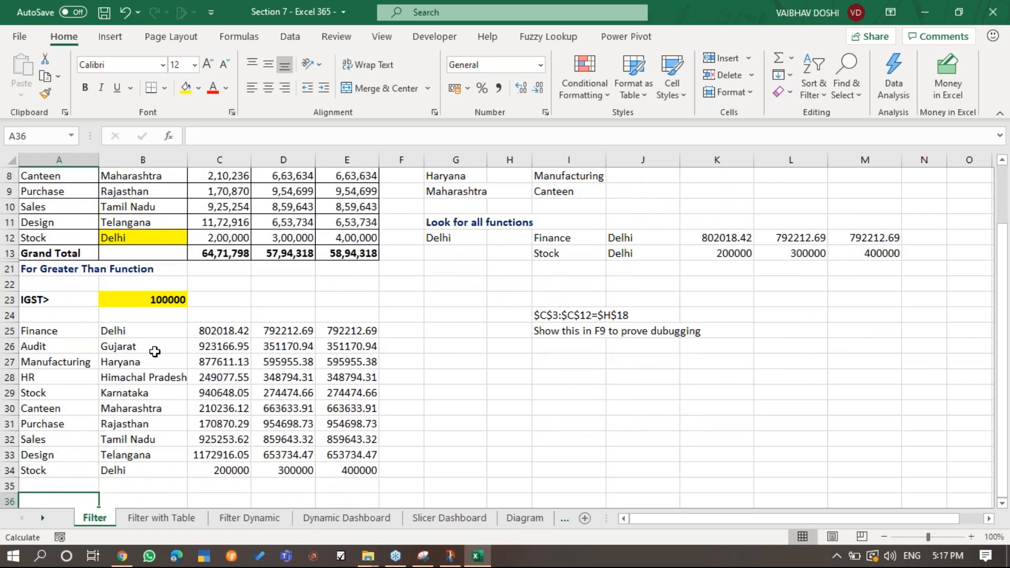
Test the IGST threshold in B23 with 300000 and 1000000, and set it to 200000.
{"action": "left_click", "coordinate": [163, 302]}
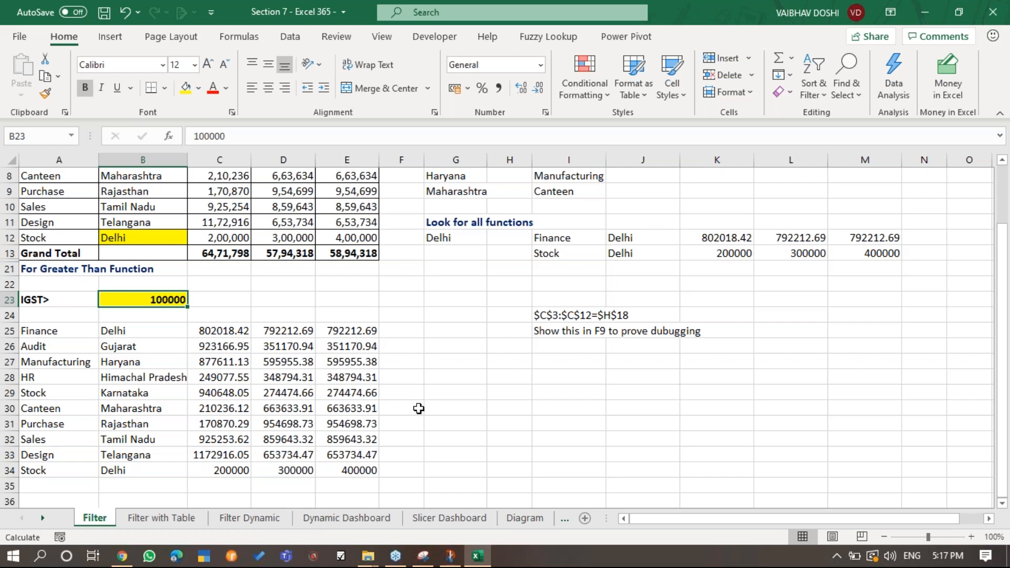
{"action": "key", "text": "F2"}
{"action": "key", "text": "Escape"}
{"action": "key", "text": "F2"}
{"action": "key", "text": "Escape"}
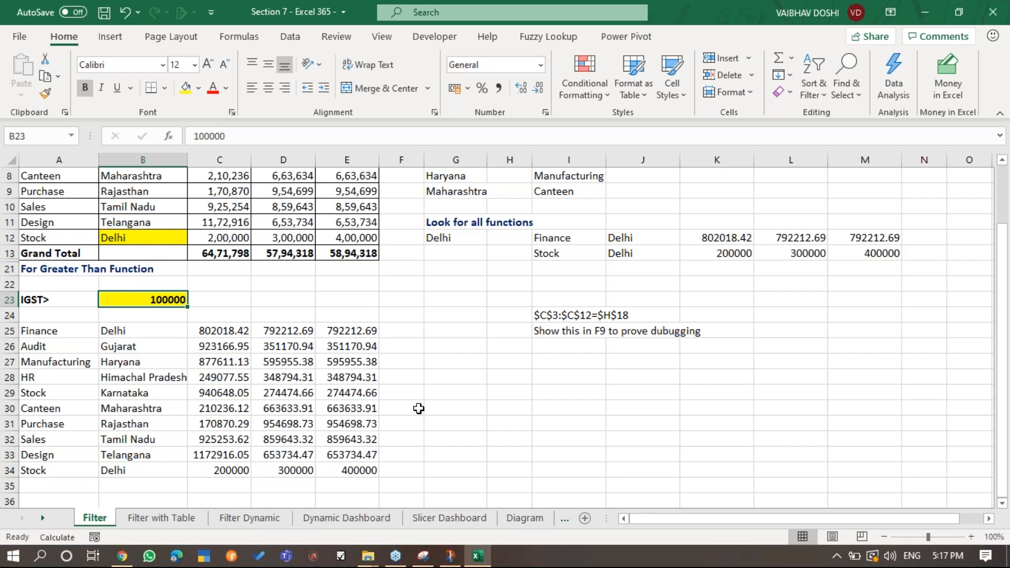
{"action": "type", "text": "300000"}
{"action": "key", "text": "ctrl+Return"}
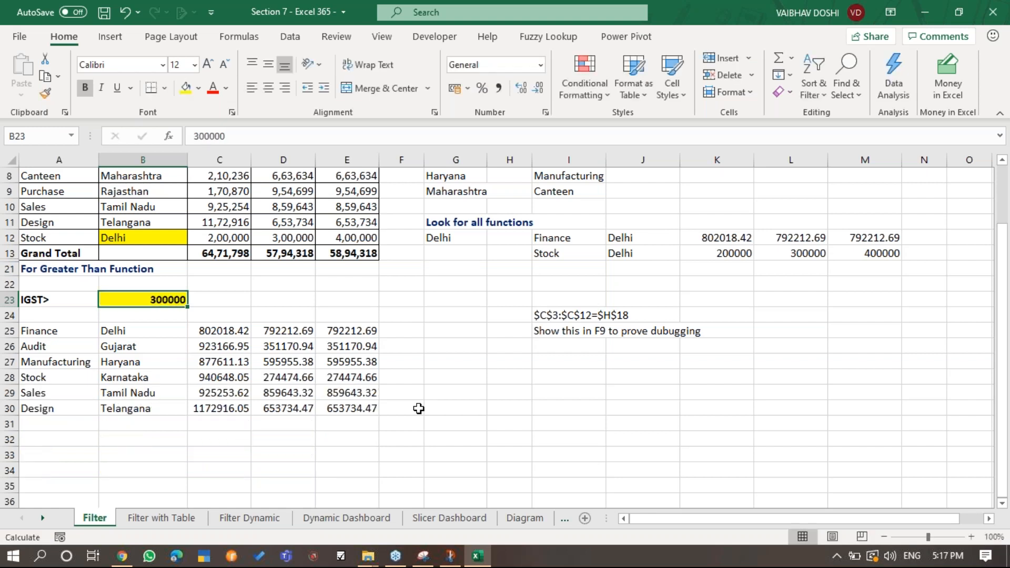
{"action": "type", "text": "5"}
{"action": "key", "text": "Escape"}
{"action": "type", "text": "10"}
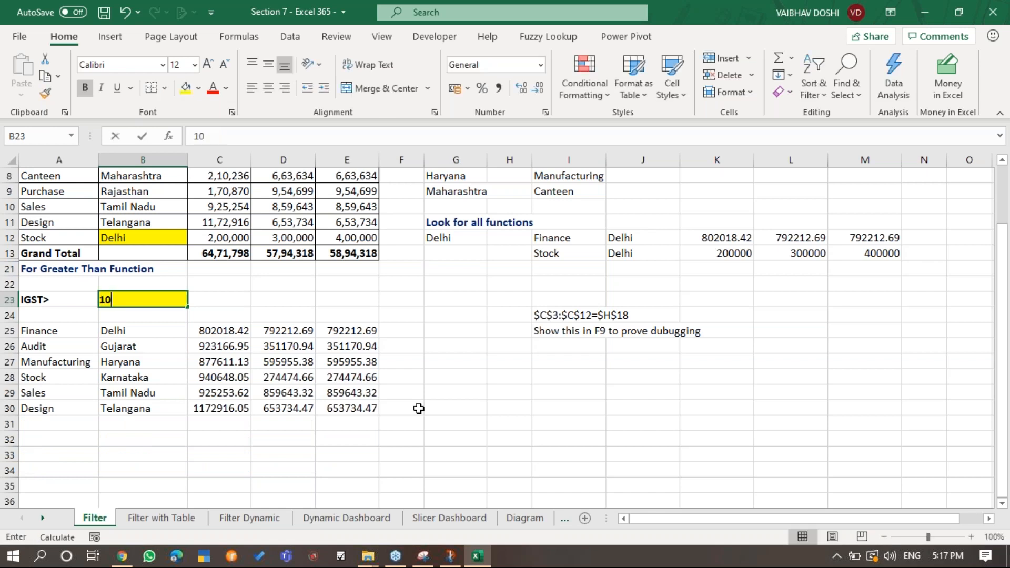
{"action": "type", "text": "00000"}
{"action": "key", "text": "ctrl+Return"}
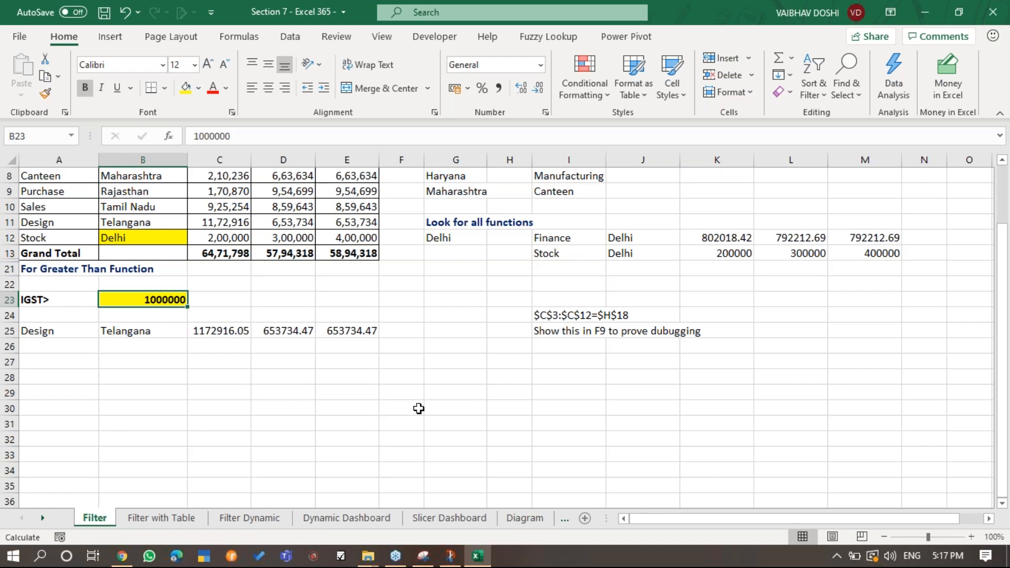
{"action": "type", "text": "200000"}
{"action": "key", "text": "Return"}
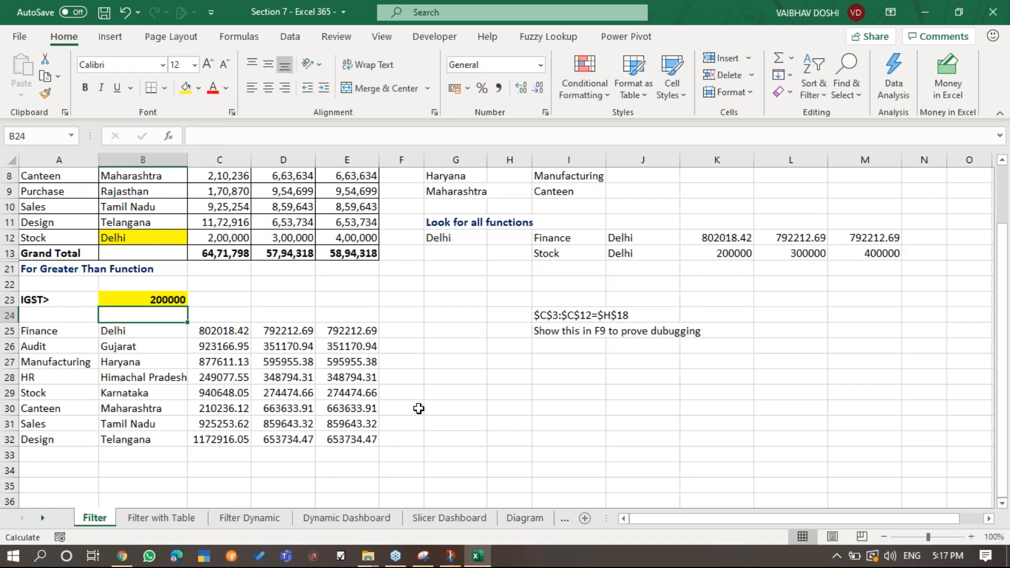
Check the arguments of the greater-than FILTER formula in A25.
{"action": "double_click", "coordinate": [52, 334]}
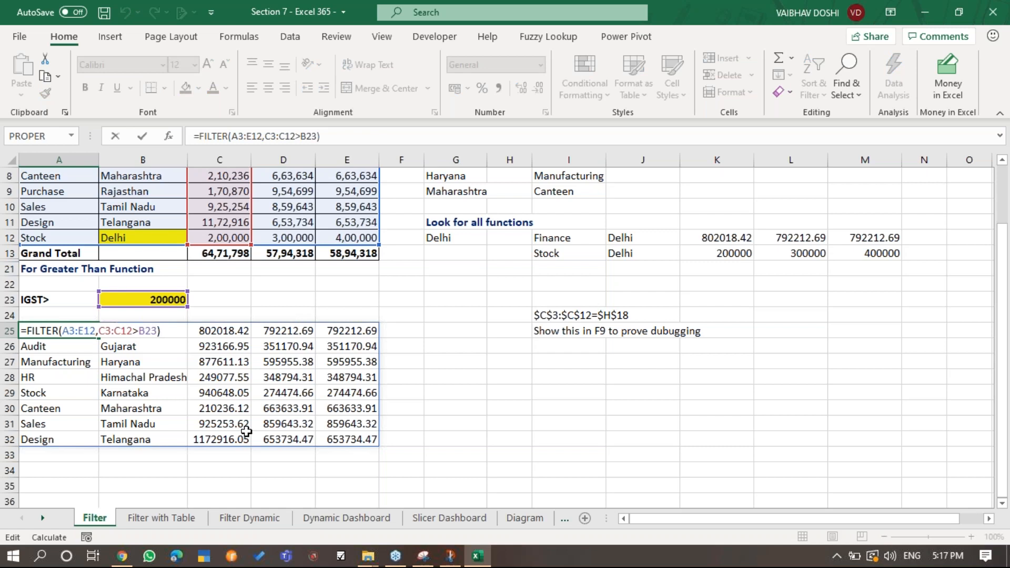
{"action": "key", "text": "Escape"}
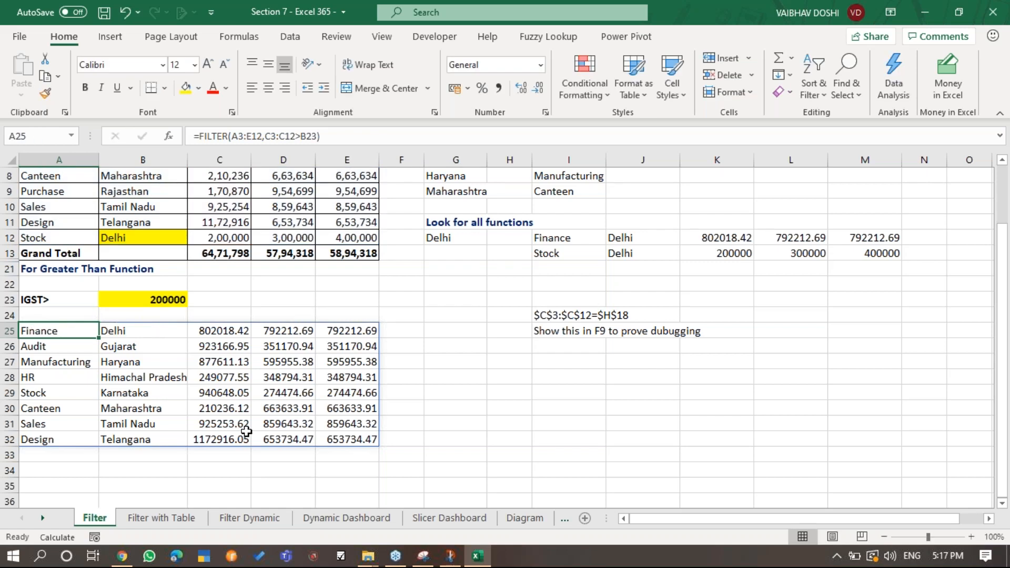
{"action": "left_click", "coordinate": [995, 49]}
{"action": "key", "text": "F2"}
{"action": "key", "text": "Escape"}
Clear the formula in A25 and rebuild it as =FILTER(A3:E12,C3:C12>B23).
{"action": "key", "text": "Delete"}
{"action": "type", "text": "=fil"}
{"action": "key", "text": "Tab"}
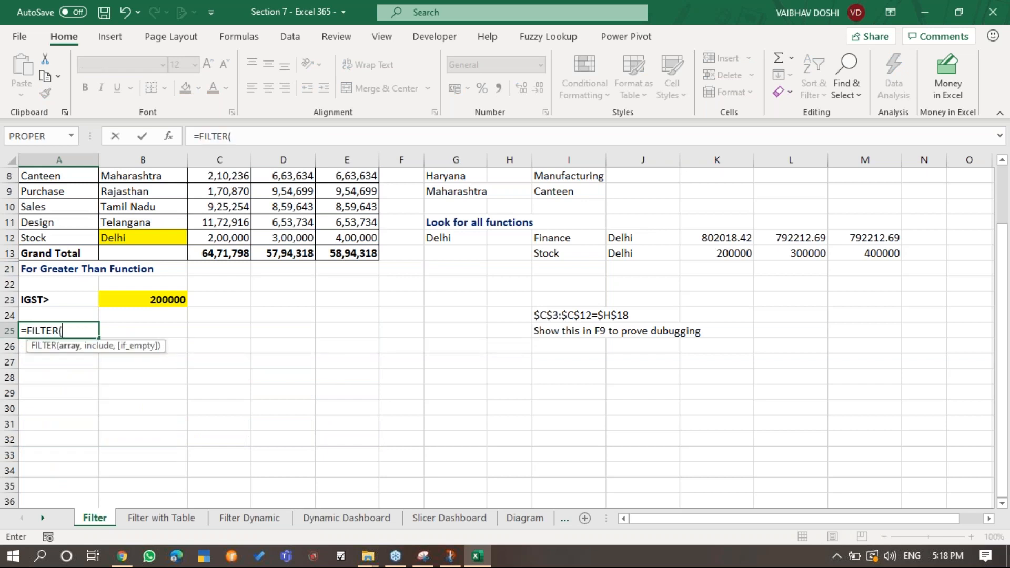
{"action": "scroll", "coordinate": [60, 263], "scroll_direction": "up", "scroll_amount": 3}
{"action": "left_click", "coordinate": [61, 208]}
{"action": "left_click_drag", "start_coordinate": [61, 208], "coordinate": [356, 339]}
{"action": "type", "text": ","}
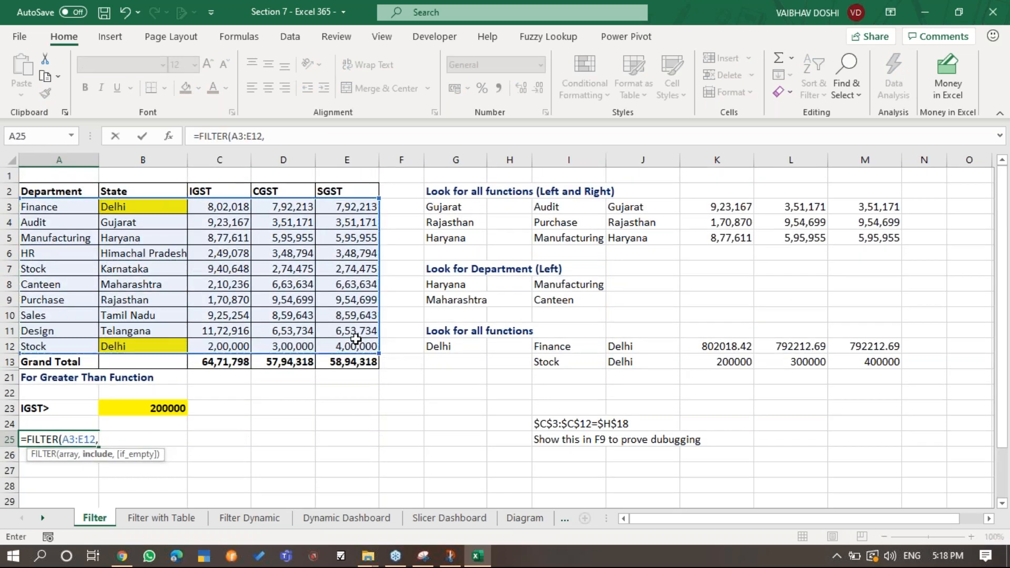
{"action": "left_click_drag", "start_coordinate": [227, 206], "coordinate": [228, 346]}
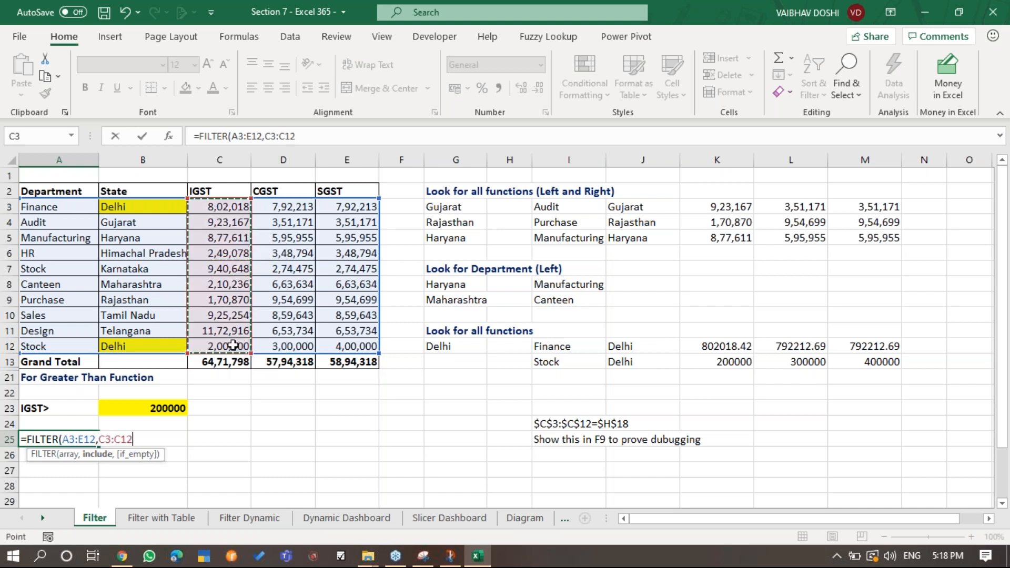
{"action": "type", "text": ">"}
{"action": "left_click", "coordinate": [146, 410]}
{"action": "type", "text": ")"}
{"action": "key", "text": "Return"}
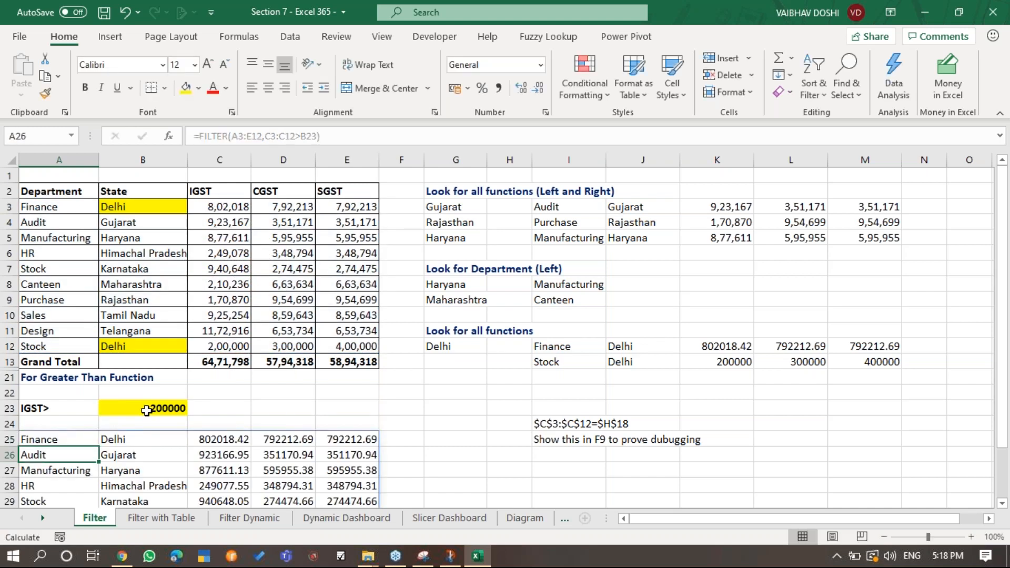
Review the rows returned by the greater-than filter and the rebuilt formula in A25.
{"action": "scroll", "coordinate": [146, 410], "scroll_direction": "down", "scroll_amount": 7}
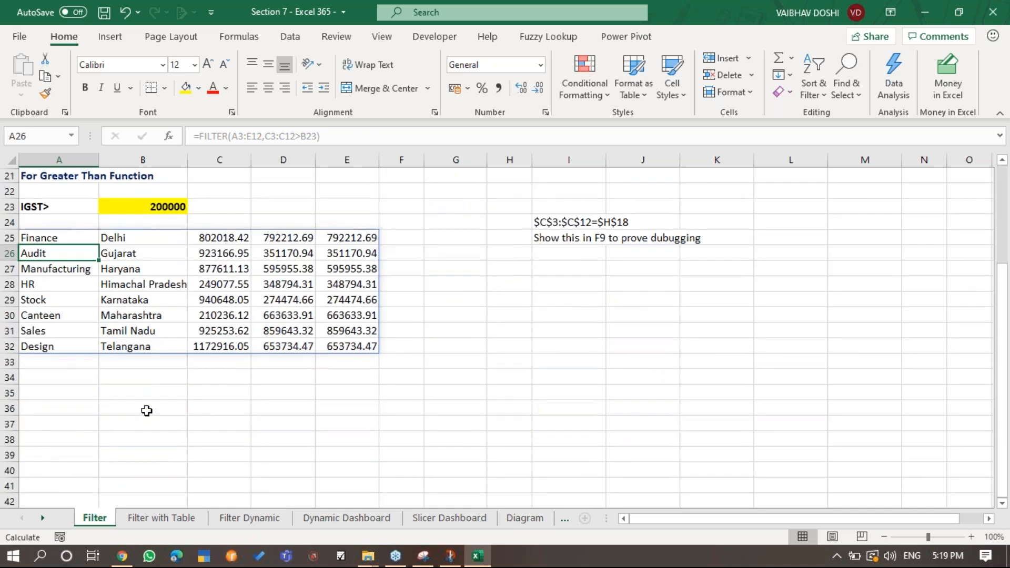
{"action": "left_click", "coordinate": [146, 411]}
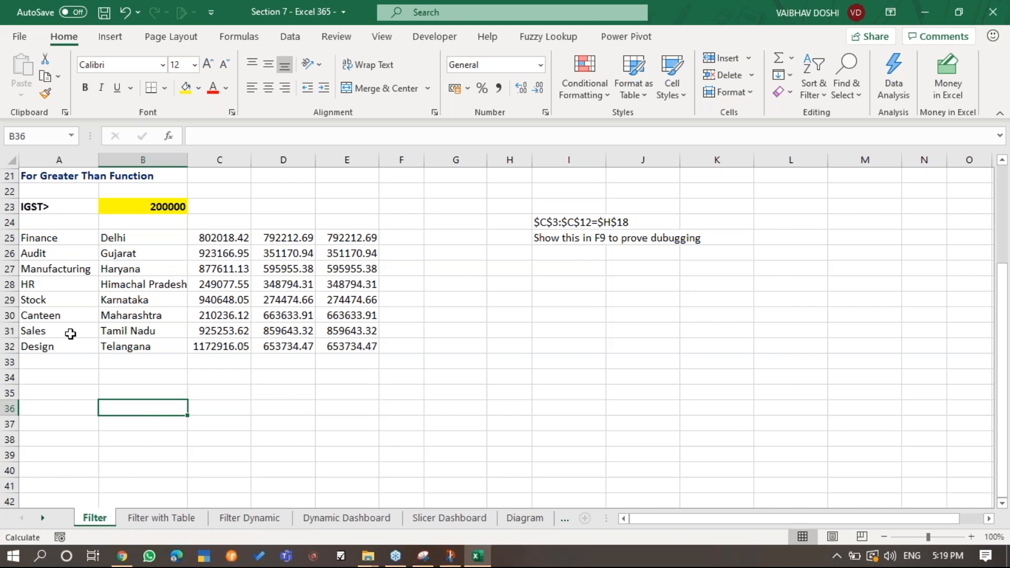
{"action": "left_click", "coordinate": [68, 236]}
{"action": "key", "text": "F2"}
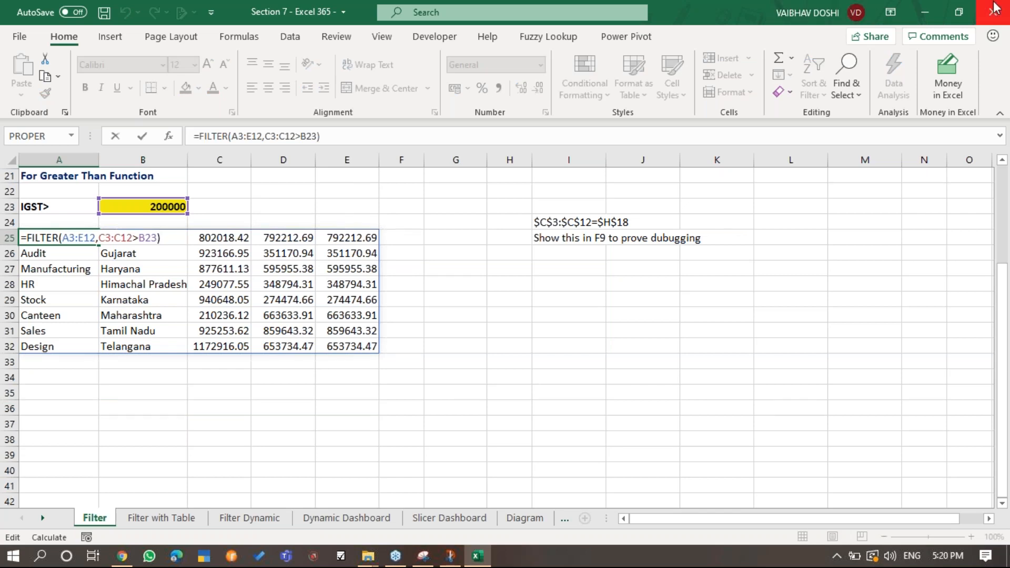
{"action": "left_click", "coordinate": [1005, 51]}
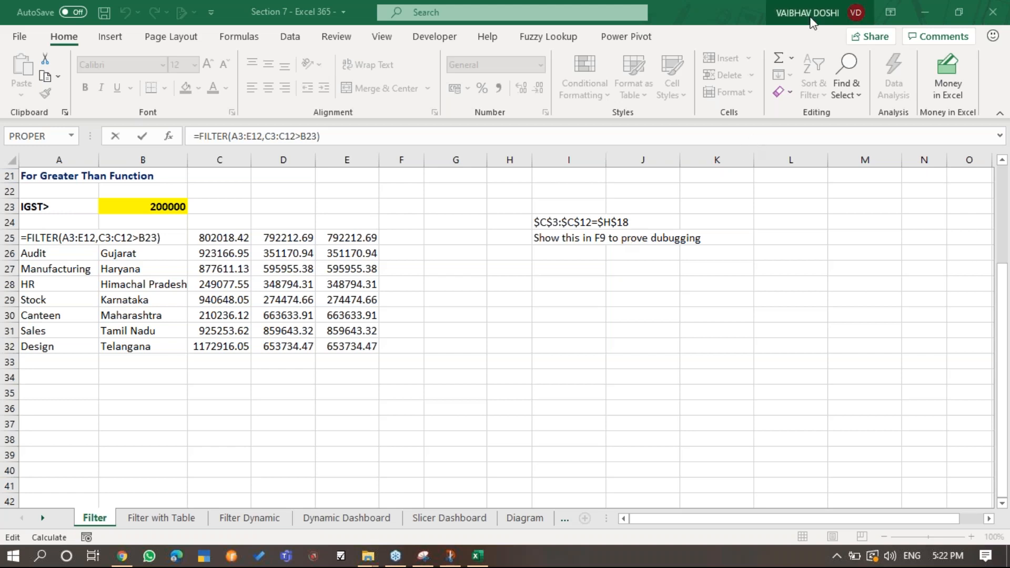
Switch to the Filter with Table sheet and clear the Delhi filter results from H3:L4.
{"action": "left_click", "coordinate": [176, 520]}
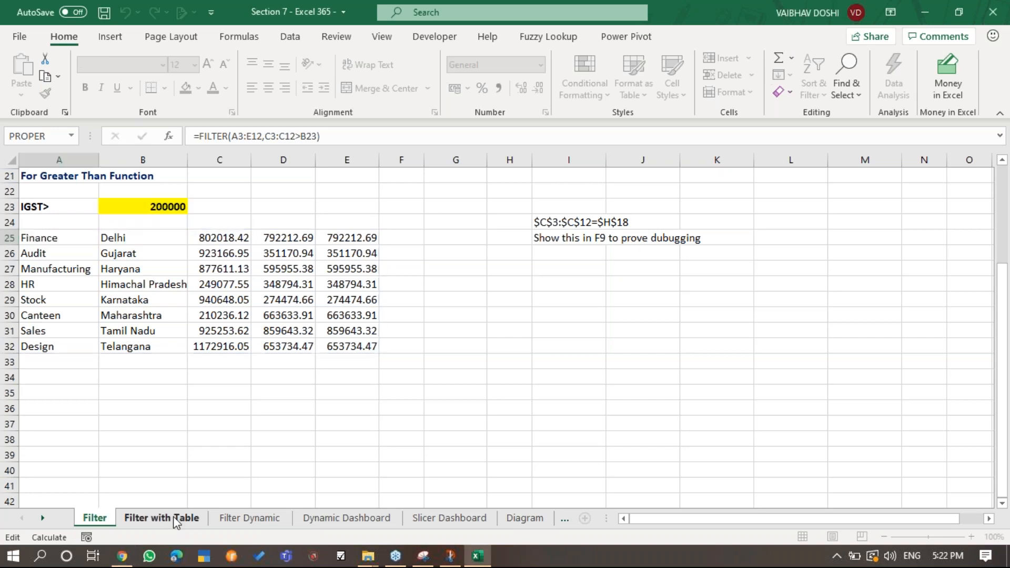
{"action": "left_click", "coordinate": [455, 252]}
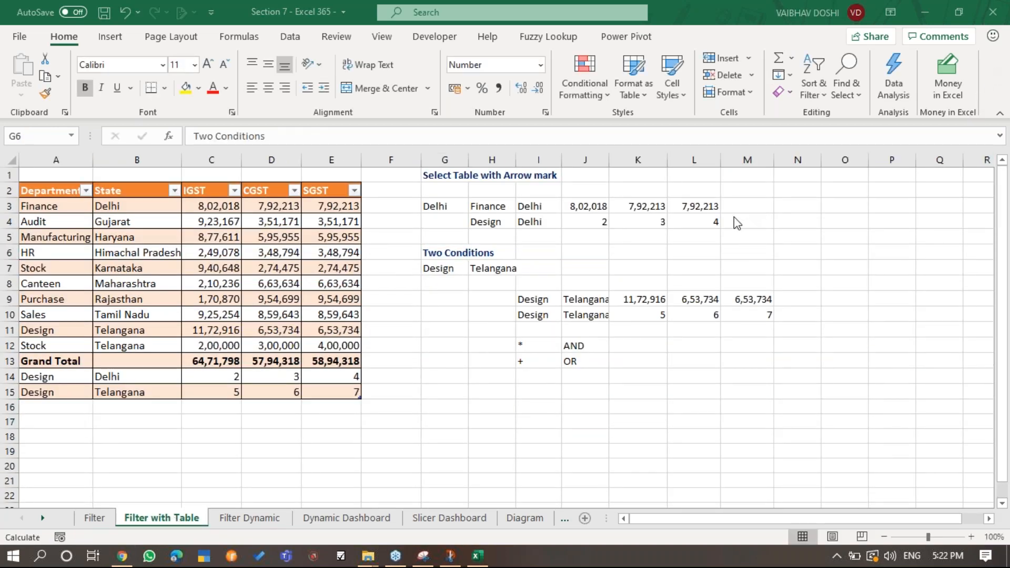
{"action": "left_click", "coordinate": [480, 224]}
{"action": "key", "text": "Up"}
{"action": "key", "text": "F2"}
{"action": "key", "text": "Escape"}
{"action": "key", "text": "ctrl+shift+Right"}
{"action": "key", "text": "ctrl+shift+Down"}
{"action": "key", "text": "Delete"}
Apply a blue banded Medium table style to the department table in A2:E15.
{"action": "key", "text": "ctrl+Left"}
{"action": "key", "text": "ctrl+Left"}
{"action": "key", "text": "ctrl+Left"}
{"action": "key", "text": "Up"}
{"action": "key", "text": "ctrl+shift+Right"}
{"action": "key", "text": "ctrl+shift+Down"}
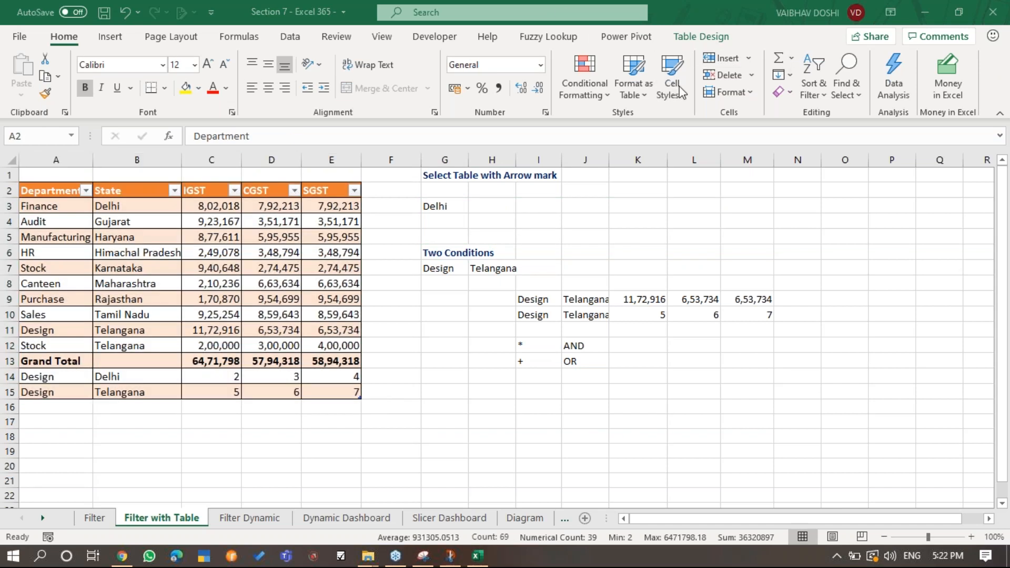
{"action": "left_click", "coordinate": [630, 78]}
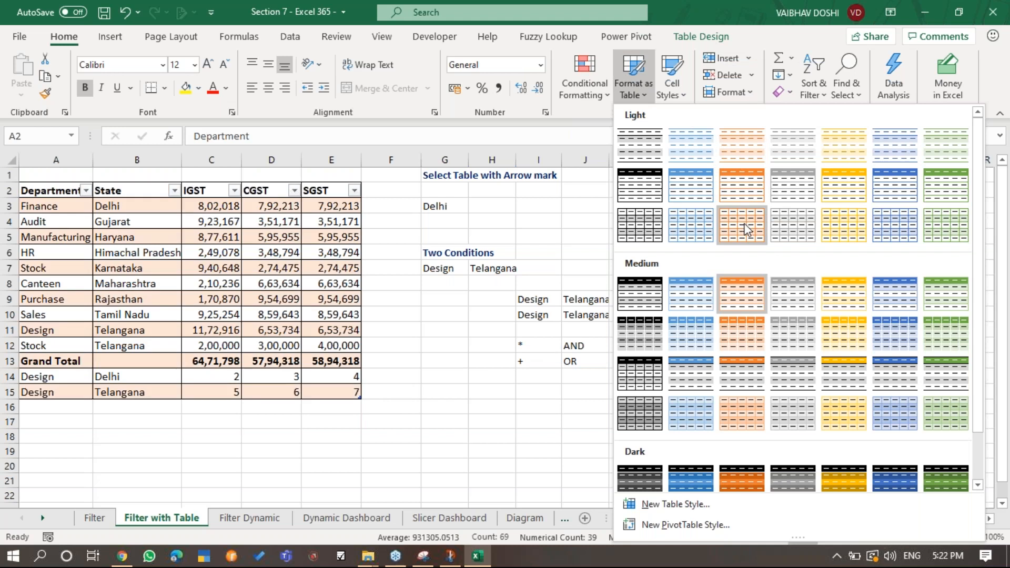
{"action": "left_click", "coordinate": [677, 334]}
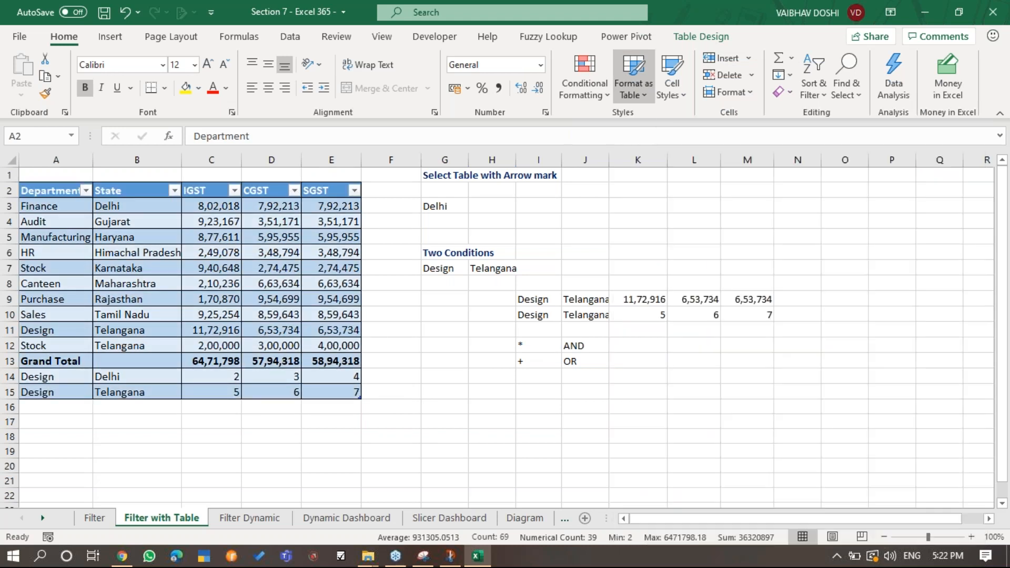
{"action": "left_click", "coordinate": [237, 234]}
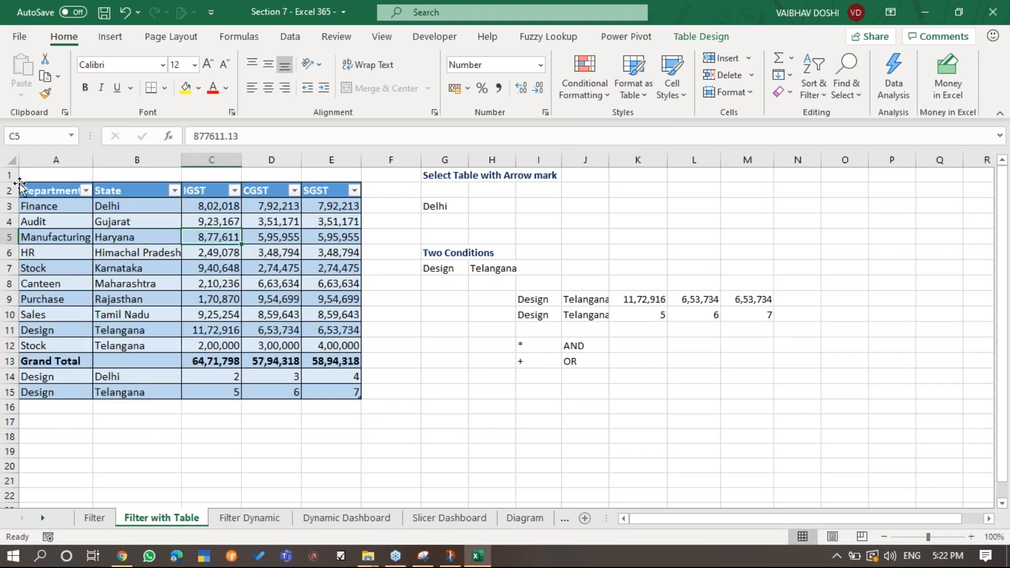
Start a FILTER formula in H3 next to the Delhi lookup value.
{"action": "left_click", "coordinate": [506, 205]}
{"action": "type", "text": "=fil"}
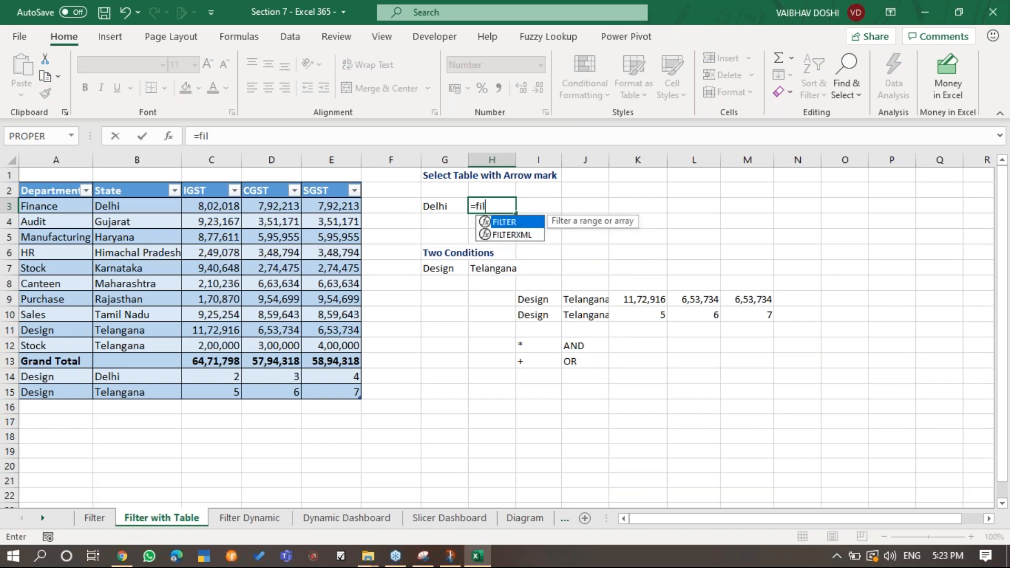
{"action": "key", "text": "Tab"}
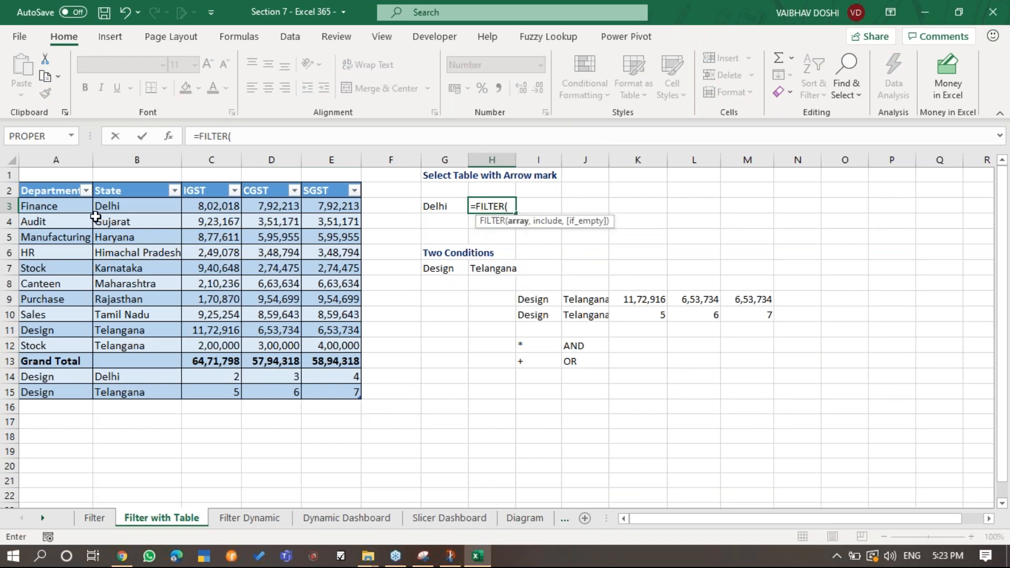
{"action": "left_click_drag", "start_coordinate": [56, 206], "coordinate": [298, 334]}
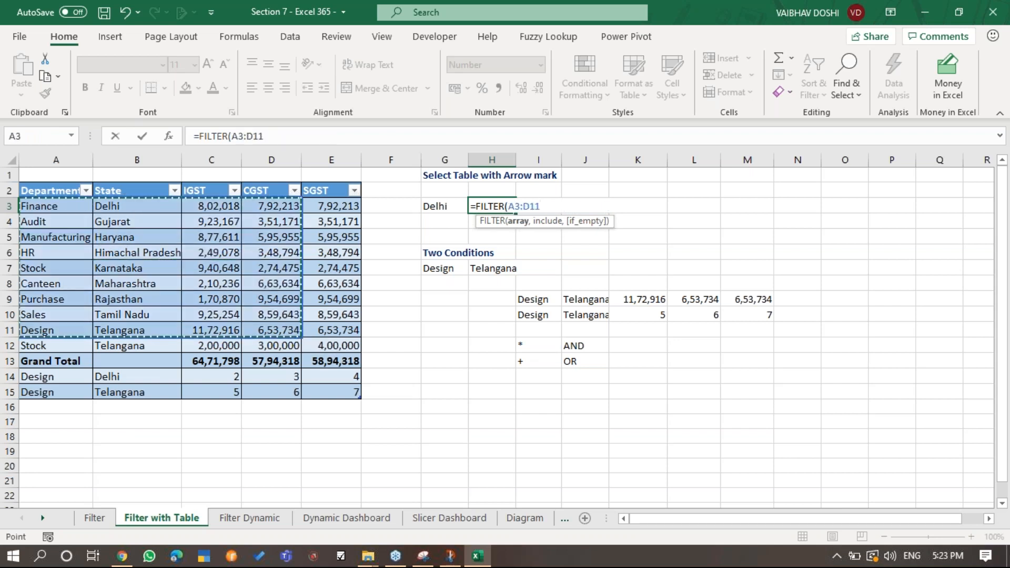
{"action": "key", "text": "BackSpace"}
{"action": "key", "text": "BackSpace"}
{"action": "key", "text": "BackSpace"}
{"action": "key", "text": "BackSpace"}
{"action": "key", "text": "BackSpace"}
{"action": "key", "text": "BackSpace"}
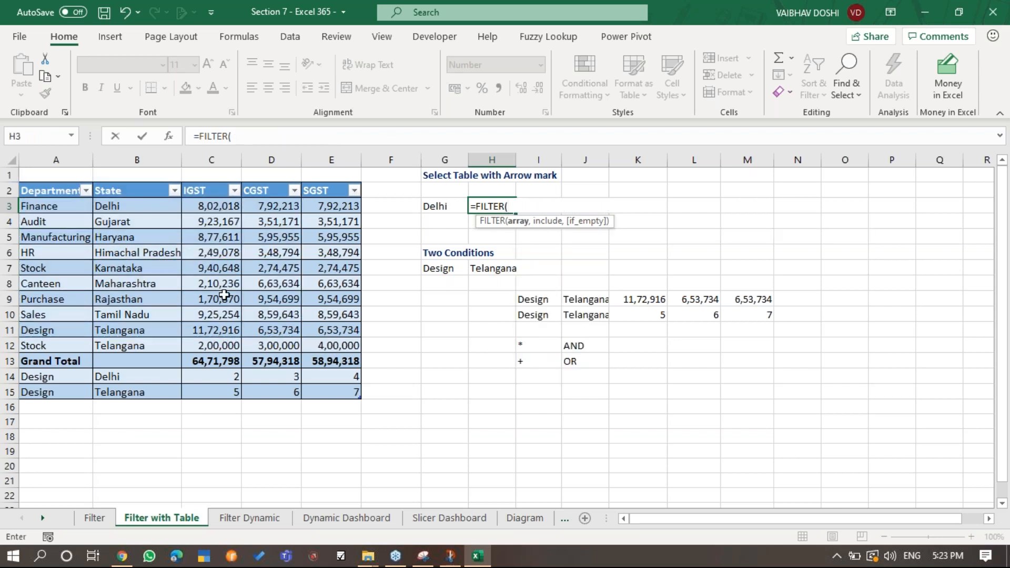
Complete the H3 formula as =FILTER(Table1,Table1[State]=G3), referencing the whole table and its State column.
{"action": "left_click", "coordinate": [19, 180]}
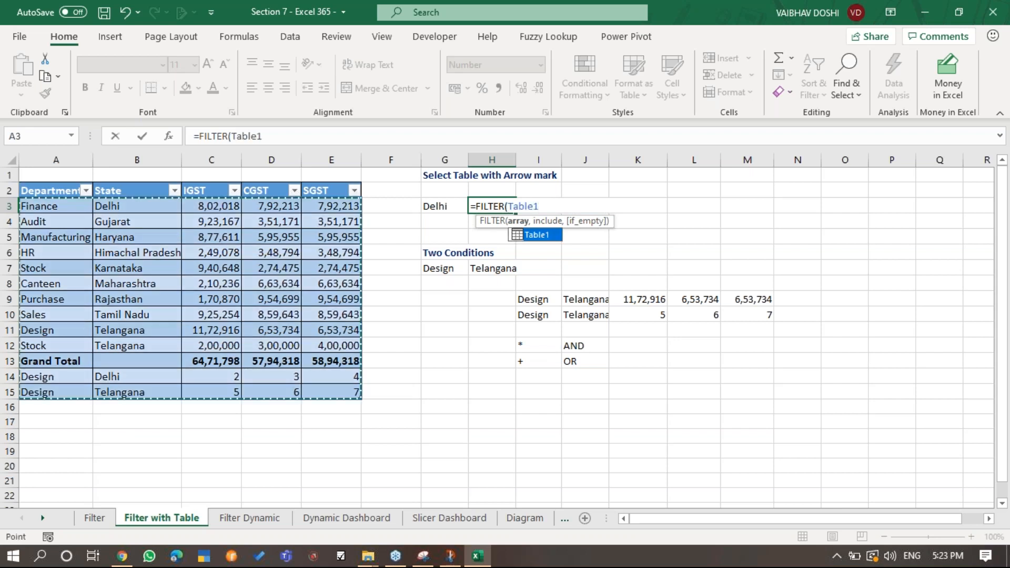
{"action": "type", "text": ","}
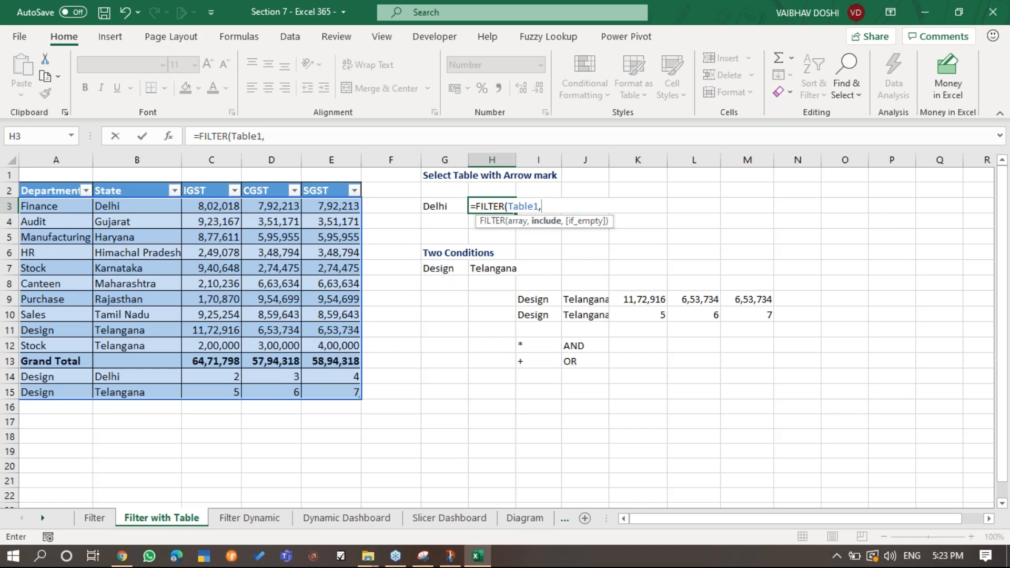
{"action": "left_click", "coordinate": [129, 180]}
{"action": "type", "text": "="}
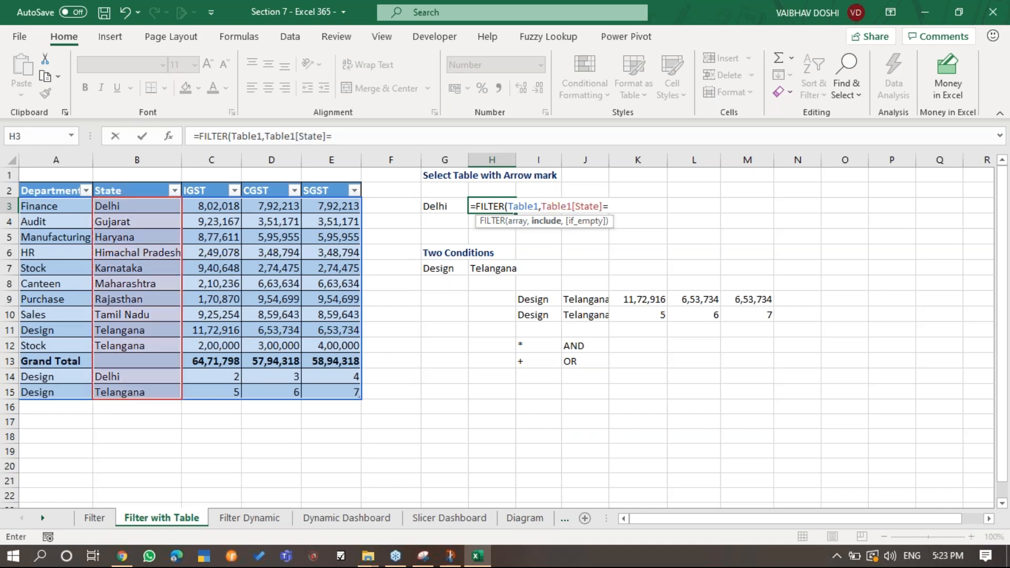
{"action": "left_click", "coordinate": [437, 210]}
{"action": "type", "text": ")"}
{"action": "key", "text": "Return"}
{"action": "key", "text": "Up"}
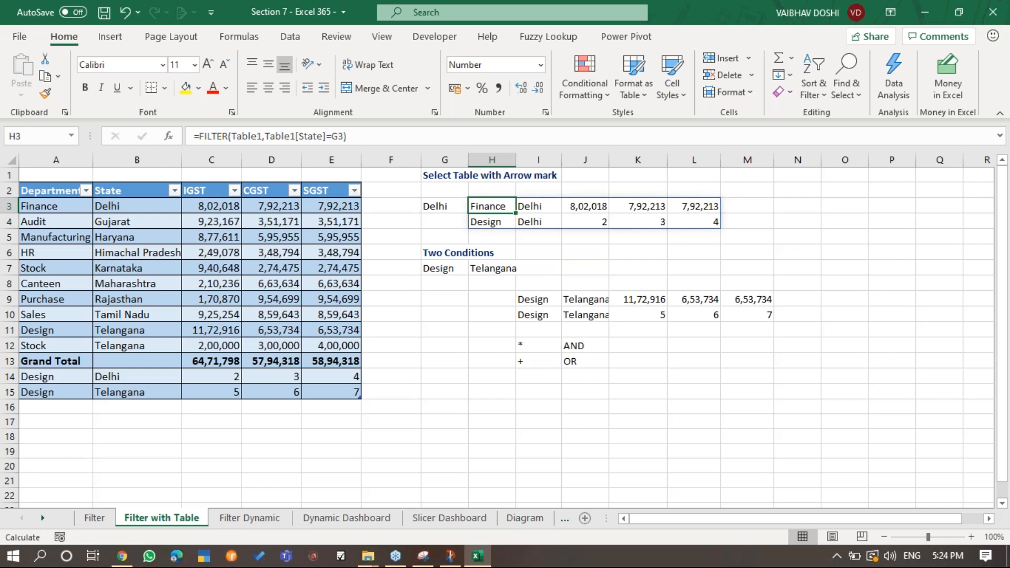
Clear H3 and re-enter it as =FILTER(Table1,Table1[State]=G3), referencing the whole table and its State column.
{"action": "key", "text": "Delete"}
{"action": "type", "text": "=FILTER("}
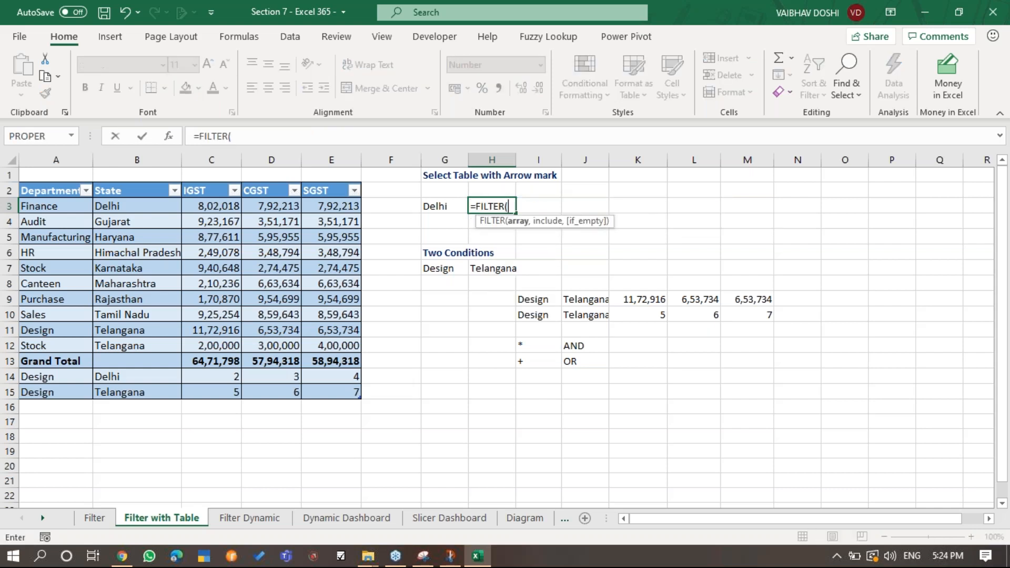
{"action": "left_click", "coordinate": [17, 180]}
{"action": "type", "text": ","}
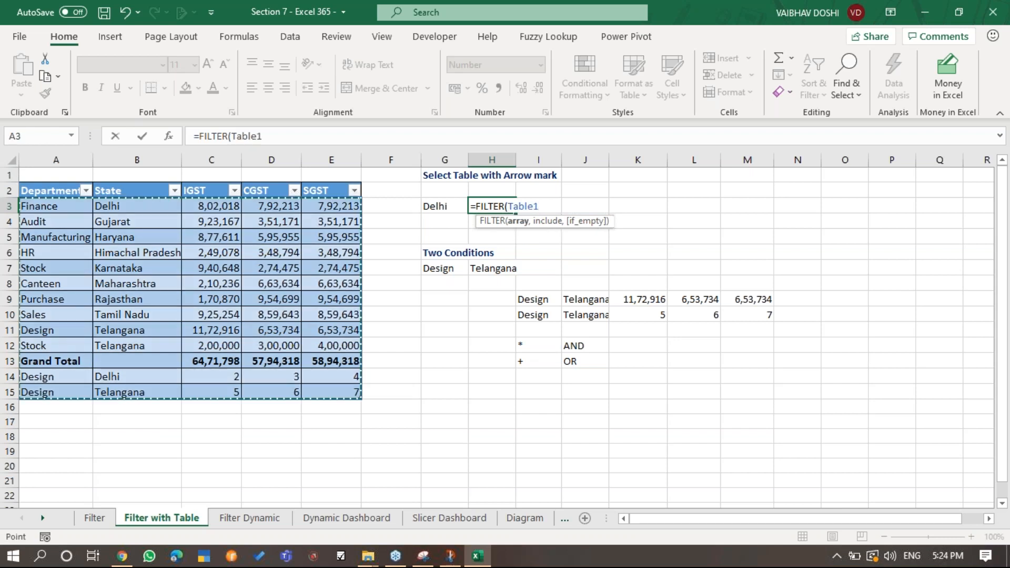
{"action": "left_click", "coordinate": [142, 182]}
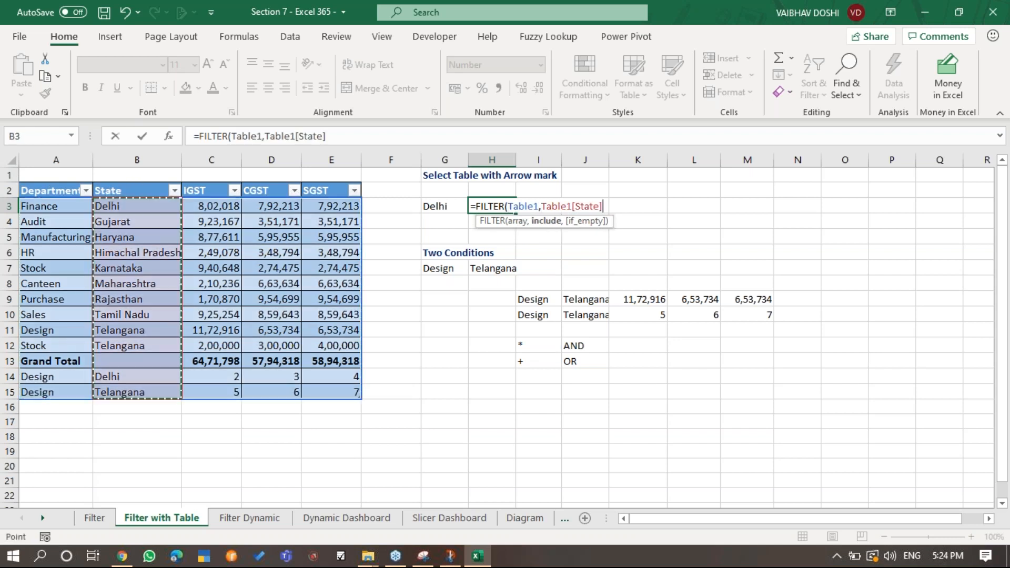
{"action": "type", "text": "="}
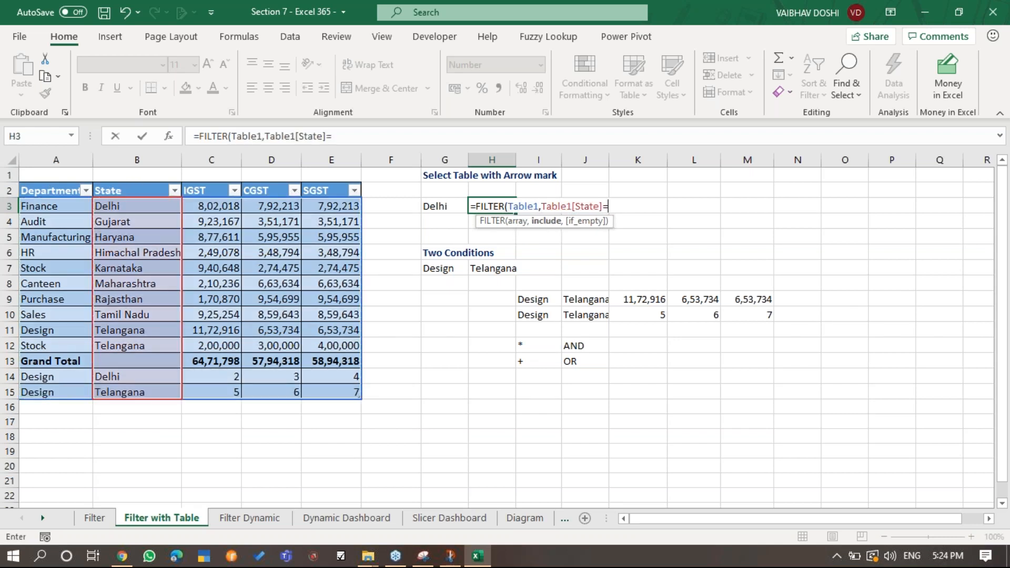
{"action": "left_click", "coordinate": [438, 204]}
{"action": "key", "text": "Return"}
Examine the two-condition FILTER formula in I9 and how it combines the department and state criteria.
{"action": "key", "text": "Down"}
{"action": "key", "text": "Down"}
{"action": "key", "text": "Down"}
{"action": "key", "text": "Down"}
{"action": "key", "text": "Down"}
{"action": "key", "text": "Down"}
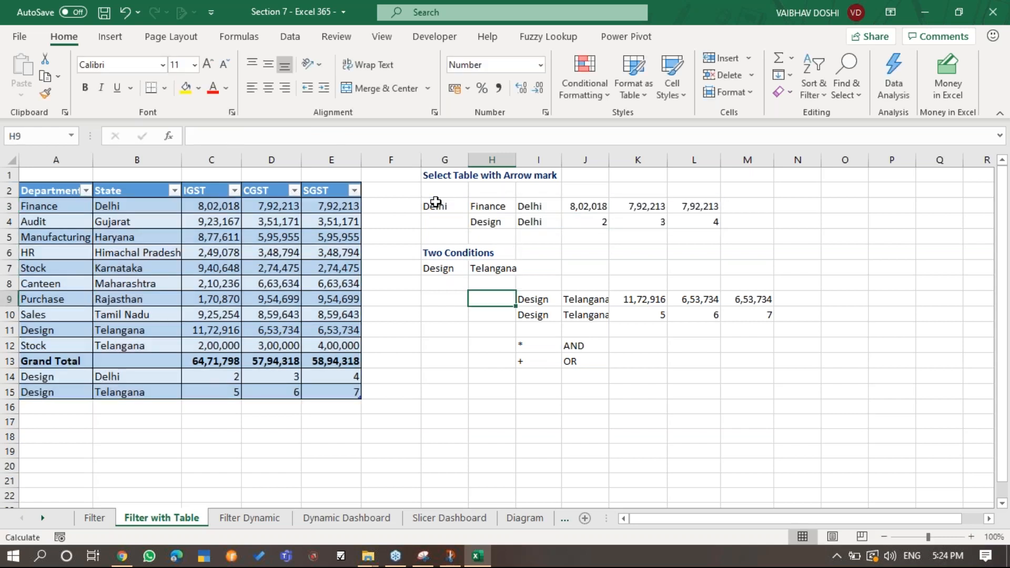
{"action": "key", "text": "Right"}
{"action": "key", "text": "Up"}
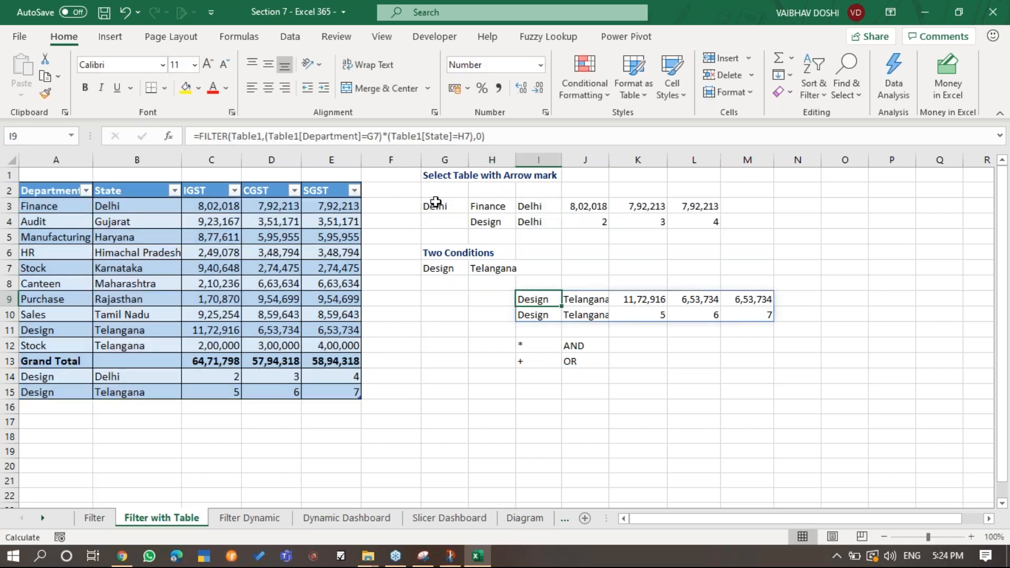
{"action": "key", "text": "Down"}
{"action": "key", "text": "Down"}
{"action": "key", "text": "Down"}
{"action": "key", "text": "Down"}
{"action": "key", "text": "Down"}
{"action": "key", "text": "Down"}
{"action": "key", "text": "Up"}
{"action": "key", "text": "Up"}
{"action": "key", "text": "Up"}
{"action": "key", "text": "Up"}
{"action": "key", "text": "Up"}
{"action": "key", "text": "Up"}
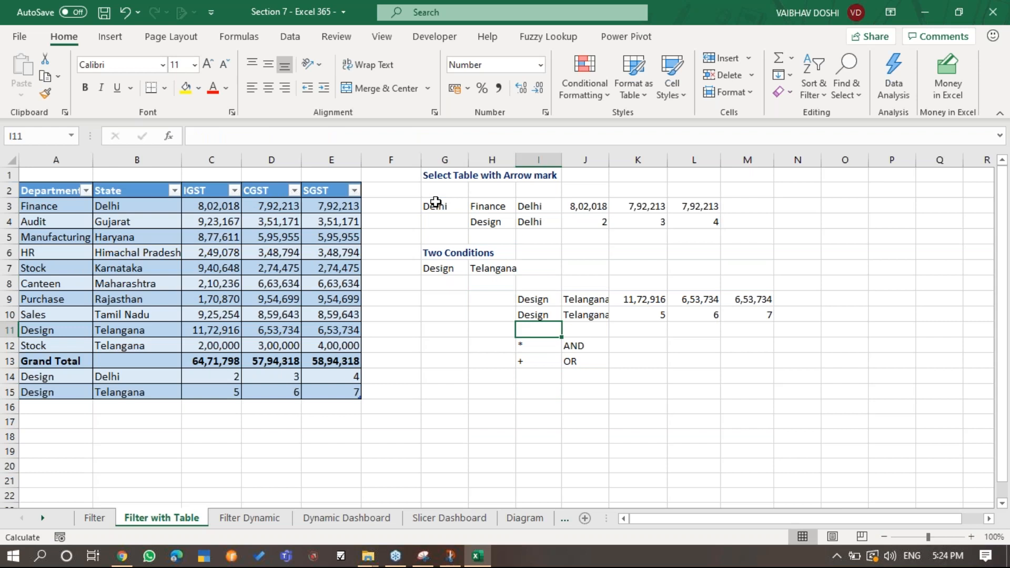
{"action": "key", "text": "F2"}
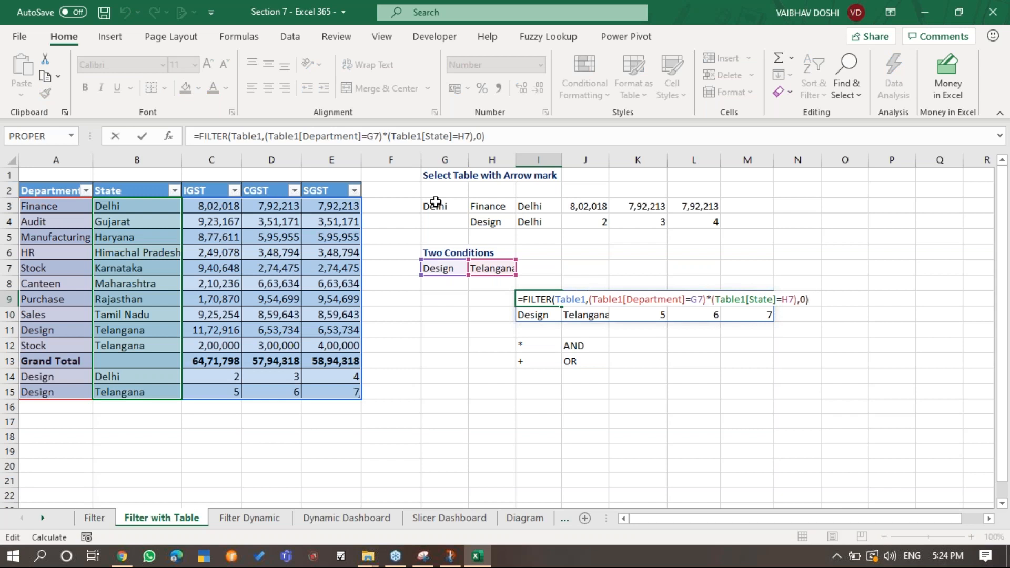
{"action": "key", "text": "Return"}
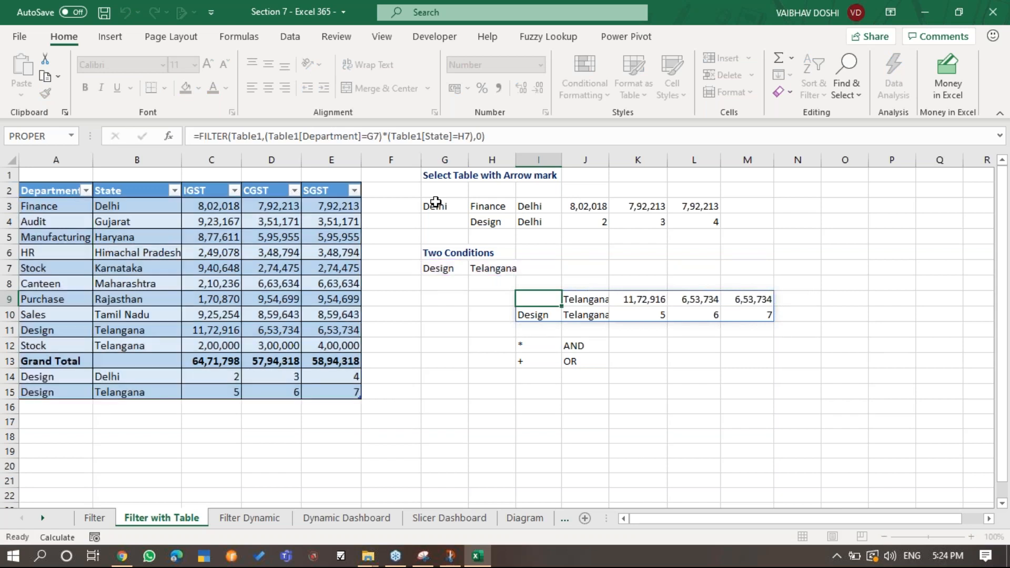
Review the AND and OR operator symbols in I12:J13 and the Two Conditions criteria in G7:H7.
{"action": "key", "text": "Down"}
{"action": "key", "text": "Down"}
{"action": "key", "text": "Down"}
{"action": "key", "text": "Down"}
{"action": "key", "text": "Down"}
{"action": "key", "text": "Up"}
{"action": "key", "text": "Up"}
{"action": "key", "text": "Up"}
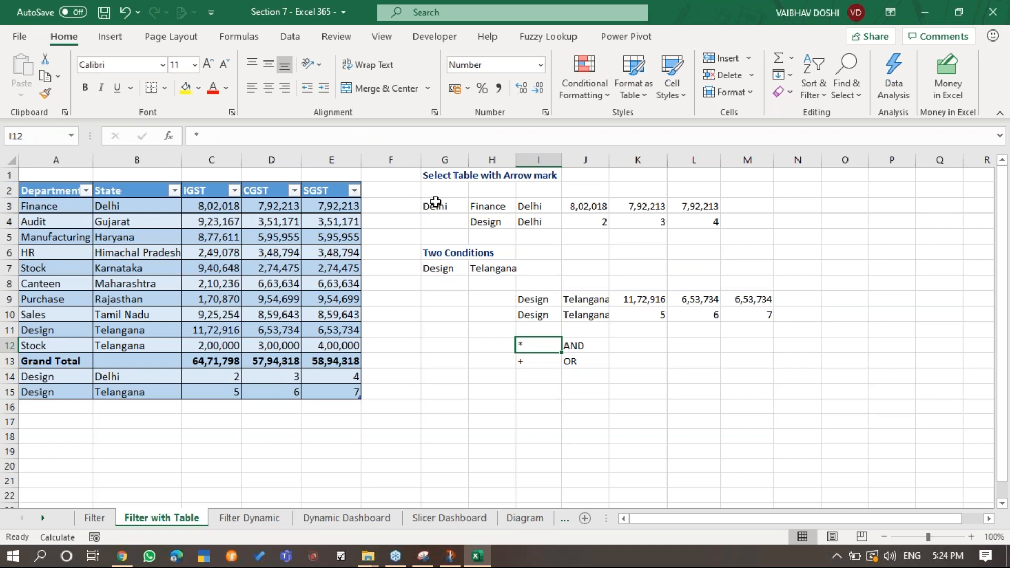
{"action": "key", "text": "Up"}
{"action": "key", "text": "Up"}
{"action": "key", "text": "Up"}
{"action": "key", "text": "Up"}
{"action": "key", "text": "Up"}
{"action": "key", "text": "Left"}
{"action": "key", "text": "Left"}
{"action": "key", "text": "Right"}
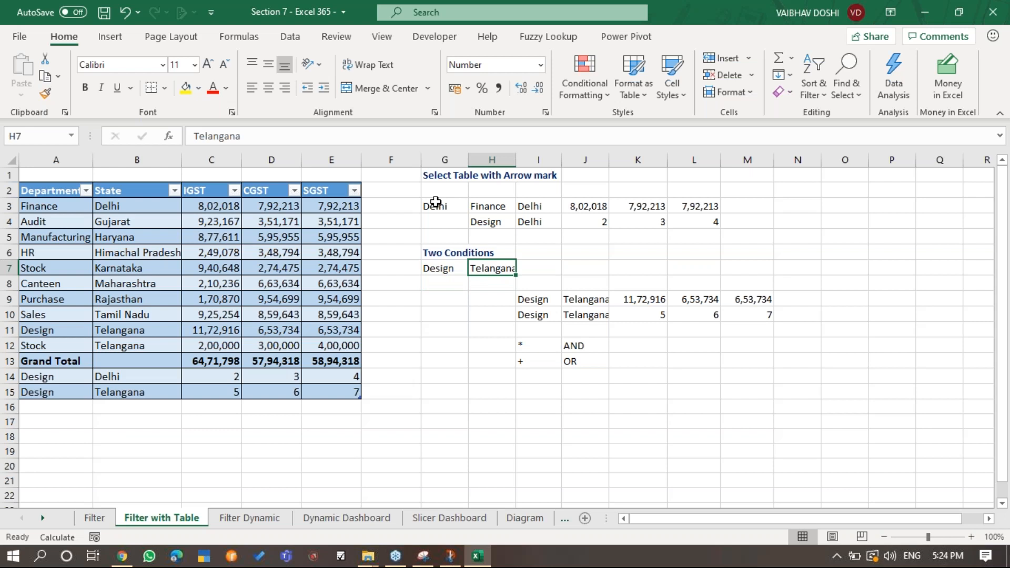
{"action": "key", "text": "Down"}
{"action": "key", "text": "Down"}
{"action": "key", "text": "Down"}
{"action": "key", "text": "Down"}
{"action": "key", "text": "Down"}
{"action": "key", "text": "Right"}
{"action": "key", "text": "Down"}
{"action": "key", "text": "Down"}
{"action": "key", "text": "Down"}
{"action": "key", "text": "Down"}
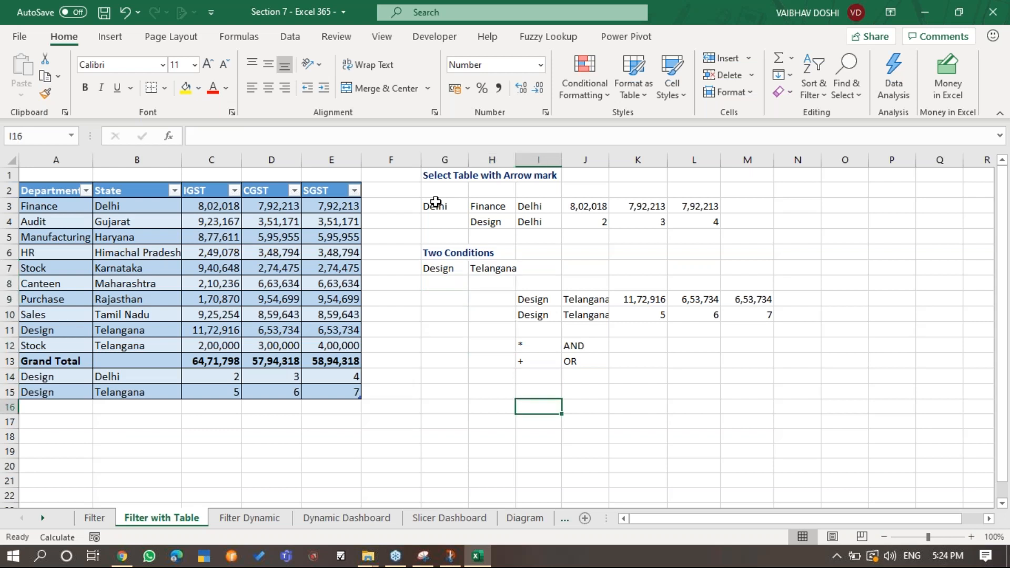
{"action": "key", "text": "Up"}
{"action": "key", "text": "Up"}
{"action": "key", "text": "Up"}
{"action": "key", "text": "Up"}
{"action": "key", "text": "Up"}
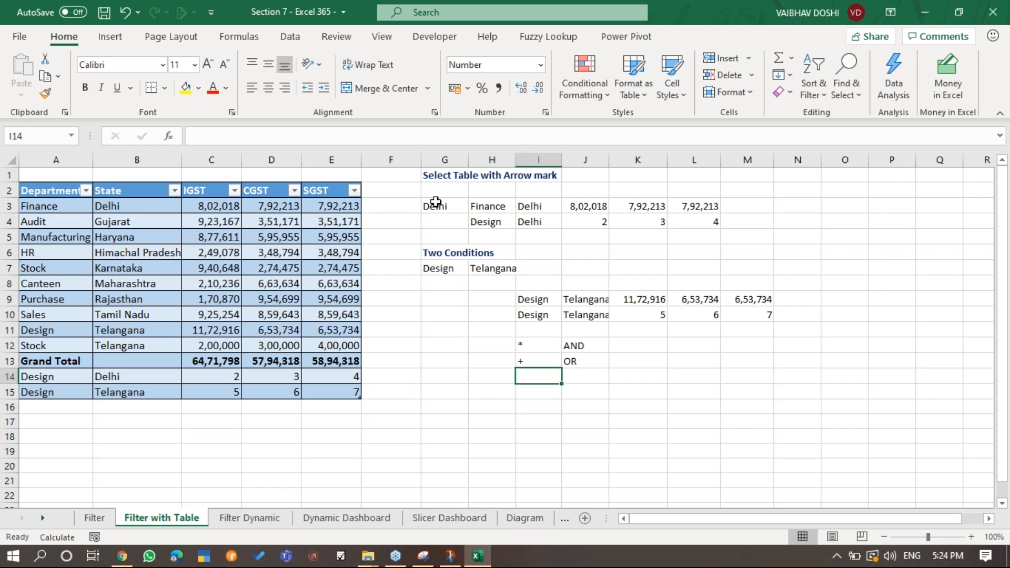
{"action": "key", "text": "Down"}
{"action": "key", "text": "Right"}
{"action": "key", "text": "Left"}
{"action": "key", "text": "F2"}
{"action": "key", "text": "Escape"}
Start a FILTER formula in I16 with Table1 as the array and (Table1[Department]=G7) as the first condition.
{"action": "key", "text": "Down"}
{"action": "key", "text": "Down"}
{"action": "key", "text": "Down"}
{"action": "key", "text": "Down"}
{"action": "type", "text": "=fi"}
{"action": "key", "text": "Down"}
{"action": "key", "text": "Tab"}
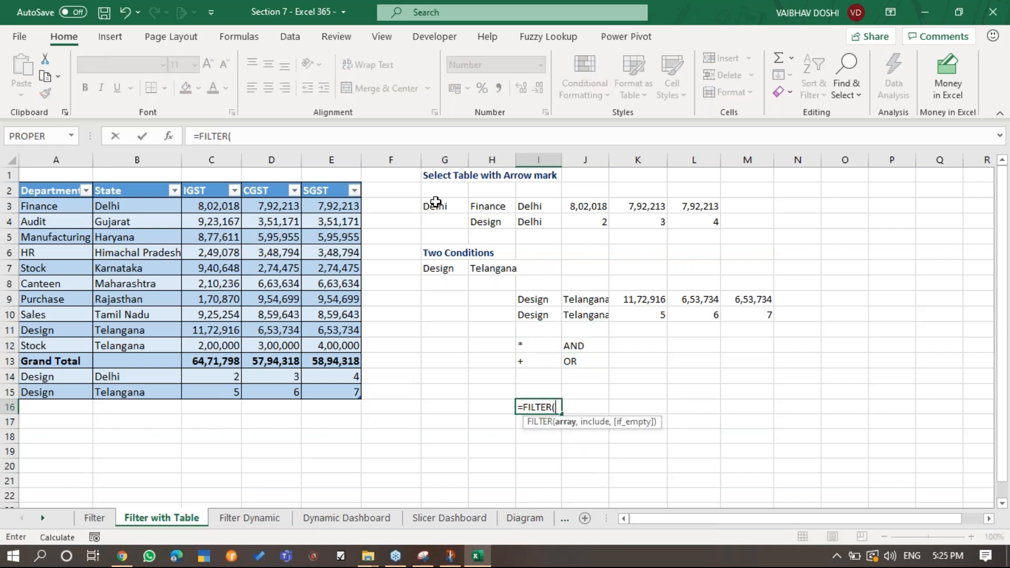
{"action": "left_click", "coordinate": [20, 185]}
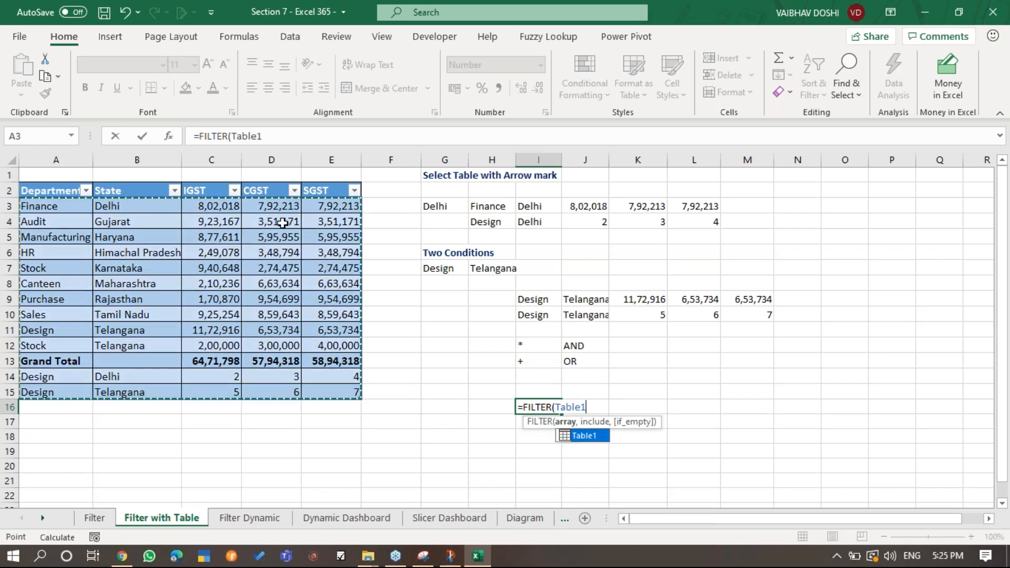
{"action": "type", "text": ",("}
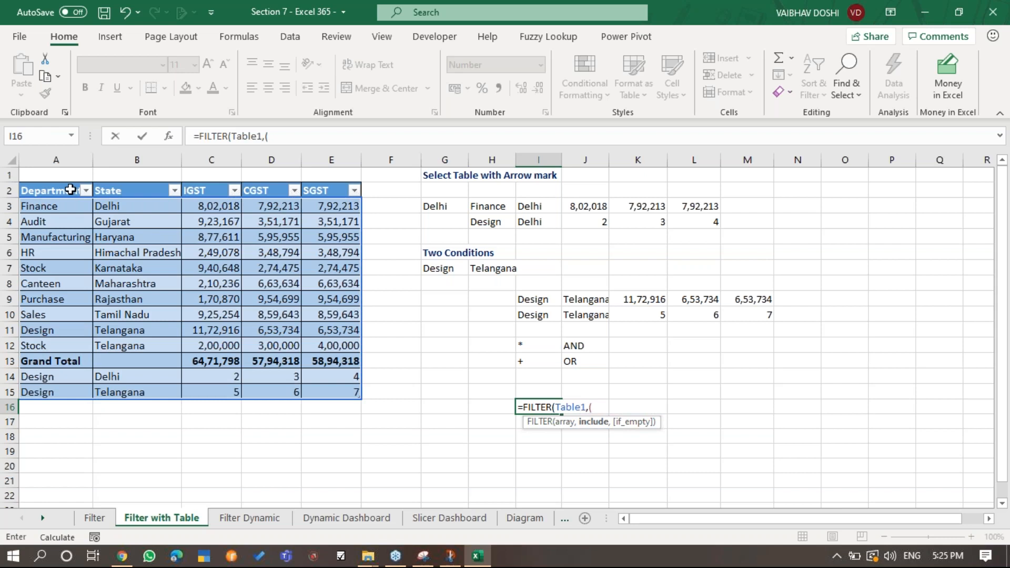
{"action": "left_click", "coordinate": [60, 181]}
{"action": "type", "text": "="}
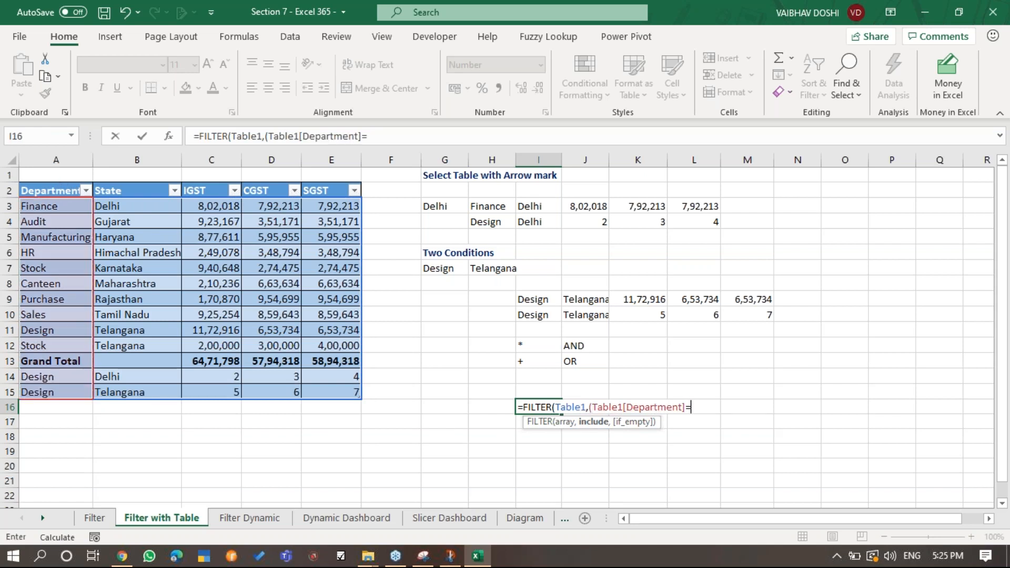
{"action": "left_click", "coordinate": [424, 264]}
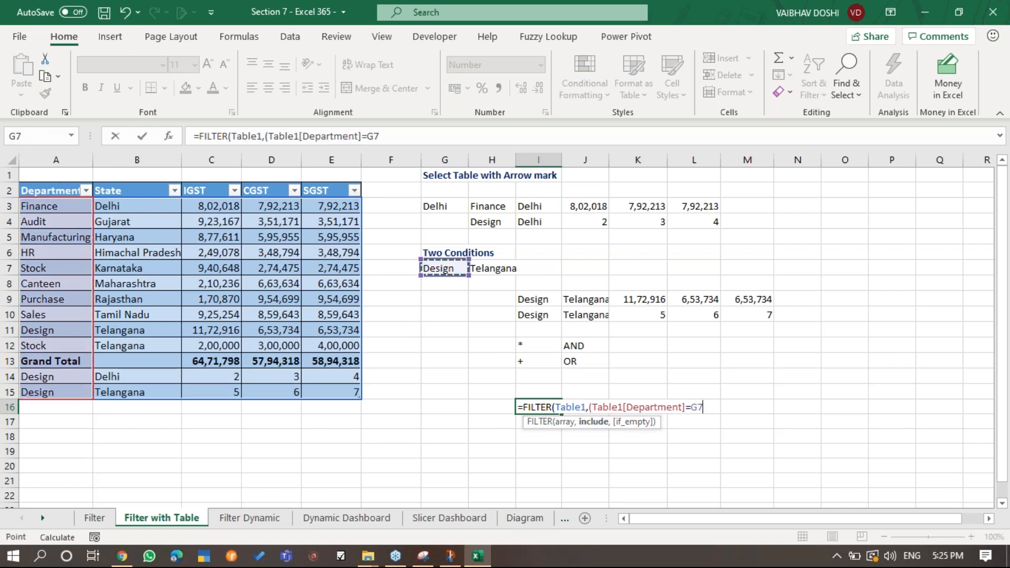
{"action": "type", "text": "),"}
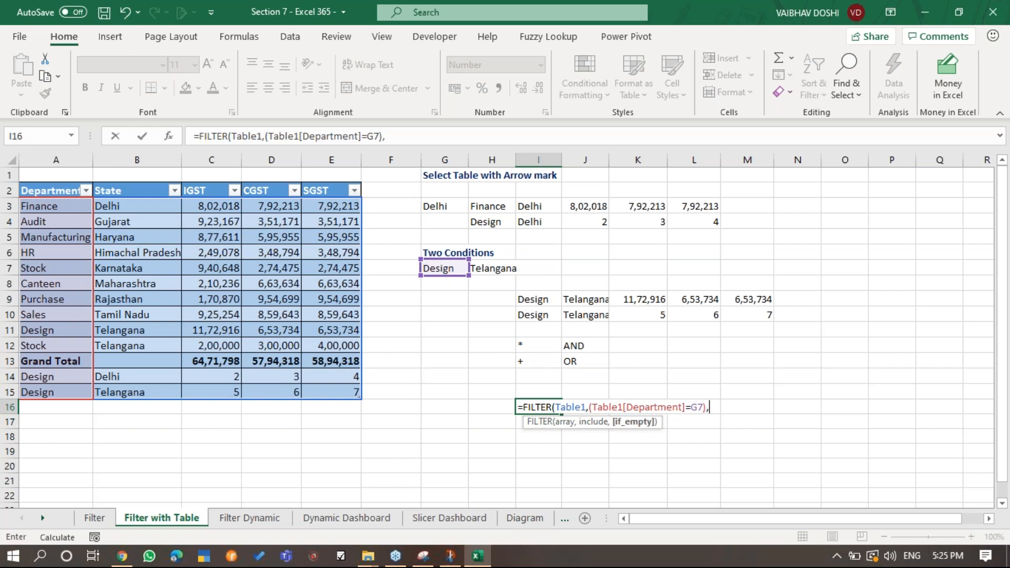
Try to complete the I16 formula with (Table1[State]=H7) and 0 as further comma-separated arguments.
{"action": "type", "text": "("}
{"action": "left_click", "coordinate": [130, 185]}
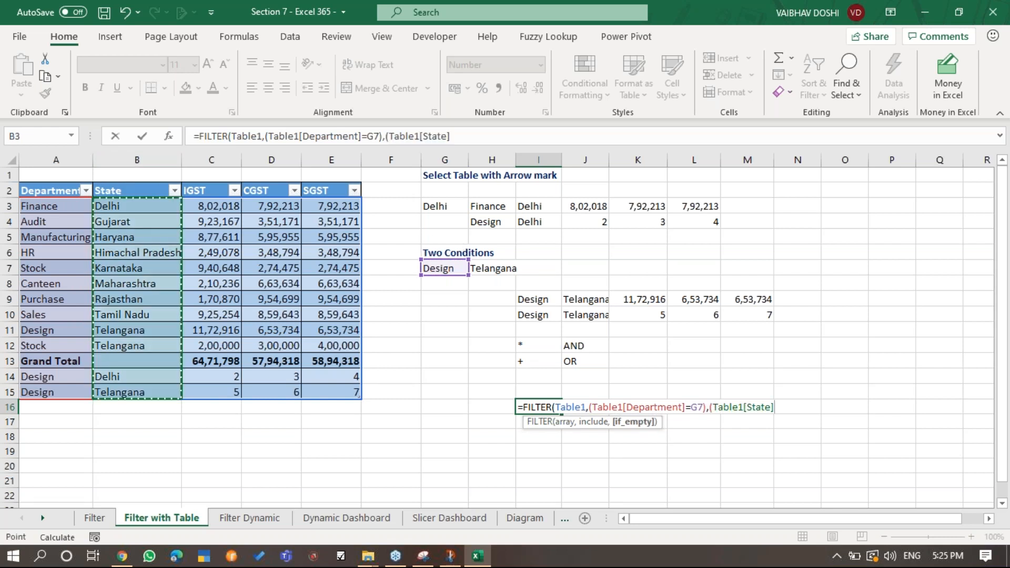
{"action": "type", "text": "="}
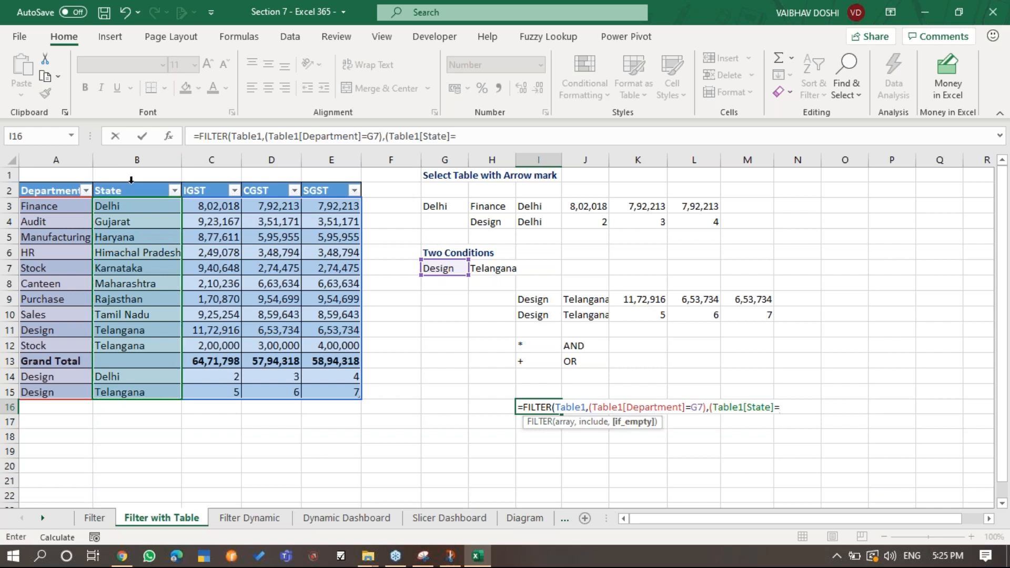
{"action": "left_click", "coordinate": [488, 264]}
{"action": "type", "text": "),"}
{"action": "type", "text": "0)"}
{"action": "key", "text": "Return"}
{"action": "key", "text": "Return"}
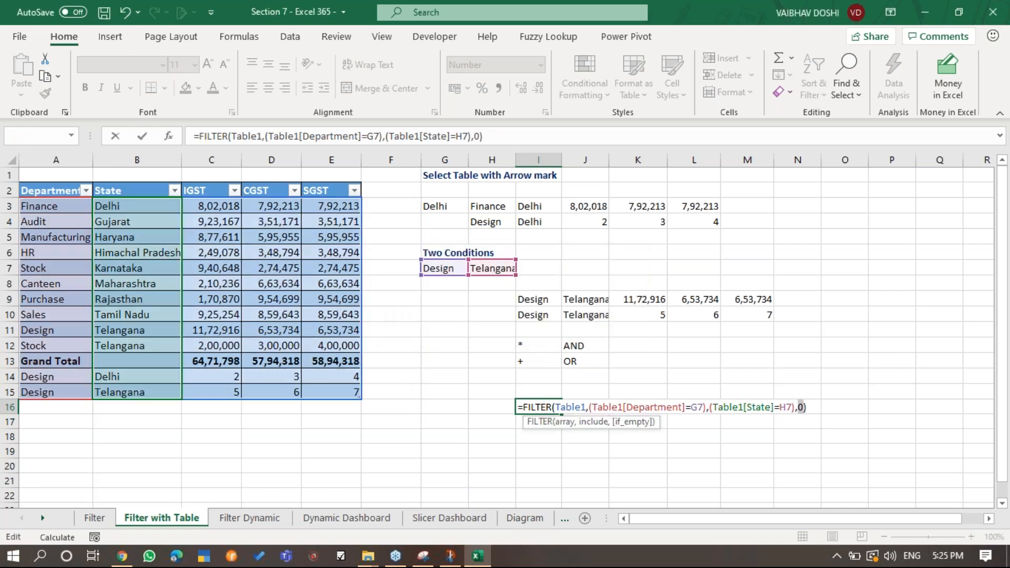
Remove the final 0 argument and enter I16 as =FILTER(Table1,(Table1[Department]=G7),(Table1[State]=H7)).
{"action": "key", "text": "Left"}
{"action": "key", "text": "Delete"}
{"action": "key", "text": "BackSpace"}
{"action": "key", "text": "BackSpace"}
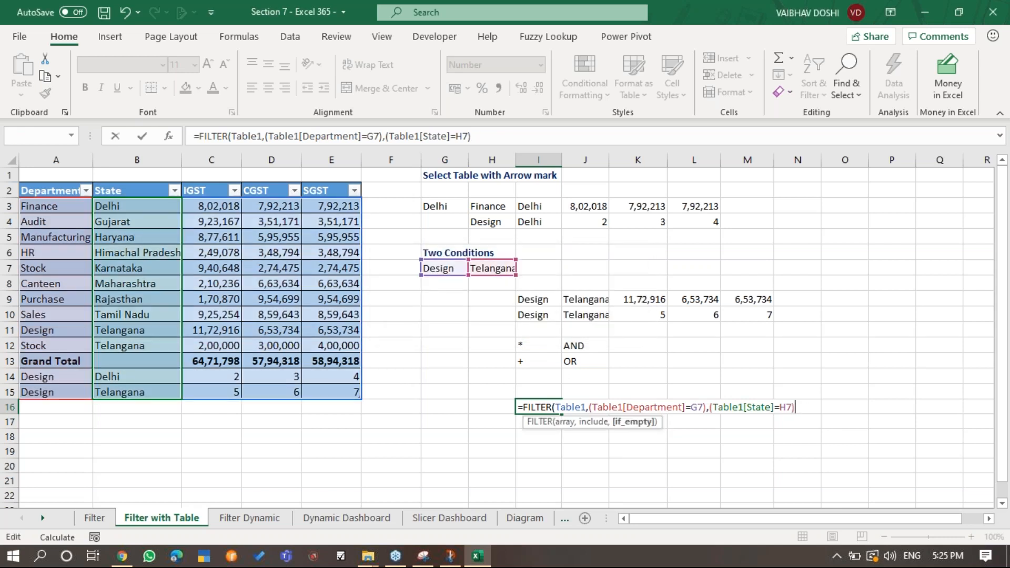
{"action": "key", "text": "Return"}
{"action": "key", "text": "Return"}
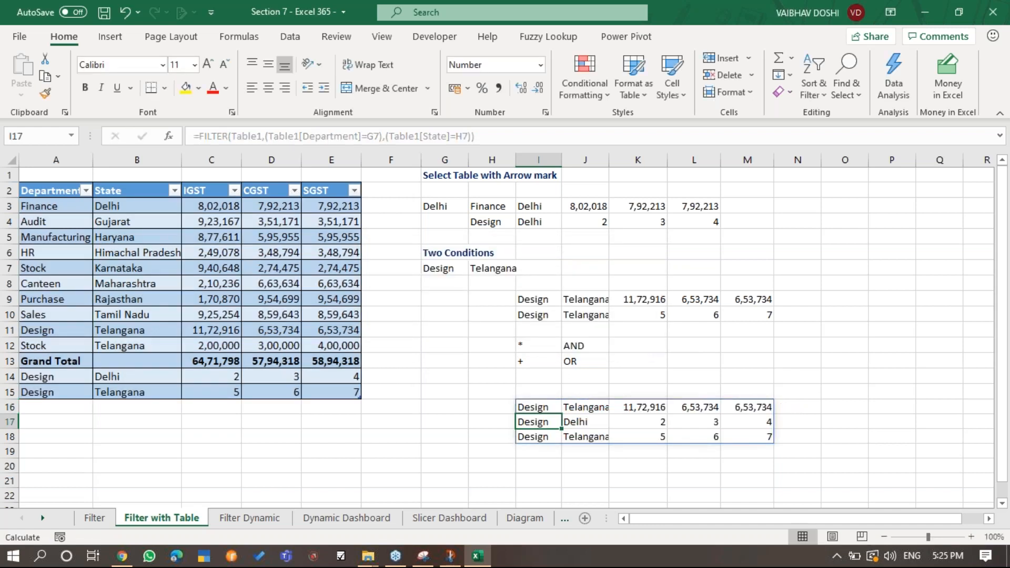
Compare the new I16 formula with the working two-condition formula in I9.
{"action": "key", "text": "F2"}
{"action": "key", "text": "Tab"}
{"action": "key", "text": "Up"}
{"action": "key", "text": "Up"}
{"action": "key", "text": "Up"}
{"action": "key", "text": "Up"}
{"action": "key", "text": "Up"}
{"action": "key", "text": "Up"}
{"action": "key", "text": "Up"}
{"action": "key", "text": "Left"}
{"action": "key", "text": "F2"}
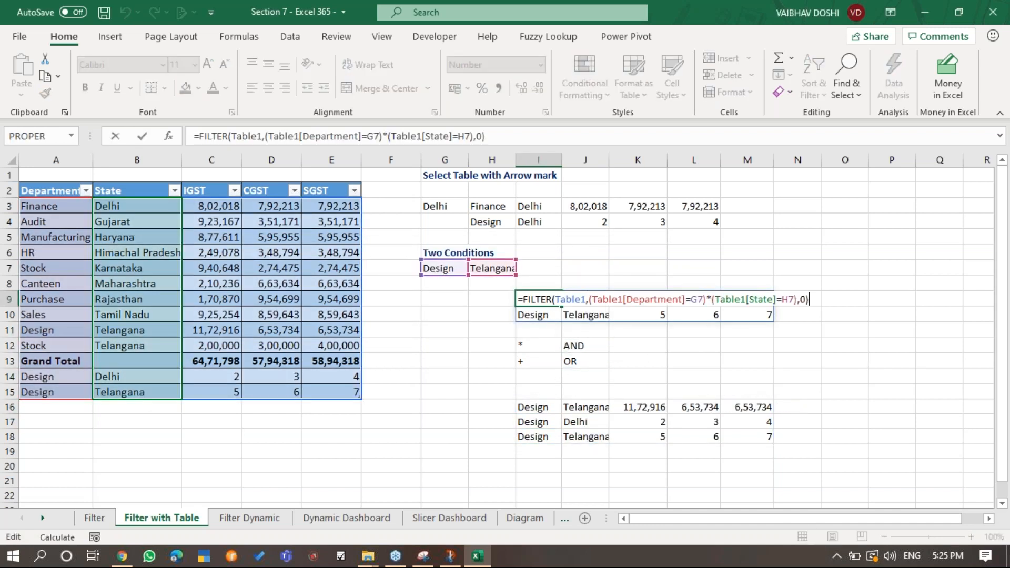
{"action": "key", "text": "Return"}
Replace the comma between the department and state conditions in the I16 formula with the * operator.
{"action": "key", "text": "Down"}
{"action": "key", "text": "Down"}
{"action": "key", "text": "Down"}
{"action": "key", "text": "Down"}
{"action": "key", "text": "Down"}
{"action": "key", "text": "Down"}
{"action": "key", "text": "F2"}
{"action": "key", "text": "Left"}
{"action": "key", "text": "Left"}
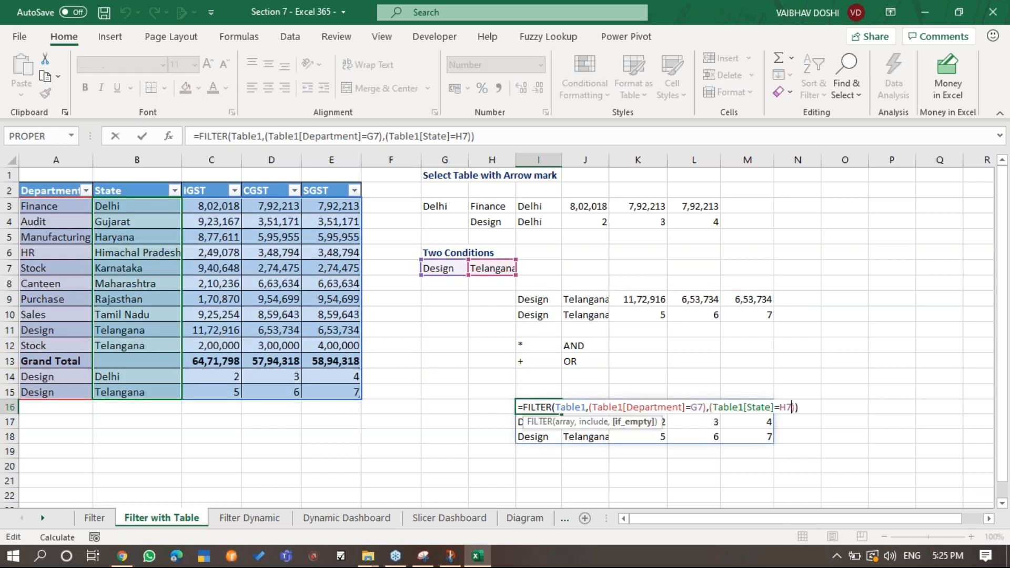
{"action": "key", "text": "Left"}
{"action": "key", "text": "Left"}
{"action": "key", "text": "Left"}
{"action": "key", "text": "Left"}
{"action": "key", "text": "BackSpace"}
{"action": "type", "text": "*"}
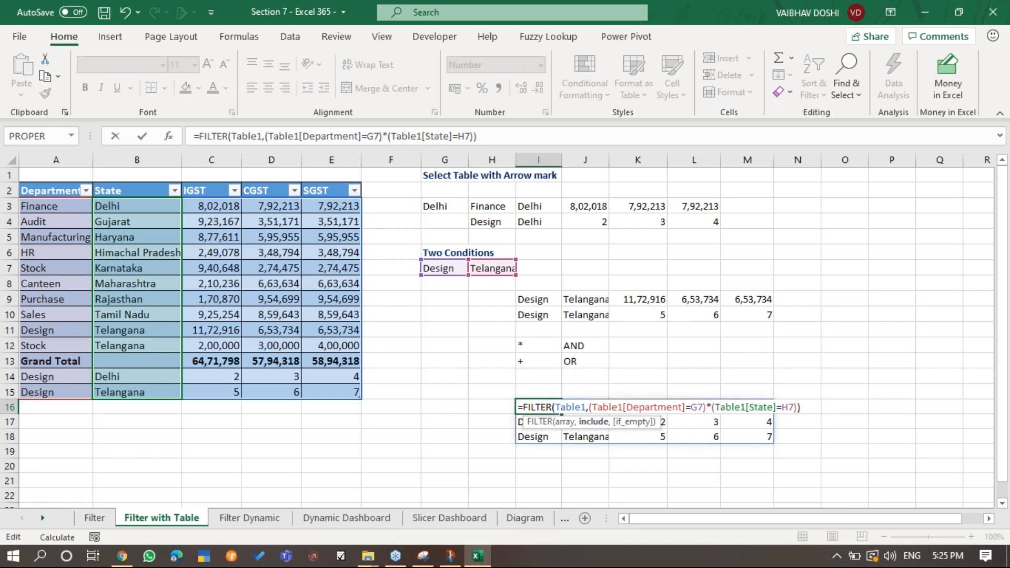
Add 0 as the if-empty argument and enter I16 as =FILTER(Table1,(Table1[Department]=G7)*(Table1[State]=H7),0).
{"action": "key", "text": "Right"}
{"action": "key", "text": "Right"}
{"action": "key", "text": "Right"}
{"action": "key", "text": "Right"}
{"action": "key", "text": "Right"}
{"action": "key", "text": "Right"}
{"action": "key", "text": "Right"}
{"action": "key", "text": "Right"}
{"action": "key", "text": "Right"}
{"action": "key", "text": "Right"}
{"action": "key", "text": "Right"}
{"action": "key", "text": "Right"}
{"action": "key", "text": "Right"}
{"action": "key", "text": "Right"}
{"action": "type", "text": ",0"}
{"action": "key", "text": "Return"}
Check the completed I16 formula and the filtered department and state rows in I16:M17.
{"action": "key", "text": "Up"}
{"action": "key", "text": "F2"}
{"action": "key", "text": "Escape"}
{"action": "key", "text": "F2"}
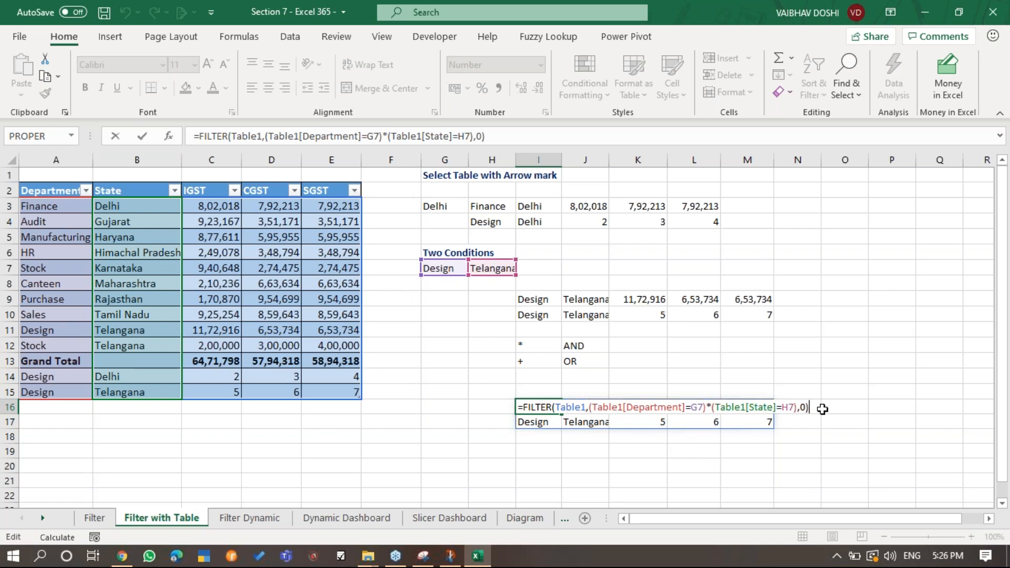
{"action": "key", "text": "Return"}
{"action": "key", "text": "Up"}
{"action": "key", "text": "shift+Down"}
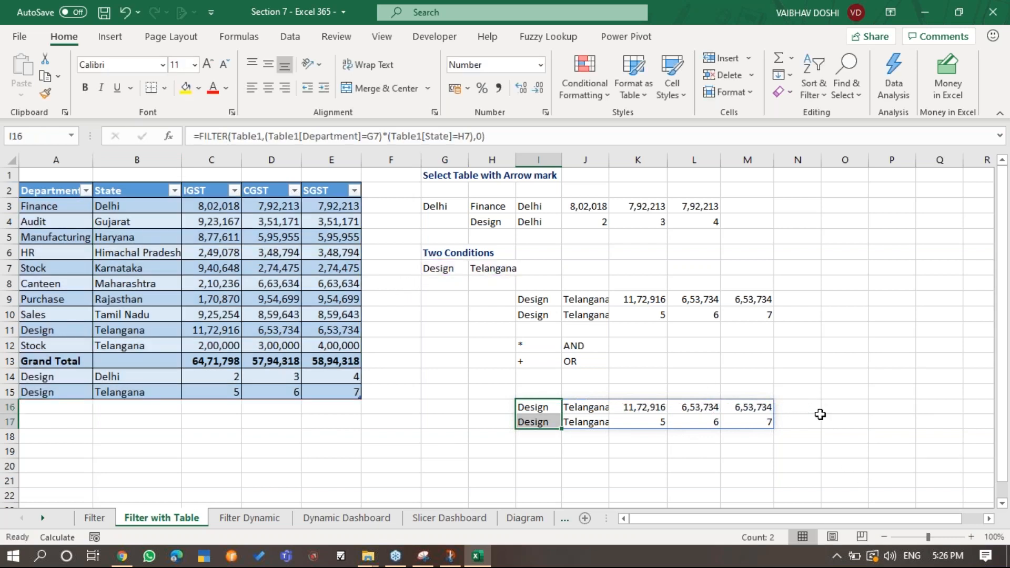
{"action": "key", "text": "Right"}
{"action": "key", "text": "shift+Down"}
{"action": "key", "text": "Left"}
{"action": "key", "text": "shift+Down"}
{"action": "key", "text": "Right"}
{"action": "key", "text": "shift+Down"}
{"action": "key", "text": "Left"}
{"action": "key", "text": "Right"}
{"action": "key", "text": "Right"}
{"action": "key", "text": "Right"}
{"action": "key", "text": "Right"}
{"action": "key", "text": "Left"}
{"action": "key", "text": "Left"}
{"action": "key", "text": "Left"}
{"action": "key", "text": "Left"}
{"action": "key", "text": "Left"}
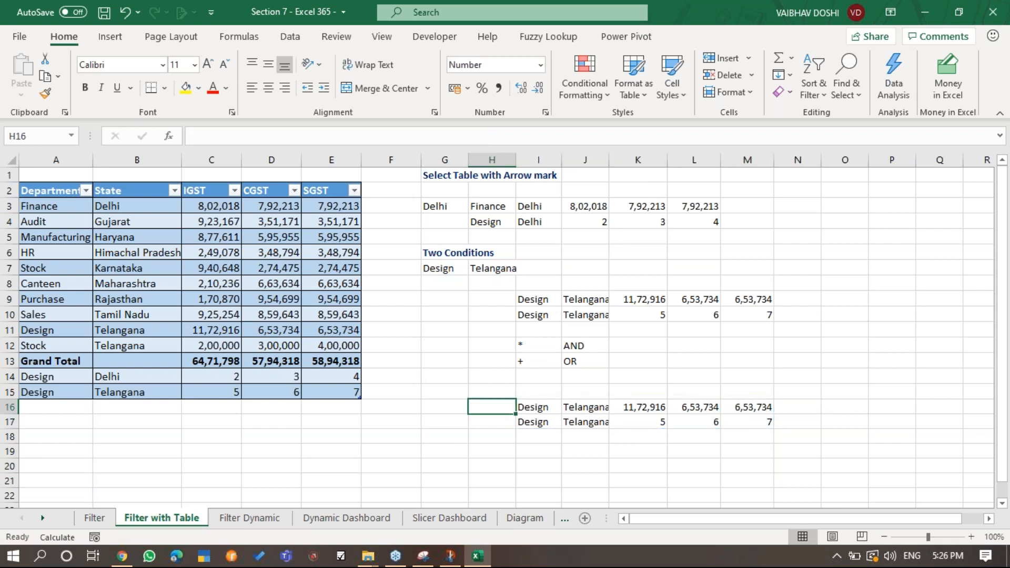
Auto-fit the width of column J to its contents.
{"action": "double_click", "coordinate": [608, 162]}
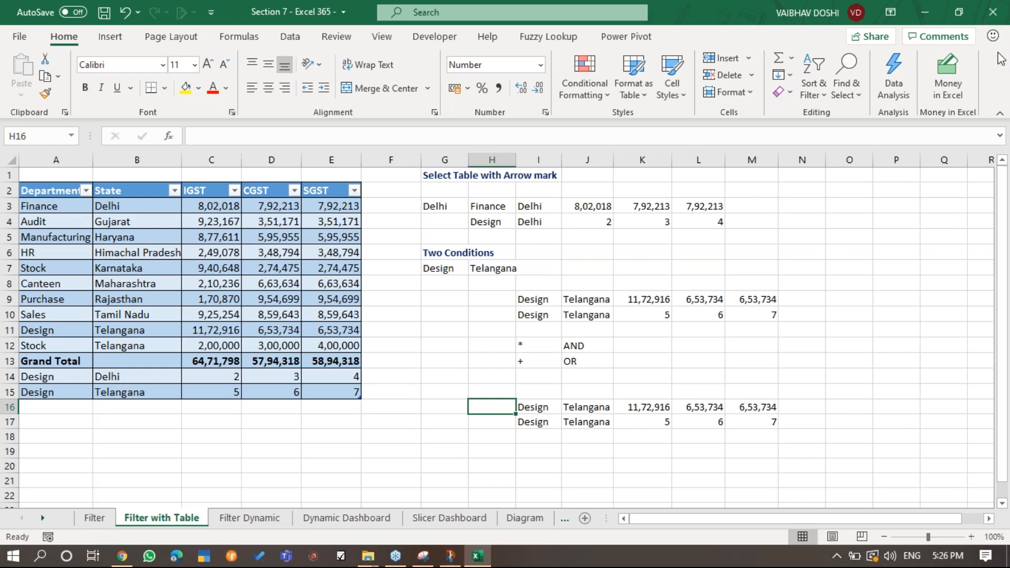
Open the Filter Dynamic sheet and check the employee list formula in H3 and the Top value in N2.
{"action": "left_click", "coordinate": [1000, 252]}
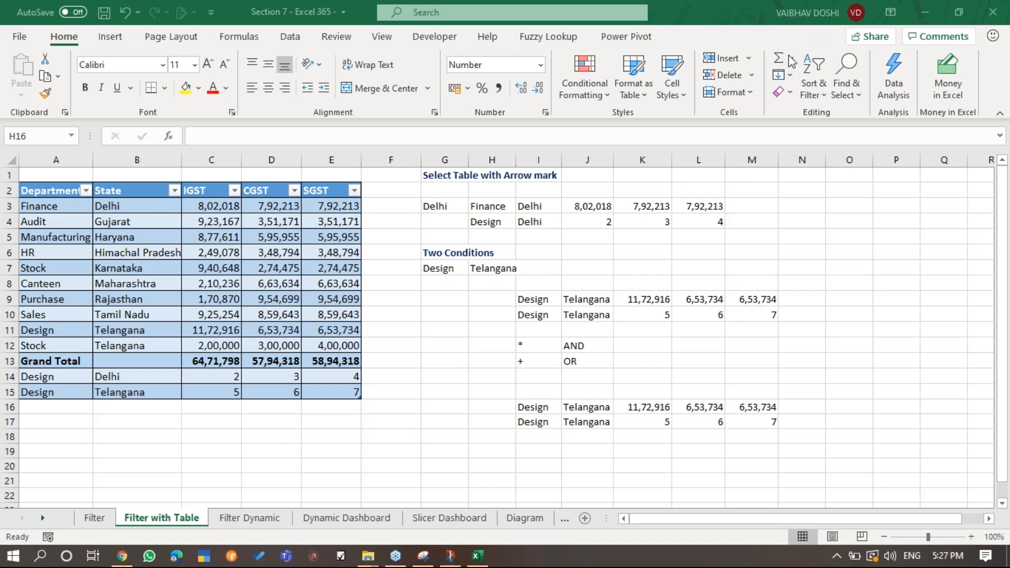
{"action": "left_click", "coordinate": [252, 517]}
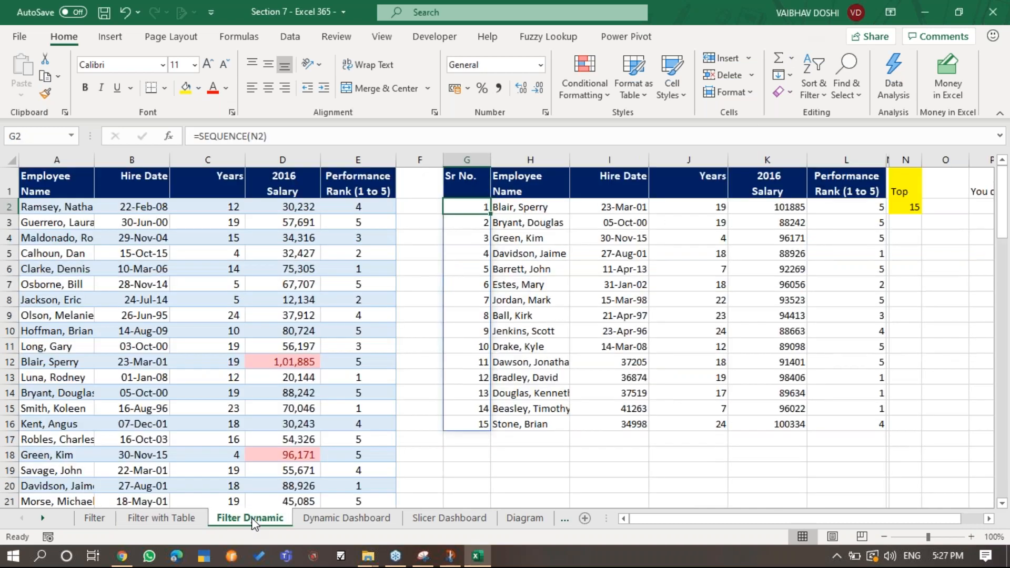
{"action": "left_click", "coordinate": [536, 219]}
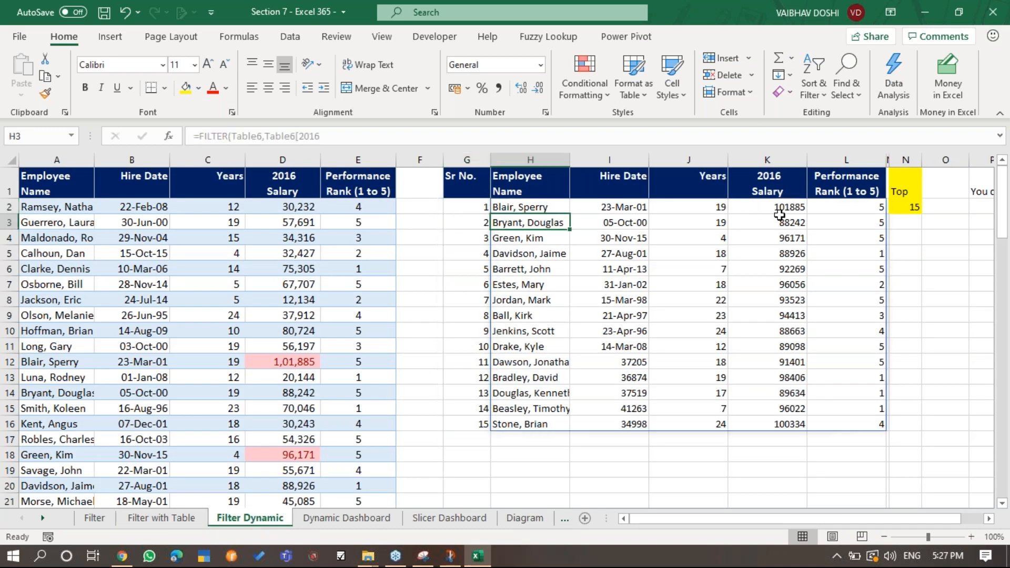
{"action": "left_click", "coordinate": [910, 206]}
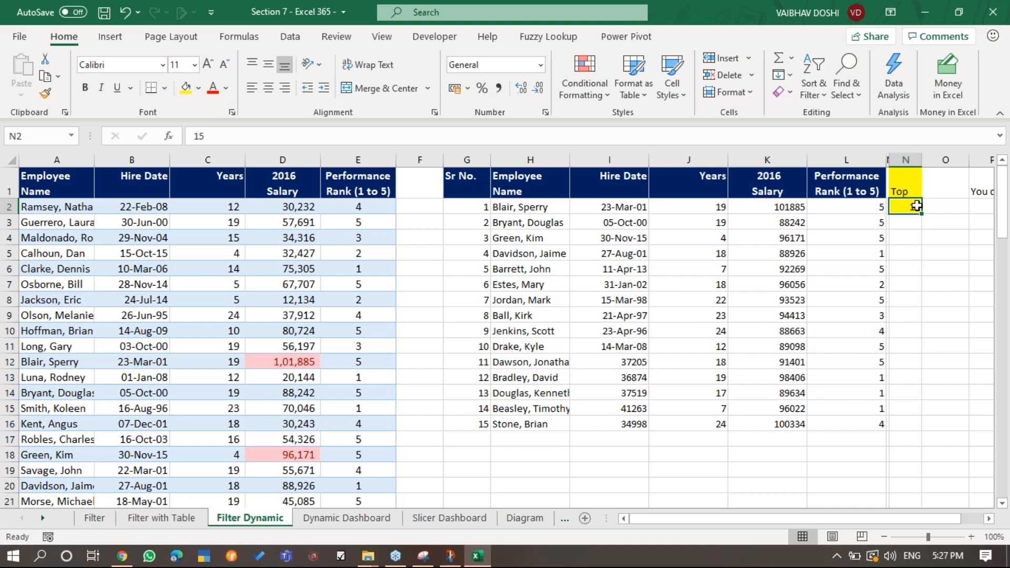
On the Filter with Table sheet, replace the * operator with + between the department and state conditions in the I16 formula.
{"action": "left_click", "coordinate": [196, 520]}
{"action": "left_click", "coordinate": [551, 407]}
{"action": "key", "text": "F2"}
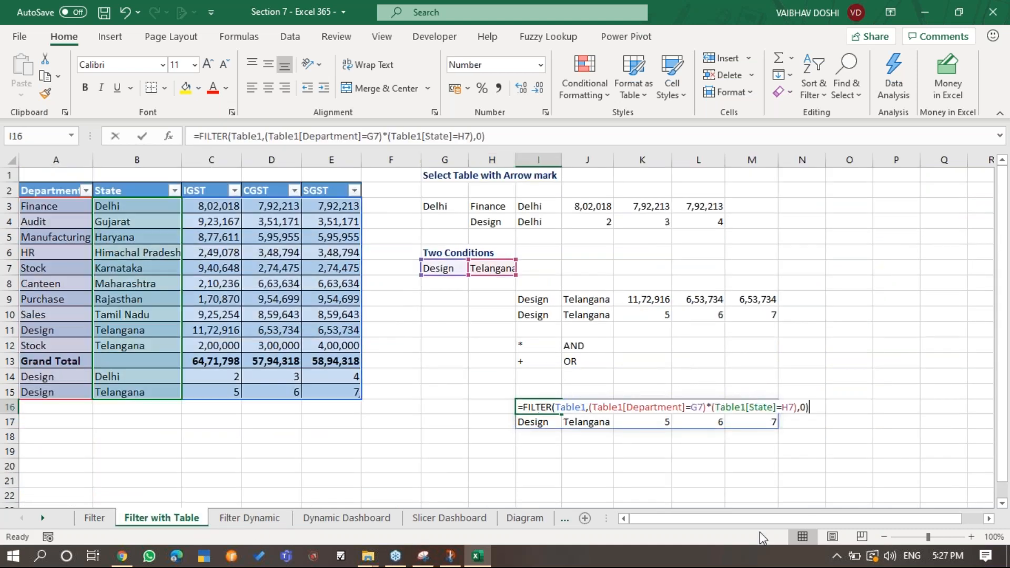
{"action": "key", "text": "Left"}
{"action": "key", "text": "Left"}
{"action": "key", "text": "Left"}
{"action": "key", "text": "Left"}
{"action": "key", "text": "Left"}
{"action": "key", "text": "Left"}
{"action": "key", "text": "Left"}
{"action": "key", "text": "Left"}
{"action": "key", "text": "Left"}
{"action": "key", "text": "Left"}
{"action": "key", "text": "Left"}
{"action": "key", "text": "Left"}
{"action": "key", "text": "Left"}
{"action": "key", "text": "Left"}
{"action": "key", "text": "Left"}
{"action": "key", "text": "Left"}
{"action": "key", "text": "Left"}
{"action": "key", "text": "Left"}
{"action": "key", "text": "Left"}
{"action": "key", "text": "Left"}
{"action": "key", "text": "Left"}
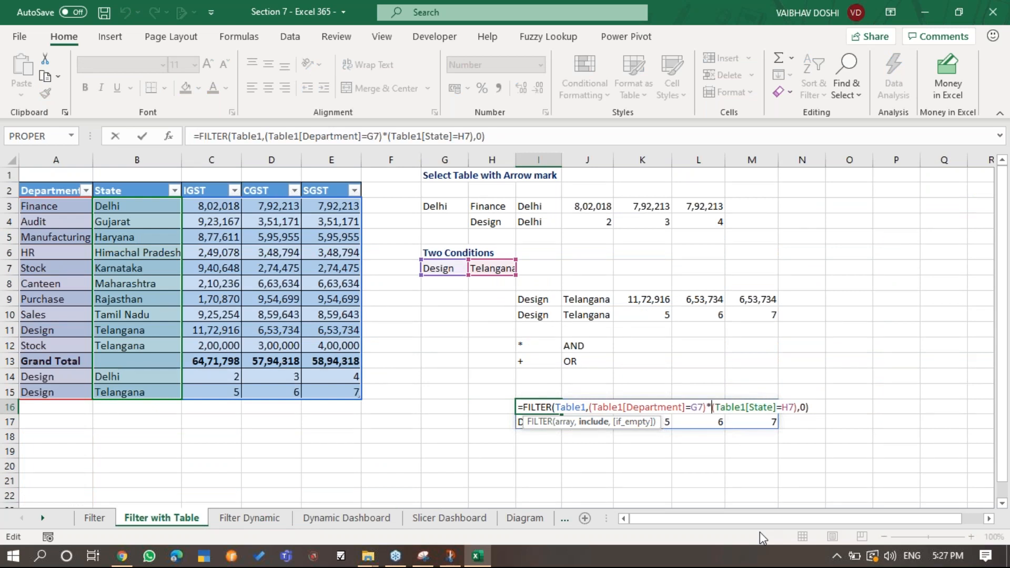
{"action": "key", "text": "BackSpace"}
{"action": "type", "text": "+"}
{"action": "key", "text": "Return"}
Review the + operator between the two conditions in the I16 formula and leave the formula as it is.
{"action": "key", "text": "Up"}
{"action": "key", "text": "F2"}
{"action": "key", "text": "Escape"}
{"action": "key", "text": "F2"}
{"action": "key", "text": "Escape"}
{"action": "key", "text": "F2"}
{"action": "key", "text": "Left"}
{"action": "key", "text": "Left"}
{"action": "key", "text": "Left"}
{"action": "key", "text": "Left"}
{"action": "key", "text": "Left"}
{"action": "key", "text": "Left"}
{"action": "key", "text": "Left"}
{"action": "key", "text": "Left"}
{"action": "key", "text": "Left"}
{"action": "key", "text": "Left"}
{"action": "key", "text": "Left"}
{"action": "key", "text": "Left"}
{"action": "key", "text": "Left"}
{"action": "key", "text": "Left"}
{"action": "key", "text": "Left"}
{"action": "key", "text": "Left"}
{"action": "key", "text": "Left"}
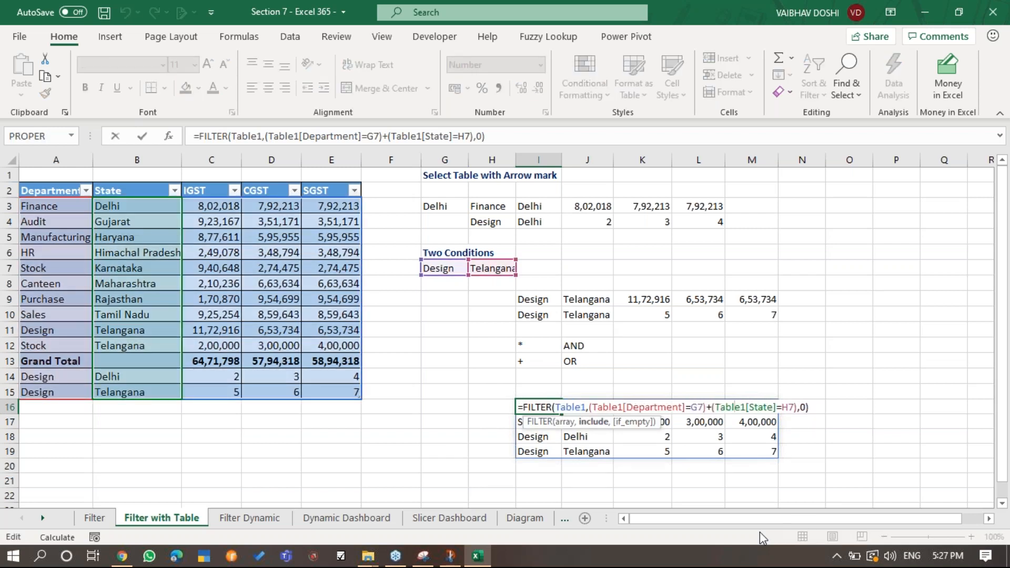
{"action": "key", "text": "Escape"}
{"action": "key", "text": "F2"}
{"action": "key", "text": "Escape"}
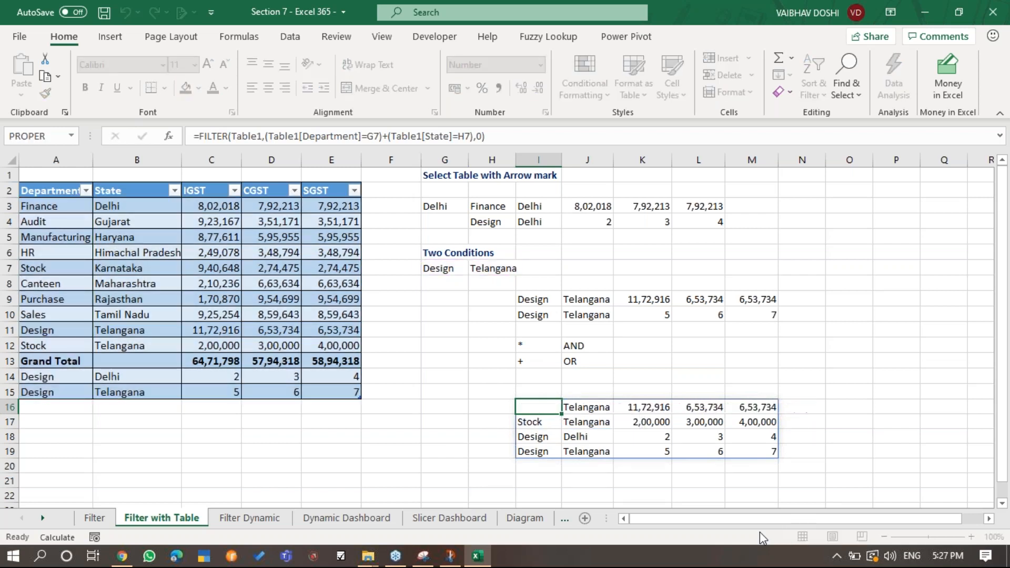
Go to the Filter Dynamic sheet and examine row 2 of the result list and the source employee table.
{"action": "key", "text": "ctrl+Page_Down"}
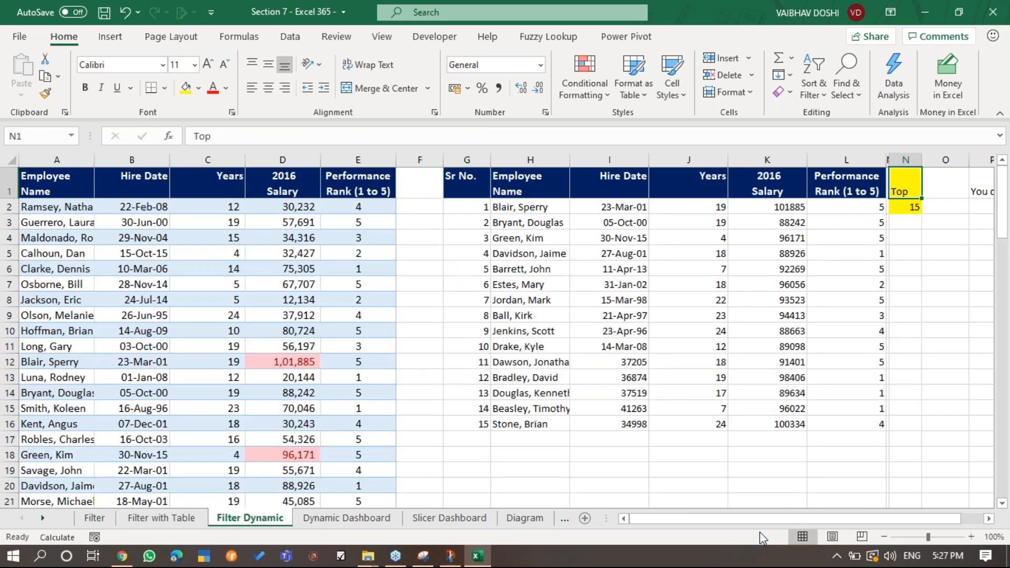
{"action": "key", "text": "Down"}
{"action": "key", "text": "Left"}
{"action": "key", "text": "Left"}
{"action": "key", "text": "Left"}
{"action": "key", "text": "Left"}
{"action": "key", "text": "Left"}
{"action": "key", "text": "Left"}
{"action": "key", "text": "Right"}
{"action": "key", "text": "Right"}
{"action": "key", "text": "Right"}
{"action": "key", "text": "Right"}
{"action": "key", "text": "Right"}
{"action": "key", "text": "Right"}
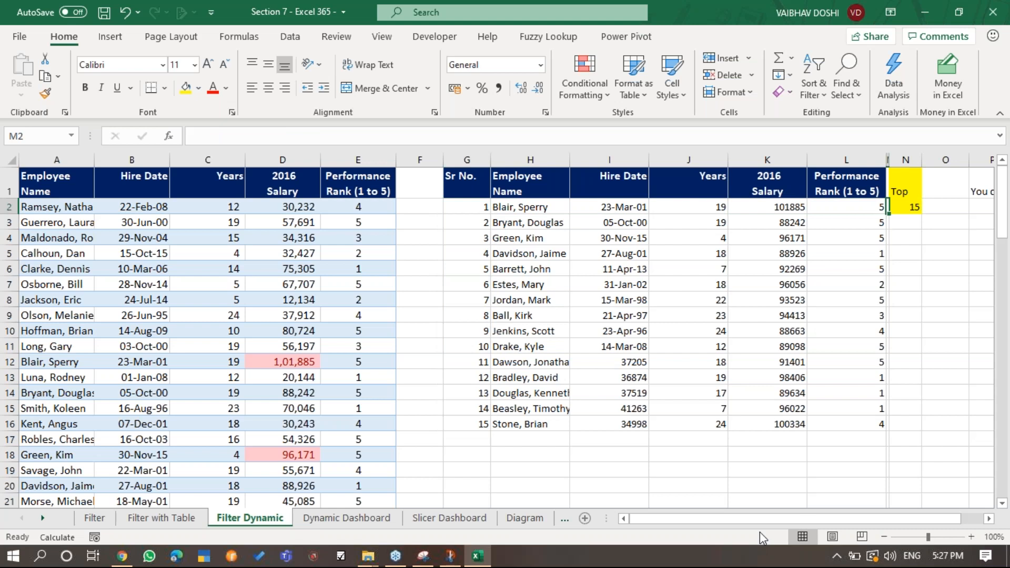
{"action": "key", "text": "ctrl+Home"}
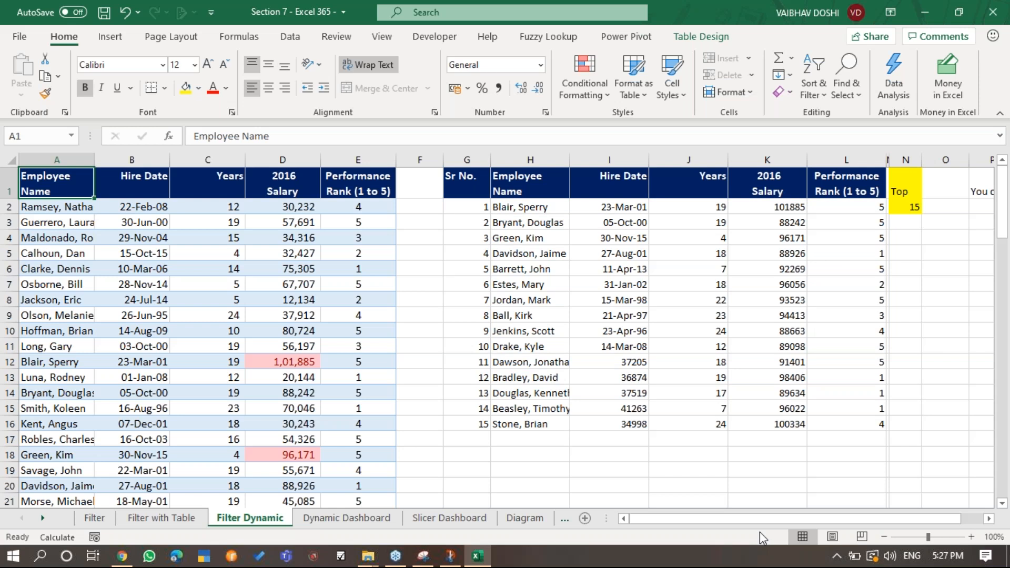
{"action": "key", "text": "ctrl+a"}
{"action": "key", "text": "ctrl+shift+Down"}
Test the dynamic list by setting the Top value in N2 to 10, 15, 20 and 5 in turn.
{"action": "type", "text": "10"}
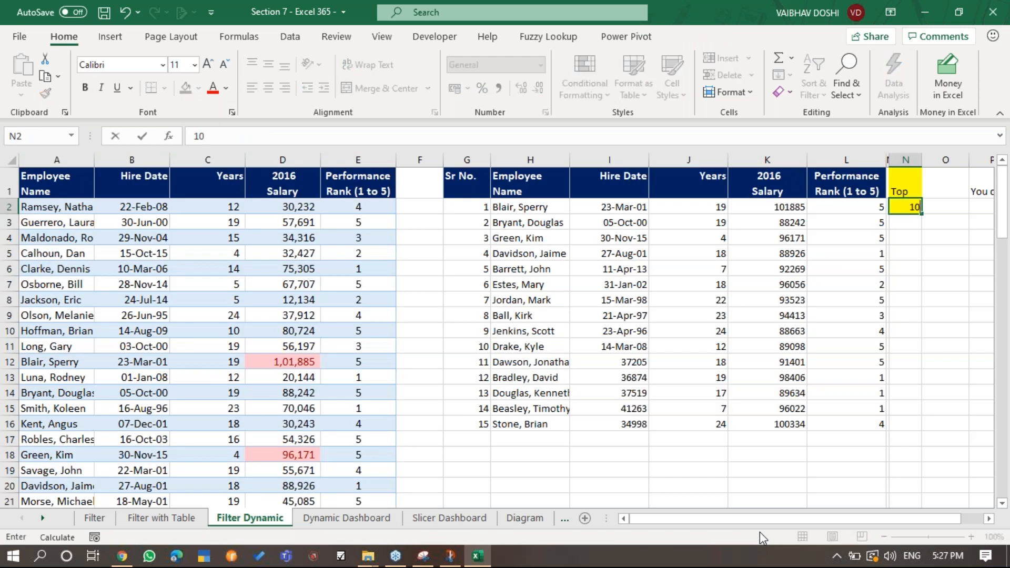
{"action": "key", "text": "Return"}
{"action": "key", "text": "Up"}
{"action": "type", "text": "15"}
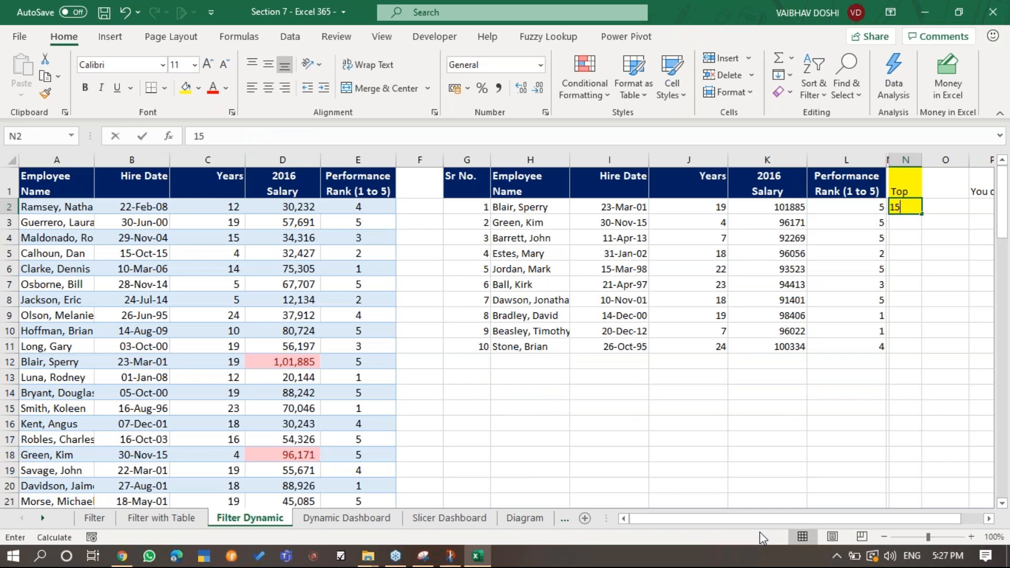
{"action": "key", "text": "Return"}
{"action": "key", "text": "Up"}
{"action": "type", "text": "20"}
{"action": "key", "text": "Return"}
{"action": "key", "text": "Up"}
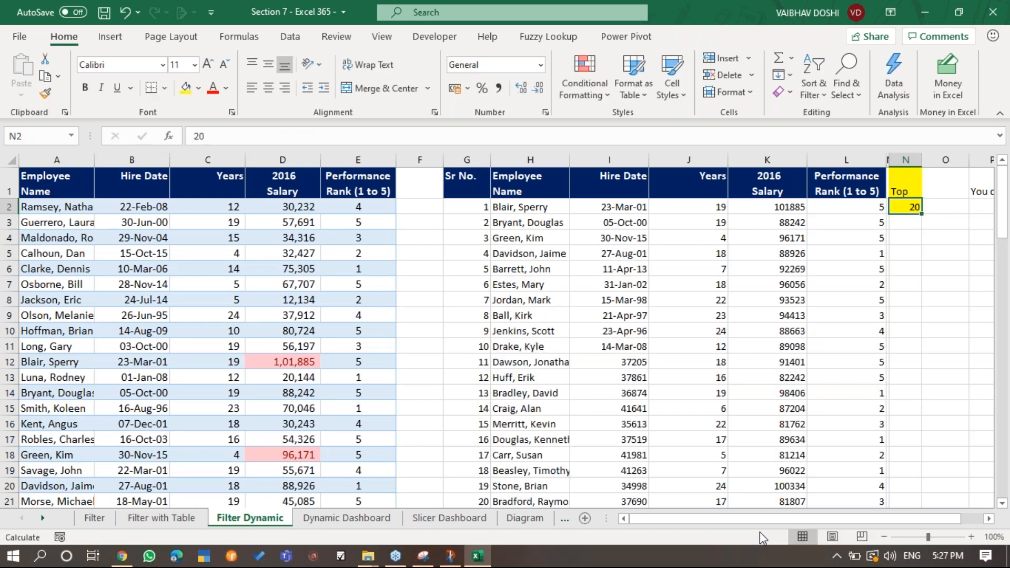
{"action": "type", "text": "5"}
{"action": "key", "text": "Return"}
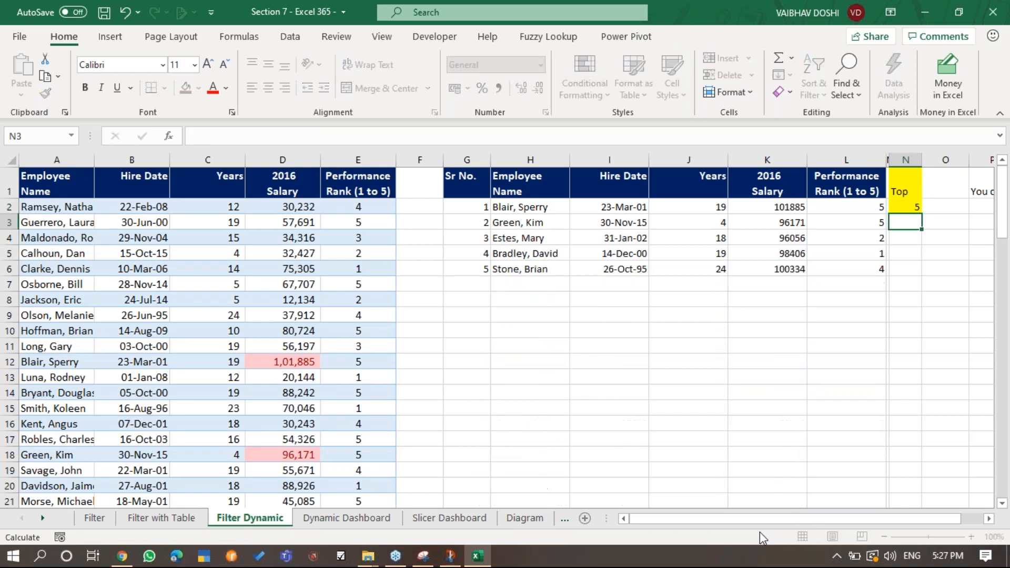
Set the Top value in N2 to 10, 14 and finally 12.
{"action": "left_click", "coordinate": [1001, 80]}
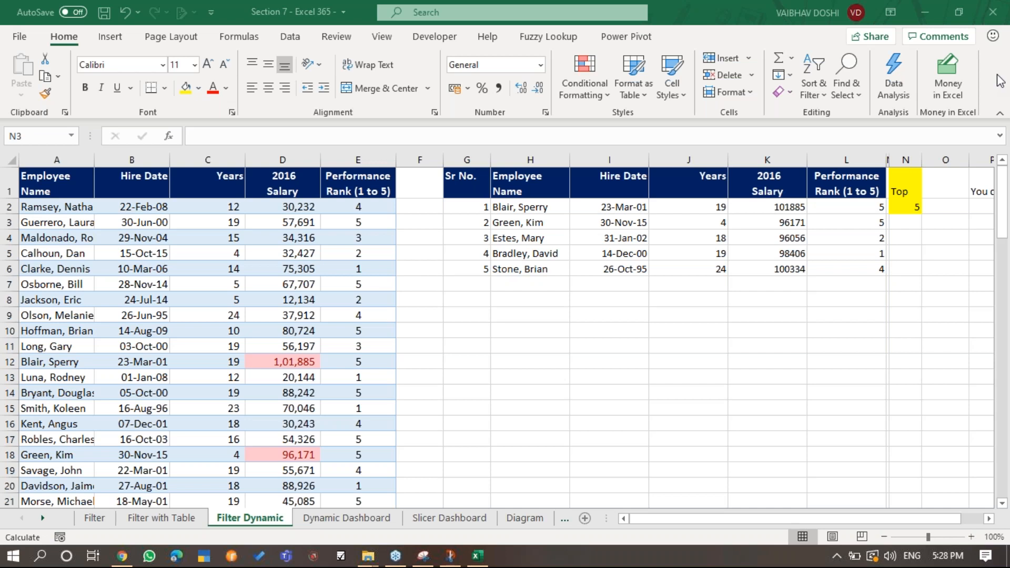
{"action": "left_click", "coordinate": [908, 206]}
{"action": "type", "text": "1"}
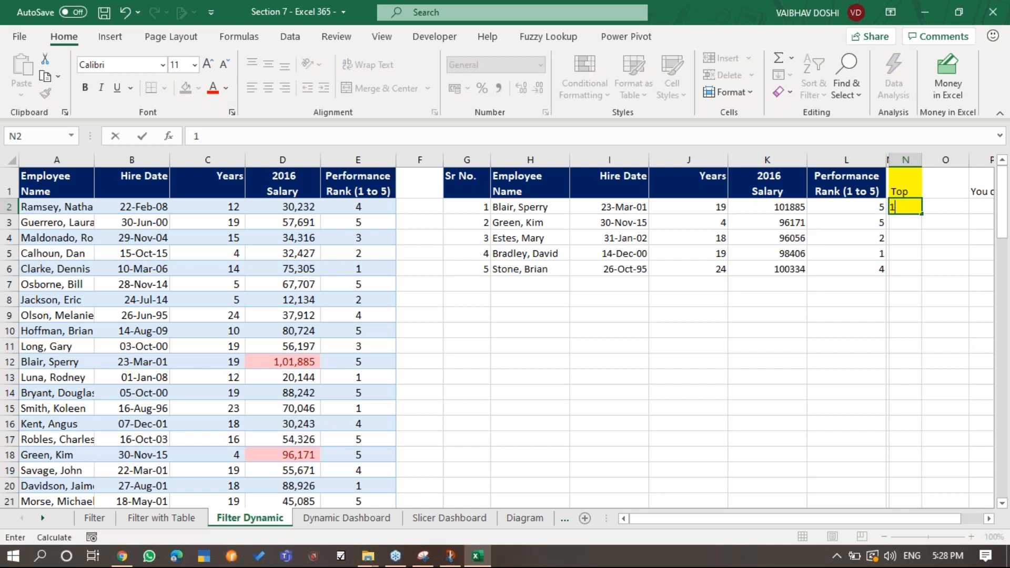
{"action": "type", "text": "0"}
{"action": "key", "text": "ctrl+Return"}
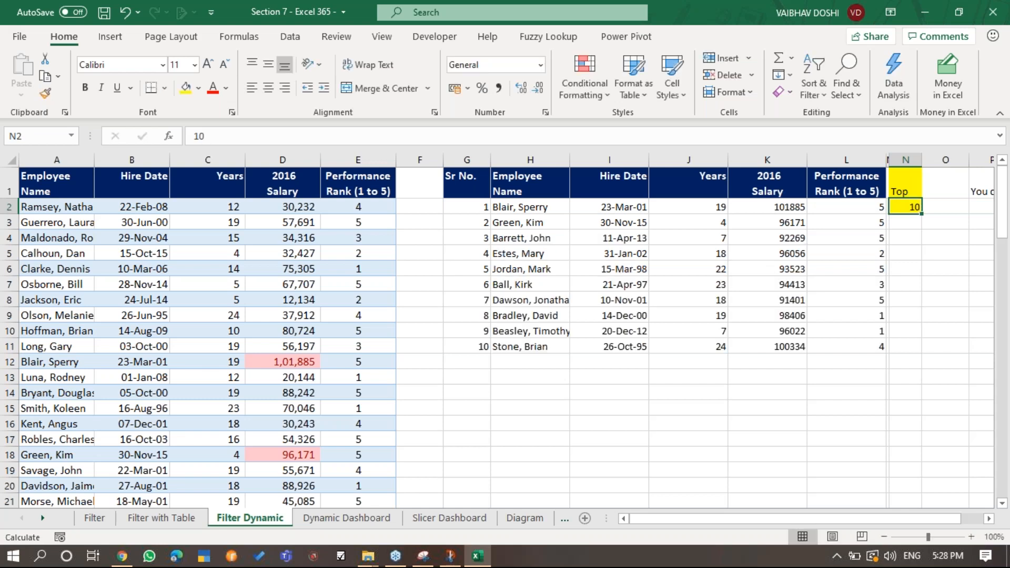
{"action": "type", "text": "14"}
{"action": "key", "text": "ctrl+Return"}
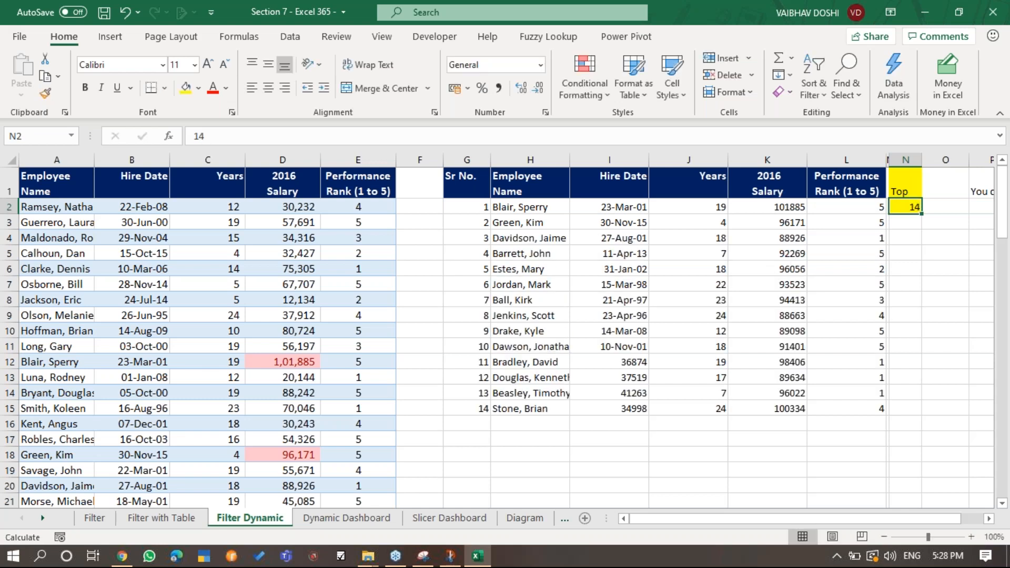
{"action": "type", "text": "12"}
{"action": "key", "text": "ctrl+Return"}
Clear the SEQUENCE formula in G2 and the FILTER formula in H2 so both result lists are empty.
{"action": "key", "text": "Left"}
{"action": "key", "text": "Left"}
{"action": "key", "text": "Left"}
{"action": "key", "text": "Left"}
{"action": "key", "text": "Left"}
{"action": "key", "text": "Left"}
{"action": "key", "text": "F2"}
{"action": "key", "text": "Escape"}
{"action": "key", "text": "Delete"}
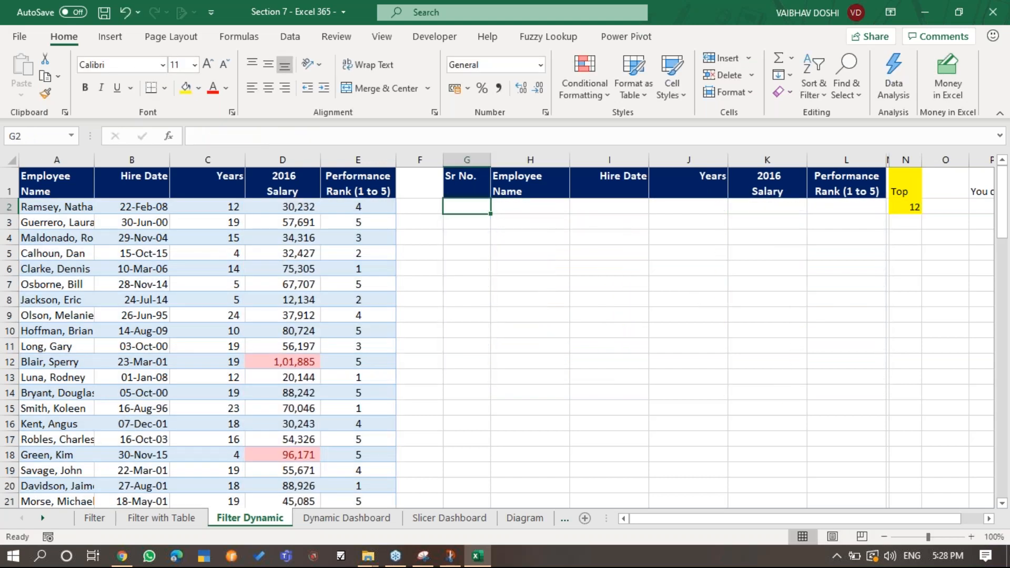
Start a FILTER formula in H2 with Table6 as the array and its 2016 Salary column for the include condition.
{"action": "key", "text": "F2"}
{"action": "type", "text": "=FILTER("}
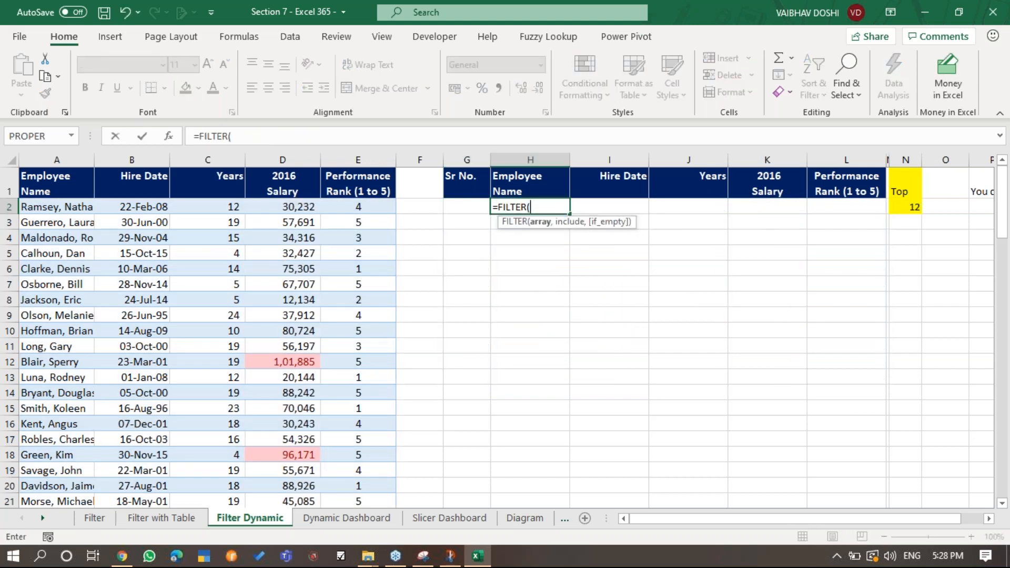
{"action": "left_click", "coordinate": [20, 170]}
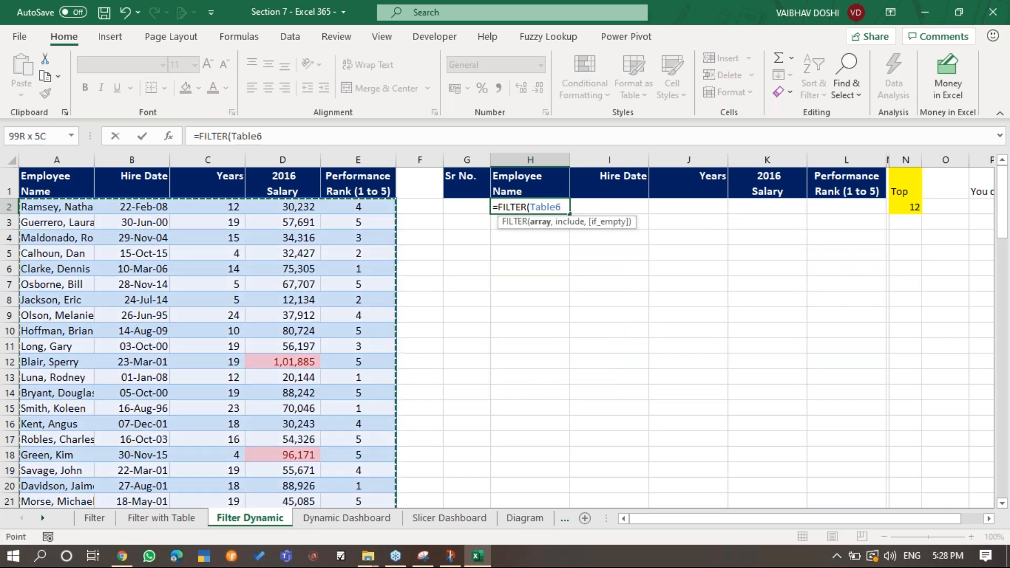
{"action": "type", "text": ","}
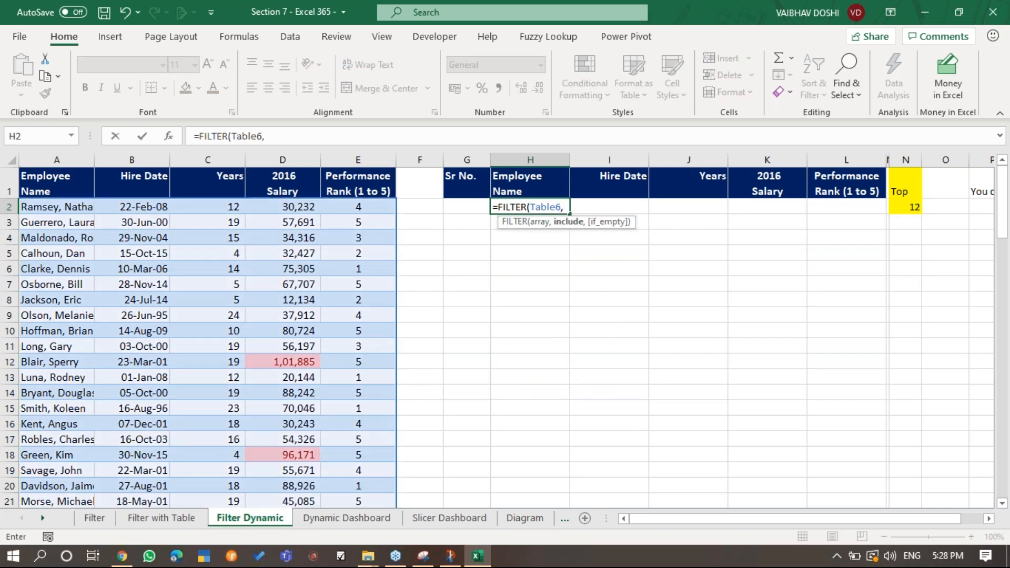
{"action": "left_click", "coordinate": [281, 162]}
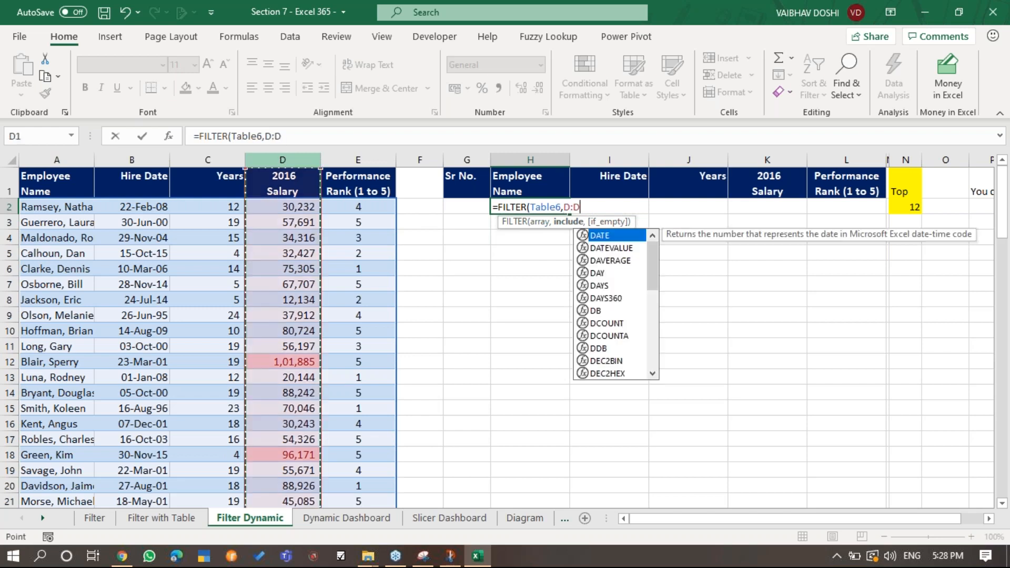
{"action": "key", "text": "BackSpace"}
{"action": "key", "text": "BackSpace"}
{"action": "key", "text": "BackSpace"}
{"action": "left_click", "coordinate": [281, 168]}
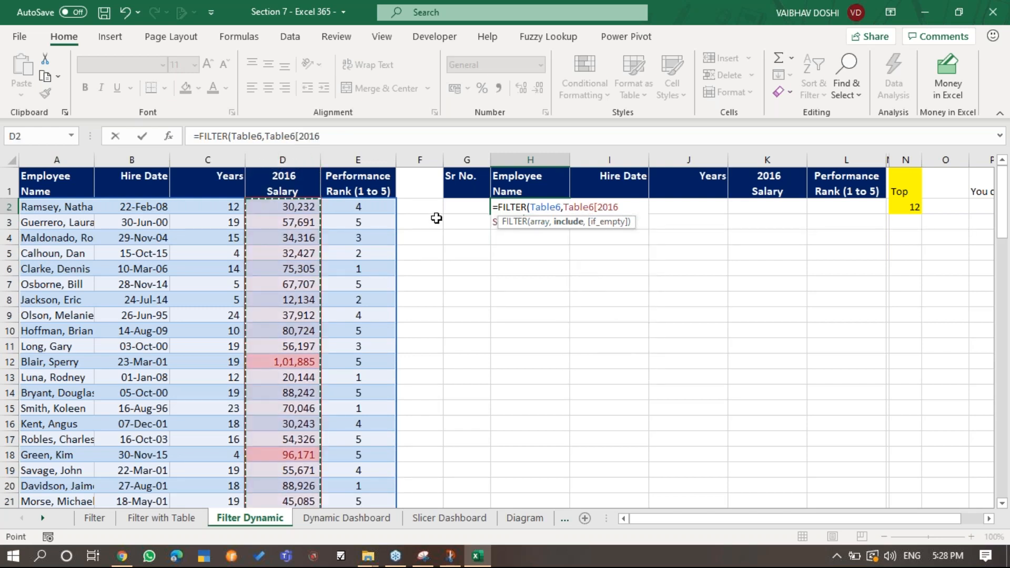
{"action": "left_click", "coordinate": [636, 206]}
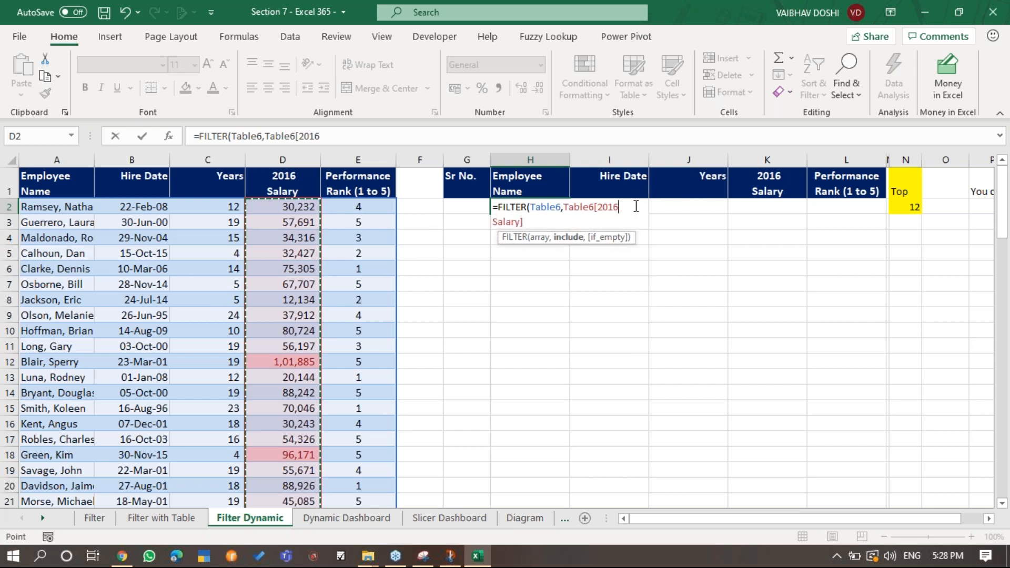
{"action": "left_click", "coordinate": [585, 224]}
Complete the H2 salary condition with >=LARGE(Table6[2016 Salary],N2) and close the formula's brackets.
{"action": "type", "text": ">"}
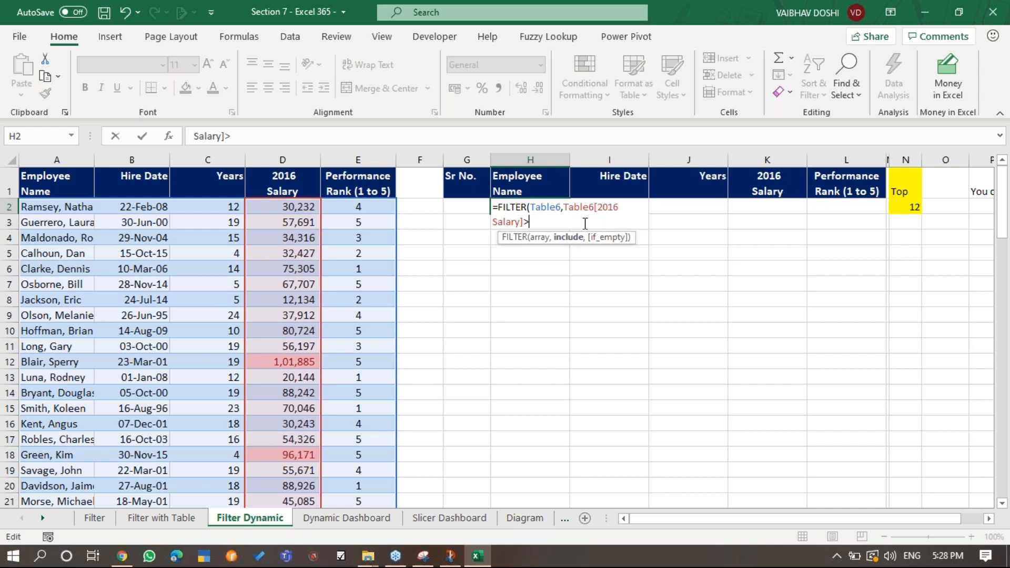
{"action": "type", "text": "=lar"}
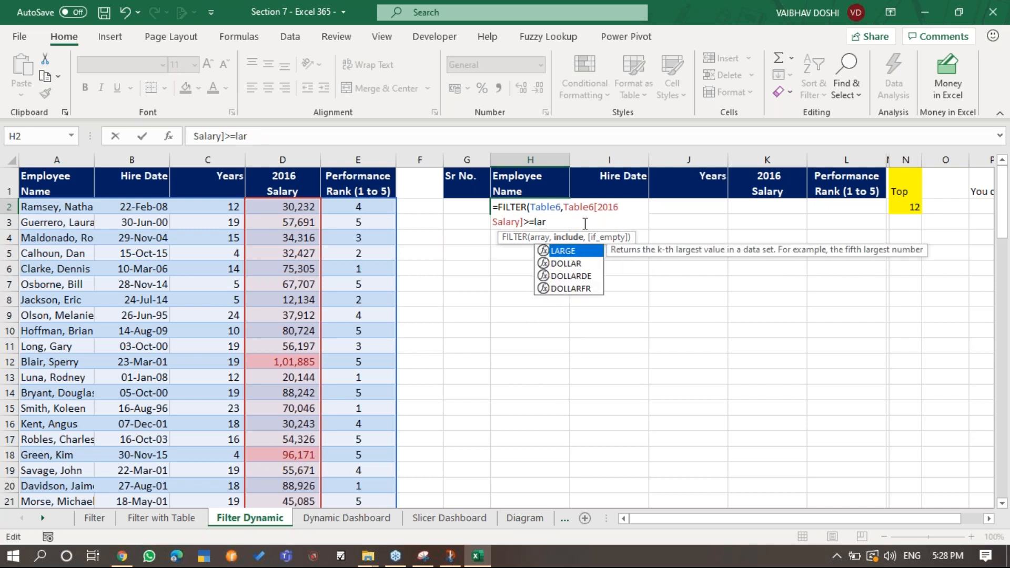
{"action": "key", "text": "Tab"}
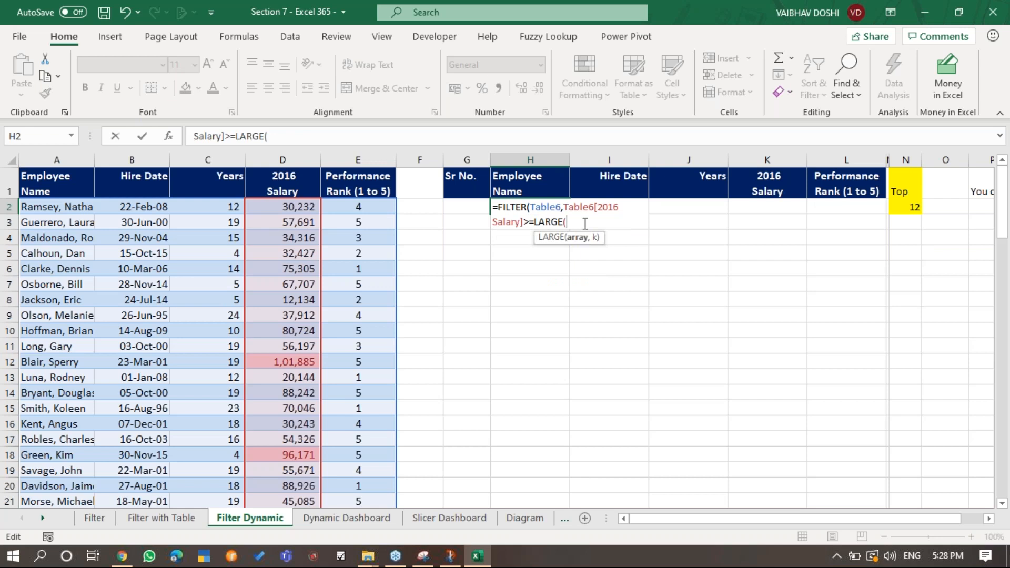
{"action": "left_click", "coordinate": [286, 169]}
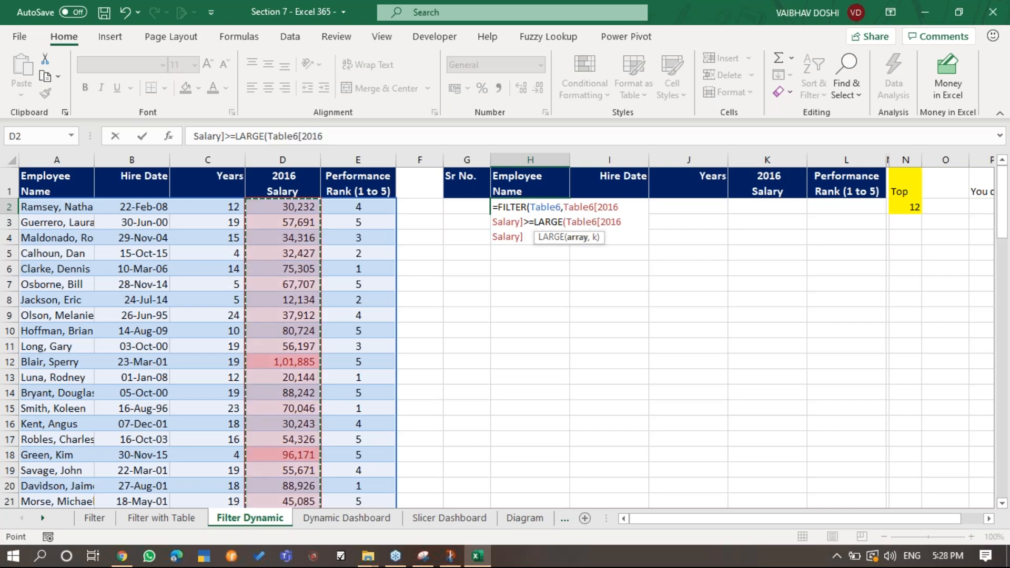
{"action": "type", "text": ","}
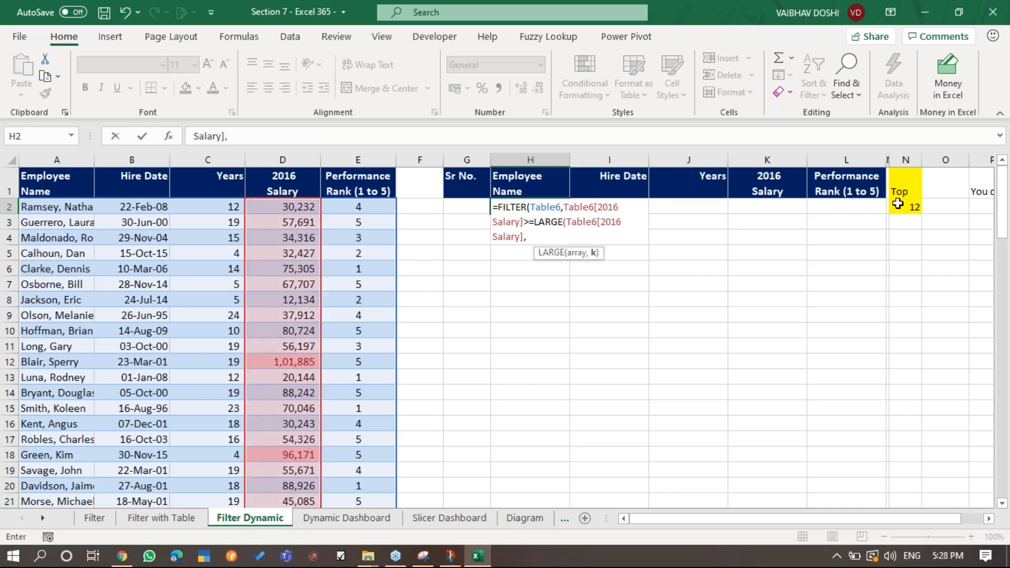
{"action": "left_click", "coordinate": [898, 204]}
{"action": "type", "text": "))"}
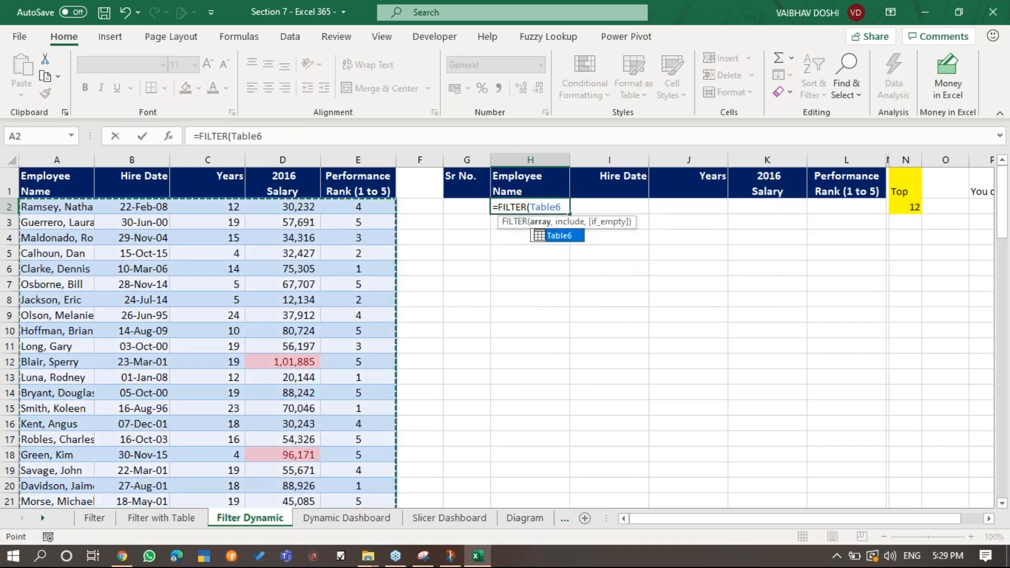
Finish the H2 FILTER formula with the condition Table6[2016 Salary]>=LARGE(Table6[2016 Salary],N2), accepting the proposed bracket correction.
{"action": "type", "text": ","}
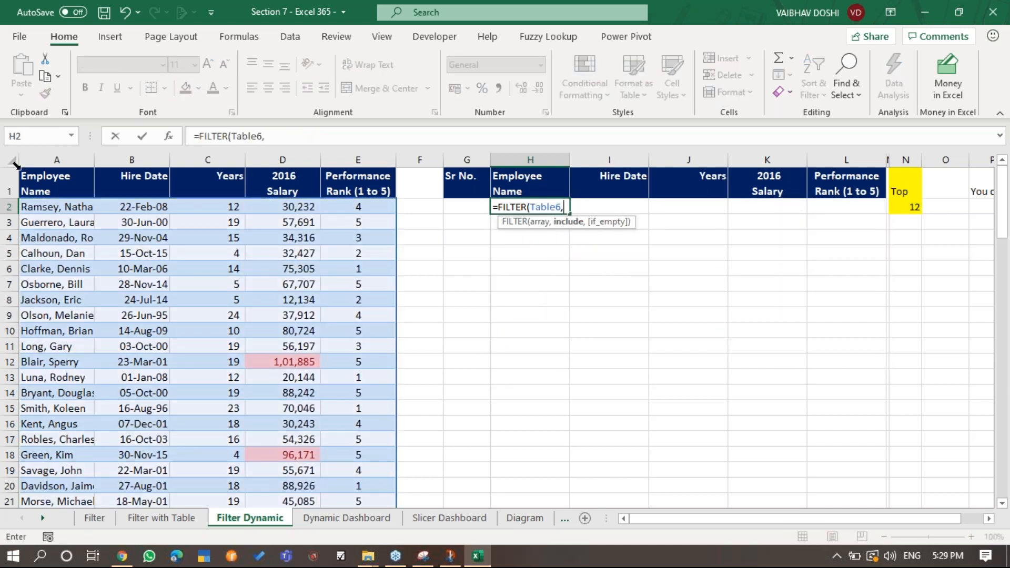
{"action": "left_click", "coordinate": [293, 170]}
{"action": "type", "text": ">=LARGE("}
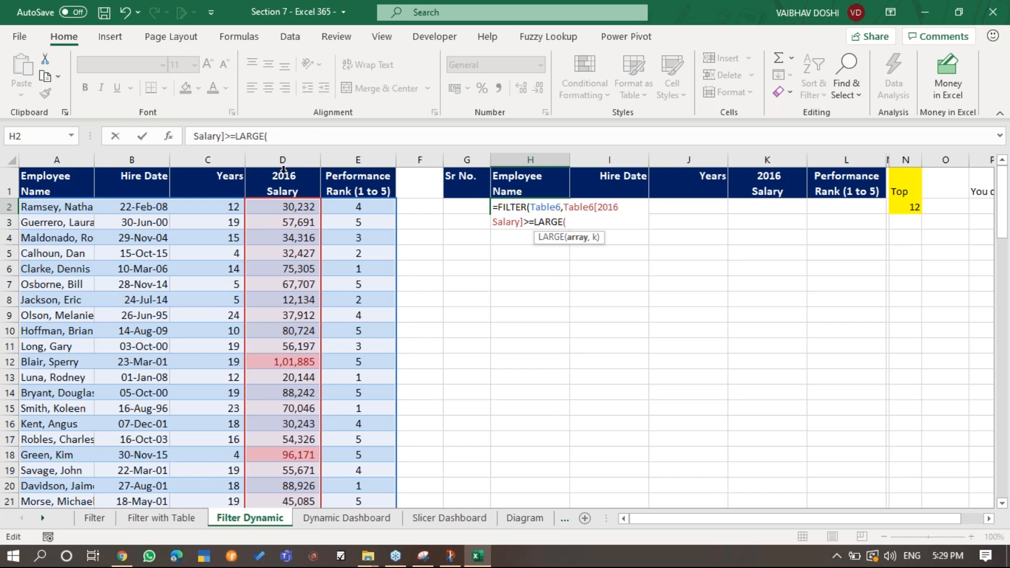
{"action": "left_click", "coordinate": [283, 169]}
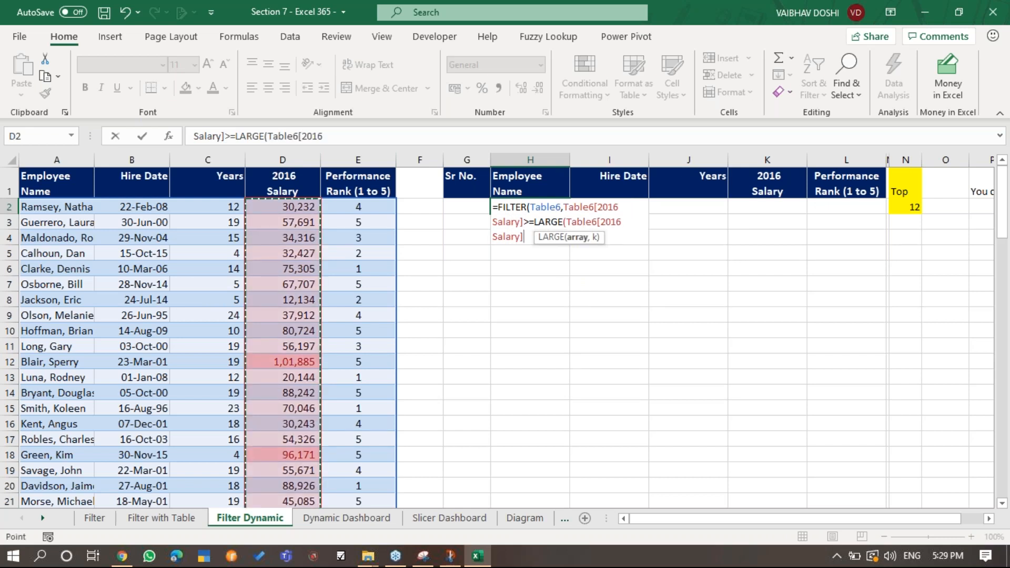
{"action": "type", "text": ","}
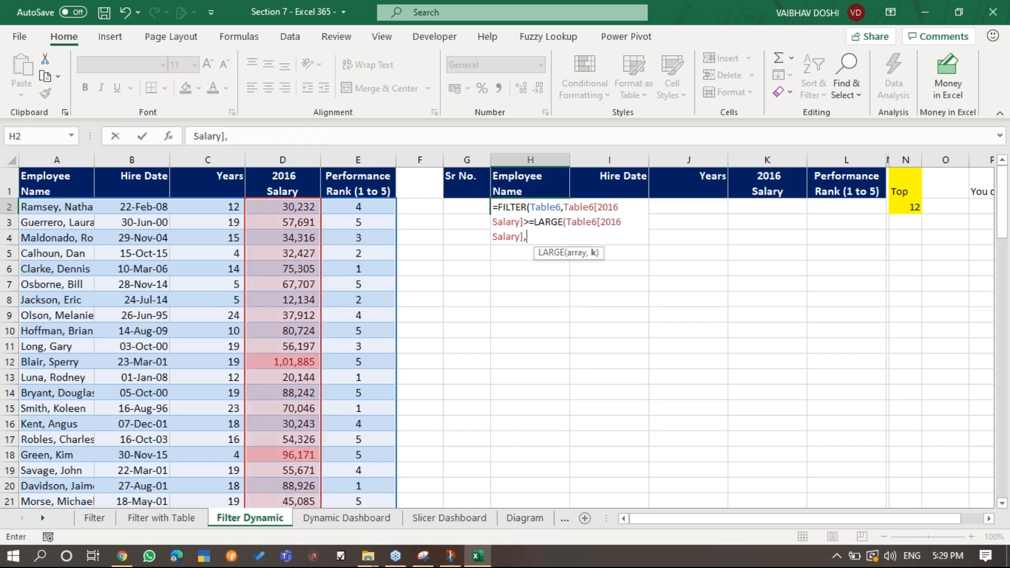
{"action": "left_click", "coordinate": [907, 209]}
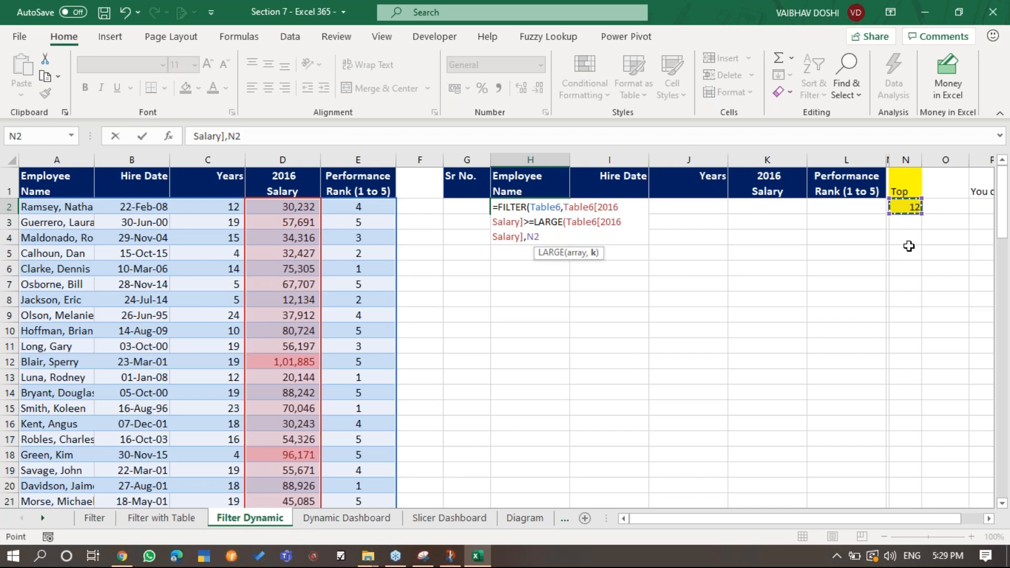
{"action": "type", "text": ")"}
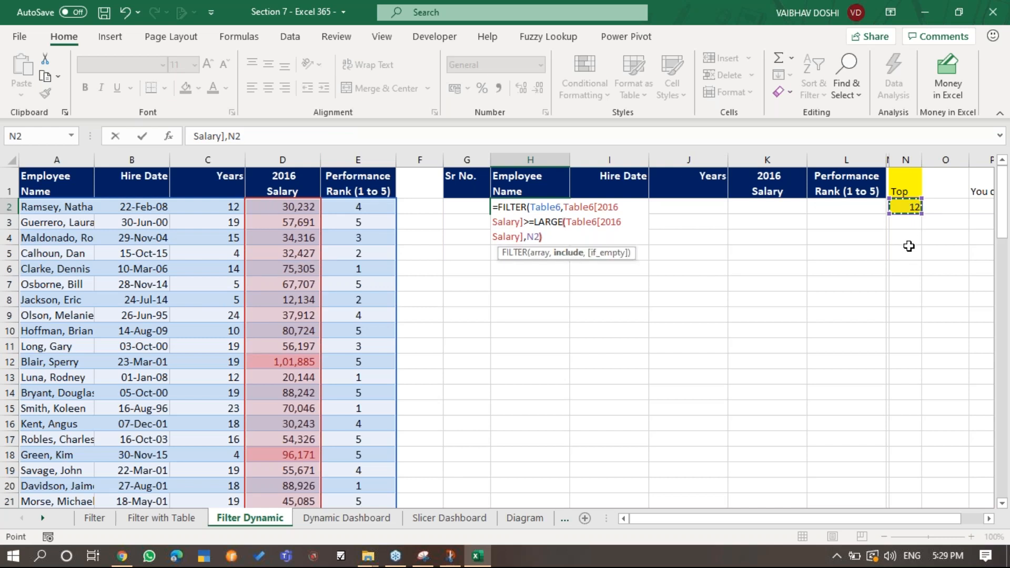
{"action": "key", "text": "Return"}
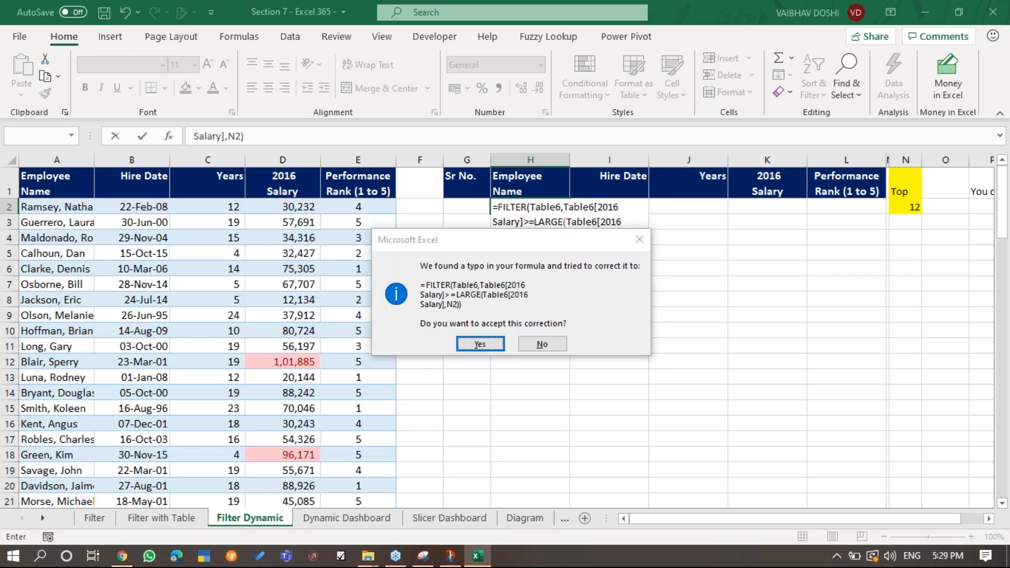
{"action": "key", "text": "Return"}
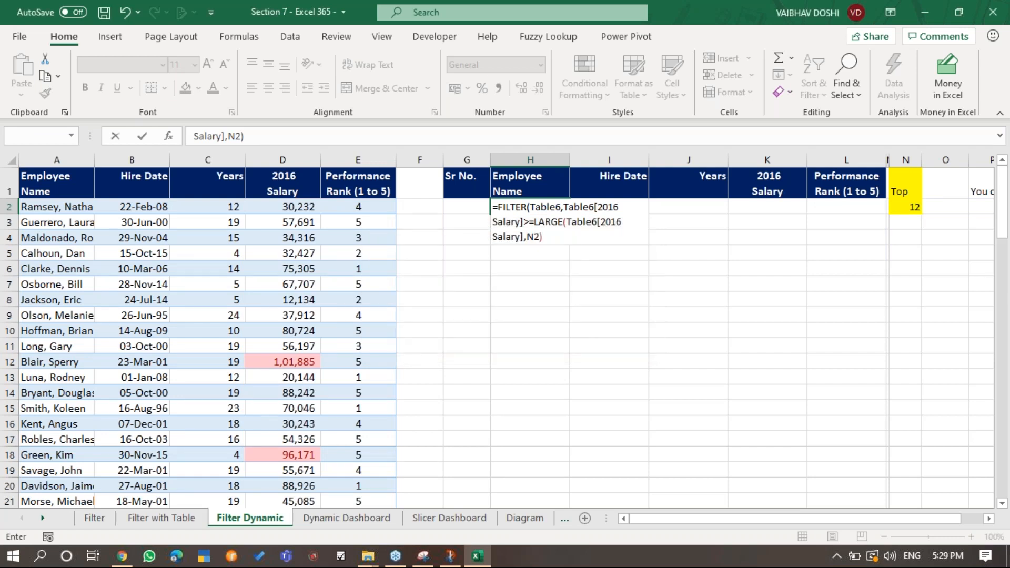
Number the filtered list by entering =SEQUENCE(N2) in G2 under Sr No.
{"action": "key", "text": "Up"}
{"action": "key", "text": "Left"}
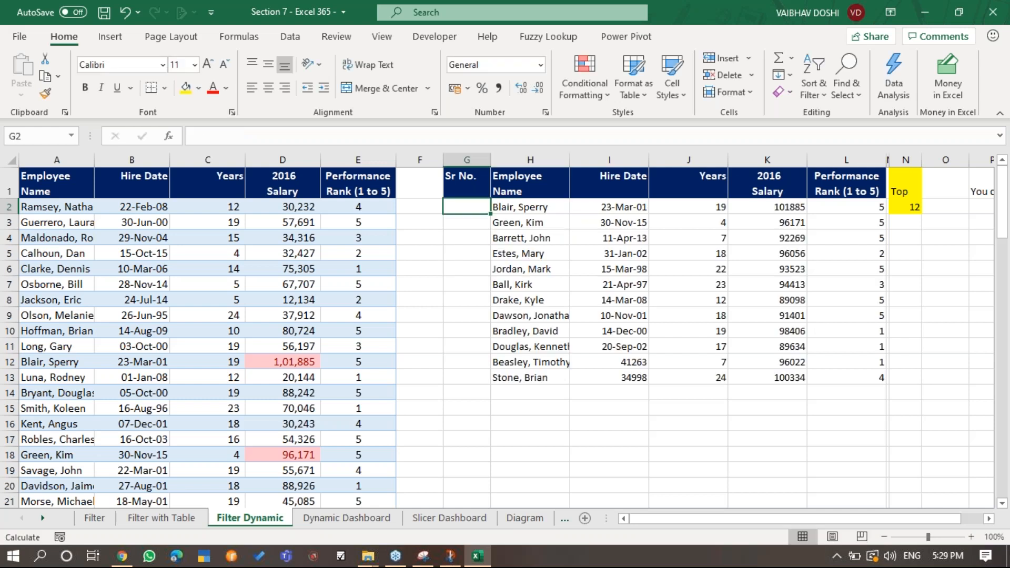
{"action": "type", "text": "=SEQUENCE("}
{"action": "left_click", "coordinate": [915, 208]}
{"action": "type", "text": ")"}
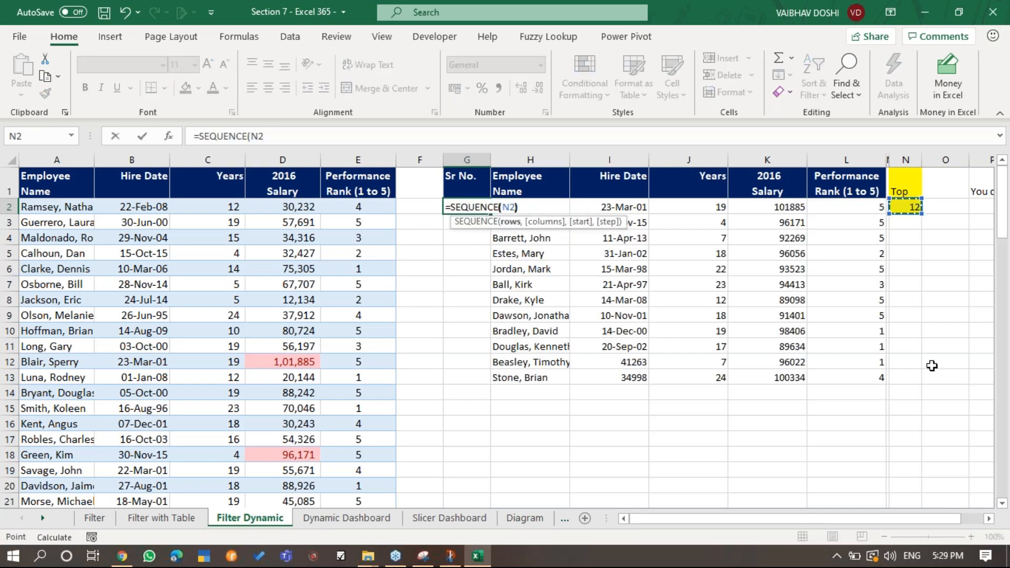
{"action": "key", "text": "Tab"}
Set the Top value in N2 to 10, 5 and 7 in turn to test the dynamic list.
{"action": "key", "text": "Tab"}
{"action": "key", "text": "Tab"}
{"action": "key", "text": "Tab"}
{"action": "key", "text": "Tab"}
{"action": "key", "text": "Tab"}
{"action": "key", "text": "Tab"}
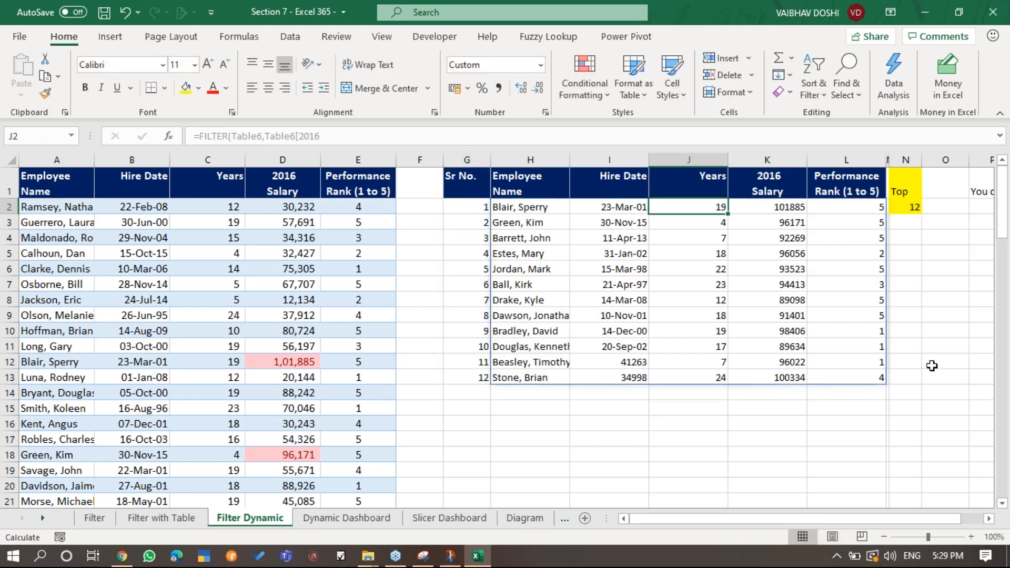
{"action": "type", "text": "10"}
{"action": "key", "text": "Return"}
{"action": "key", "text": "Up"}
{"action": "type", "text": "5"}
{"action": "key", "text": "Return"}
{"action": "key", "text": "Up"}
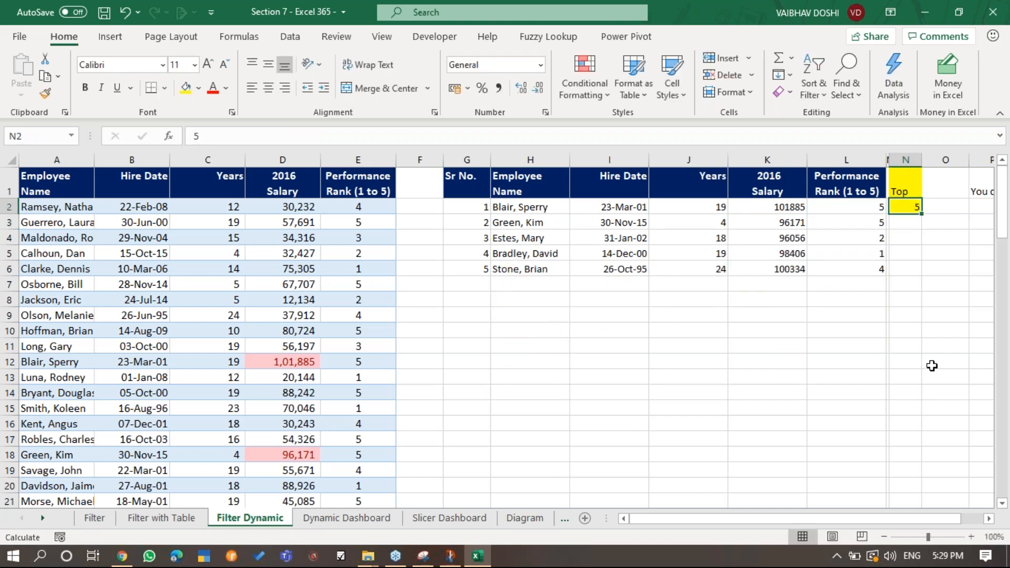
{"action": "type", "text": "7"}
{"action": "key", "text": "Left"}
{"action": "key", "text": "Right"}
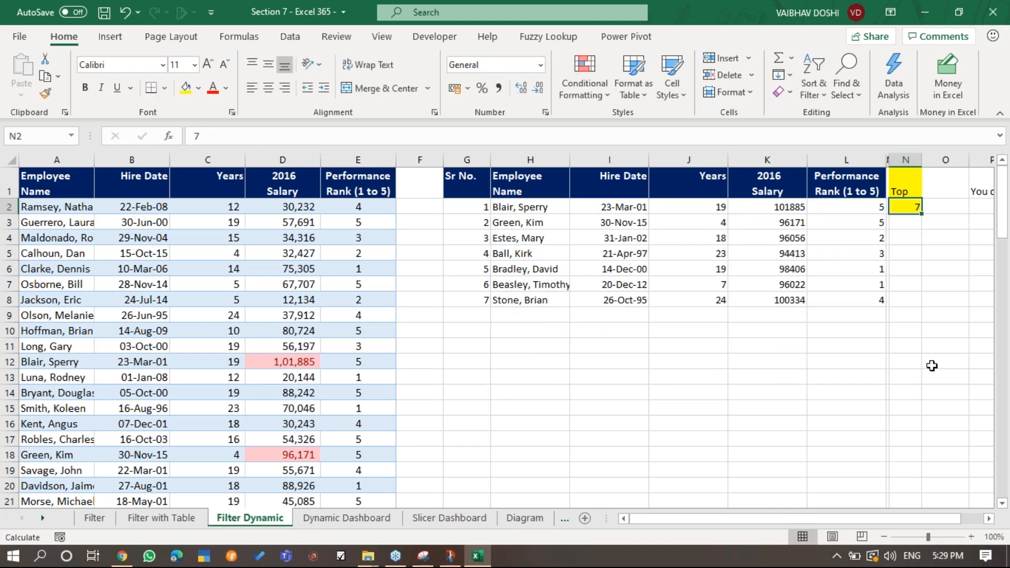
Test larger Top values in N2 by entering 8, 9, 10 and 20 in turn.
{"action": "type", "text": "8"}
{"action": "type", "text": "9"}
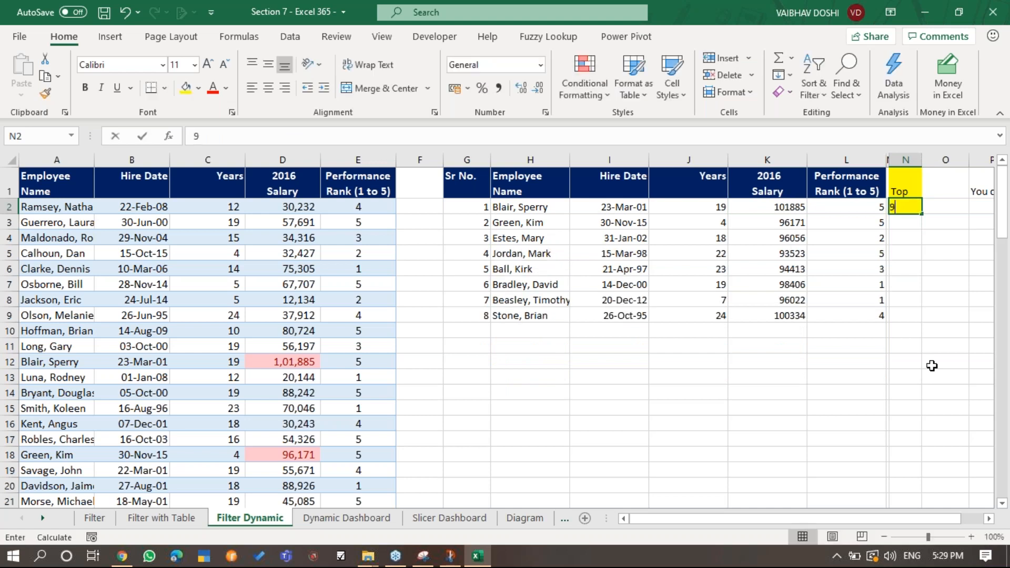
{"action": "key", "text": "Left"}
{"action": "key", "text": "Right"}
{"action": "type", "text": "10"}
{"action": "key", "text": "Left"}
{"action": "key", "text": "Right"}
{"action": "type", "text": "20"}
{"action": "key", "text": "Left"}
{"action": "key", "text": "Right"}
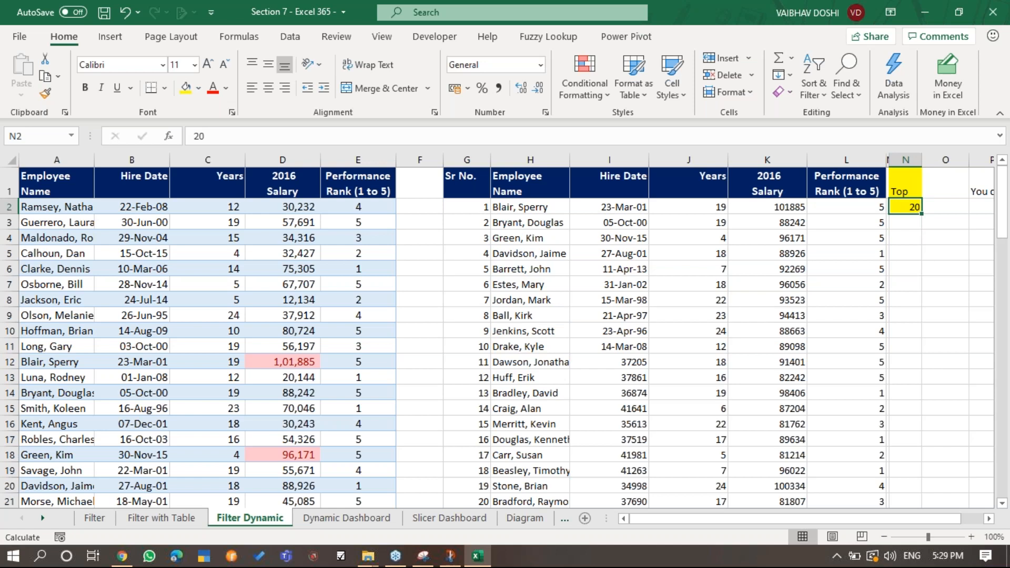
Set the Top value in N2 to 1 and finally to 4.
{"action": "type", "text": "1"}
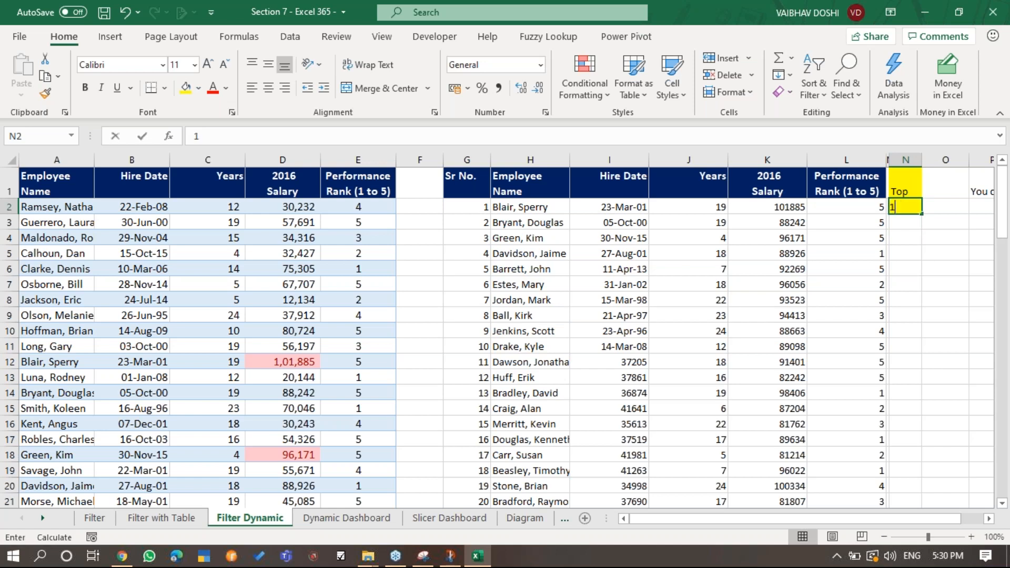
{"action": "key", "text": "Left"}
{"action": "key", "text": "Right"}
{"action": "type", "text": "4"}
{"action": "key", "text": "Return"}
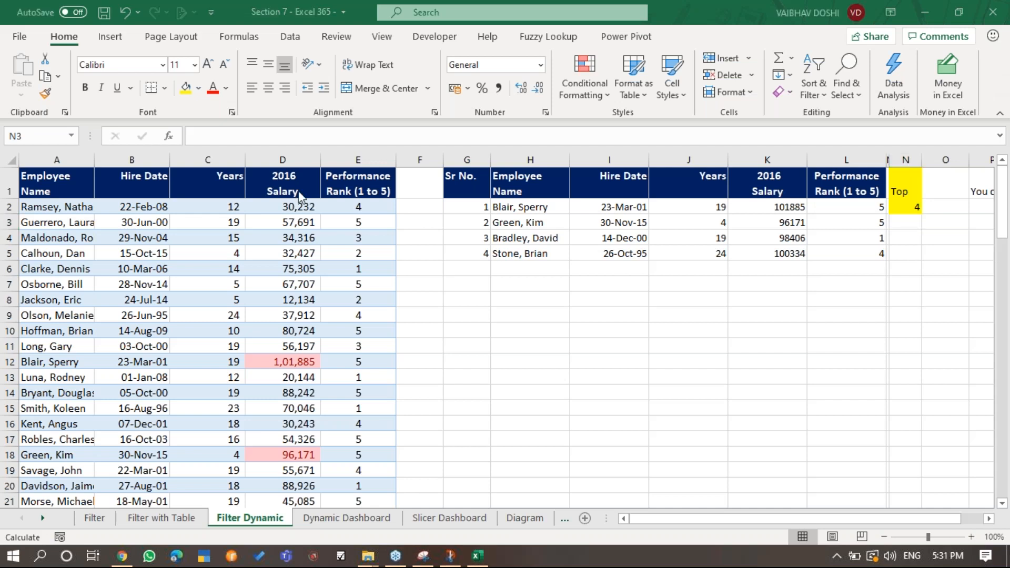
Turn on the employee table's filter buttons and sort the 2016 Salary column from largest to smallest.
{"action": "left_click", "coordinate": [298, 193]}
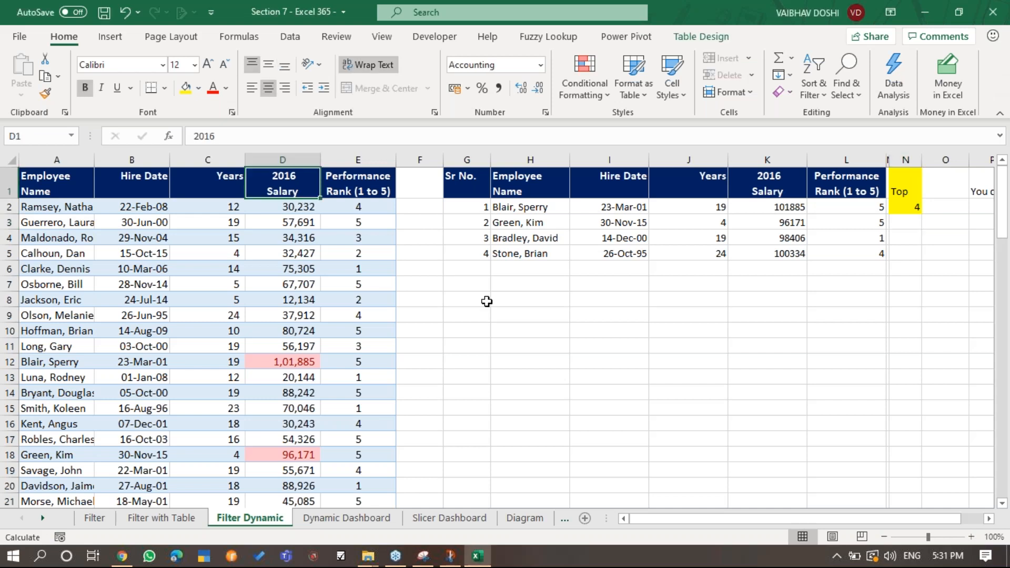
{"action": "key", "text": "ctrl+shift+l"}
{"action": "left_click", "coordinate": [314, 191]}
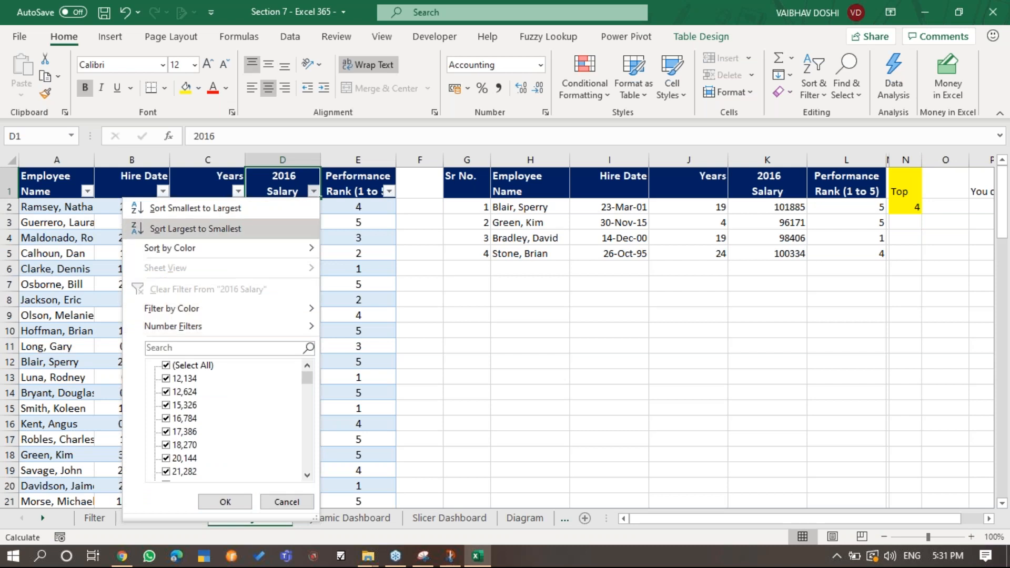
{"action": "left_click", "coordinate": [196, 228]}
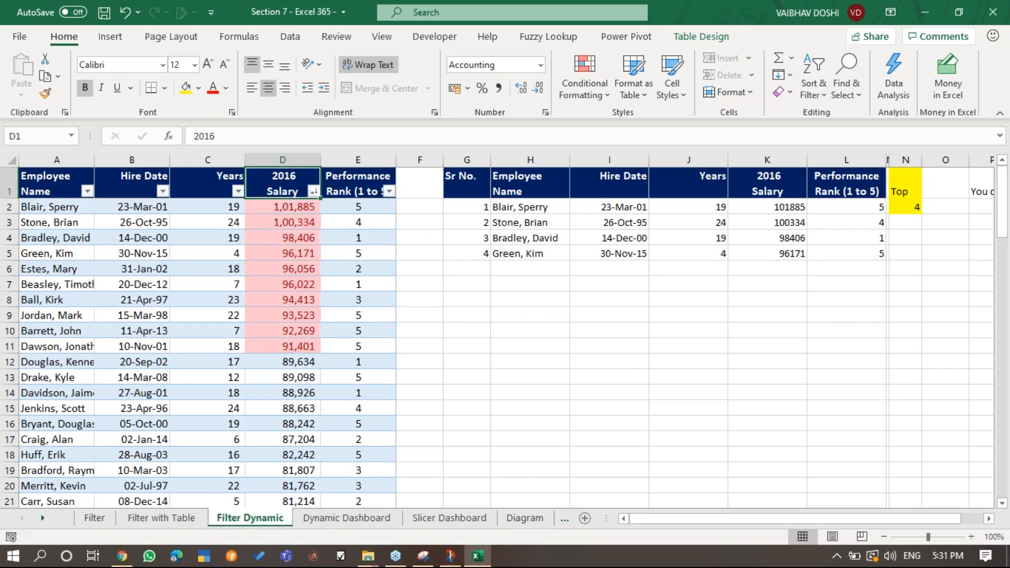
Step through the four highest salaries in the sorted table and undo the sort.
{"action": "key", "text": "Down"}
{"action": "key", "text": "Down"}
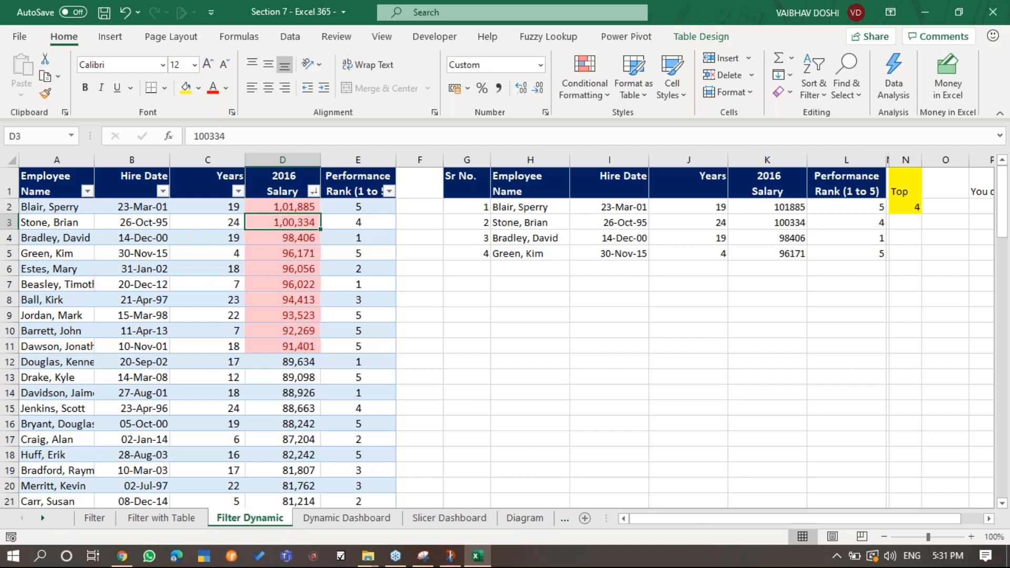
{"action": "key", "text": "Down"}
{"action": "key", "text": "Down"}
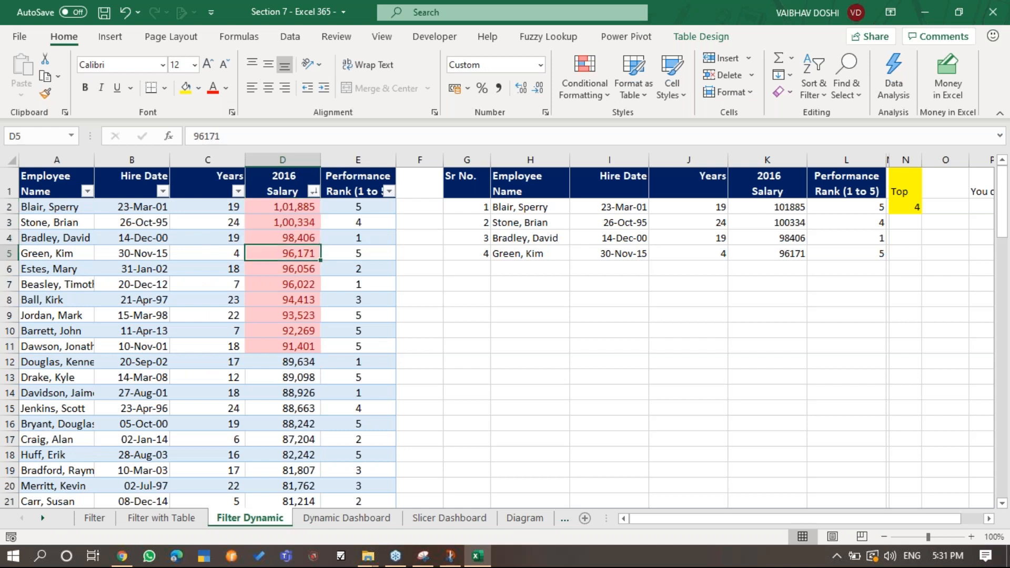
{"action": "key", "text": "Up"}
{"action": "key", "text": "Up"}
{"action": "key", "text": "Up"}
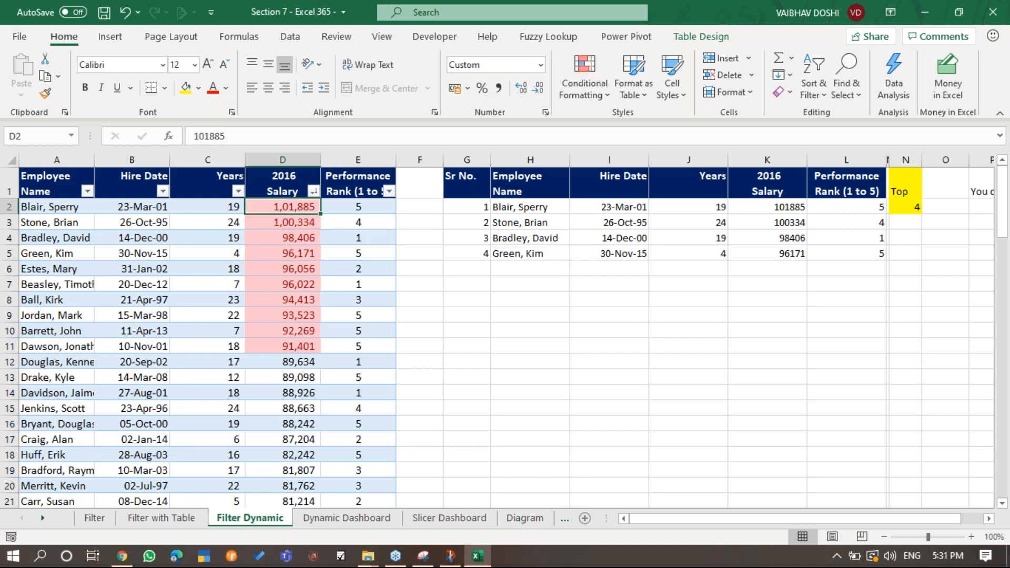
{"action": "key", "text": "ctrl+z"}
Select the filtered list's salaries in K2:K5 to check their sum.
{"action": "key", "text": "Right"}
{"action": "key", "text": "Right"}
{"action": "key", "text": "Right"}
{"action": "key", "text": "Right"}
{"action": "key", "text": "Right"}
{"action": "key", "text": "Right"}
{"action": "key", "text": "Right"}
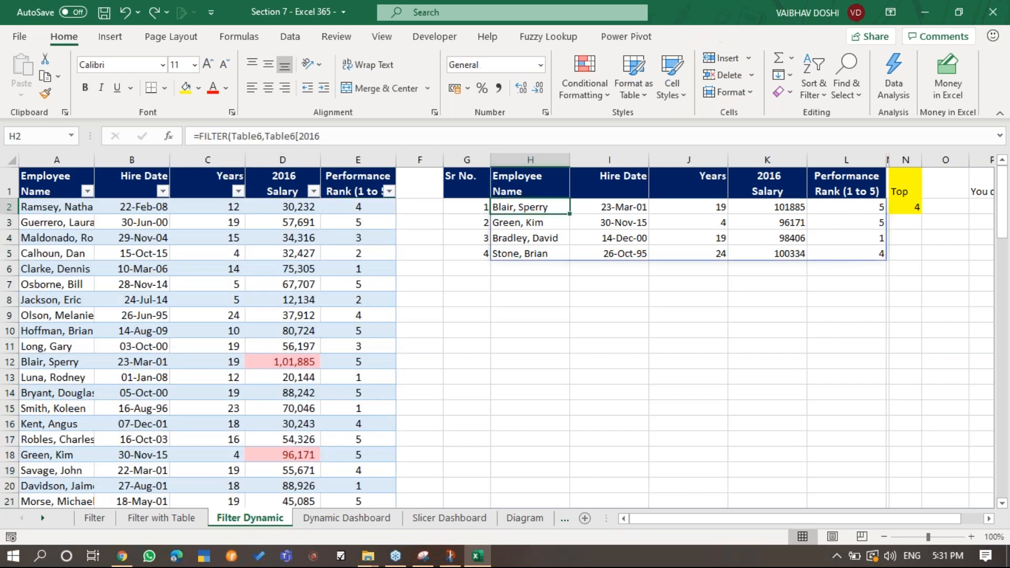
{"action": "key", "text": "Right"}
{"action": "key", "text": "Left"}
{"action": "key", "text": "Left"}
{"action": "key", "text": "Left"}
{"action": "key", "text": "Up"}
{"action": "key", "text": "Right"}
{"action": "key", "text": "Right"}
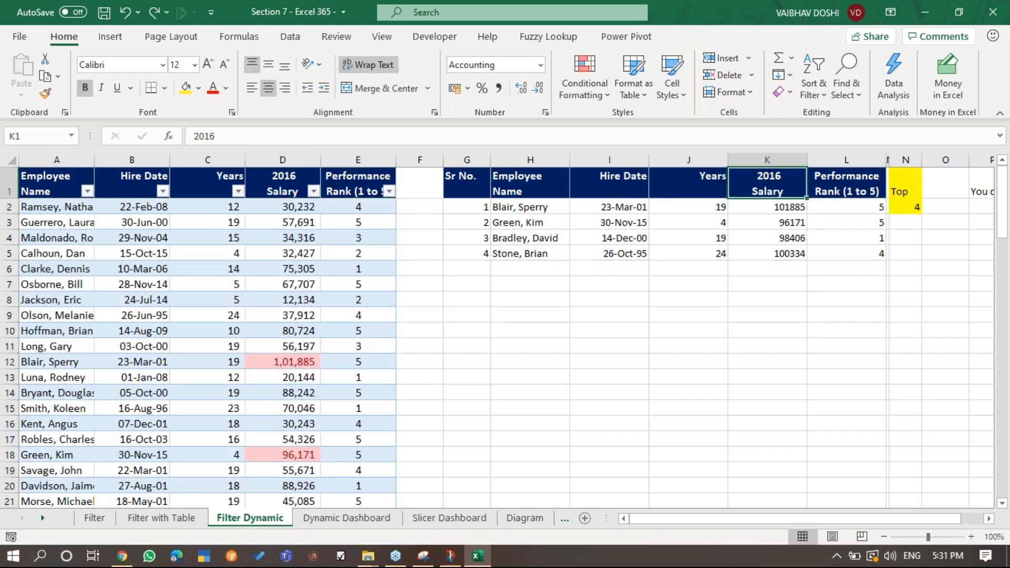
{"action": "key", "text": "Down"}
{"action": "key", "text": "ctrl+shift+Down"}
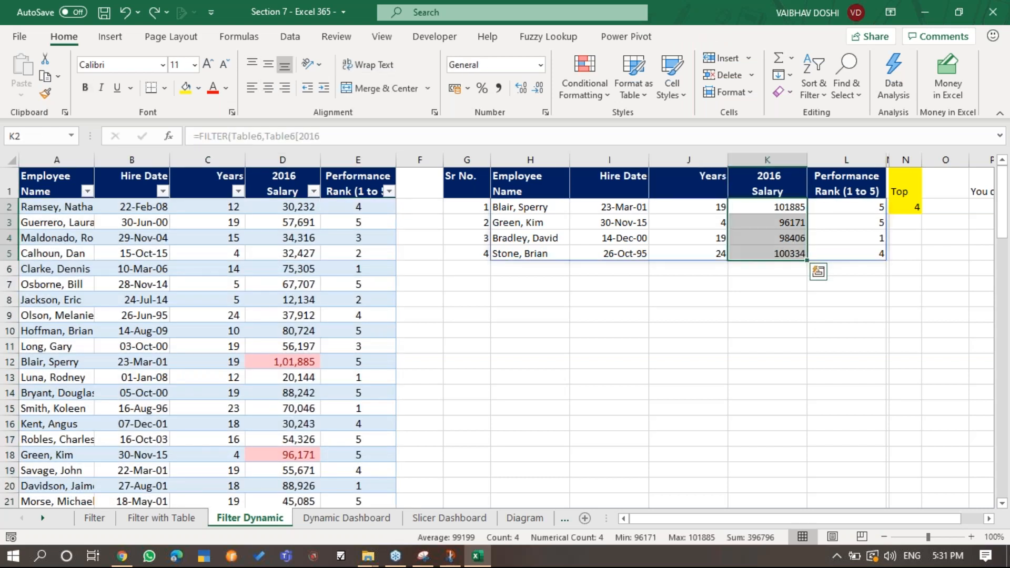
Sort the employee table from largest to smallest by the 2016 Salary column in D.
{"action": "key", "text": "Up"}
{"action": "key", "text": "Home"}
{"action": "key", "text": "Right"}
{"action": "key", "text": "Right"}
{"action": "key", "text": "Right"}
{"action": "key", "text": "alt+Down"}
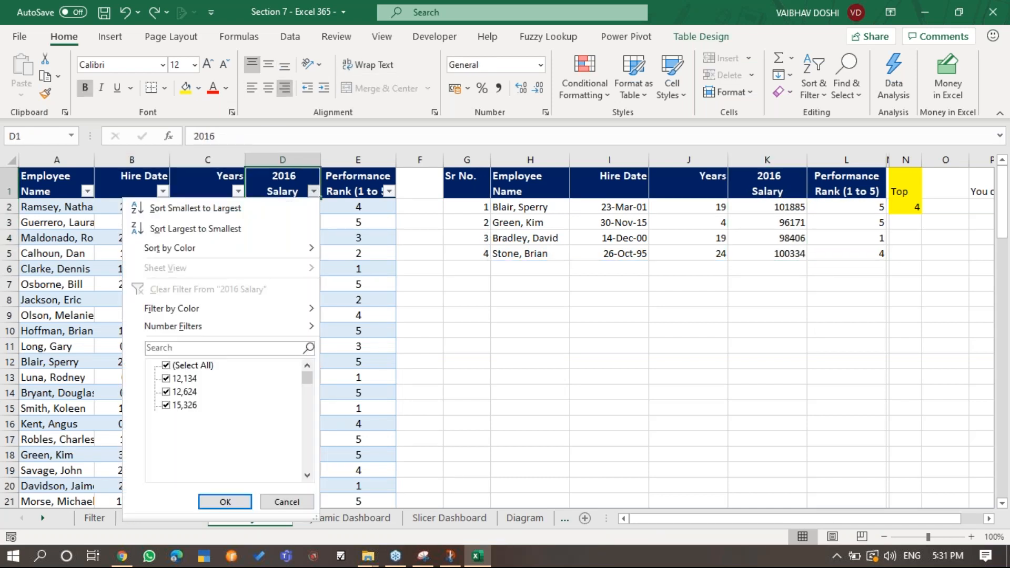
{"action": "key", "text": "Down"}
{"action": "key", "text": "Down"}
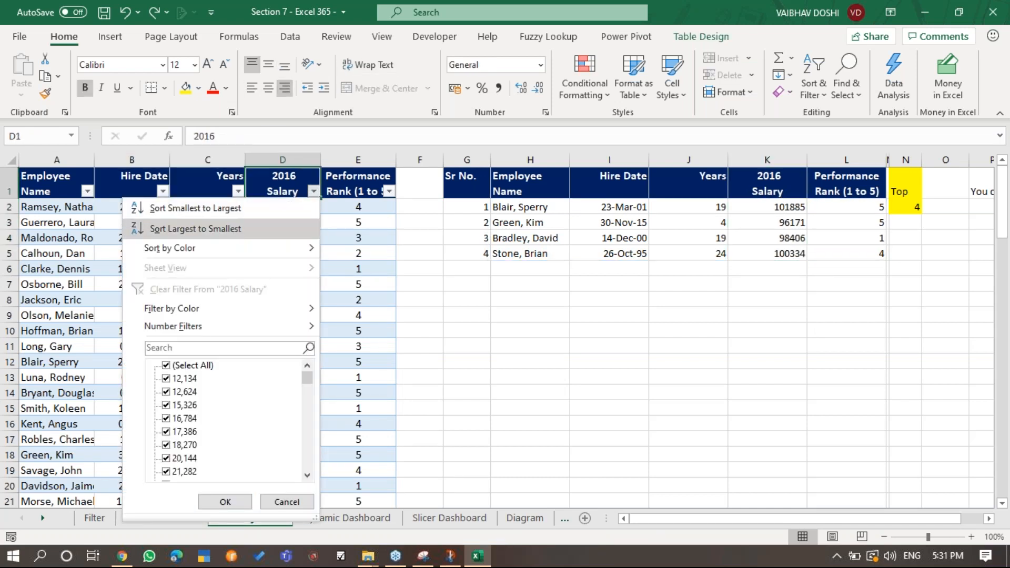
{"action": "key", "text": "Return"}
Select the first four sorted salaries in D2:D5 to compare their sum with the filtered list.
{"action": "key", "text": "Down"}
{"action": "key", "text": "shift+Down"}
{"action": "key", "text": "shift+Down"}
{"action": "key", "text": "shift+Down"}
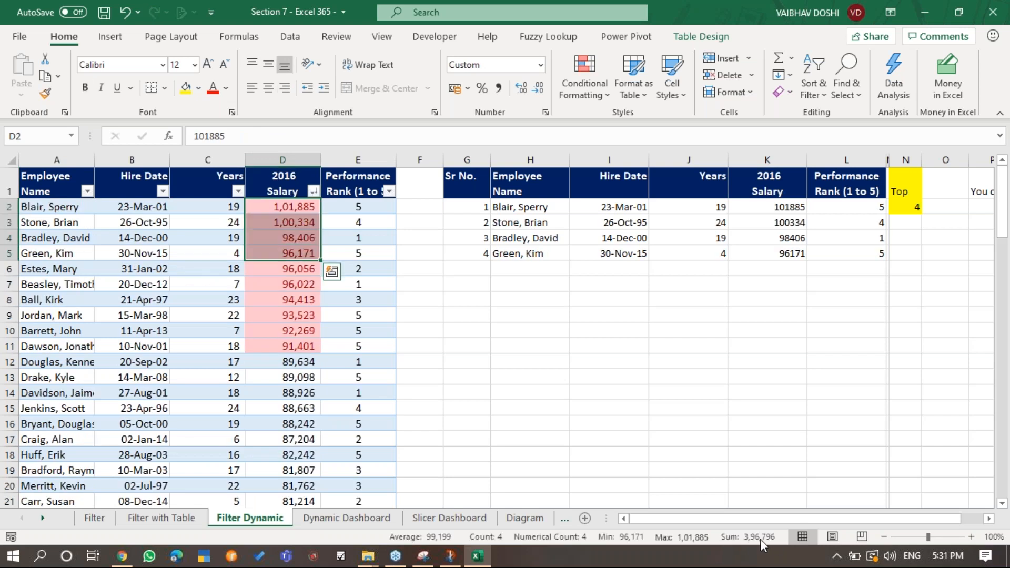
Undo the 2016 Salary sort to restore the table's original order and go back to the Top value cell N2.
{"action": "key", "text": "Up"}
{"action": "key", "text": "ctrl+z"}
{"action": "key", "text": "ctrl+z"}
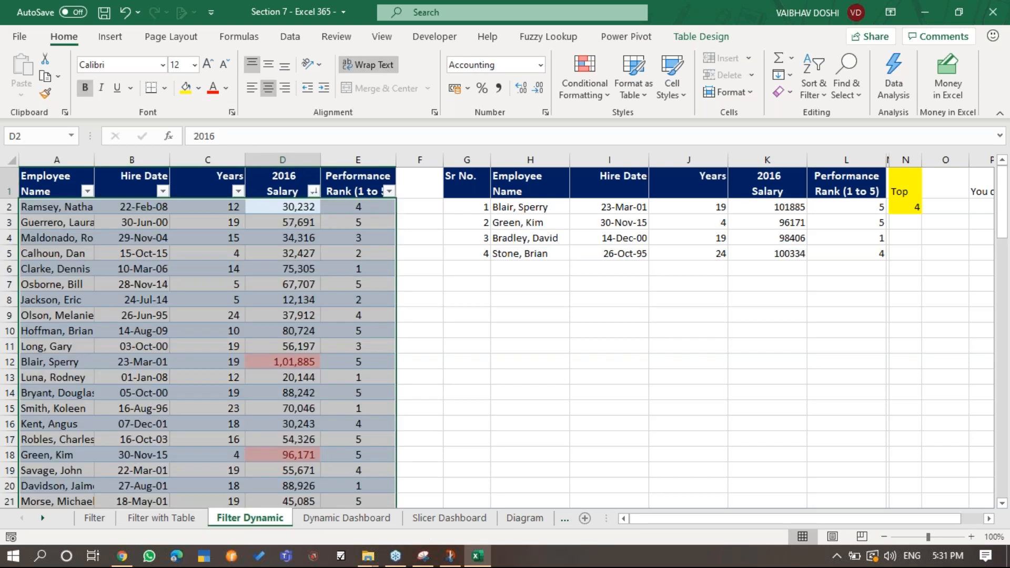
{"action": "key", "text": "Right"}
{"action": "key", "text": "Right"}
{"action": "key", "text": "Right"}
{"action": "key", "text": "Right"}
{"action": "key", "text": "Right"}
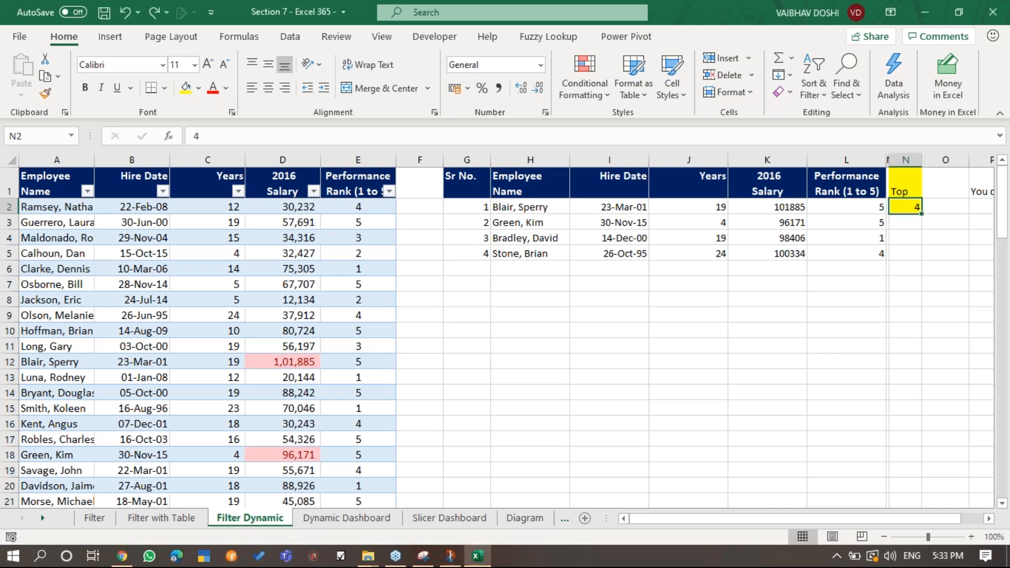
Review the FILTER formula in H2 and clear it.
{"action": "left_click_drag", "start_coordinate": [689, 300], "coordinate": [542, 209]}
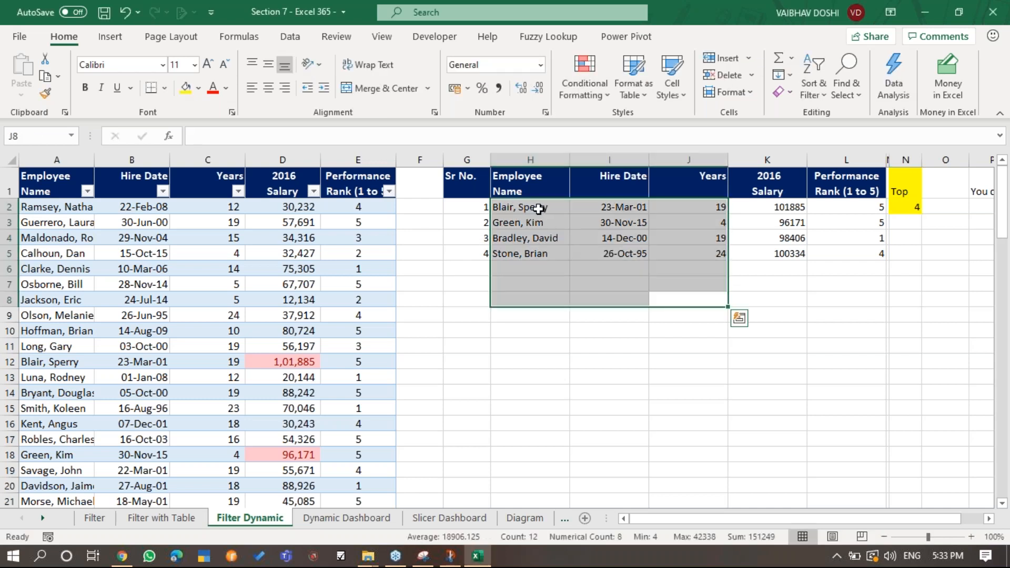
{"action": "left_click", "coordinate": [542, 209]}
{"action": "key", "text": "F2"}
{"action": "key", "text": "Escape"}
{"action": "key", "text": "Delete"}
Rebuild the top-N list in H2 with the formula =FILTER(Table6,Table6[2016 Salary]>=LARGE(Table6[2016 Salary],N2)).
{"action": "type", "text": "=FILTER("}
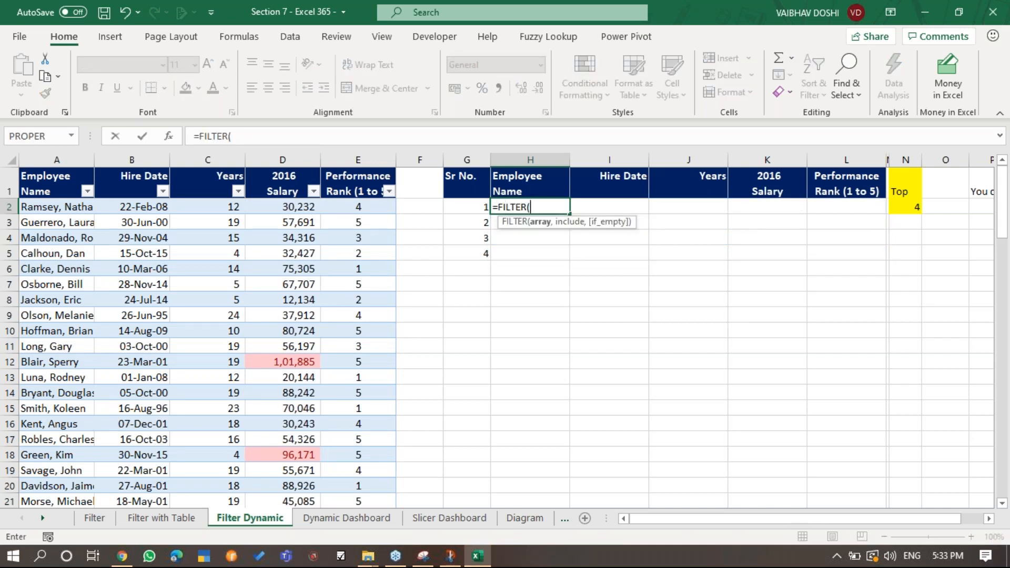
{"action": "left_click", "coordinate": [20, 168]}
{"action": "left_click", "coordinate": [21, 168]}
{"action": "type", "text": ","}
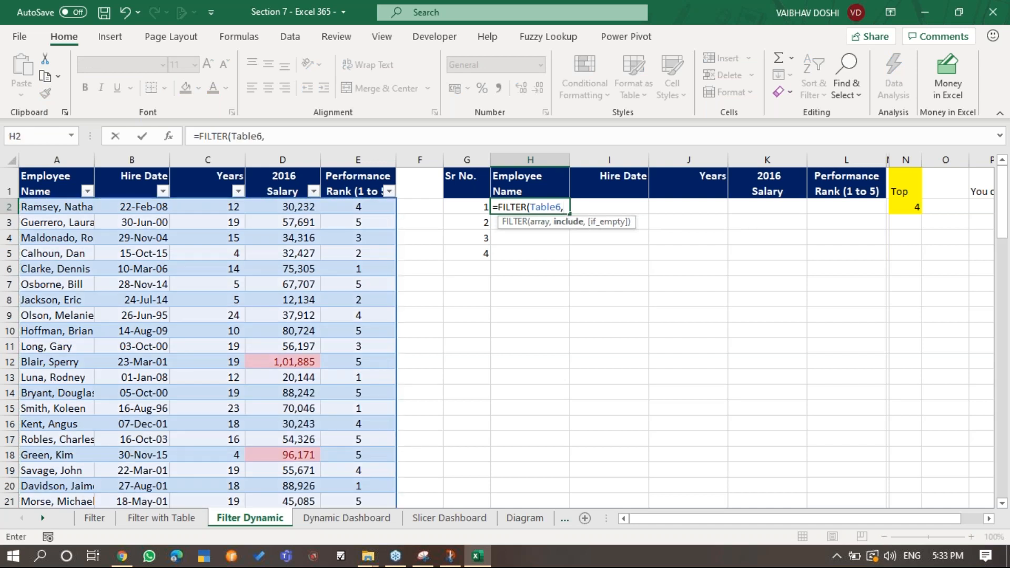
{"action": "left_click", "coordinate": [282, 165]}
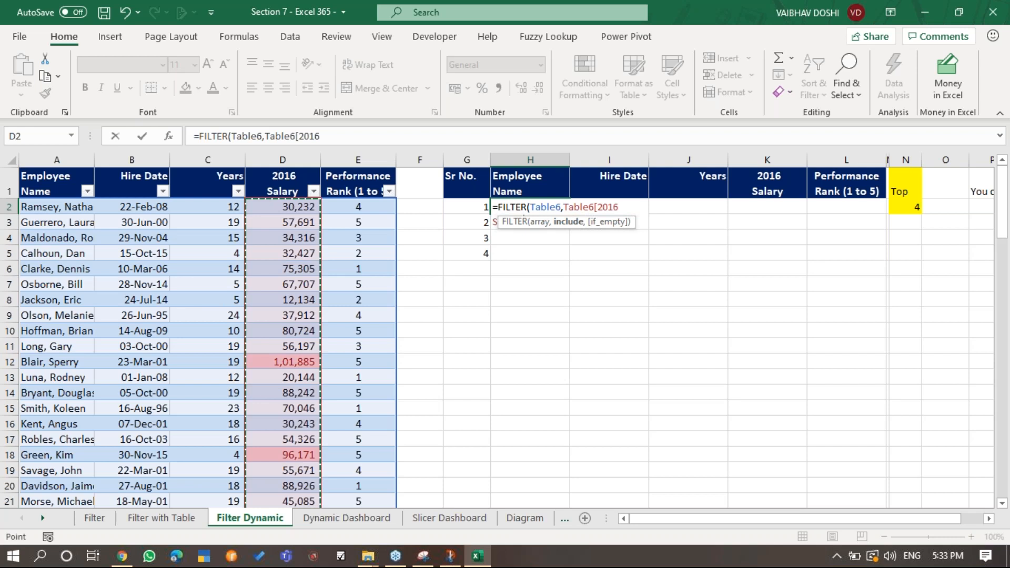
{"action": "type", "text": ">=l"}
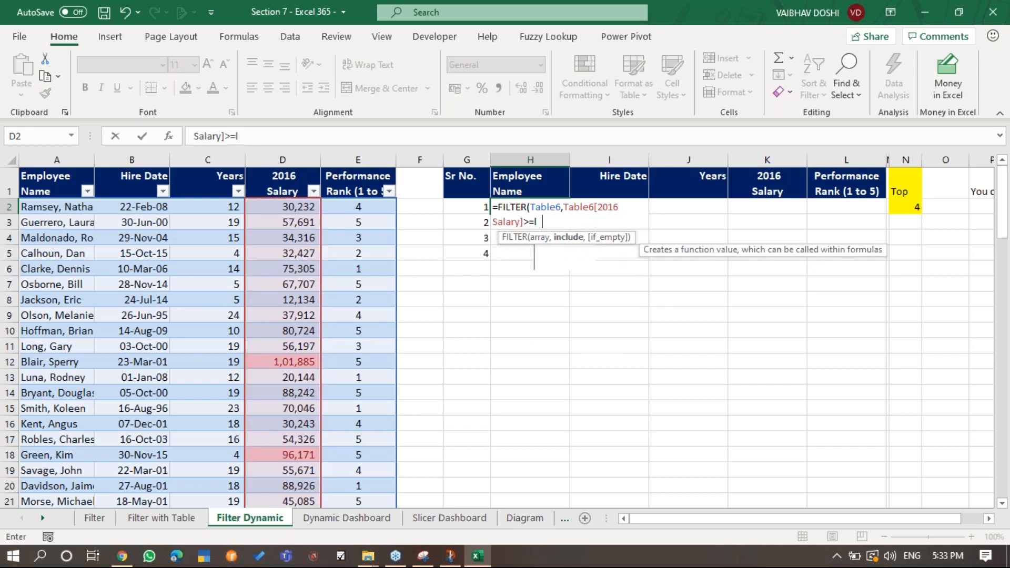
{"action": "type", "text": "ar"}
{"action": "key", "text": "Tab"}
{"action": "left_click", "coordinate": [275, 169]}
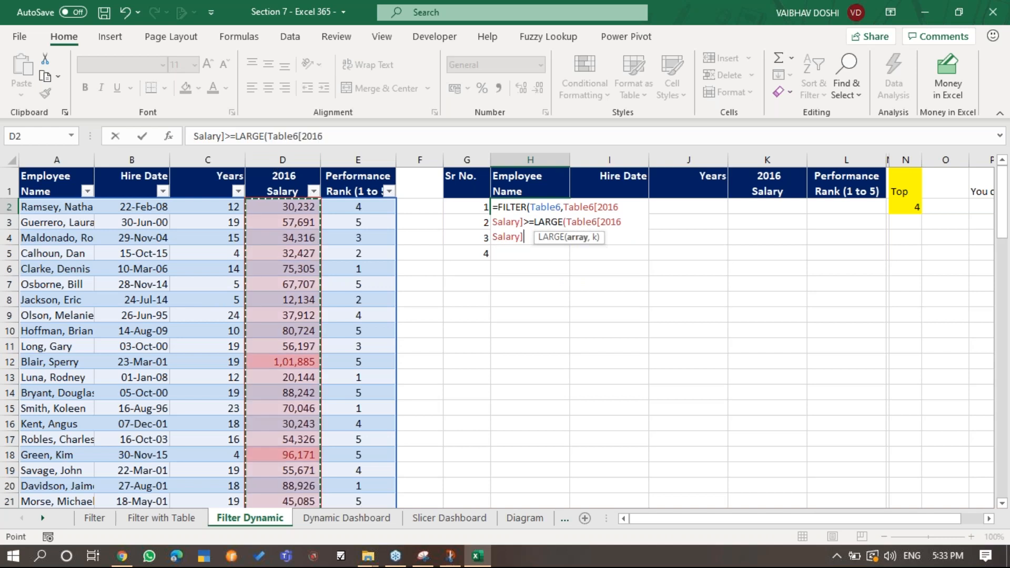
{"action": "type", "text": ","}
{"action": "left_click", "coordinate": [918, 206]}
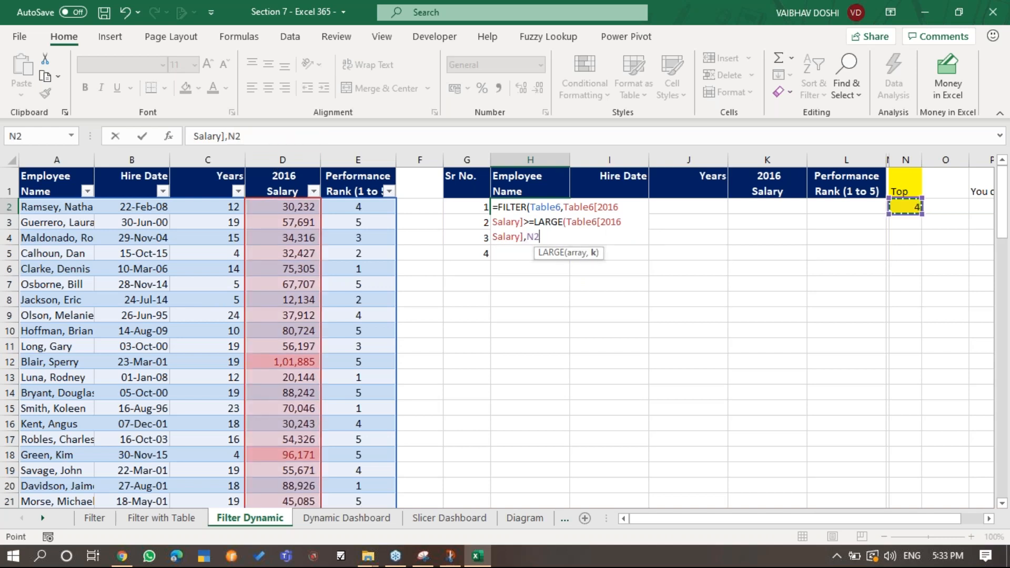
{"action": "type", "text": ")"}
{"action": "key", "text": "Return"}
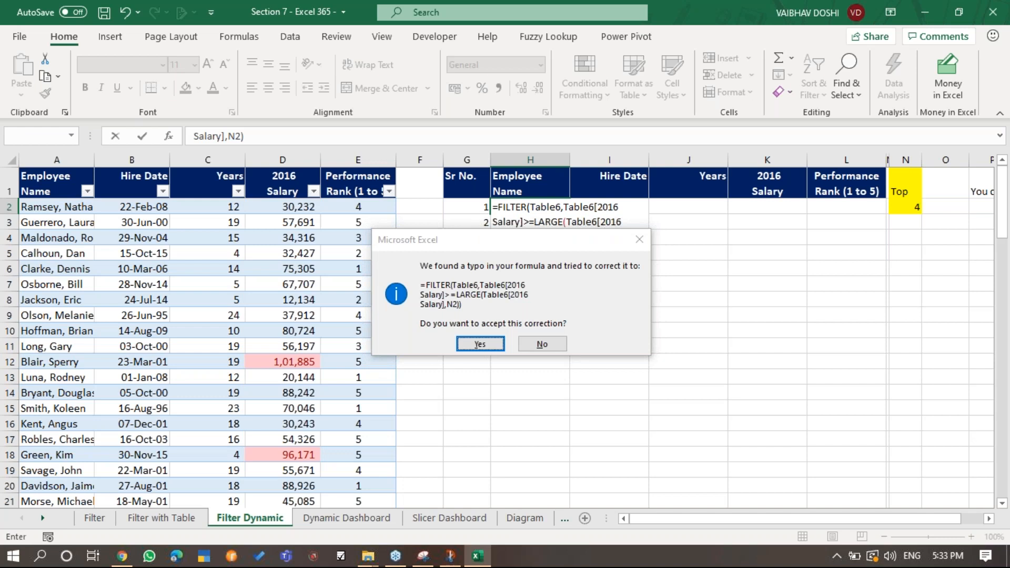
{"action": "key", "text": "Return"}
{"action": "key", "text": "Down"}
{"action": "key", "text": "Down"}
{"action": "key", "text": "Up"}
{"action": "key", "text": "Up"}
{"action": "key", "text": "Up"}
{"action": "key", "text": "Up"}
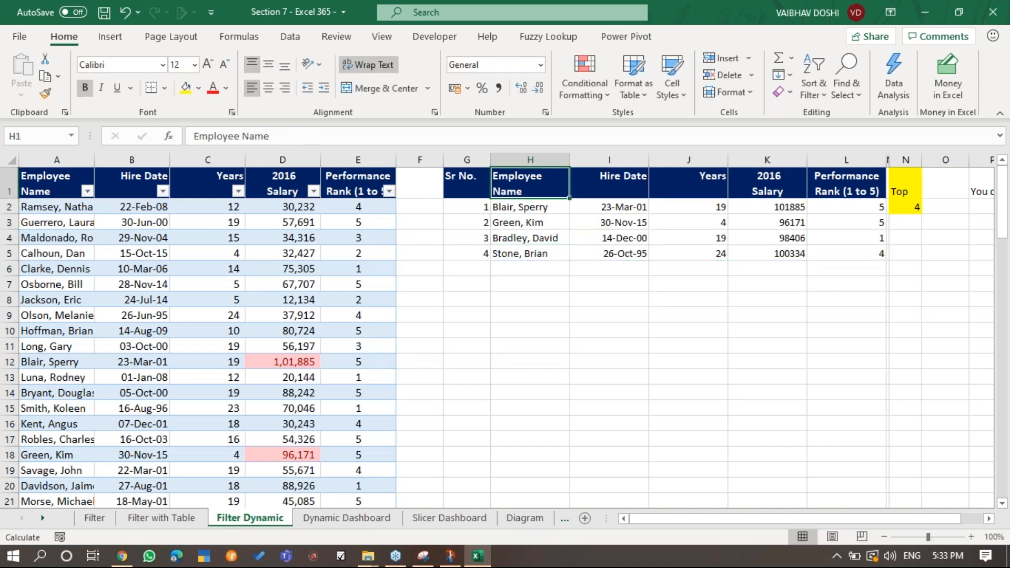
{"action": "key", "text": "Down"}
{"action": "key", "text": "Down"}
{"action": "key", "text": "Down"}
{"action": "key", "text": "Down"}
{"action": "key", "text": "Up"}
{"action": "key", "text": "Up"}
{"action": "key", "text": "Up"}
{"action": "key", "text": "Up"}
Go to the Dynamic Dashboard sheet of the workbook.
{"action": "left_click", "coordinate": [1001, 61]}
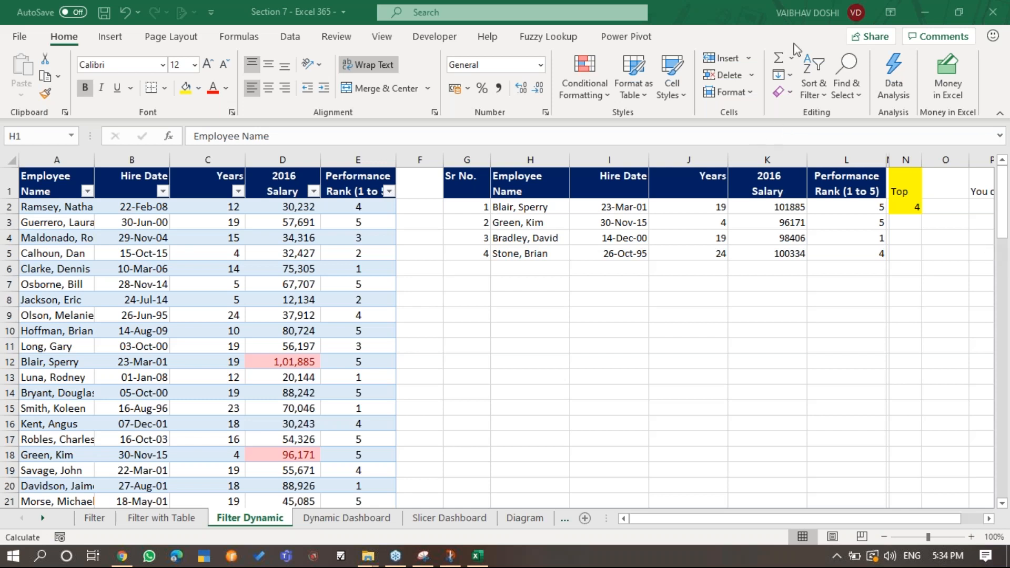
{"action": "key", "text": "ctrl+Page_Down"}
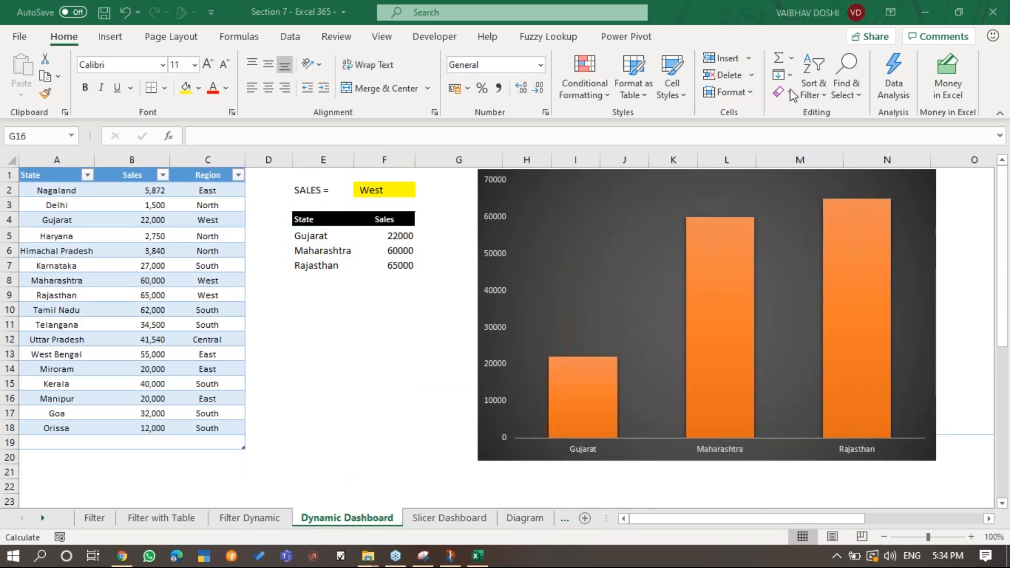
{"action": "left_click", "coordinate": [421, 305]}
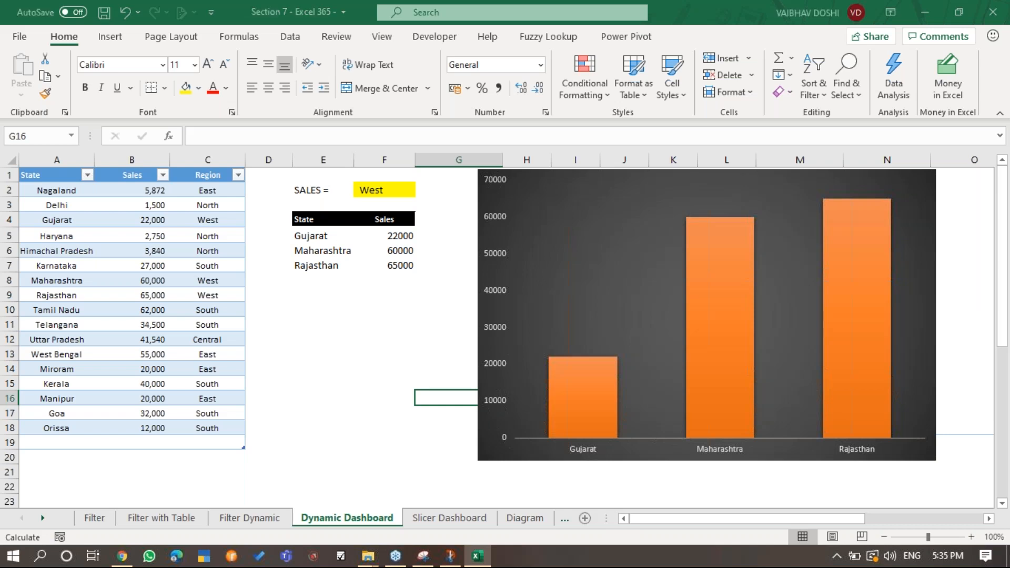
Create a blank workbook, copy the State, Sales and Region table from the Dynamic Dashboard sheet into A1, and auto-fit its columns.
{"action": "key", "text": "ctrl+n"}
{"action": "key", "text": "alt+Tab"}
{"action": "left_click_drag", "start_coordinate": [49, 176], "coordinate": [203, 426]}
{"action": "key", "text": "ctrl+c"}
{"action": "key", "text": "alt+Tab"}
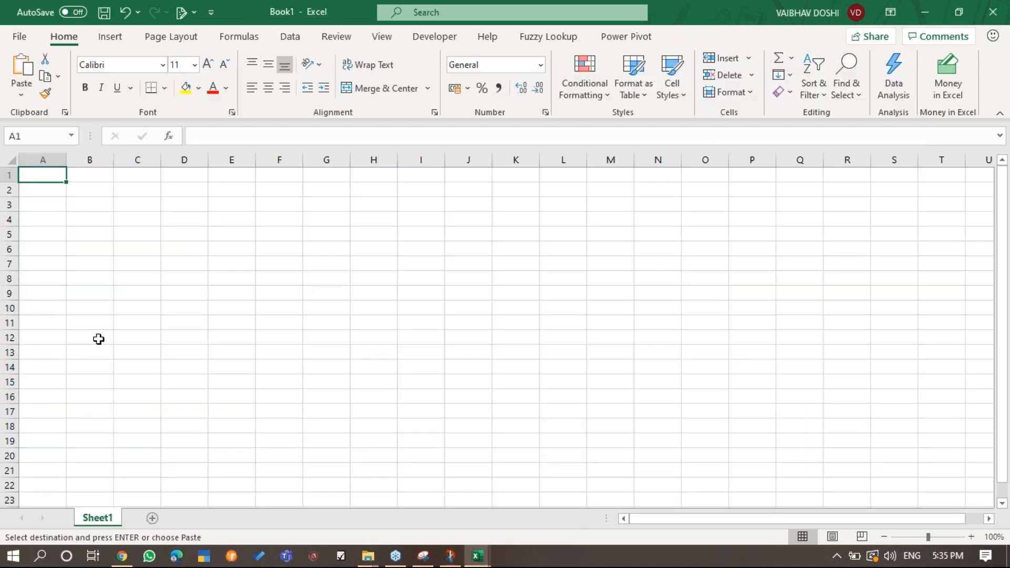
{"action": "key", "text": "ctrl+v"}
{"action": "key", "text": "alt+h"}
{"action": "key", "text": "o"}
{"action": "key", "text": "i"}
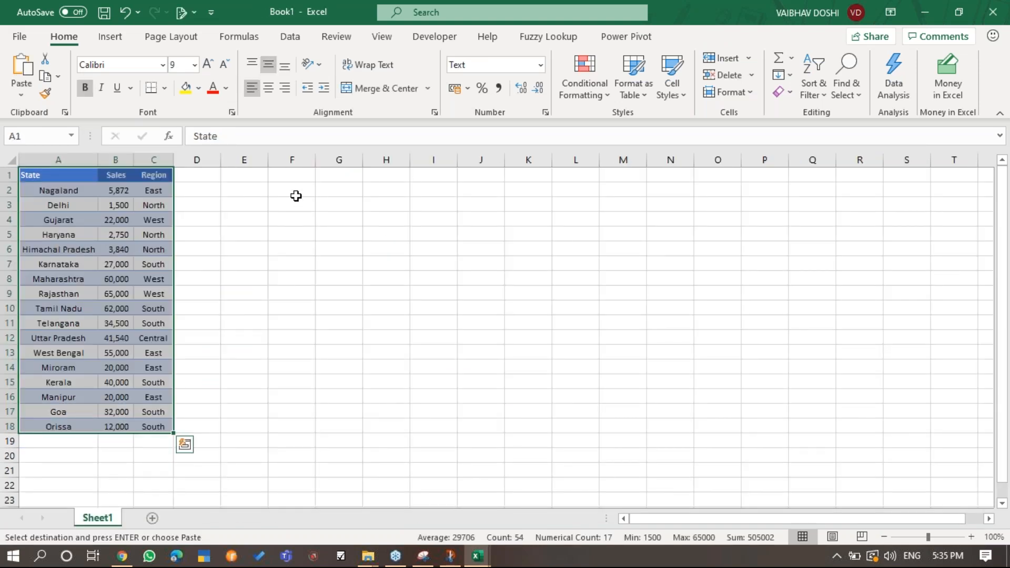
Copy the "SALES =" label from E2 of the Dynamic Dashboard sheet into F2 of the new workbook.
{"action": "key", "text": "alt+Tab"}
{"action": "left_click", "coordinate": [332, 191]}
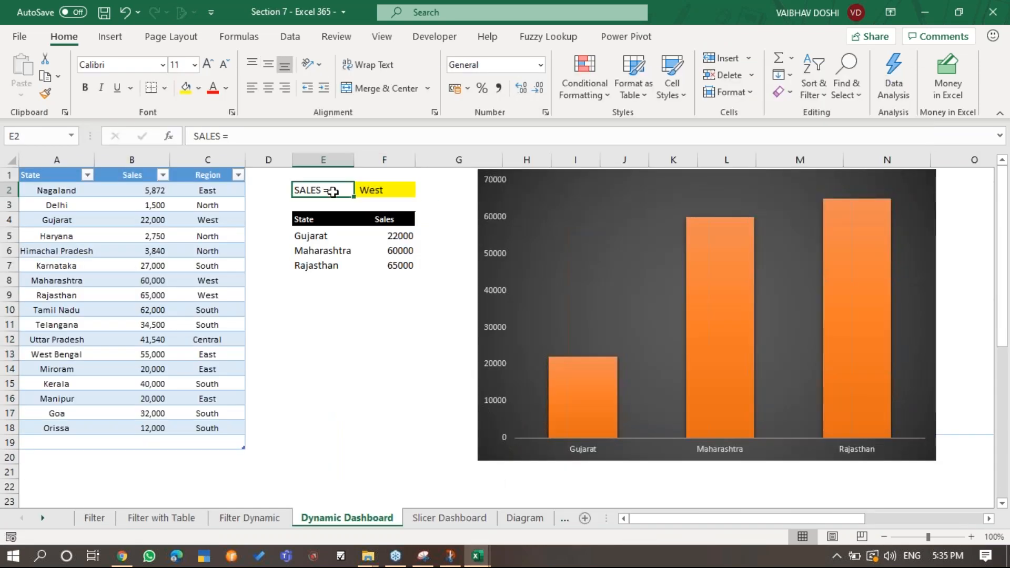
{"action": "key", "text": "ctrl+c"}
{"action": "key", "text": "alt+Tab"}
{"action": "left_click", "coordinate": [295, 192]}
{"action": "key", "text": "ctrl+v"}
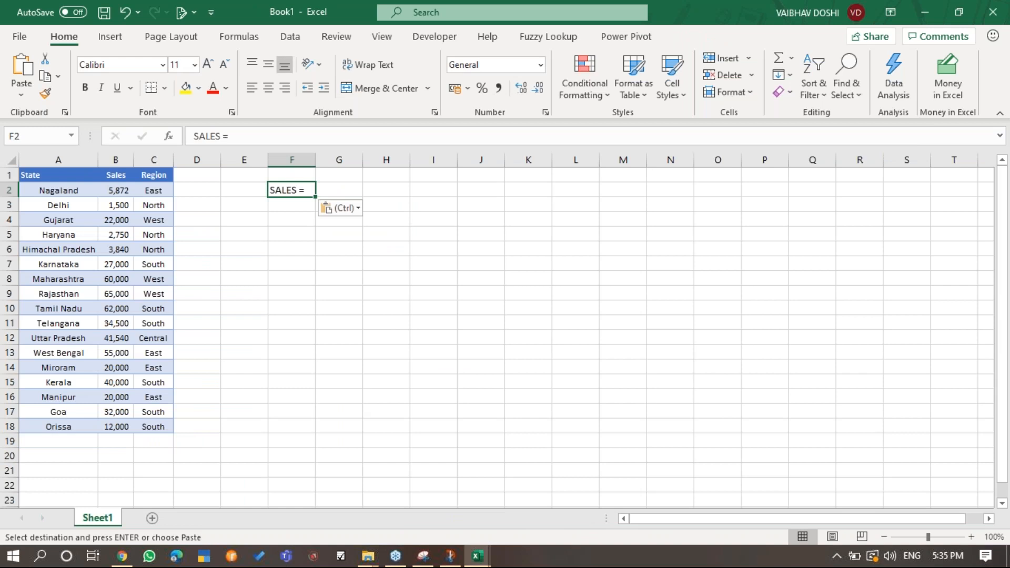
Copy the region list East, West, North, South, Central from the Dynamic Dashboard sheet into the new workbook, starting at E2.
{"action": "key", "text": "alt+Tab"}
{"action": "left_click_drag", "start_coordinate": [268, 323], "coordinate": [268, 374]}
{"action": "key", "text": "ctrl+c"}
{"action": "key", "text": "alt+Tab"}
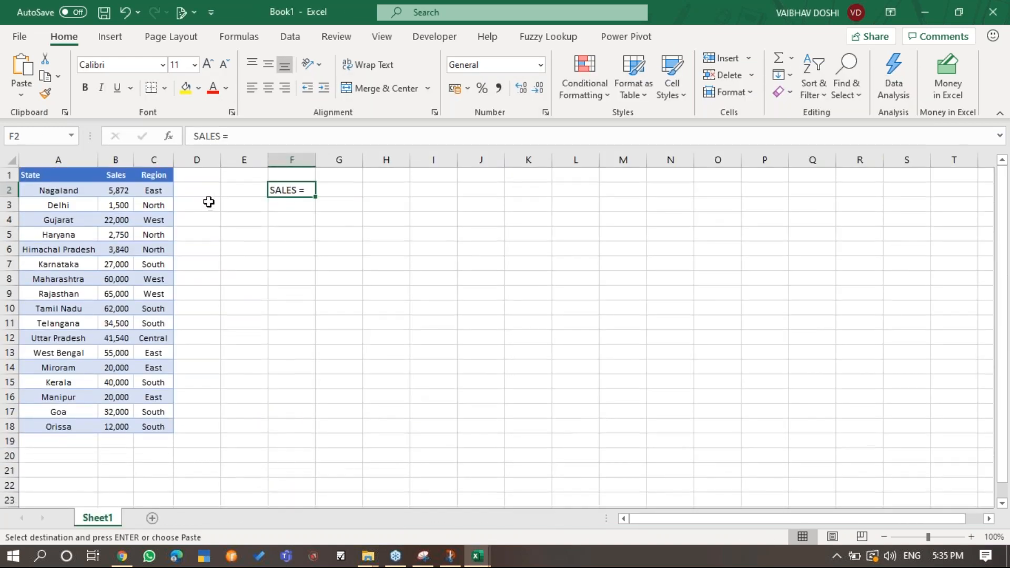
{"action": "left_click", "coordinate": [210, 205]}
{"action": "left_click", "coordinate": [241, 193]}
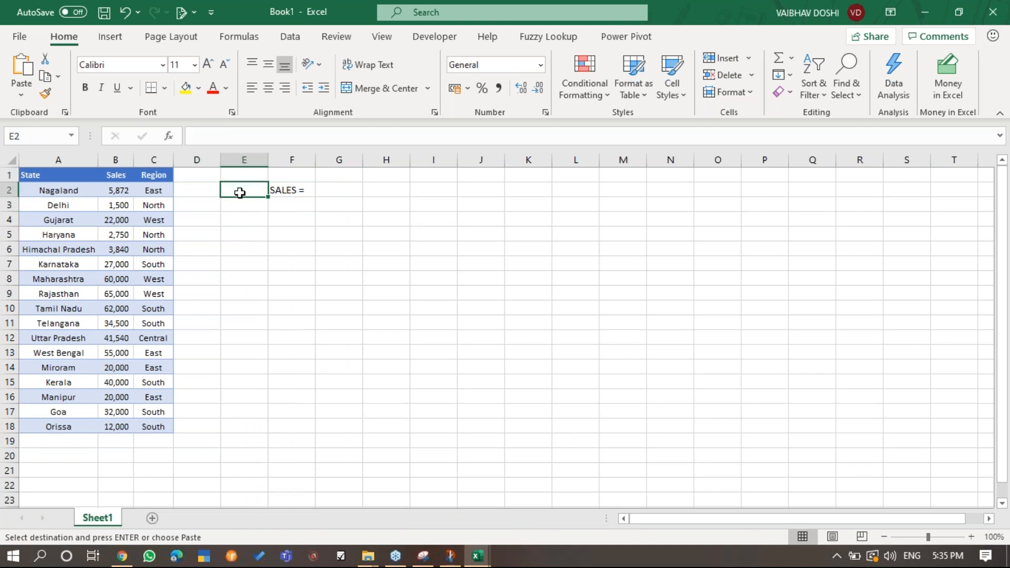
{"action": "key", "text": "ctrl+v"}
Move the "SALES =" label from F2 to G2.
{"action": "key", "text": "Right"}
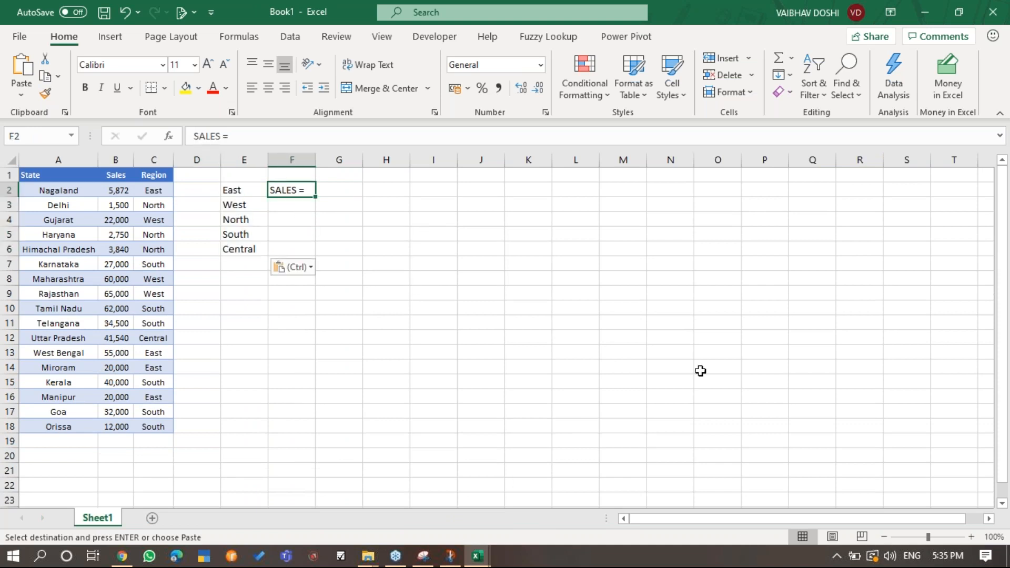
{"action": "key", "text": "ctrl+x"}
{"action": "key", "text": "Right"}
{"action": "key", "text": "ctrl+v"}
Examine the State, Sales and Region columns of the copied table in the new workbook.
{"action": "key", "text": "Left"}
{"action": "key", "text": "Left"}
{"action": "key", "text": "Left"}
{"action": "key", "text": "Right"}
{"action": "key", "text": "Right"}
{"action": "key", "text": "Right"}
{"action": "key", "text": "Right"}
{"action": "key", "text": "Right"}
{"action": "key", "text": "Left"}
{"action": "key", "text": "Left"}
{"action": "key", "text": "Left"}
{"action": "key", "text": "Left"}
{"action": "key", "text": "Left"}
{"action": "key", "text": "Left"}
{"action": "key", "text": "Left"}
{"action": "key", "text": "Left"}
{"action": "key", "text": "Up"}
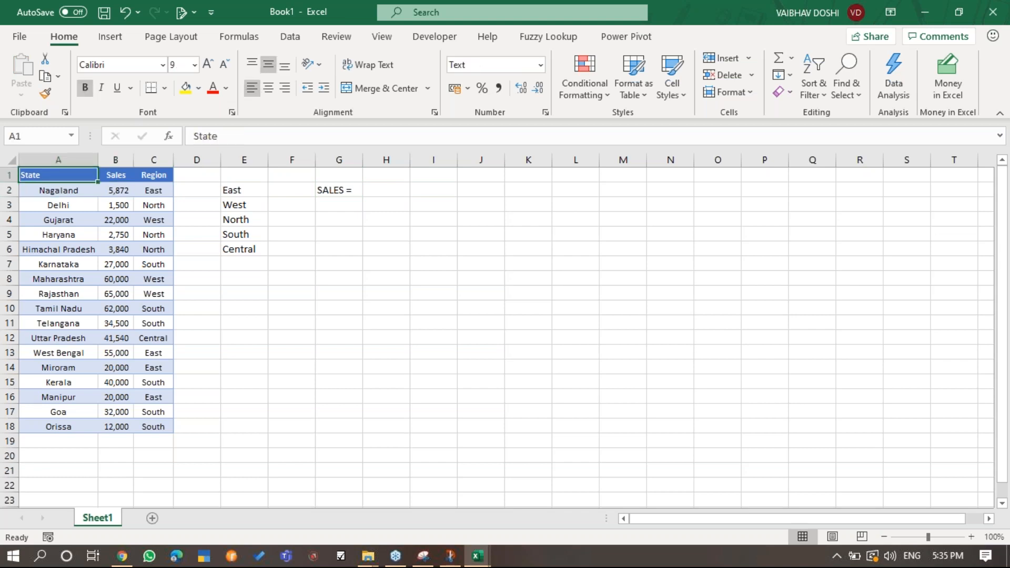
{"action": "key", "text": "Down"}
{"action": "key", "text": "Down"}
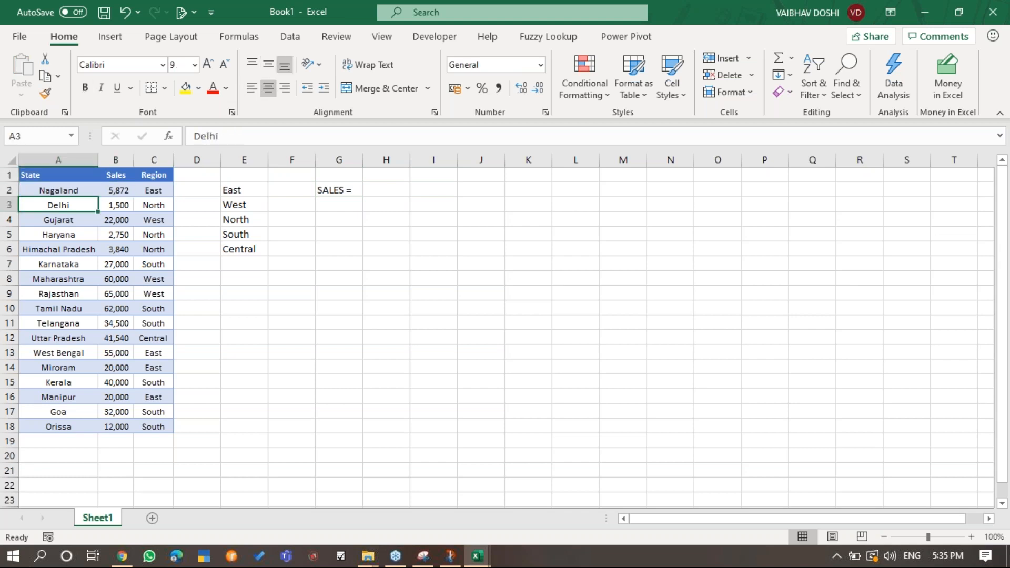
{"action": "key", "text": "Right"}
{"action": "key", "text": "Right"}
{"action": "key", "text": "Up"}
{"action": "key", "text": "Down"}
{"action": "key", "text": "Down"}
{"action": "key", "text": "Down"}
{"action": "key", "text": "Down"}
{"action": "key", "text": "Down"}
{"action": "key", "text": "Down"}
{"action": "key", "text": "Down"}
{"action": "key", "text": "Down"}
{"action": "key", "text": "Down"}
{"action": "key", "text": "Down"}
{"action": "key", "text": "Down"}
{"action": "key", "text": "Down"}
{"action": "key", "text": "Down"}
{"action": "key", "text": "Down"}
{"action": "key", "text": "Down"}
{"action": "key", "text": "Down"}
{"action": "key", "text": "Down"}
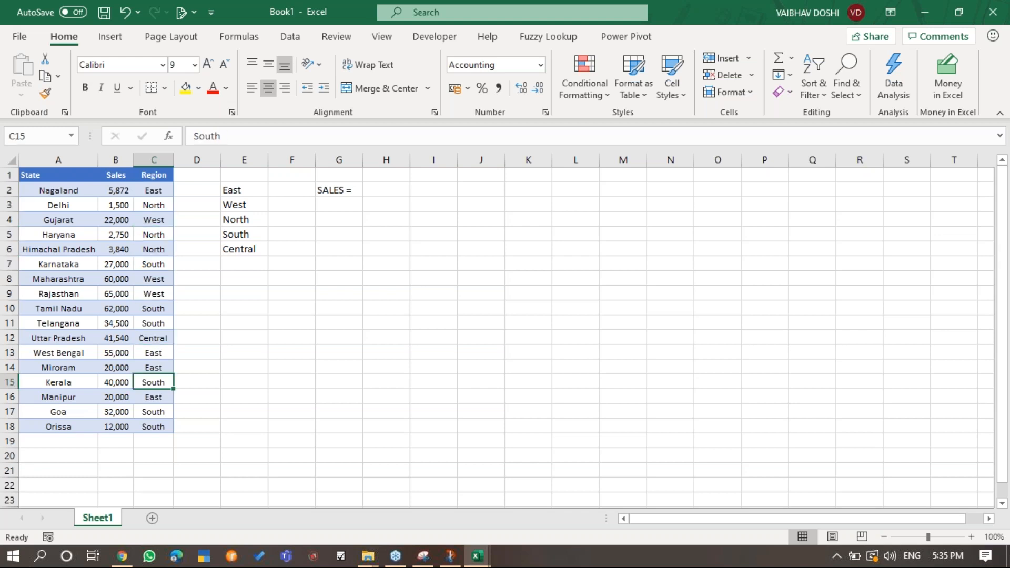
{"action": "key", "text": "Left"}
{"action": "key", "text": "Up"}
{"action": "key", "text": "Up"}
{"action": "key", "text": "Up"}
{"action": "key", "text": "Up"}
{"action": "key", "text": "Up"}
{"action": "key", "text": "Up"}
{"action": "key", "text": "Up"}
{"action": "key", "text": "Left"}
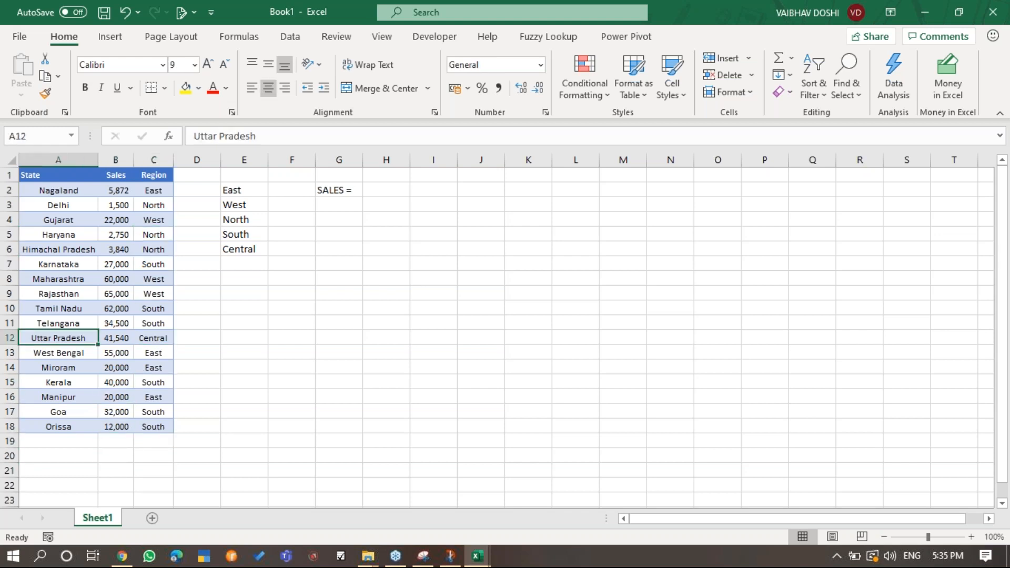
Try a default chart of the whole sales table and delete it.
{"action": "key", "text": "ctrl+Home"}
{"action": "key", "text": "ctrl+a"}
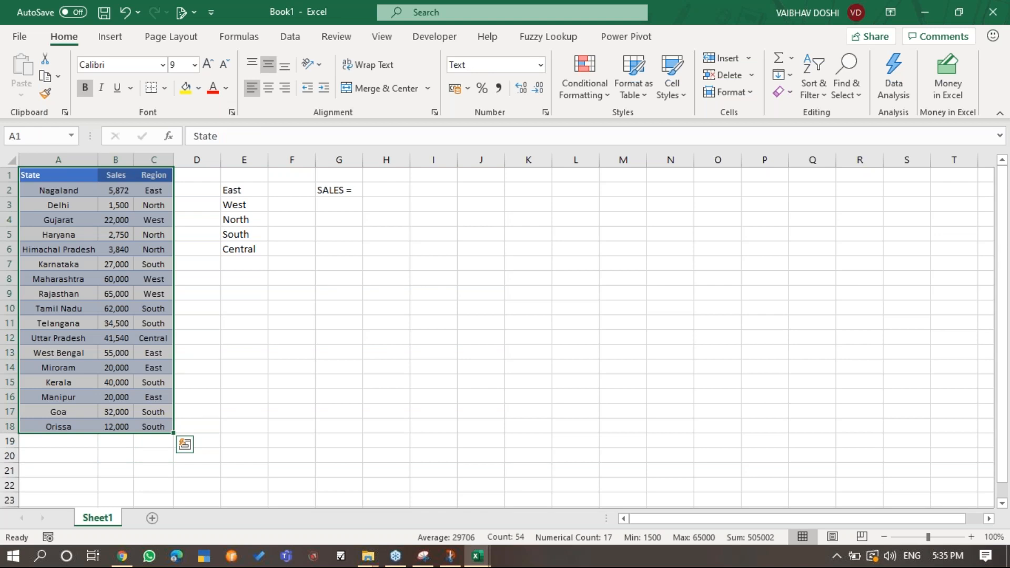
{"action": "key", "text": "alt+F1"}
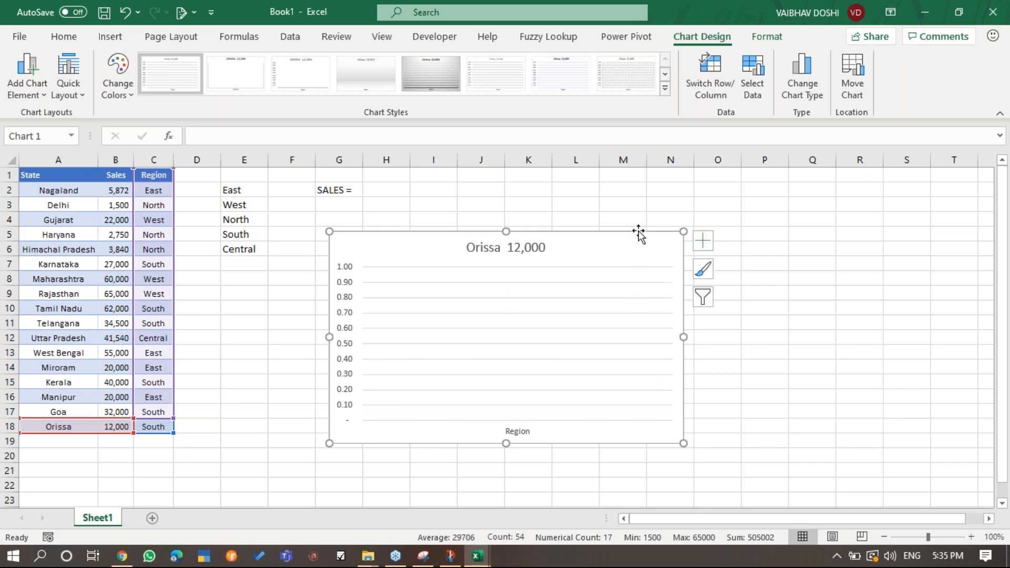
{"action": "key", "text": "Delete"}
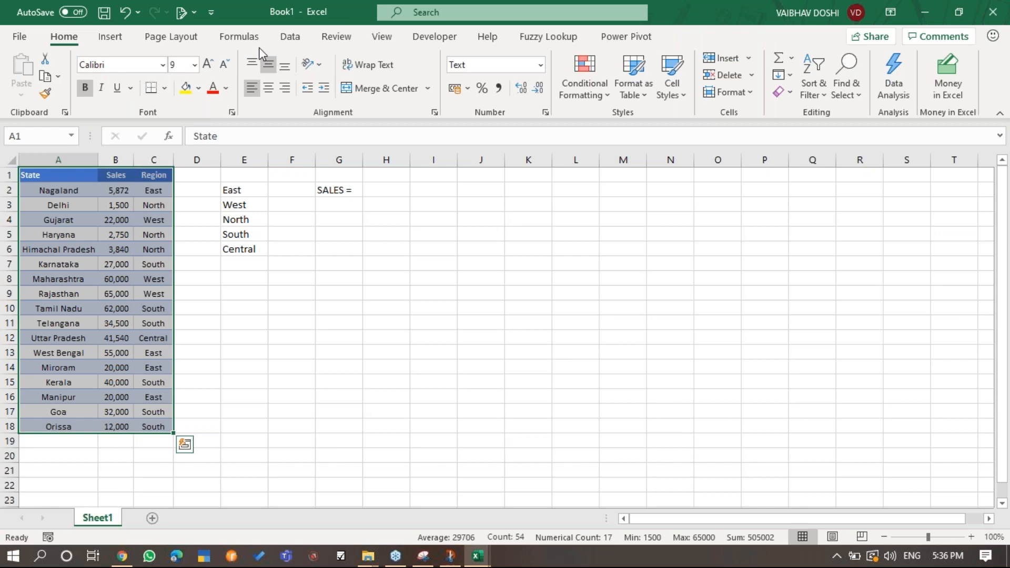
Try a clustered column chart of all states' sales, placed beside the table, and delete it.
{"action": "left_click", "coordinate": [110, 36]}
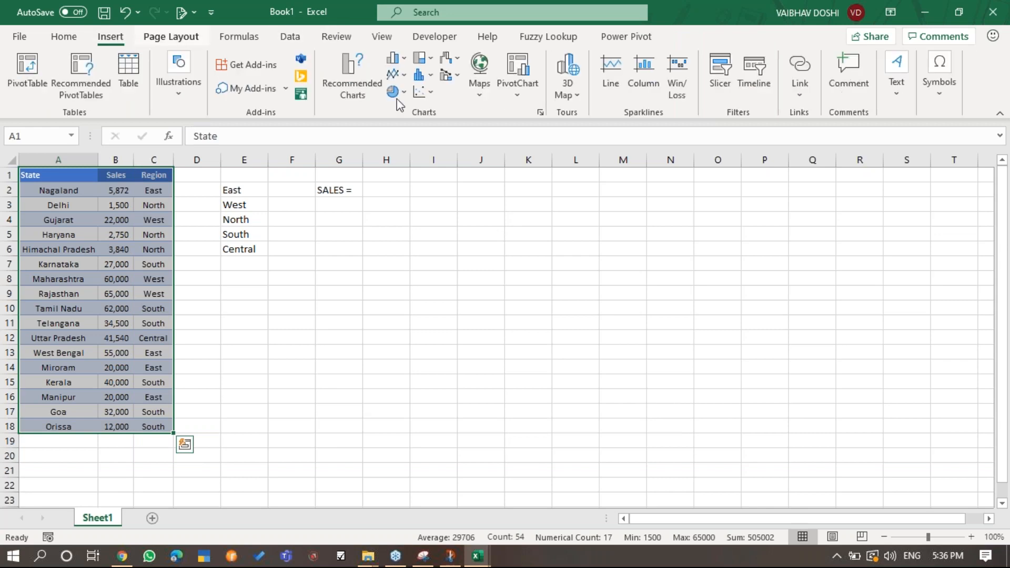
{"action": "left_click", "coordinate": [356, 93]}
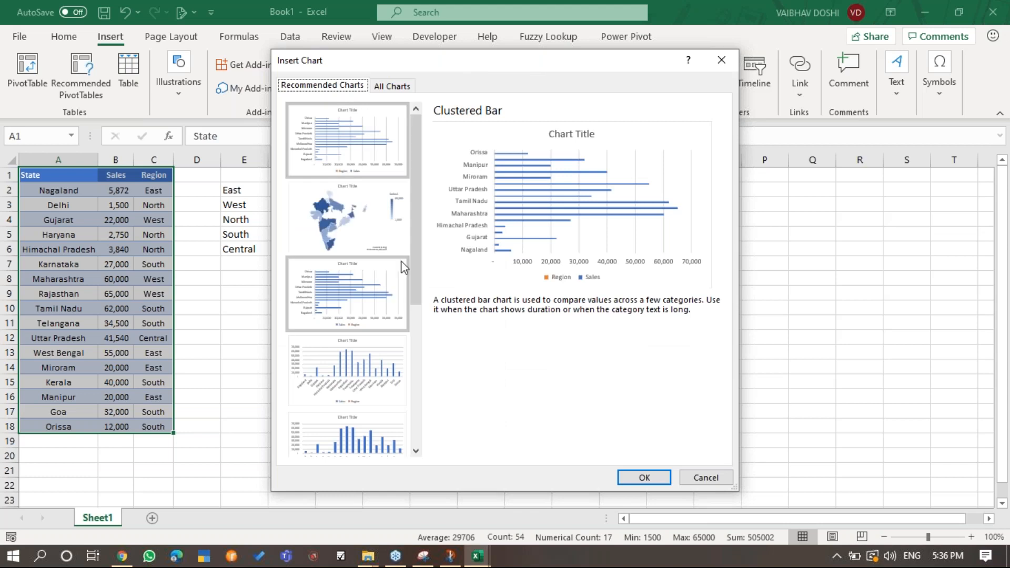
{"action": "left_click", "coordinate": [393, 86]}
{"action": "mouse_move", "coordinate": [447, 228]}
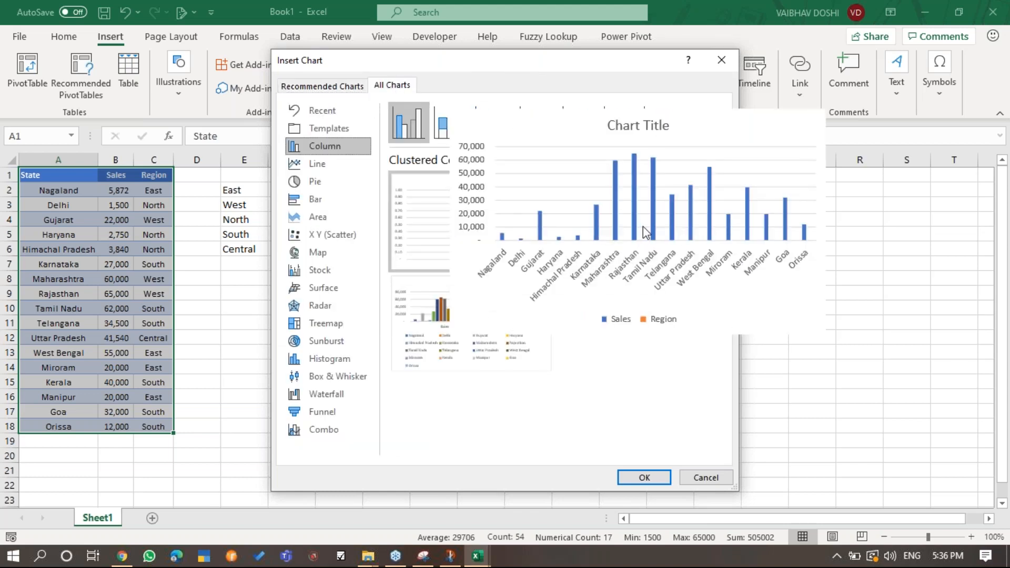
{"action": "left_click", "coordinate": [651, 479]}
{"action": "left_click_drag", "start_coordinate": [660, 238], "coordinate": [737, 212]}
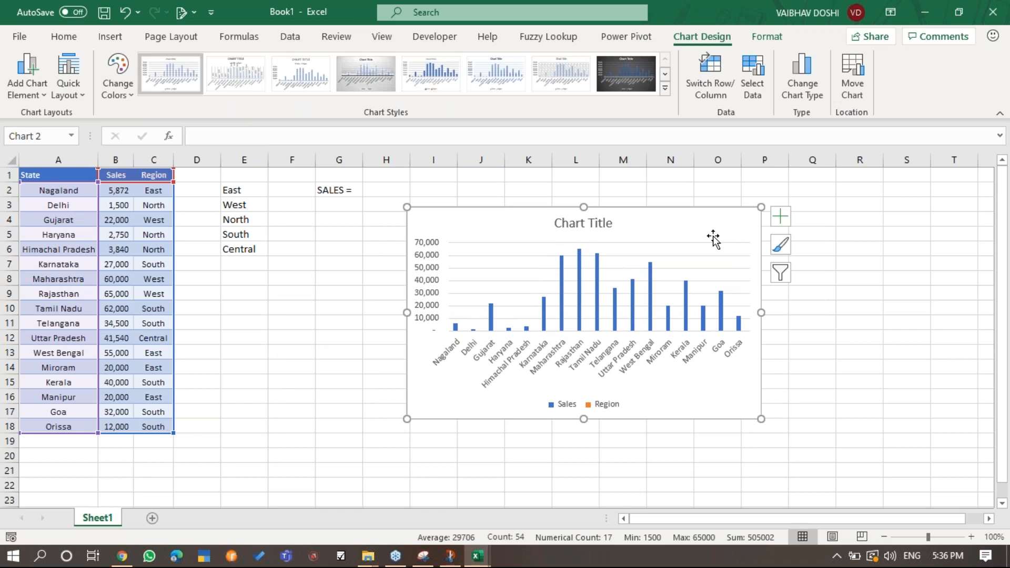
{"action": "key", "text": "Delete"}
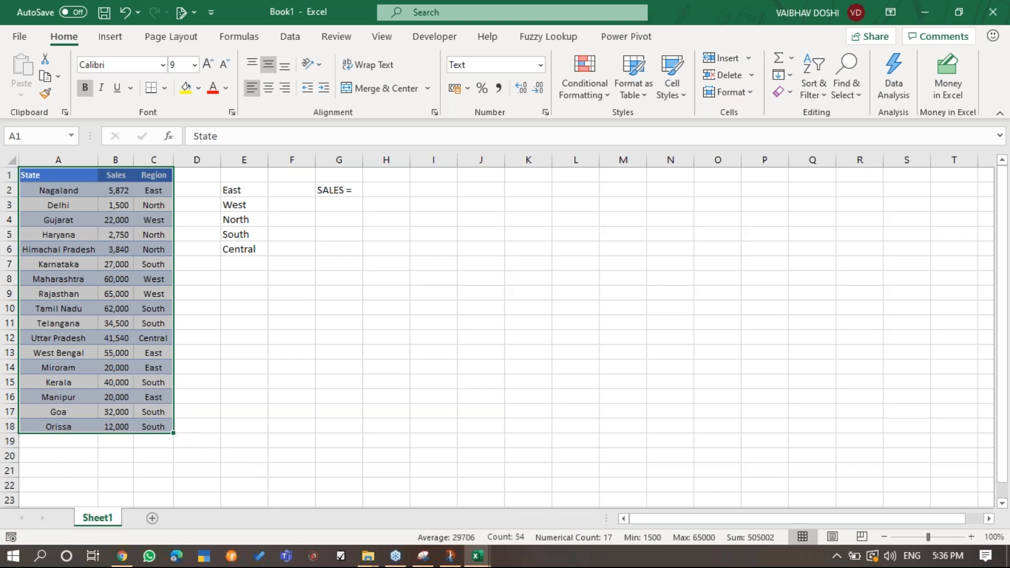
Set columns A to C of the sales table to one equal width.
{"action": "key", "text": "Right"}
{"action": "key", "text": "Right"}
{"action": "key", "text": "Right"}
{"action": "key", "text": "Right"}
{"action": "key", "text": "Left"}
{"action": "left_click_drag", "start_coordinate": [90, 159], "coordinate": [201, 159]}
{"action": "left_click", "coordinate": [285, 235]}
{"action": "left_click", "coordinate": [366, 208]}
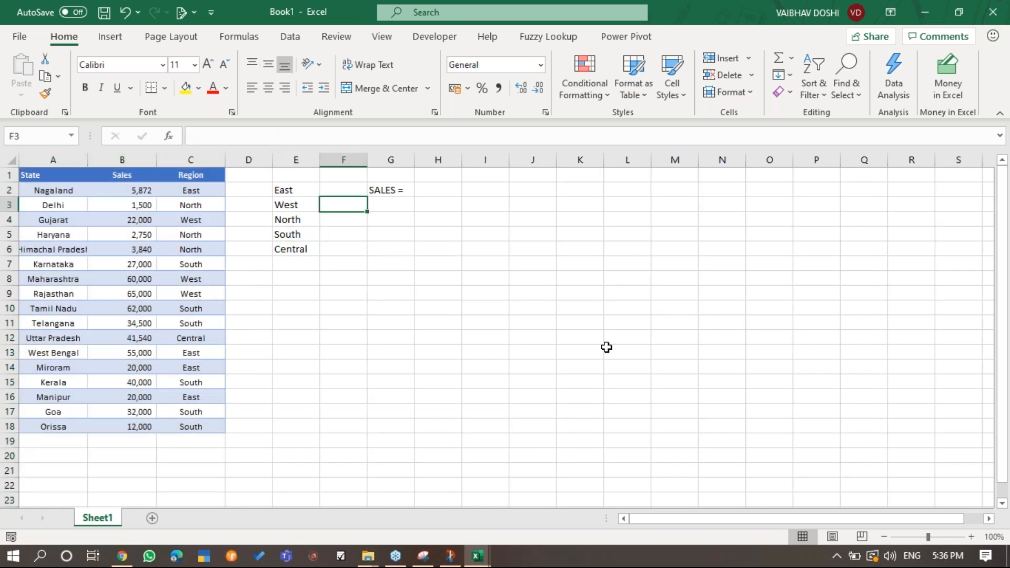
{"action": "key", "text": "Right"}
{"action": "key", "text": "Right"}
{"action": "key", "text": "Up"}
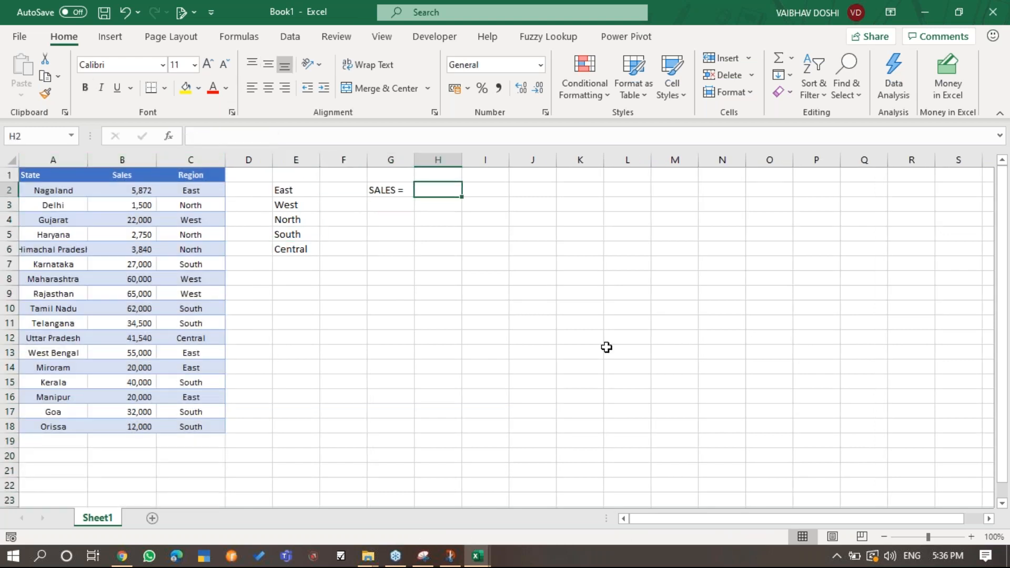
{"action": "key", "text": "Left"}
{"action": "key", "text": "Down"}
{"action": "key", "text": "Right"}
{"action": "key", "text": "Down"}
{"action": "key", "text": "Left"}
{"action": "key", "text": "Left"}
{"action": "key", "text": "Up"}
{"action": "key", "text": "Right"}
{"action": "key", "text": "Up"}
{"action": "key", "text": "Right"}
Select H2 beside the "SALES =" label, and switch back to the Dynamic Dashboard sheet of the Section 7 workbook.
{"action": "left_click", "coordinate": [382, 186]}
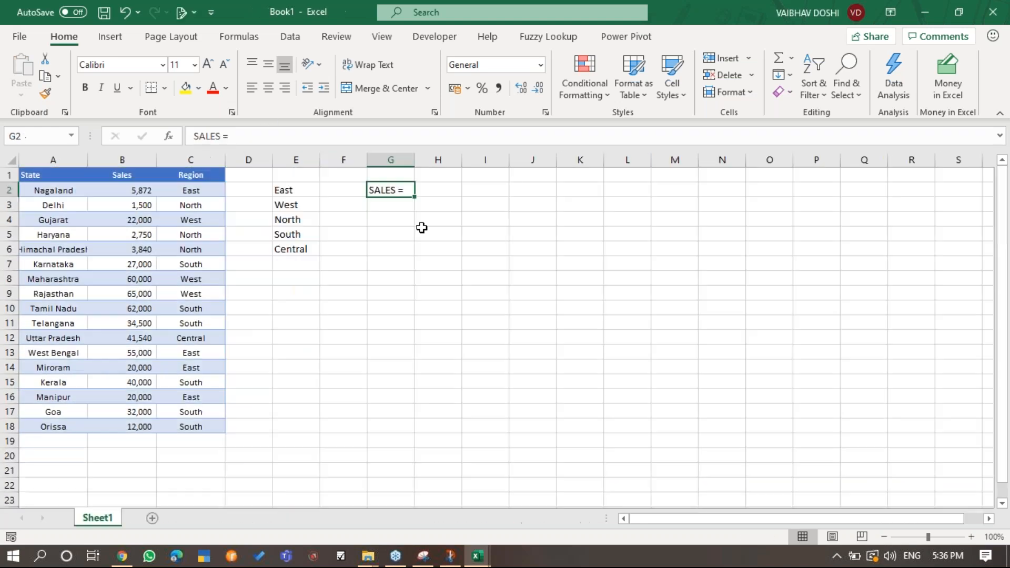
{"action": "left_click", "coordinate": [424, 190]}
{"action": "left_click", "coordinate": [398, 194]}
{"action": "key", "text": "Right"}
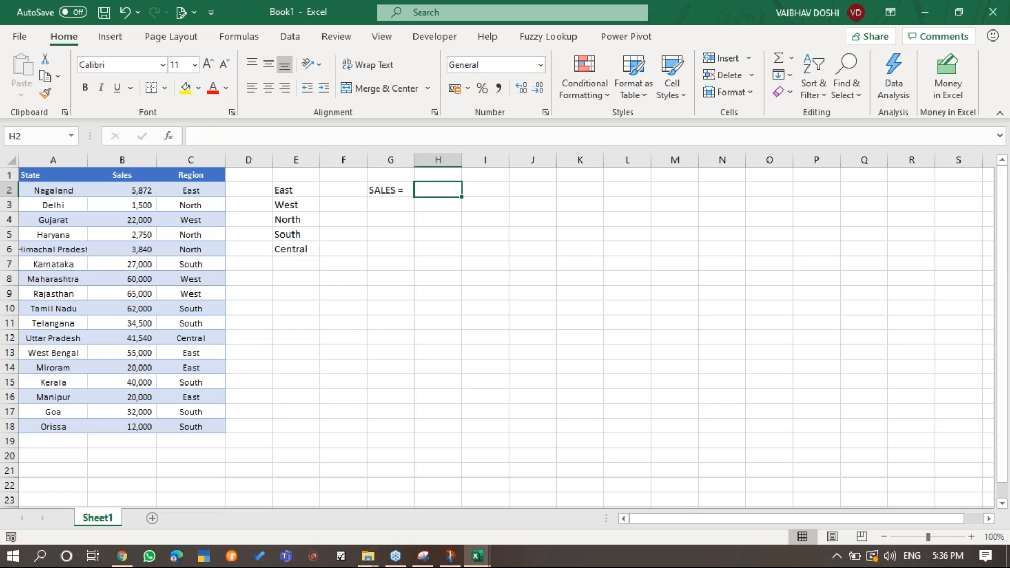
{"action": "key", "text": "alt+Tab"}
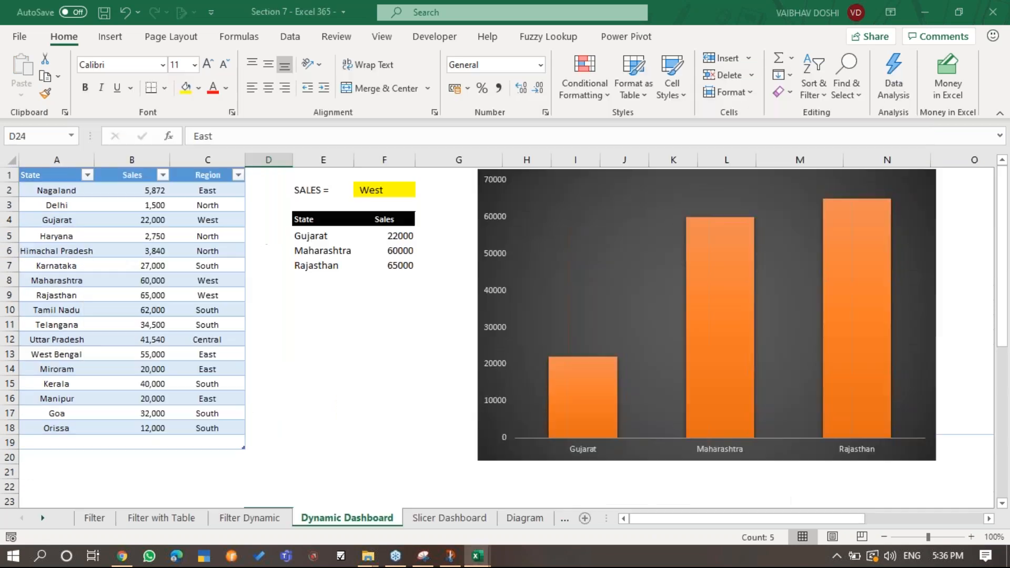
Switch back to Book1 and give cell H2 a list data validation sourced from the region names in E2:E6.
{"action": "key", "text": "alt+Tab"}
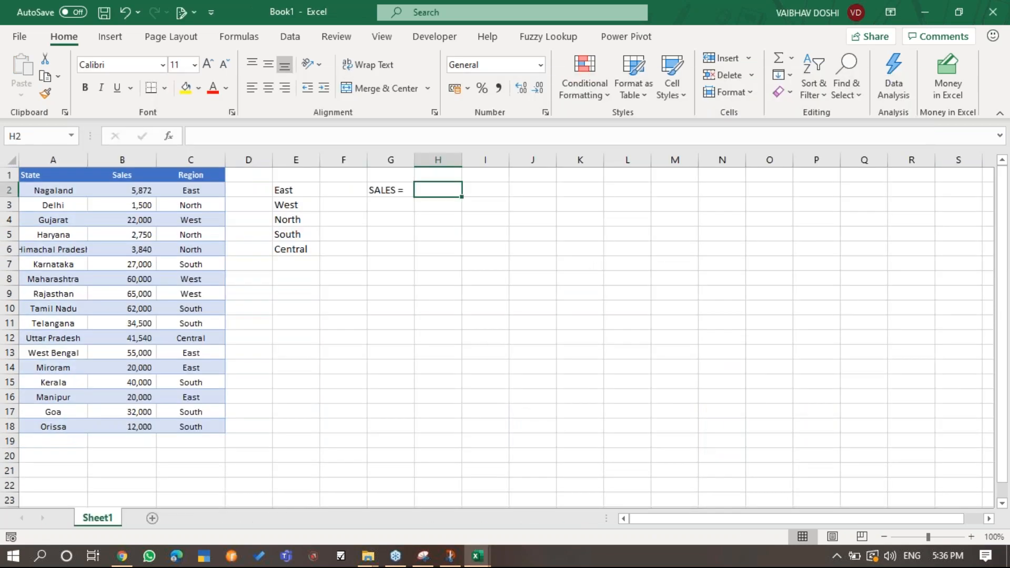
{"action": "left_click", "coordinate": [105, 44]}
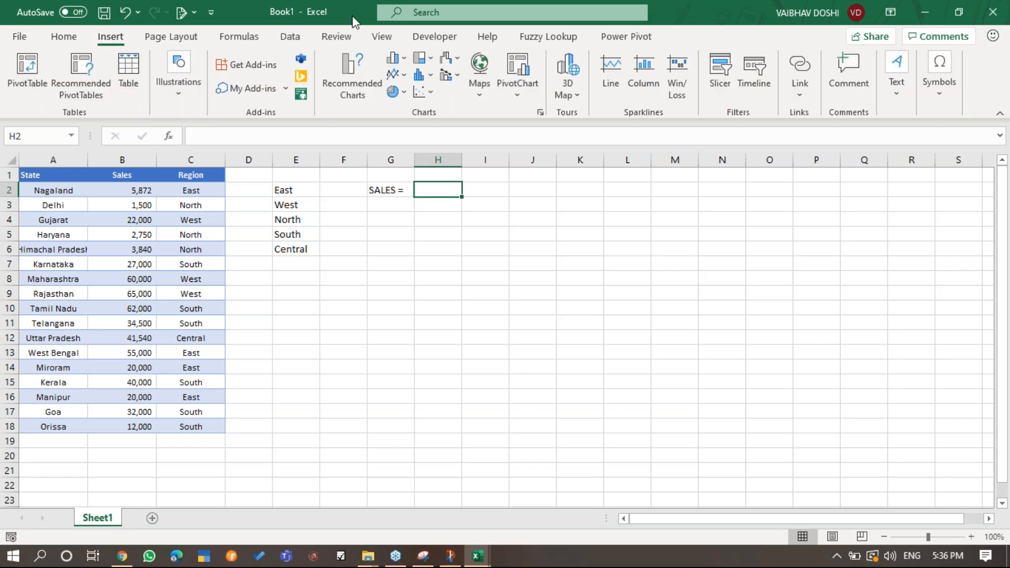
{"action": "left_click", "coordinate": [291, 38]}
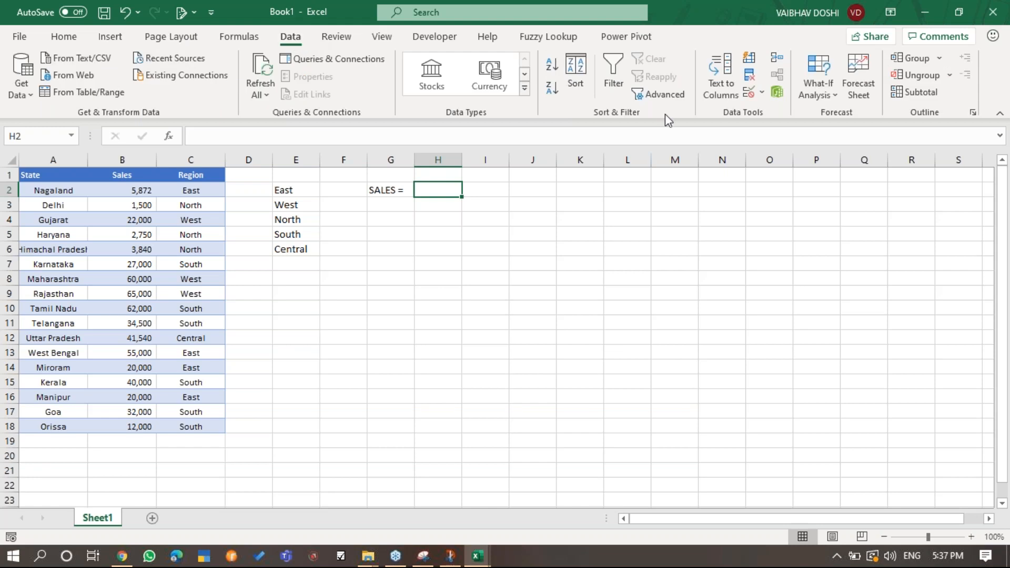
{"action": "left_click", "coordinate": [748, 93]}
{"action": "left_click", "coordinate": [607, 159]}
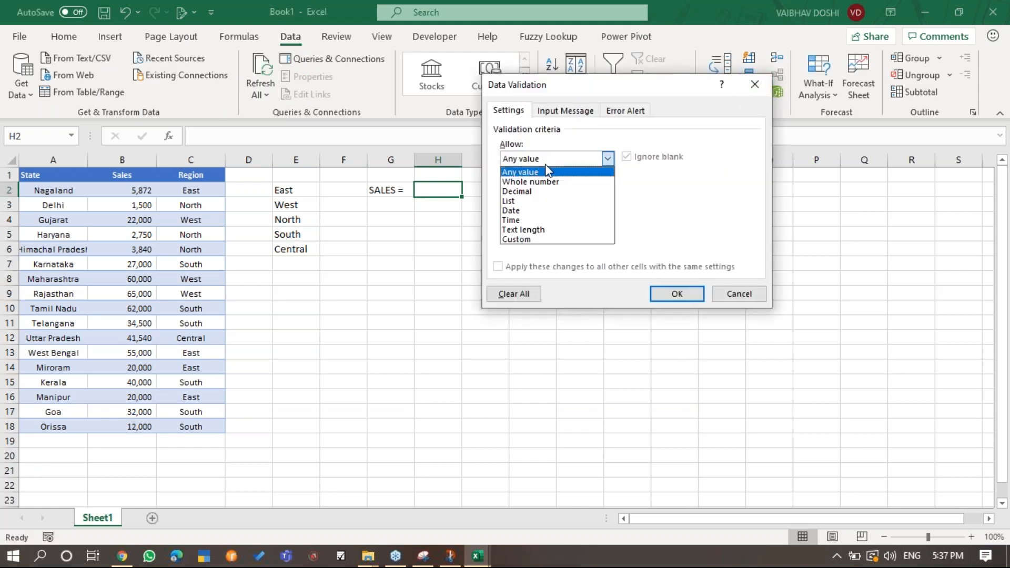
{"action": "left_click", "coordinate": [550, 201]}
{"action": "left_click", "coordinate": [548, 218]}
{"action": "left_click_drag", "start_coordinate": [284, 193], "coordinate": [292, 252]}
{"action": "left_click", "coordinate": [676, 295]}
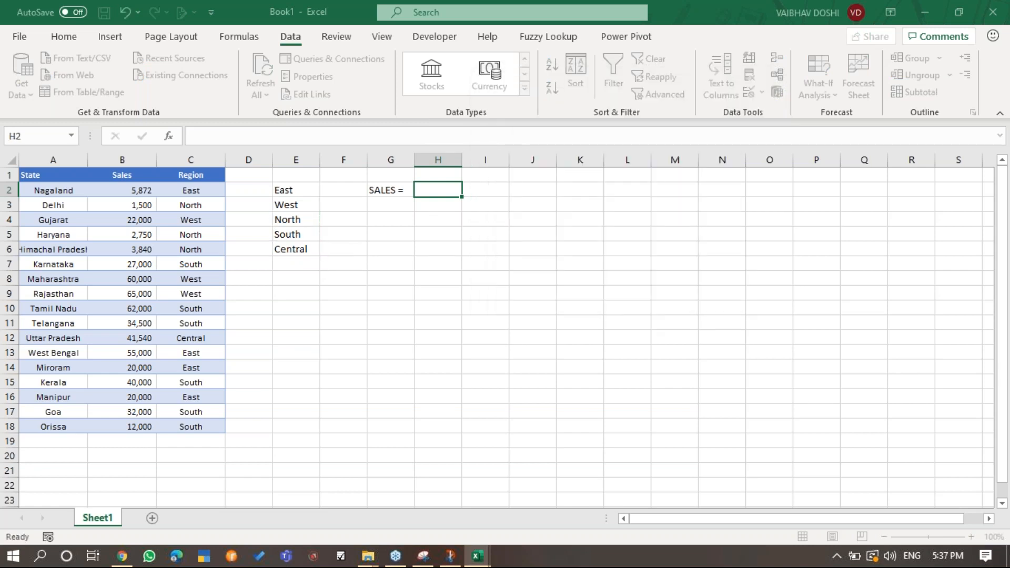
Try several regions from the drop-down list in H2, ending with Central.
{"action": "left_click", "coordinate": [469, 190]}
{"action": "left_click", "coordinate": [427, 209]}
{"action": "left_click", "coordinate": [469, 190]}
{"action": "left_click", "coordinate": [427, 231]}
{"action": "left_click", "coordinate": [468, 190]}
{"action": "left_click", "coordinate": [427, 241]}
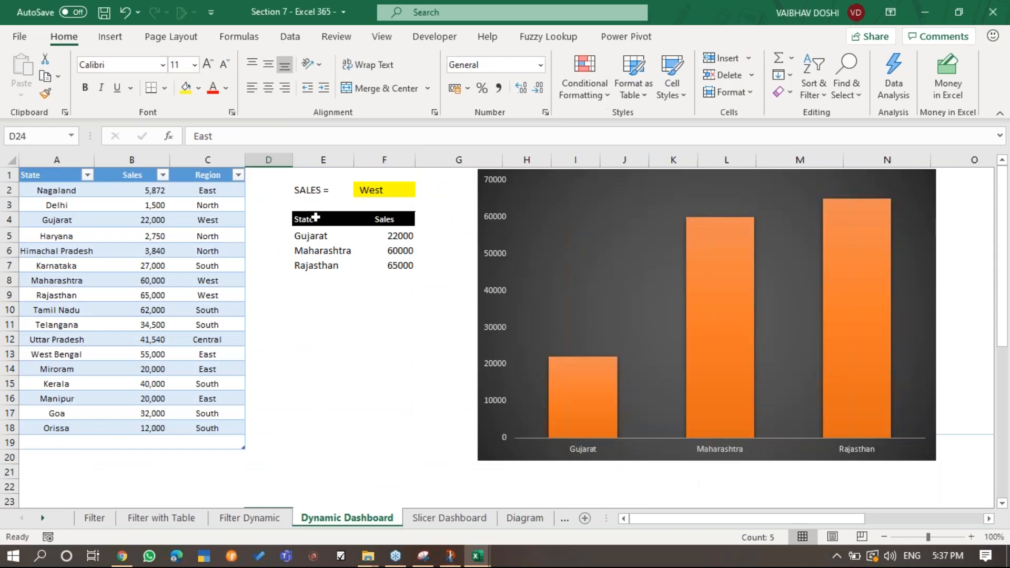
Copy the State and Sales headers from the Dynamic Dashboard sheet into F8:G8 of Book1, and select F9.
{"action": "left_click_drag", "start_coordinate": [323, 218], "coordinate": [394, 219]}
{"action": "key", "text": "ctrl+c"}
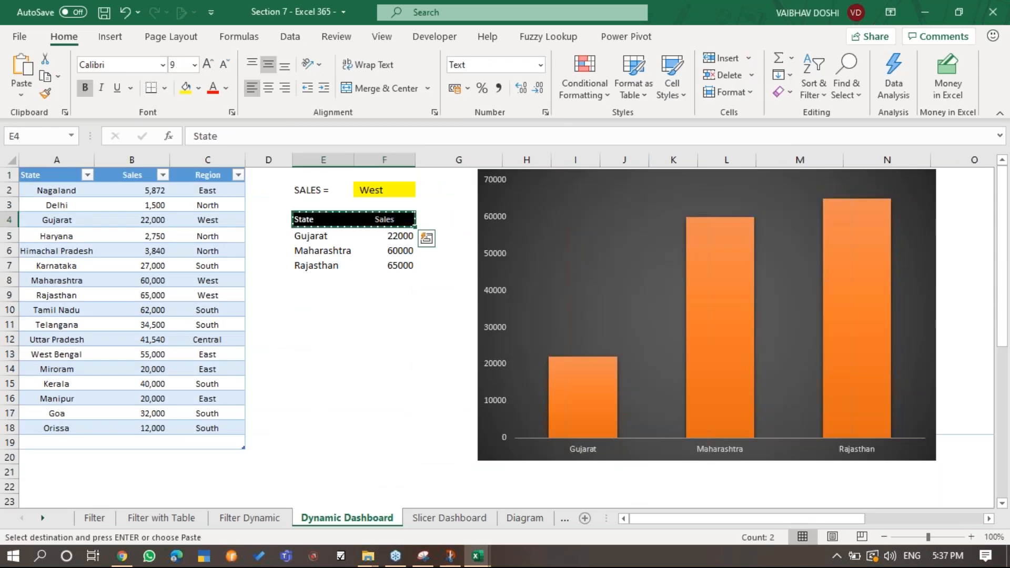
{"action": "key", "text": "alt+Tab"}
{"action": "key", "text": "ctrl+v"}
{"action": "key", "text": "Down"}
{"action": "key", "text": "Down"}
{"action": "key", "text": "Up"}
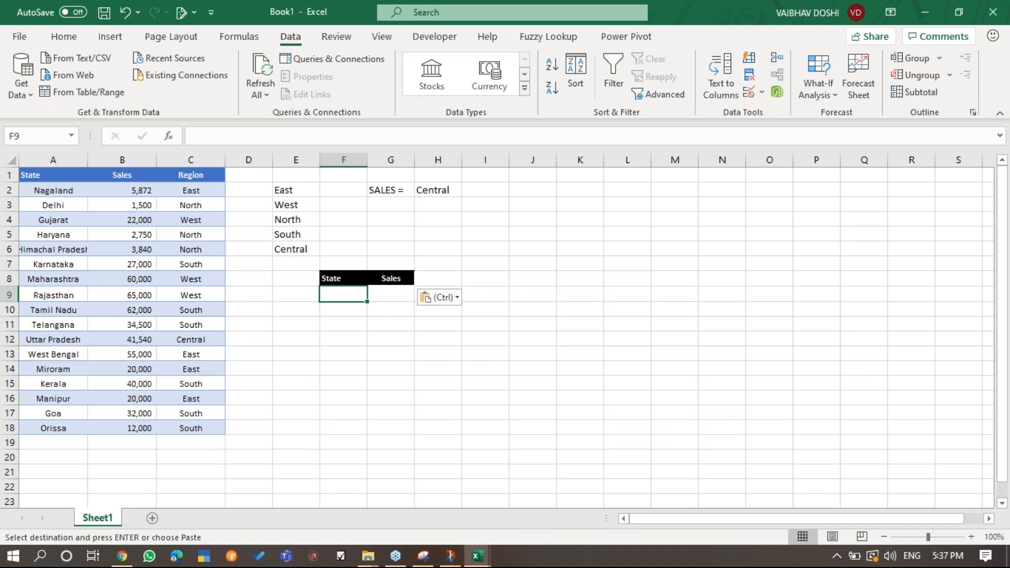
Examine the first State and Sales formulas on the Dynamic Dashboard sheet, and return to Book1.
{"action": "key", "text": "alt+Tab"}
{"action": "key", "text": "Down"}
{"action": "key", "text": "F2"}
{"action": "key", "text": "Escape"}
{"action": "key", "text": "Right"}
{"action": "key", "text": "F2"}
{"action": "key", "text": "alt+Tab"}
Enter =FILTER(A2:C18,C2:C18=H2) in F9 to list the rows of the selected region.
{"action": "type", "text": "=fil"}
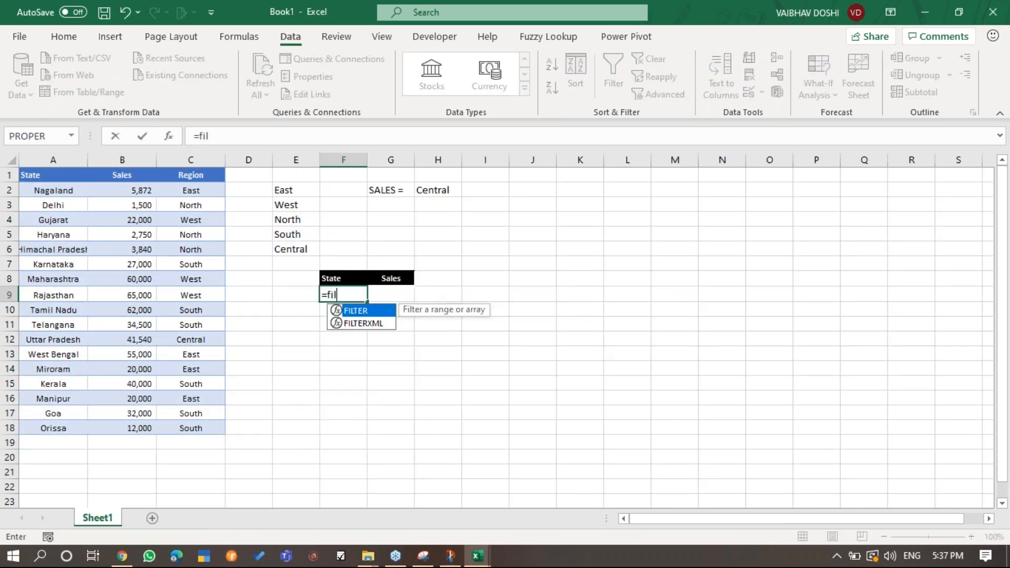
{"action": "key", "text": "Tab"}
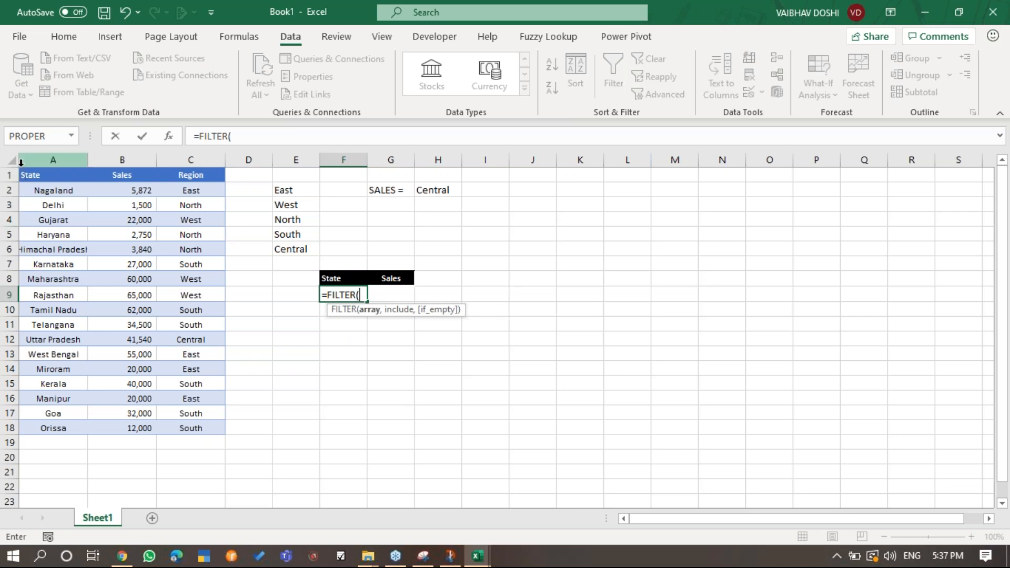
{"action": "left_click_drag", "start_coordinate": [52, 191], "coordinate": [225, 434]}
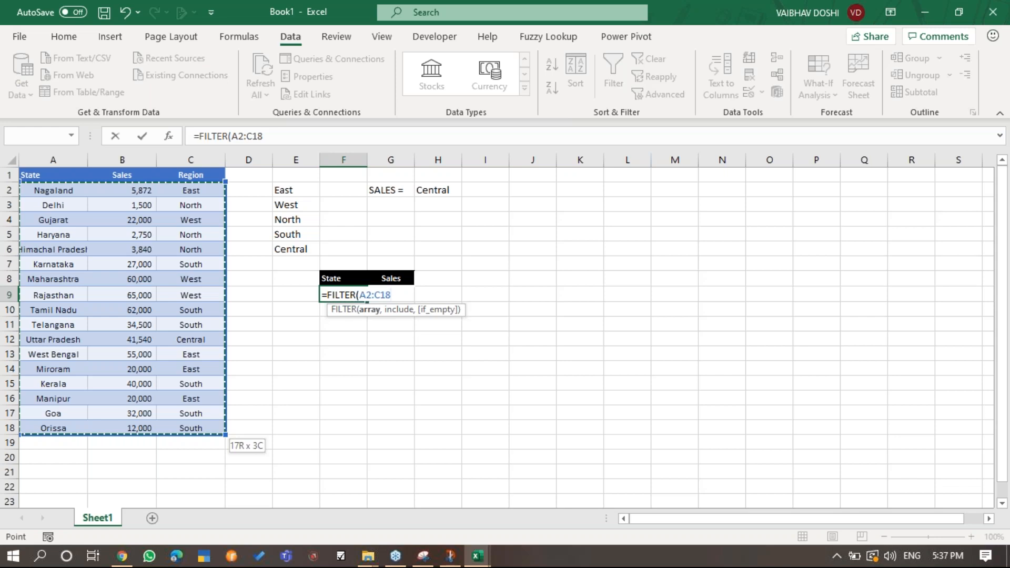
{"action": "type", "text": ","}
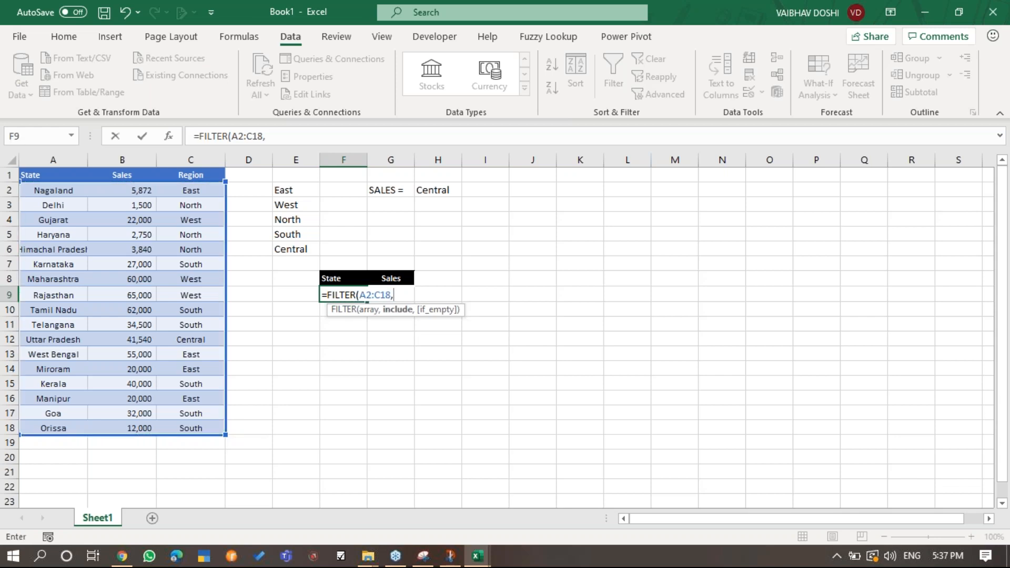
{"action": "left_click", "coordinate": [181, 188]}
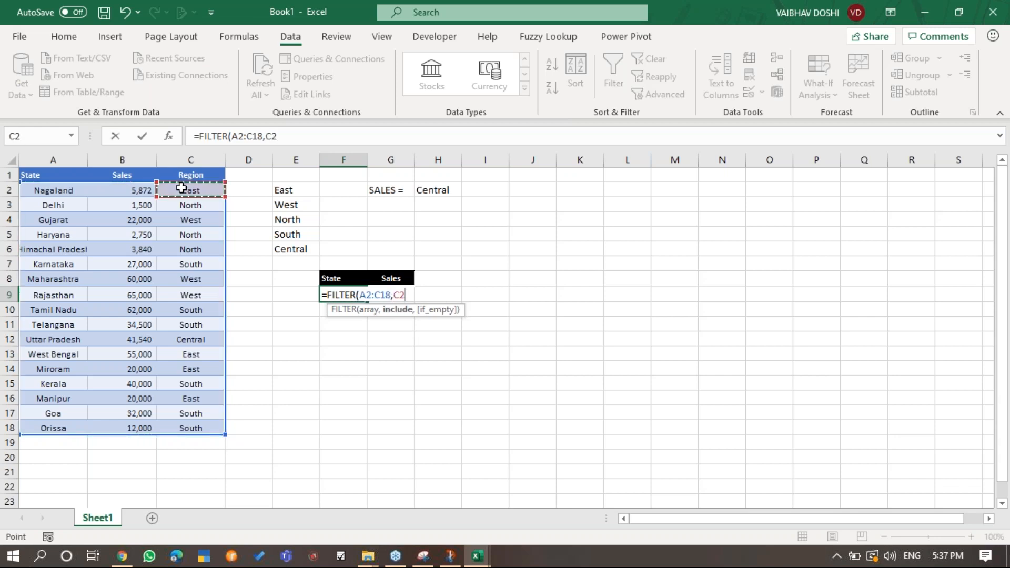
{"action": "key", "text": "ctrl+shift+Down"}
{"action": "type", "text": "="}
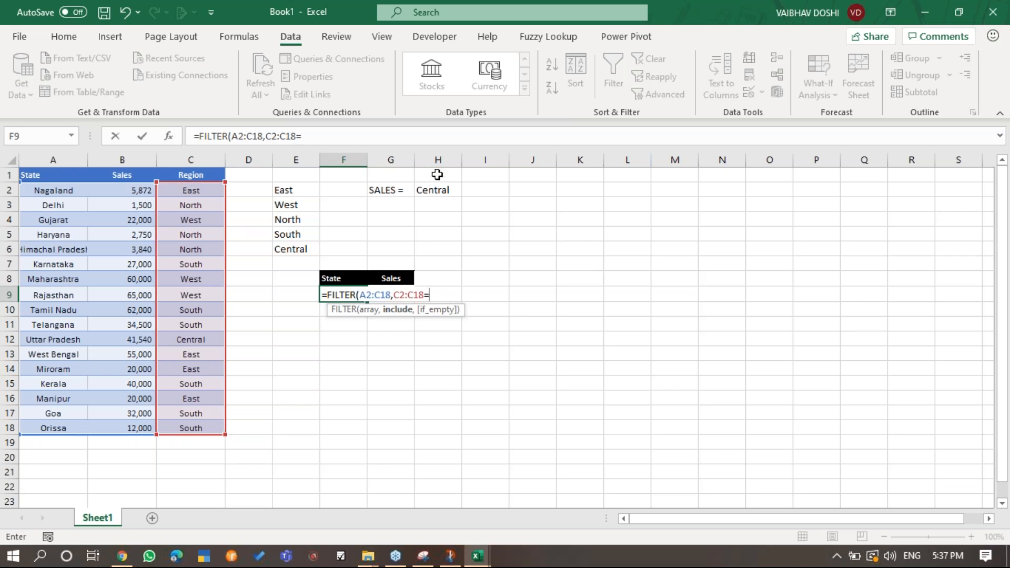
{"action": "left_click", "coordinate": [435, 190]}
{"action": "key", "text": "Return"}
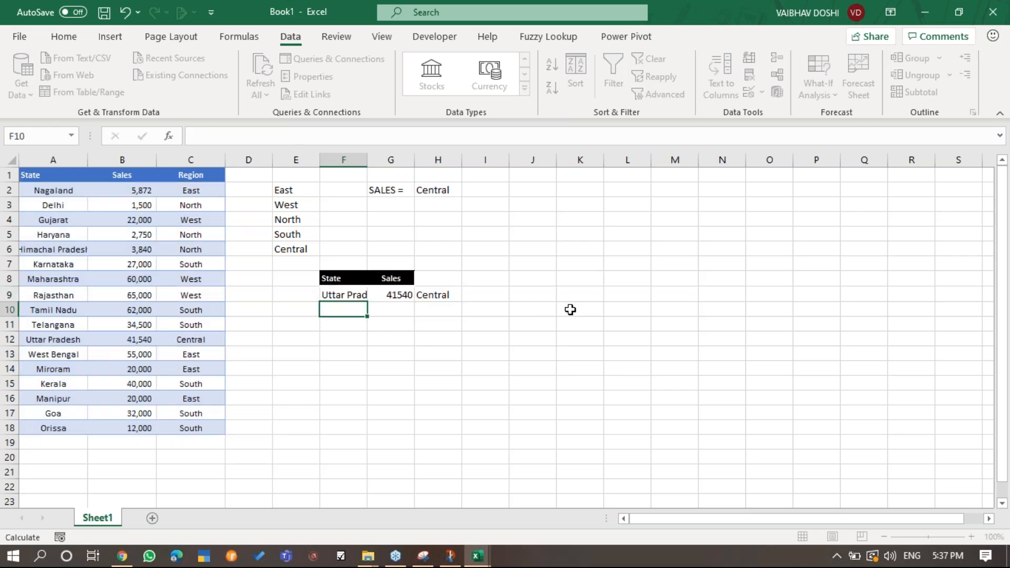
Change the array of the FILTER formula in F9 to A2:A18 so it returns only the state names.
{"action": "key", "text": "Up"}
{"action": "key", "text": "F2"}
{"action": "left_click", "coordinate": [390, 295]}
{"action": "key", "text": "BackSpace"}
{"action": "key", "text": "BackSpace"}
{"action": "key", "text": "BackSpace"}
{"action": "key", "text": "BackSpace"}
{"action": "key", "text": "BackSpace"}
{"action": "key", "text": "BackSpace"}
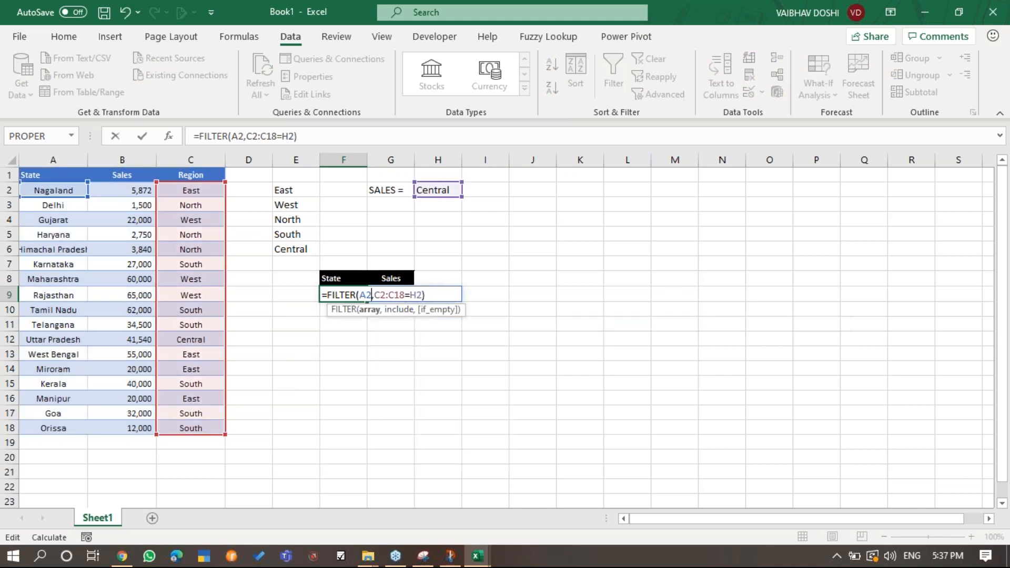
{"action": "left_click", "coordinate": [47, 188]}
{"action": "key", "text": "ctrl+shift+Down"}
{"action": "key", "text": "Return"}
{"action": "key", "text": "Up"}
{"action": "key", "text": "F2"}
{"action": "key", "text": "Escape"}
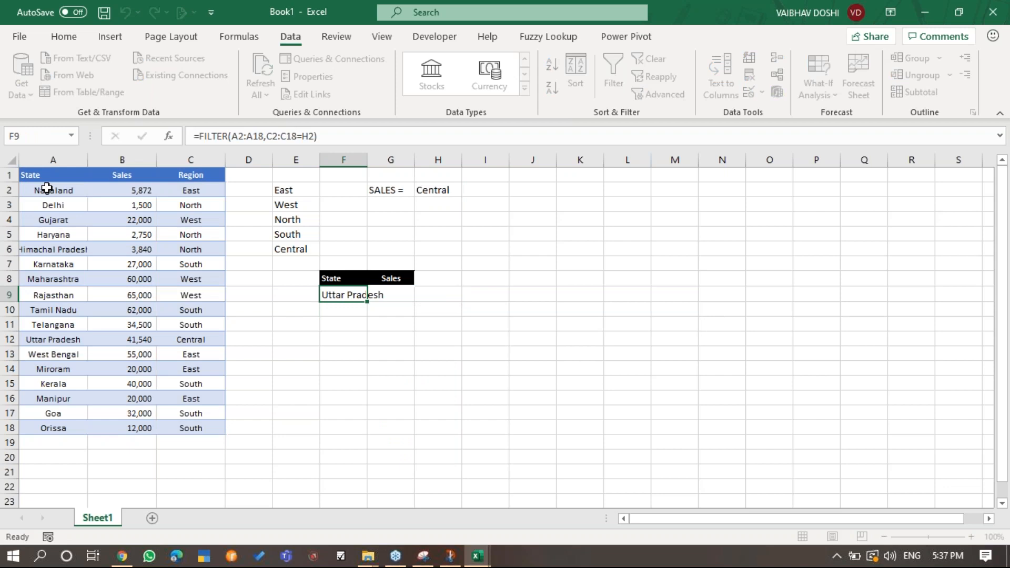
Test the filtered state list by setting the region in H2 to South, North, West and East in turn.
{"action": "key", "text": "Right"}
{"action": "key", "text": "Right"}
{"action": "key", "text": "Up"}
{"action": "key", "text": "Up"}
{"action": "key", "text": "Up"}
{"action": "key", "text": "Up"}
{"action": "key", "text": "Up"}
{"action": "key", "text": "Up"}
{"action": "key", "text": "Up"}
{"action": "key", "text": "alt+Down"}
{"action": "key", "text": "Up"}
{"action": "key", "text": "Return"}
{"action": "key", "text": "alt+Down"}
{"action": "key", "text": "Up"}
{"action": "key", "text": "Return"}
{"action": "key", "text": "alt+Down"}
{"action": "key", "text": "Up"}
{"action": "key", "text": "Return"}
{"action": "key", "text": "alt+Down"}
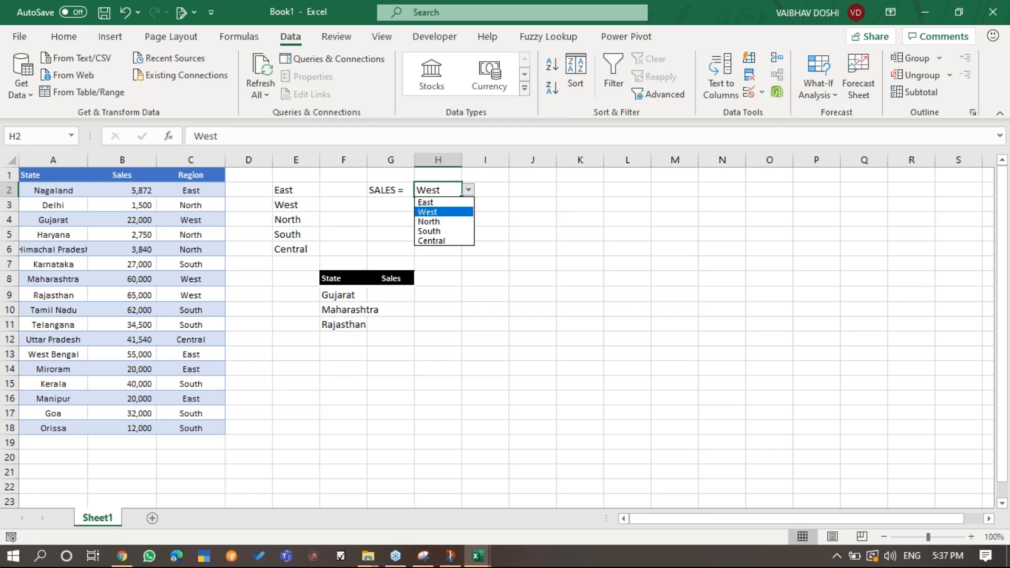
{"action": "key", "text": "Up"}
{"action": "key", "text": "Return"}
Step the region in H2 through West, North and South to Central.
{"action": "key", "text": "alt+Down"}
{"action": "key", "text": "Down"}
{"action": "key", "text": "Return"}
{"action": "key", "text": "alt+Down"}
{"action": "key", "text": "Down"}
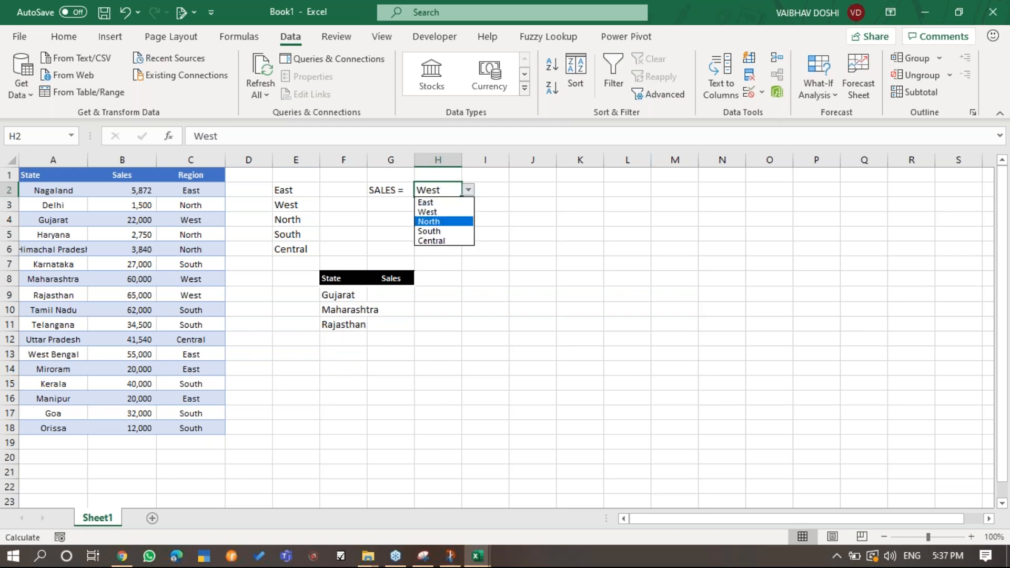
{"action": "key", "text": "Return"}
{"action": "key", "text": "alt+Down"}
{"action": "key", "text": "Down"}
{"action": "key", "text": "Return"}
{"action": "key", "text": "alt+Down"}
{"action": "key", "text": "Down"}
{"action": "key", "text": "Return"}
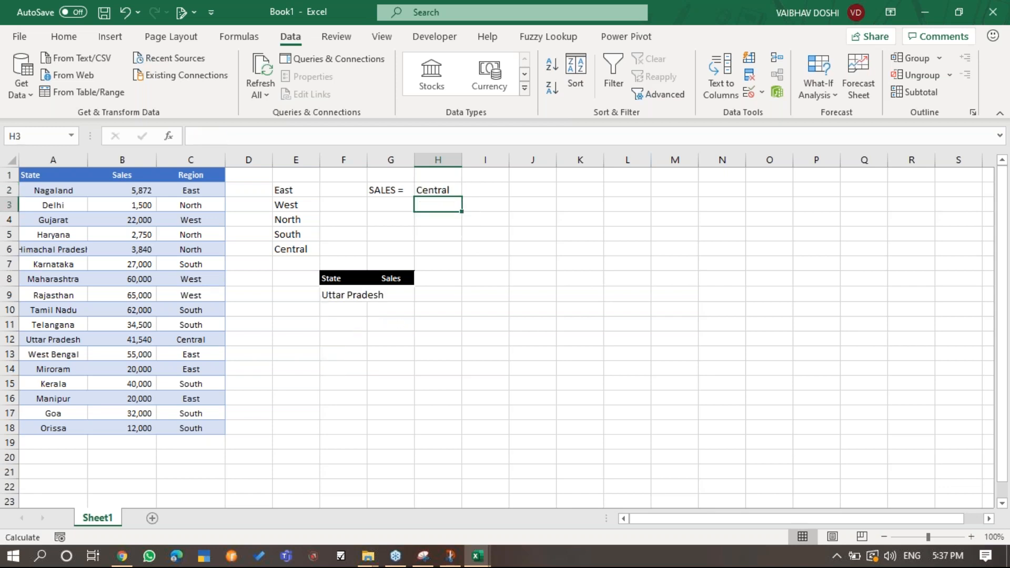
Set the region in H2 to North and select G9 under the Sales header.
{"action": "key", "text": "alt+Down"}
{"action": "key", "text": "Up"}
{"action": "key", "text": "Up"}
{"action": "key", "text": "Return"}
{"action": "key", "text": "Down"}
{"action": "key", "text": "Down"}
{"action": "key", "text": "Down"}
{"action": "key", "text": "Down"}
{"action": "key", "text": "Down"}
{"action": "key", "text": "Down"}
{"action": "key", "text": "Down"}
{"action": "key", "text": "Left"}
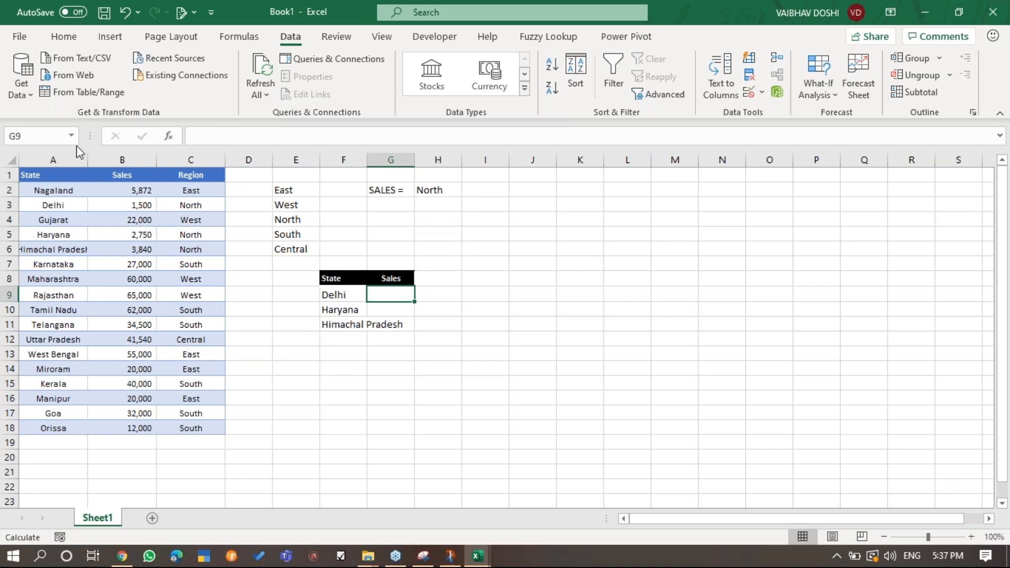
Fit column F to its state names and widen column G slightly.
{"action": "double_click", "coordinate": [367, 160]}
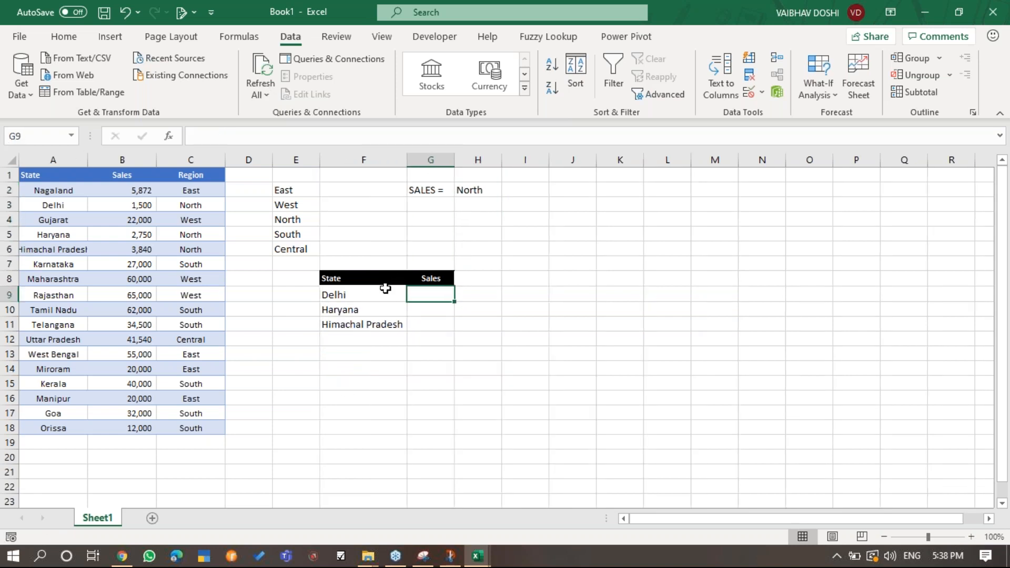
{"action": "left_click", "coordinate": [386, 291]}
{"action": "left_click_drag", "start_coordinate": [455, 157], "coordinate": [480, 156]}
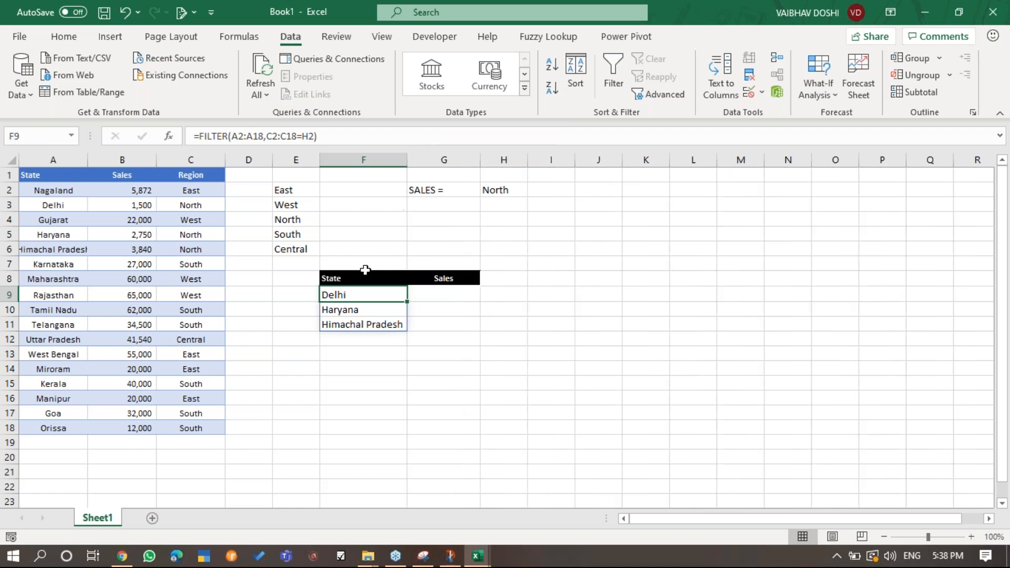
Enter =XLOOKUP(F9,A2:A18,B2:B18) in G9 to fetch the first listed state's sales.
{"action": "left_click", "coordinate": [442, 294]}
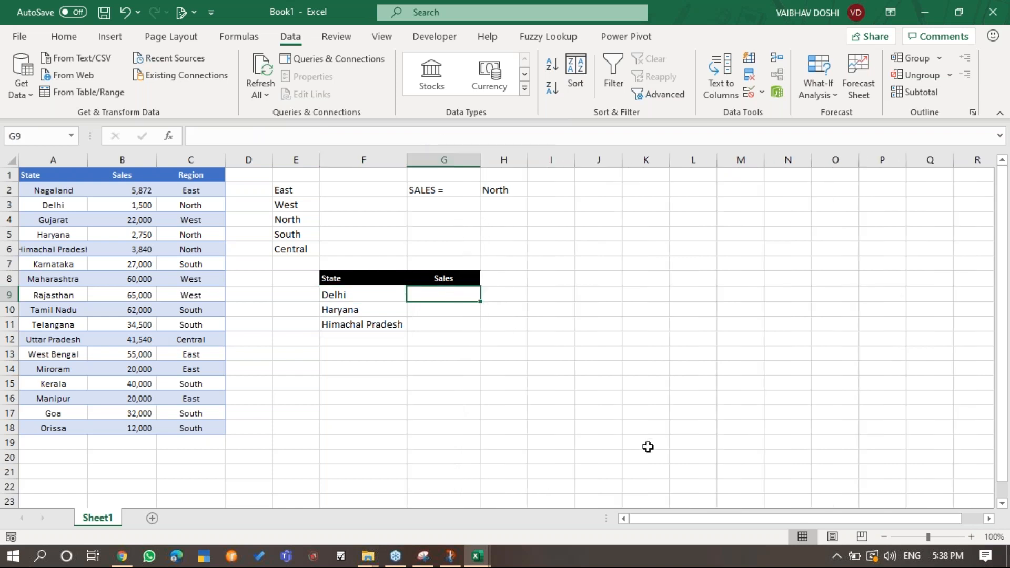
{"action": "type", "text": "=xl"}
{"action": "key", "text": "Tab"}
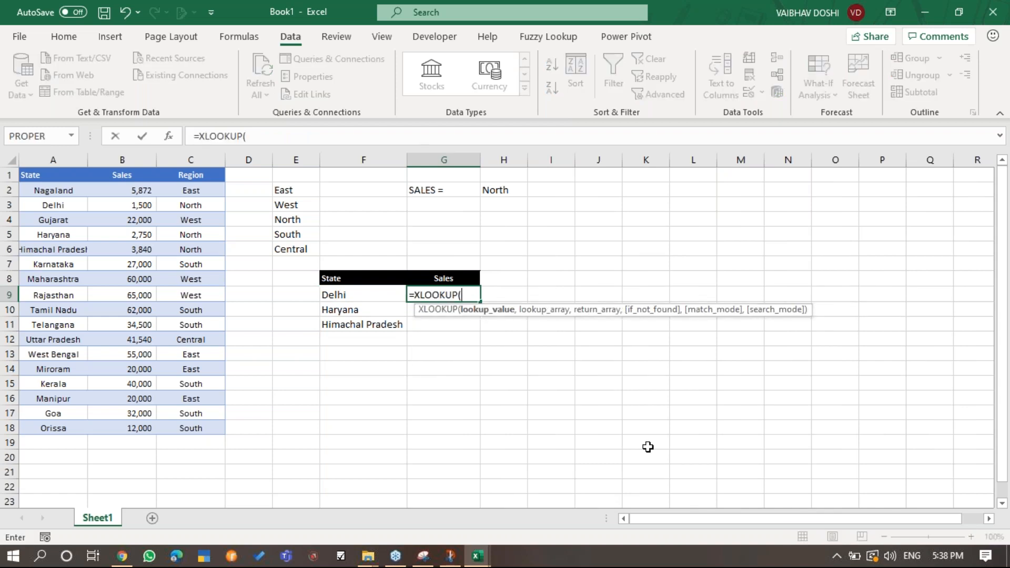
{"action": "key", "text": "Left"}
{"action": "type", "text": ","}
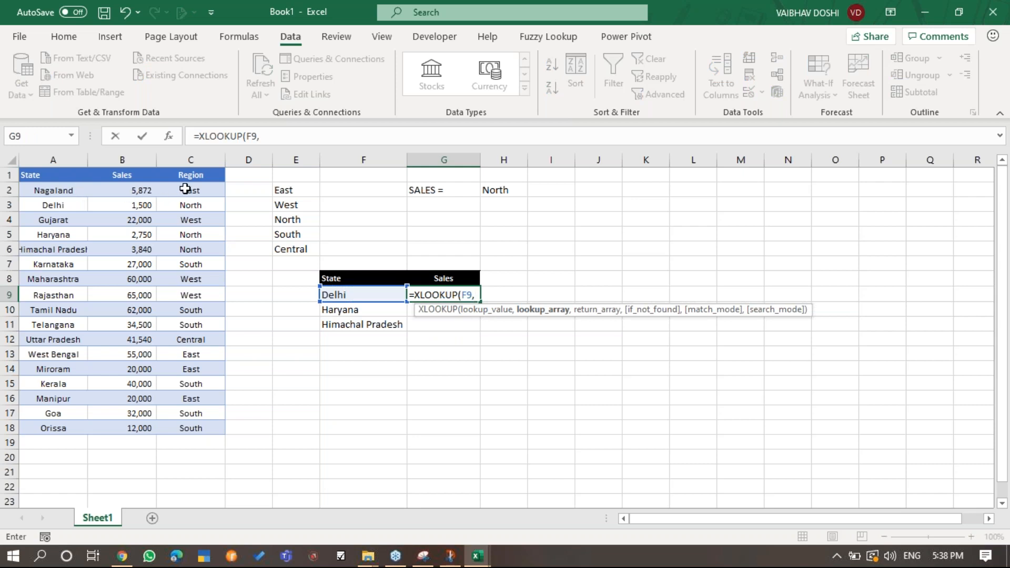
{"action": "left_click_drag", "start_coordinate": [38, 190], "coordinate": [61, 431]}
{"action": "type", "text": ","}
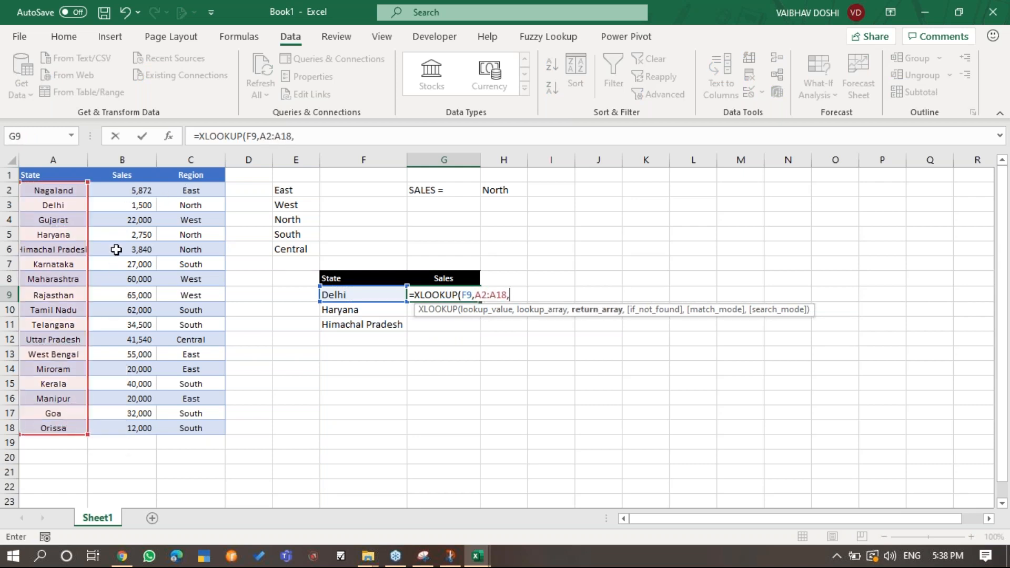
{"action": "left_click_drag", "start_coordinate": [117, 192], "coordinate": [142, 429]}
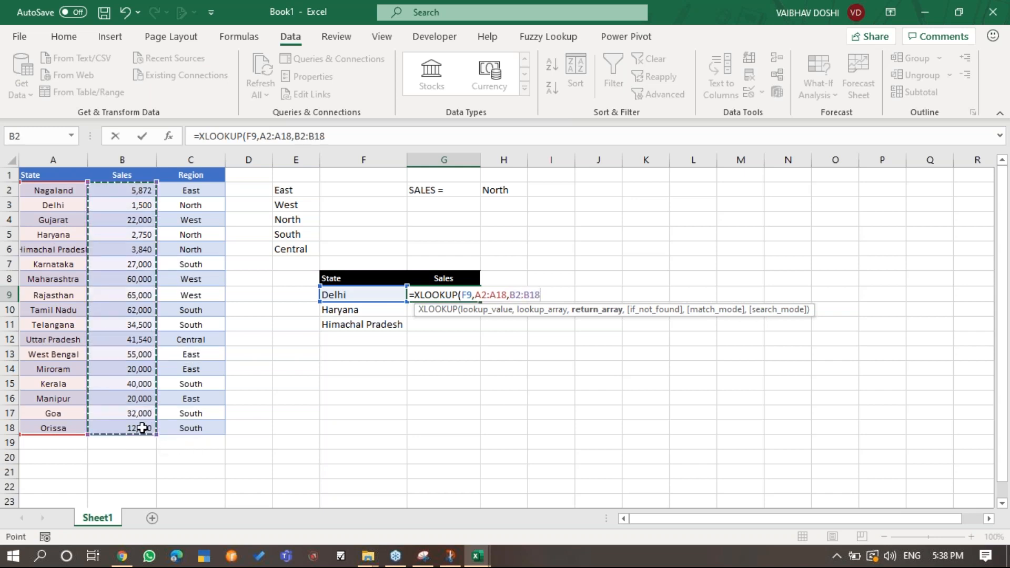
{"action": "key", "text": "Return"}
Make the lookup and return ranges in G9's XLOOKUP absolute, as $A$2:$A$18 and $B$2:$B$18.
{"action": "key", "text": "Up"}
{"action": "key", "text": "F2"}
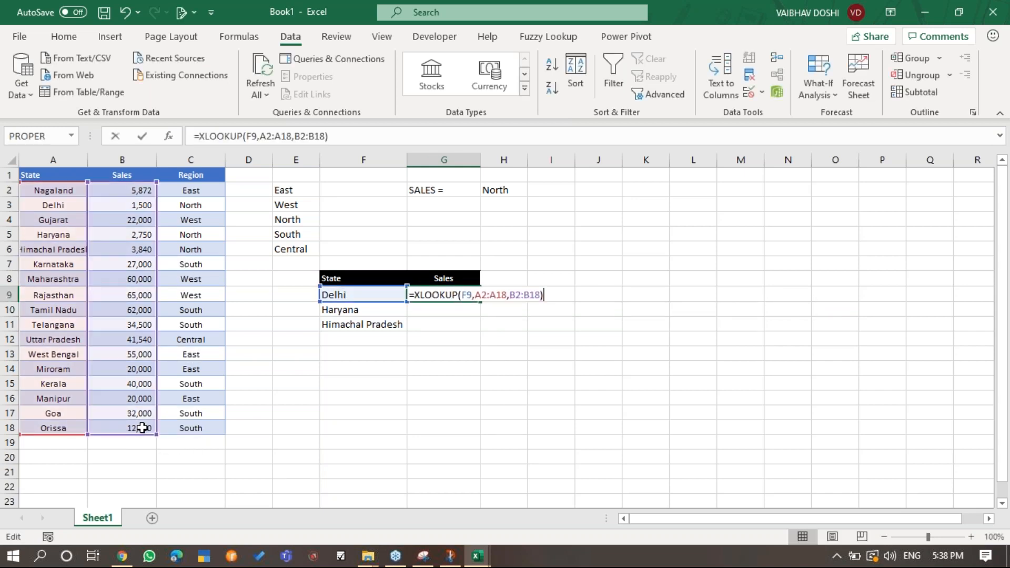
{"action": "key", "text": "Left"}
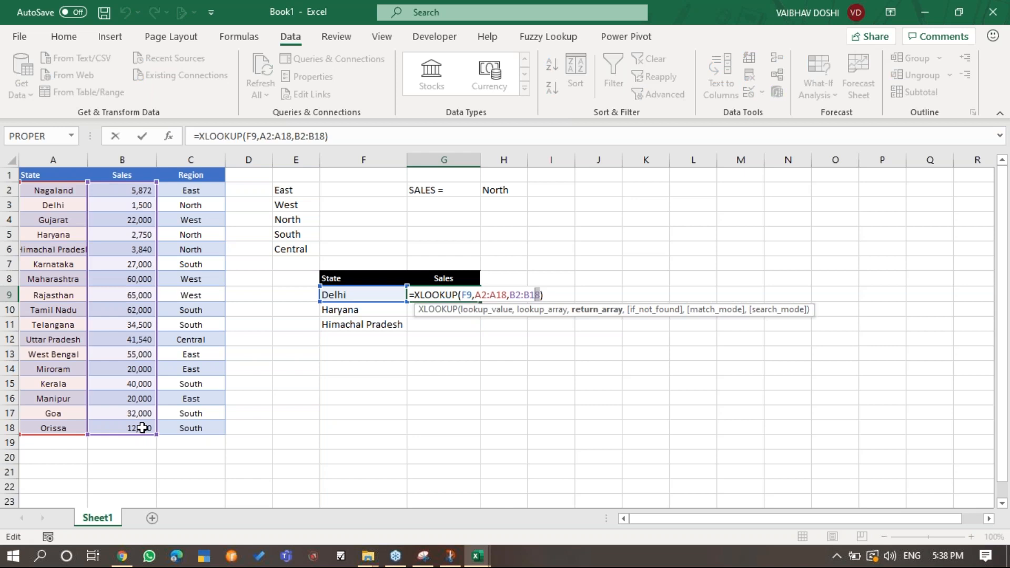
{"action": "key", "text": "shift+Left"}
{"action": "key", "text": "shift+Left"}
{"action": "key", "text": "shift+Left"}
{"action": "key", "text": "shift+Left"}
{"action": "key", "text": "shift+Left"}
{"action": "key", "text": "shift+Left"}
{"action": "key", "text": "shift+Left"}
{"action": "key", "text": "shift+Left"}
{"action": "key", "text": "shift+Left"}
{"action": "key", "text": "F4"}
{"action": "key", "text": "Return"}
{"action": "key", "text": "Up"}
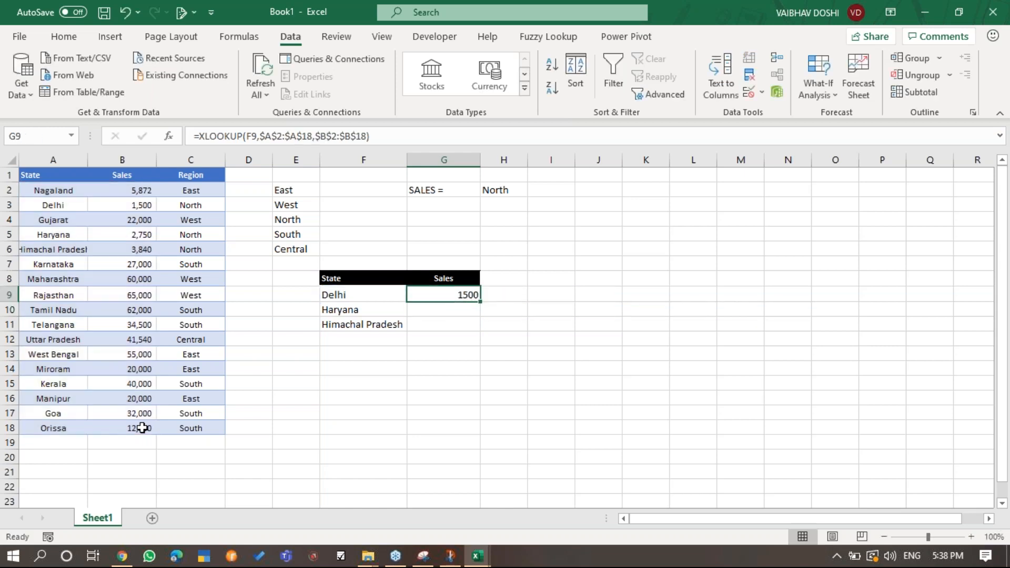
Copy the XLOOKUP formula from G9 down to G11 and inspect the copied formulas.
{"action": "key", "text": "ctrl+c"}
{"action": "key", "text": "shift+Down"}
{"action": "key", "text": "shift+Down"}
{"action": "key", "text": "ctrl+v"}
{"action": "key", "text": "Down"}
{"action": "key", "text": "Up"}
{"action": "key", "text": "F2"}
{"action": "key", "text": "Escape"}
{"action": "key", "text": "Down"}
{"action": "key", "text": "F2"}
{"action": "key", "text": "Escape"}
Test the sales lookup by setting the region in H2 to West, ending with East.
{"action": "left_click", "coordinate": [504, 190]}
{"action": "left_click", "coordinate": [534, 190]}
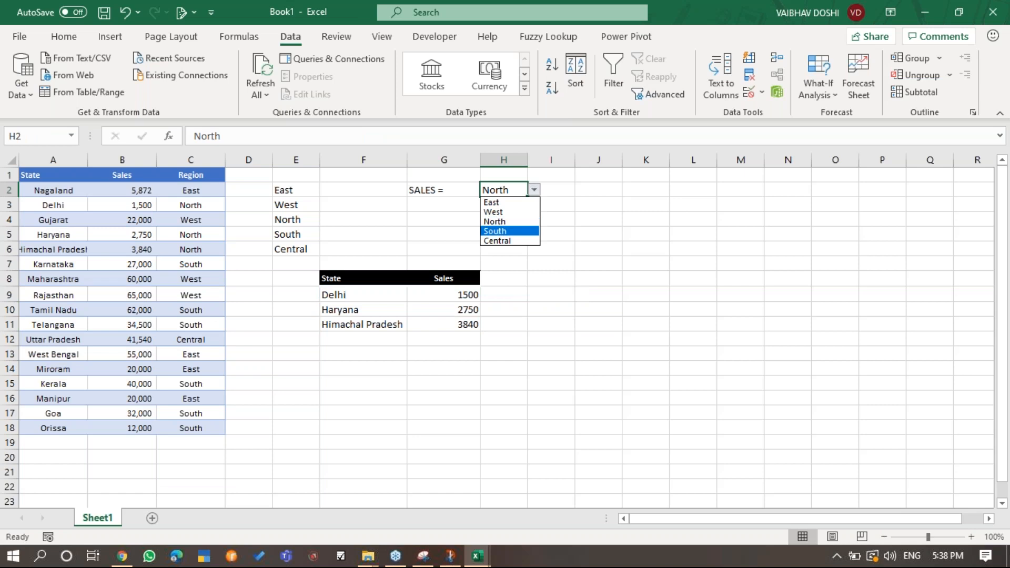
{"action": "left_click", "coordinate": [495, 212]}
{"action": "left_click", "coordinate": [534, 190]}
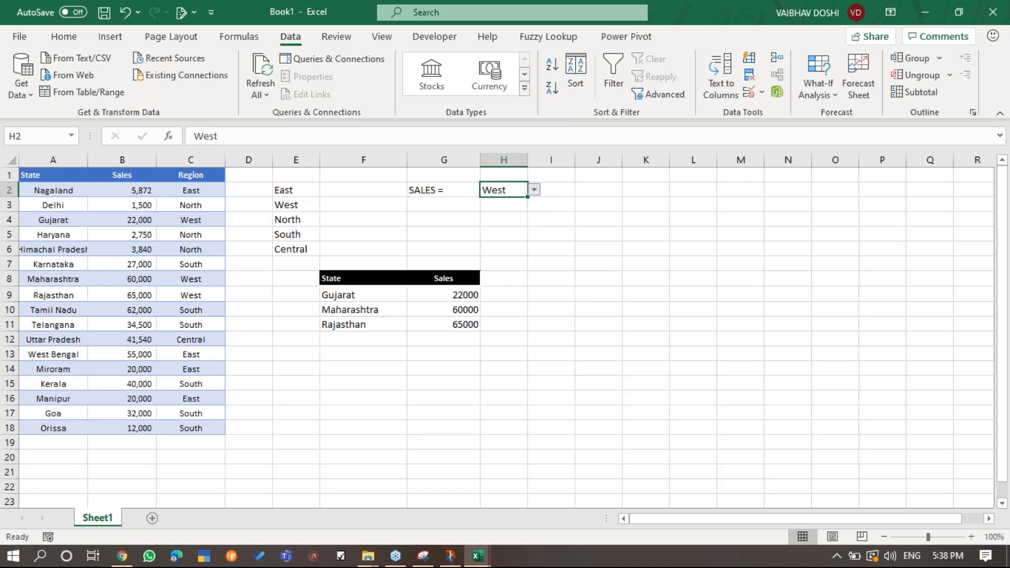
{"action": "left_click", "coordinate": [497, 202]}
Select the blank Sales cell G12 beside the fourth listed state.
{"action": "key", "text": "Down"}
{"action": "key", "text": "Down"}
{"action": "key", "text": "Down"}
{"action": "key", "text": "Down"}
{"action": "key", "text": "Down"}
{"action": "key", "text": "Down"}
{"action": "key", "text": "Down"}
{"action": "key", "text": "Down"}
{"action": "key", "text": "Down"}
{"action": "key", "text": "Down"}
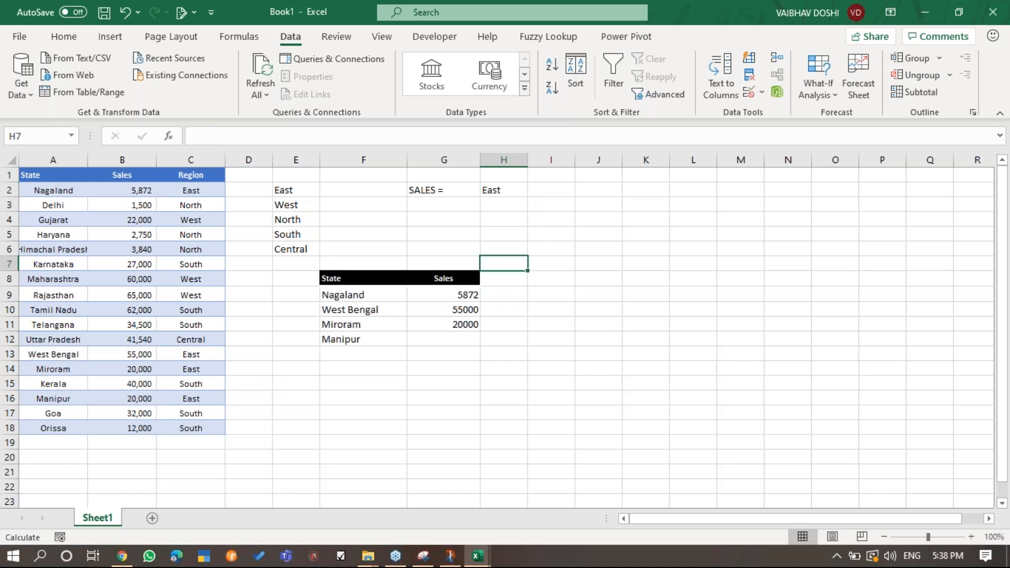
{"action": "key", "text": "Left"}
{"action": "key", "text": "Left"}
{"action": "key", "text": "Right"}
{"action": "key", "text": "Left"}
{"action": "key", "text": "Right"}
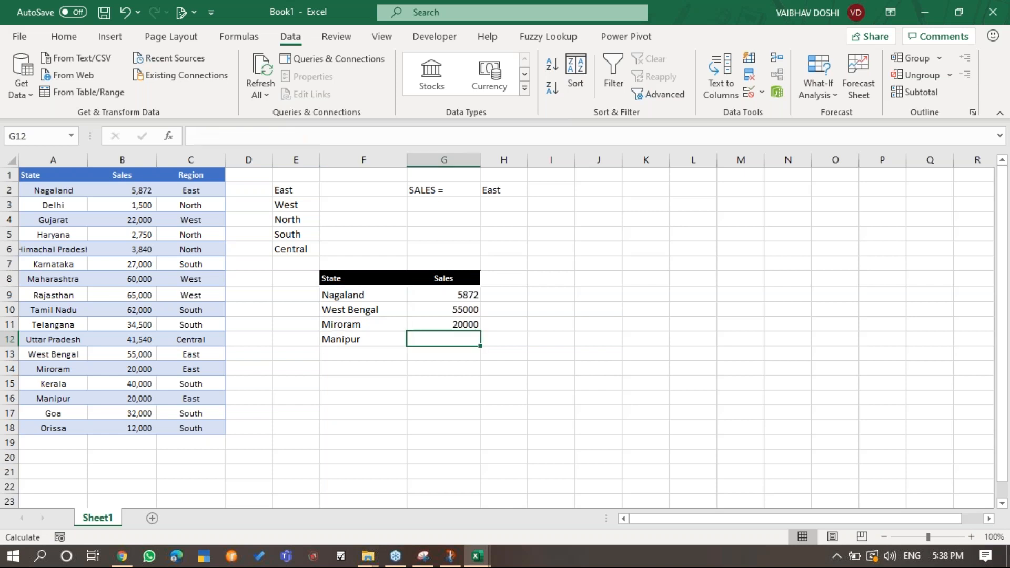
Test the partly filled sales column by setting the region in H2 to Central.
{"action": "key", "text": "Right"}
{"action": "key", "text": "ctrl+Up"}
{"action": "key", "text": "alt+Down"}
{"action": "key", "text": "Down"}
{"action": "key", "text": "Down"}
{"action": "key", "text": "Down"}
{"action": "key", "text": "Down"}
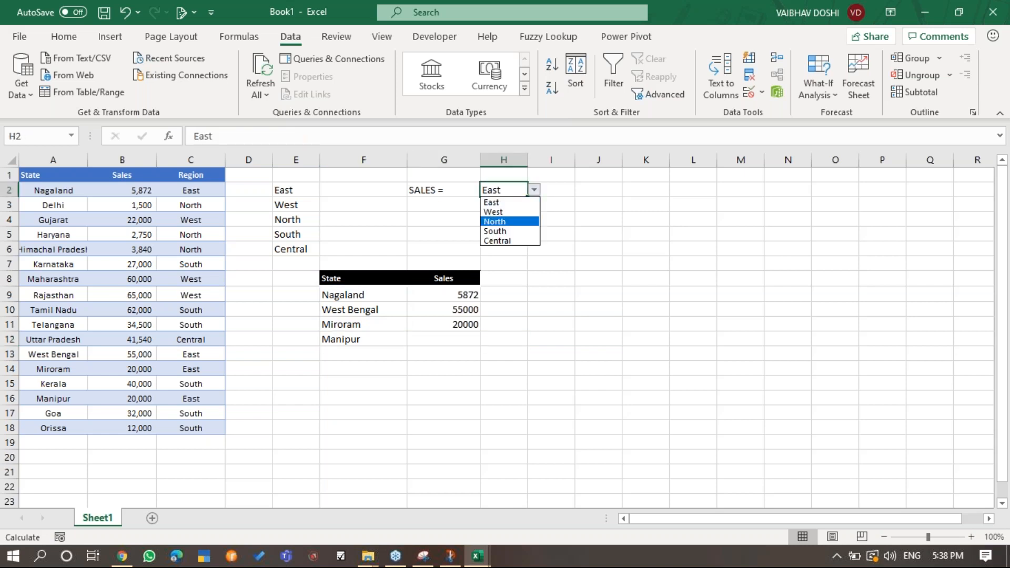
{"action": "key", "text": "Return"}
Set the region in H2 to South to check the lookup against a longer state list.
{"action": "key", "text": "alt+Down"}
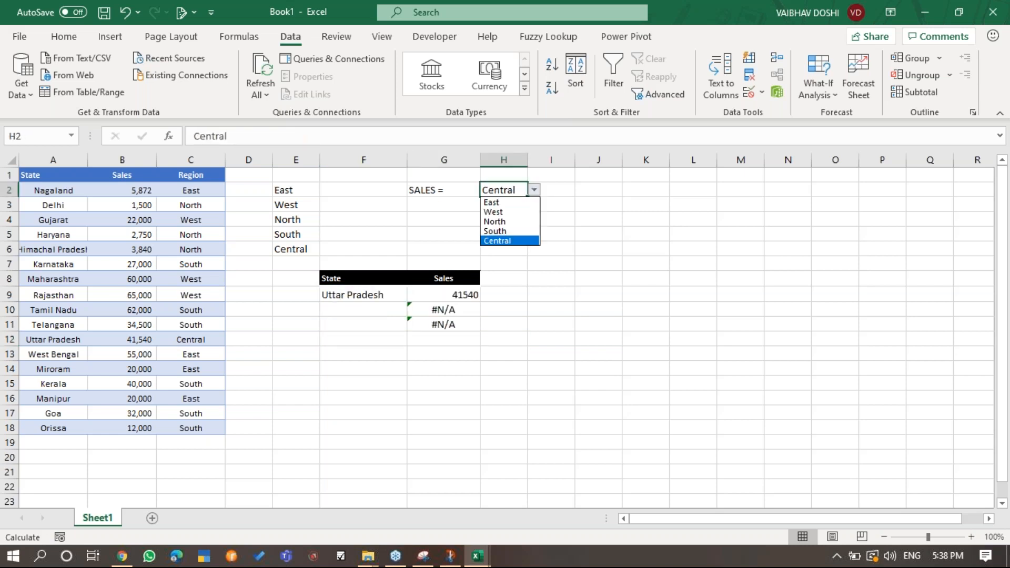
{"action": "key", "text": "Escape"}
{"action": "key", "text": "alt+Down"}
{"action": "key", "text": "Up"}
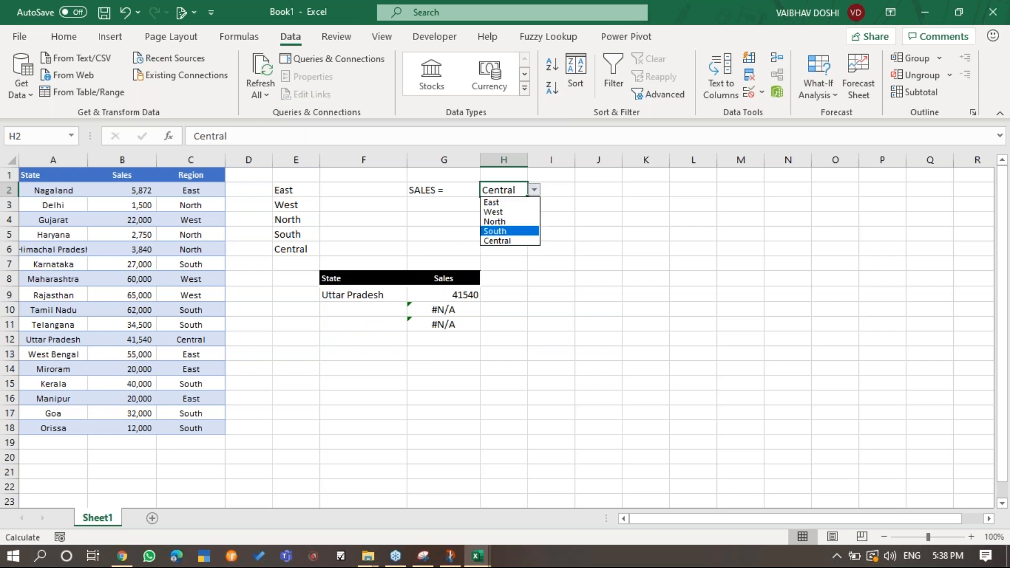
{"action": "key", "text": "Return"}
{"action": "key", "text": "alt+Down"}
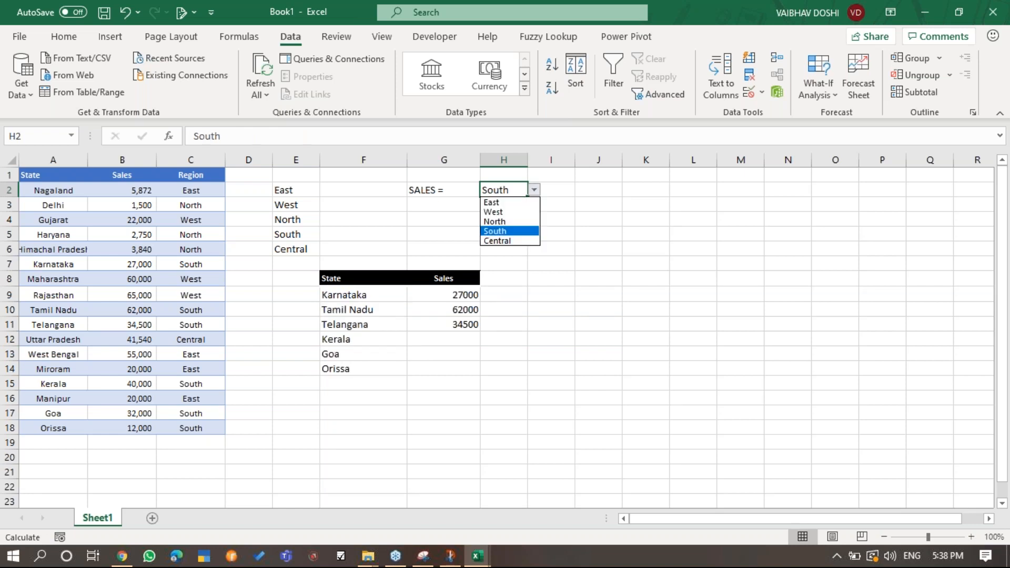
{"action": "key", "text": "Return"}
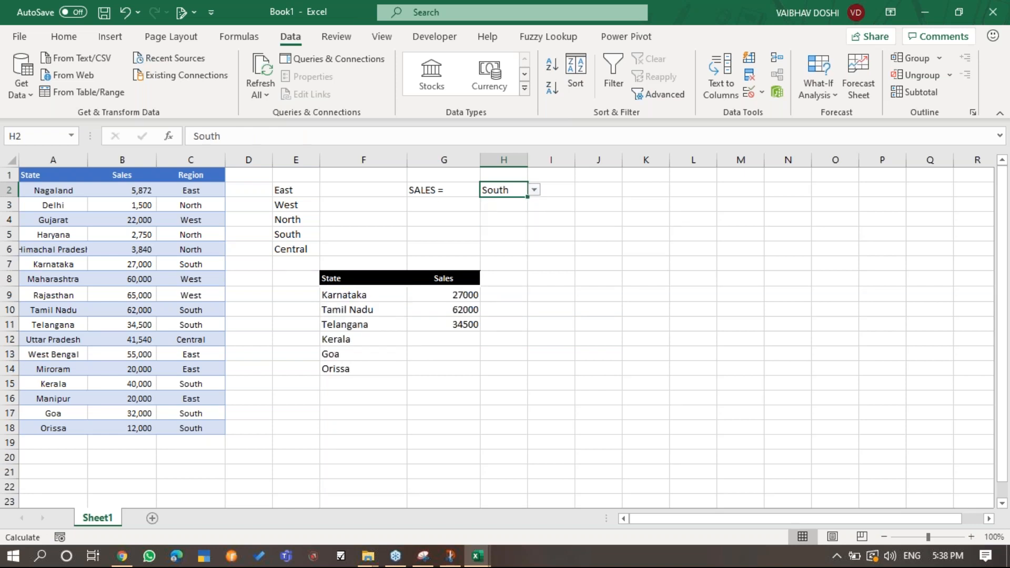
Delete the copied XLOOKUP formulas from G10:G11, keeping only the one in G9.
{"action": "key", "text": "Down"}
{"action": "key", "text": "Down"}
{"action": "key", "text": "Down"}
{"action": "key", "text": "Down"}
{"action": "key", "text": "Down"}
{"action": "key", "text": "Down"}
{"action": "key", "text": "Down"}
{"action": "key", "text": "Left"}
{"action": "key", "text": "Down"}
{"action": "key", "text": "Up"}
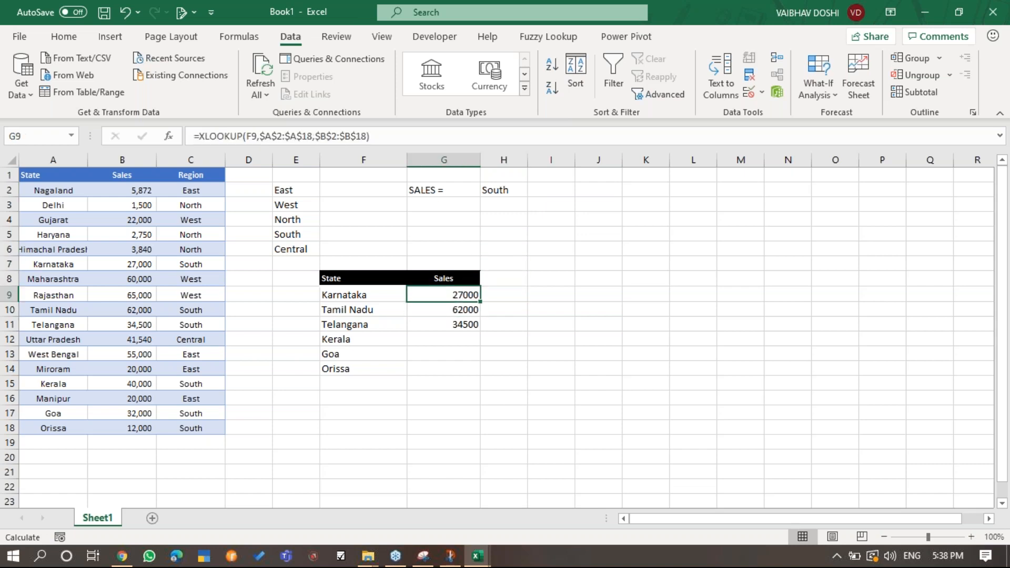
{"action": "key", "text": "Down"}
{"action": "key", "text": "shift+Down"}
{"action": "key", "text": "Delete"}
{"action": "key", "text": "shift+Up"}
Change the lookup value in G9's XLOOKUP to the spill reference F9#.
{"action": "key", "text": "Up"}
{"action": "key", "text": "F2"}
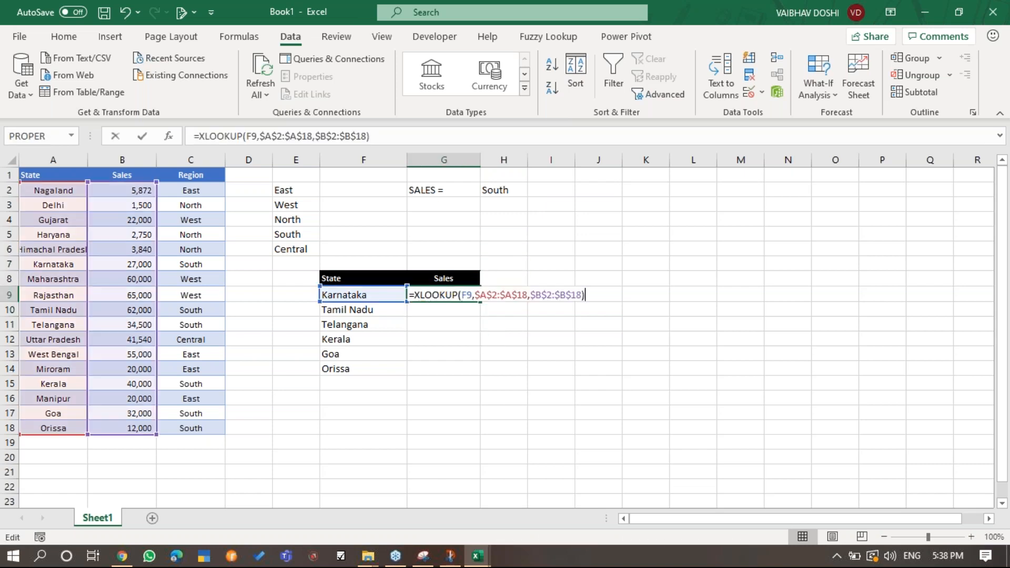
{"action": "key", "text": "Left"}
{"action": "key", "text": "Left"}
{"action": "key", "text": "Left"}
{"action": "key", "text": "Left"}
{"action": "key", "text": "Left"}
{"action": "key", "text": "Left"}
{"action": "key", "text": "Left"}
{"action": "key", "text": "Left"}
{"action": "key", "text": "Left"}
{"action": "key", "text": "Left"}
{"action": "key", "text": "Left"}
{"action": "key", "text": "Left"}
{"action": "key", "text": "Left"}
{"action": "key", "text": "Left"}
{"action": "key", "text": "Left"}
{"action": "key", "text": "Left"}
{"action": "key", "text": "Left"}
{"action": "key", "text": "Left"}
{"action": "key", "text": "Left"}
{"action": "key", "text": "Left"}
{"action": "key", "text": "Left"}
{"action": "key", "text": "Left"}
{"action": "key", "text": "Left"}
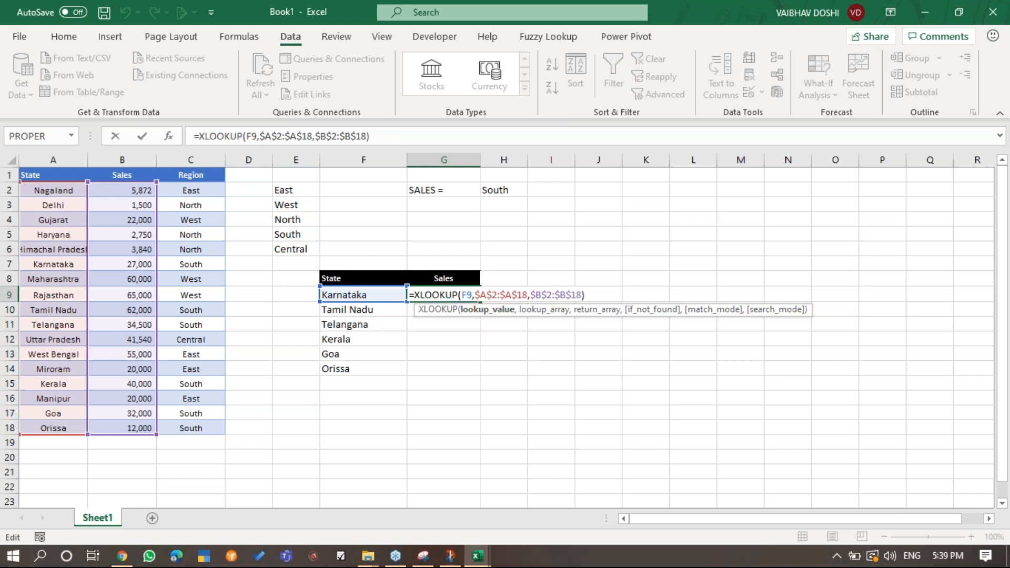
{"action": "type", "text": "#"}
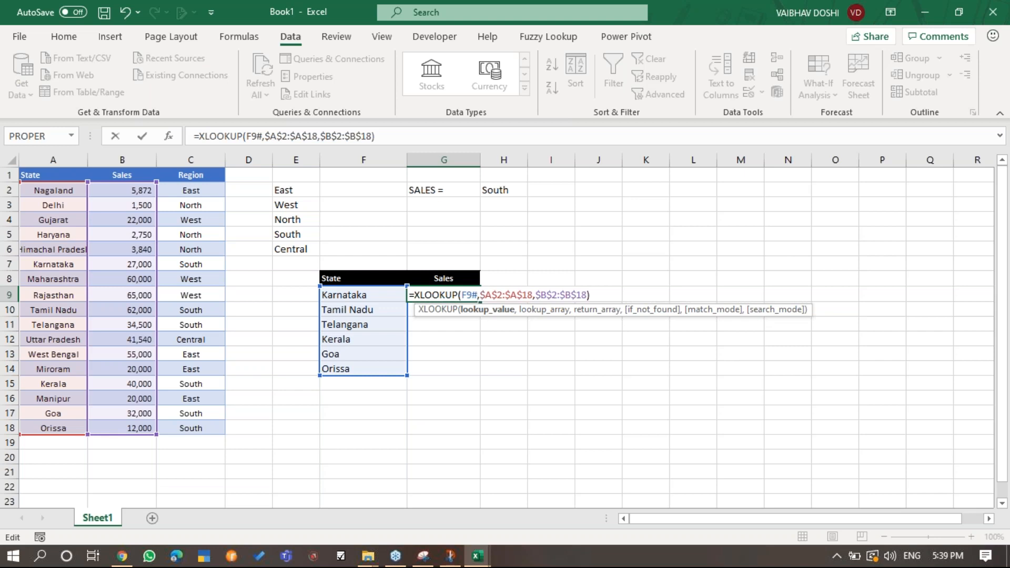
{"action": "key", "text": "Return"}
Test the spilling sales lookup by setting the region in H2 to North, West and East in turn.
{"action": "key", "text": "Right"}
{"action": "key", "text": "ctrl+Up"}
{"action": "key", "text": "alt+Down"}
{"action": "key", "text": "Up"}
{"action": "key", "text": "Return"}
{"action": "key", "text": "alt+Down"}
{"action": "key", "text": "Up"}
{"action": "key", "text": "Return"}
{"action": "key", "text": "alt+Down"}
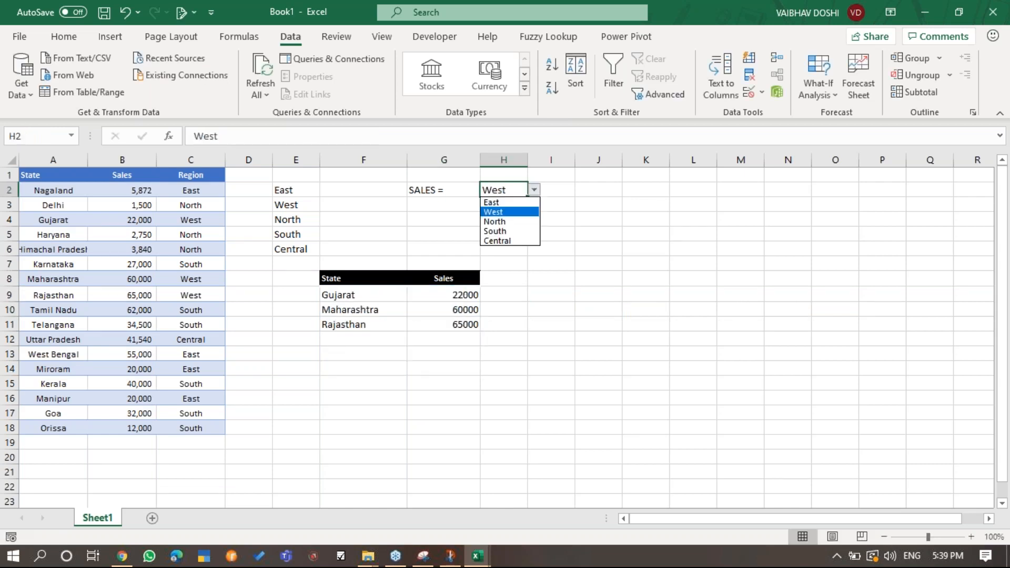
{"action": "key", "text": "Up"}
{"action": "key", "text": "Return"}
Try the spilling lookup with the region in H2 set to Central, followed by South.
{"action": "key", "text": "alt+Down"}
{"action": "key", "text": "Down"}
{"action": "key", "text": "Down"}
{"action": "key", "text": "Down"}
{"action": "key", "text": "Down"}
{"action": "key", "text": "Return"}
{"action": "key", "text": "alt+Down"}
{"action": "key", "text": "Up"}
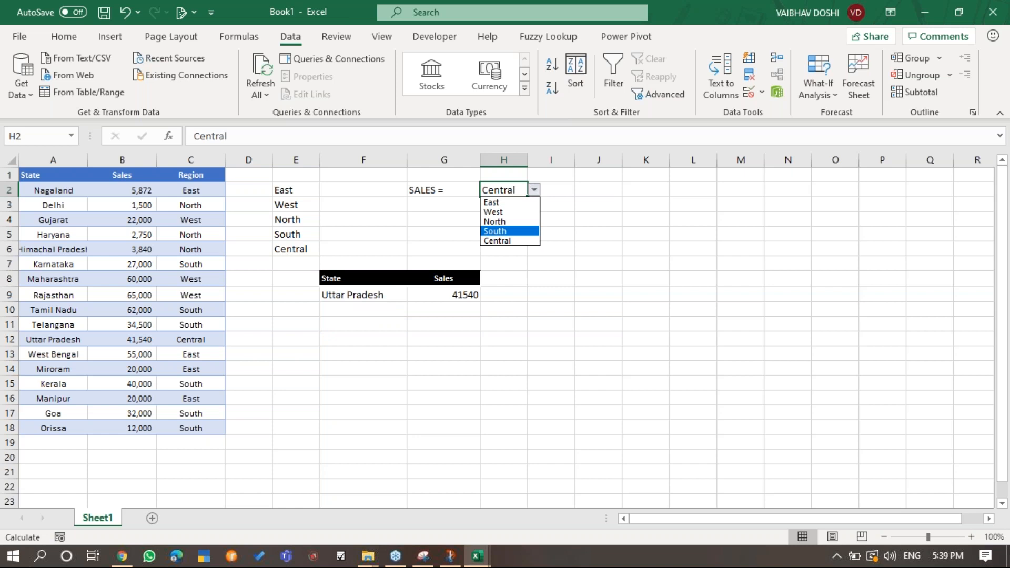
{"action": "key", "text": "Return"}
Cycle the region in H2 back through North, West and East to recheck the spilled sales.
{"action": "key", "text": "alt+Down"}
{"action": "key", "text": "Up"}
{"action": "key", "text": "Return"}
{"action": "key", "text": "alt+Down"}
{"action": "key", "text": "Up"}
{"action": "key", "text": "Return"}
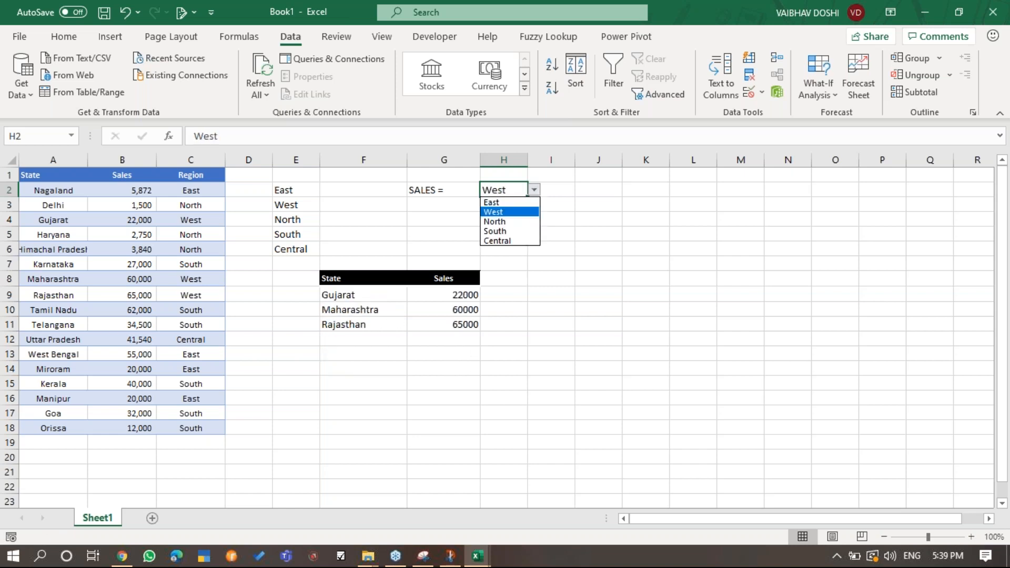
{"action": "key", "text": "alt+Down"}
{"action": "key", "text": "Up"}
{"action": "key", "text": "Return"}
Set the region in H2 to North and finish the lookup test on South.
{"action": "key", "text": "alt+Down"}
{"action": "key", "text": "Down"}
{"action": "key", "text": "Down"}
{"action": "key", "text": "Return"}
{"action": "key", "text": "alt+Down"}
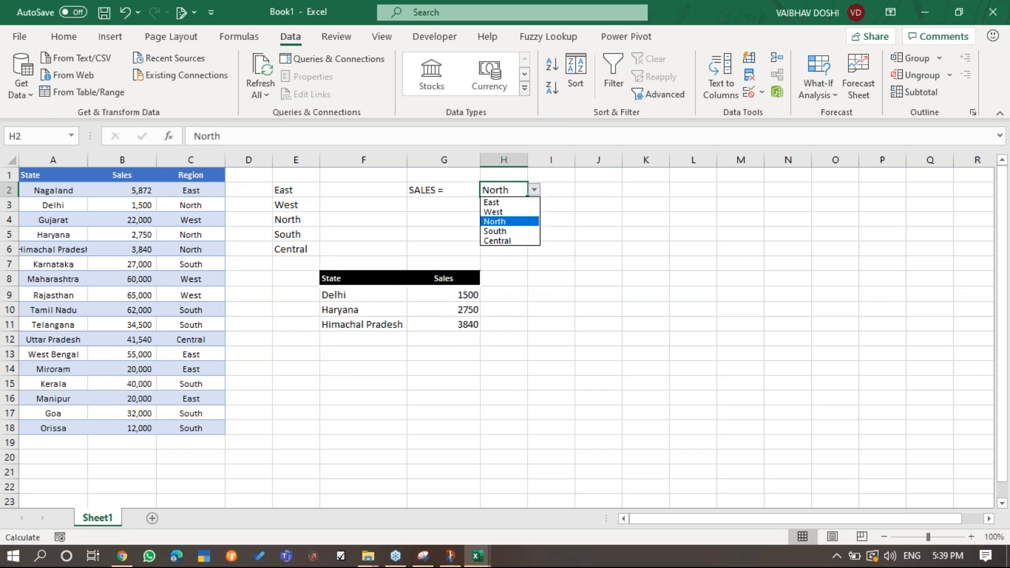
{"action": "key", "text": "Down"}
{"action": "key", "text": "Return"}
Examine the XLOOKUP formula in G9 and its spill range.
{"action": "key", "text": "Down"}
{"action": "key", "text": "Down"}
{"action": "key", "text": "Down"}
{"action": "key", "text": "Down"}
{"action": "key", "text": "Down"}
{"action": "key", "text": "Down"}
{"action": "key", "text": "Down"}
{"action": "key", "text": "Left"}
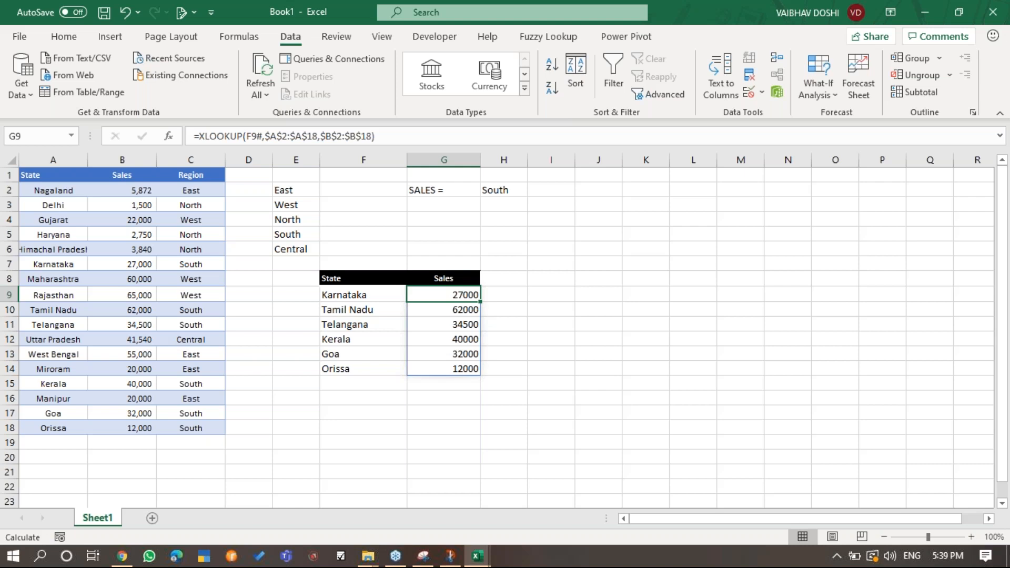
Insert a default column chart from the State and Sales range F8:G14 and move it beside the table.
{"action": "left_click", "coordinate": [363, 278]}
{"action": "key", "text": "ctrl+shift+Right"}
{"action": "key", "text": "ctrl+shift+Down"}
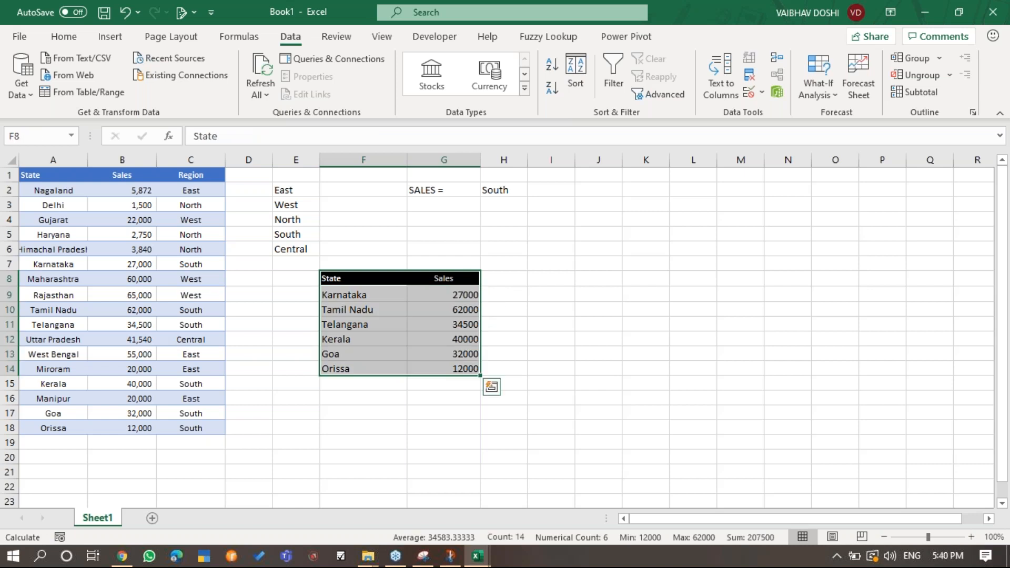
{"action": "key", "text": "alt+F1"}
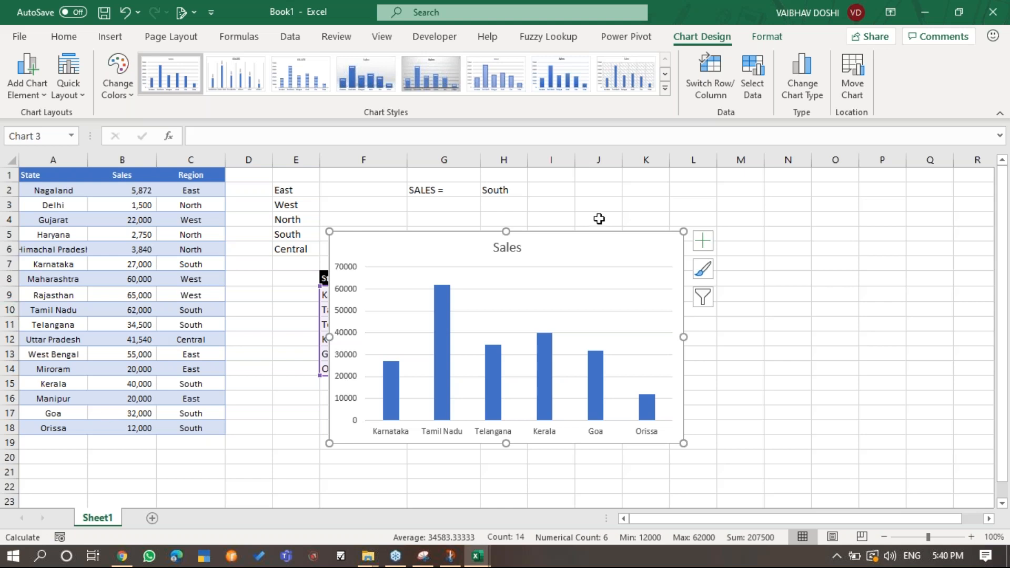
{"action": "left_click_drag", "start_coordinate": [636, 236], "coordinate": [786, 206]}
Enter the note "ALT + F1" in cell F17 below the sales table.
{"action": "left_click", "coordinate": [337, 416]}
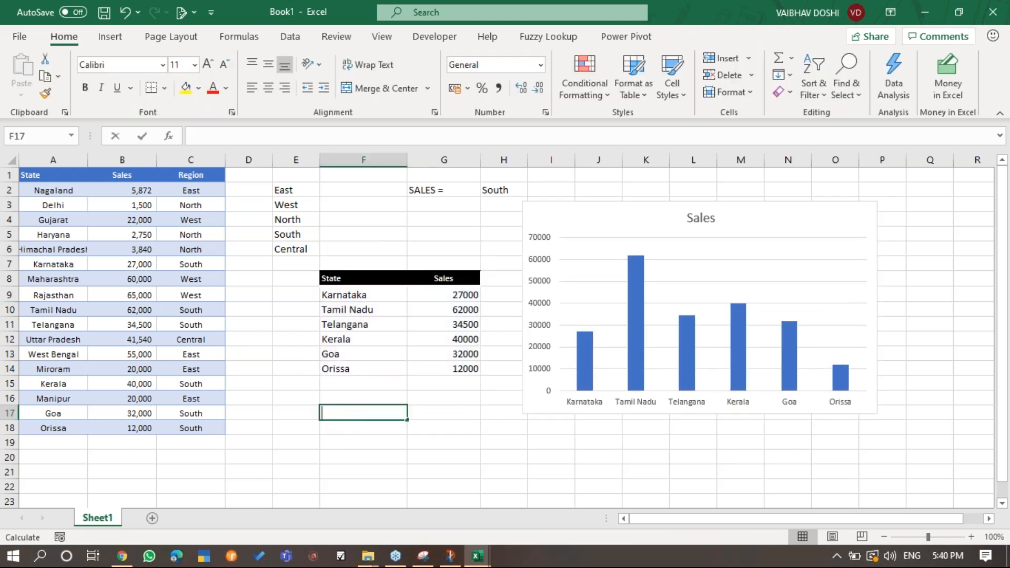
{"action": "type", "text": "ALT + F1"}
{"action": "key", "text": "Return"}
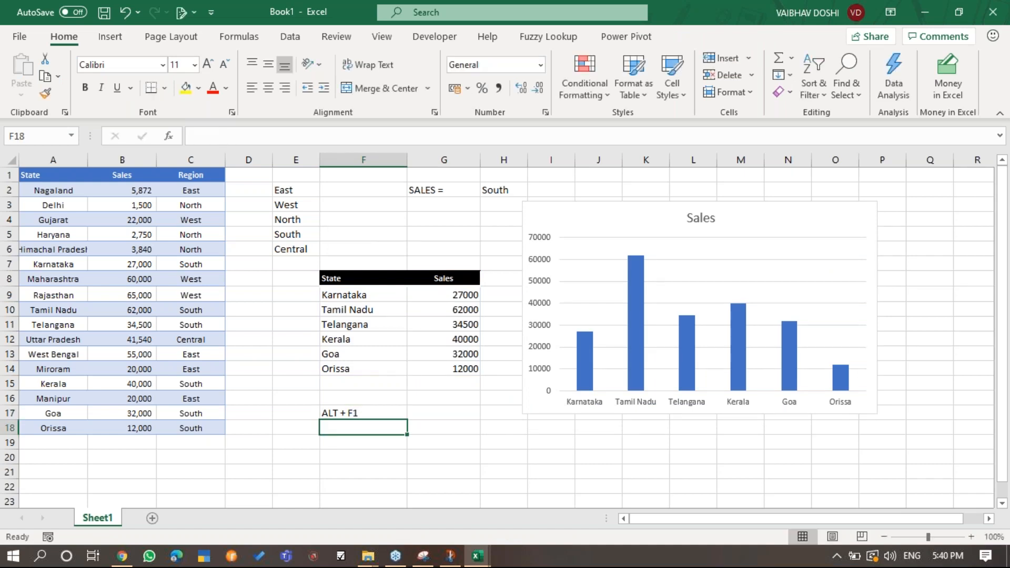
{"action": "key", "text": "Up"}
Enlarge the Sales chart upward and downward so that it reaches about row 22.
{"action": "left_click", "coordinate": [854, 191]}
{"action": "left_click", "coordinate": [855, 205]}
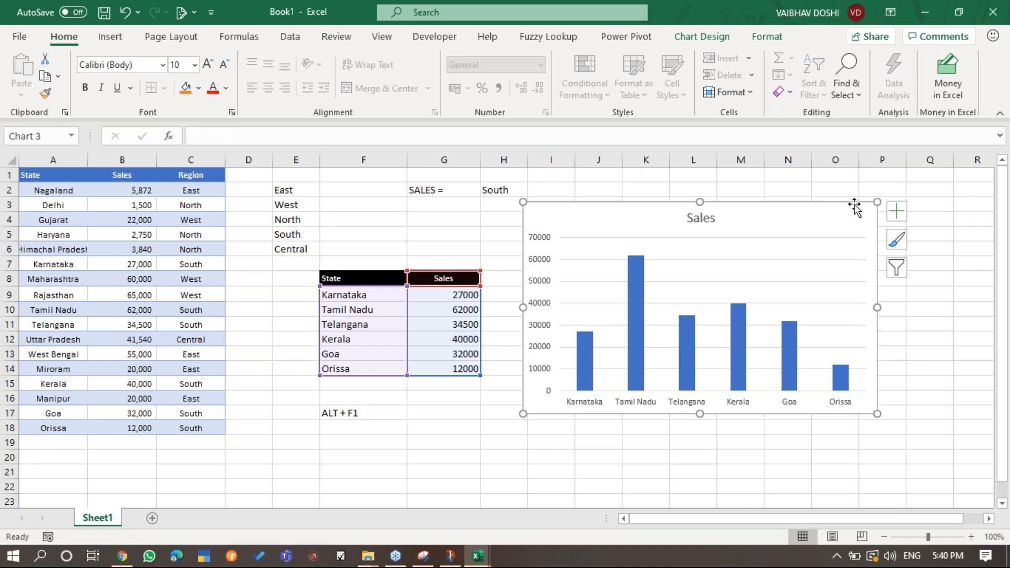
{"action": "left_click_drag", "start_coordinate": [877, 202], "coordinate": [924, 183]}
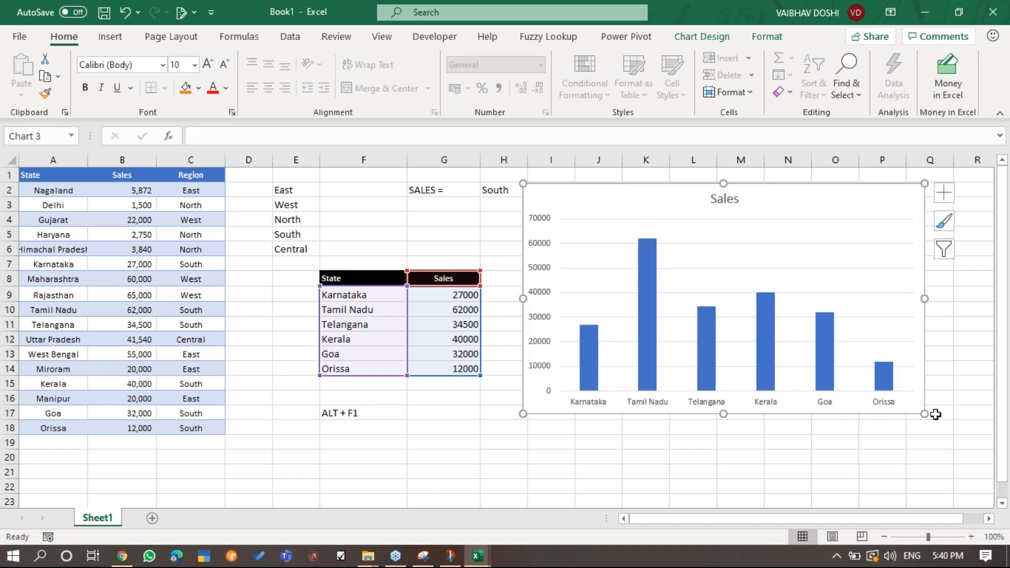
{"action": "left_click_drag", "start_coordinate": [925, 414], "coordinate": [932, 497]}
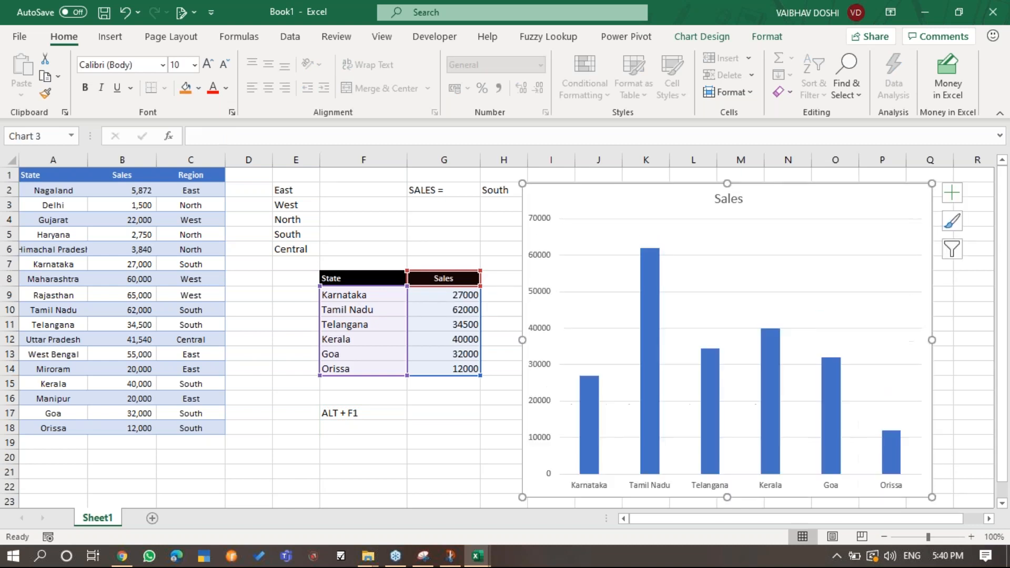
Remove the Sales chart's gridlines and reposition the chart over about columns I to R.
{"action": "left_click", "coordinate": [958, 197]}
{"action": "left_click", "coordinate": [416, 300]}
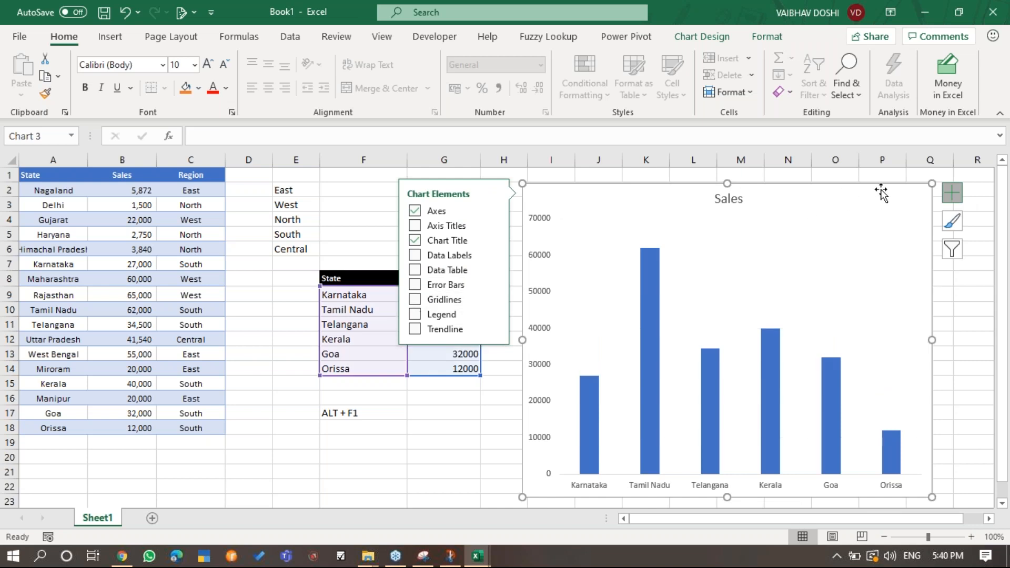
{"action": "left_click_drag", "start_coordinate": [932, 305], "coordinate": [972, 345]}
{"action": "left_click_drag", "start_coordinate": [908, 203], "coordinate": [909, 192]}
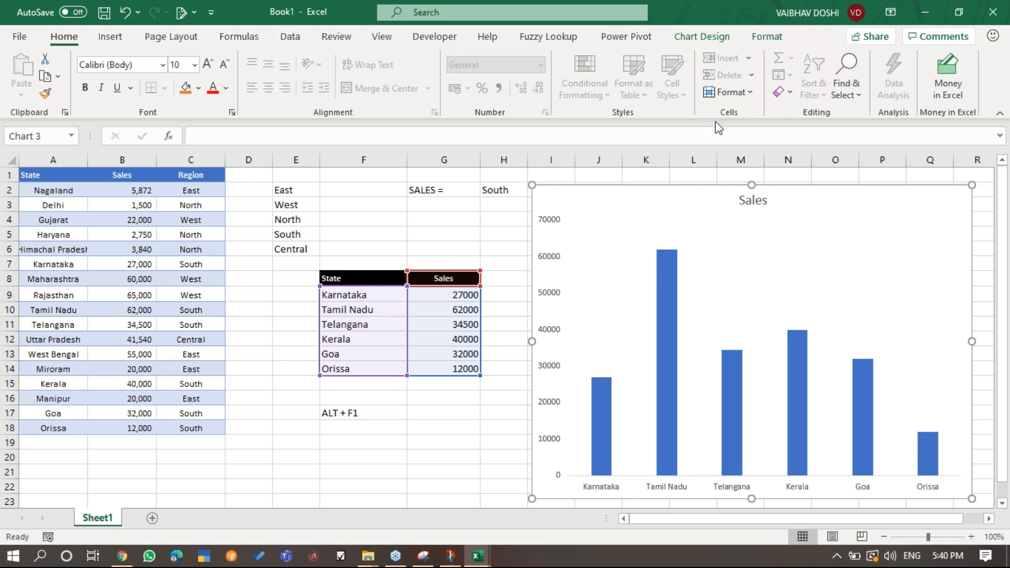
Apply the chart style with the dark grey background and white title to the Sales chart.
{"action": "left_click", "coordinate": [705, 38]}
{"action": "left_click", "coordinate": [130, 95]}
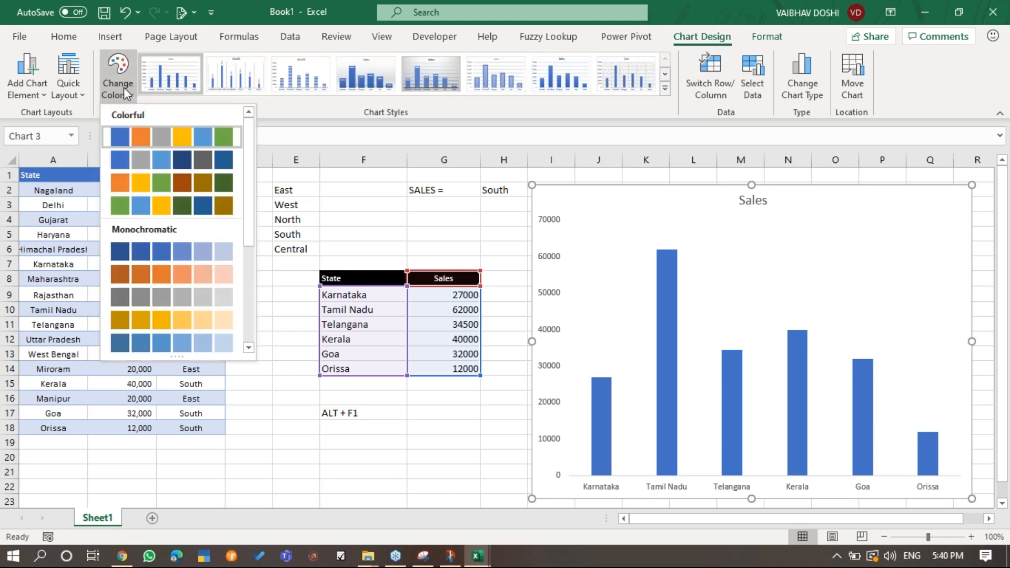
{"action": "left_click", "coordinate": [666, 88]}
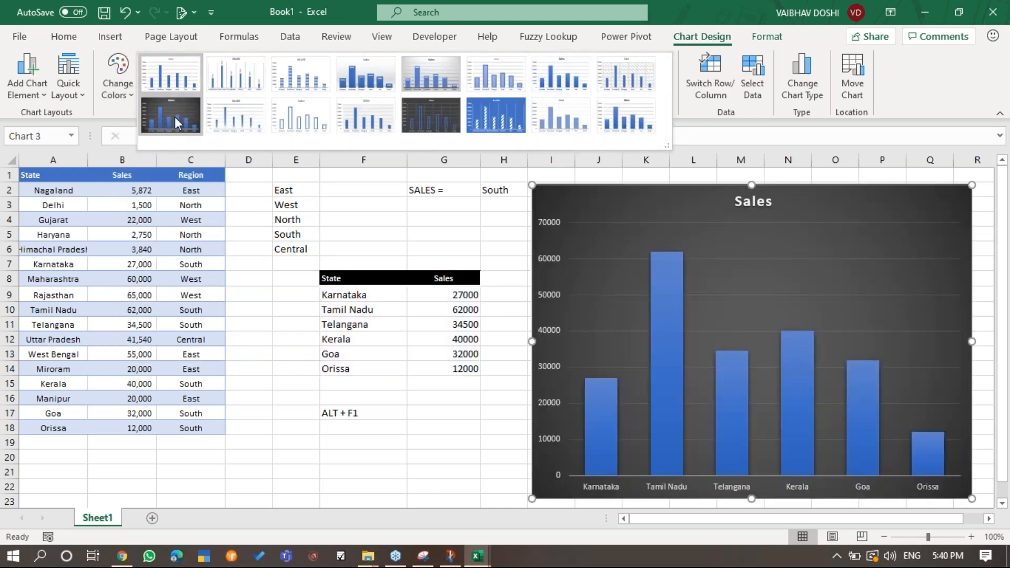
{"action": "left_click", "coordinate": [172, 117]}
Recolor the Sales chart with the Colorful palette that starts with orange, and deselect the chart.
{"action": "left_click", "coordinate": [120, 75]}
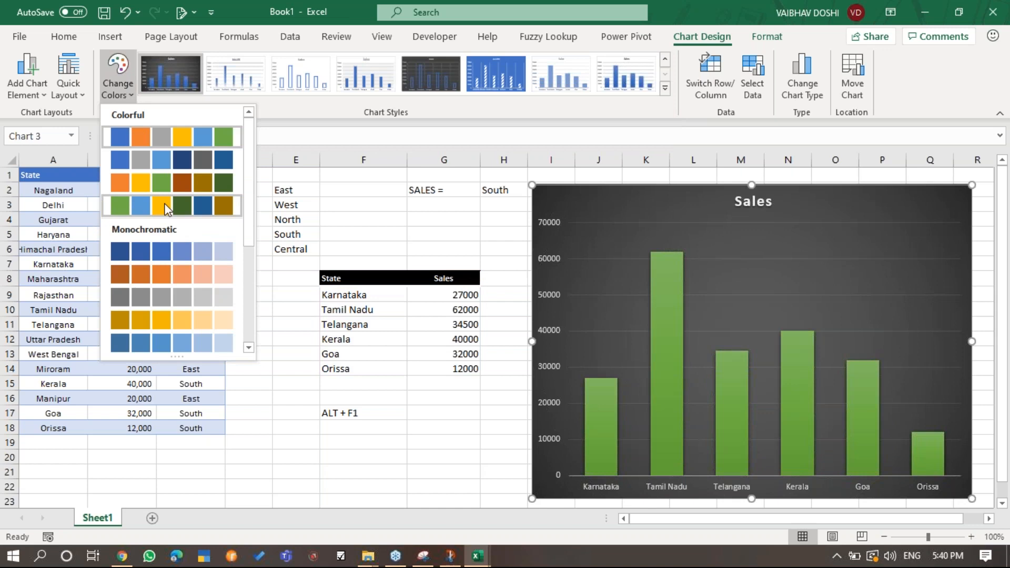
{"action": "left_click", "coordinate": [163, 185]}
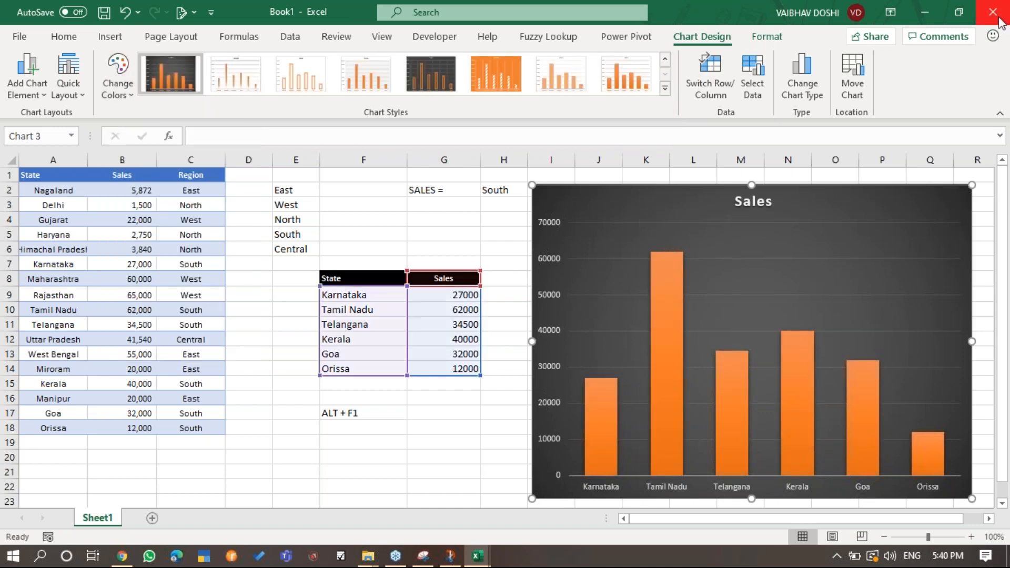
{"action": "left_click", "coordinate": [485, 485]}
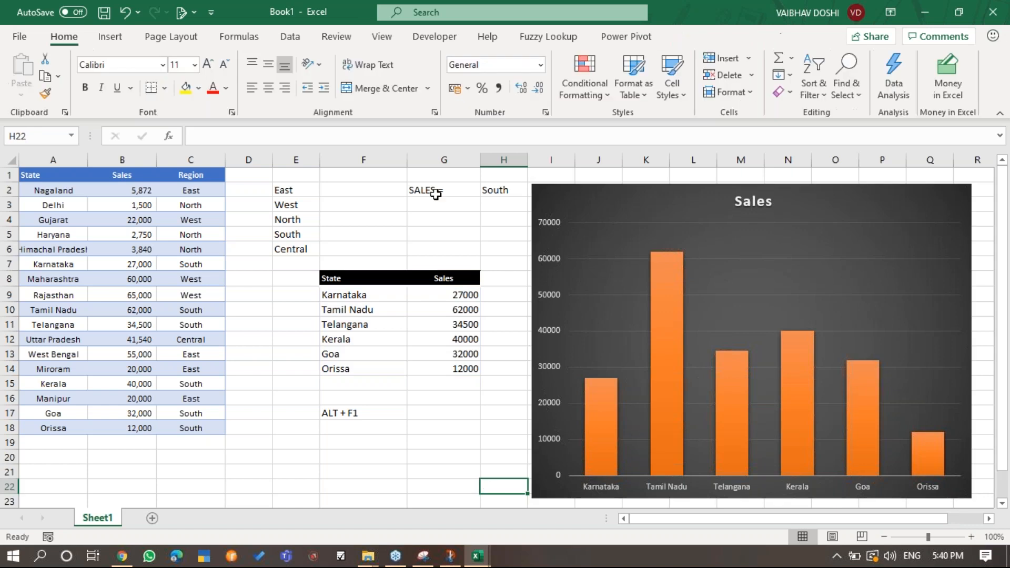
Set the region in H2 to North to check that the chart follows the drop-down.
{"action": "left_click", "coordinate": [502, 188]}
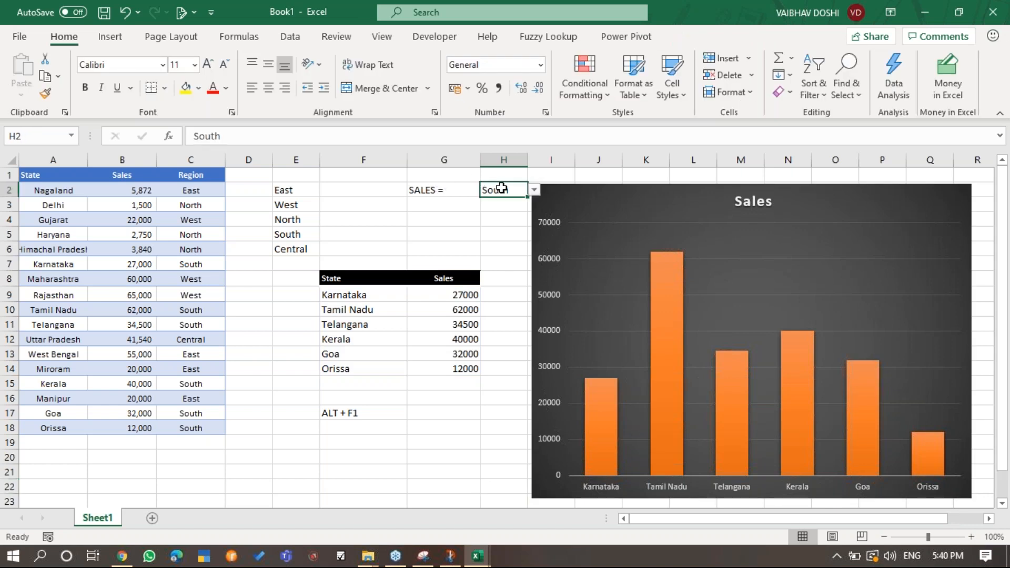
{"action": "key", "text": "alt+Down"}
{"action": "key", "text": "Down"}
{"action": "key", "text": "Up"}
{"action": "key", "text": "Up"}
{"action": "key", "text": "Return"}
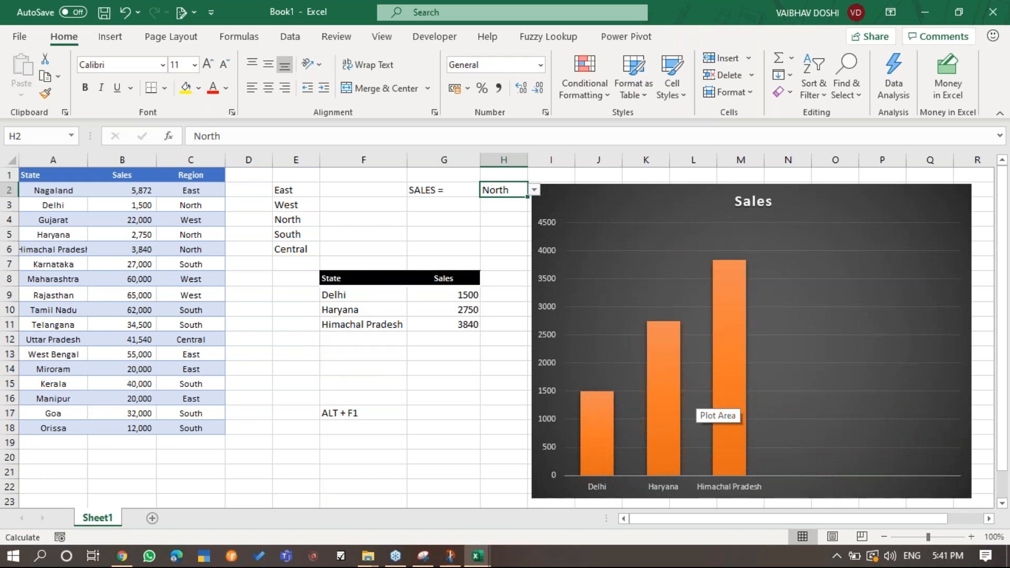
Continue testing the chart with other regions in H2, ending with East.
{"action": "key", "text": "alt+Down"}
{"action": "key", "text": "Down"}
{"action": "key", "text": "Return"}
{"action": "key", "text": "alt+Down"}
{"action": "key", "text": "Up"}
{"action": "key", "text": "Return"}
{"action": "key", "text": "Down"}
{"action": "key", "text": "Down"}
{"action": "key", "text": "Down"}
{"action": "key", "text": "Up"}
{"action": "key", "text": "Up"}
{"action": "key", "text": "Up"}
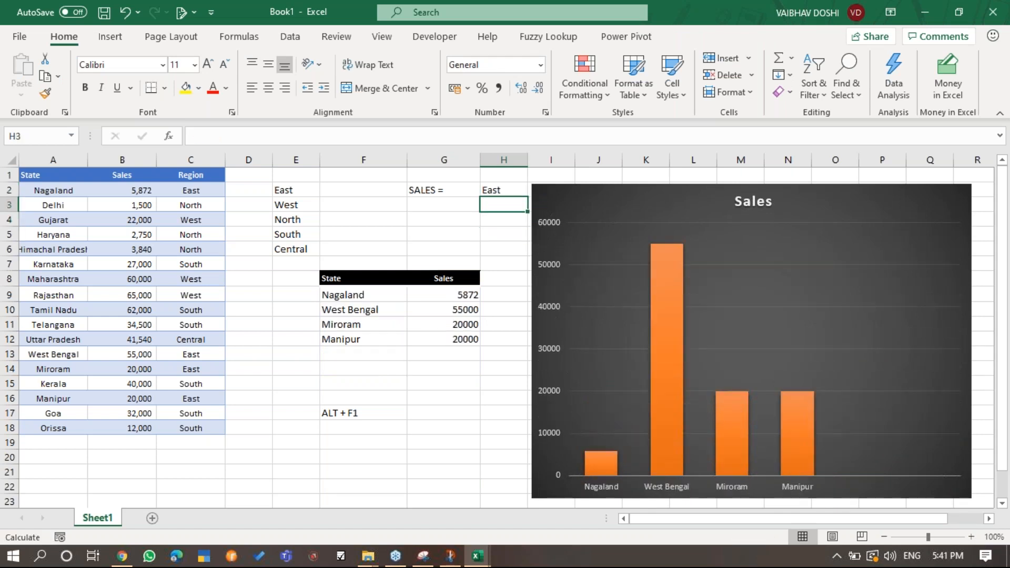
Check the chart with the region in H2 set to Central, followed by South.
{"action": "key", "text": "alt+Down"}
{"action": "key", "text": "Down"}
{"action": "key", "text": "Down"}
{"action": "key", "text": "Down"}
{"action": "key", "text": "Down"}
{"action": "key", "text": "Return"}
{"action": "key", "text": "alt+Down"}
{"action": "key", "text": "Up"}
{"action": "key", "text": "Return"}
Check the Sales chart with the region in H2 set to North, West and East in turn.
{"action": "key", "text": "alt+Down"}
{"action": "key", "text": "Up"}
{"action": "key", "text": "Return"}
{"action": "key", "text": "alt+Down"}
{"action": "key", "text": "Up"}
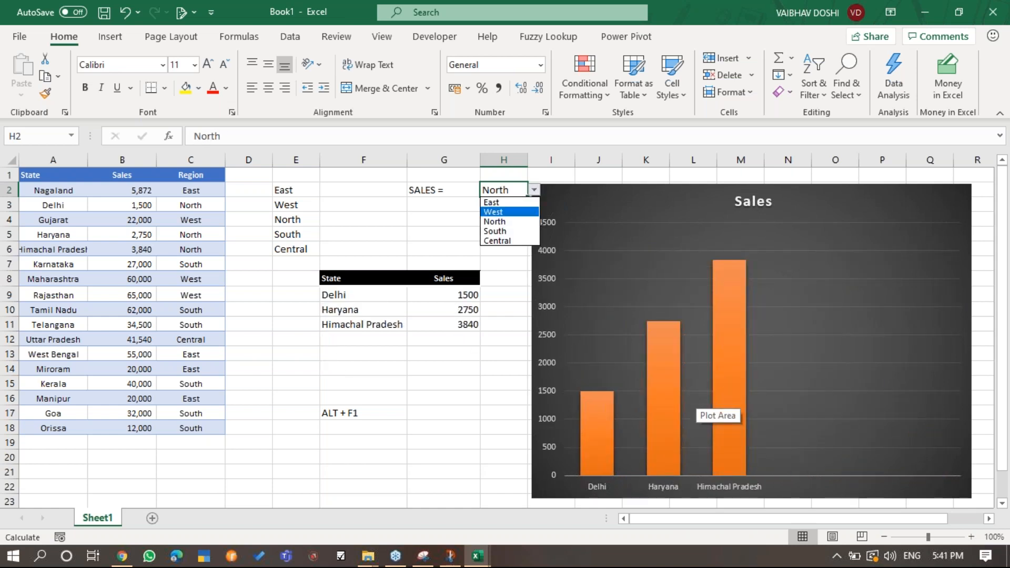
{"action": "key", "text": "Return"}
{"action": "key", "text": "alt+Down"}
{"action": "key", "text": "Up"}
{"action": "key", "text": "Return"}
Continue checking the chart with the region in H2 set to South, followed by Central.
{"action": "key", "text": "alt+Down"}
{"action": "key", "text": "Down"}
{"action": "key", "text": "Down"}
{"action": "key", "text": "Down"}
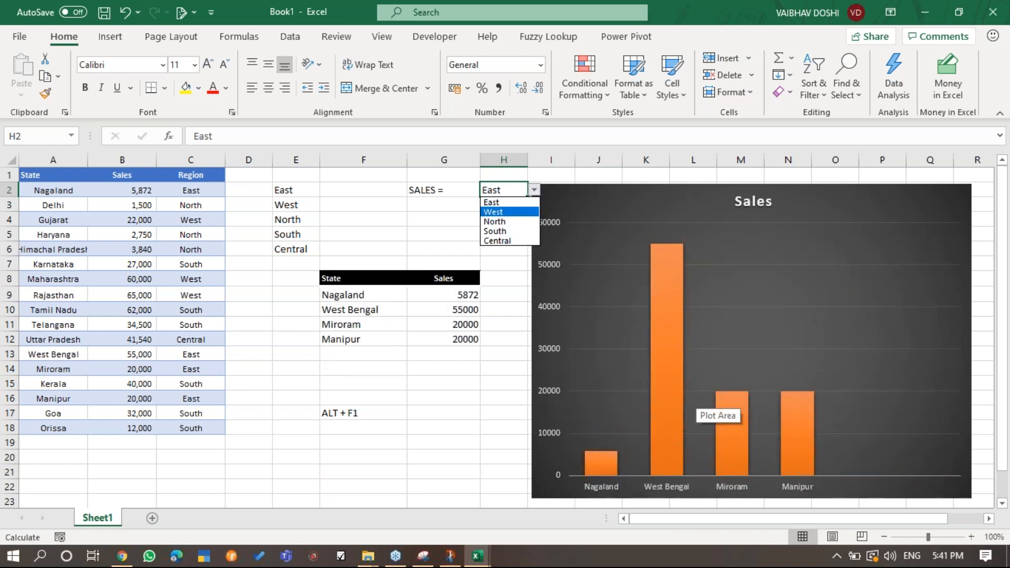
{"action": "key", "text": "Return"}
{"action": "key", "text": "alt+Down"}
{"action": "key", "text": "Down"}
{"action": "key", "text": "Return"}
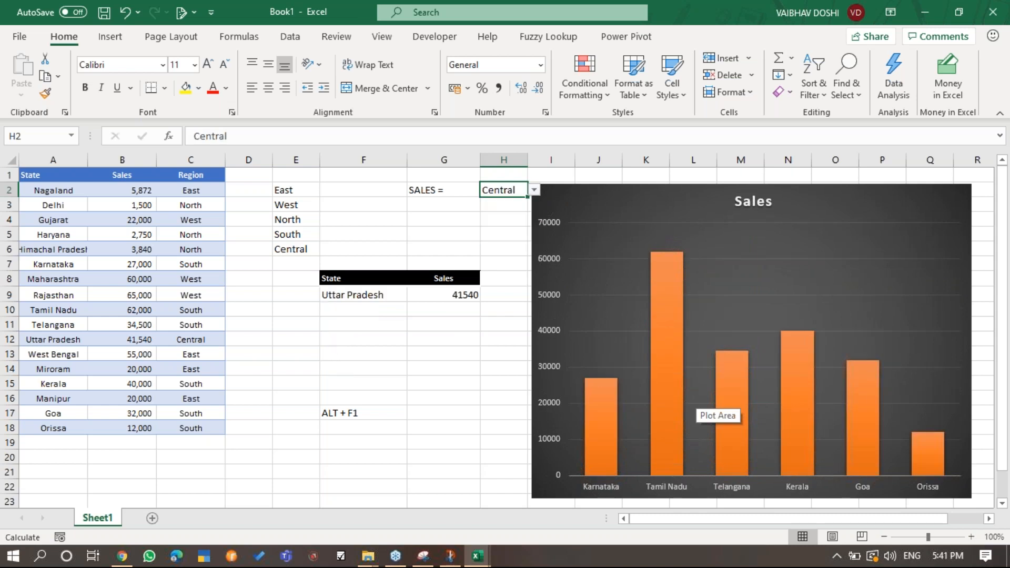
{"action": "key", "text": "Up"}
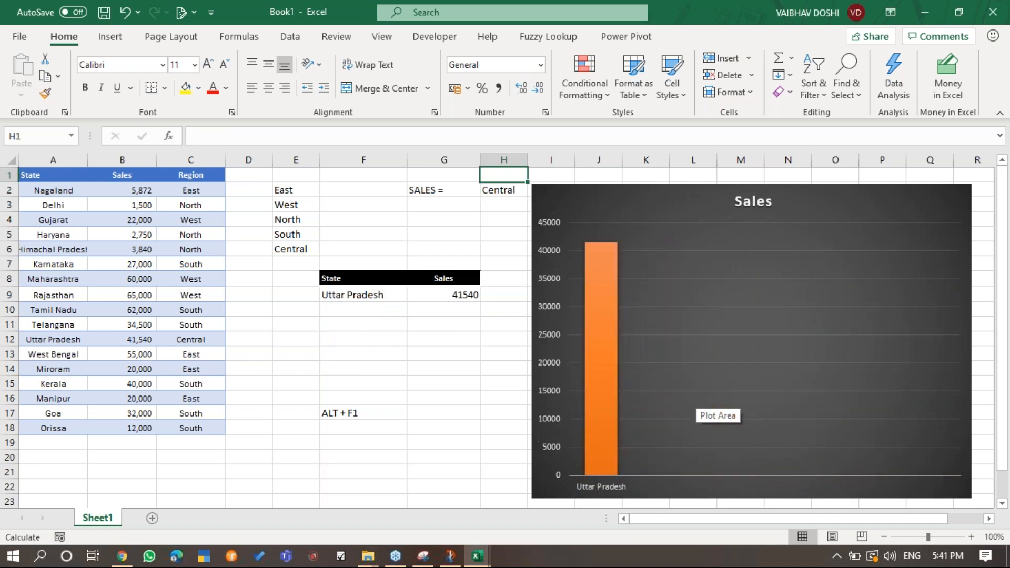
{"action": "left_click", "coordinate": [368, 276]}
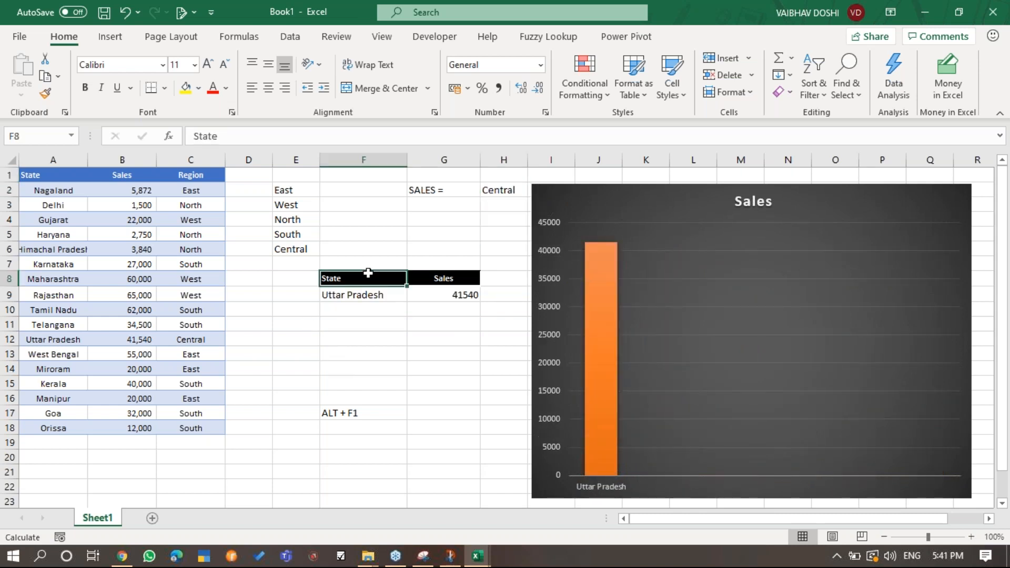
{"action": "left_click", "coordinate": [449, 277]}
{"action": "left_click", "coordinate": [393, 278]}
{"action": "left_click", "coordinate": [450, 278]}
{"action": "left_click", "coordinate": [387, 277]}
{"action": "left_click", "coordinate": [421, 277]}
{"action": "left_click", "coordinate": [378, 277]}
{"action": "left_click", "coordinate": [500, 285]}
Set the region in H2 to South.
{"action": "left_click", "coordinate": [500, 191]}
{"action": "left_click", "coordinate": [534, 190]}
{"action": "left_click", "coordinate": [498, 228]}
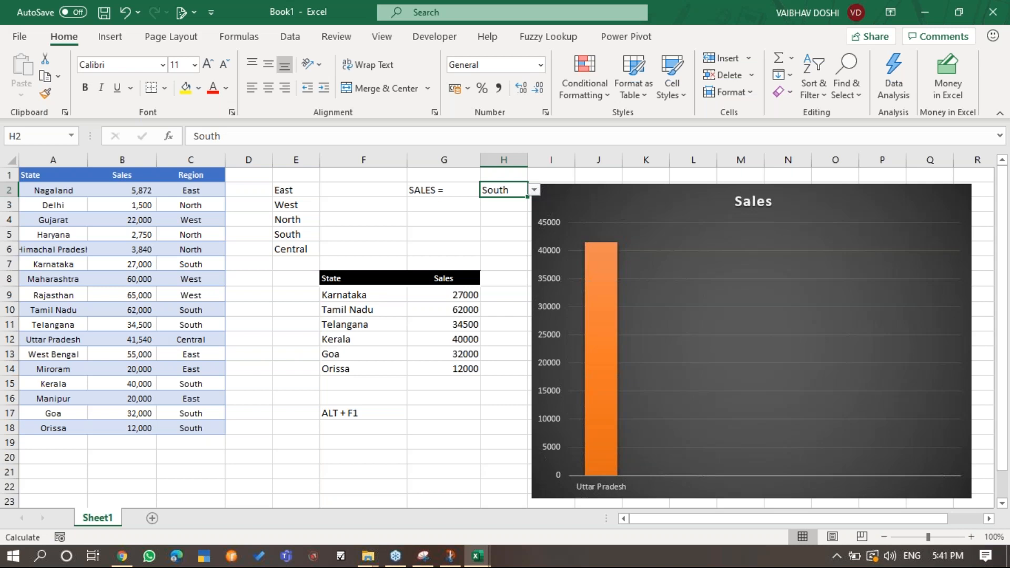
Define a workbook-level name Sales that refers to the spilled sales range =Sheet1!$G$9#.
{"action": "left_click", "coordinate": [350, 284]}
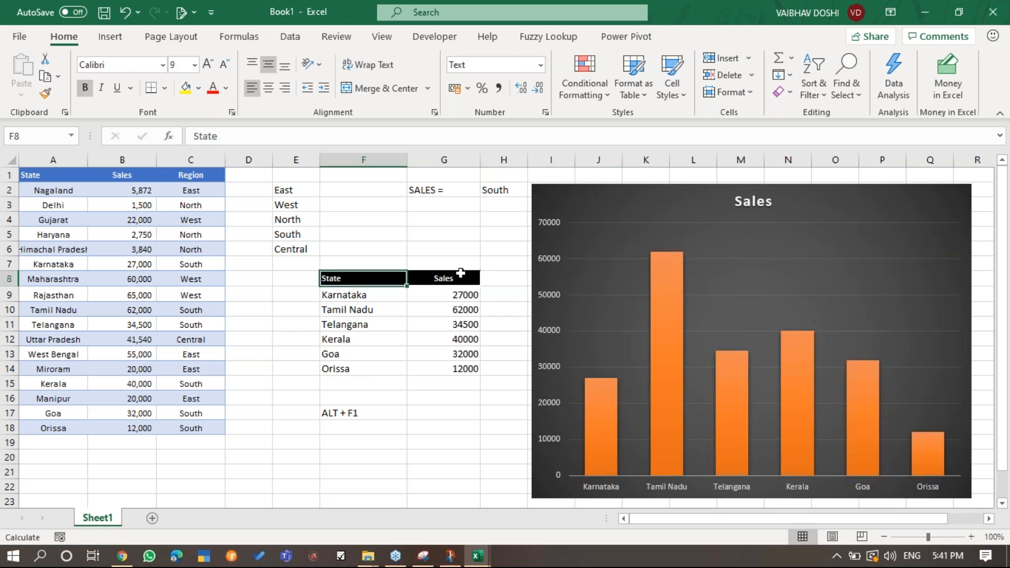
{"action": "left_click", "coordinate": [462, 273]}
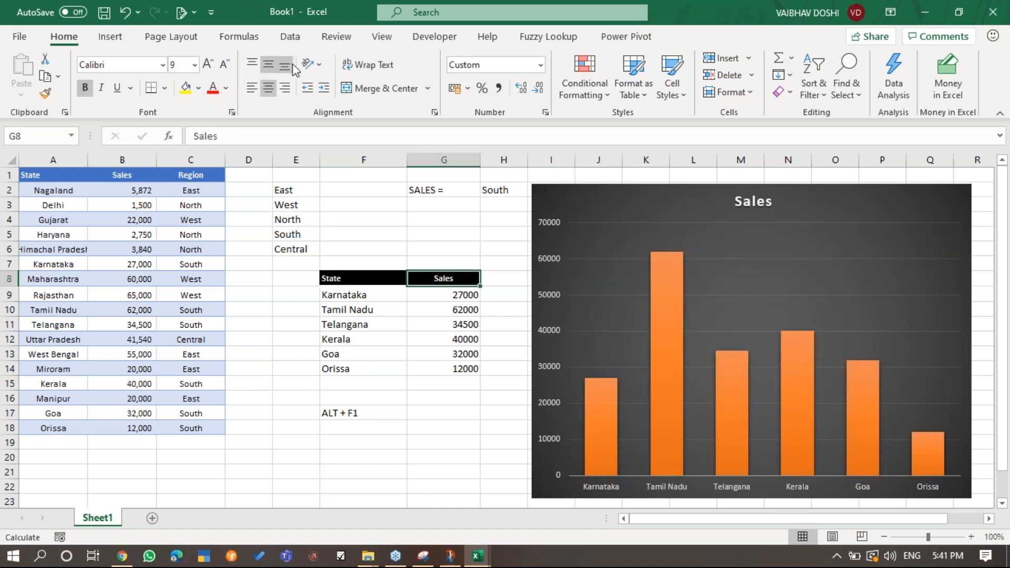
{"action": "left_click", "coordinate": [239, 36]}
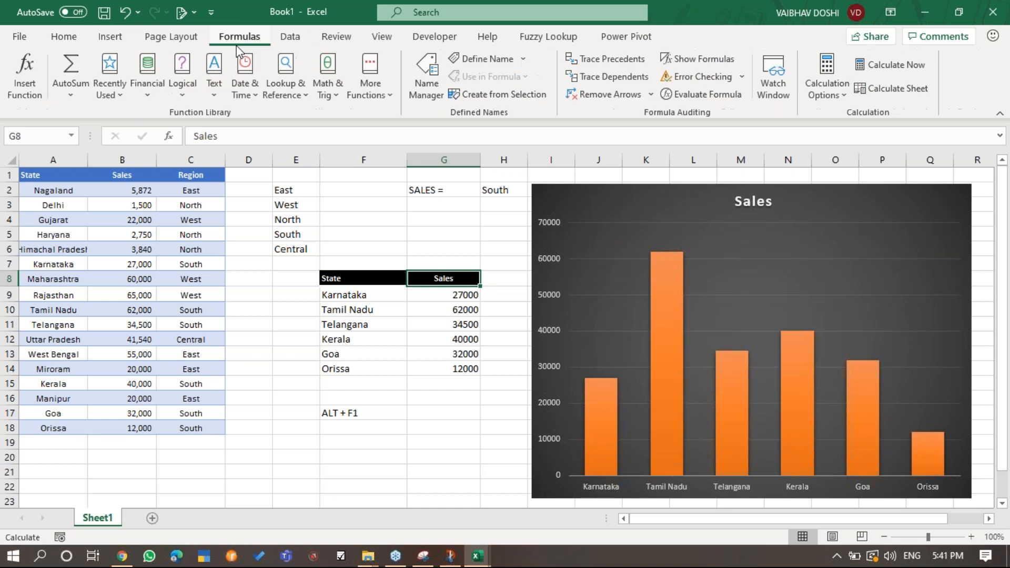
{"action": "left_click", "coordinate": [421, 62]}
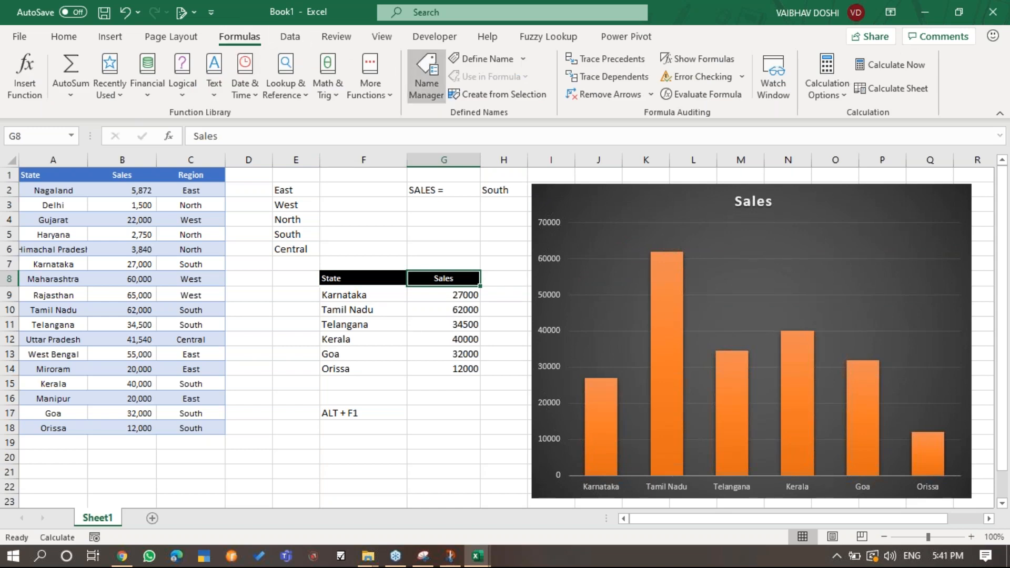
{"action": "left_click", "coordinate": [452, 69]}
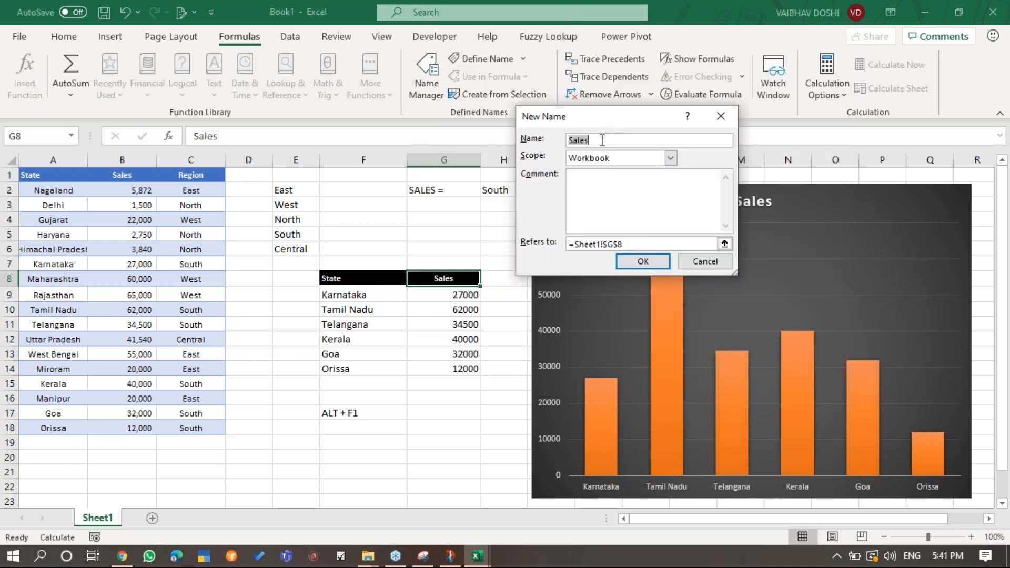
{"action": "left_click", "coordinate": [603, 140]}
{"action": "left_click_drag", "start_coordinate": [652, 244], "coordinate": [575, 249]}
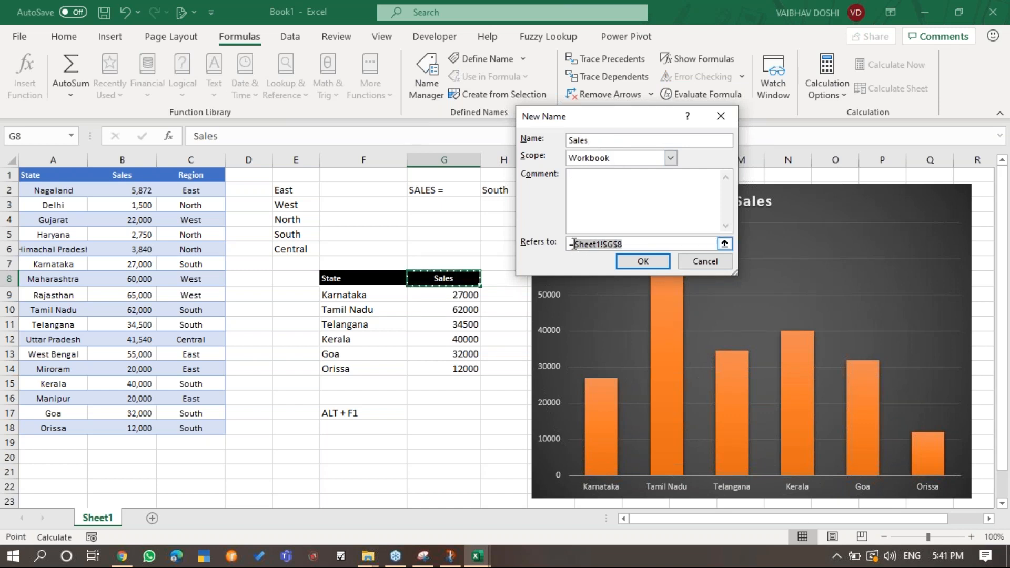
{"action": "left_click", "coordinate": [456, 294]}
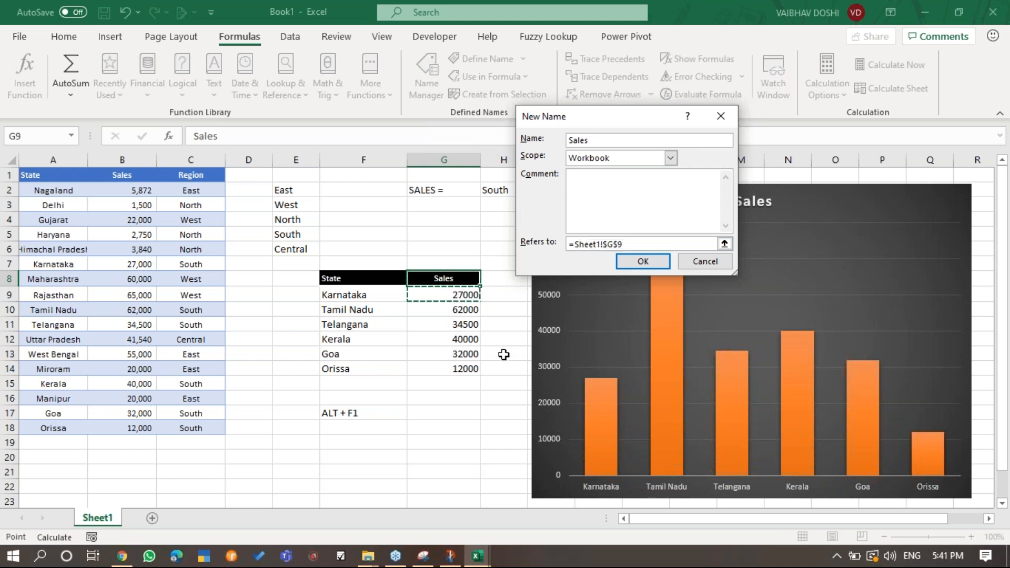
{"action": "type", "text": "#"}
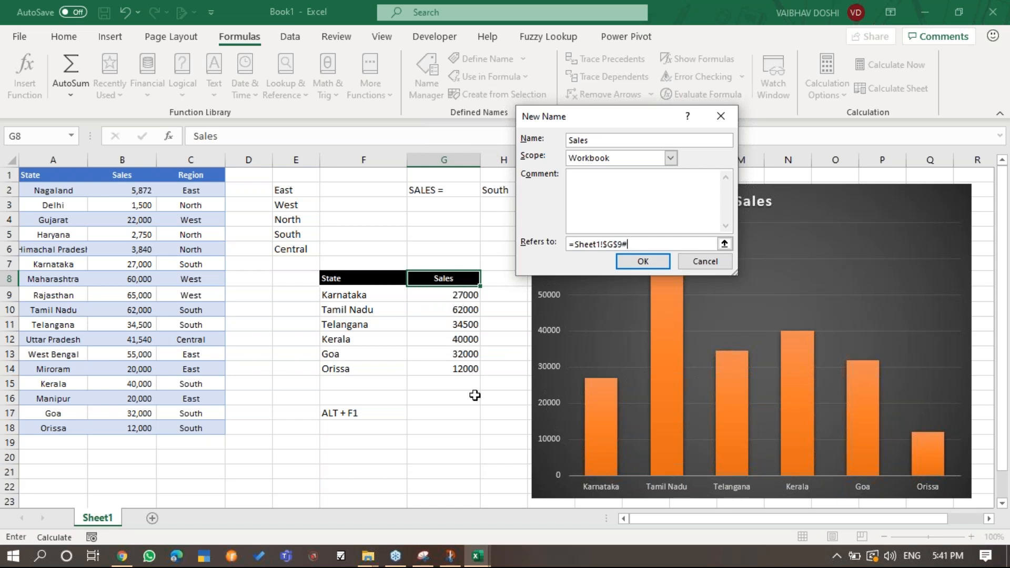
{"action": "left_click", "coordinate": [642, 262]}
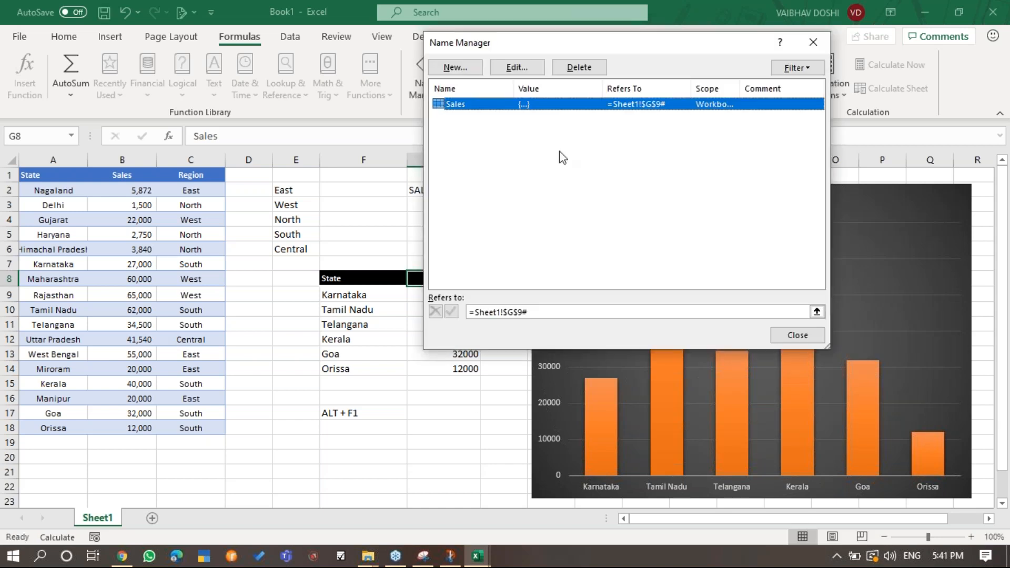
Check on the sheet which cells the defined name Sales covers.
{"action": "left_click", "coordinate": [517, 67]}
{"action": "left_click", "coordinate": [637, 247]}
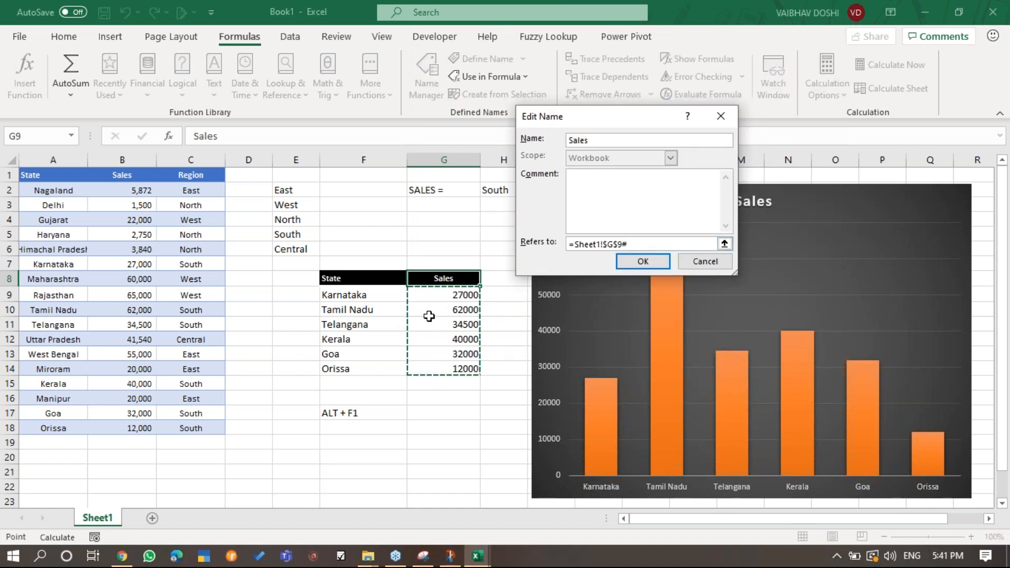
{"action": "left_click", "coordinate": [634, 260]}
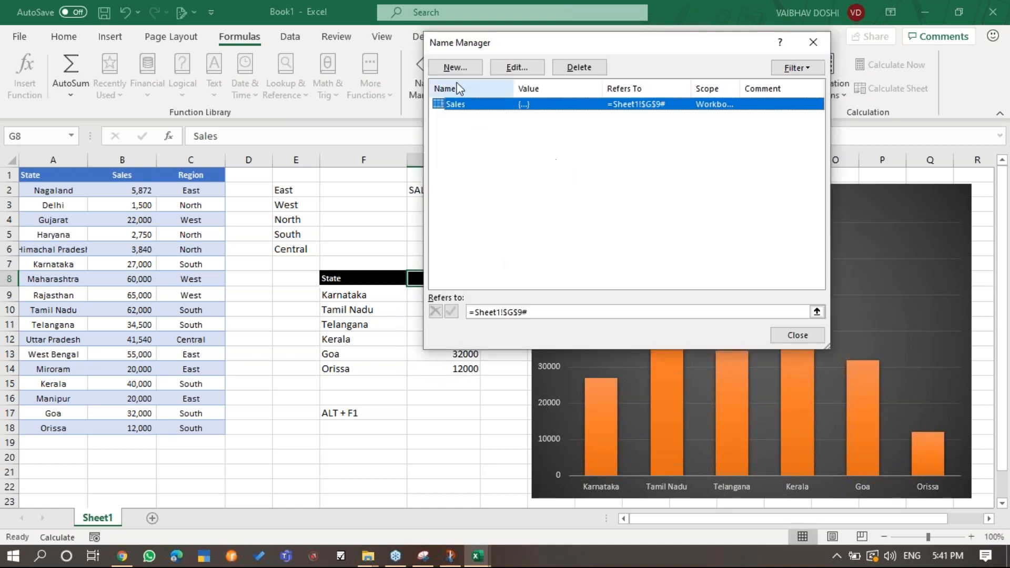
Define a second workbook-level name STATE that refers to the spilled state range =Sheet1!$F$9#.
{"action": "left_click", "coordinate": [448, 65]}
{"action": "type", "text": "STATE"}
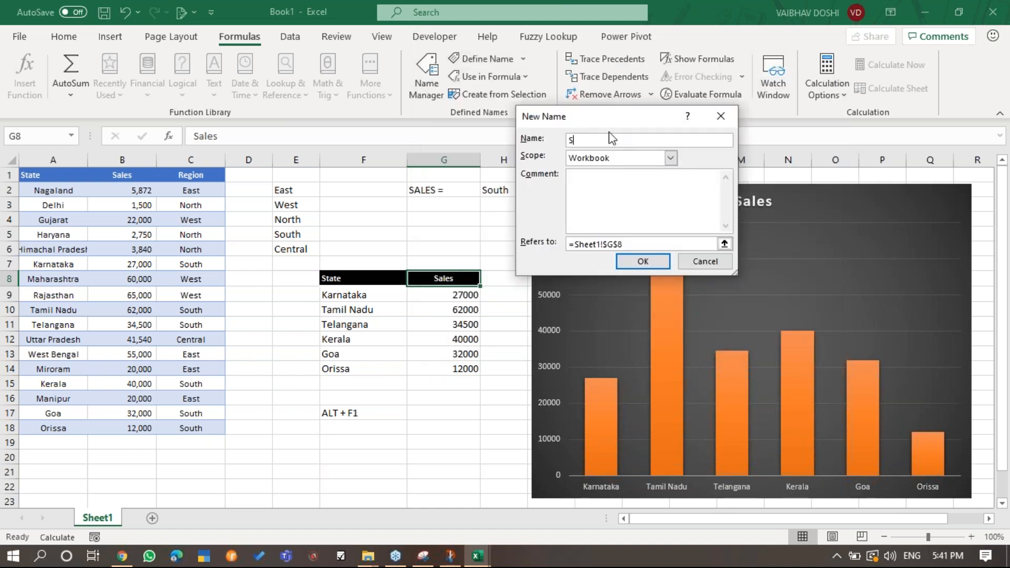
{"action": "left_click", "coordinate": [636, 244]}
{"action": "key", "text": "BackSpace"}
{"action": "key", "text": "BackSpace"}
{"action": "key", "text": "BackSpace"}
{"action": "key", "text": "BackSpace"}
{"action": "key", "text": "BackSpace"}
{"action": "key", "text": "BackSpace"}
{"action": "key", "text": "BackSpace"}
{"action": "key", "text": "BackSpace"}
{"action": "key", "text": "BackSpace"}
{"action": "key", "text": "BackSpace"}
{"action": "key", "text": "BackSpace"}
{"action": "left_click", "coordinate": [366, 296]}
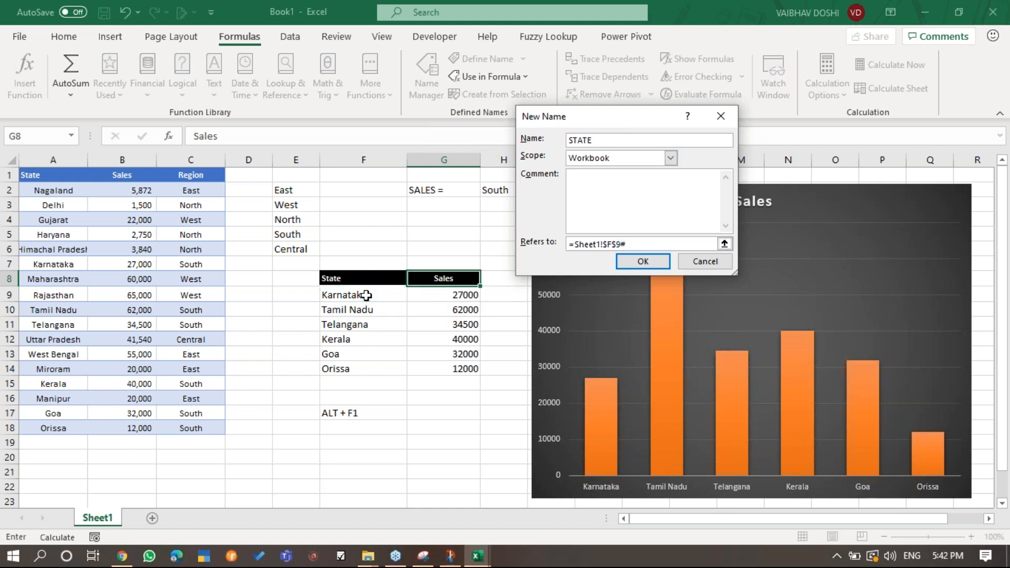
{"action": "key", "text": "Return"}
Check which cells the name STATE covers, review both defined names, and close the Name Manager.
{"action": "key", "text": "ctrl+F3"}
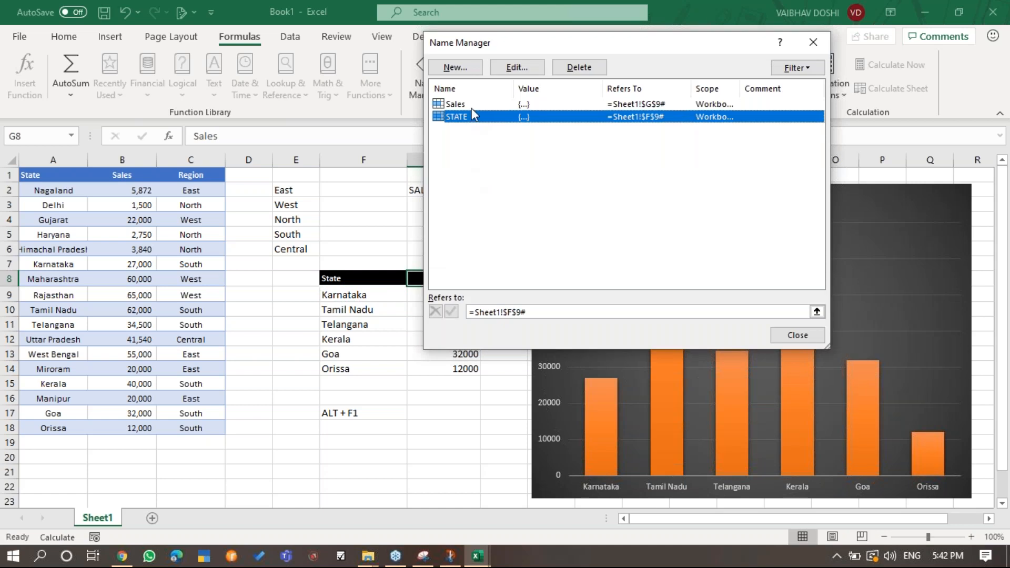
{"action": "left_click", "coordinate": [533, 70]}
{"action": "left_click", "coordinate": [656, 245]}
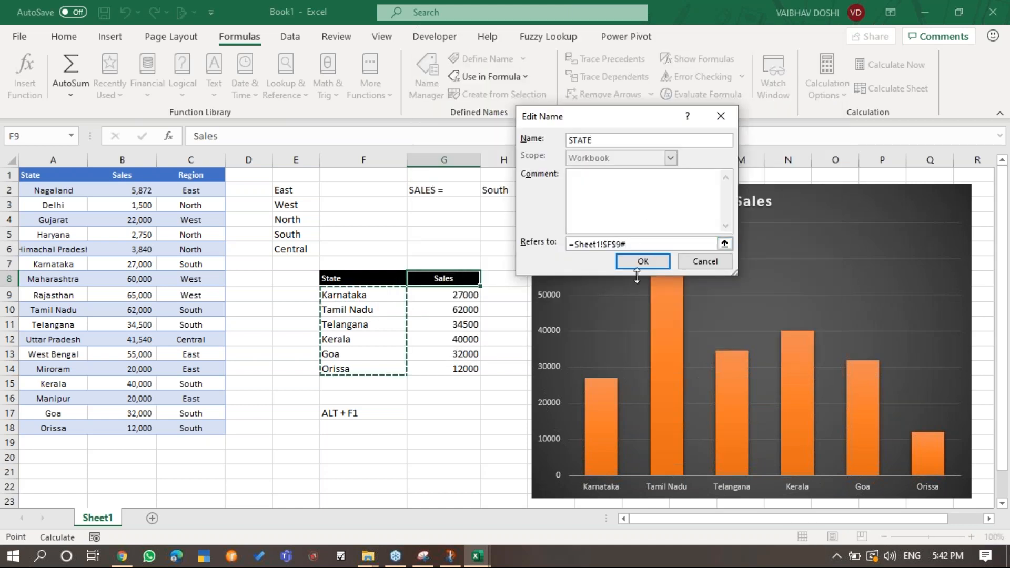
{"action": "left_click", "coordinate": [645, 265]}
{"action": "left_click", "coordinate": [468, 105]}
{"action": "left_click", "coordinate": [470, 117]}
{"action": "left_click", "coordinate": [468, 104]}
{"action": "left_click", "coordinate": [471, 116]}
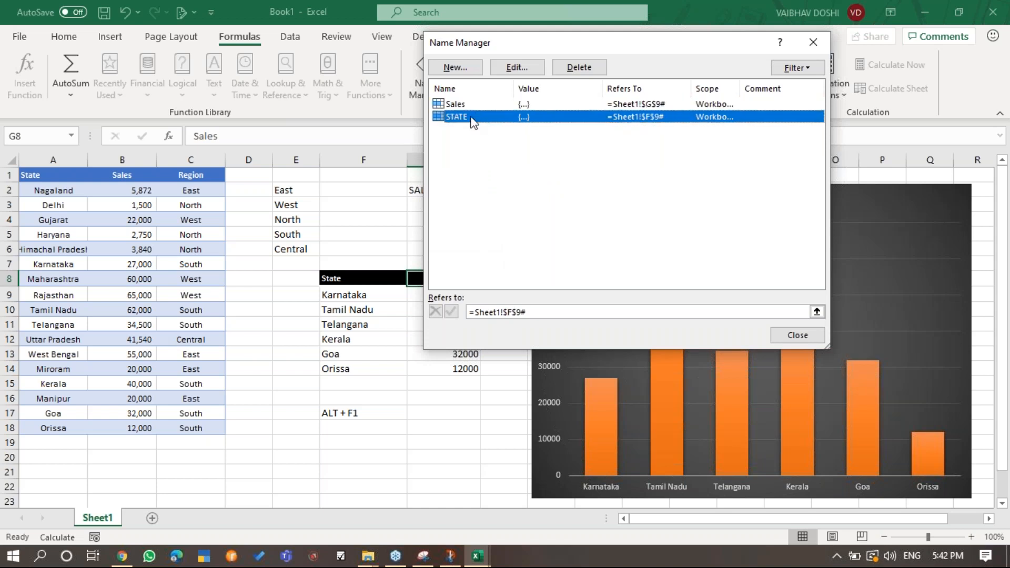
{"action": "left_click", "coordinate": [486, 105]}
{"action": "left_click", "coordinate": [489, 116]}
{"action": "left_click", "coordinate": [785, 335]}
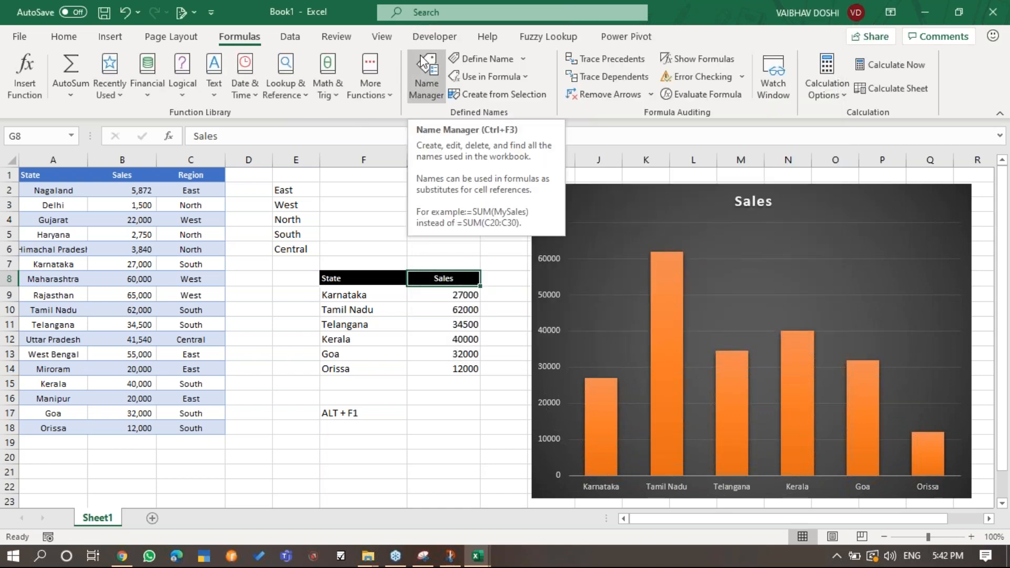
Open the data source settings of the Sales chart.
{"action": "left_click", "coordinate": [64, 38]}
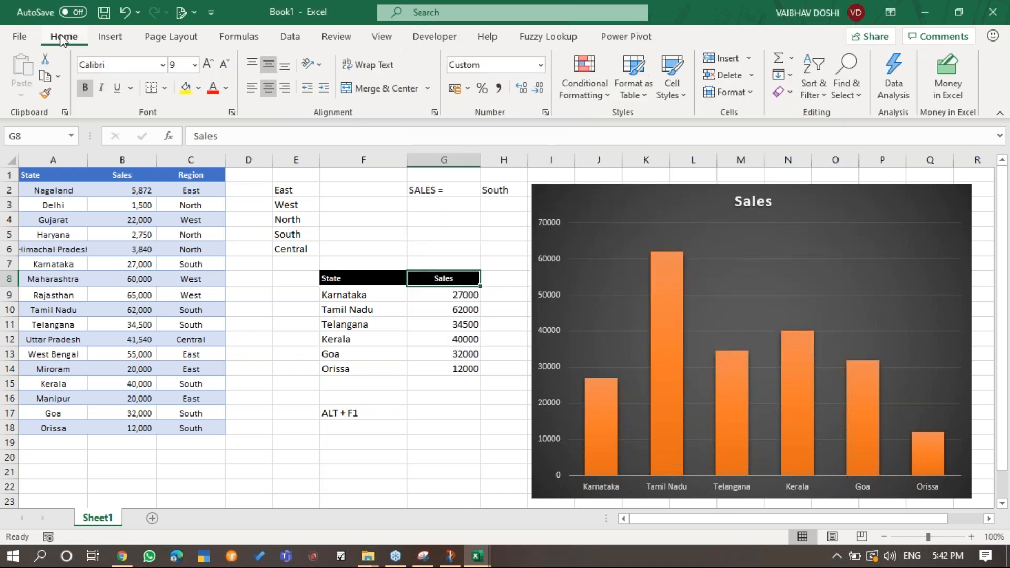
{"action": "left_click", "coordinate": [709, 190]}
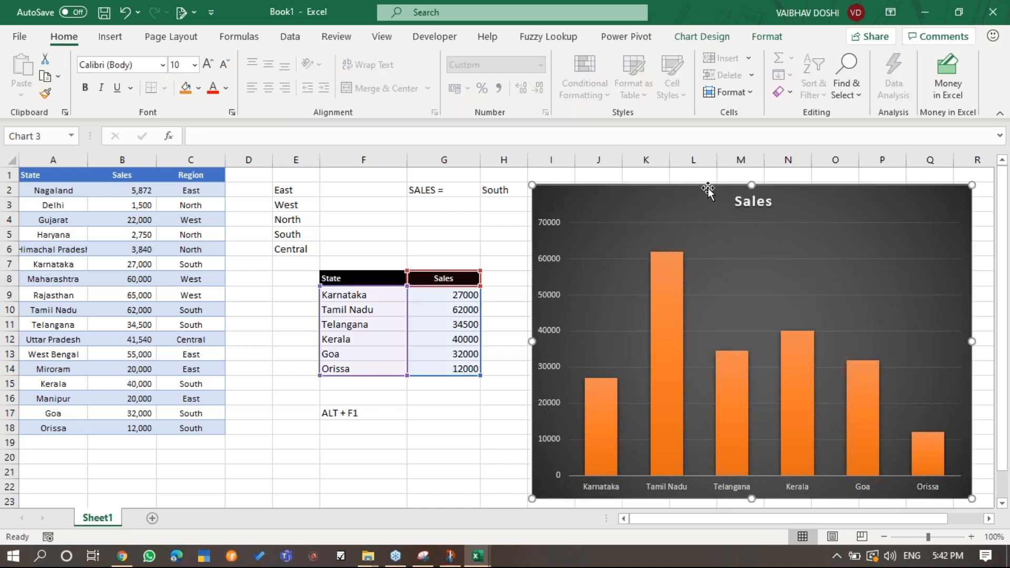
{"action": "left_click", "coordinate": [745, 40]}
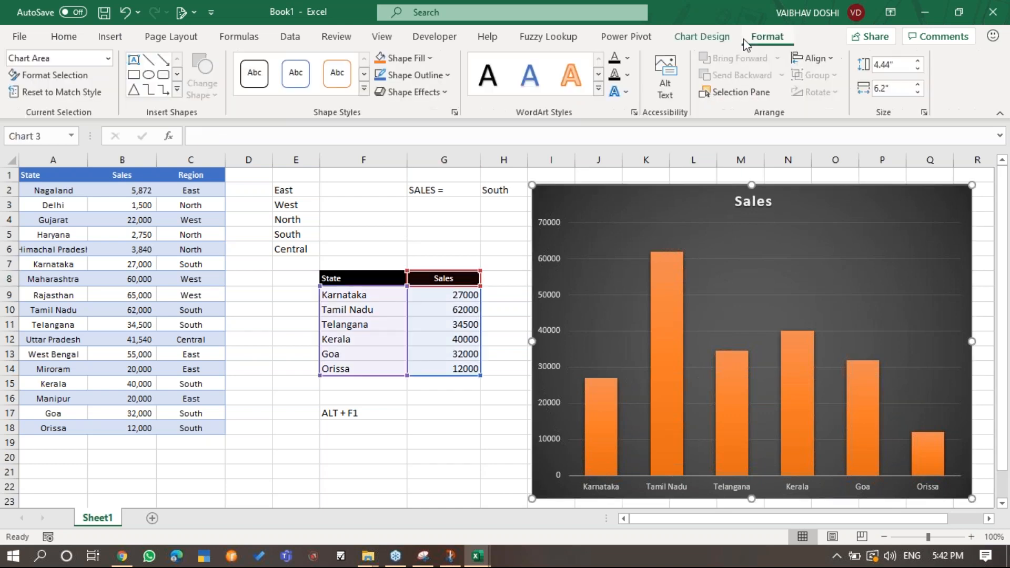
{"action": "left_click", "coordinate": [700, 38]}
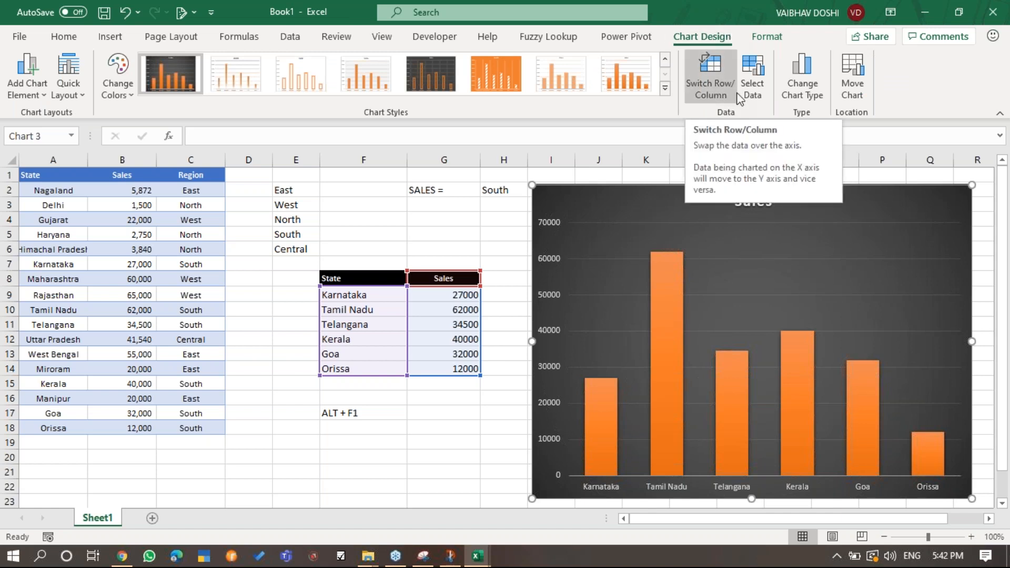
{"action": "left_click", "coordinate": [759, 99]}
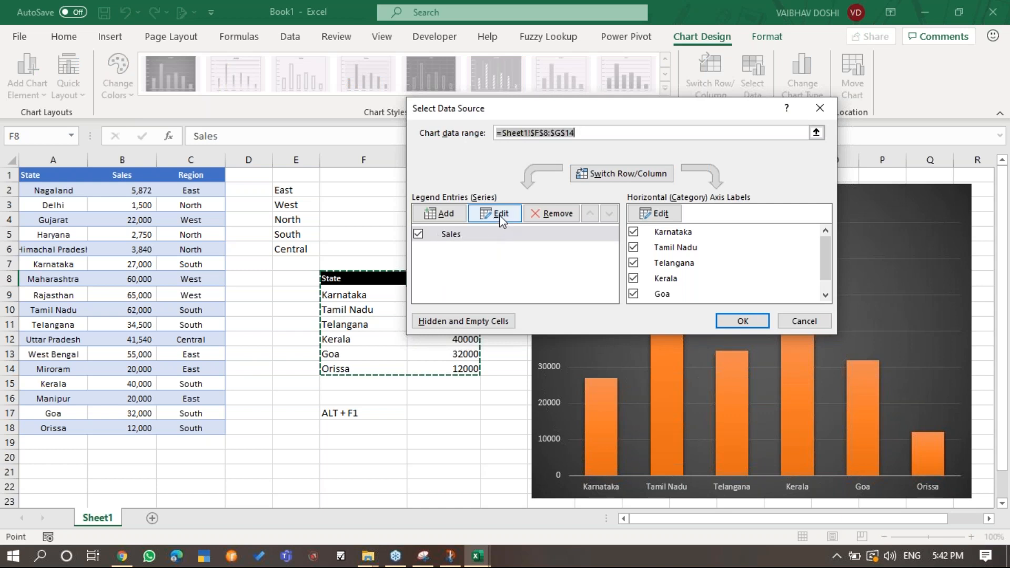
{"action": "key", "text": "Return"}
{"action": "left_click", "coordinate": [606, 237]}
{"action": "key", "text": "BackSpace"}
{"action": "key", "text": "BackSpace"}
{"action": "key", "text": "BackSpace"}
{"action": "key", "text": "BackSpace"}
{"action": "key", "text": "BackSpace"}
{"action": "key", "text": "BackSpace"}
{"action": "key", "text": "BackSpace"}
{"action": "key", "text": "BackSpace"}
{"action": "key", "text": "BackSpace"}
{"action": "key", "text": "BackSpace"}
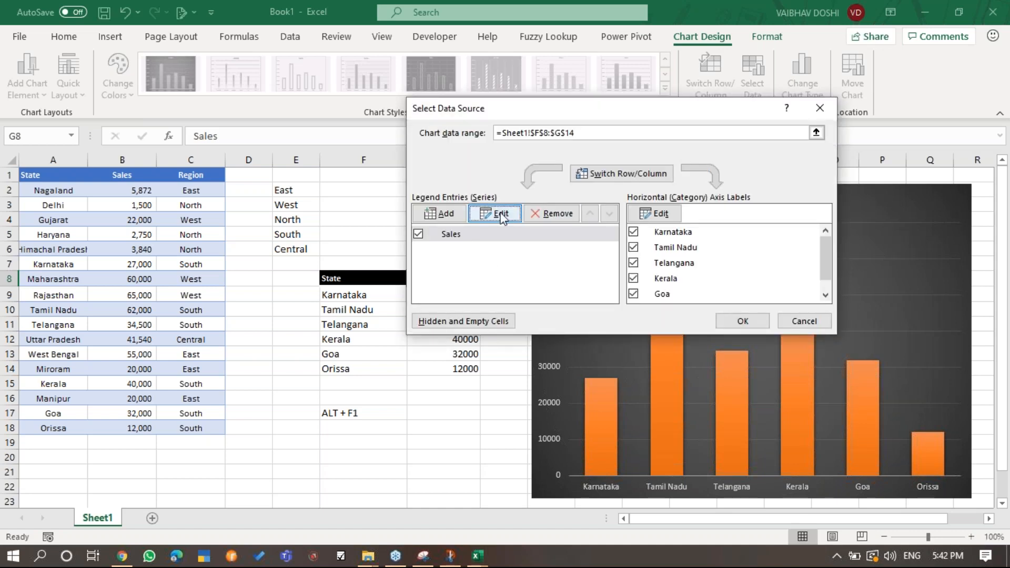
Replace the cell range in the Sales series values with the defined name SALES, keeping the Sheet1 prefix.
{"action": "left_click", "coordinate": [503, 219]}
{"action": "left_click", "coordinate": [604, 241]}
{"action": "key", "text": "BackSpace"}
{"action": "key", "text": "BackSpace"}
{"action": "key", "text": "BackSpace"}
{"action": "key", "text": "BackSpace"}
{"action": "key", "text": "BackSpace"}
{"action": "key", "text": "BackSpace"}
{"action": "key", "text": "BackSpace"}
{"action": "key", "text": "BackSpace"}
{"action": "key", "text": "BackSpace"}
{"action": "key", "text": "BackSpace"}
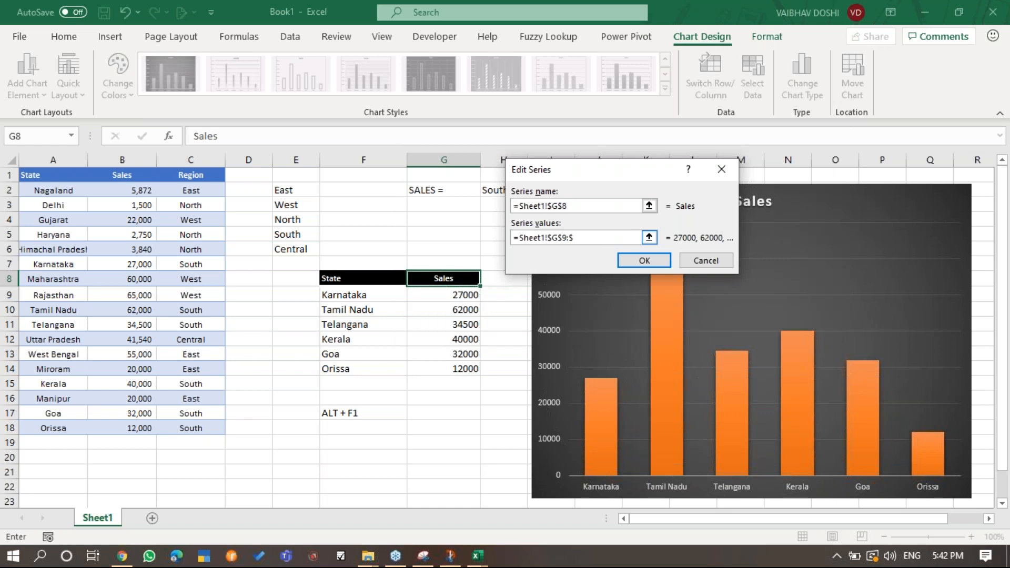
{"action": "type", "text": "SALES"}
{"action": "key", "text": "Return"}
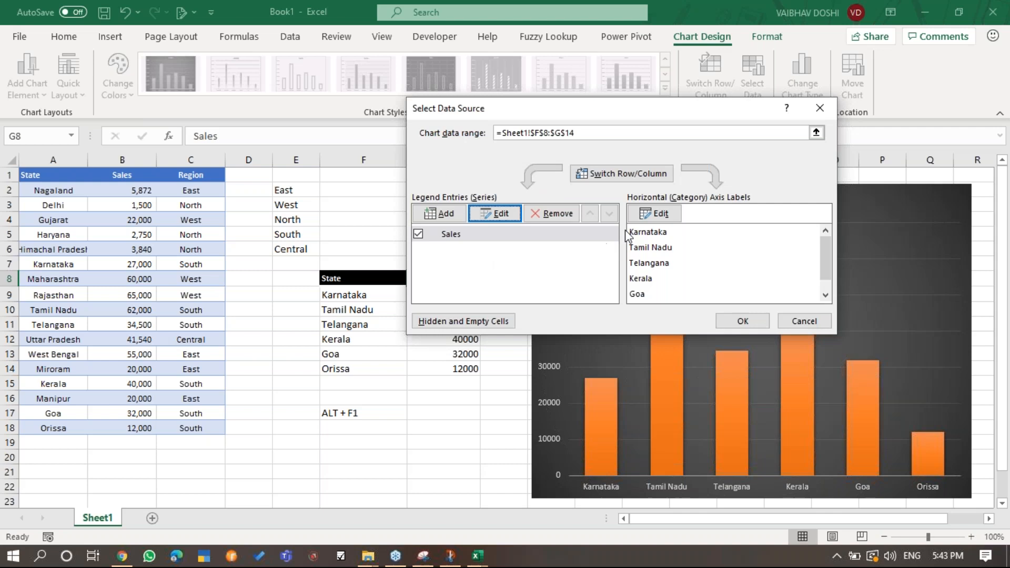
Replace the cell range in the chart's horizontal axis labels with the defined name STATE and apply the data source changes.
{"action": "left_click", "coordinate": [665, 209]}
{"action": "left_click", "coordinate": [612, 224]}
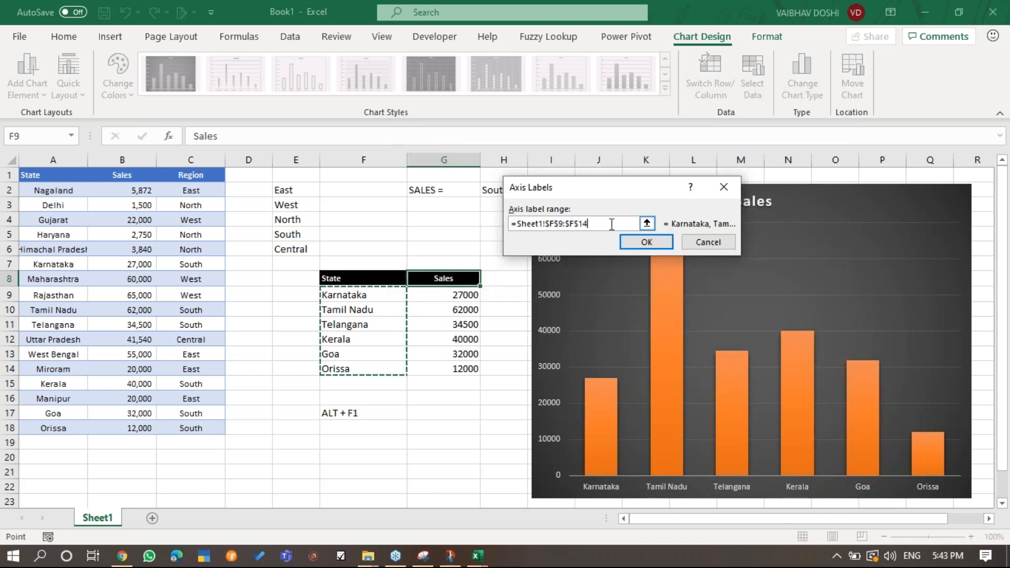
{"action": "key", "text": "BackSpace"}
{"action": "key", "text": "BackSpace"}
{"action": "key", "text": "BackSpace"}
{"action": "key", "text": "BackSpace"}
{"action": "key", "text": "BackSpace"}
{"action": "key", "text": "BackSpace"}
{"action": "key", "text": "BackSpace"}
{"action": "key", "text": "BackSpace"}
{"action": "key", "text": "BackSpace"}
{"action": "key", "text": "BackSpace"}
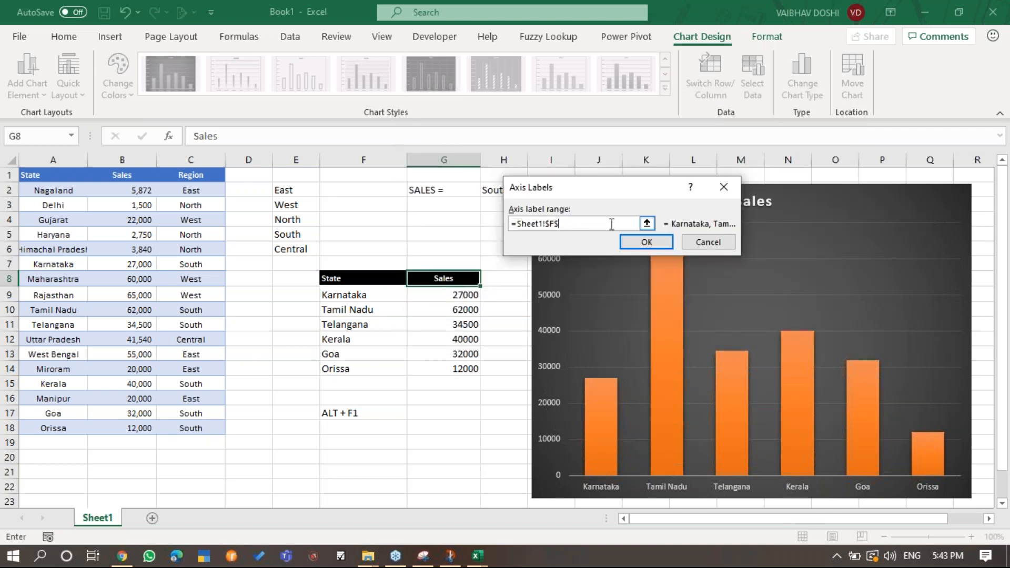
{"action": "type", "text": "STATE"}
{"action": "key", "text": "Return"}
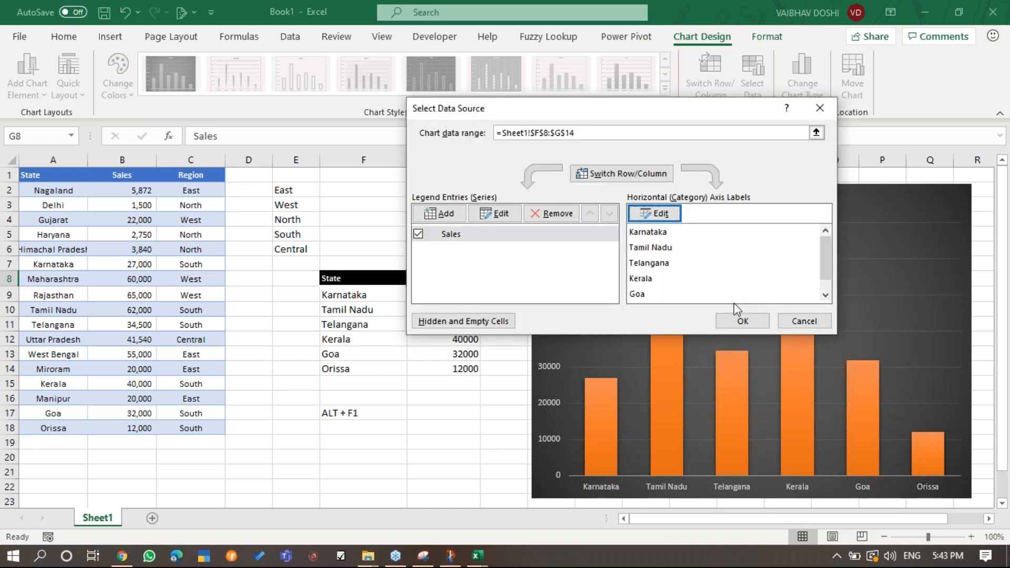
{"action": "left_click", "coordinate": [742, 320]}
Test the dynamic chart by switching the region in H2 to North, West and finally East.
{"action": "left_click", "coordinate": [492, 190]}
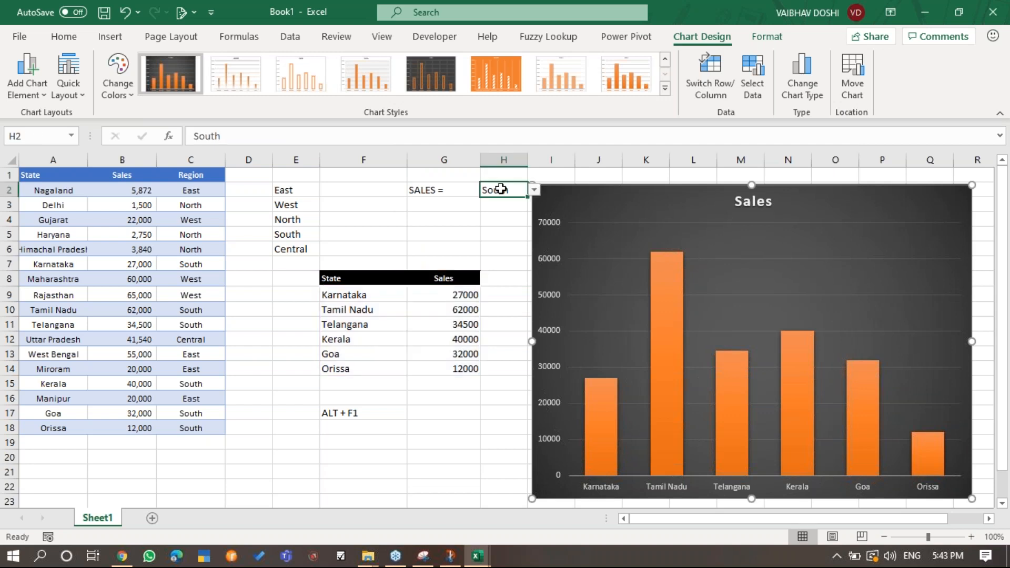
{"action": "key", "text": "alt+Down"}
{"action": "key", "text": "Up"}
{"action": "key", "text": "Return"}
{"action": "key", "text": "alt+Down"}
{"action": "key", "text": "Up"}
{"action": "key", "text": "Return"}
{"action": "key", "text": "alt+Down"}
{"action": "key", "text": "Up"}
{"action": "key", "text": "Return"}
Test the chart further by switching the region in H2 to South and on to Central.
{"action": "key", "text": "alt+Down"}
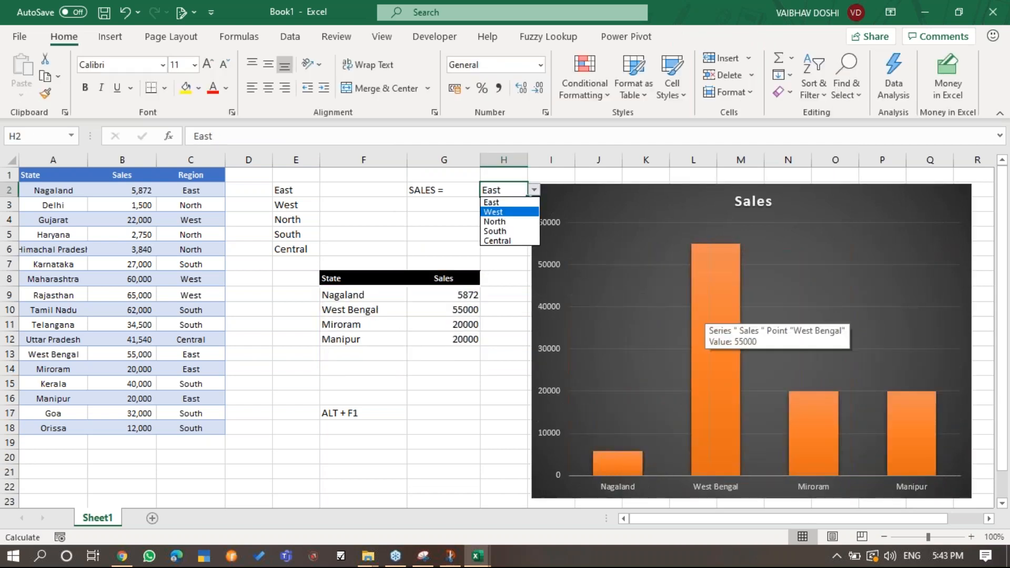
{"action": "key", "text": "Down"}
{"action": "key", "text": "Down"}
{"action": "key", "text": "Down"}
{"action": "key", "text": "Return"}
{"action": "key", "text": "alt+Down"}
{"action": "key", "text": "Down"}
{"action": "key", "text": "Return"}
Cycle the region in H2 back through South, North and West to East.
{"action": "key", "text": "alt+Down"}
{"action": "key", "text": "Up"}
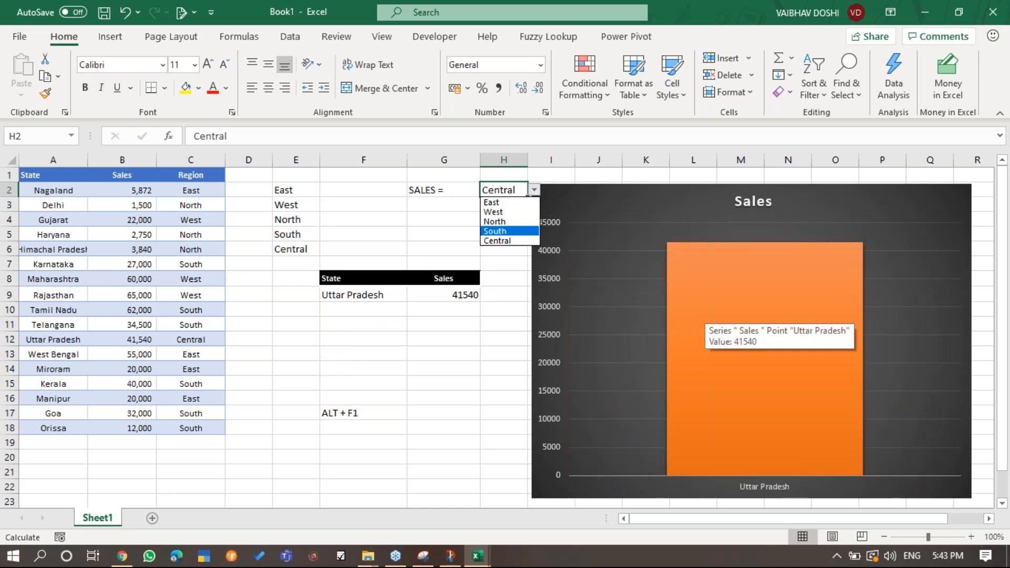
{"action": "key", "text": "Return"}
{"action": "key", "text": "alt+Down"}
{"action": "key", "text": "Up"}
{"action": "key", "text": "Return"}
{"action": "key", "text": "alt+Down"}
{"action": "key", "text": "Up"}
{"action": "key", "text": "Return"}
{"action": "key", "text": "alt+Down"}
{"action": "key", "text": "Up"}
{"action": "key", "text": "Return"}
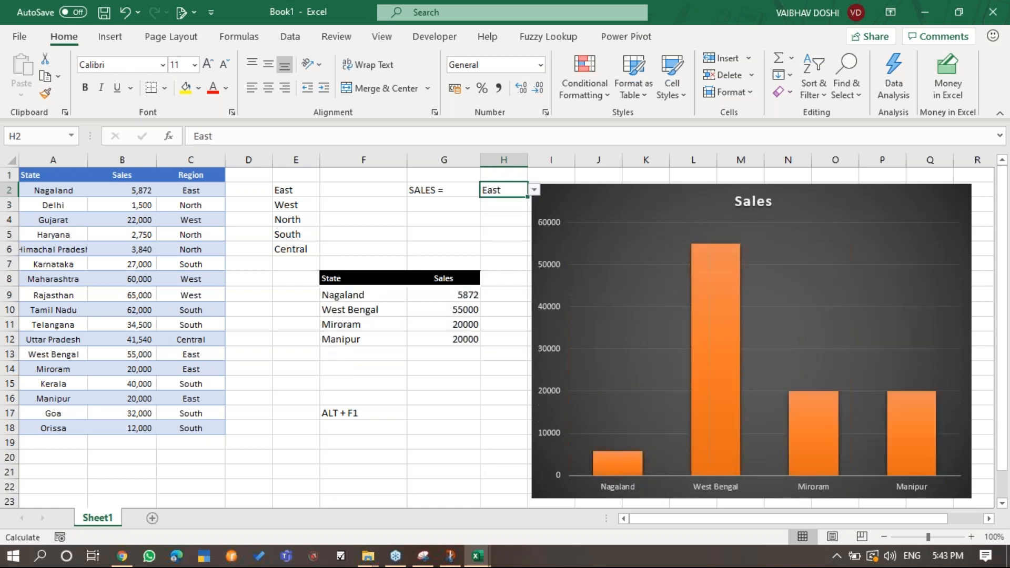
Delete the Sales chart and clear the filtered State and Sales results in F9:G12.
{"action": "left_click", "coordinate": [1002, 51]}
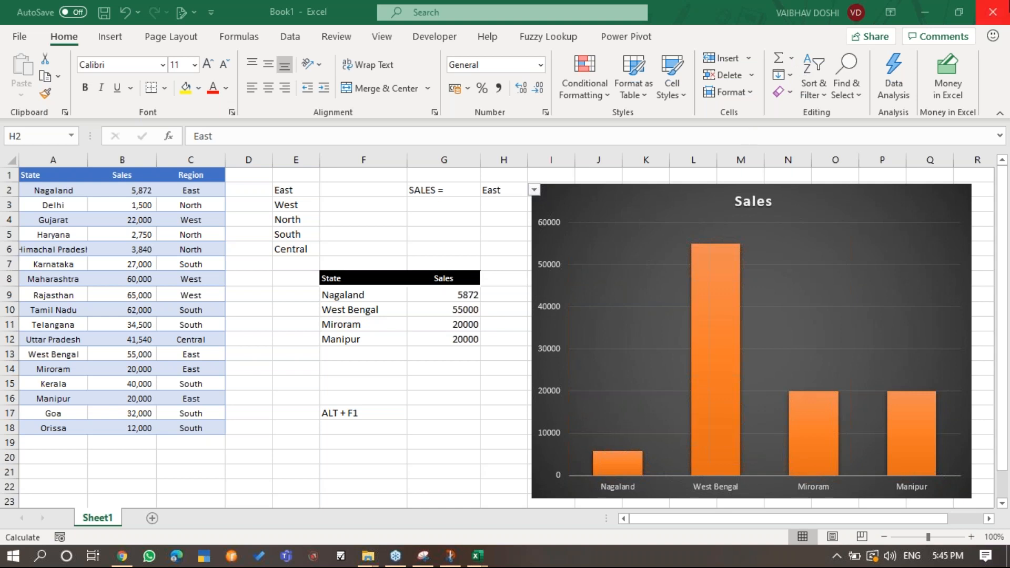
{"action": "left_click", "coordinate": [626, 200]}
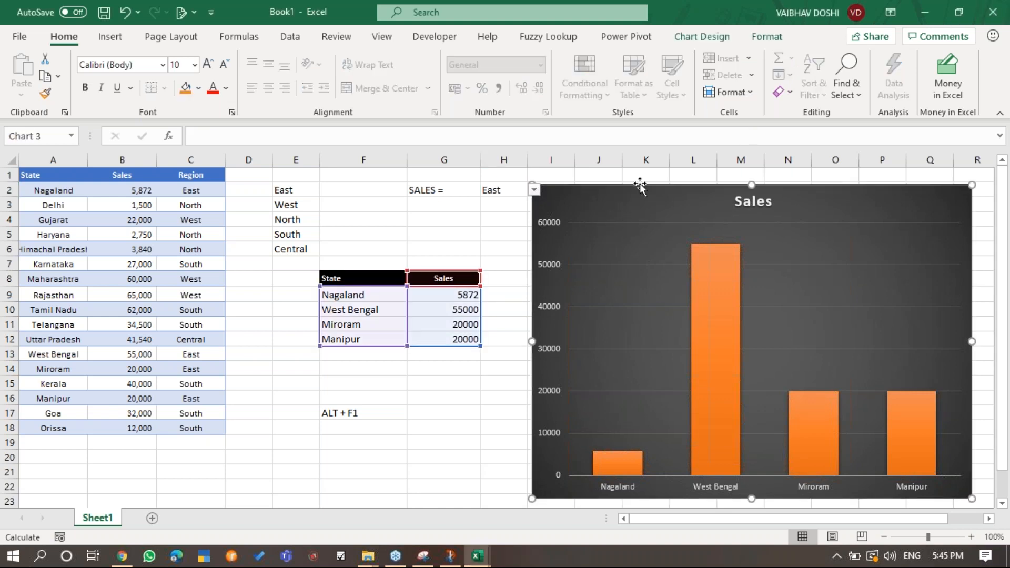
{"action": "key", "text": "Delete"}
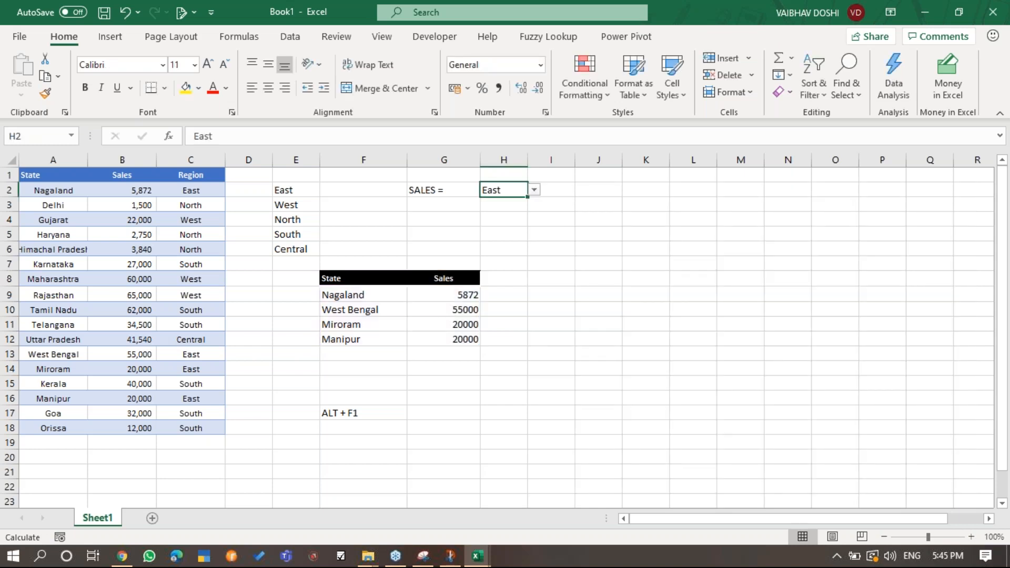
{"action": "left_click", "coordinate": [305, 291]}
{"action": "left_click_drag", "start_coordinate": [336, 294], "coordinate": [463, 341]}
{"action": "key", "text": "Delete"}
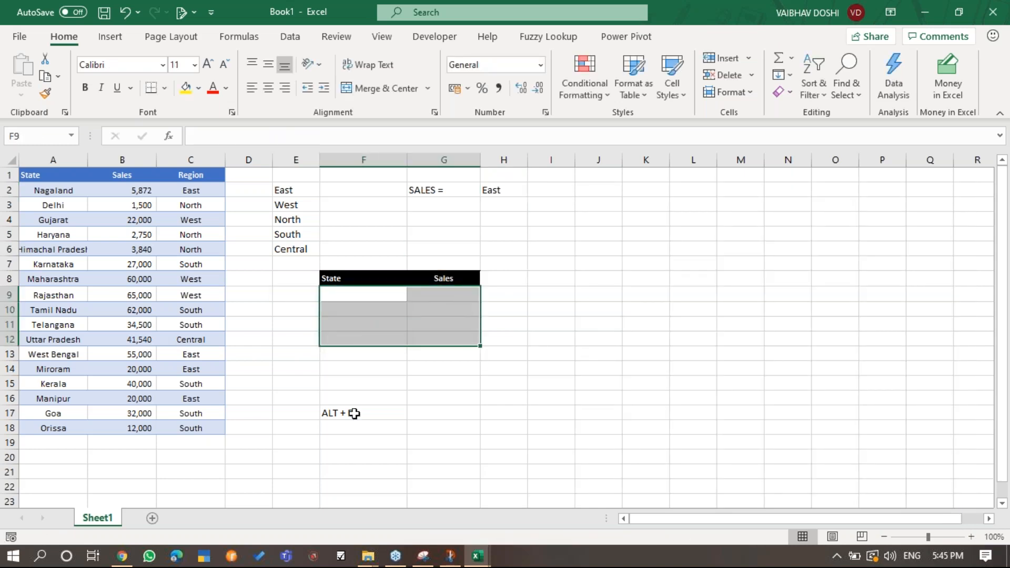
{"action": "left_click", "coordinate": [331, 412]}
{"action": "left_click", "coordinate": [314, 238]}
{"action": "left_click", "coordinate": [515, 188]}
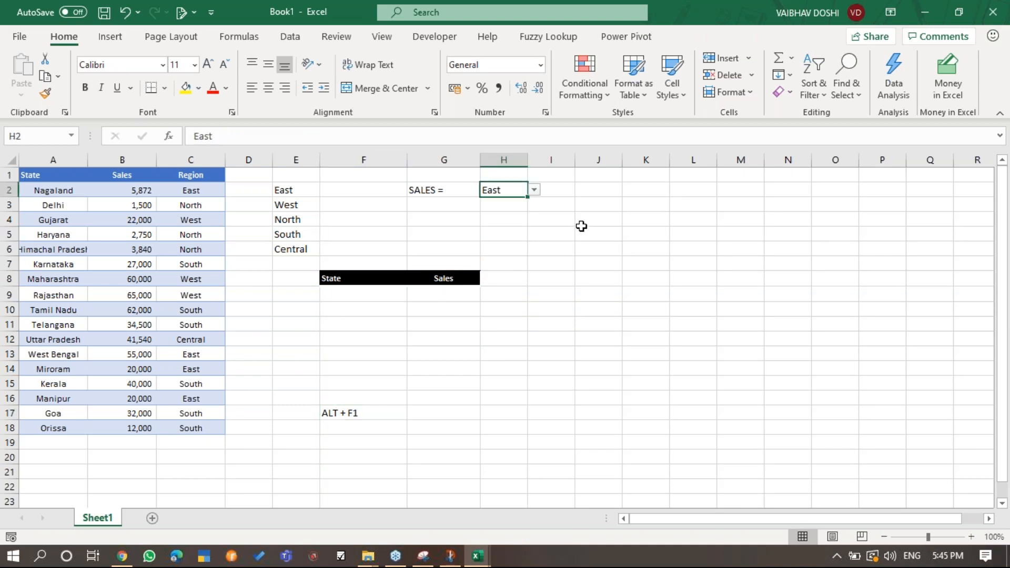
{"action": "left_click", "coordinate": [290, 37]}
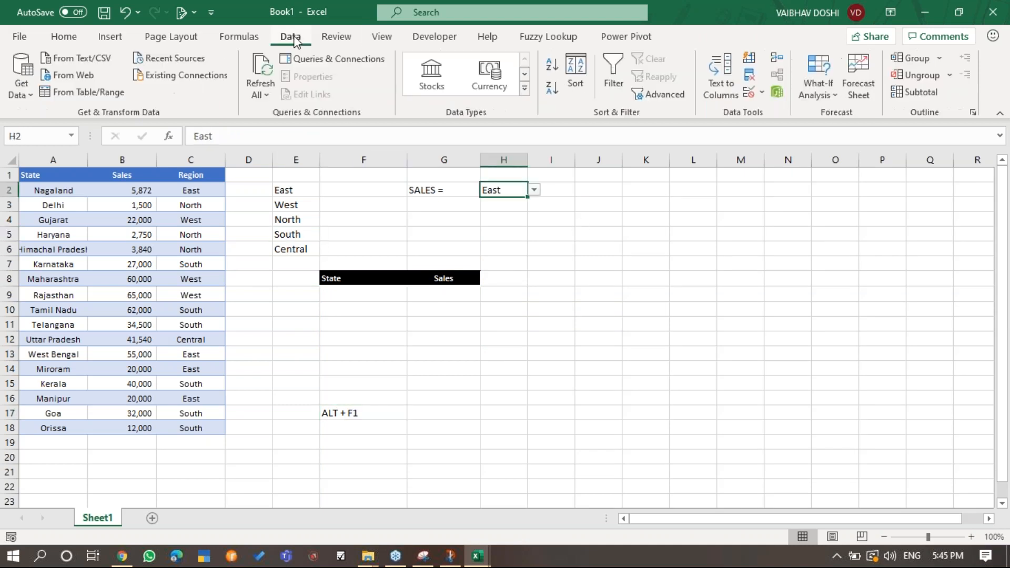
{"action": "left_click", "coordinate": [67, 37]}
Start a FILTER formula in F9 with the state names A2:A18 as its array.
{"action": "left_click", "coordinate": [335, 294]}
{"action": "type", "text": "=fil"}
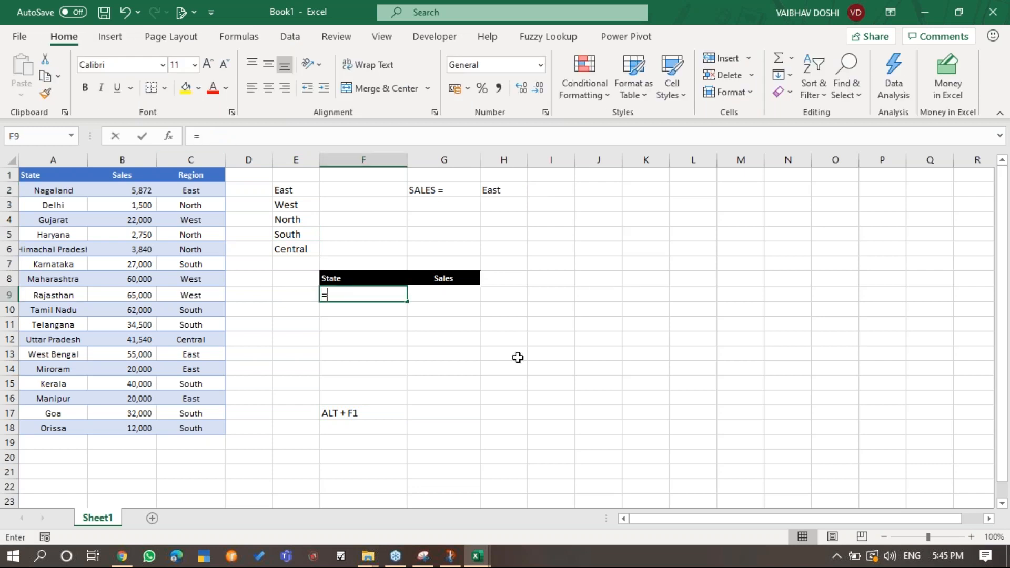
{"action": "key", "text": "Tab"}
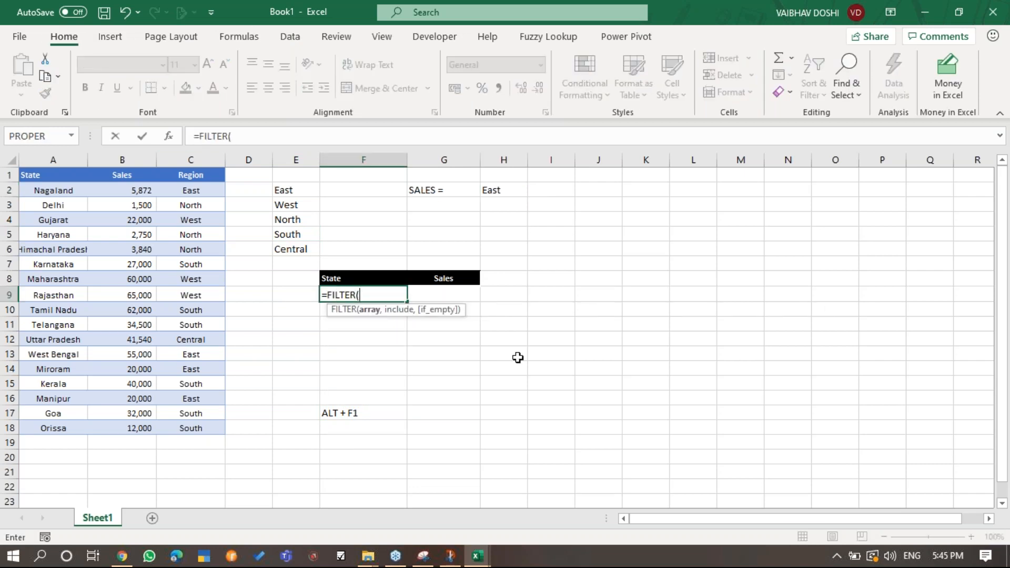
{"action": "left_click", "coordinate": [69, 193]}
{"action": "left_click_drag", "start_coordinate": [69, 196], "coordinate": [83, 427]}
{"action": "type", "text": ","}
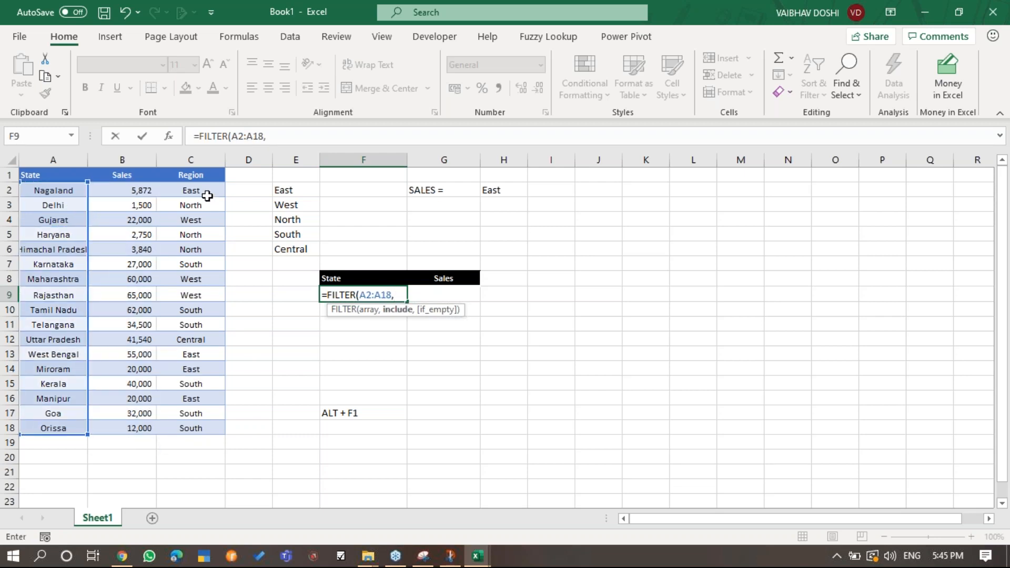
Complete the FILTER formula with the include condition C2:C18=H2 and enter it.
{"action": "left_click_drag", "start_coordinate": [207, 190], "coordinate": [223, 429]}
{"action": "type", "text": "="}
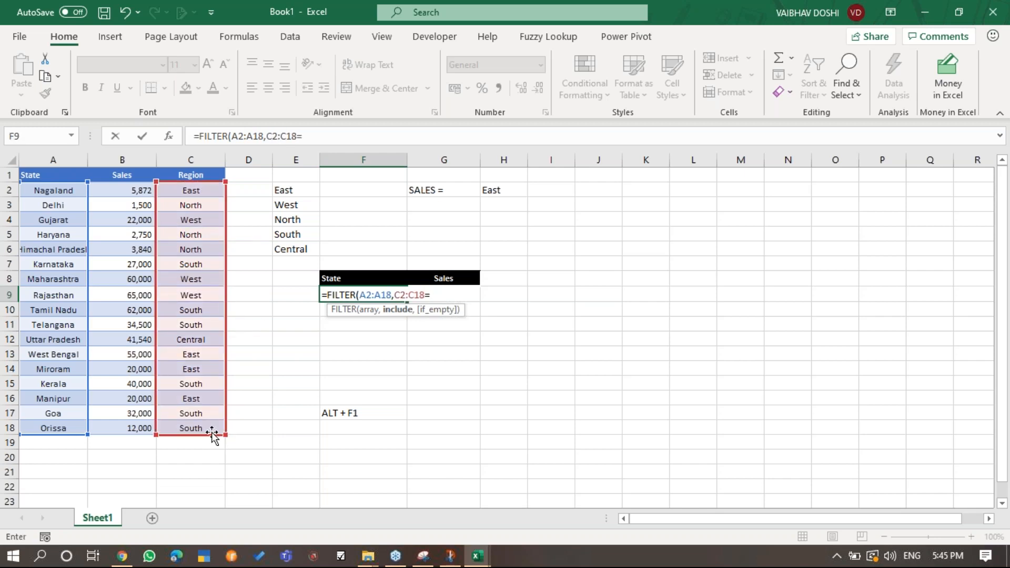
{"action": "left_click", "coordinate": [513, 189]}
{"action": "type", "text": ")"}
{"action": "key", "text": "Return"}
{"action": "key", "text": "Up"}
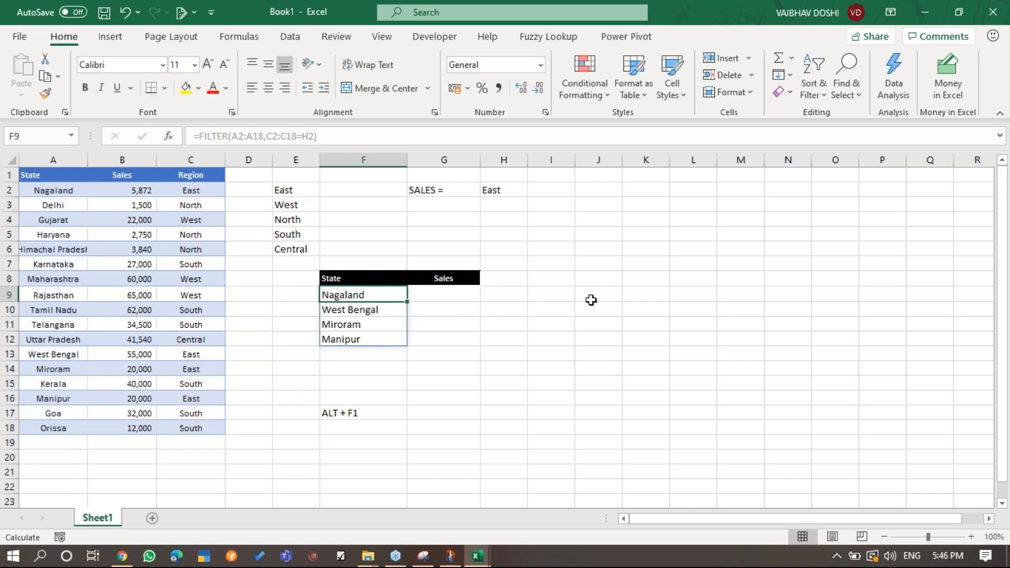
Start an XLOOKUP formula in G9 with the spilled range F9# as the lookup value.
{"action": "key", "text": "Right"}
{"action": "type", "text": "=xl"}
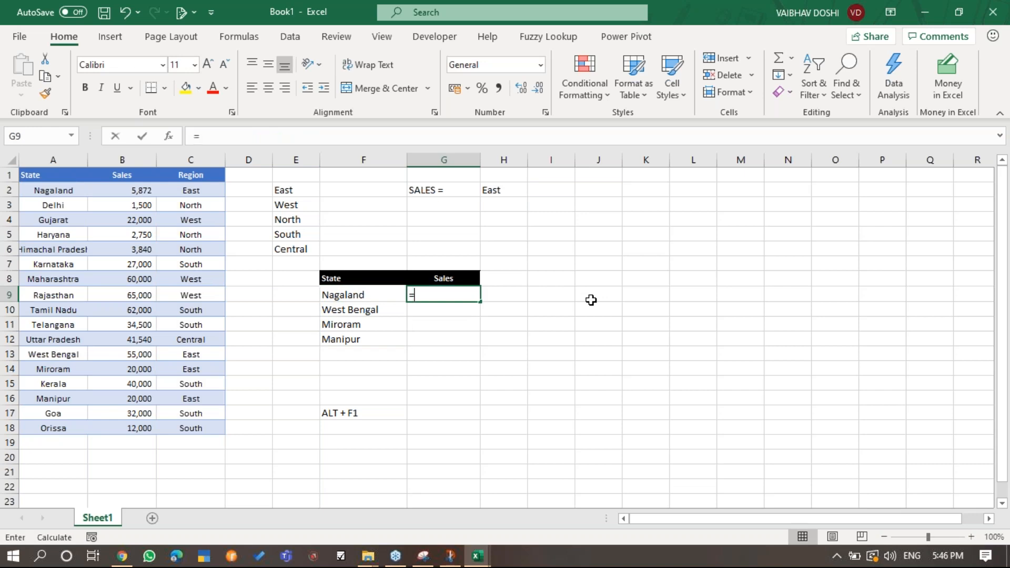
{"action": "key", "text": "Tab"}
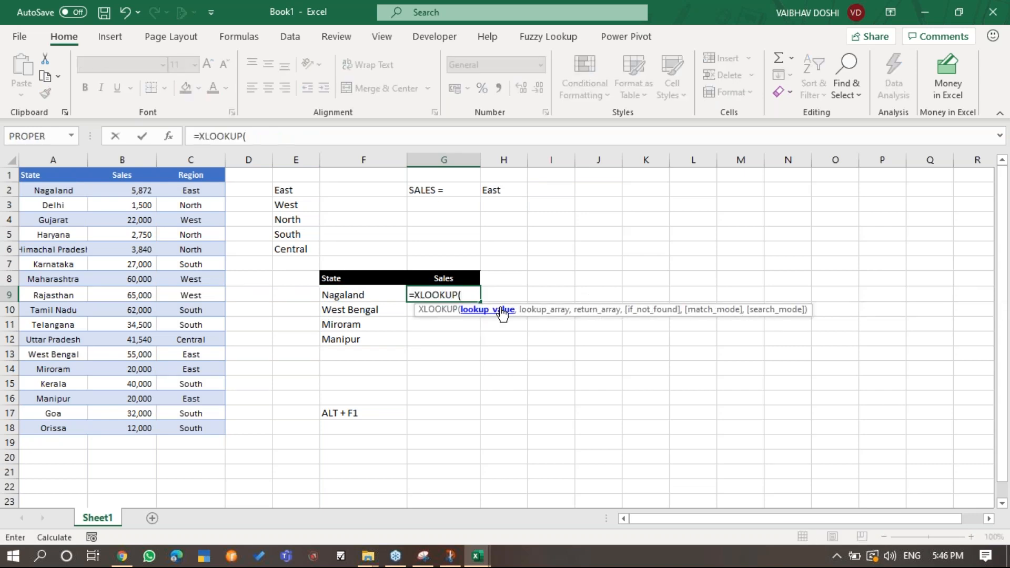
{"action": "left_click", "coordinate": [367, 294]}
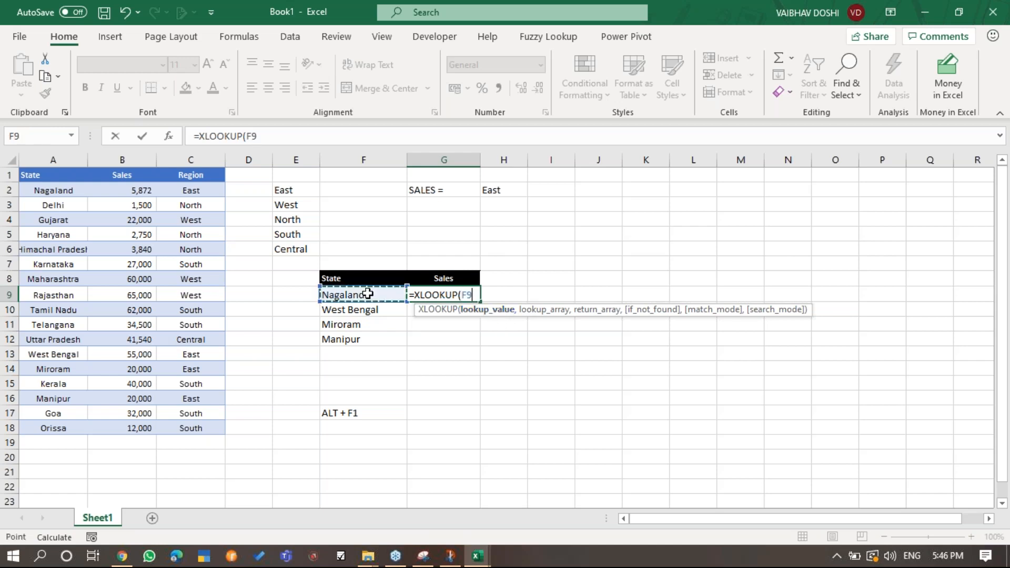
{"action": "type", "text": "#"}
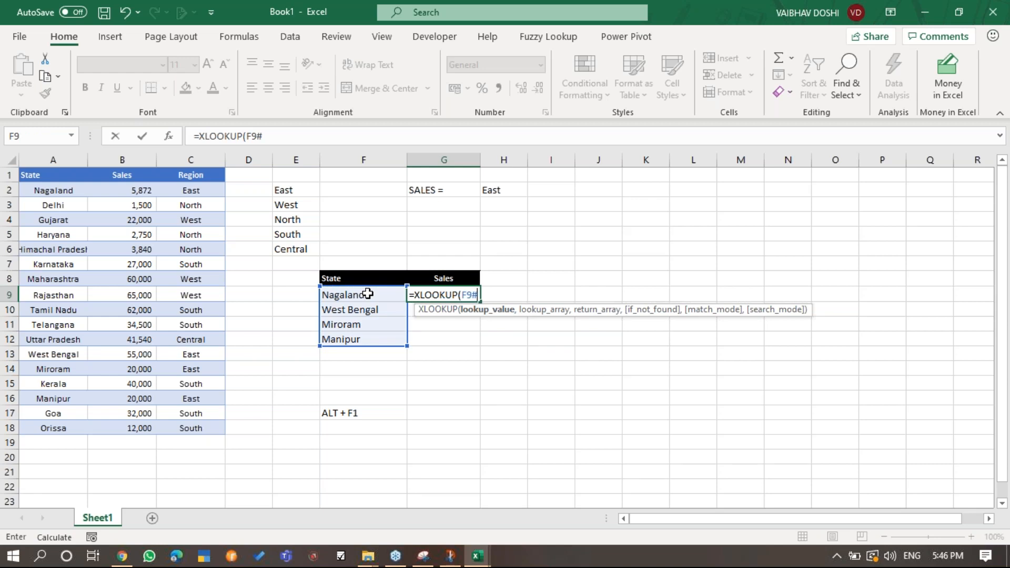
{"action": "type", "text": ","}
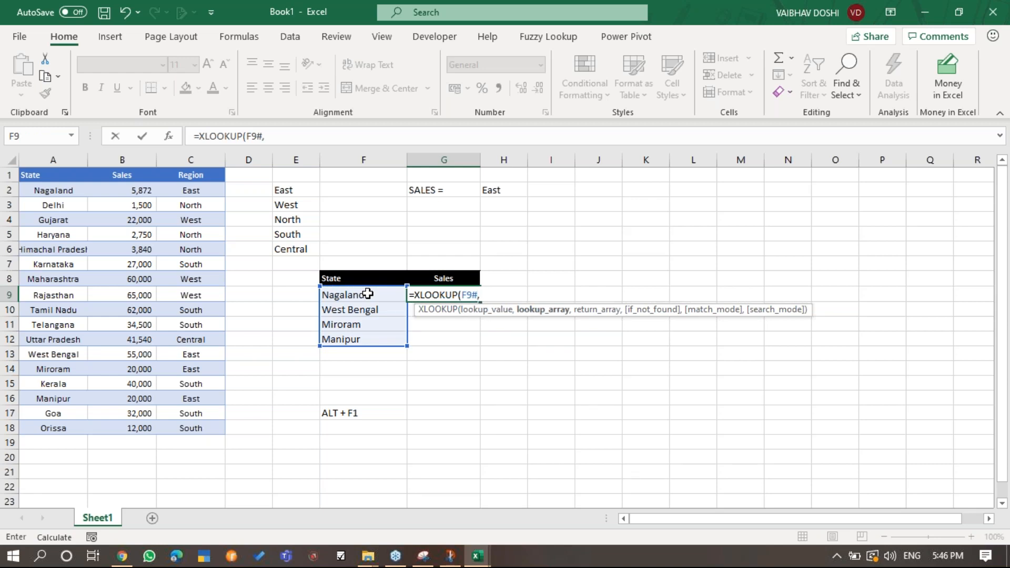
Complete the XLOOKUP with lookup array A2:A18 and return array B2:B18, and enter it.
{"action": "left_click_drag", "start_coordinate": [63, 190], "coordinate": [202, 425]}
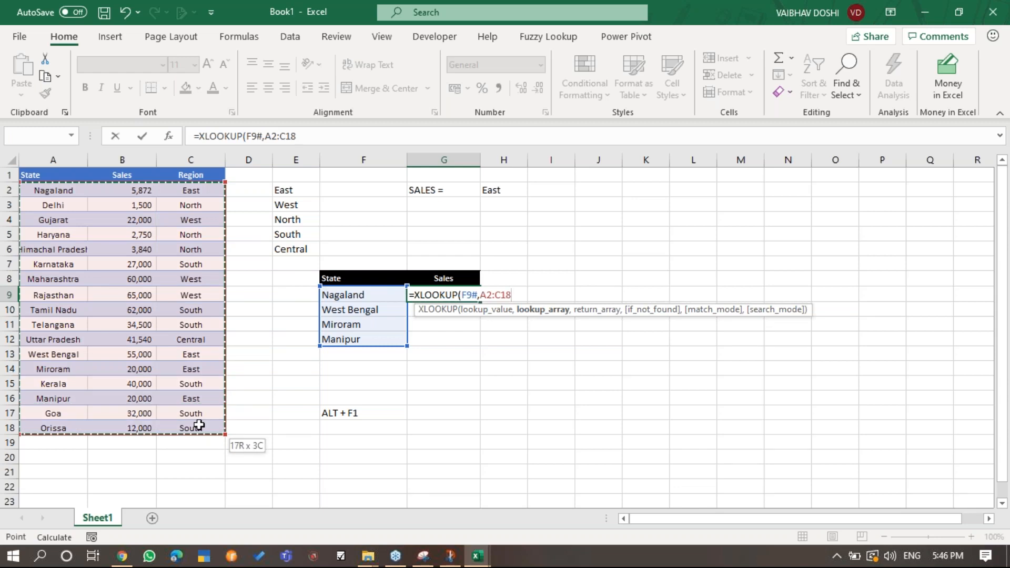
{"action": "left_click", "coordinate": [294, 412]}
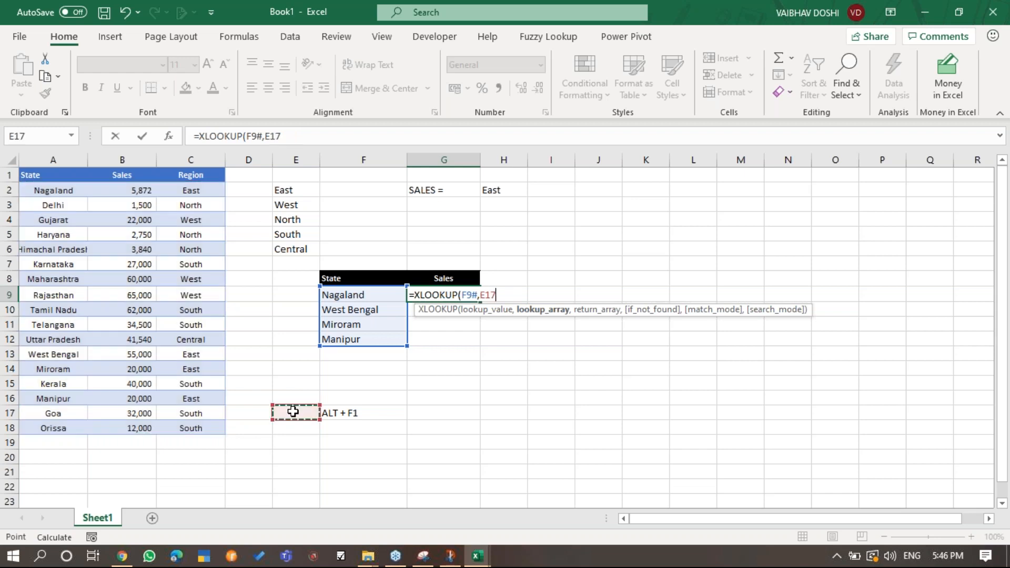
{"action": "left_click_drag", "start_coordinate": [61, 194], "coordinate": [58, 427]}
{"action": "type", "text": ","}
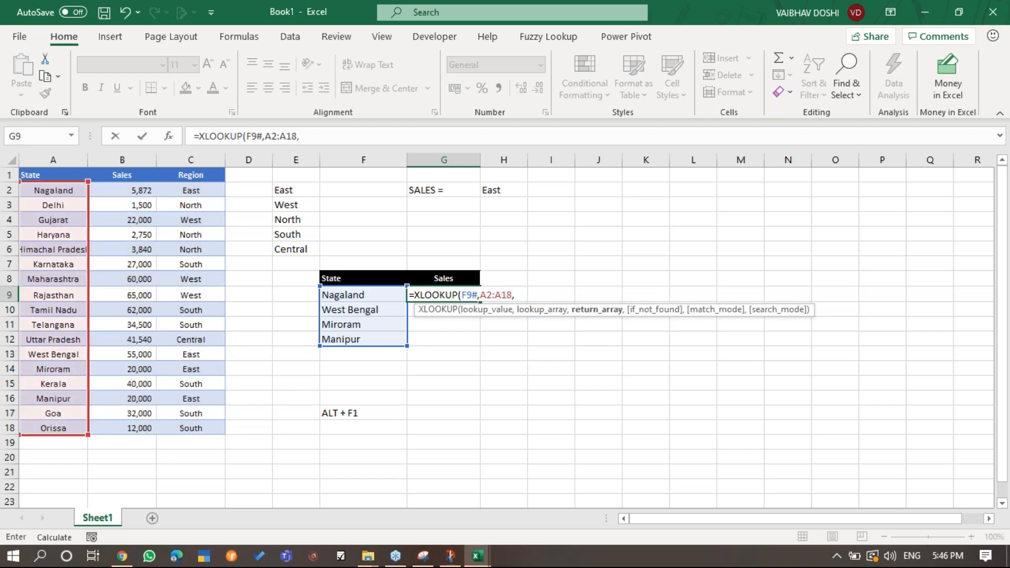
{"action": "left_click_drag", "start_coordinate": [140, 190], "coordinate": [139, 428]}
{"action": "type", "text": ")"}
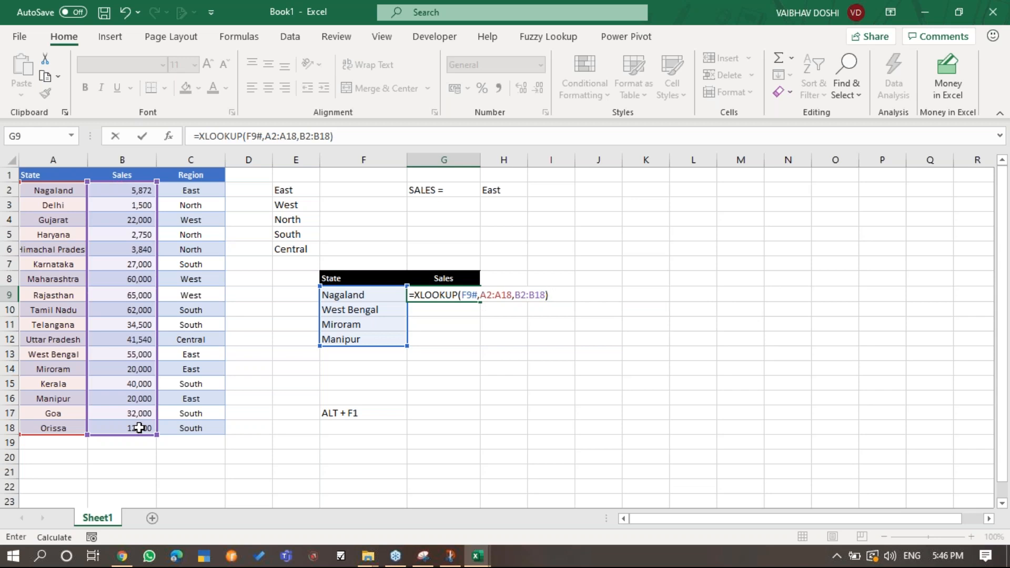
{"action": "key", "text": "Return"}
Test the rebuilt formulas by changing the region in H2 to South and on to Central.
{"action": "key", "text": "Up"}
{"action": "key", "text": "Up"}
{"action": "key", "text": "Right"}
{"action": "key", "text": "Up"}
{"action": "key", "text": "Up"}
{"action": "key", "text": "Up"}
{"action": "key", "text": "Up"}
{"action": "key", "text": "Up"}
{"action": "key", "text": "Up"}
{"action": "key", "text": "alt+Down"}
{"action": "key", "text": "Down"}
{"action": "key", "text": "Down"}
{"action": "key", "text": "Down"}
{"action": "key", "text": "Return"}
{"action": "key", "text": "alt+Down"}
{"action": "key", "text": "Down"}
{"action": "key", "text": "Return"}
Step the region in H2 through South, North and West to East to test the spilled results.
{"action": "key", "text": "alt+Down"}
{"action": "key", "text": "Up"}
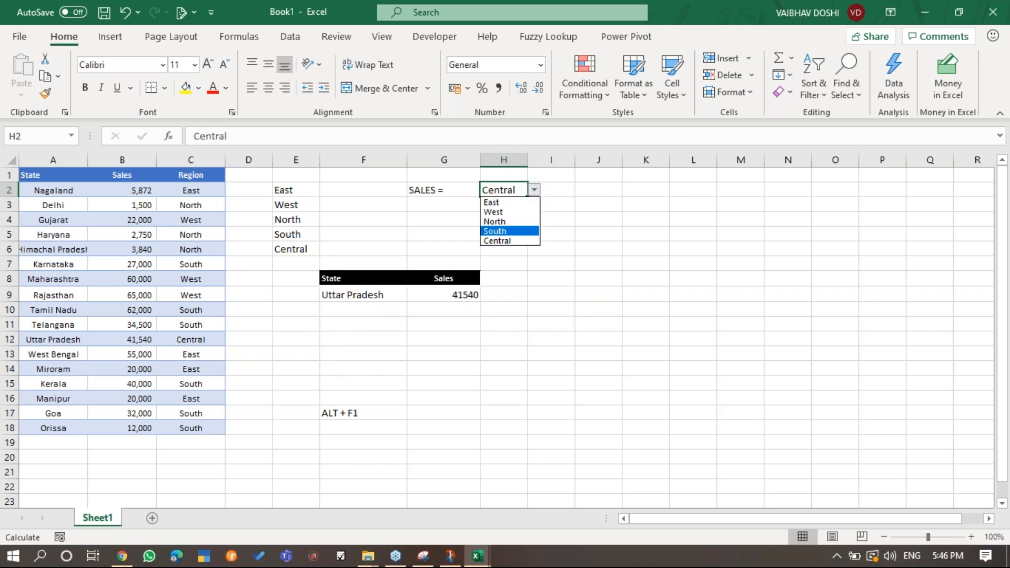
{"action": "key", "text": "Return"}
{"action": "key", "text": "alt+Down"}
{"action": "key", "text": "Up"}
{"action": "key", "text": "Return"}
{"action": "key", "text": "alt+Down"}
{"action": "key", "text": "Up"}
{"action": "key", "text": "Escape"}
{"action": "key", "text": "alt+Down"}
{"action": "key", "text": "Up"}
{"action": "key", "text": "Return"}
{"action": "key", "text": "alt+Down"}
{"action": "key", "text": "Up"}
{"action": "key", "text": "Return"}
Switch the region in H2 to North, South and Central to test the State and Sales results again.
{"action": "key", "text": "alt+Down"}
{"action": "key", "text": "Down"}
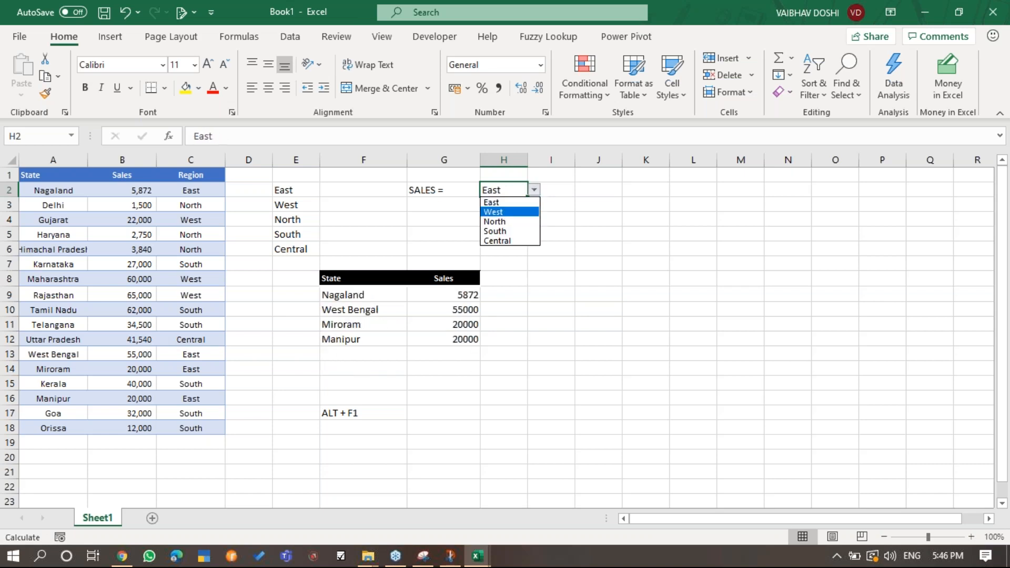
{"action": "key", "text": "Down"}
{"action": "key", "text": "Return"}
{"action": "key", "text": "alt+Down"}
{"action": "key", "text": "Down"}
{"action": "key", "text": "Return"}
{"action": "key", "text": "alt+Down"}
{"action": "key", "text": "Down"}
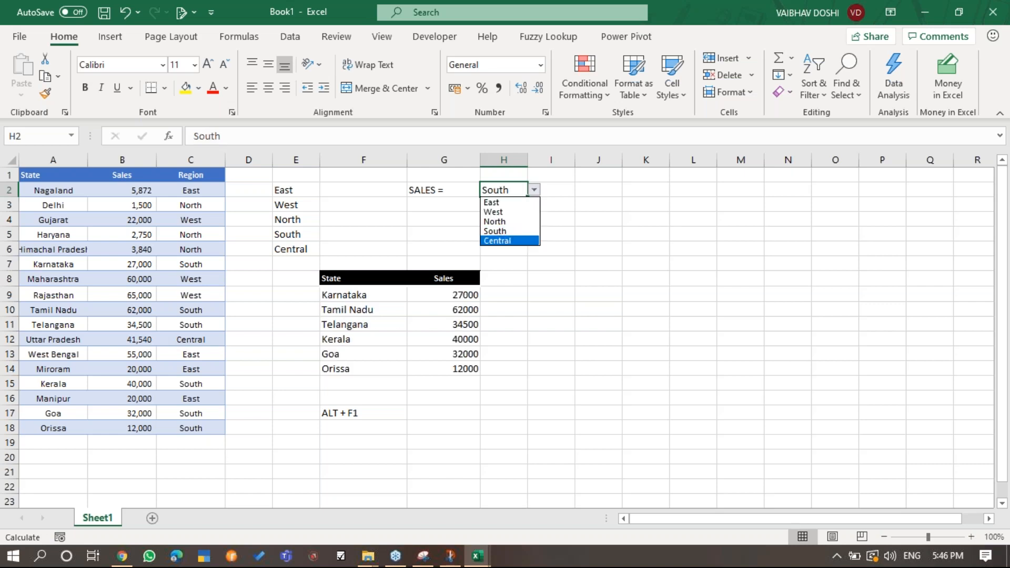
{"action": "key", "text": "Return"}
Set the region in H2 to North.
{"action": "key", "text": "alt+Down"}
{"action": "key", "text": "Up"}
{"action": "key", "text": "Up"}
{"action": "key", "text": "Return"}
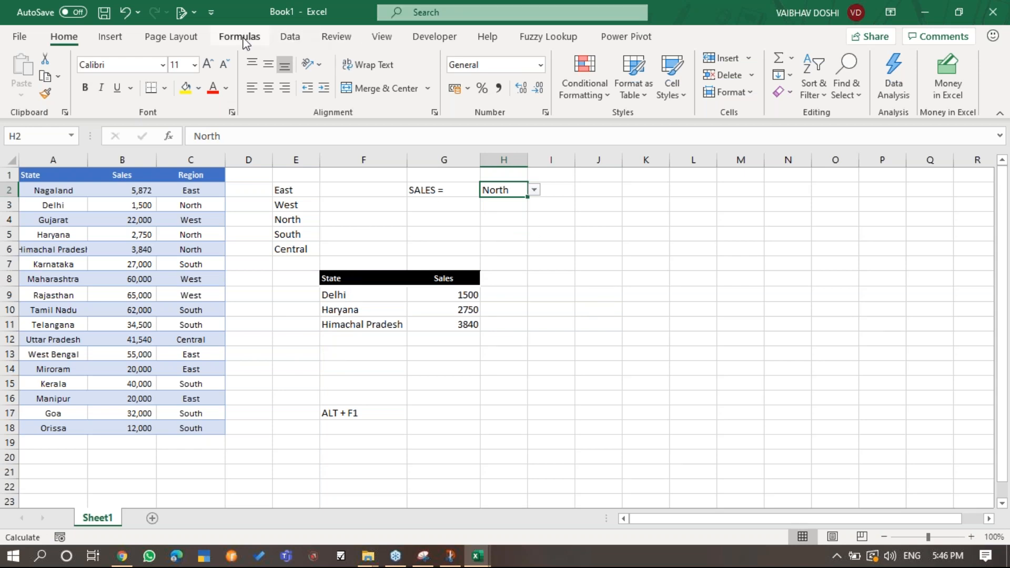
Delete the defined names Sales and STATE in the Name Manager.
{"action": "left_click", "coordinate": [241, 37]}
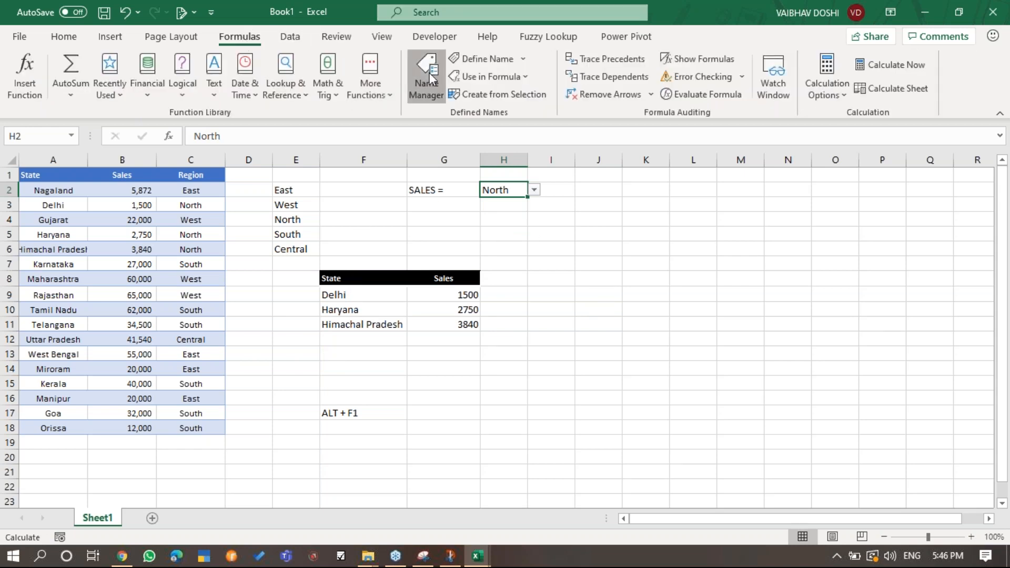
{"action": "left_click", "coordinate": [428, 74]}
{"action": "left_click", "coordinate": [579, 69]}
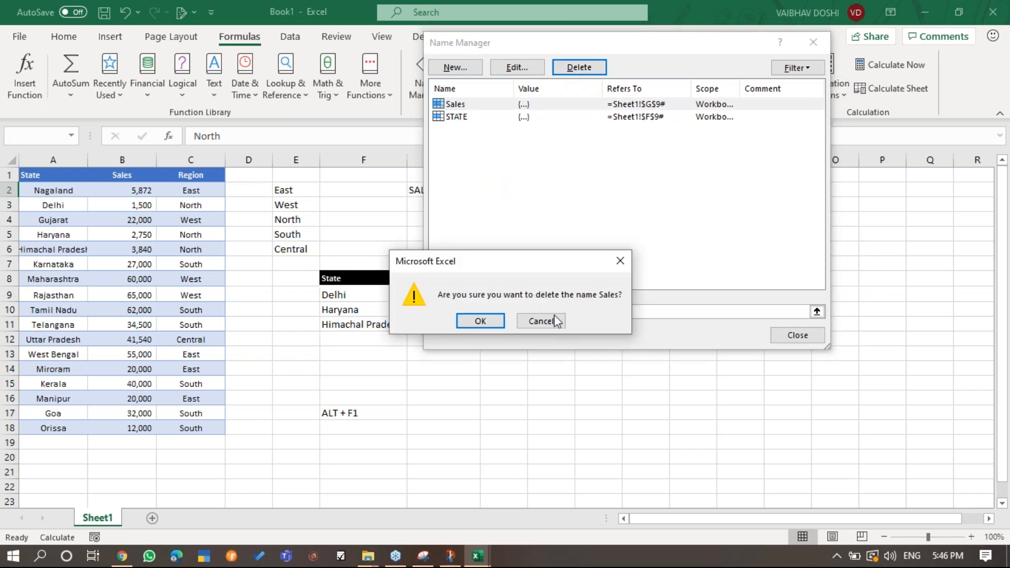
{"action": "left_click", "coordinate": [480, 322]}
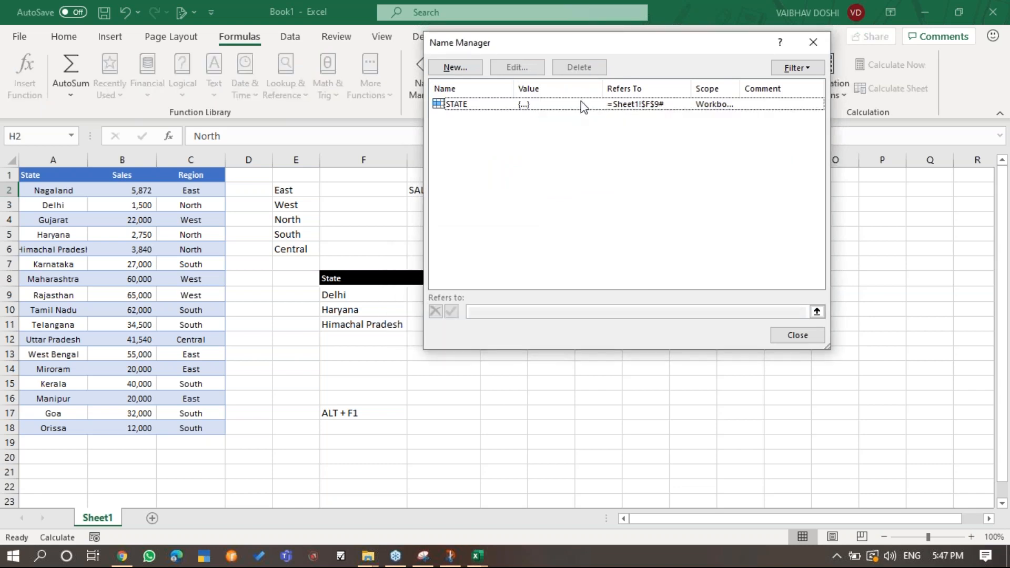
{"action": "left_click", "coordinate": [581, 104]}
{"action": "left_click", "coordinate": [579, 67]}
{"action": "left_click", "coordinate": [497, 326]}
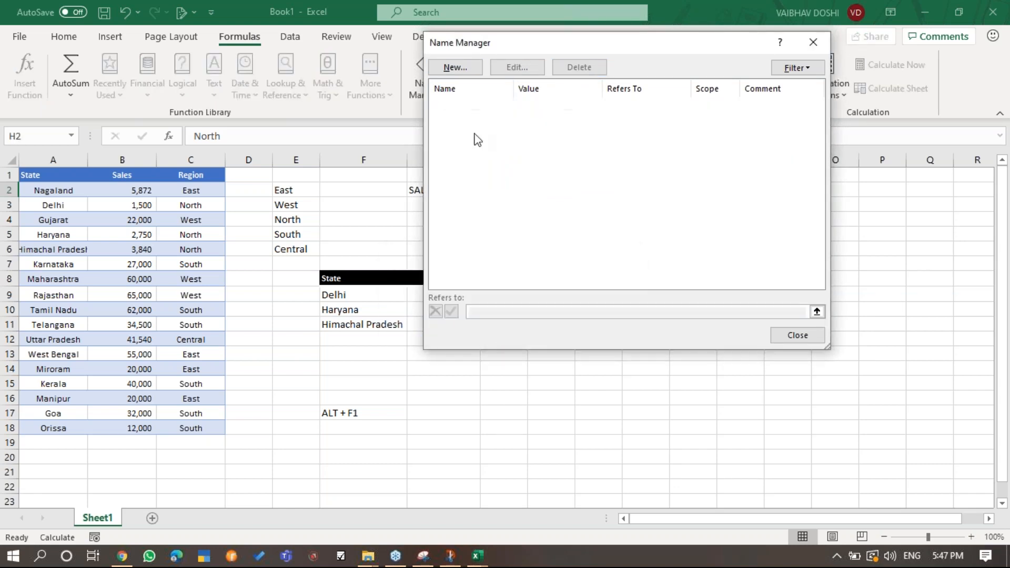
Create a workbook-scoped name STATE that refers to the spilled range =Sheet1!$F$9#.
{"action": "left_click", "coordinate": [455, 67]}
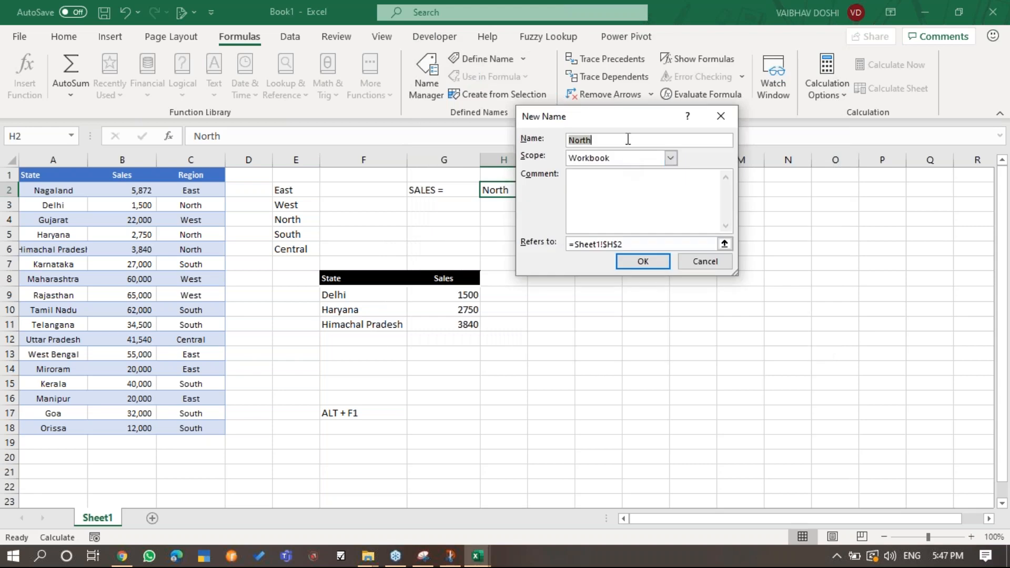
{"action": "type", "text": "STA"}
{"action": "left_click", "coordinate": [632, 243]}
{"action": "left_click", "coordinate": [387, 295]}
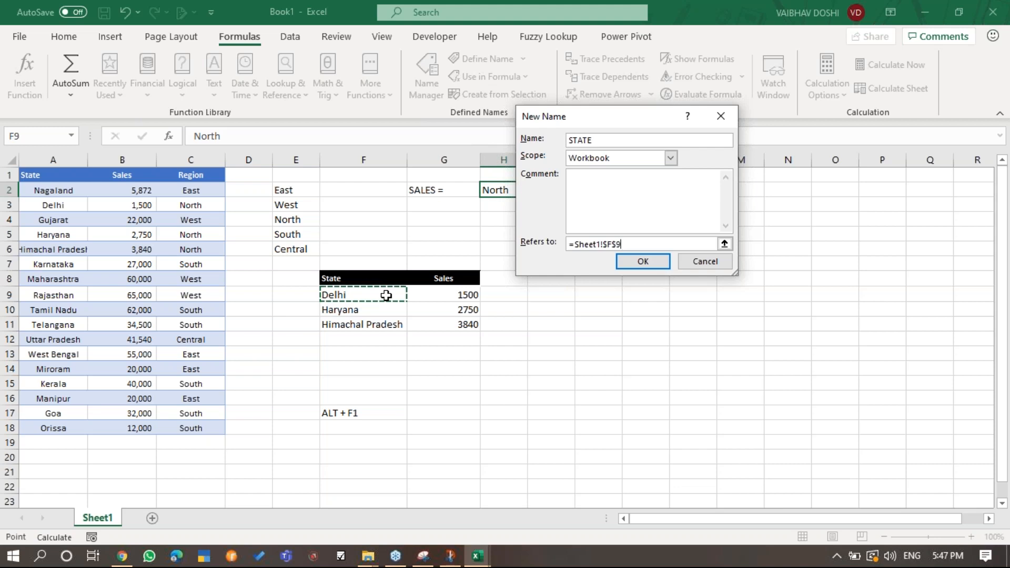
{"action": "left_click", "coordinate": [643, 262]}
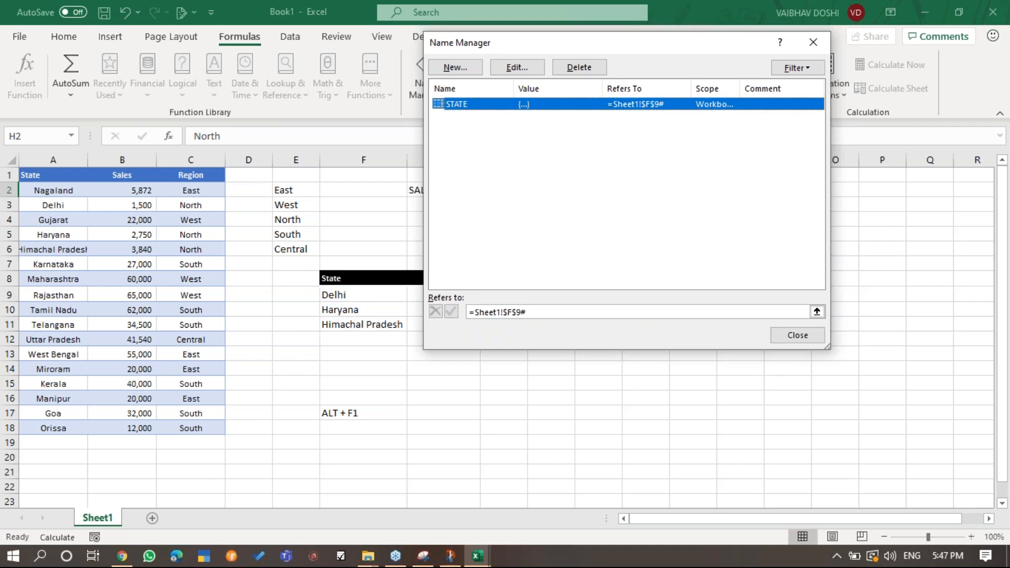
Create a workbook-scoped name SALES that refers to the spilled range =Sheet1!$G$9#.
{"action": "type", "text": "ES"}
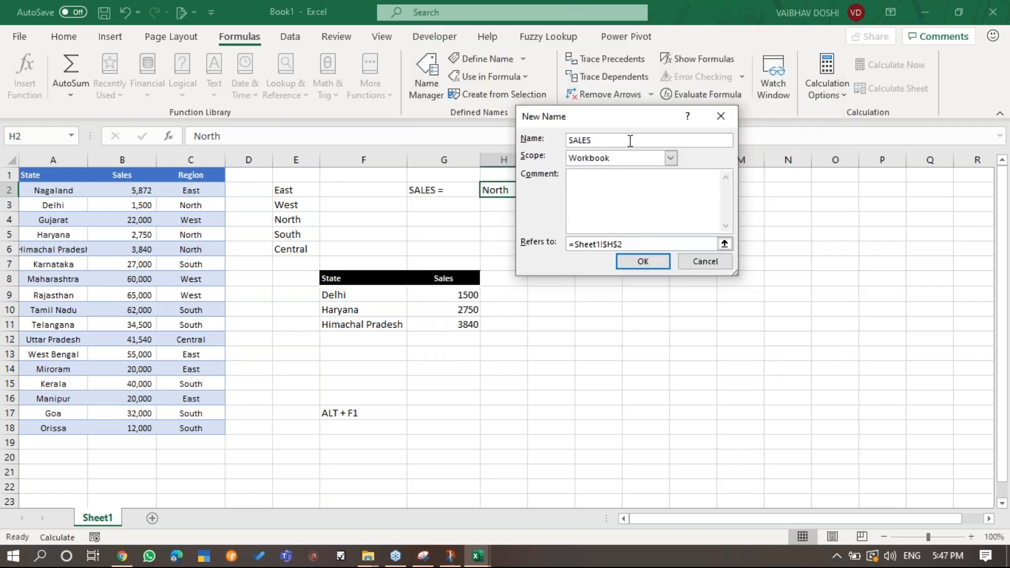
{"action": "left_click_drag", "start_coordinate": [636, 244], "coordinate": [564, 245]}
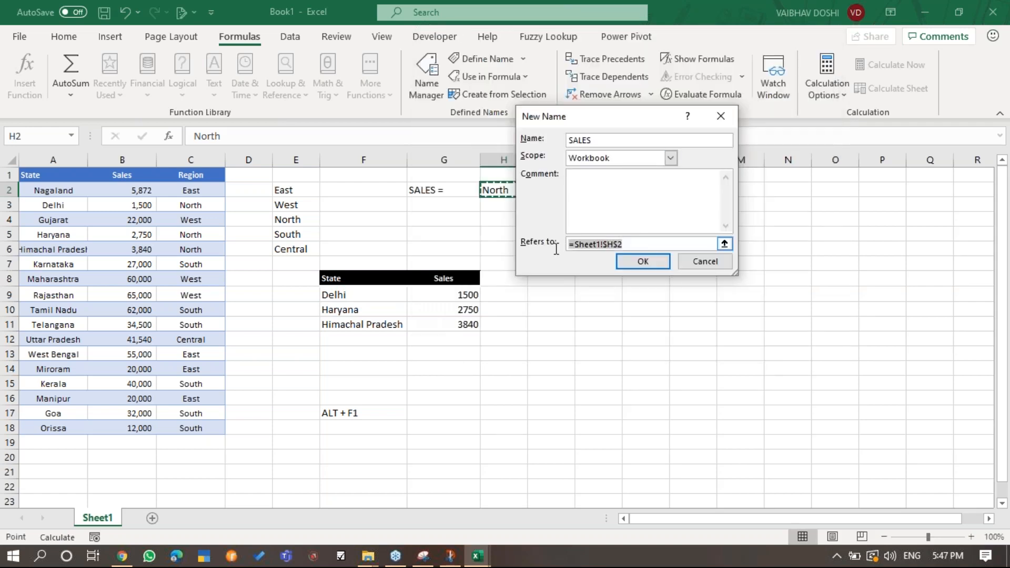
{"action": "left_click", "coordinate": [449, 295]}
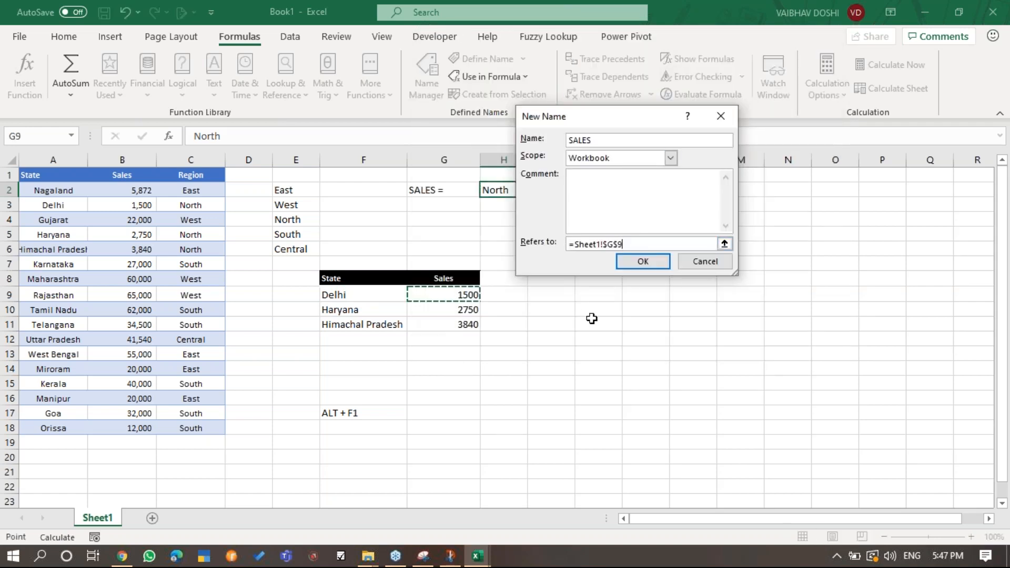
{"action": "type", "text": "#"}
{"action": "left_click", "coordinate": [643, 262]}
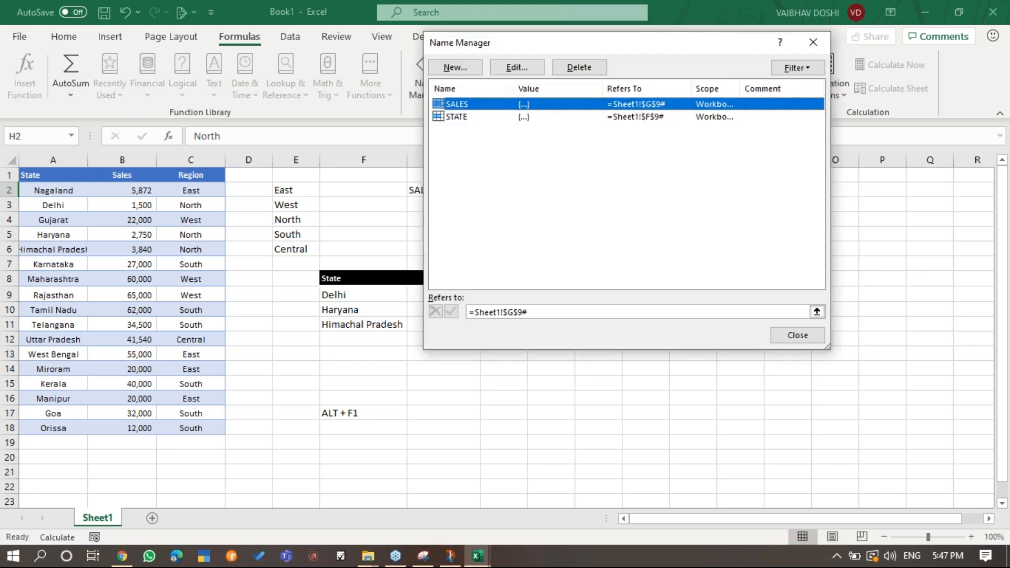
{"action": "left_click", "coordinate": [813, 339]}
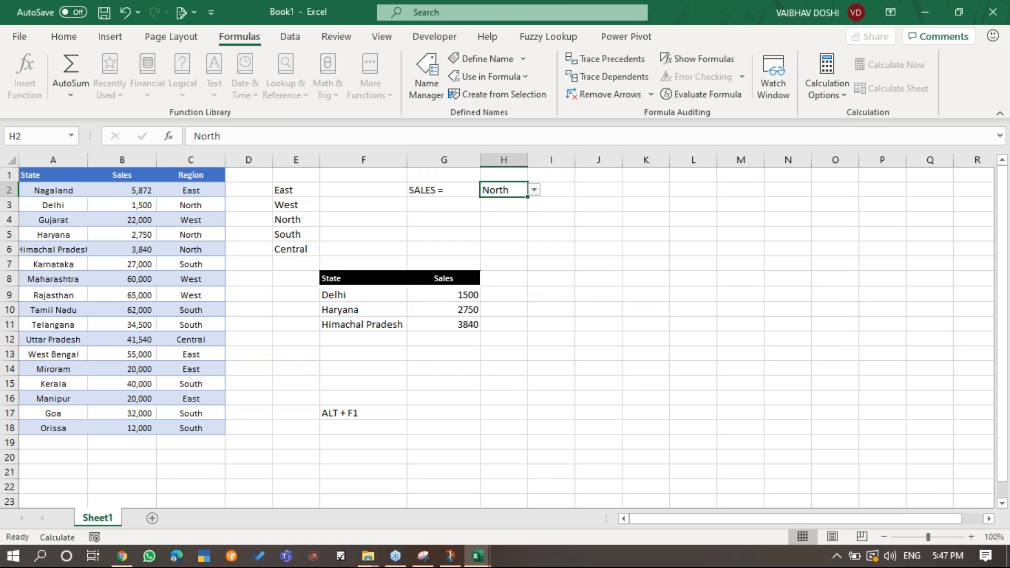
Insert a default column chart from the State and Sales results in F8:G11, move it to columns I–Q and enlarge it.
{"action": "left_click_drag", "start_coordinate": [331, 278], "coordinate": [442, 319]}
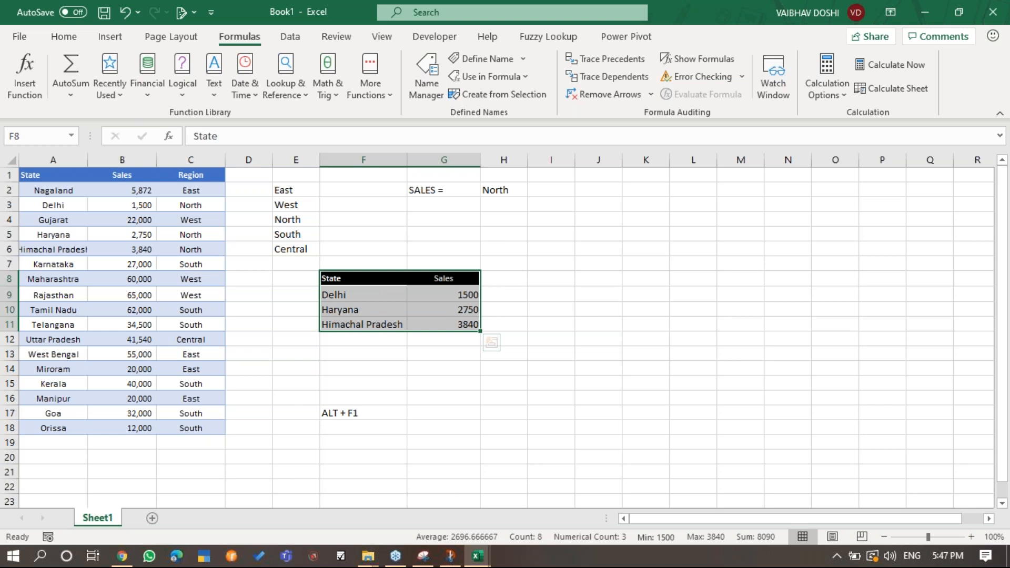
{"action": "key", "text": "alt+F1"}
{"action": "left_click_drag", "start_coordinate": [614, 232], "coordinate": [820, 207]}
{"action": "left_click_drag", "start_coordinate": [905, 392], "coordinate": [968, 429]}
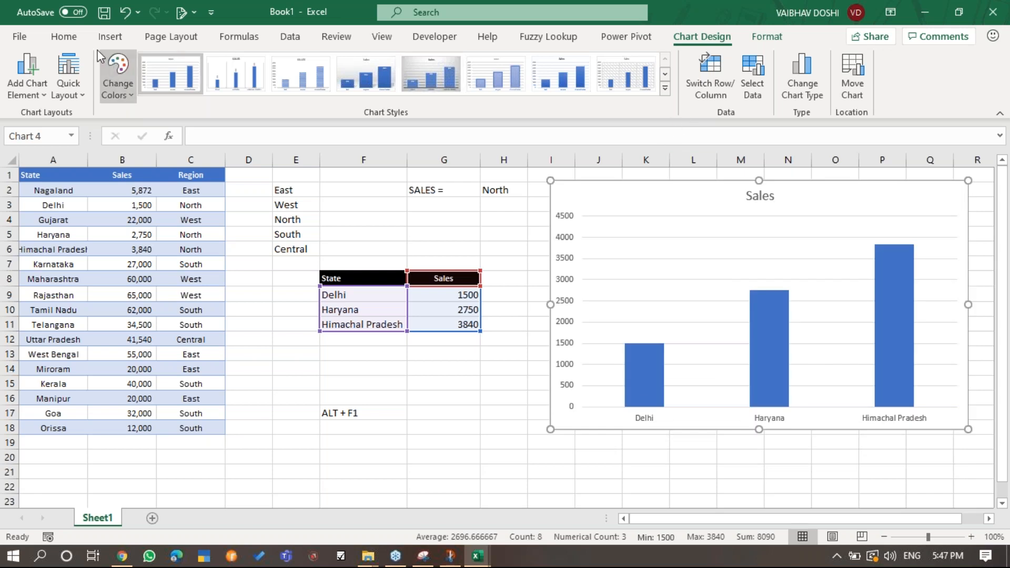
Set the chart's Sales series values to the defined name =Sheet1!SALES.
{"action": "left_click", "coordinate": [77, 42]}
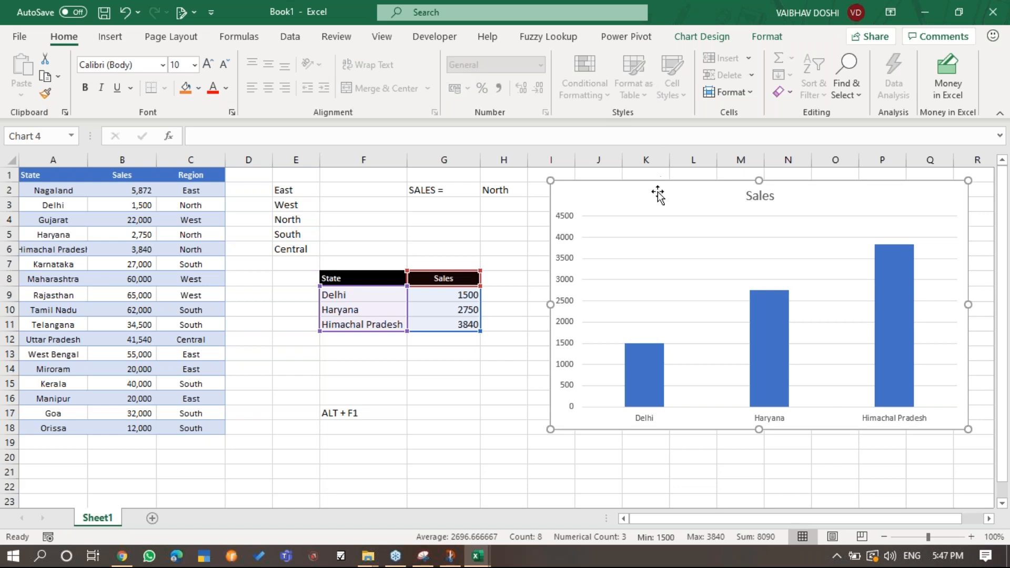
{"action": "left_click", "coordinate": [769, 38]}
{"action": "left_click", "coordinate": [705, 36]}
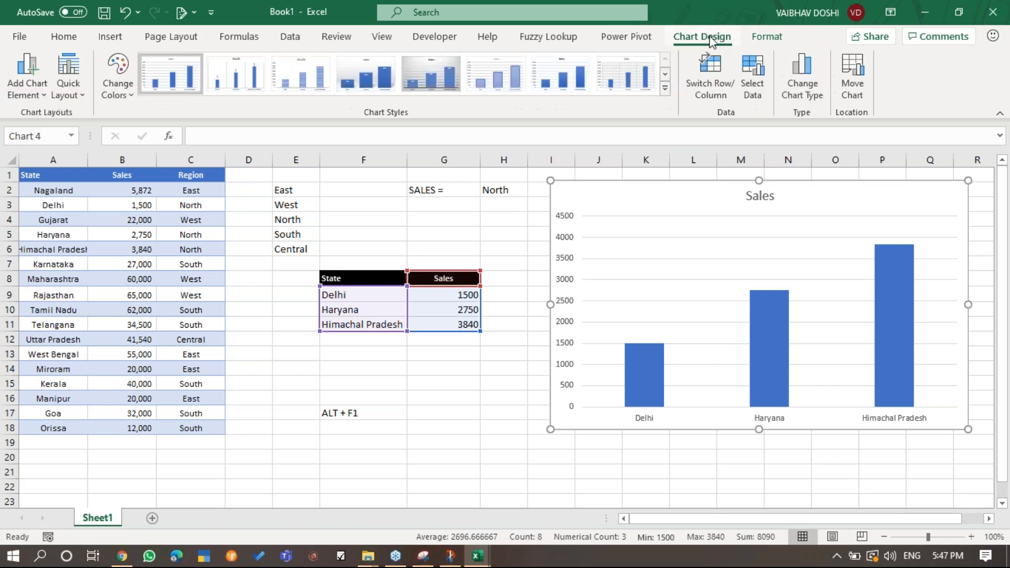
{"action": "left_click", "coordinate": [751, 94]}
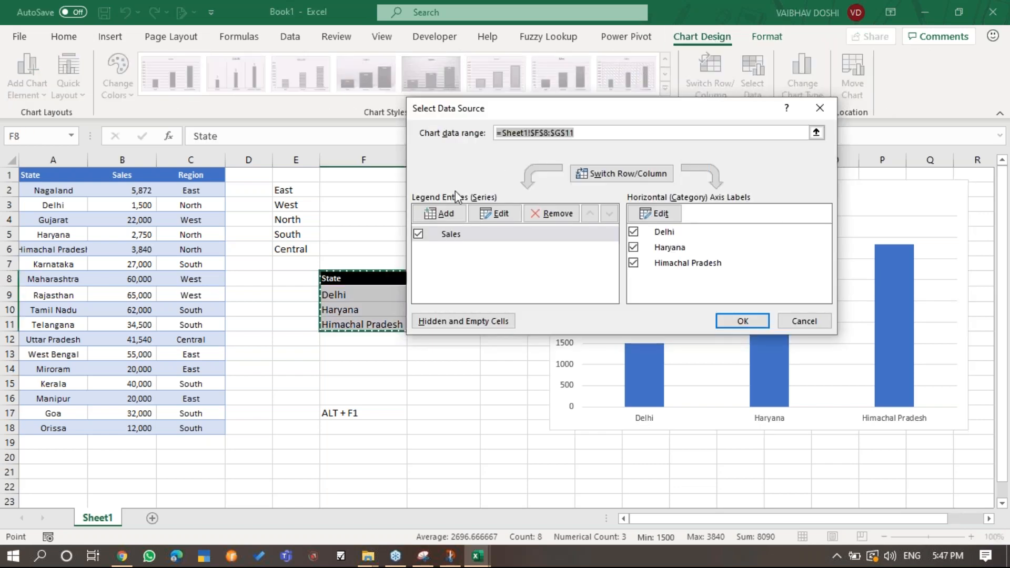
{"action": "left_click", "coordinate": [495, 212]}
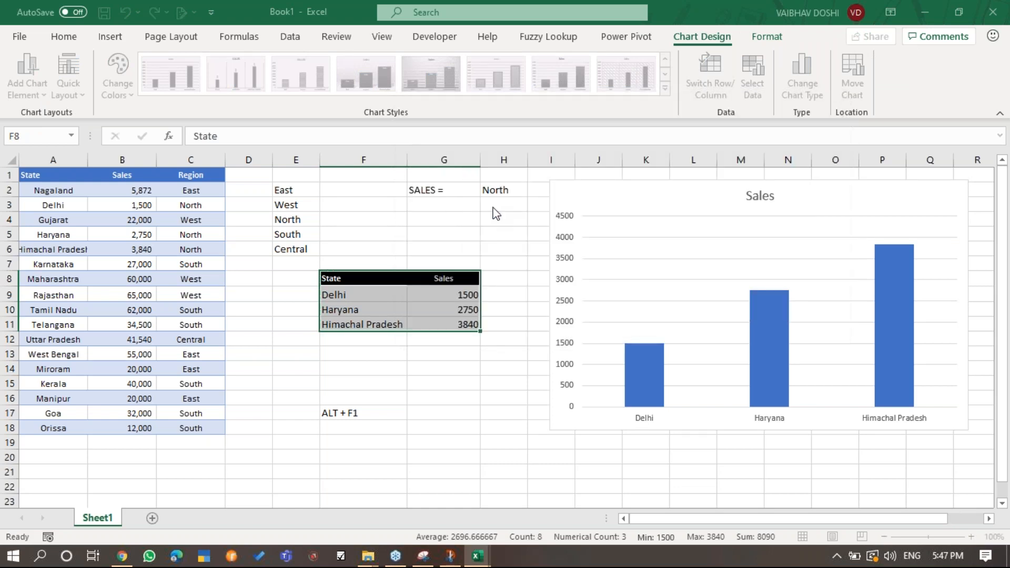
{"action": "left_click", "coordinate": [615, 241]}
{"action": "key", "text": "BackSpace"}
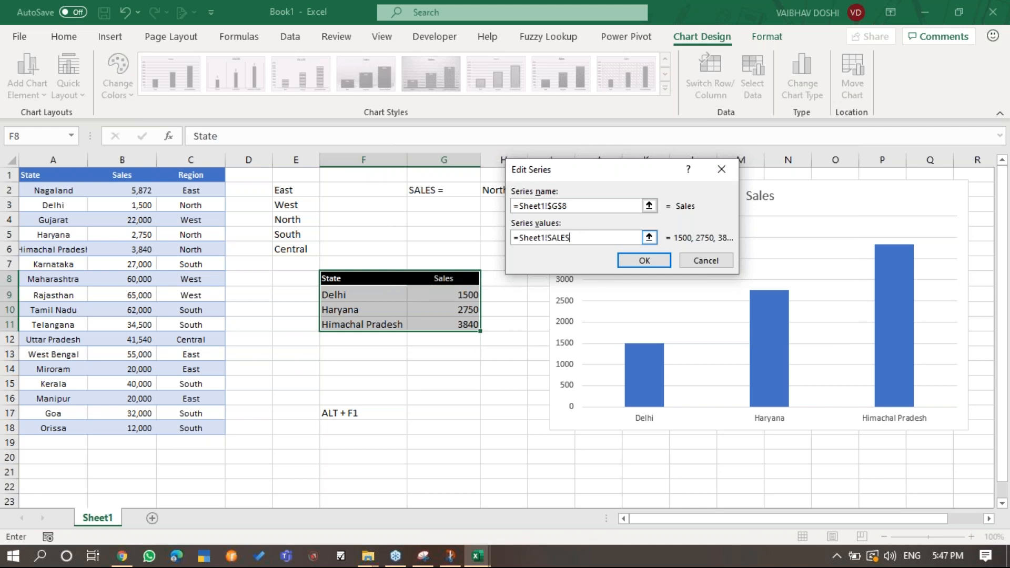
{"action": "left_click", "coordinate": [644, 261]}
Set the chart's horizontal axis label range to =Sheet1!STATE and apply the data source changes.
{"action": "left_click", "coordinate": [649, 214]}
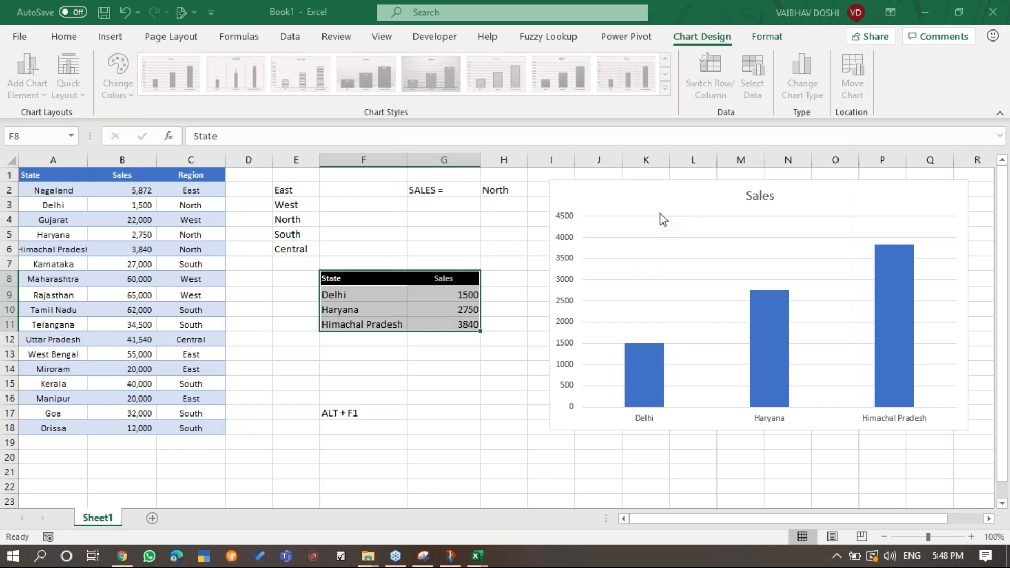
{"action": "left_click", "coordinate": [623, 224]}
{"action": "key", "text": "BackSpace"}
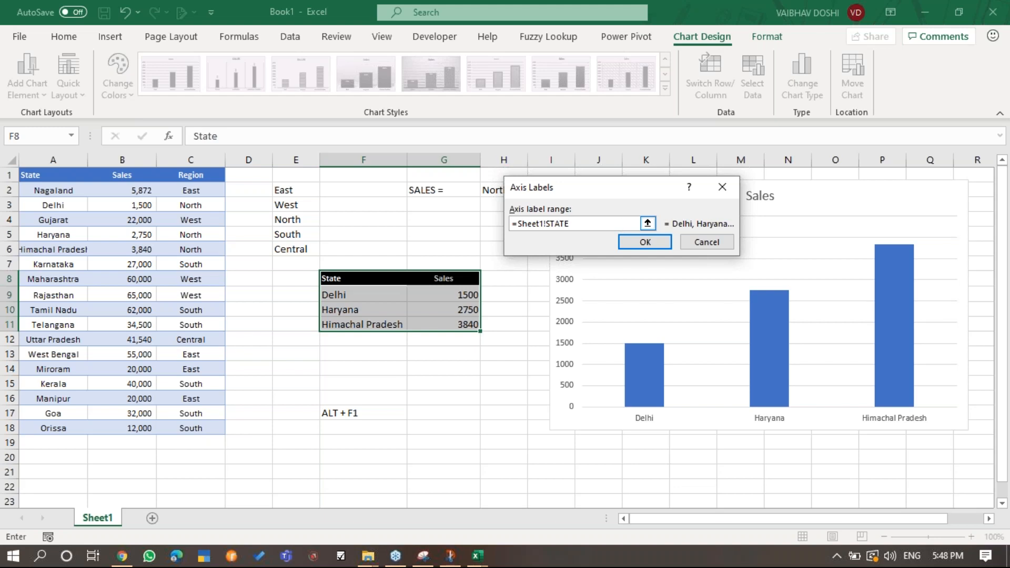
{"action": "left_click", "coordinate": [645, 242]}
{"action": "left_click", "coordinate": [742, 318]}
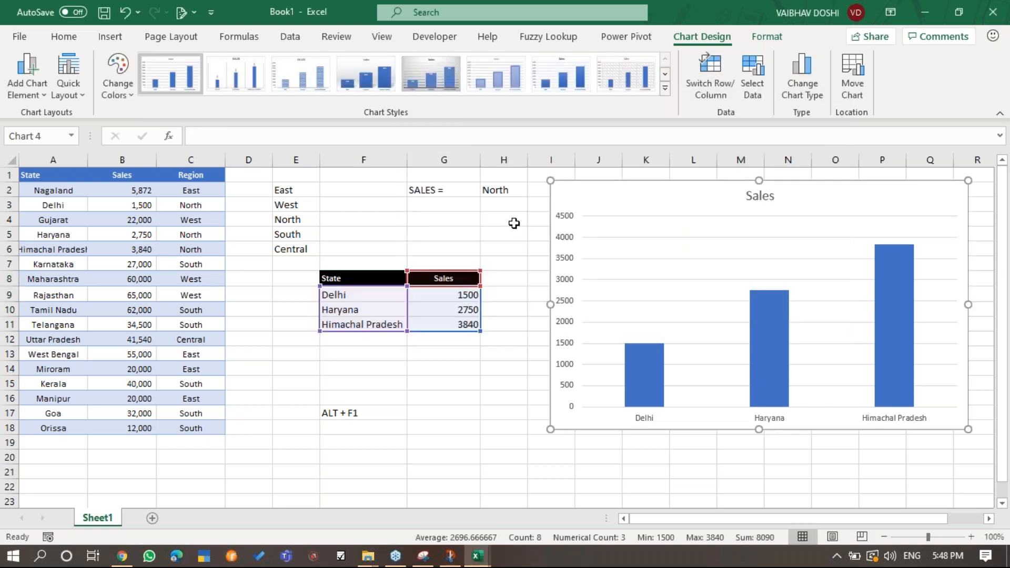
Switch the region in H2 to West, North, South, Central and back to North to test the dynamic chart.
{"action": "left_click", "coordinate": [497, 192]}
{"action": "left_click", "coordinate": [535, 190]}
{"action": "left_click", "coordinate": [500, 211]}
{"action": "left_click", "coordinate": [534, 190]}
{"action": "left_click", "coordinate": [495, 222]}
{"action": "left_click", "coordinate": [535, 190]}
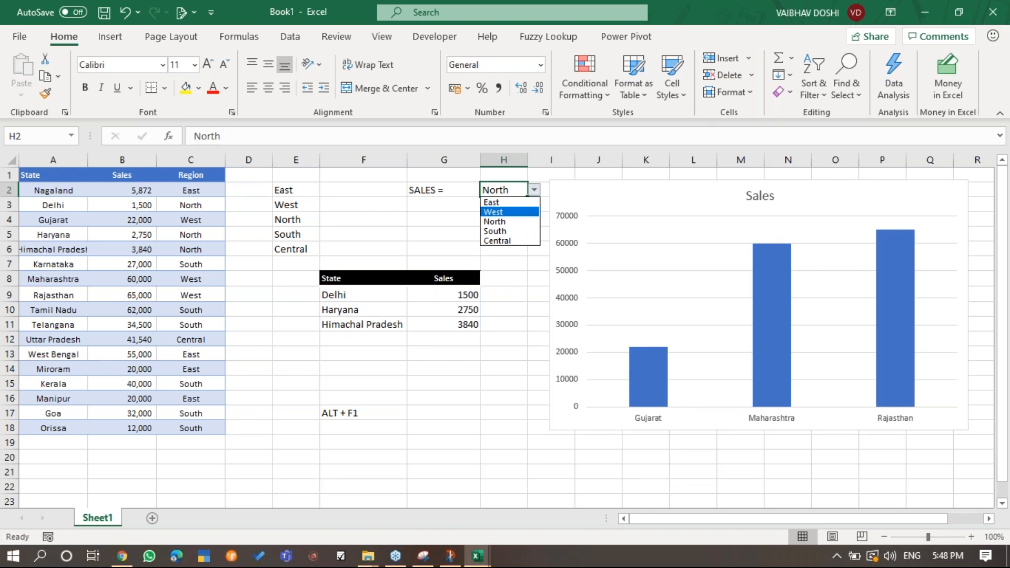
{"action": "left_click", "coordinate": [496, 232]}
{"action": "left_click", "coordinate": [535, 190]}
{"action": "left_click", "coordinate": [498, 240]}
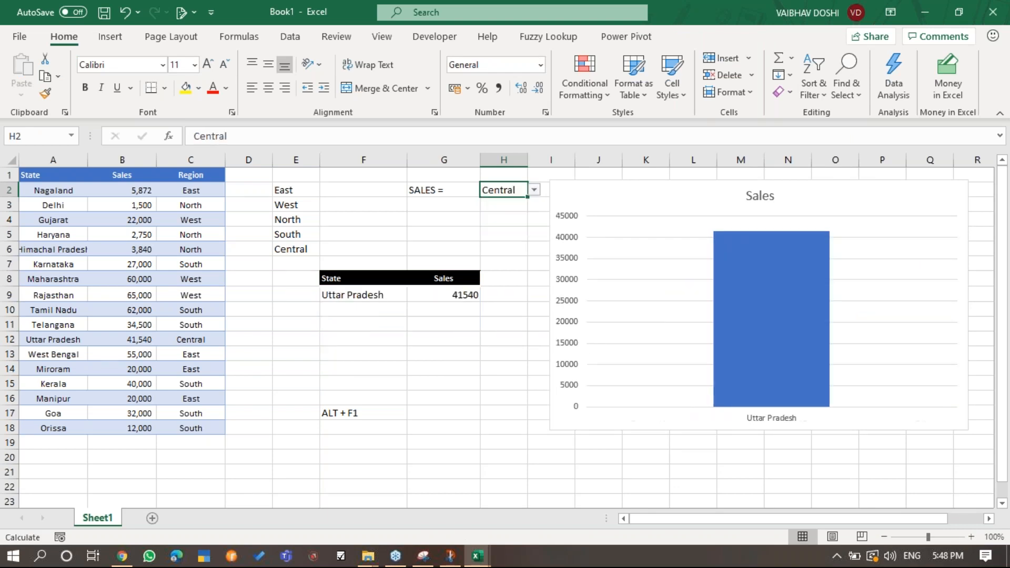
{"action": "left_click", "coordinate": [535, 190]}
{"action": "left_click", "coordinate": [495, 222]}
Try several chart styles on the Sales chart, including the shaded, dark outlined and blue hatched ones.
{"action": "left_click", "coordinate": [613, 188]}
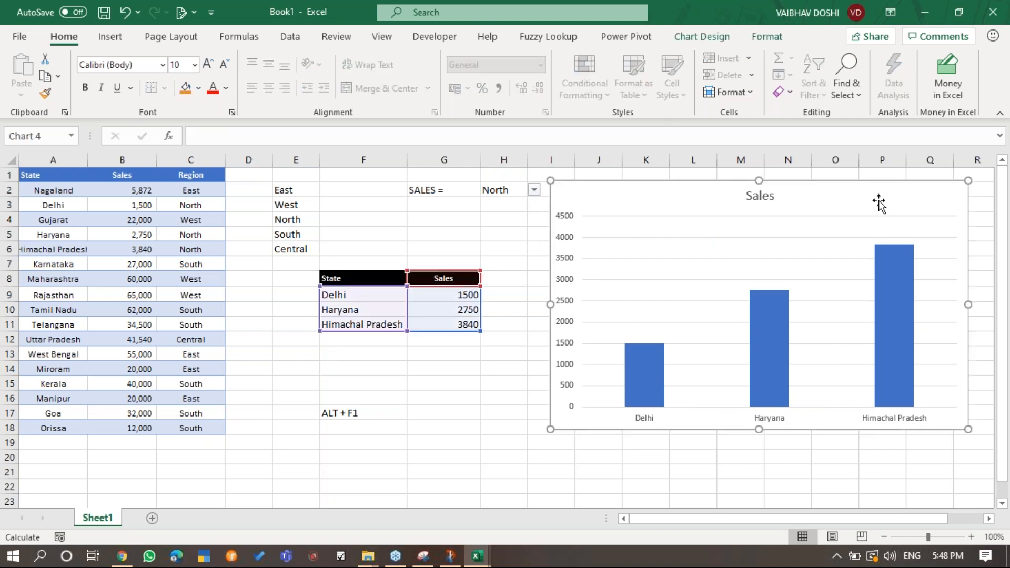
{"action": "left_click", "coordinate": [766, 36]}
{"action": "left_click", "coordinate": [715, 36]}
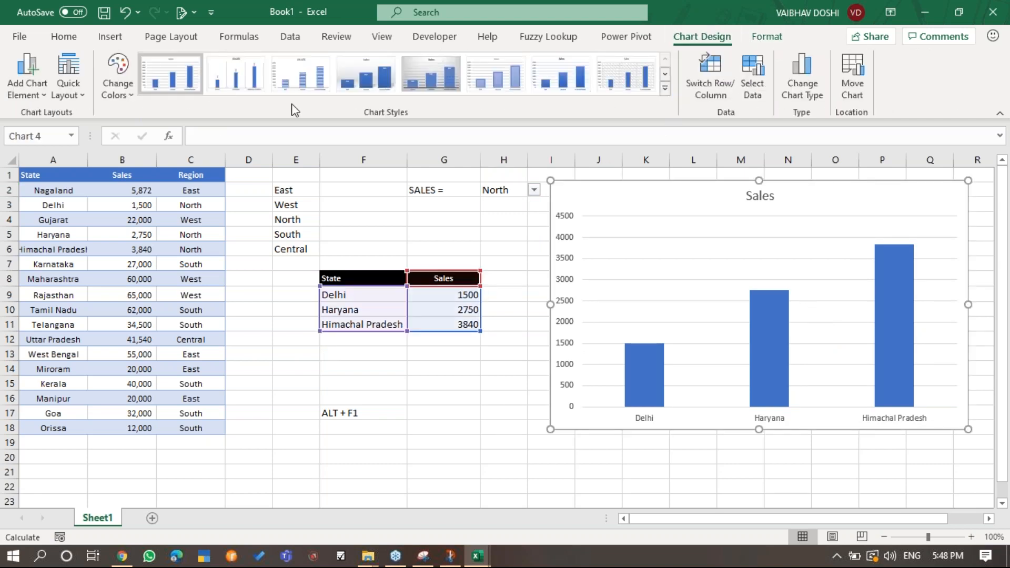
{"action": "left_click", "coordinate": [390, 78]}
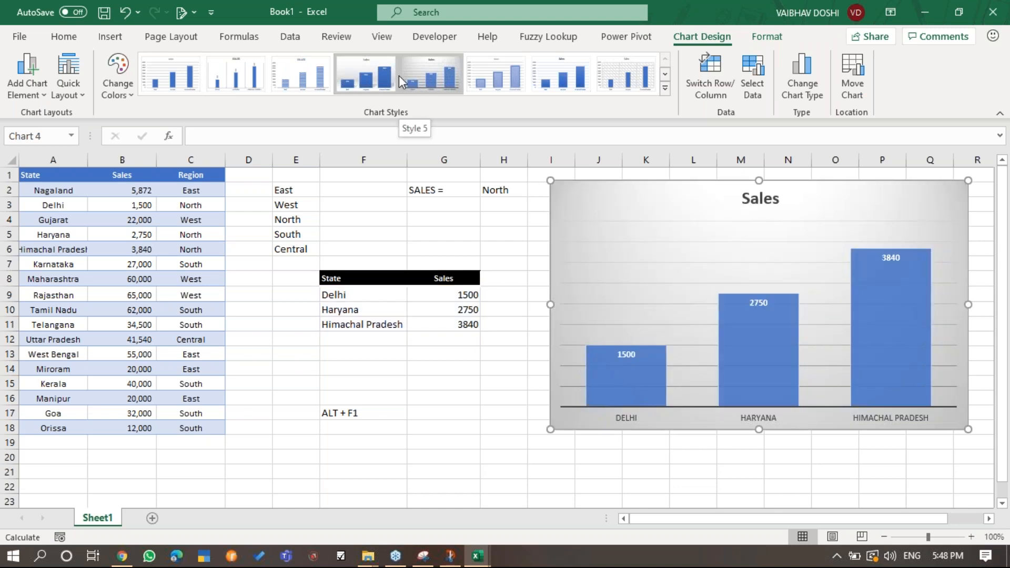
{"action": "left_click", "coordinate": [375, 77]}
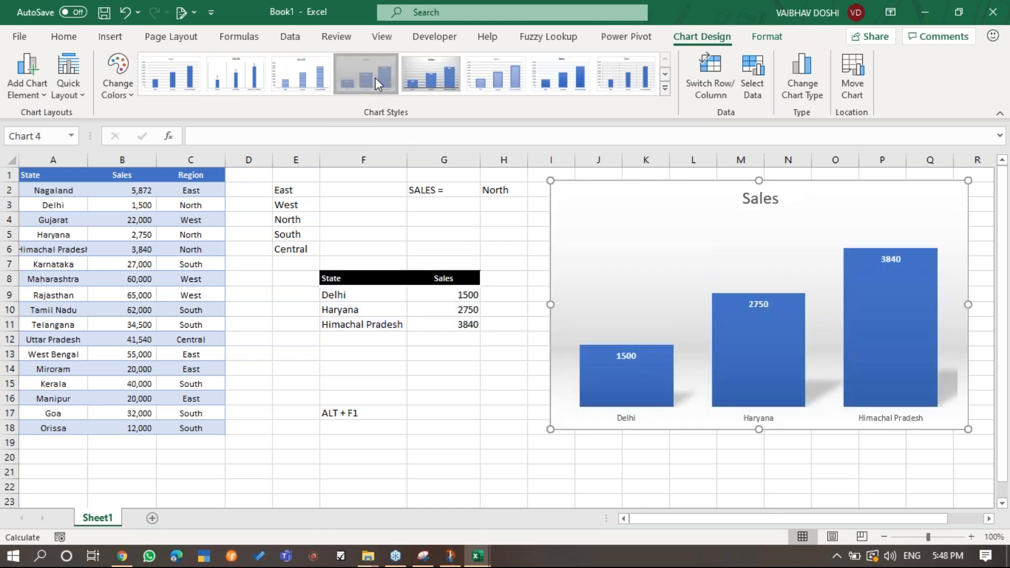
{"action": "left_click", "coordinate": [561, 77]}
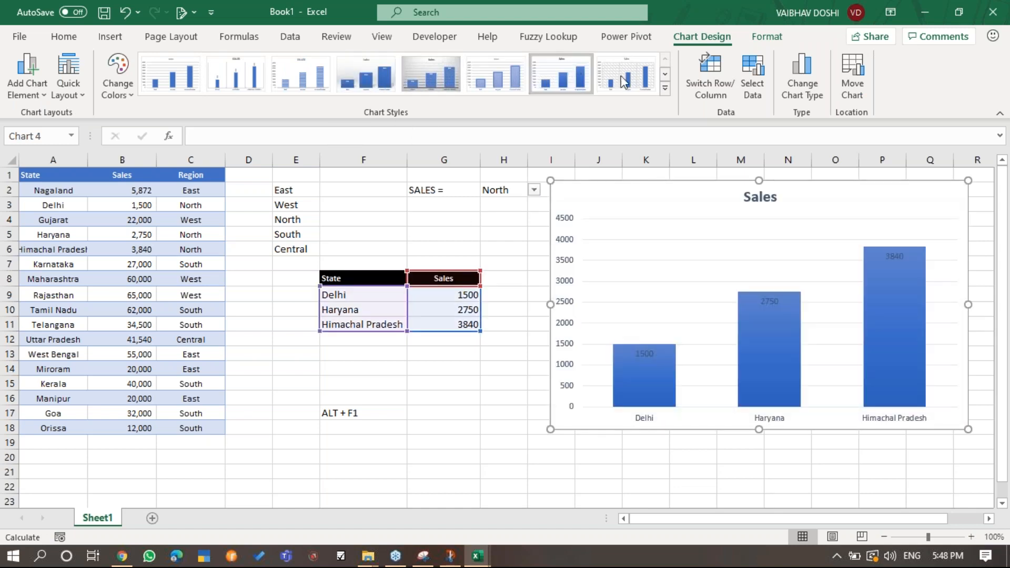
{"action": "left_click", "coordinate": [666, 90]}
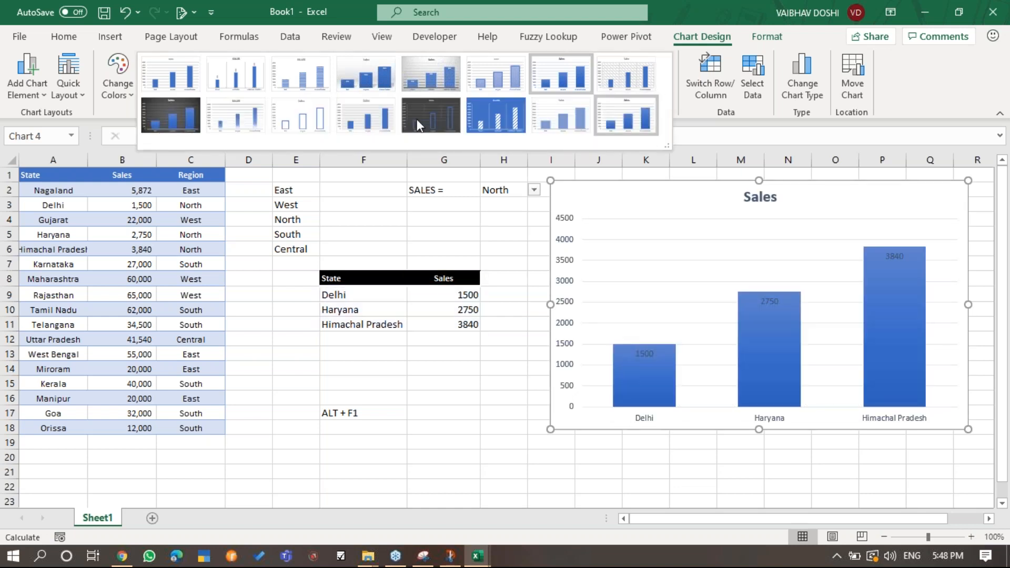
{"action": "left_click", "coordinate": [404, 122]}
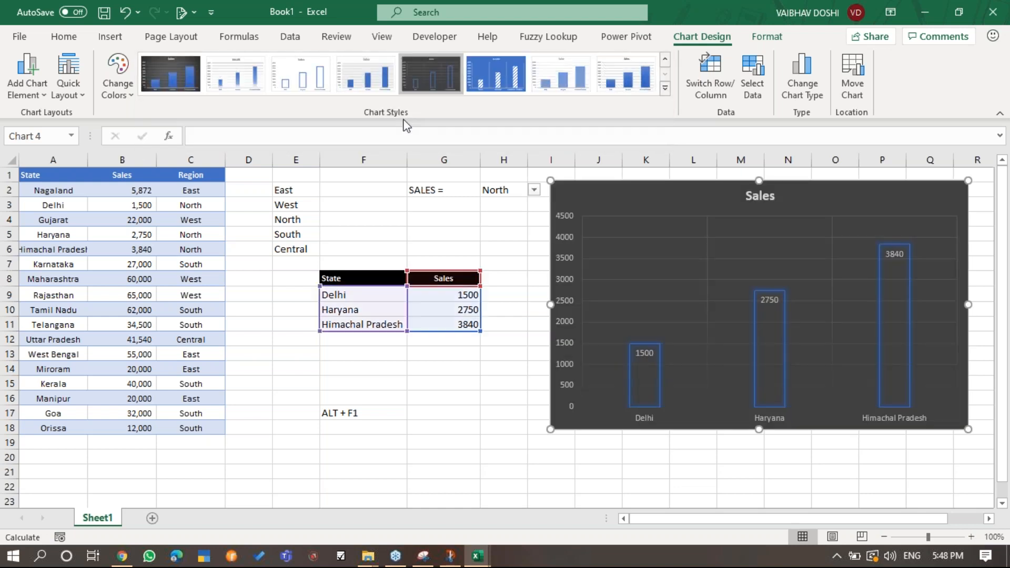
{"action": "left_click", "coordinate": [506, 87]}
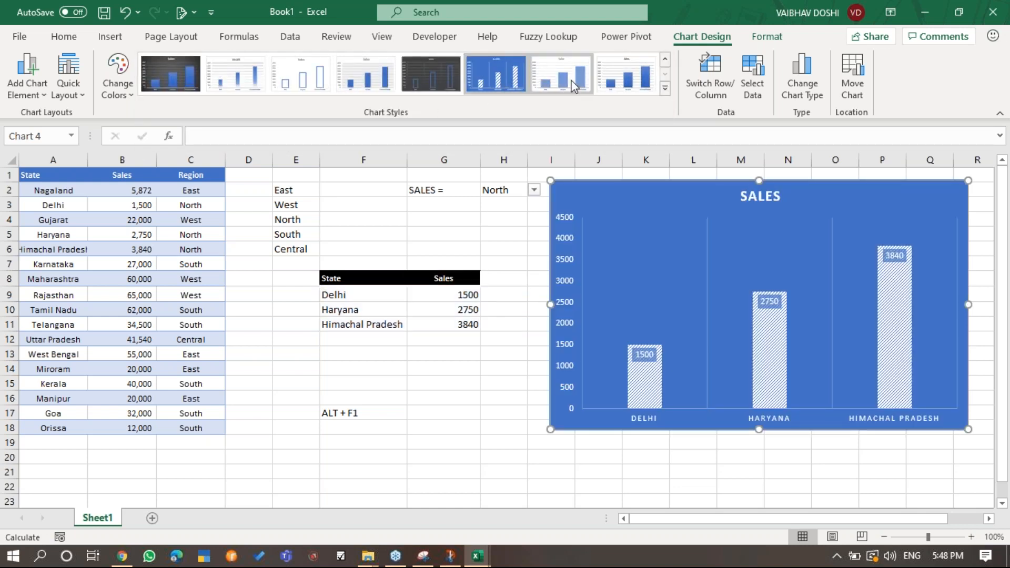
{"action": "left_click", "coordinate": [620, 80]}
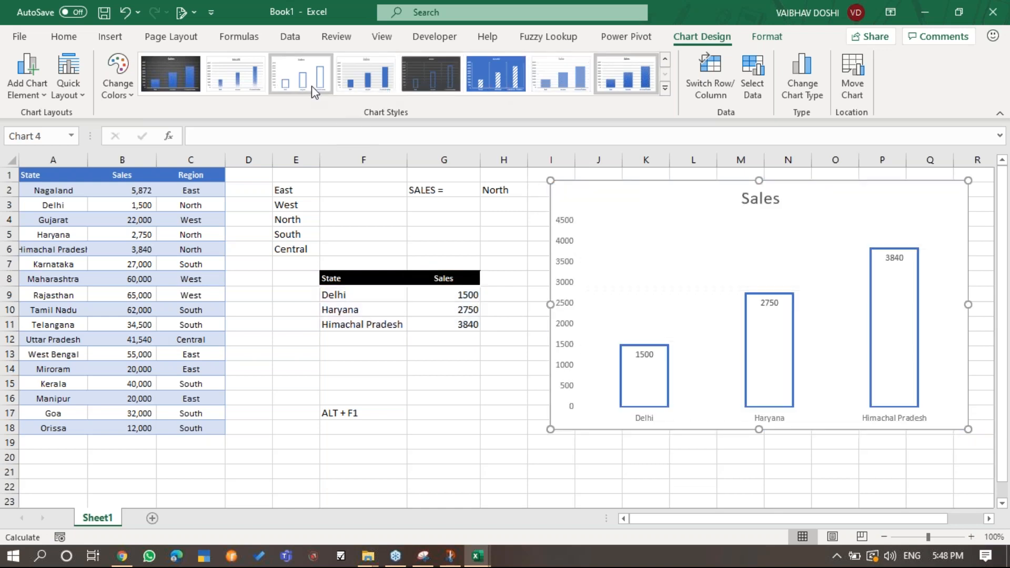
Recolor the Sales chart in yellow and apply the dark chart style with outlined columns.
{"action": "left_click", "coordinate": [189, 83]}
{"action": "left_click", "coordinate": [107, 90]}
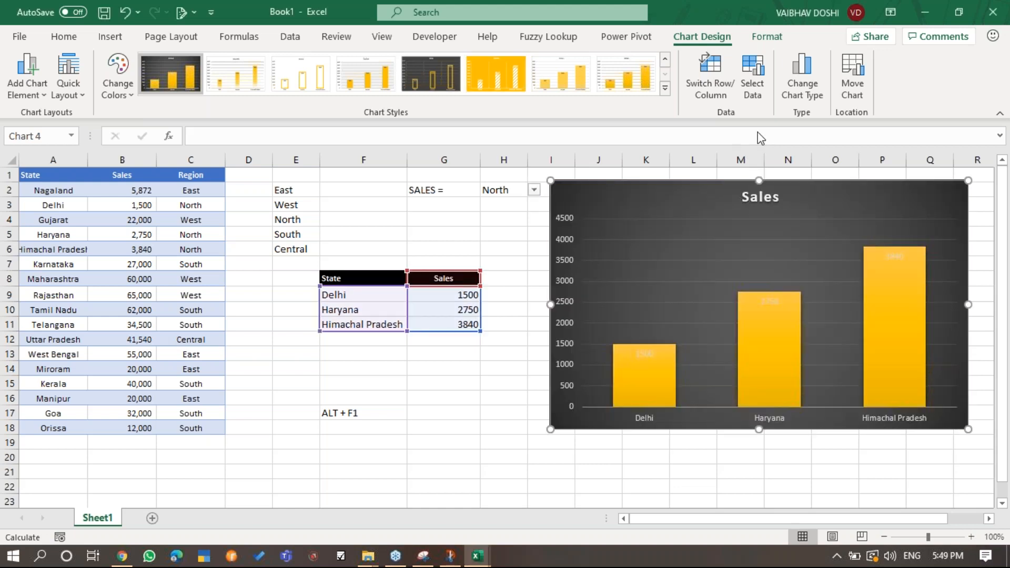
{"action": "left_click", "coordinate": [431, 74]}
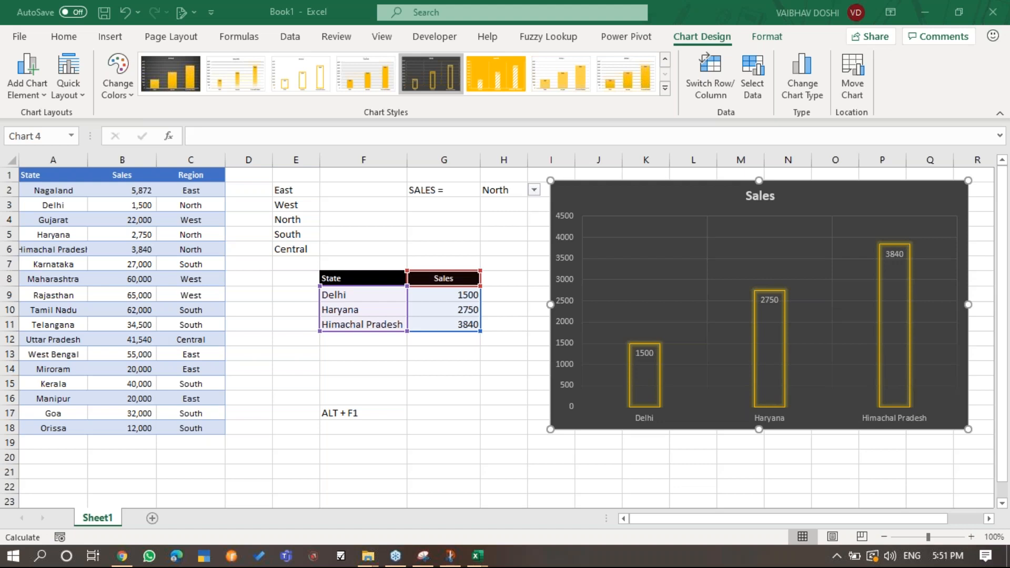
Close the Book1 workbook without saving its changes.
{"action": "left_click", "coordinate": [993, 12]}
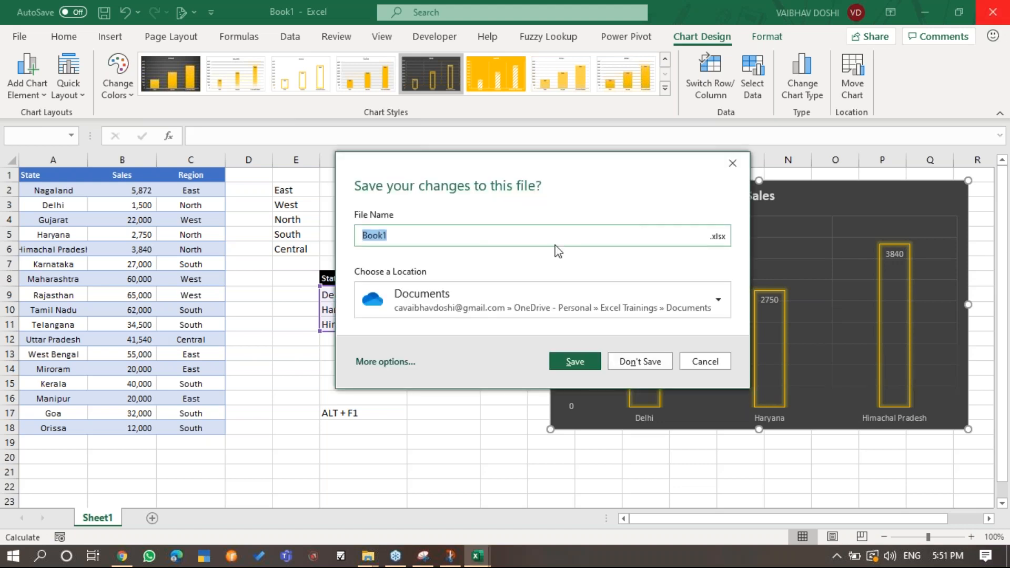
{"action": "left_click", "coordinate": [755, 138]}
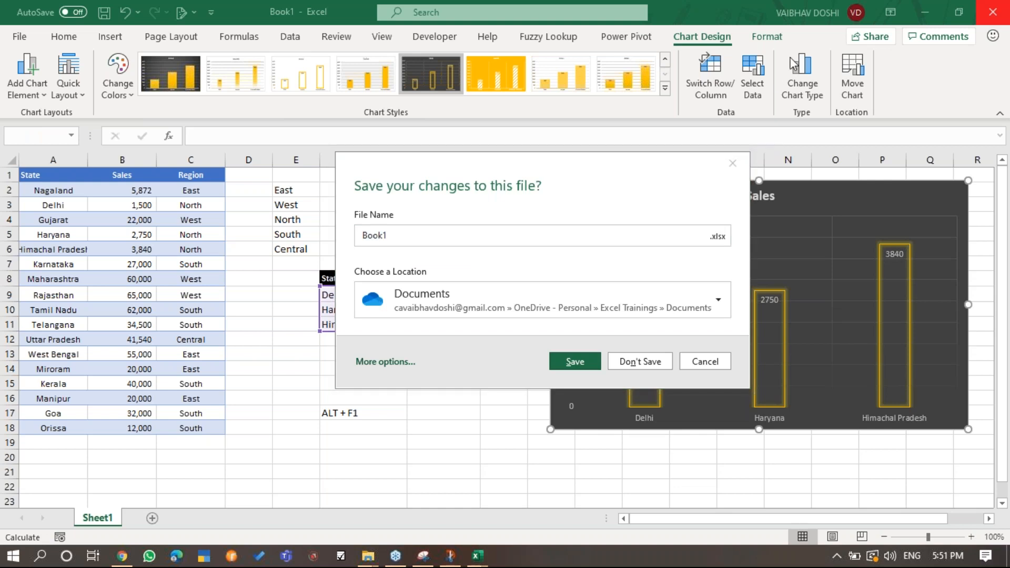
{"action": "left_click", "coordinate": [659, 363]}
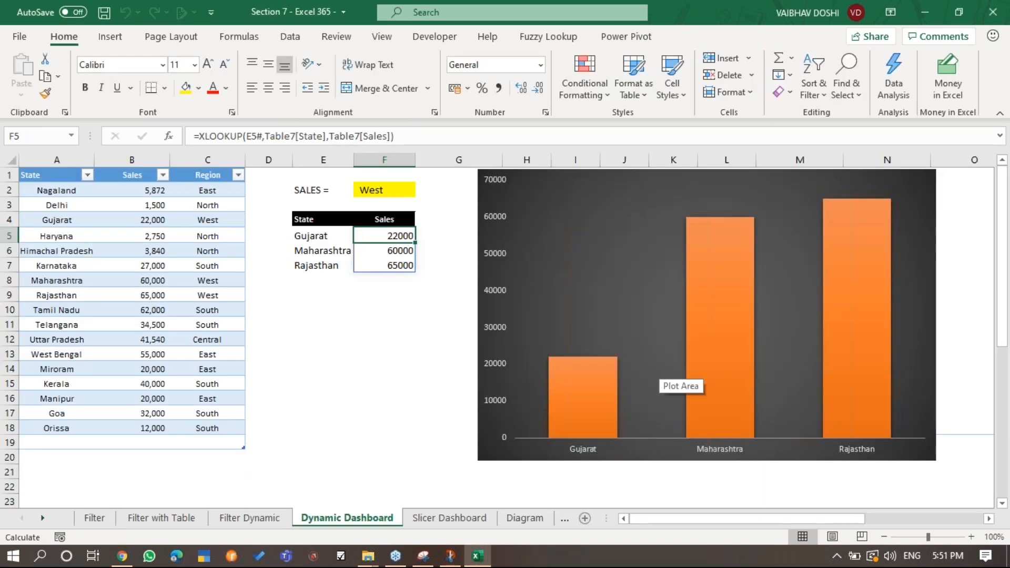
Copy the State, Sales and Region table A1:C18 from the Dynamic Dashboard sheet and select cell A3 in a new workbook.
{"action": "key", "text": "ctrl+Page_Down"}
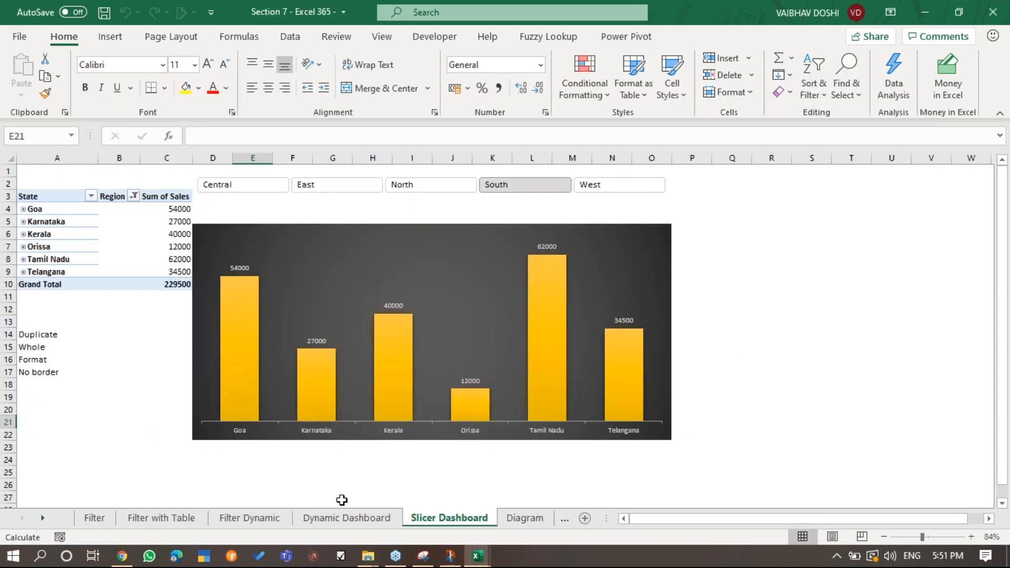
{"action": "left_click", "coordinate": [342, 515]}
{"action": "left_click_drag", "start_coordinate": [55, 175], "coordinate": [214, 428]}
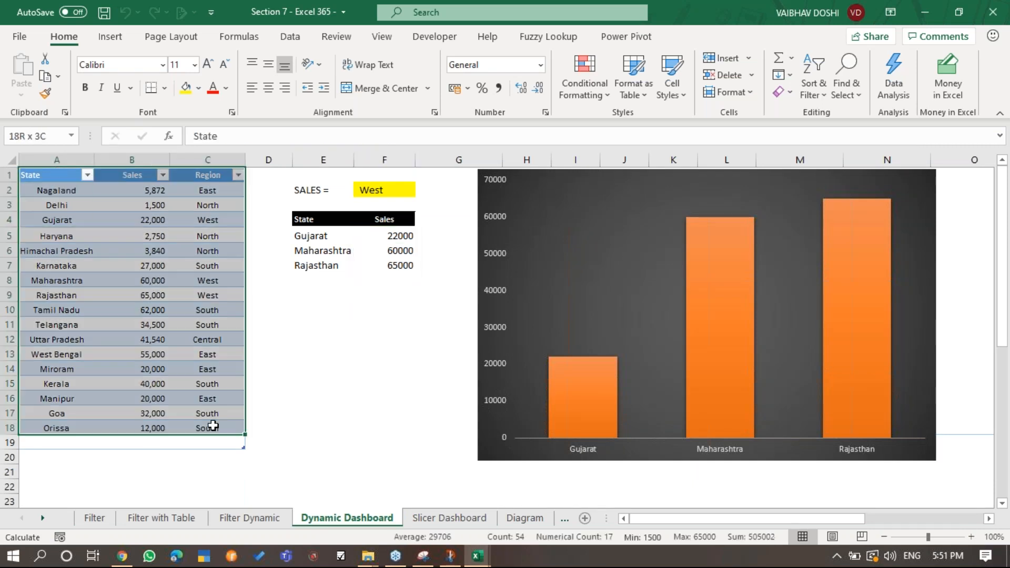
{"action": "key", "text": "ctrl+c"}
{"action": "key", "text": "ctrl+n"}
{"action": "left_click", "coordinate": [41, 205]}
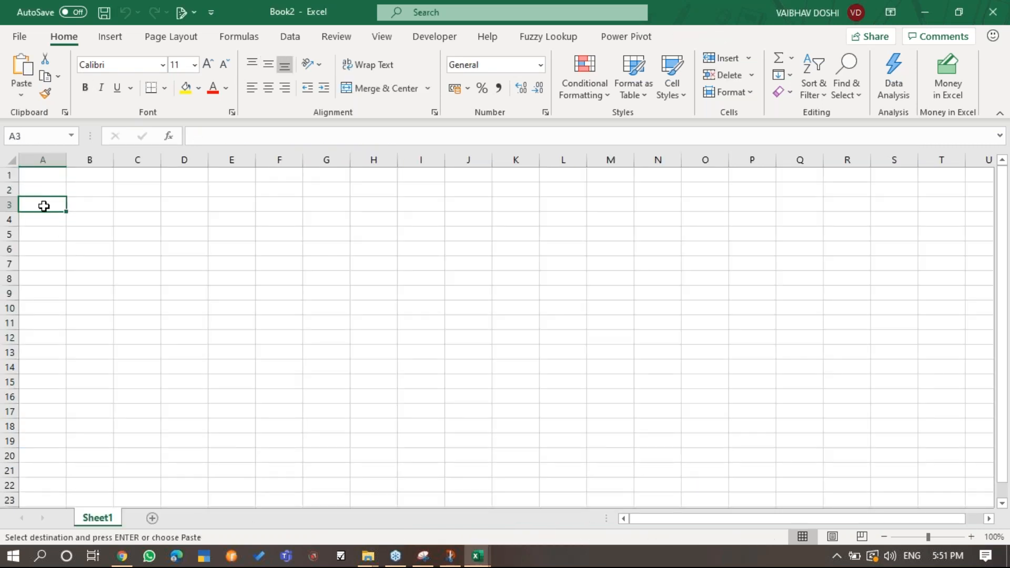
Paste the copied State, Sales and Region data at A3 and widen columns A to C to an equal width.
{"action": "key", "text": "ctrl+v"}
{"action": "key", "text": "alt+h"}
{"action": "key", "text": "o"}
{"action": "key", "text": "i"}
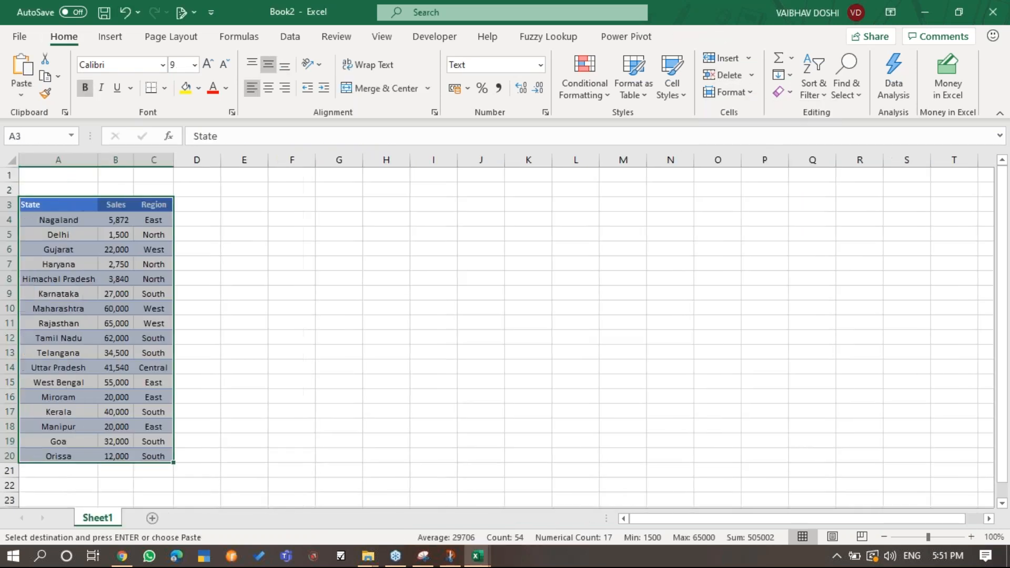
{"action": "left_click_drag", "start_coordinate": [90, 160], "coordinate": [235, 160]}
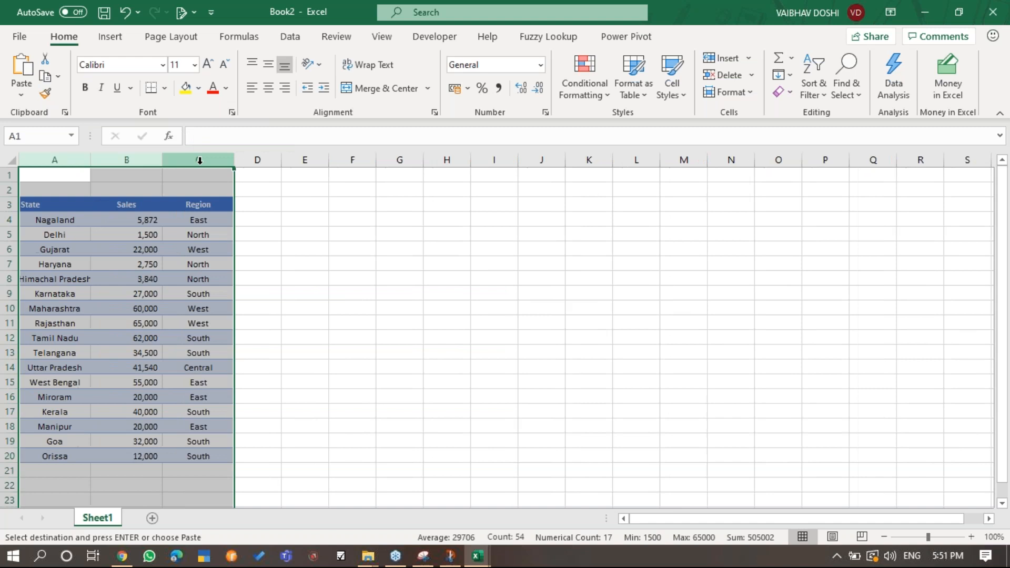
Insert a PivotTable on a new worksheet from the State, Sales and Region data in A3:C20.
{"action": "left_click", "coordinate": [72, 207]}
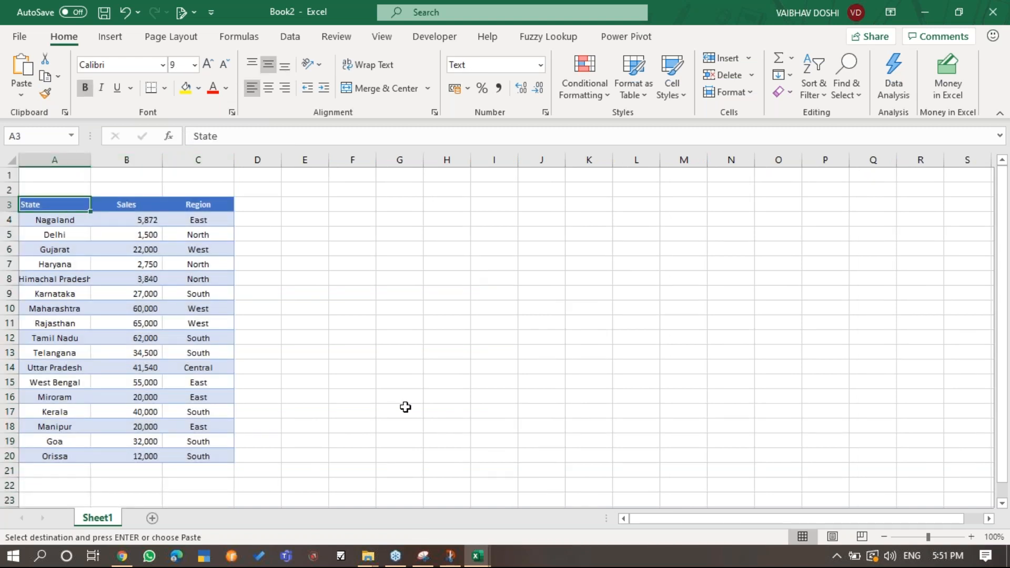
{"action": "key", "text": "ctrl+shift+Right"}
{"action": "key", "text": "ctrl+shift+Down"}
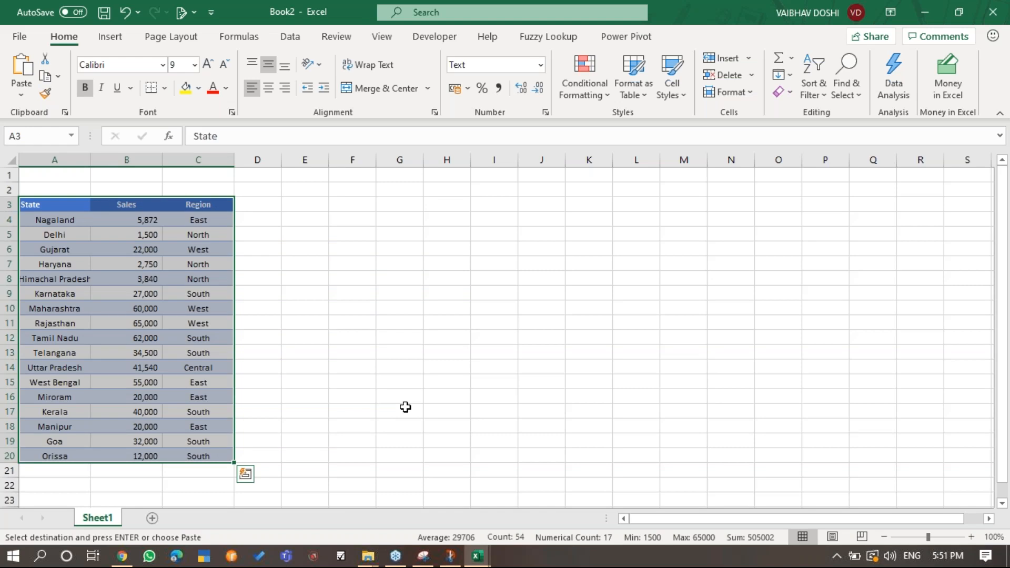
{"action": "left_click", "coordinate": [110, 36]}
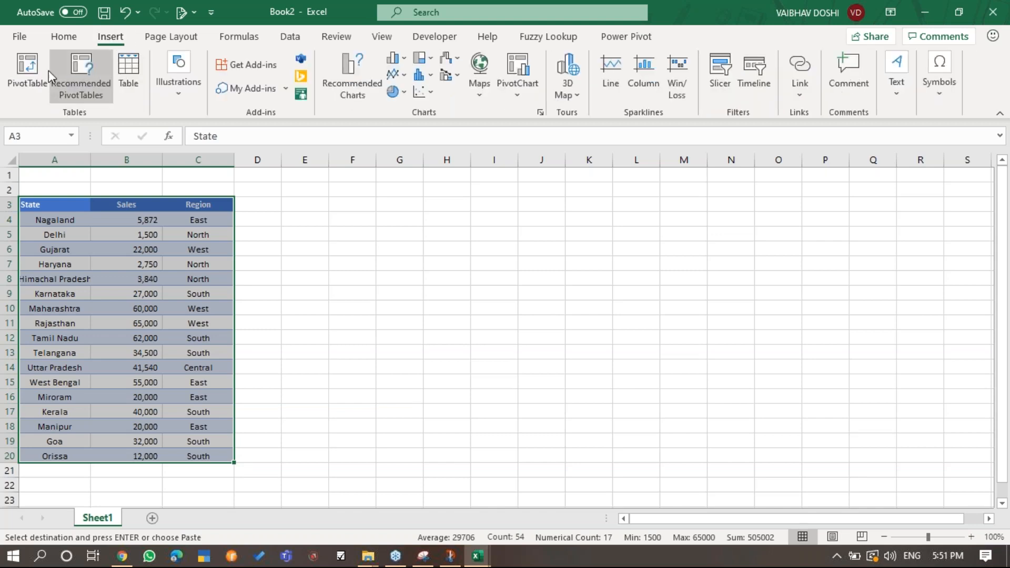
{"action": "left_click", "coordinate": [28, 74]}
{"action": "left_click", "coordinate": [677, 302]}
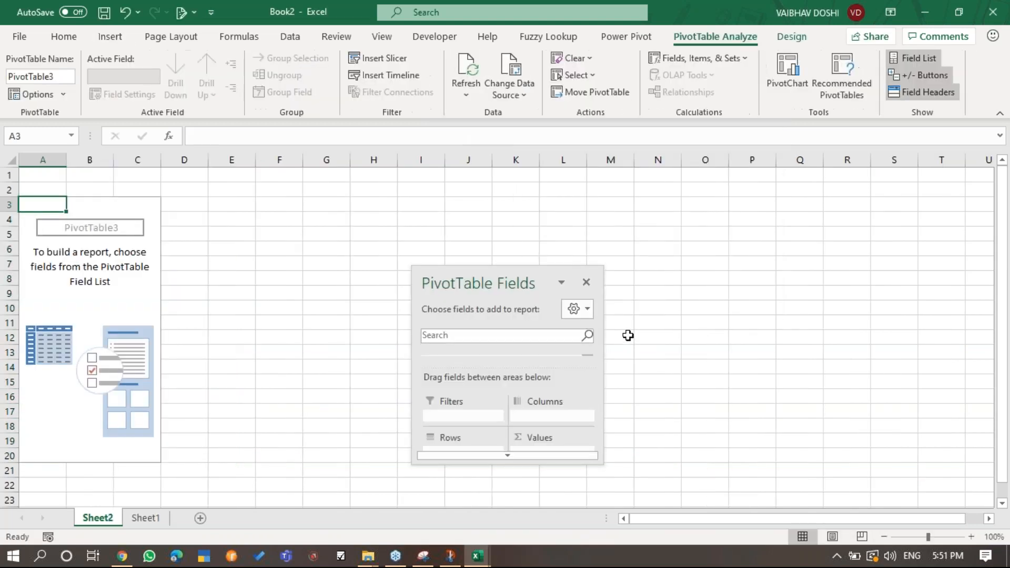
Enlarge the PivotTable field list and build the report with Region as rows and Sum of Sales as values.
{"action": "left_click_drag", "start_coordinate": [514, 282], "coordinate": [724, 37]}
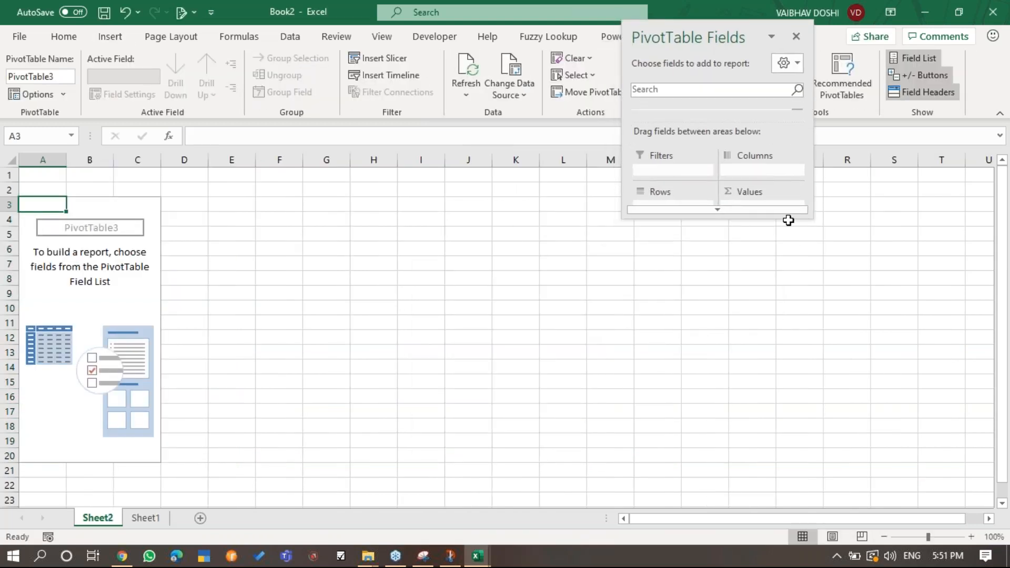
{"action": "left_click_drag", "start_coordinate": [810, 214], "coordinate": [876, 505]}
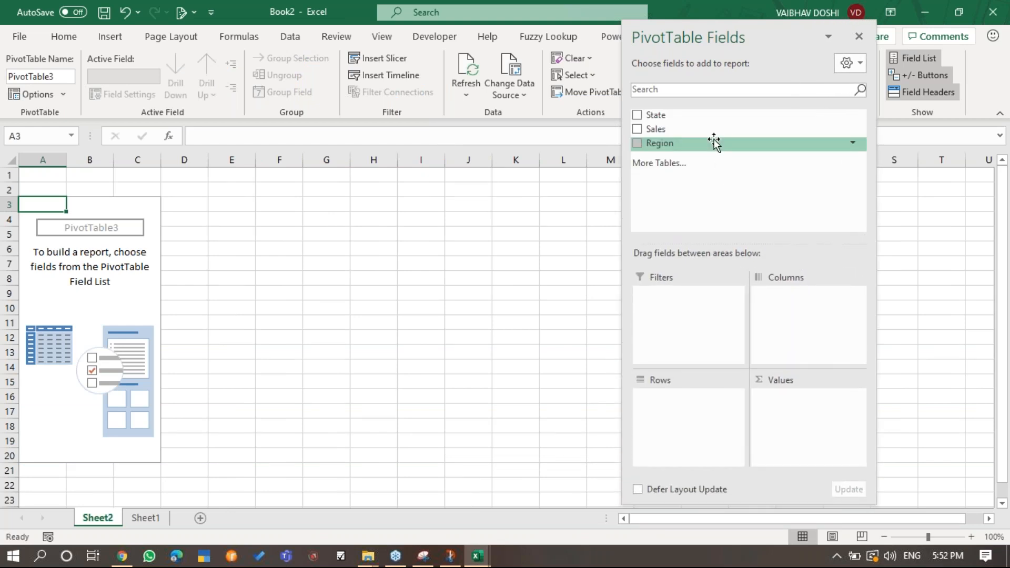
{"action": "key", "text": "alt+Tab"}
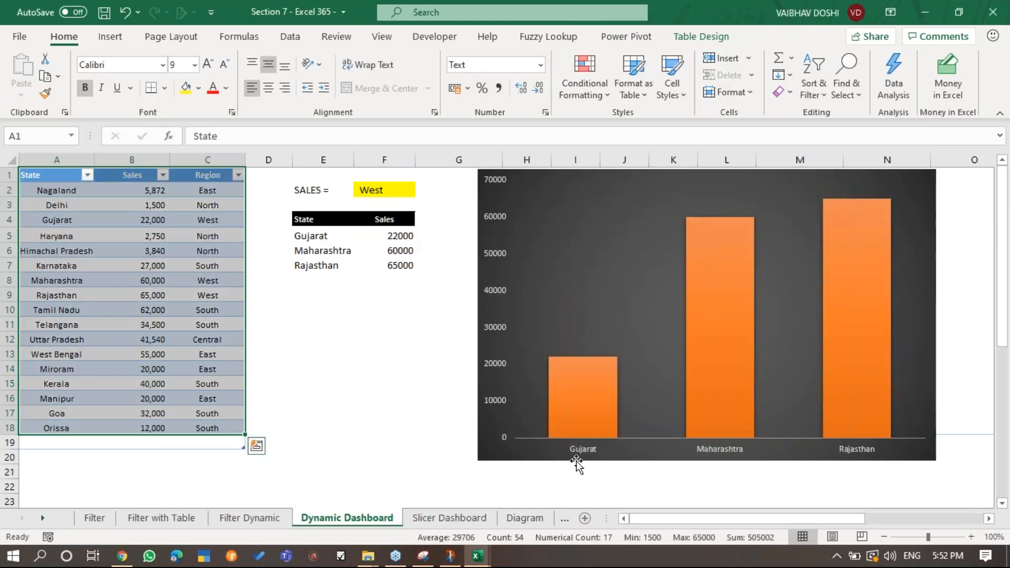
{"action": "left_click_drag", "start_coordinate": [692, 142], "coordinate": [684, 399]}
{"action": "left_click_drag", "start_coordinate": [728, 140], "coordinate": [708, 443]}
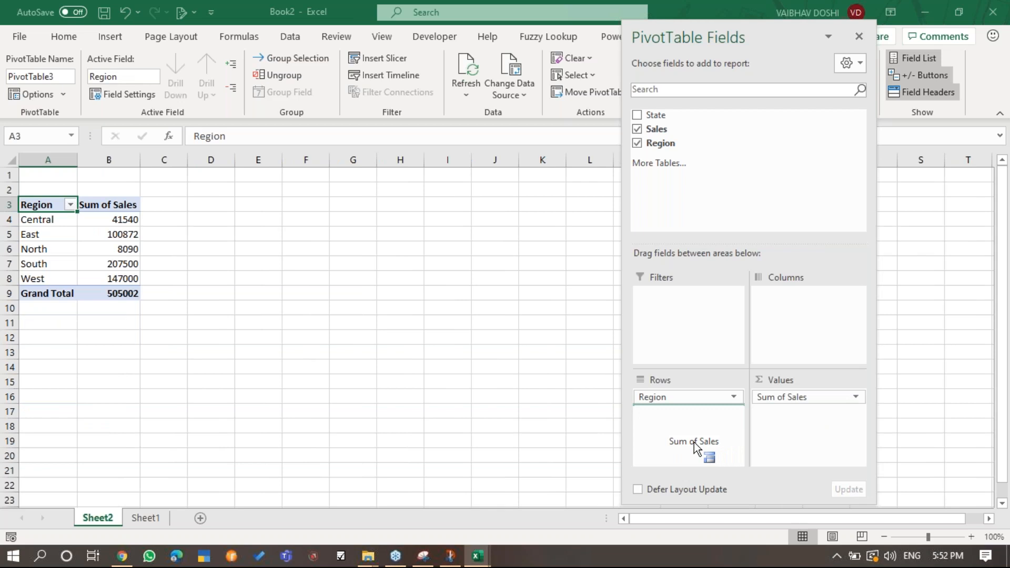
{"action": "left_click_drag", "start_coordinate": [694, 443], "coordinate": [805, 400]}
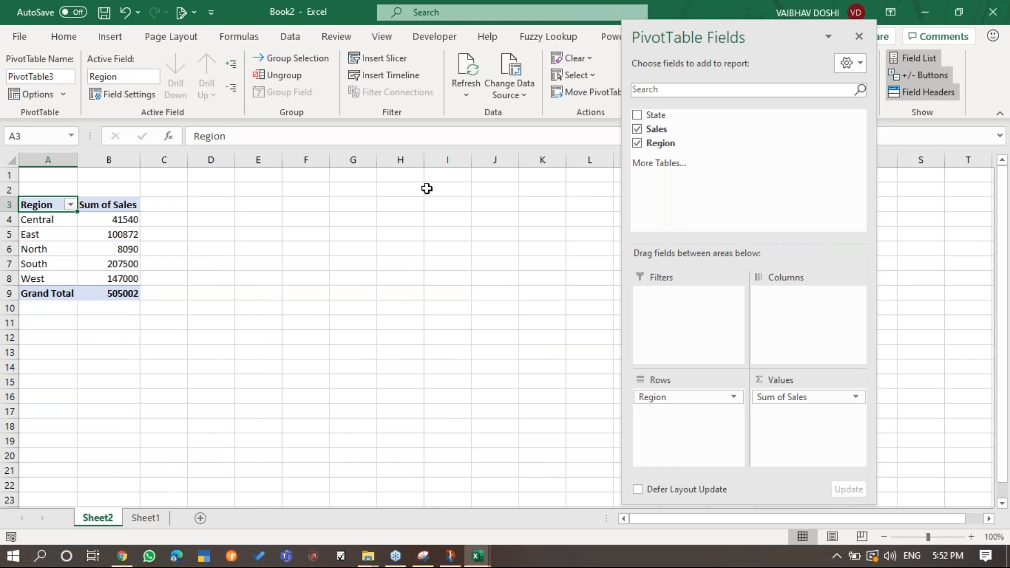
Replace Region with State in the PivotTable's rows, keeping Sum of Sales as values.
{"action": "left_click", "coordinate": [126, 250]}
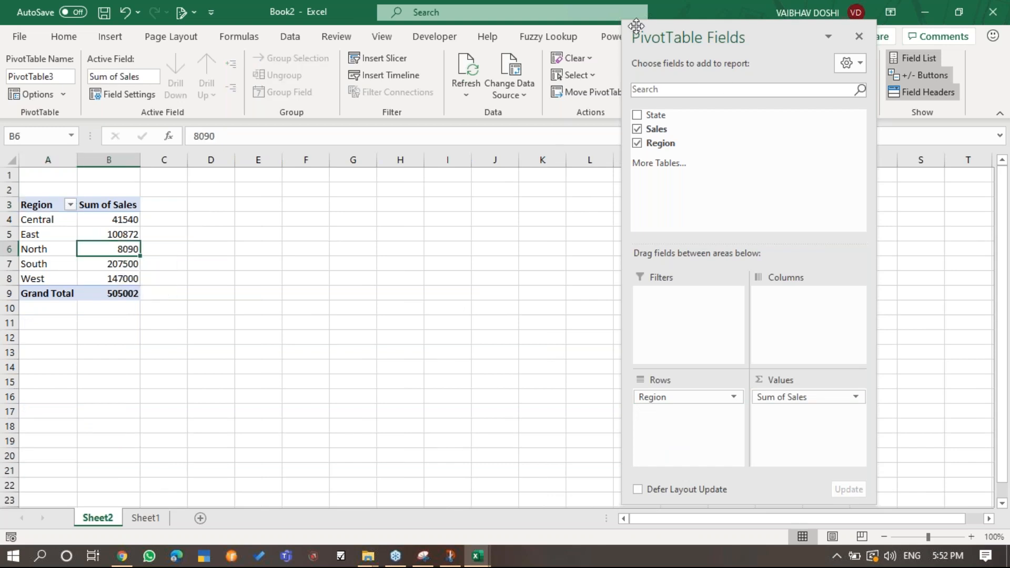
{"action": "left_click_drag", "start_coordinate": [625, 23], "coordinate": [822, 175]}
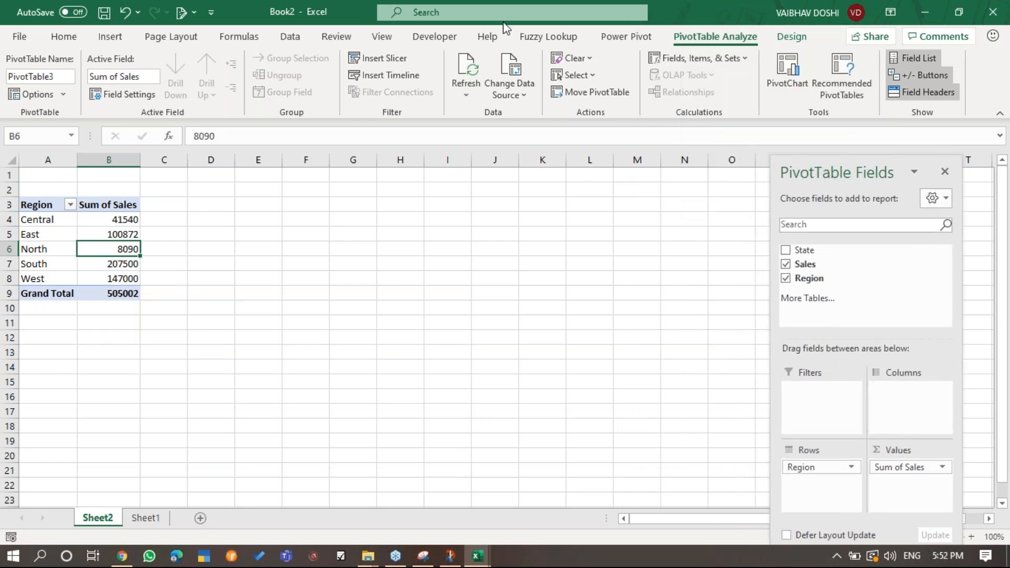
{"action": "left_click", "coordinate": [110, 36]}
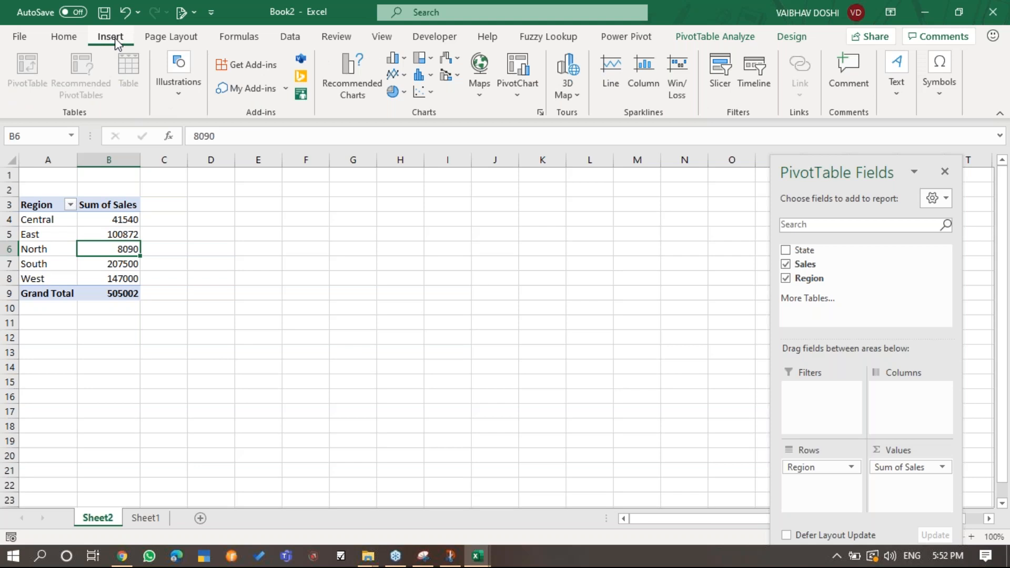
{"action": "key", "text": "alt+Tab"}
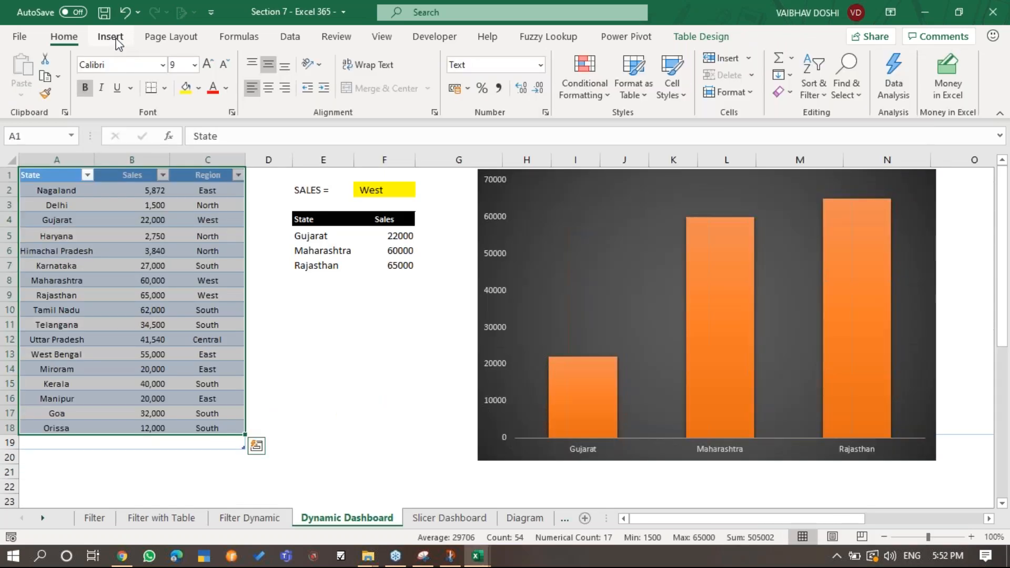
{"action": "key", "text": "alt+Tab"}
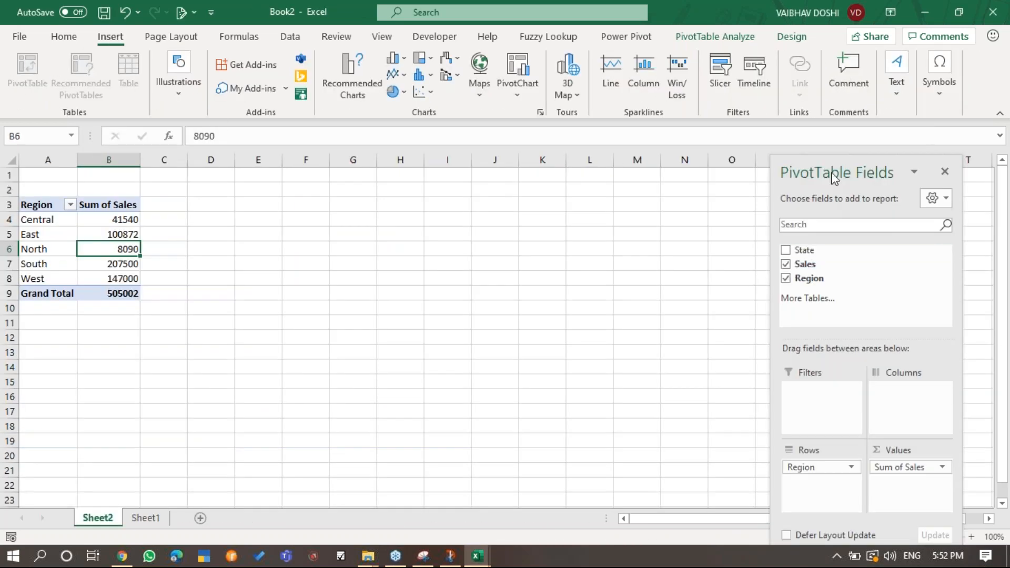
{"action": "left_click_drag", "start_coordinate": [825, 156], "coordinate": [815, 38]}
{"action": "left_click_drag", "start_coordinate": [800, 158], "coordinate": [638, 235]}
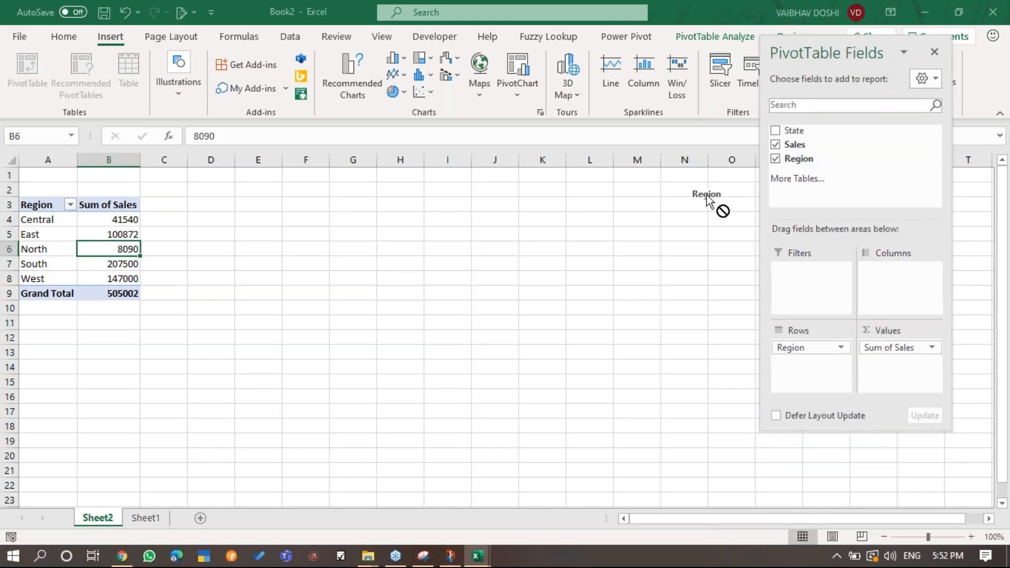
{"action": "left_click_drag", "start_coordinate": [783, 345], "coordinate": [808, 388]}
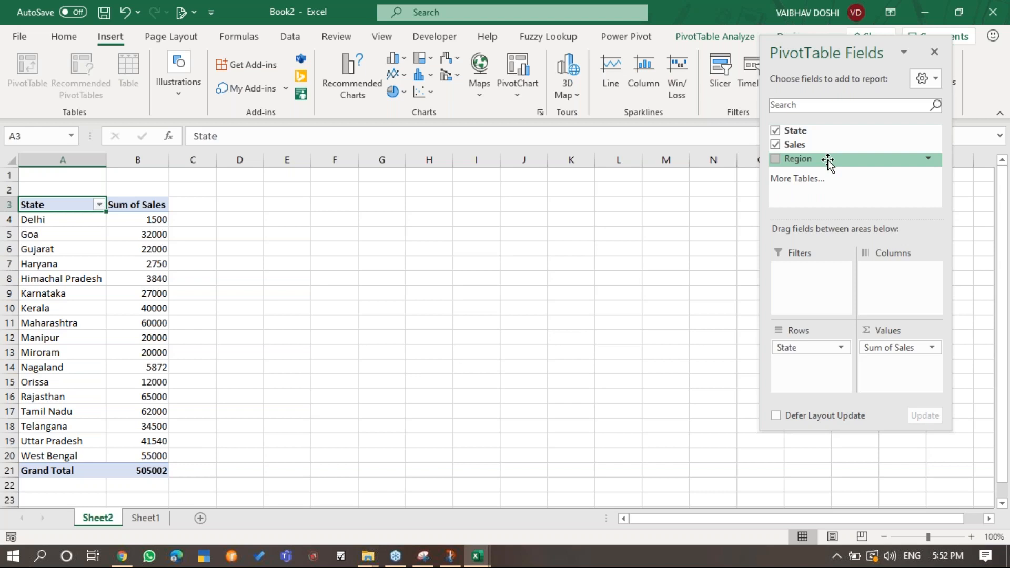
Insert a slicer for the Region field of the PivotTable.
{"action": "left_click_drag", "start_coordinate": [802, 50], "coordinate": [901, 129]}
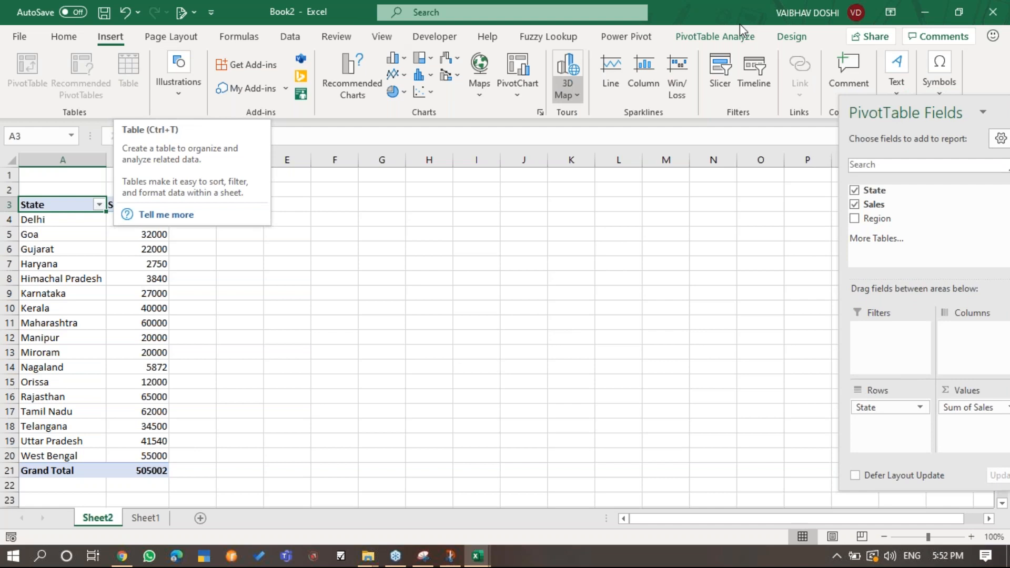
{"action": "left_click", "coordinate": [62, 294]}
{"action": "left_click", "coordinate": [738, 37]}
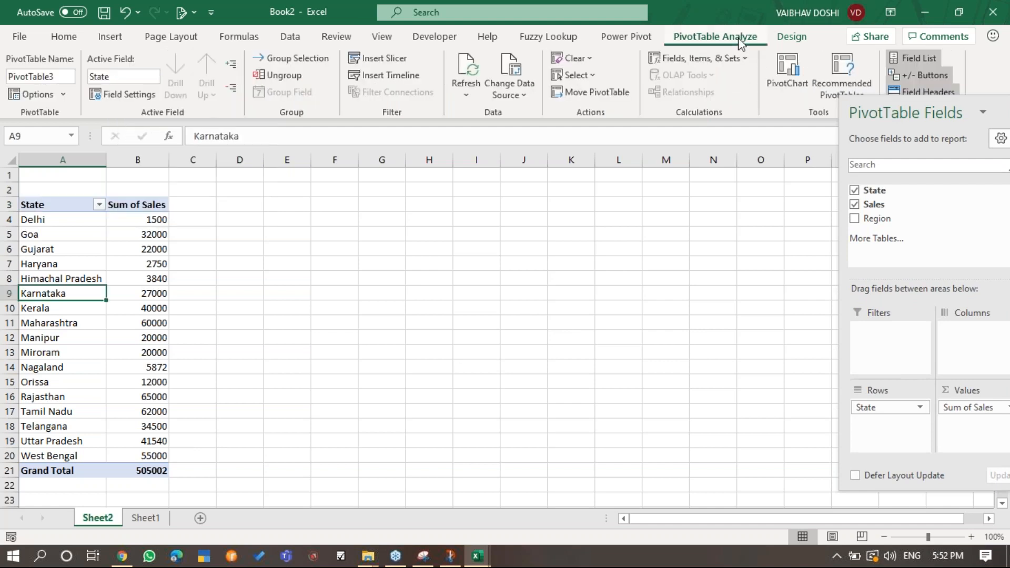
{"action": "left_click", "coordinate": [395, 64]}
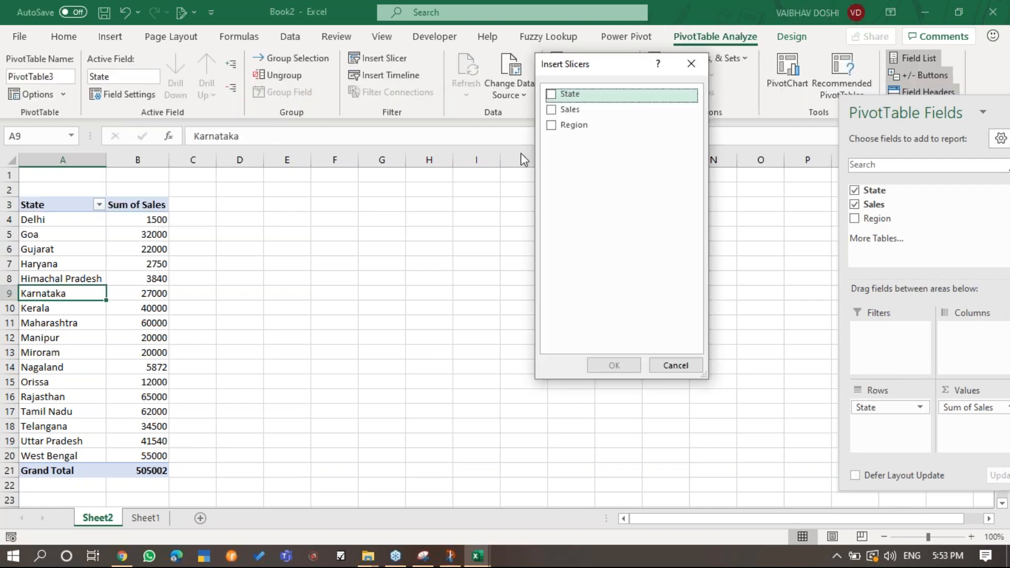
{"action": "left_click", "coordinate": [553, 130]}
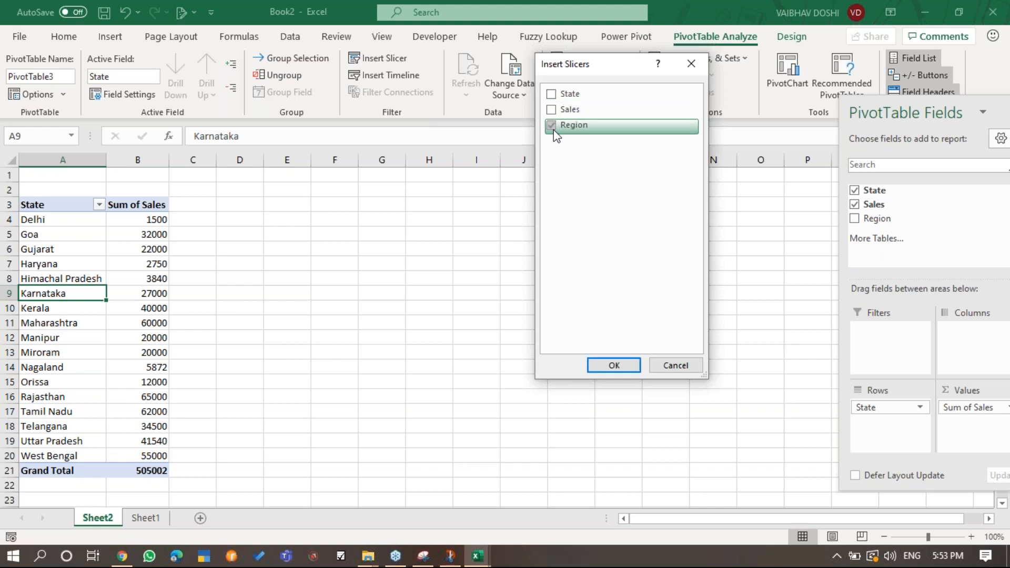
{"action": "left_click", "coordinate": [611, 366]}
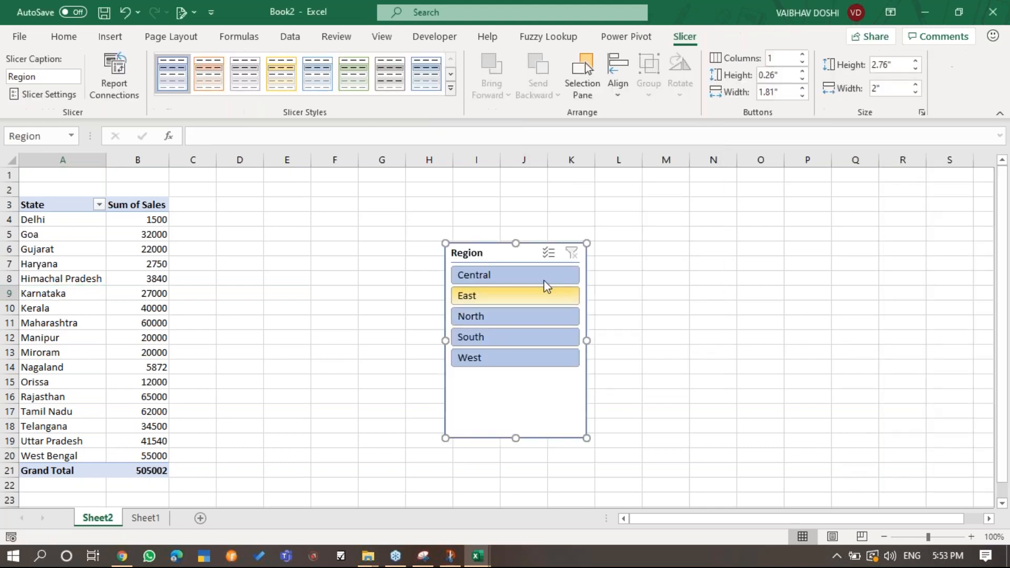
Apply the light yellow style to the Region slicer and arrange its buttons in 5 columns.
{"action": "left_click_drag", "start_coordinate": [588, 342], "coordinate": [592, 342]}
{"action": "left_click", "coordinate": [284, 71]}
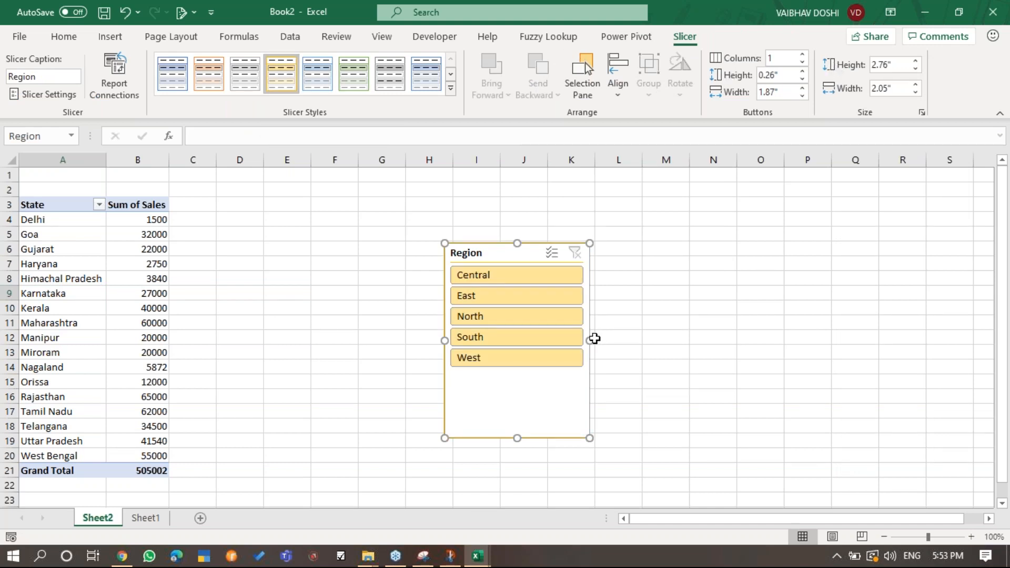
{"action": "left_click", "coordinate": [803, 54]}
{"action": "left_click", "coordinate": [803, 55]}
{"action": "left_click", "coordinate": [803, 54]}
{"action": "left_click", "coordinate": [803, 55]}
Resize the Region slicer to about 5.56" wide and 0.8" high and place it beside the PivotTable, starting at column D, row 1.
{"action": "left_click_drag", "start_coordinate": [589, 340], "coordinate": [840, 348]}
{"action": "left_click_drag", "start_coordinate": [642, 438], "coordinate": [642, 299]}
{"action": "left_click_drag", "start_coordinate": [769, 290], "coordinate": [550, 221]}
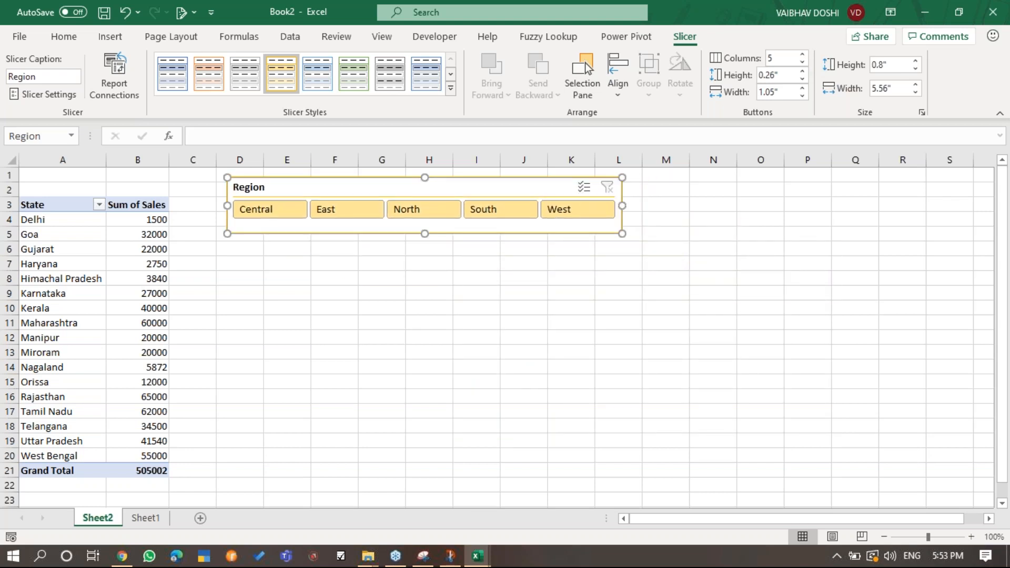
Insert a Clustered Column PivotChart from the PivotTable and place it below the Region slicer.
{"action": "left_click", "coordinate": [135, 233]}
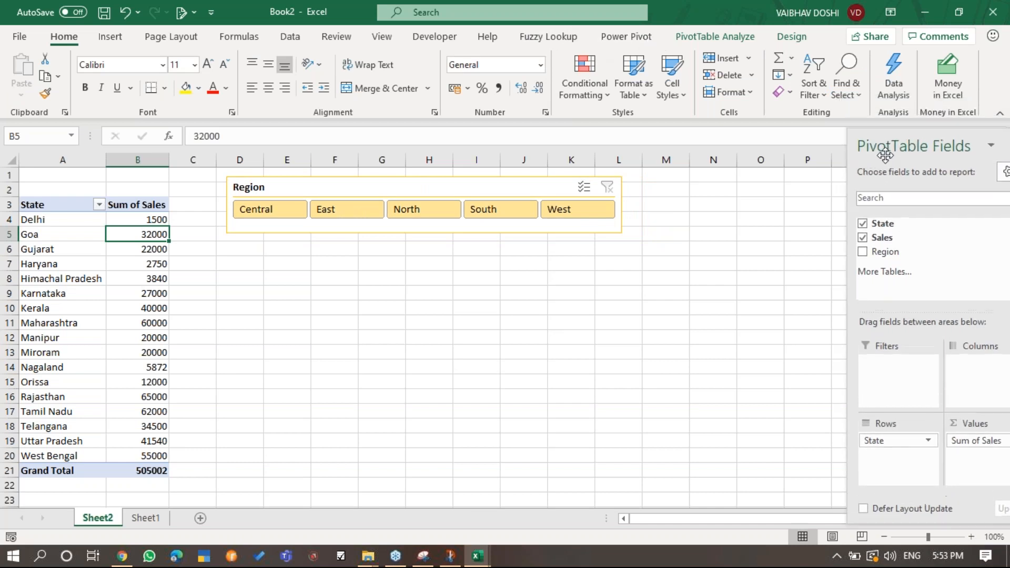
{"action": "left_click", "coordinate": [714, 37]}
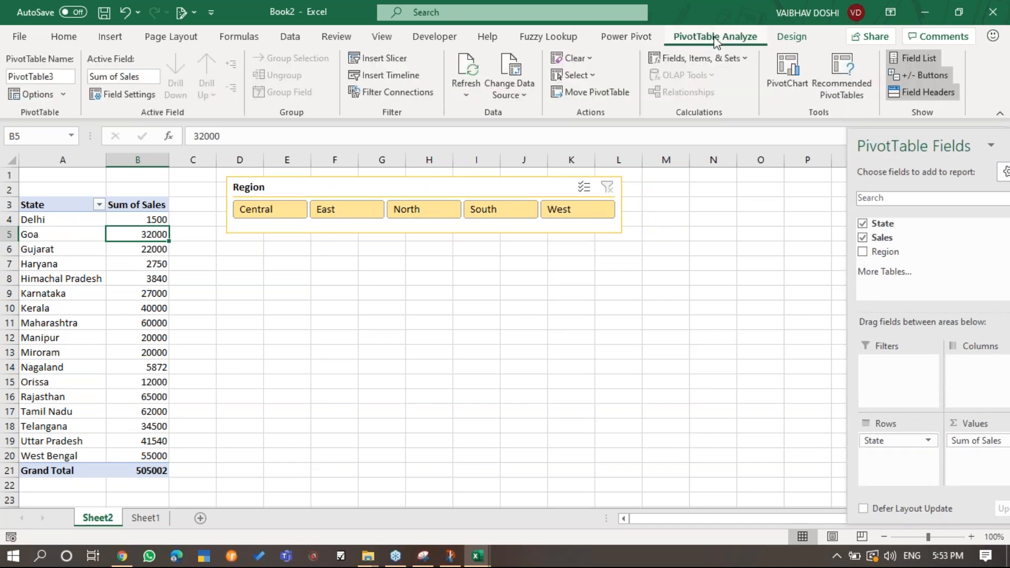
{"action": "left_click", "coordinate": [793, 88]}
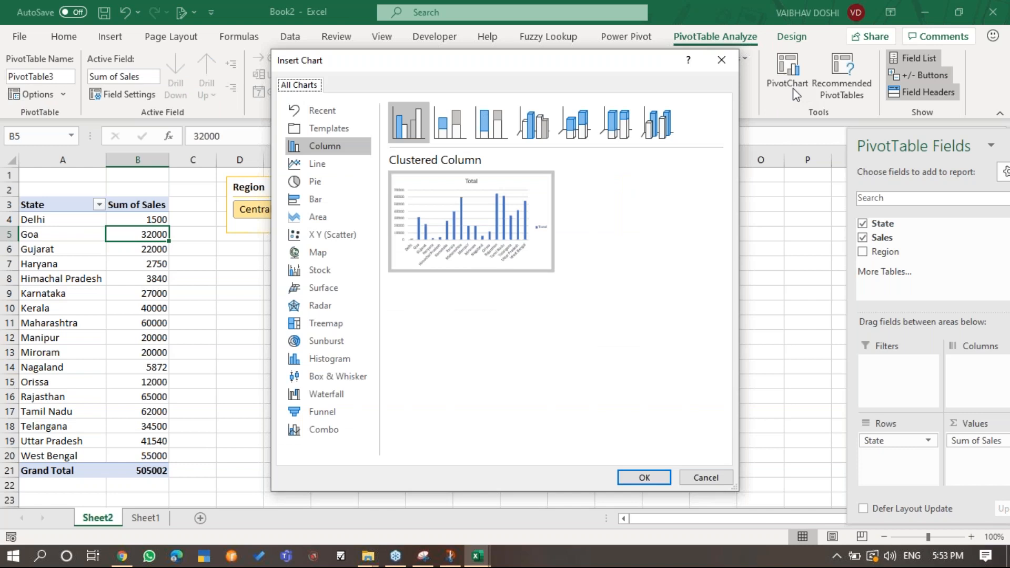
{"action": "left_click", "coordinate": [645, 477]}
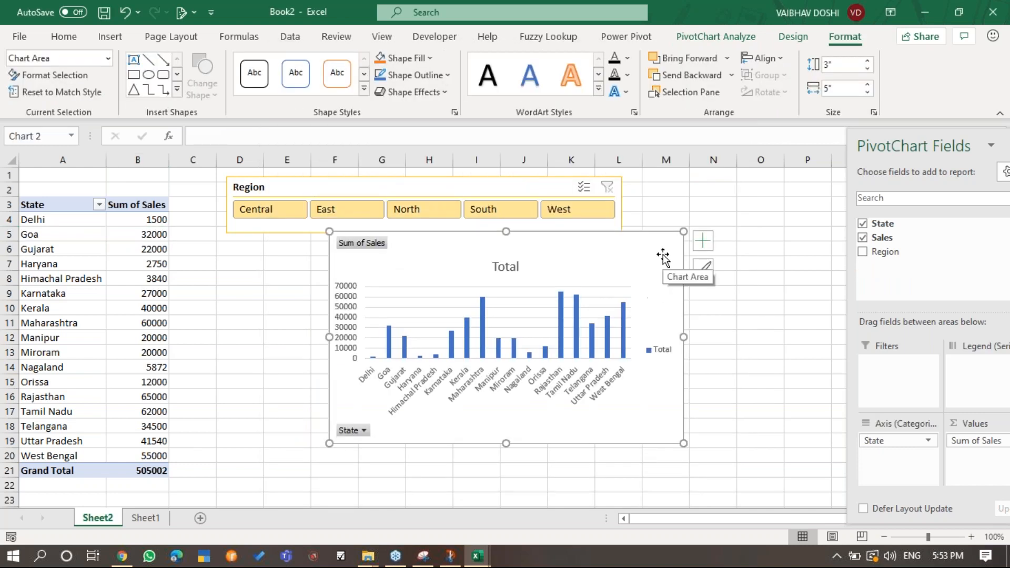
{"action": "left_click_drag", "start_coordinate": [611, 284], "coordinate": [583, 289]}
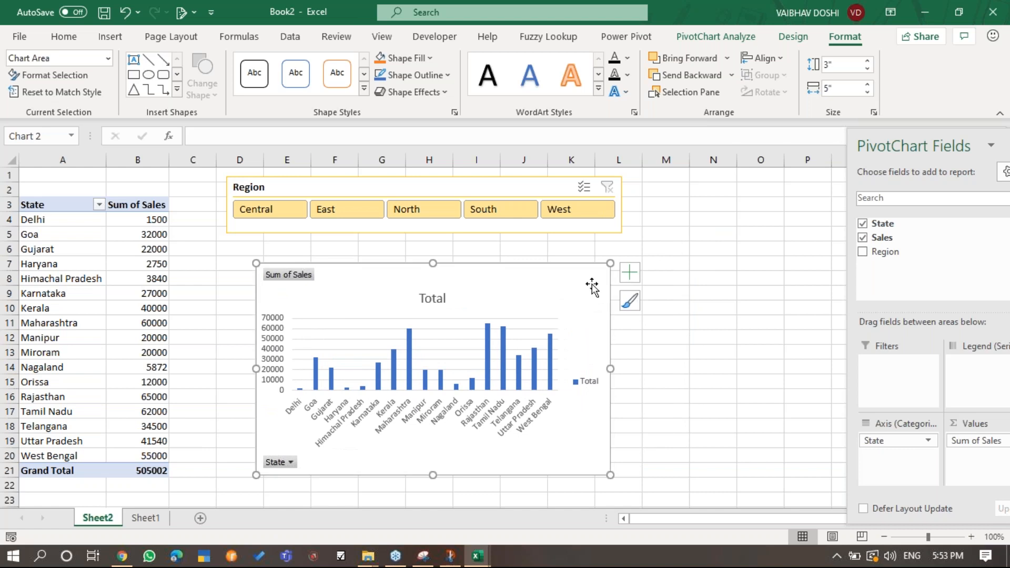
Move the field list clear of the sheet and filter the PivotTable and chart to the East region with the slicer.
{"action": "left_click_drag", "start_coordinate": [877, 150], "coordinate": [833, 128]}
{"action": "left_click", "coordinate": [345, 210]}
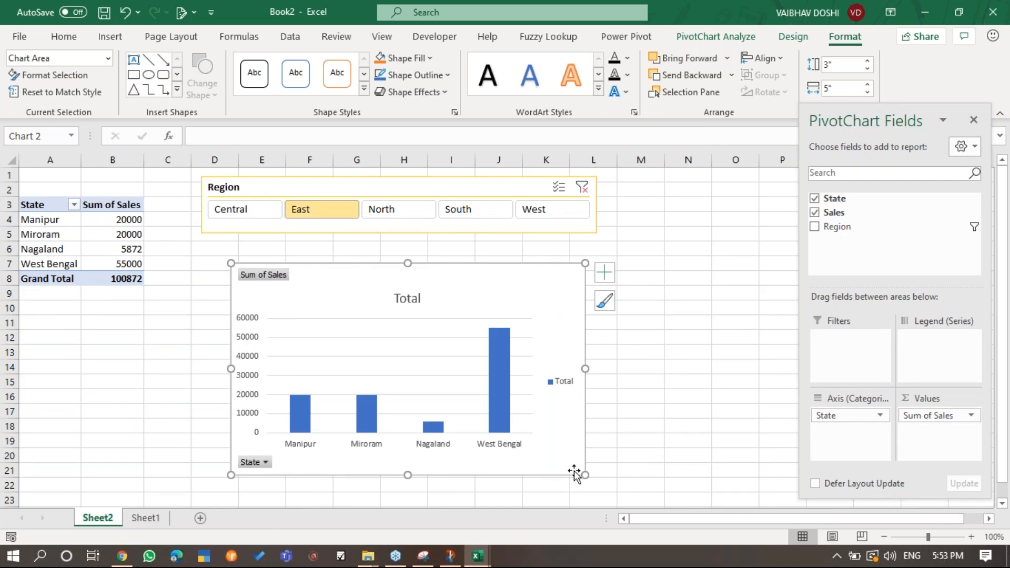
Enlarge the PivotChart to about 6.62" wide and 3.16" high and delete its legend.
{"action": "left_click_drag", "start_coordinate": [584, 475], "coordinate": [698, 487]}
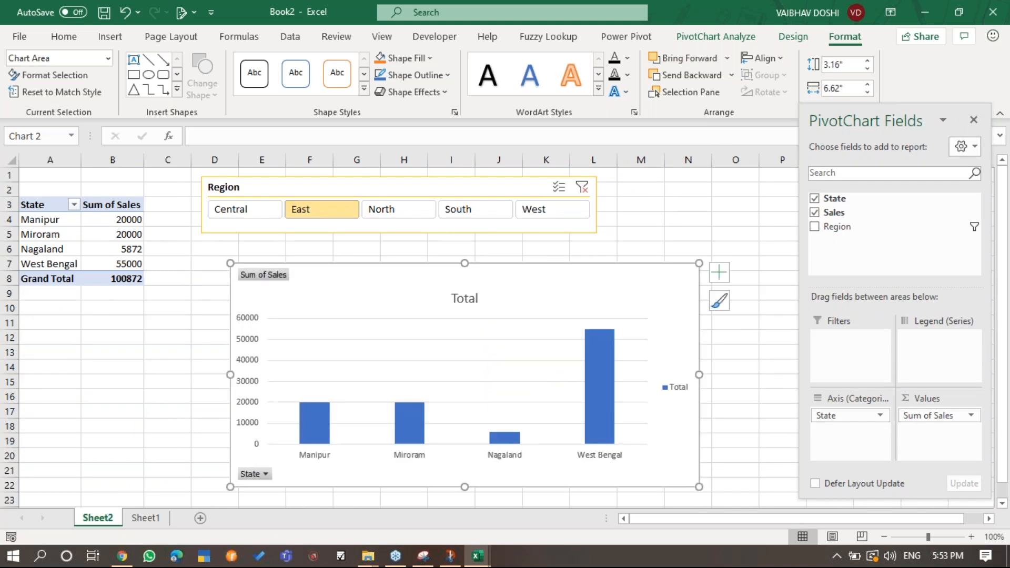
{"action": "left_click", "coordinate": [679, 392]}
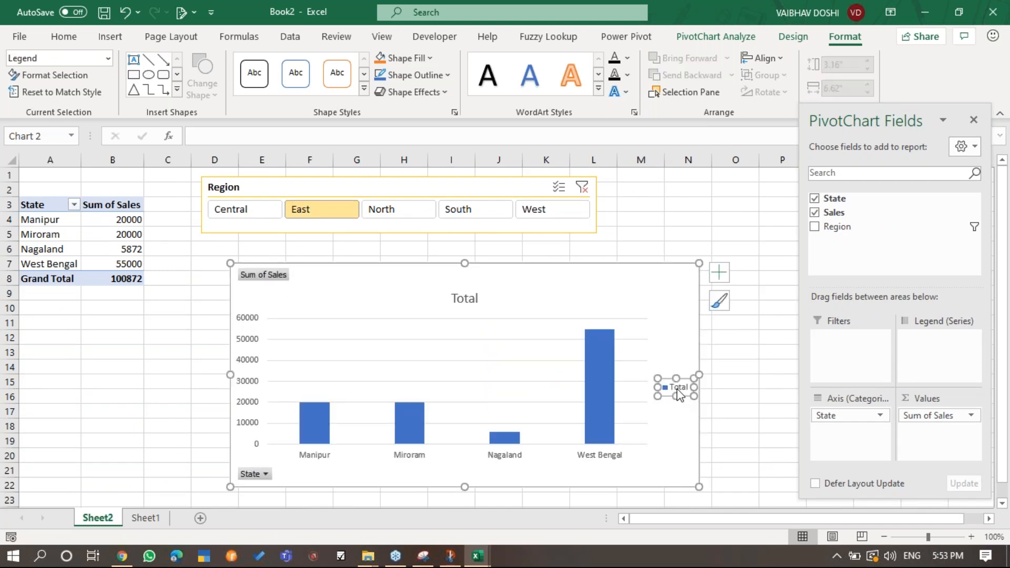
{"action": "key", "text": "Delete"}
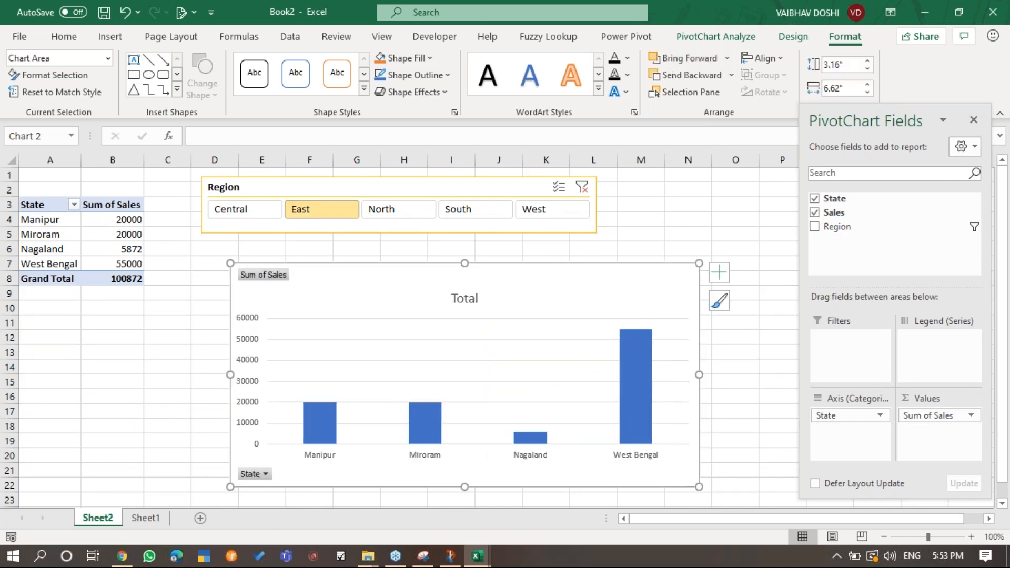
Switch the Region slicer through North, South, West, South and North, ending on East, to update the chart.
{"action": "left_click", "coordinate": [430, 211]}
{"action": "left_click", "coordinate": [478, 211]}
{"action": "left_click", "coordinate": [553, 211]}
{"action": "left_click", "coordinate": [482, 213]}
{"action": "left_click", "coordinate": [403, 211]}
{"action": "left_click", "coordinate": [345, 210]}
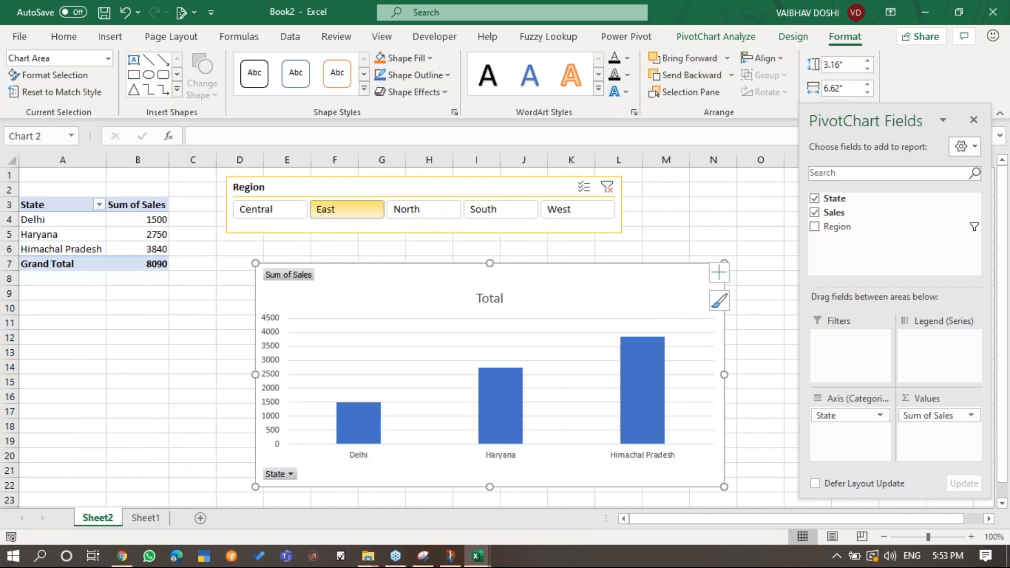
Switch the Region slicer through Central, East, North, South, West, North, East, South and North to compare the chart for each region.
{"action": "left_click", "coordinate": [266, 210]}
{"action": "left_click", "coordinate": [305, 213]}
{"action": "left_click", "coordinate": [386, 210]}
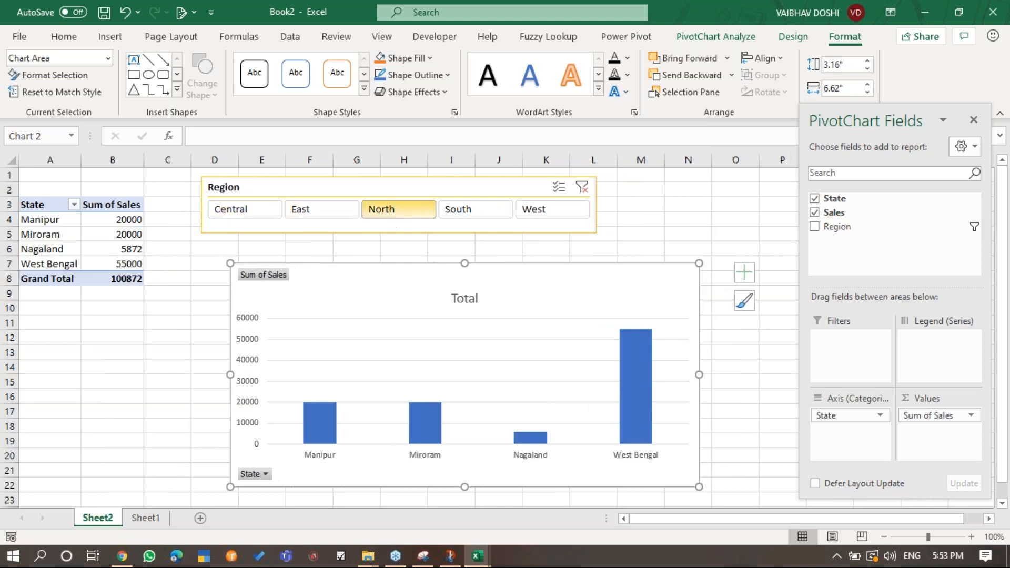
{"action": "left_click", "coordinate": [487, 210]}
{"action": "left_click", "coordinate": [579, 216]}
{"action": "left_click", "coordinate": [398, 209]}
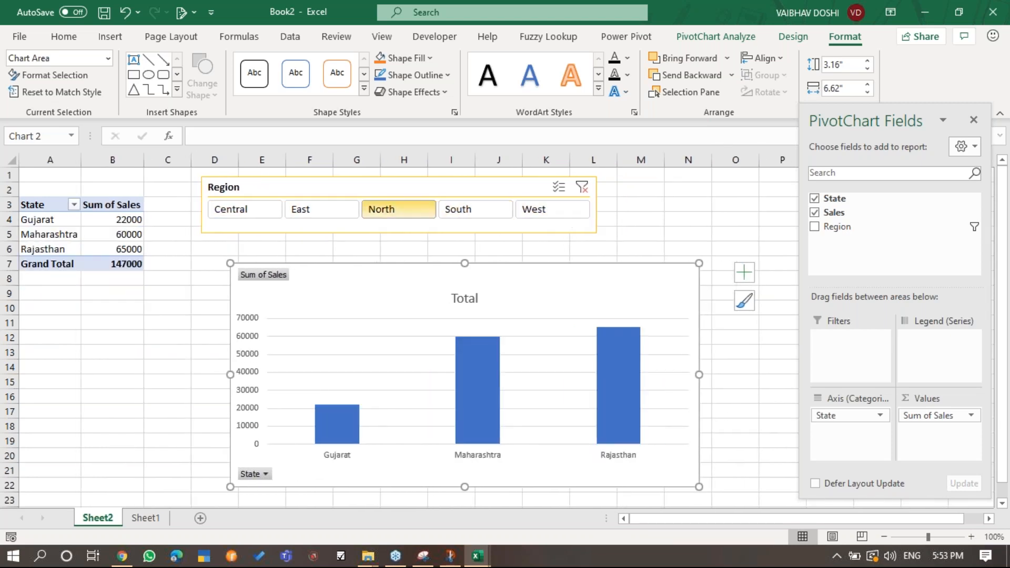
{"action": "left_click", "coordinate": [339, 213]}
{"action": "left_click", "coordinate": [479, 215]}
{"action": "left_click", "coordinate": [401, 210]}
Cycle the Region slicer from North through South, West, East and Central, finishing on South.
{"action": "left_click", "coordinate": [407, 209]}
{"action": "left_click", "coordinate": [471, 209]}
{"action": "left_click", "coordinate": [549, 209]}
{"action": "left_click", "coordinate": [472, 209]}
{"action": "left_click", "coordinate": [395, 210]}
{"action": "left_click", "coordinate": [347, 209]}
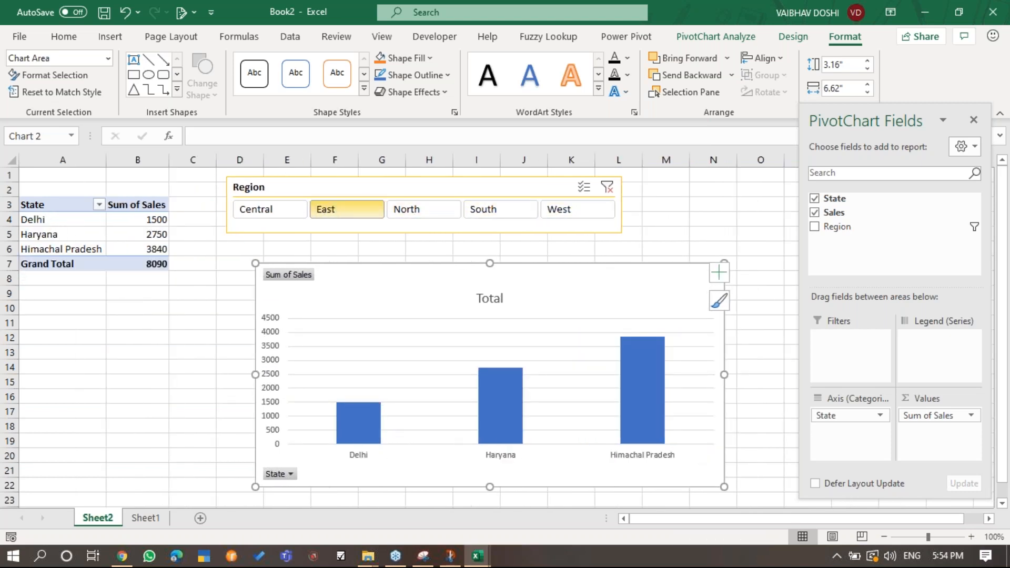
{"action": "left_click", "coordinate": [269, 209]}
{"action": "left_click", "coordinate": [347, 210]}
{"action": "left_click", "coordinate": [451, 211]}
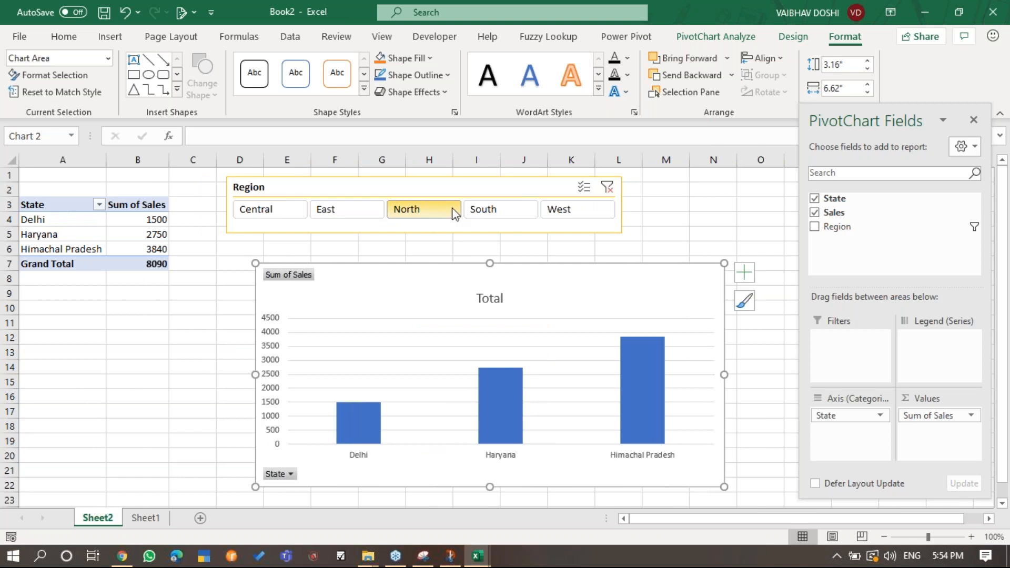
{"action": "left_click", "coordinate": [498, 209]}
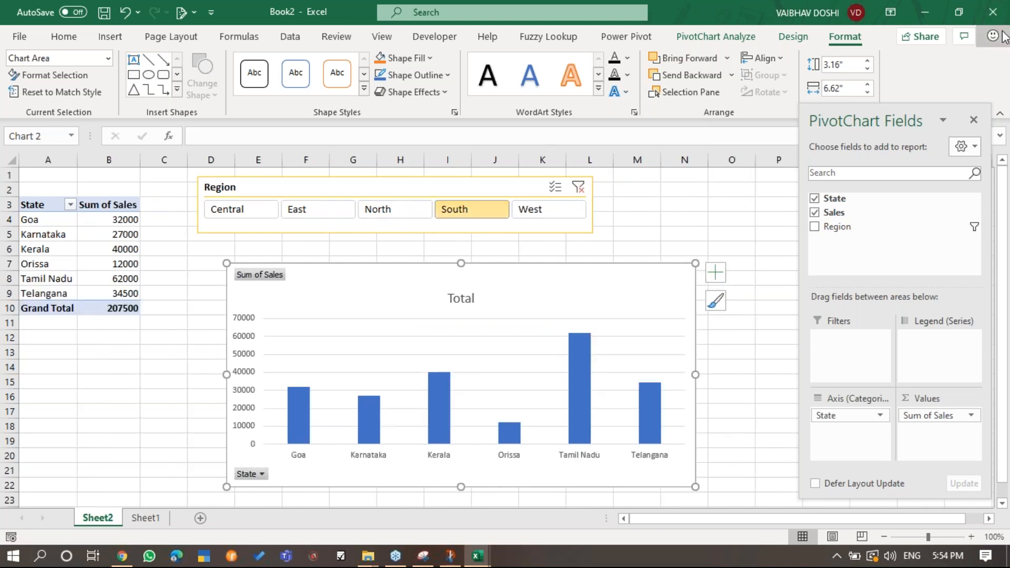
{"action": "left_click", "coordinate": [995, 50]}
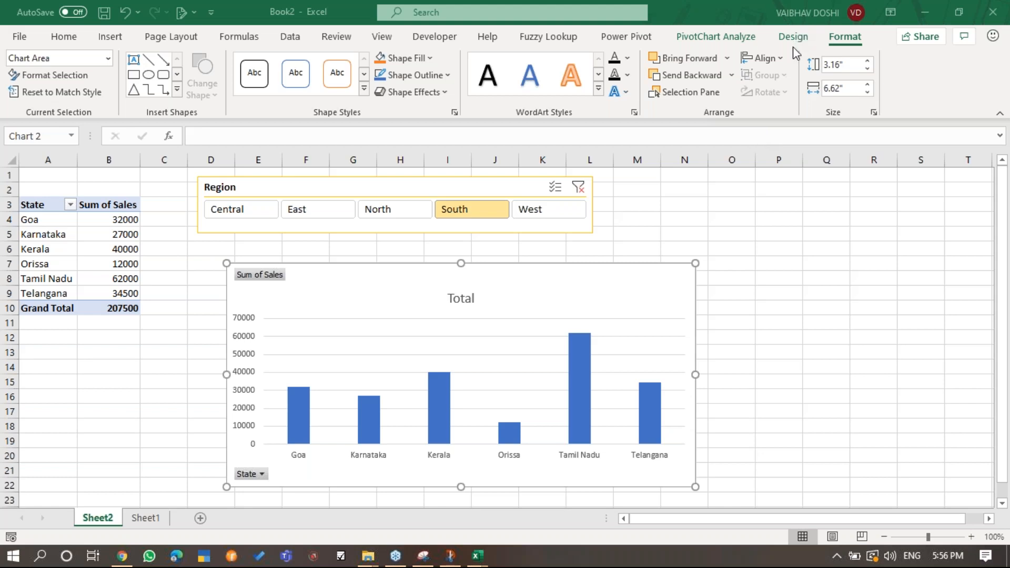
Try to delete the PivotChart and the Region slicer from Sheet2.
{"action": "left_click", "coordinate": [662, 262]}
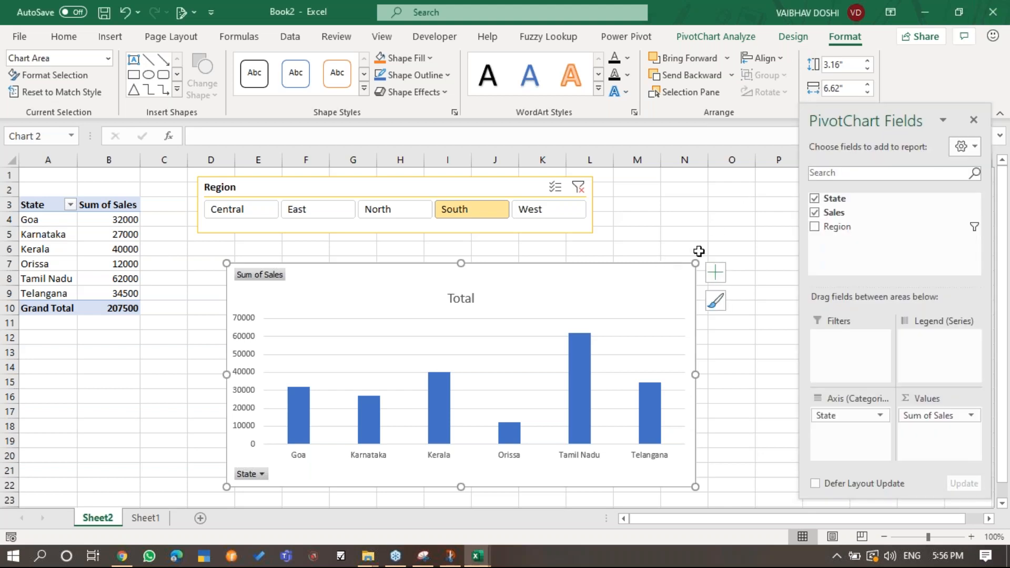
{"action": "key", "text": "Delete"}
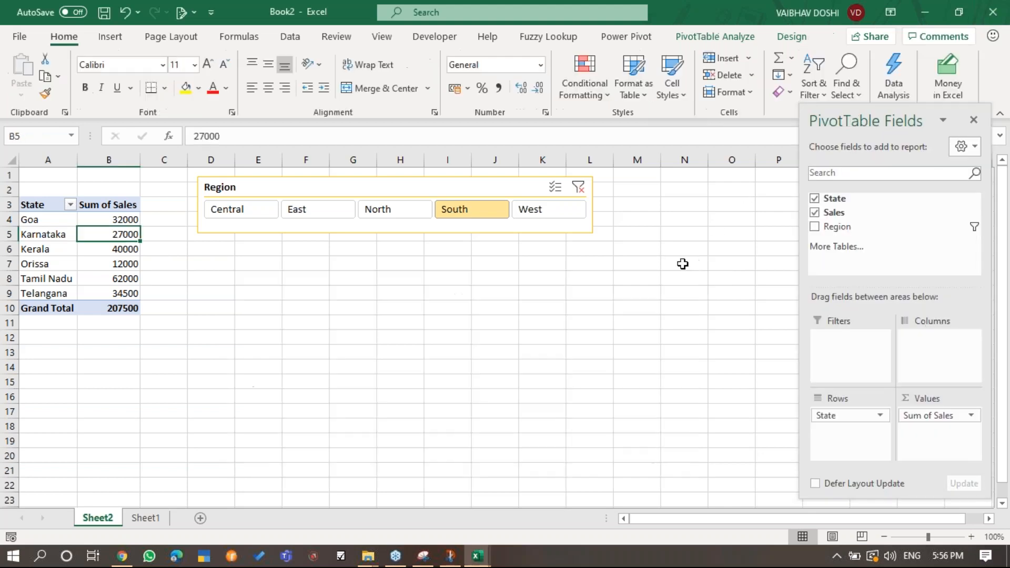
{"action": "left_click", "coordinate": [498, 187]}
{"action": "key", "text": "Delete"}
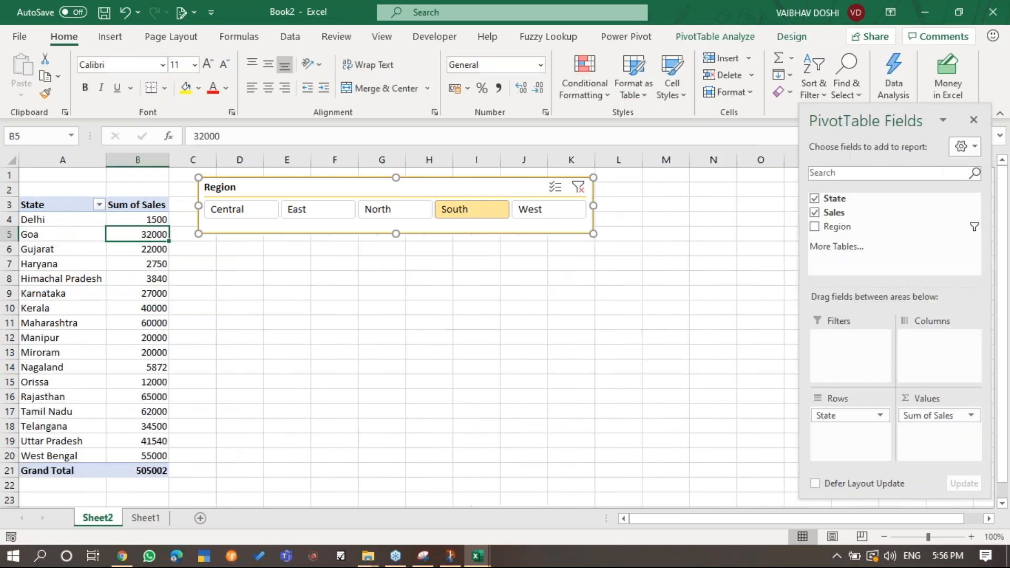
Undo the deletions of the Region slicer and the PivotChart.
{"action": "left_click", "coordinate": [498, 187]}
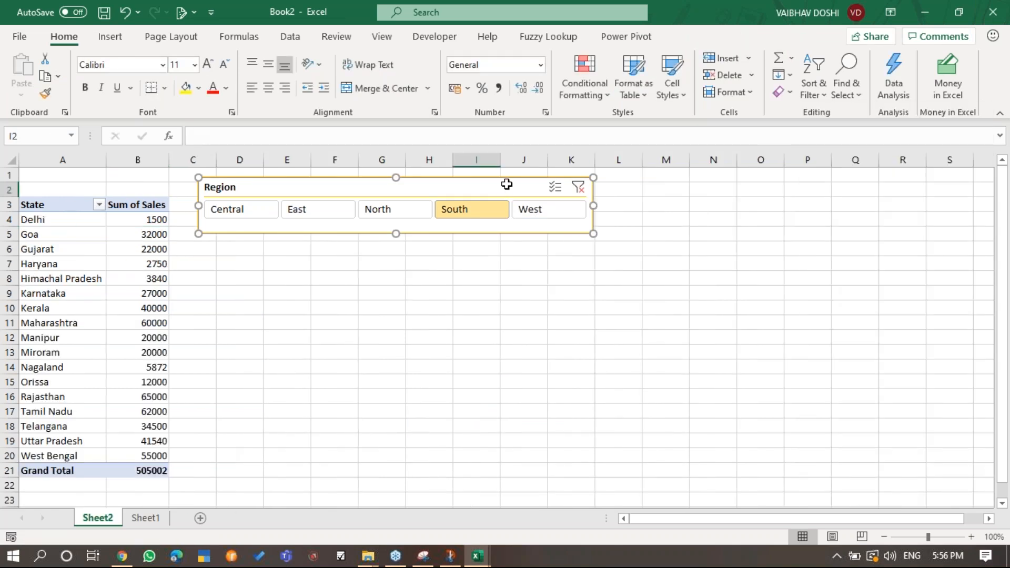
{"action": "left_click", "coordinate": [513, 185]}
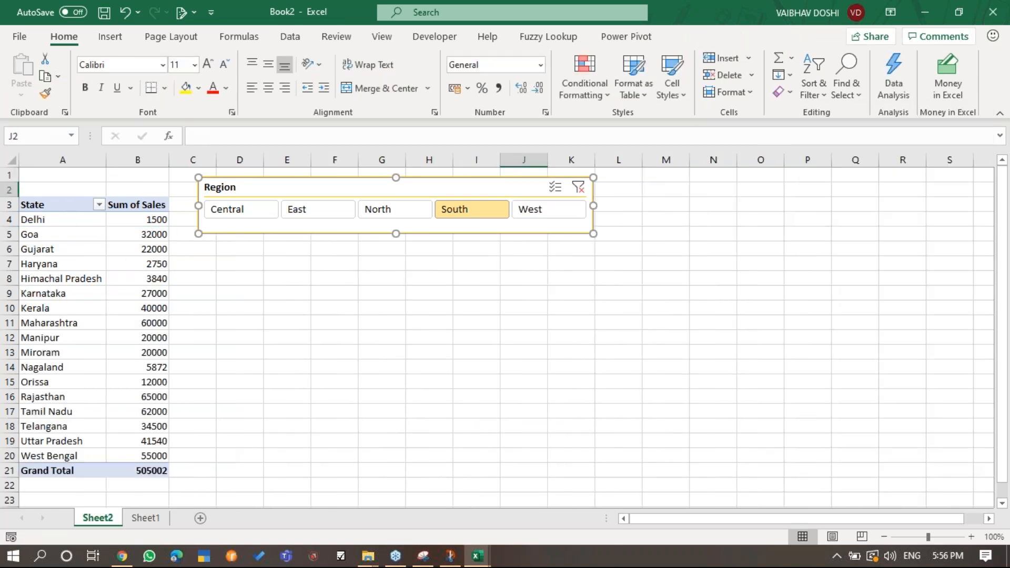
{"action": "left_click", "coordinate": [587, 232]}
{"action": "left_click_drag", "start_coordinate": [597, 220], "coordinate": [618, 244]}
{"action": "left_click", "coordinate": [566, 185]}
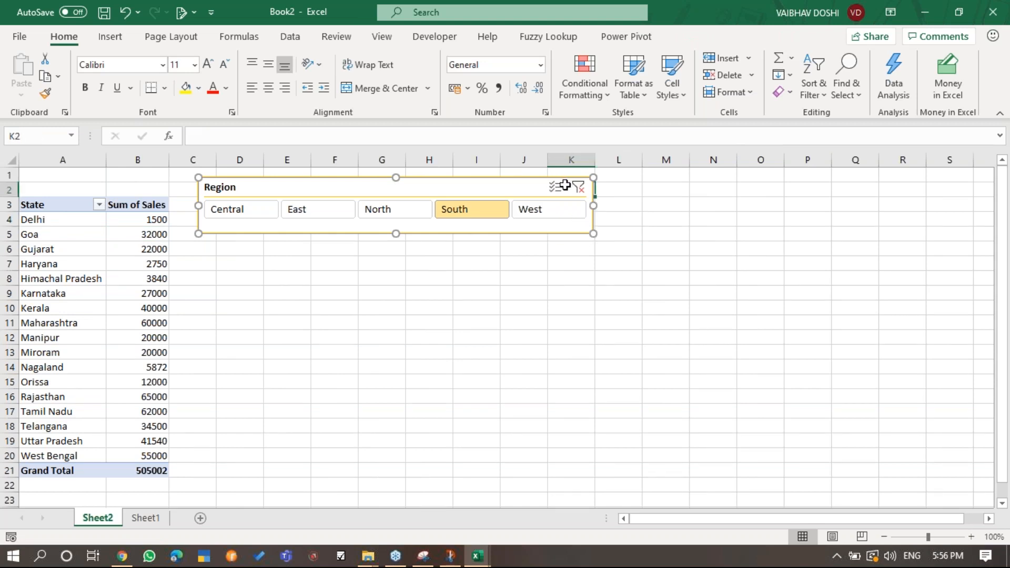
{"action": "left_click", "coordinate": [427, 178]}
{"action": "left_click_drag", "start_coordinate": [392, 201], "coordinate": [376, 252]}
{"action": "left_click", "coordinate": [363, 296]}
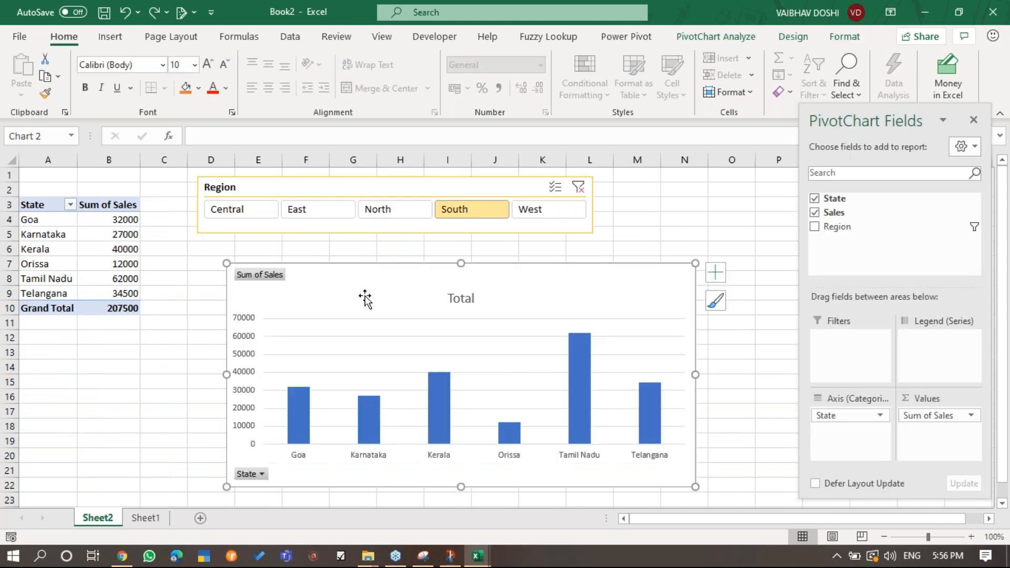
Delete the Region slicer and the PivotChart, leaving only the PivotTable on Sheet2.
{"action": "left_click", "coordinate": [430, 225]}
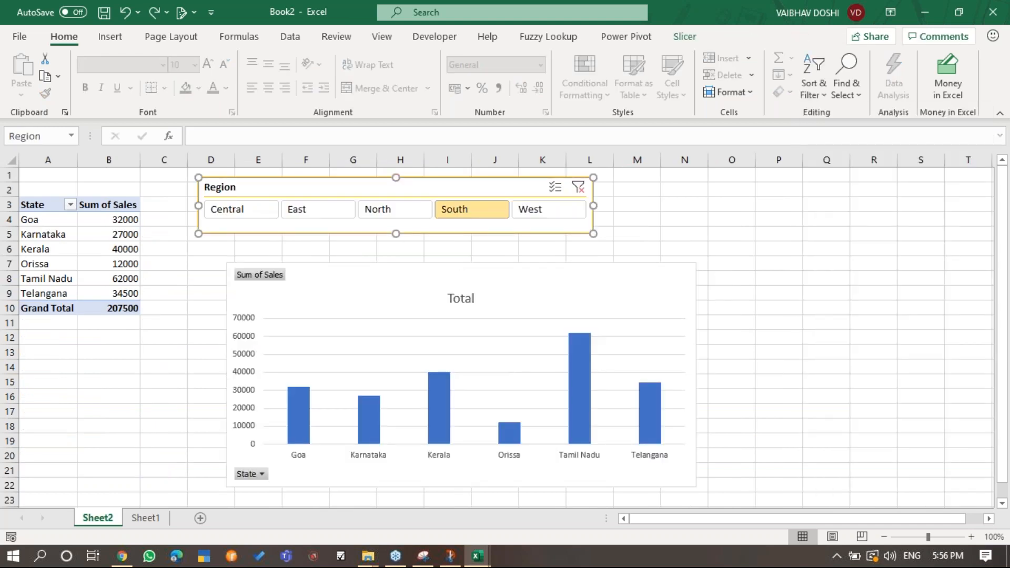
{"action": "key", "text": "Delete"}
{"action": "left_click", "coordinate": [464, 275]}
{"action": "key", "text": "Delete"}
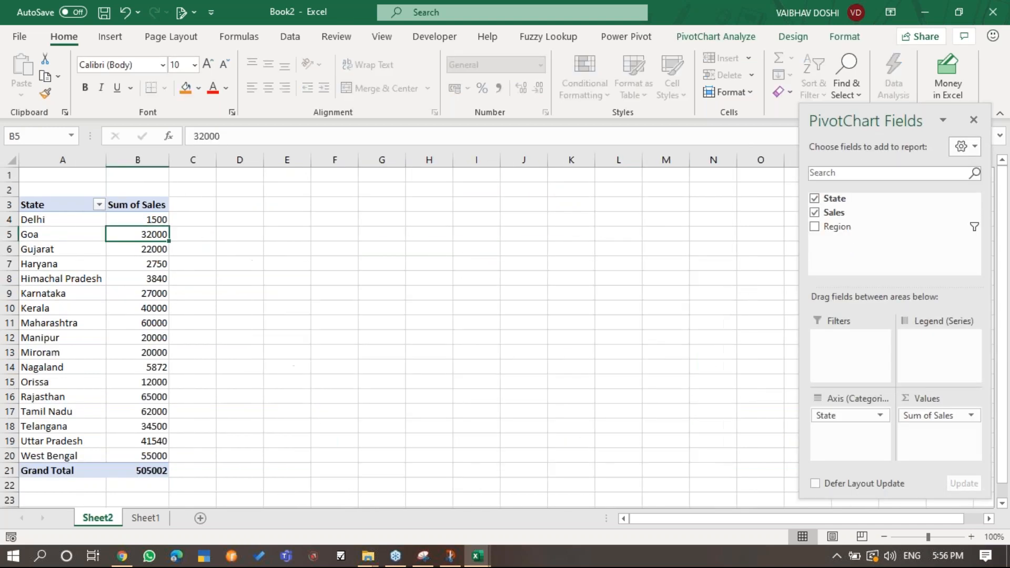
Insert a Region slicer for the PivotTable and move it near the table.
{"action": "left_click_drag", "start_coordinate": [838, 113], "coordinate": [798, 77]}
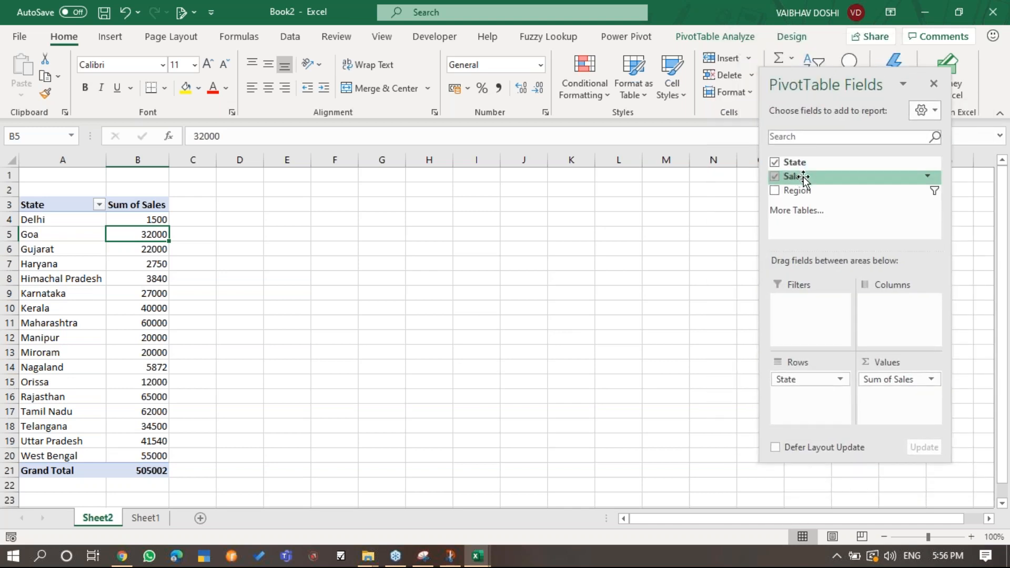
{"action": "left_click_drag", "start_coordinate": [838, 73], "coordinate": [856, 86]}
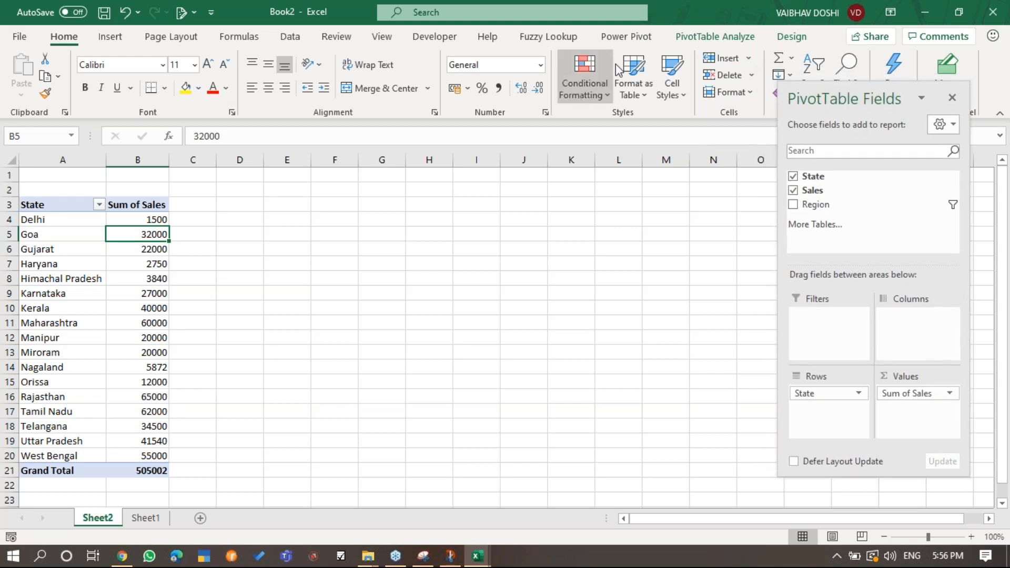
{"action": "left_click", "coordinate": [727, 33]}
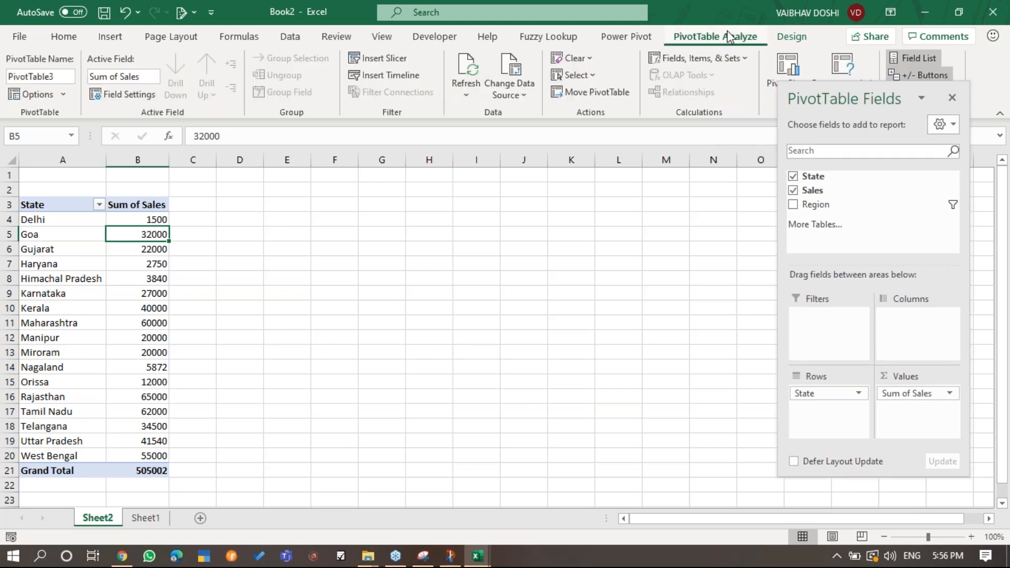
{"action": "left_click", "coordinate": [378, 58]}
{"action": "left_click", "coordinate": [574, 126]}
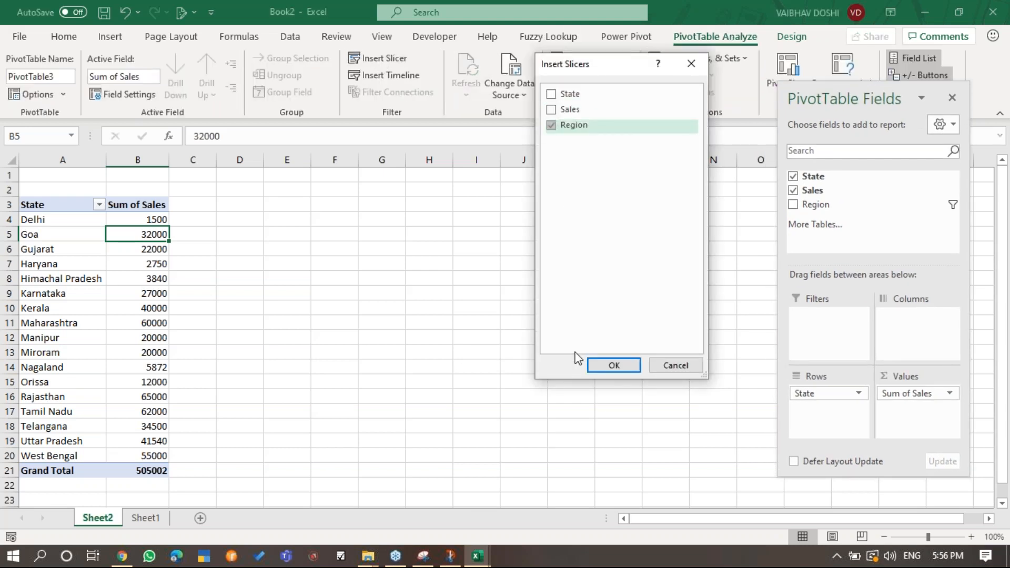
{"action": "left_click", "coordinate": [600, 370]}
{"action": "left_click", "coordinate": [474, 335]}
{"action": "left_click_drag", "start_coordinate": [480, 256], "coordinate": [328, 201]}
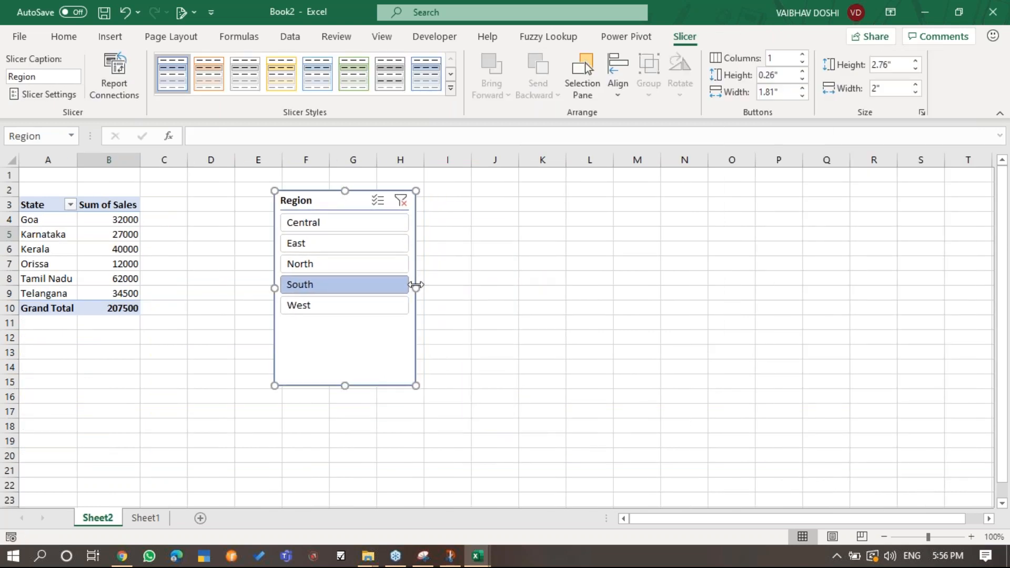
Arrange the Region slicer in 5 columns, resize it to about 4.84" wide and 0.82" high, and place it beside the PivotTable's header.
{"action": "left_click", "coordinate": [803, 56]}
{"action": "left_click", "coordinate": [803, 56]}
{"action": "left_click", "coordinate": [803, 56]}
{"action": "left_click", "coordinate": [803, 56]}
{"action": "left_click_drag", "start_coordinate": [415, 288], "coordinate": [617, 288]}
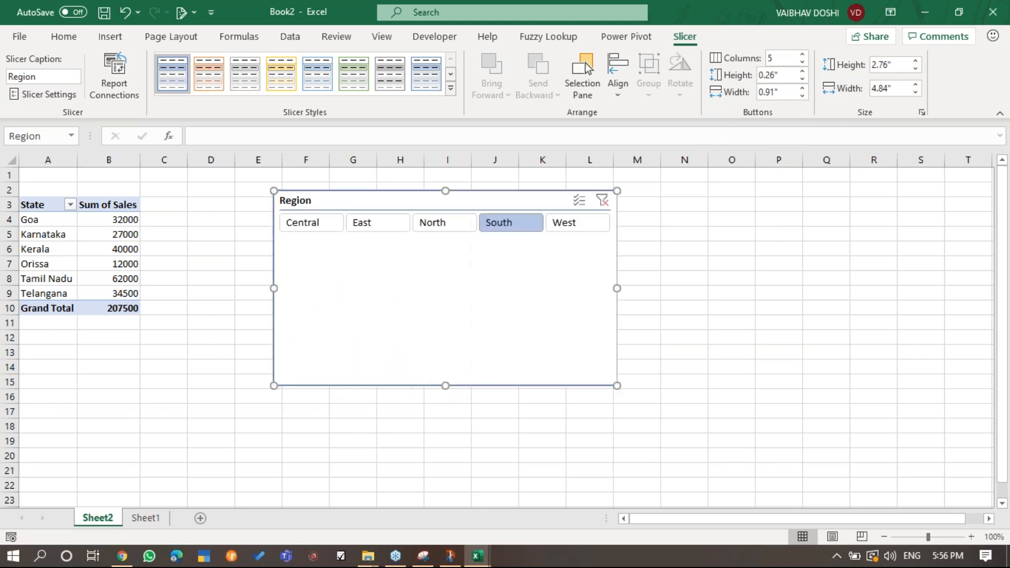
{"action": "left_click_drag", "start_coordinate": [444, 387], "coordinate": [415, 237]}
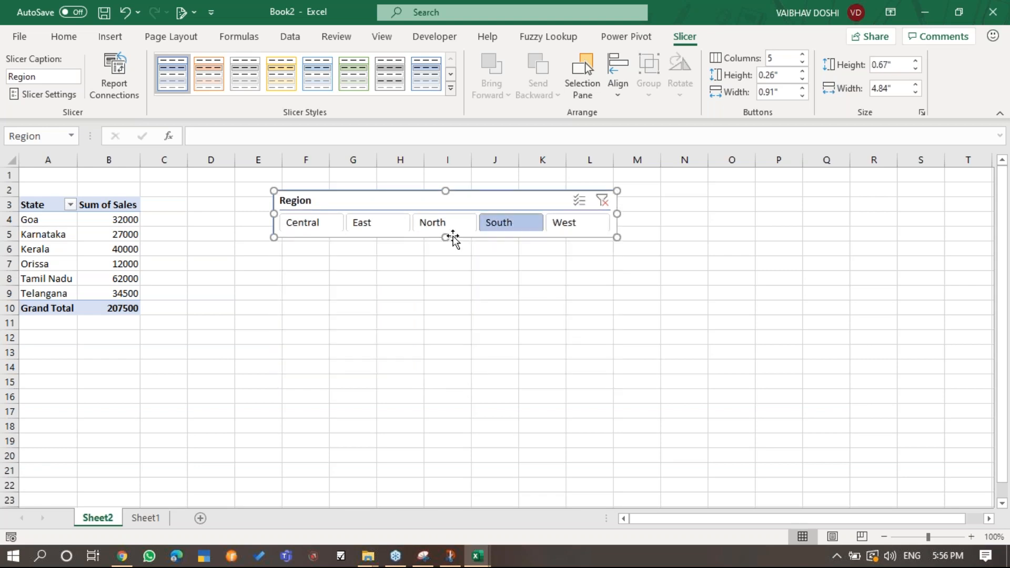
{"action": "left_click_drag", "start_coordinate": [501, 203], "coordinate": [430, 184]}
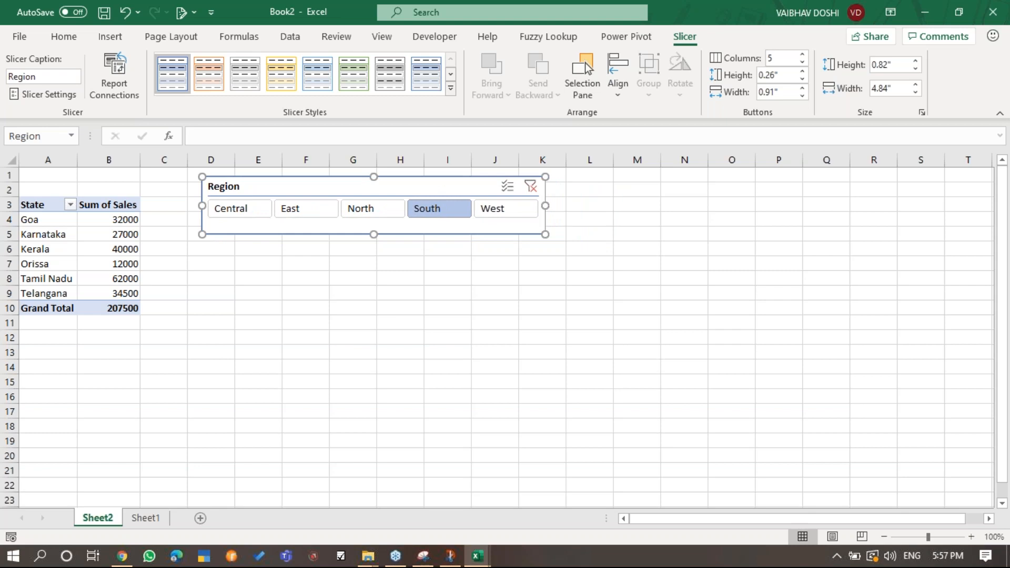
Insert a Clustered Column PivotChart below the Region slicer and enlarge it to about 7.19" wide and 3.13" high.
{"action": "left_click", "coordinate": [640, 35]}
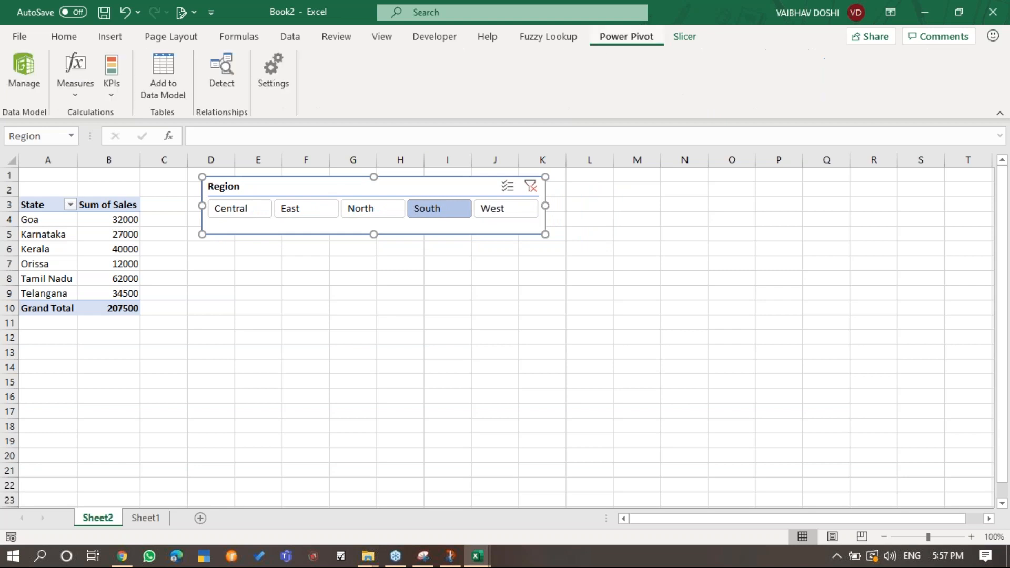
{"action": "left_click", "coordinate": [131, 230]}
{"action": "left_click", "coordinate": [710, 36]}
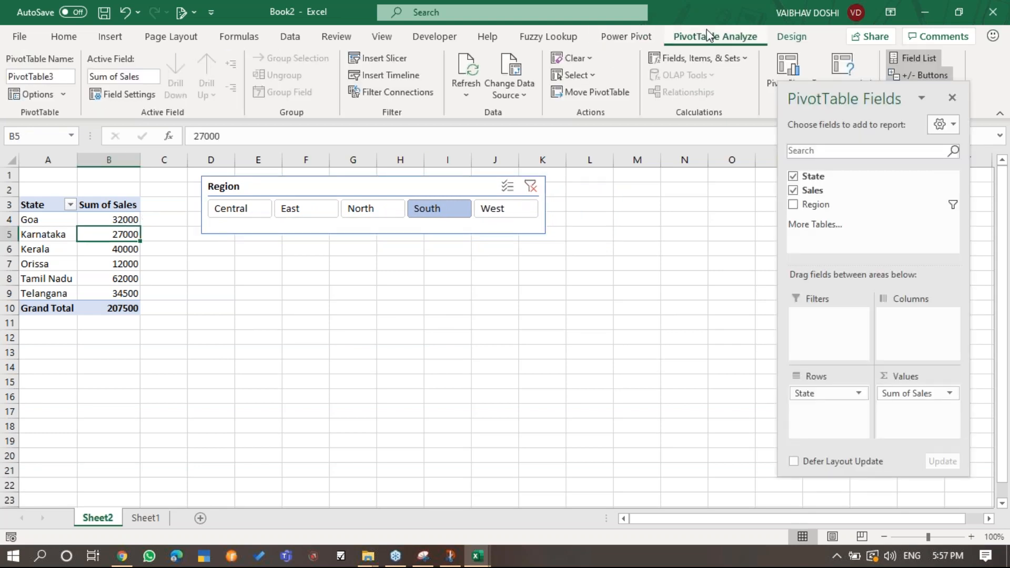
{"action": "left_click", "coordinate": [789, 69]}
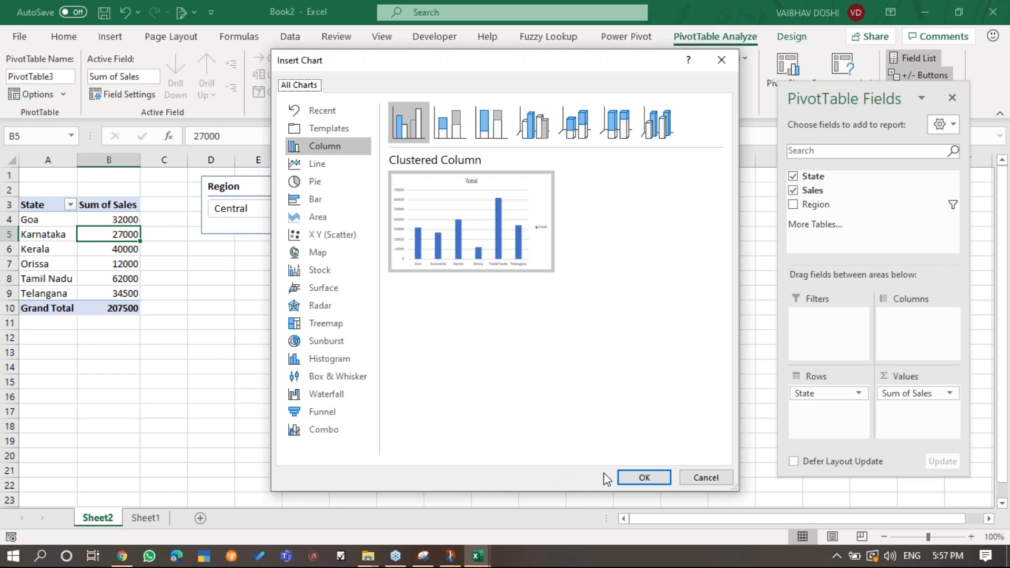
{"action": "left_click", "coordinate": [637, 485]}
{"action": "left_click_drag", "start_coordinate": [656, 243], "coordinate": [511, 260]}
{"action": "left_click_drag", "start_coordinate": [537, 460], "coordinate": [691, 470]}
Switch the Region slicer repeatedly through North, East, Central, South and West, ending on North, to update the new chart.
{"action": "left_click", "coordinate": [363, 209]}
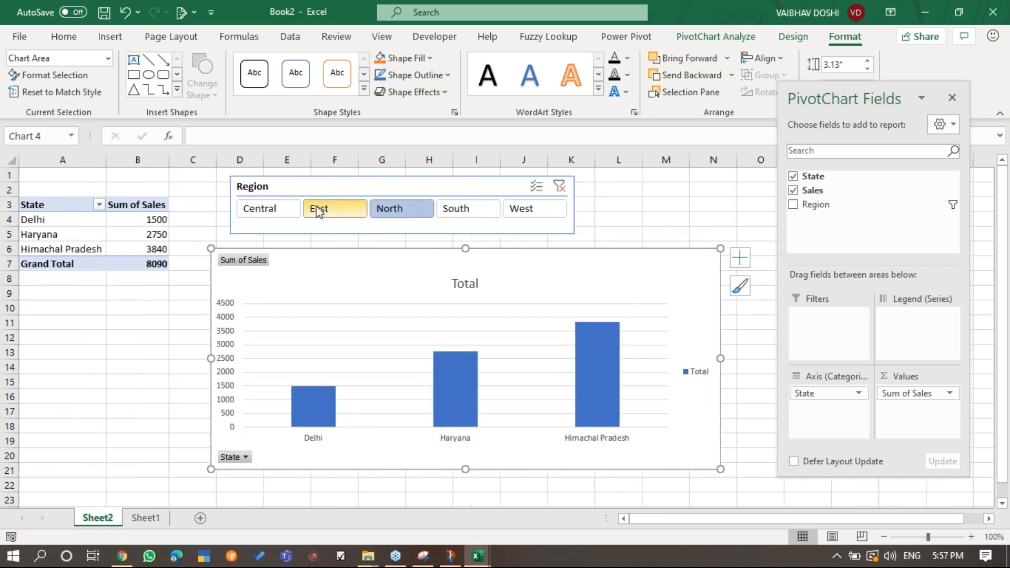
{"action": "left_click", "coordinate": [311, 209]}
{"action": "left_click", "coordinate": [241, 209]}
{"action": "left_click", "coordinate": [368, 209]}
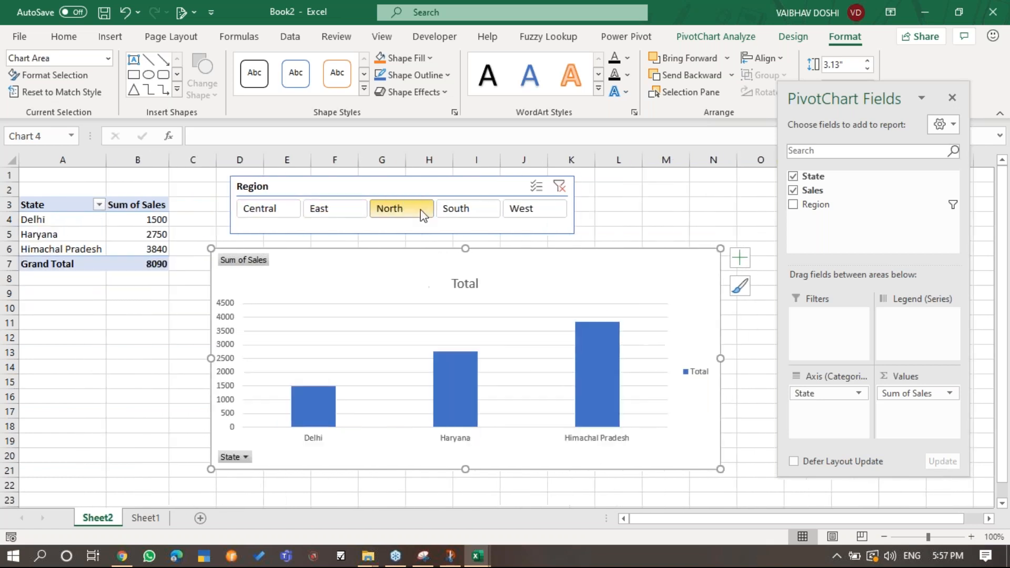
{"action": "left_click", "coordinate": [463, 210]}
{"action": "left_click", "coordinate": [494, 208]}
{"action": "left_click", "coordinate": [459, 209]}
{"action": "left_click", "coordinate": [361, 209]}
{"action": "left_click", "coordinate": [326, 209]}
{"action": "left_click", "coordinate": [241, 208]}
{"action": "left_click", "coordinate": [363, 209]}
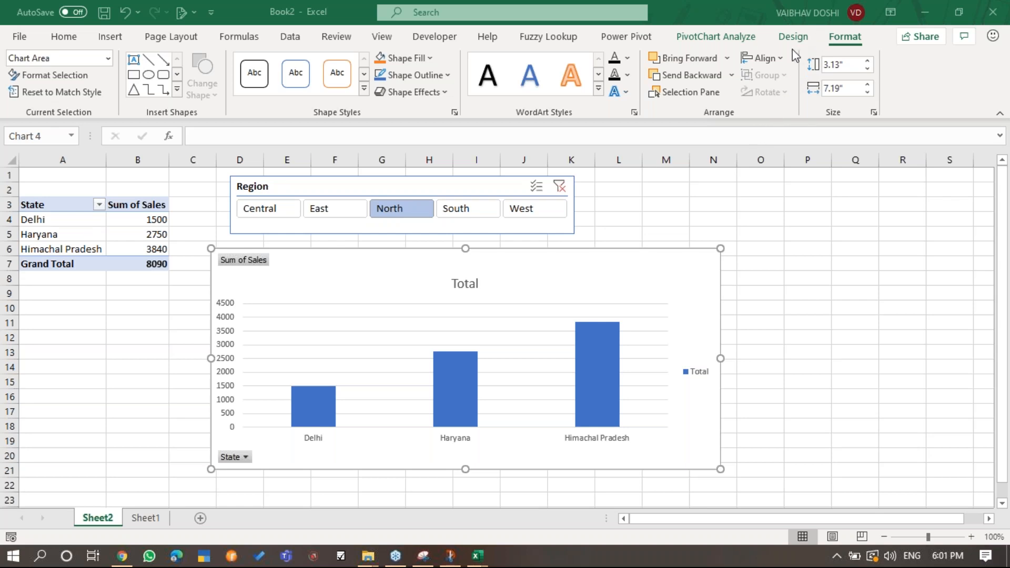
Switch to the Section 7 - Excel 365 workbook, look through its sheets and examine the finished dashboard on the Slicer Dashboard sheet.
{"action": "key", "text": "alt+Tab"}
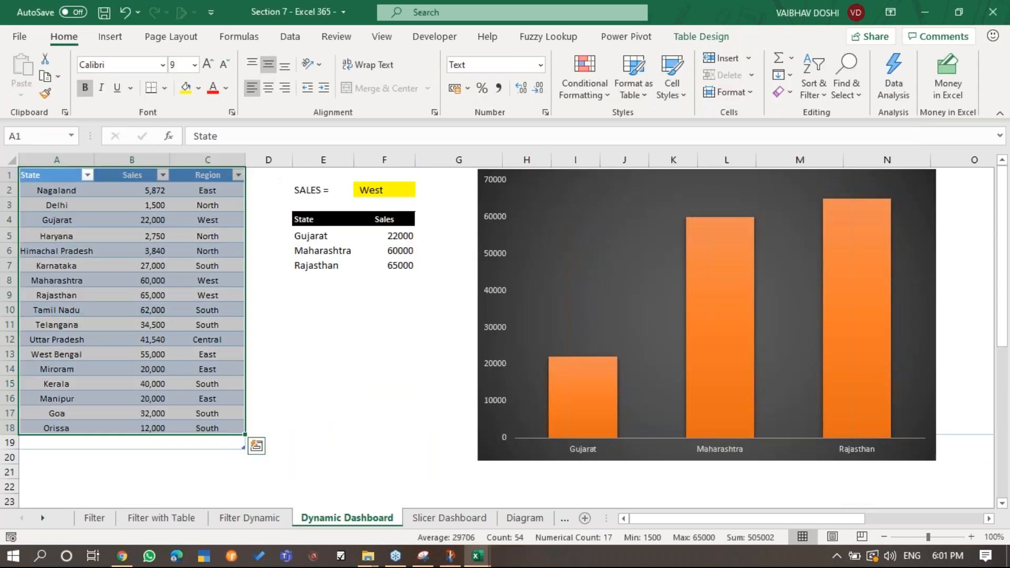
{"action": "key", "text": "ctrl+Page_Down"}
{"action": "key", "text": "ctrl+Page_Down"}
{"action": "key", "text": "ctrl+Page_Down"}
{"action": "key", "text": "ctrl+Page_Down"}
{"action": "key", "text": "ctrl+Page_Down"}
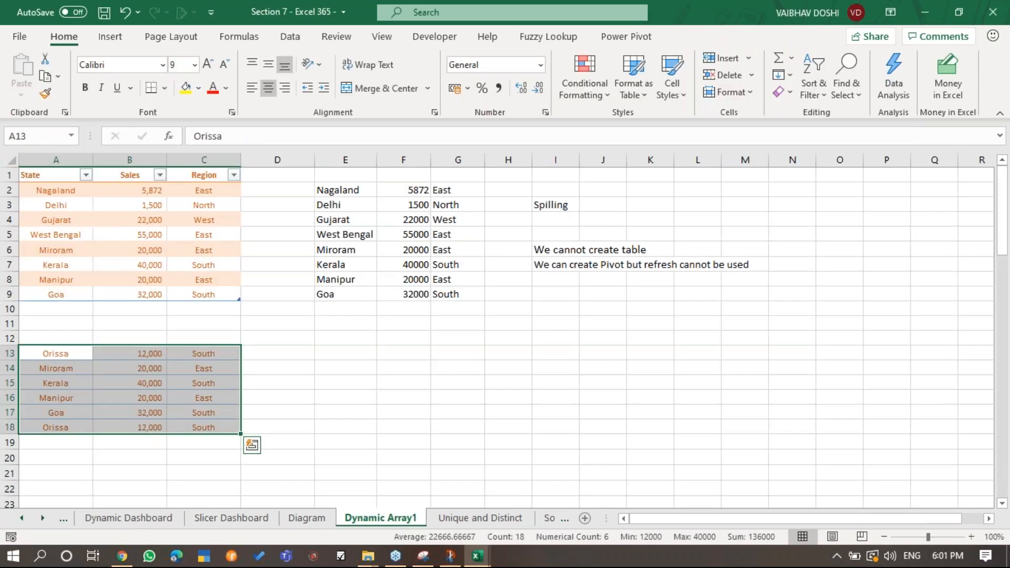
{"action": "key", "text": "ctrl+Page_Down"}
{"action": "key", "text": "ctrl+Page_Down"}
{"action": "key", "text": "ctrl+Page_Up"}
{"action": "key", "text": "ctrl+Page_Up"}
{"action": "key", "text": "ctrl+Page_Up"}
{"action": "key", "text": "ctrl+Page_Up"}
{"action": "key", "text": "ctrl+Page_Up"}
{"action": "key", "text": "ctrl+Page_Up"}
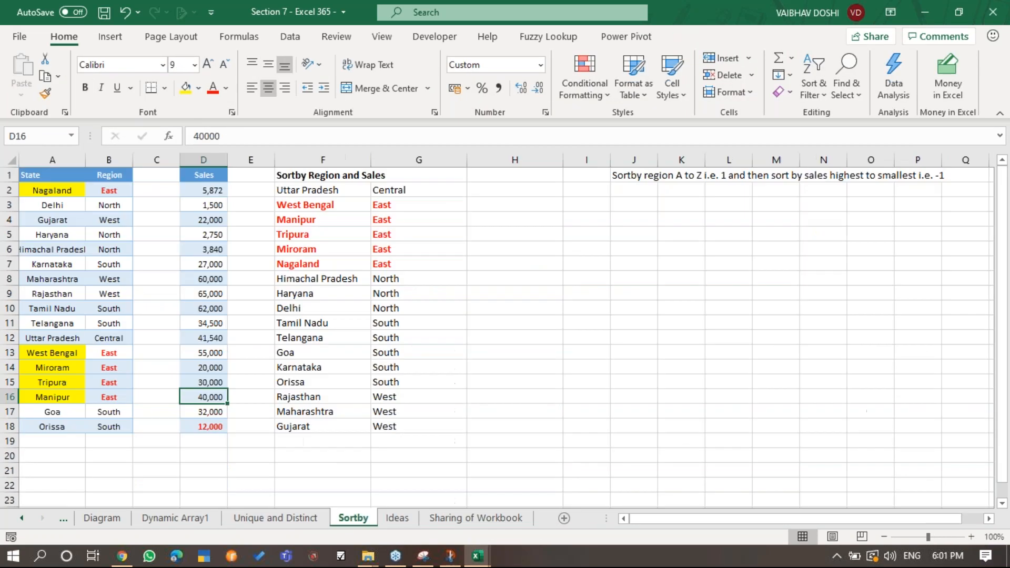
{"action": "key", "text": "ctrl+Page_Down"}
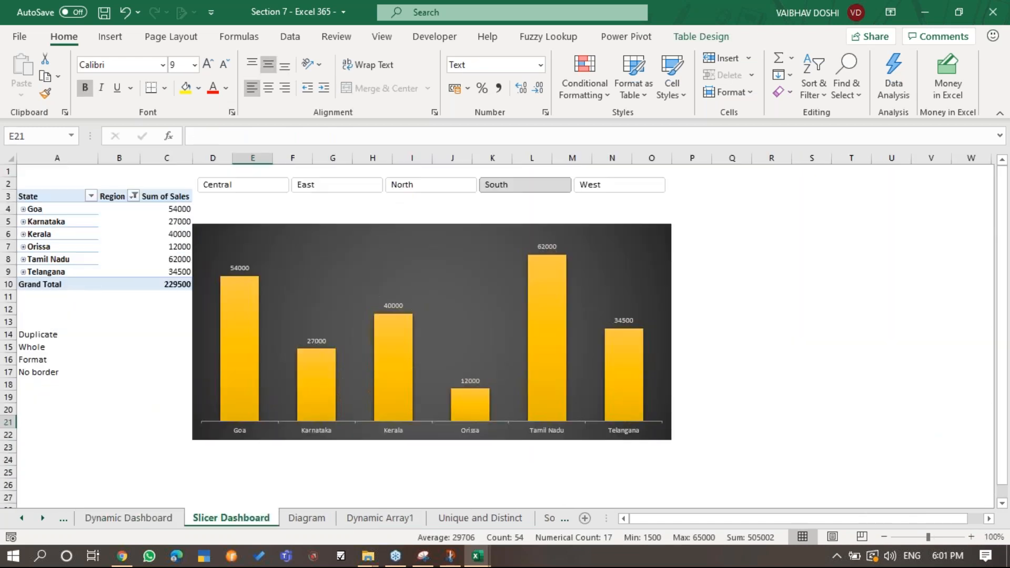
{"action": "key", "text": "ctrl+Page_Up"}
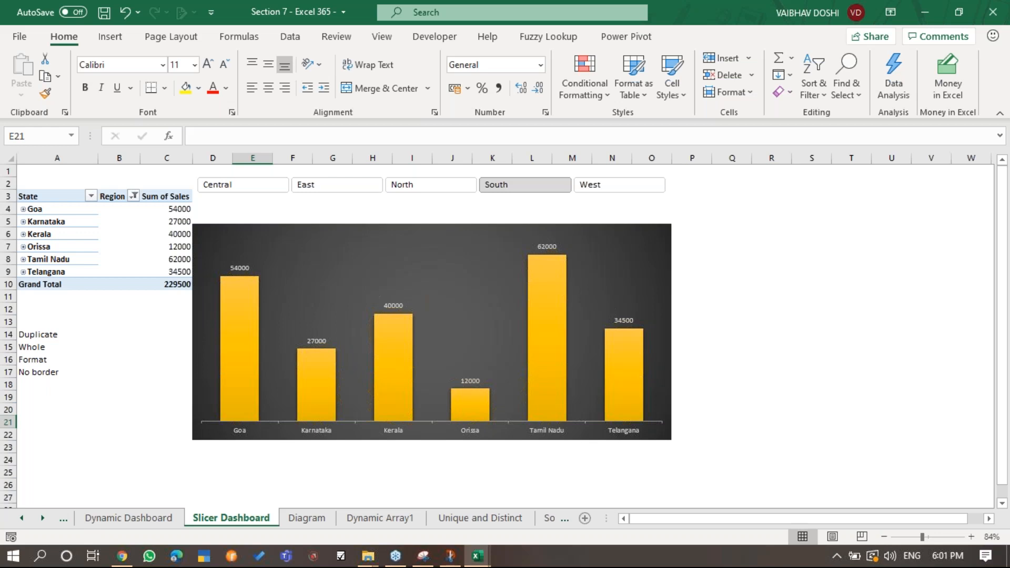
Return to Book2 and try different column counts for the Region slicer, ending on 6 columns.
{"action": "key", "text": "alt+Tab"}
{"action": "left_click", "coordinate": [406, 187]}
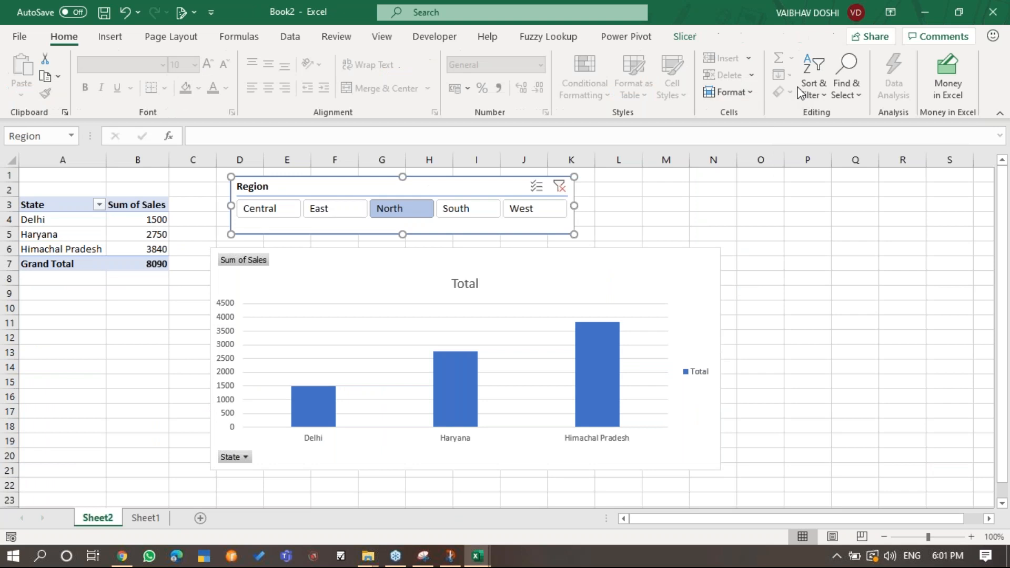
{"action": "left_click", "coordinate": [687, 45]}
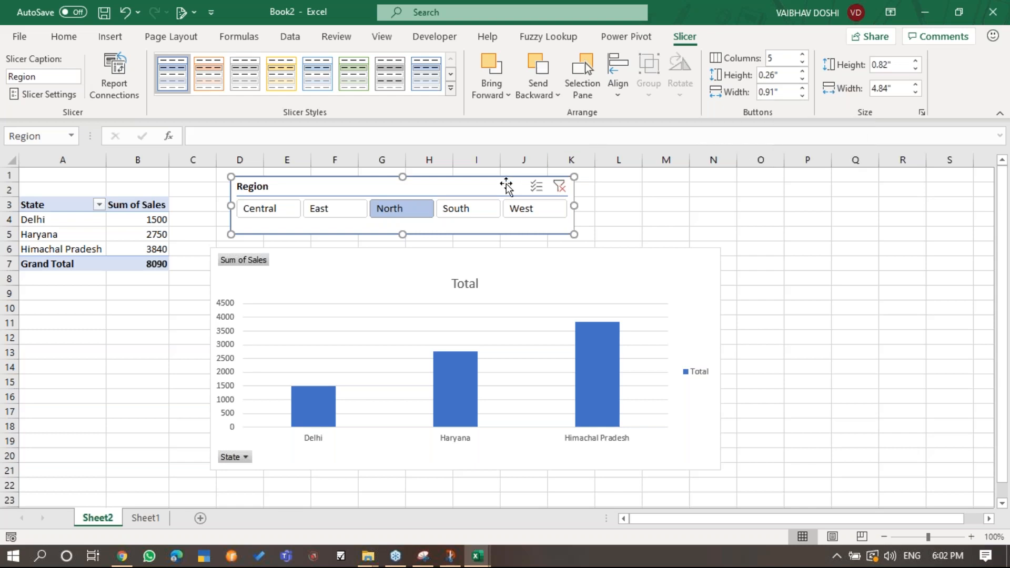
{"action": "left_click", "coordinate": [803, 62]}
{"action": "left_click", "coordinate": [802, 55]}
{"action": "left_click", "coordinate": [802, 55]}
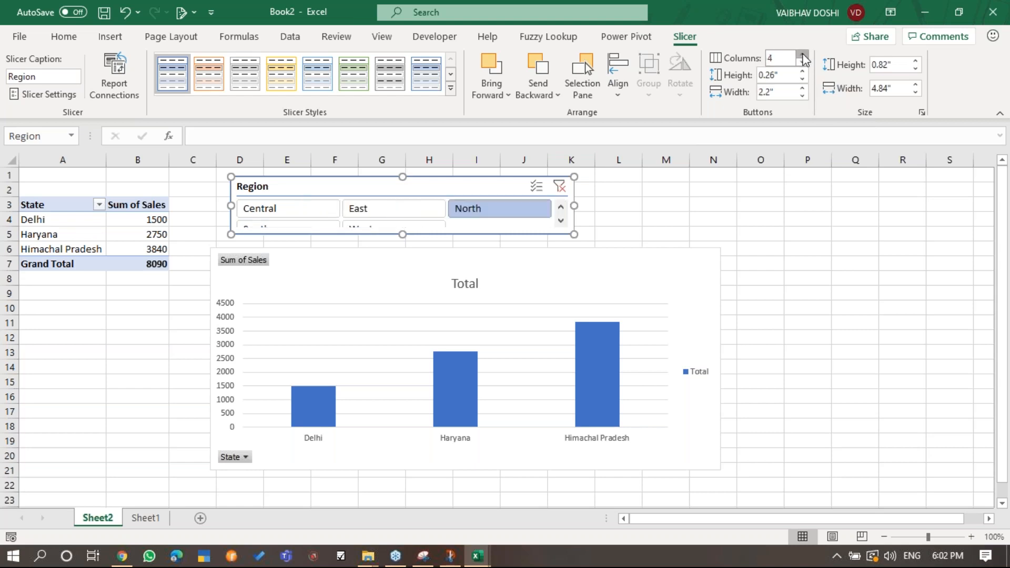
{"action": "left_click", "coordinate": [802, 54]}
{"action": "left_click", "coordinate": [802, 54]}
{"action": "left_click", "coordinate": [803, 55]}
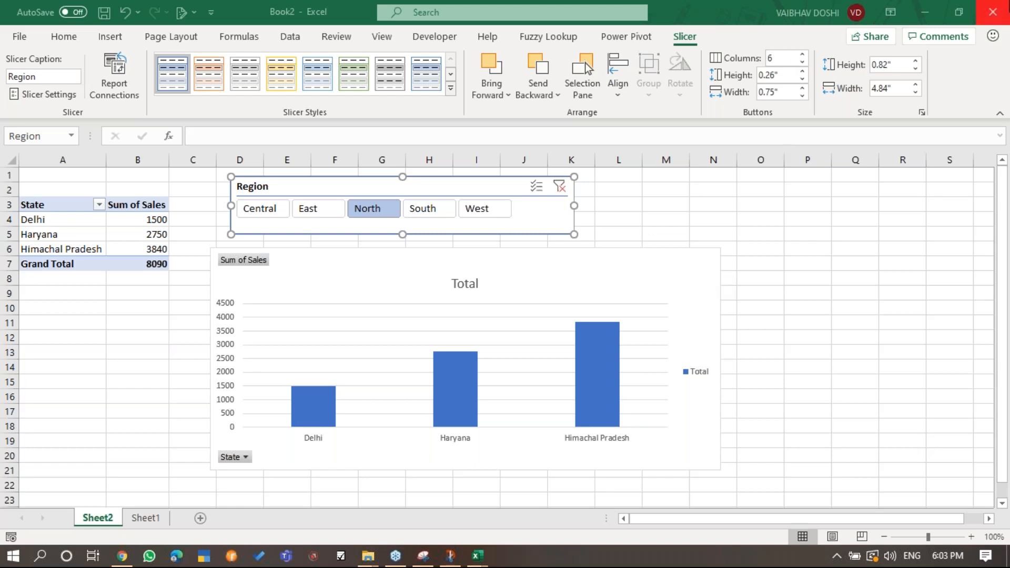
Close the Book2 workbook without saving its changes.
{"action": "left_click", "coordinate": [993, 11]}
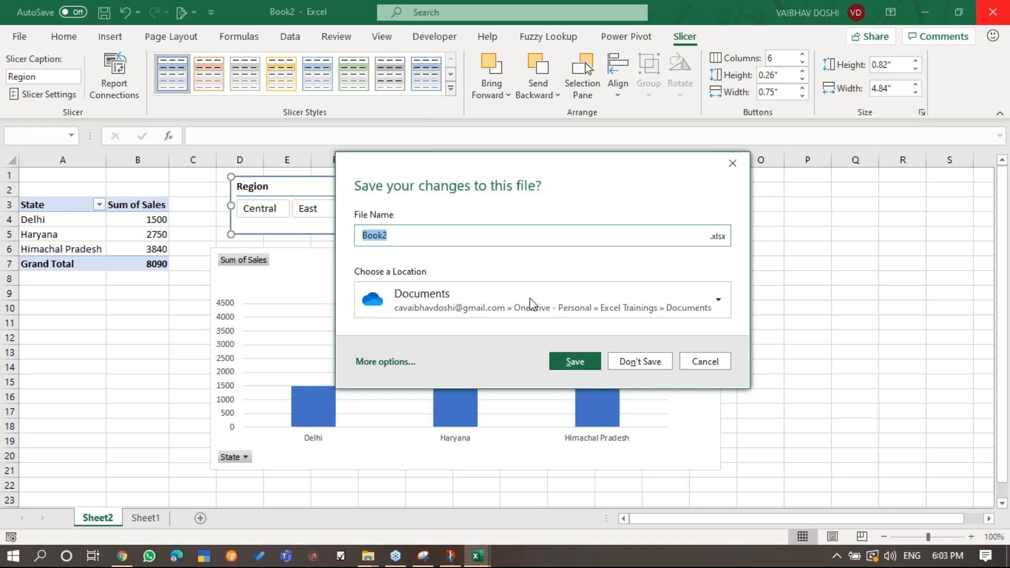
{"action": "key", "text": "Escape"}
{"action": "left_click", "coordinate": [826, 272]}
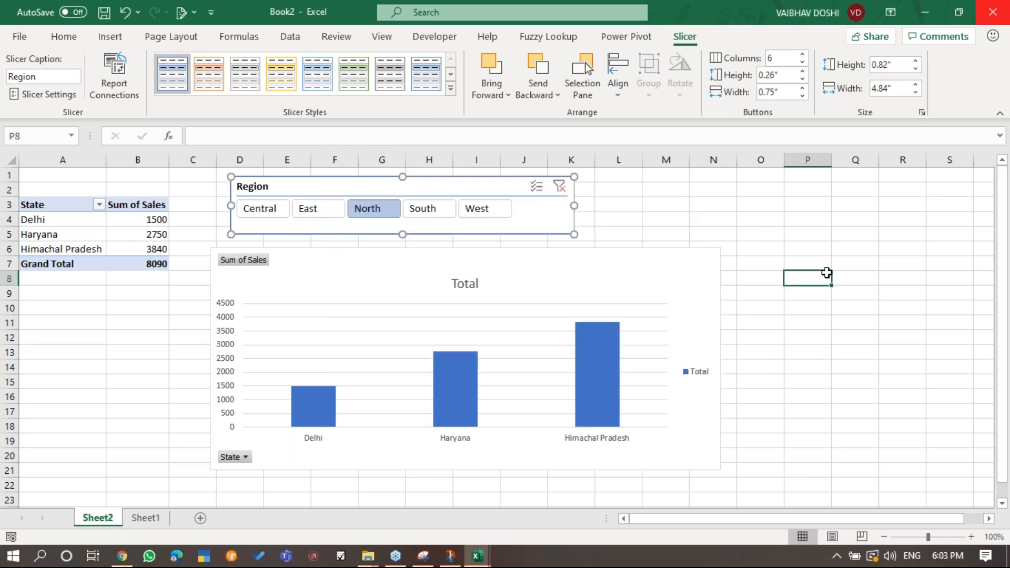
{"action": "left_click", "coordinate": [993, 11]}
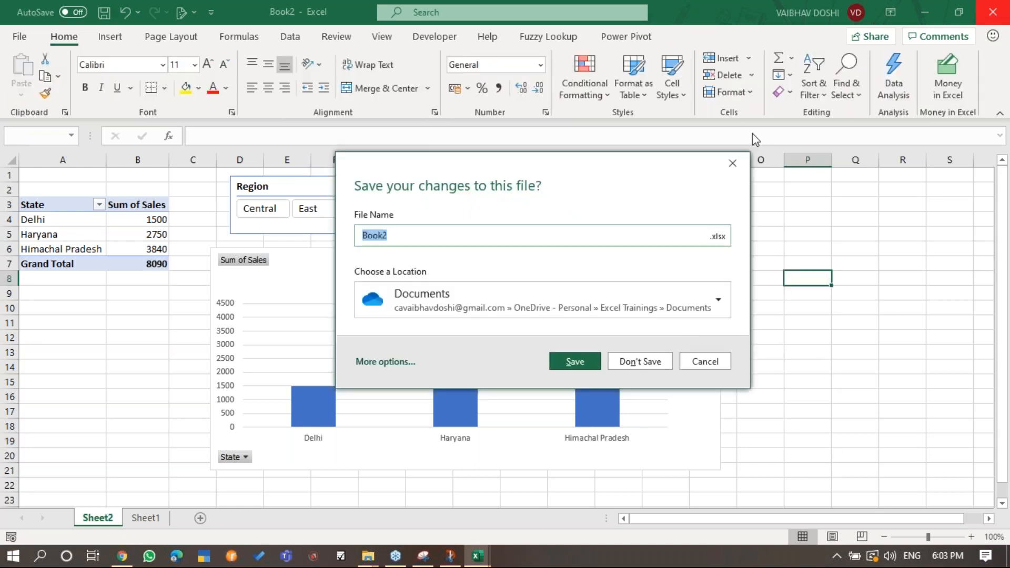
{"action": "left_click", "coordinate": [646, 367]}
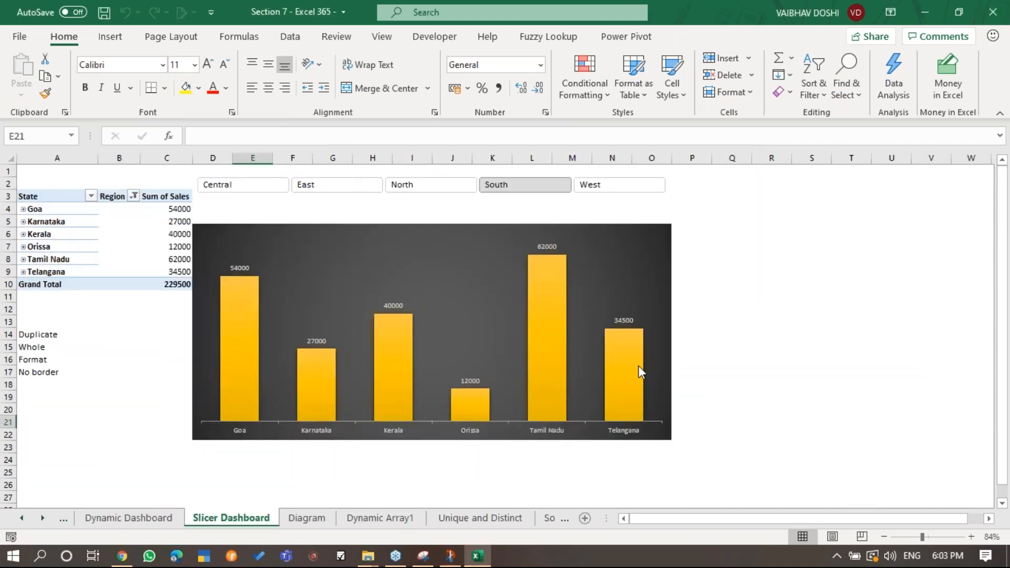
Open the Diagram sheet and examine the Day, Sales and Max table together with its chart that highlights the highest day.
{"action": "left_click", "coordinate": [322, 524]}
{"action": "left_click", "coordinate": [687, 215]}
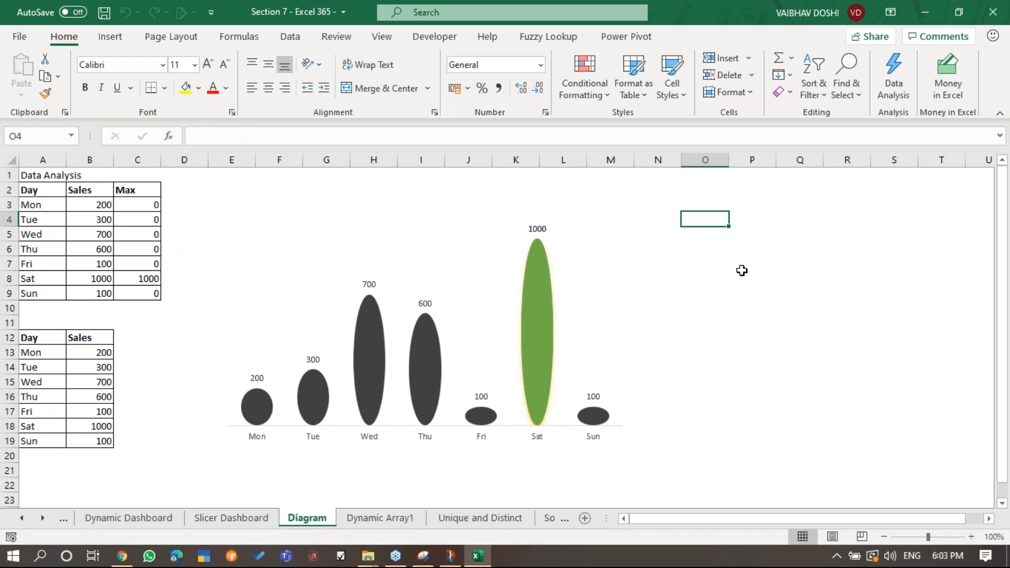
{"action": "key", "text": "Home"}
{"action": "key", "text": "Right"}
{"action": "key", "text": "Right"}
{"action": "key", "text": "Left"}
{"action": "key", "text": "Down"}
{"action": "key", "text": "Down"}
{"action": "key", "text": "Down"}
{"action": "key", "text": "Down"}
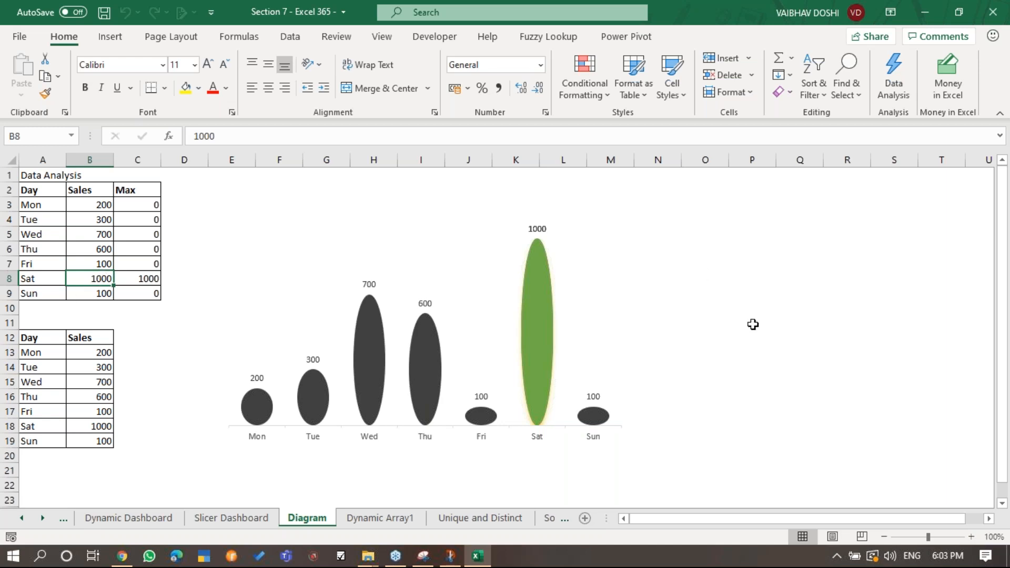
{"action": "mouse_move", "coordinate": [543, 412]}
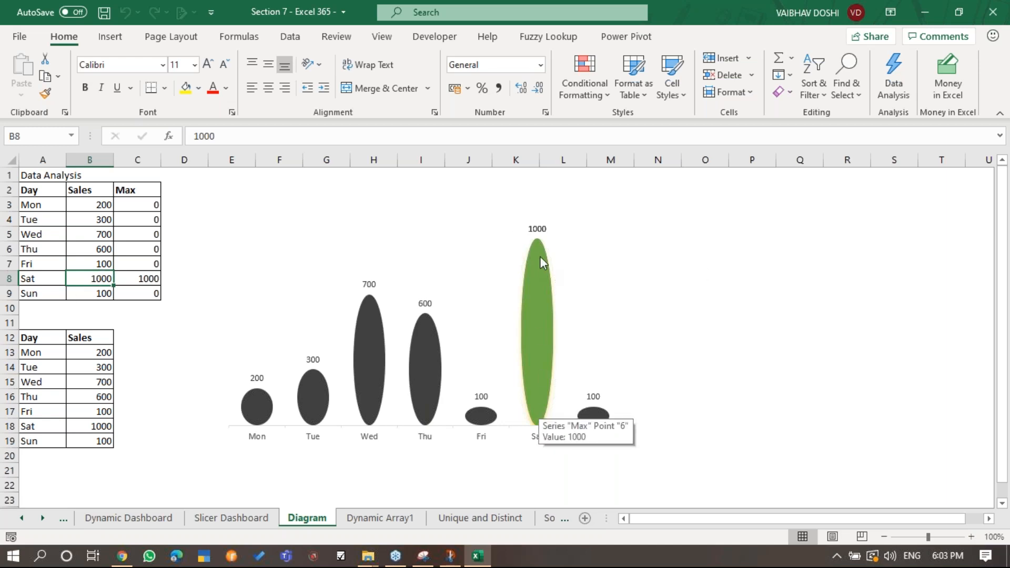
Set Saturday's sales in B8 of the Diagram sheet to 100 and check which day becomes the maximum.
{"action": "left_click", "coordinate": [102, 254]}
{"action": "left_click", "coordinate": [109, 279]}
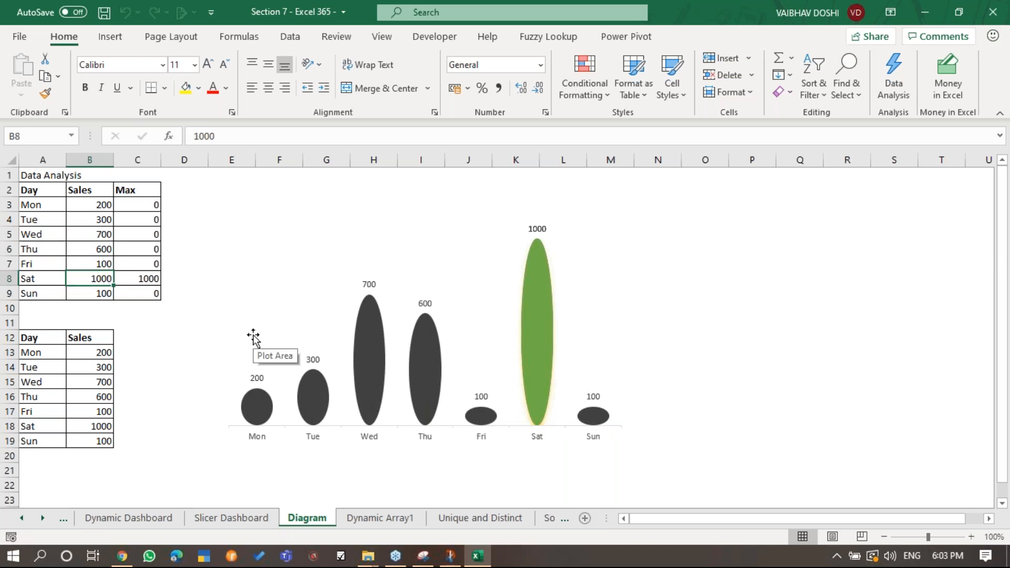
{"action": "type", "text": "100"}
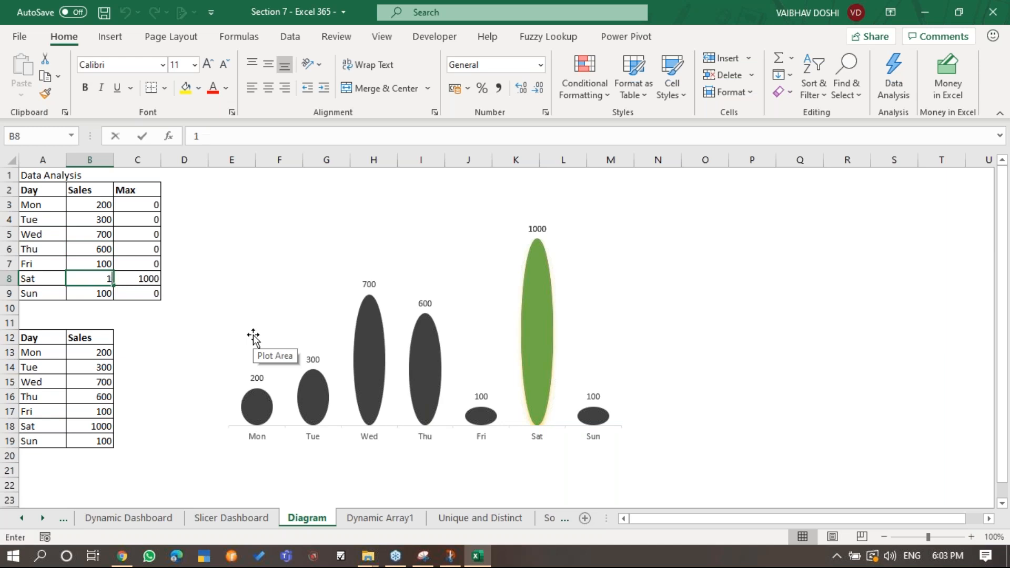
{"action": "key", "text": "Return"}
{"action": "key", "text": "Up"}
{"action": "key", "text": "Up"}
{"action": "key", "text": "Up"}
{"action": "key", "text": "Up"}
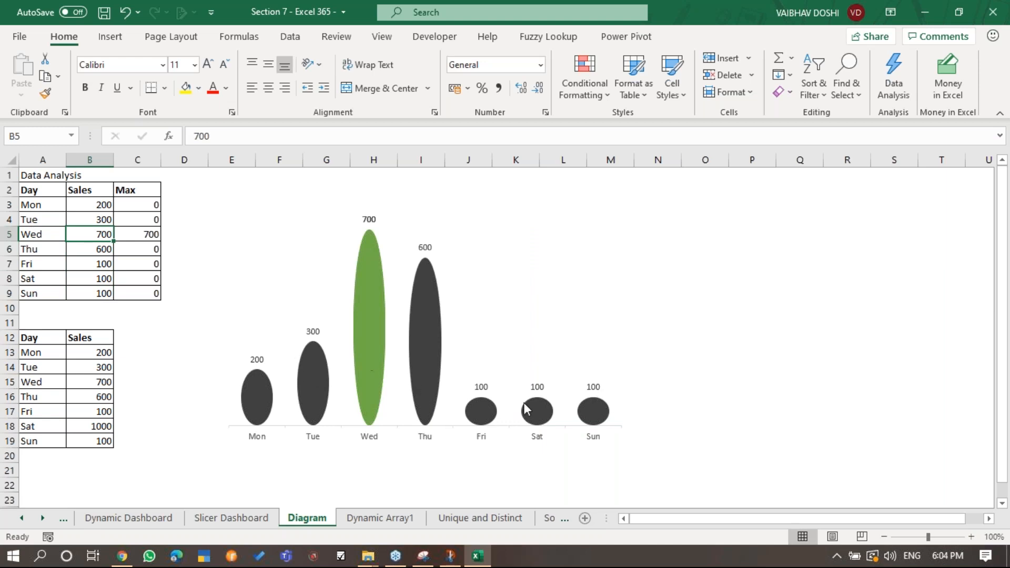
Set Thursday's sales in B6 of the Diagram sheet to 1000.
{"action": "mouse_move", "coordinate": [362, 260]}
{"action": "mouse_move", "coordinate": [380, 415]}
{"action": "left_click", "coordinate": [103, 250]}
{"action": "type", "text": "1000"}
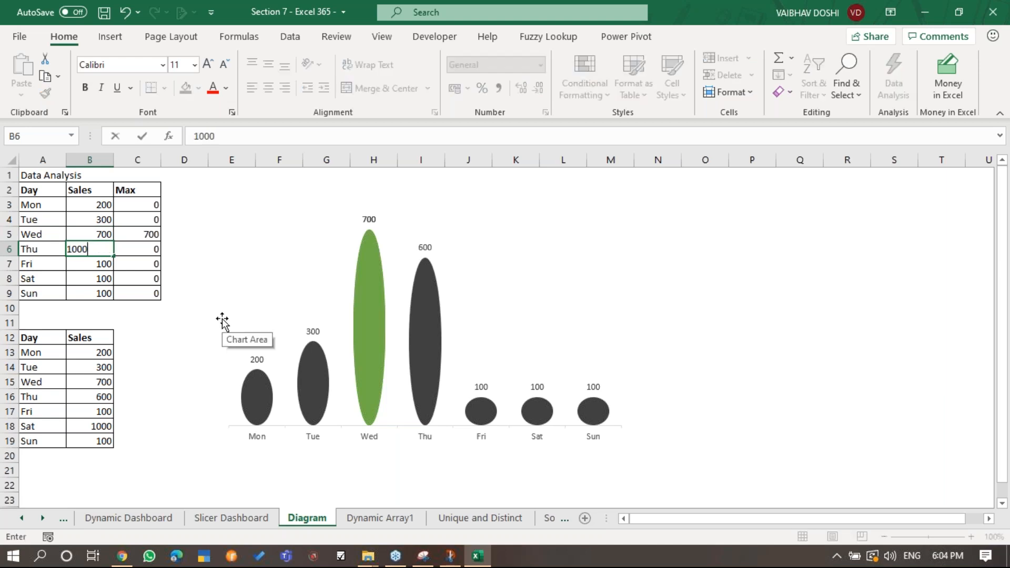
{"action": "key", "text": "Return"}
{"action": "key", "text": "Up"}
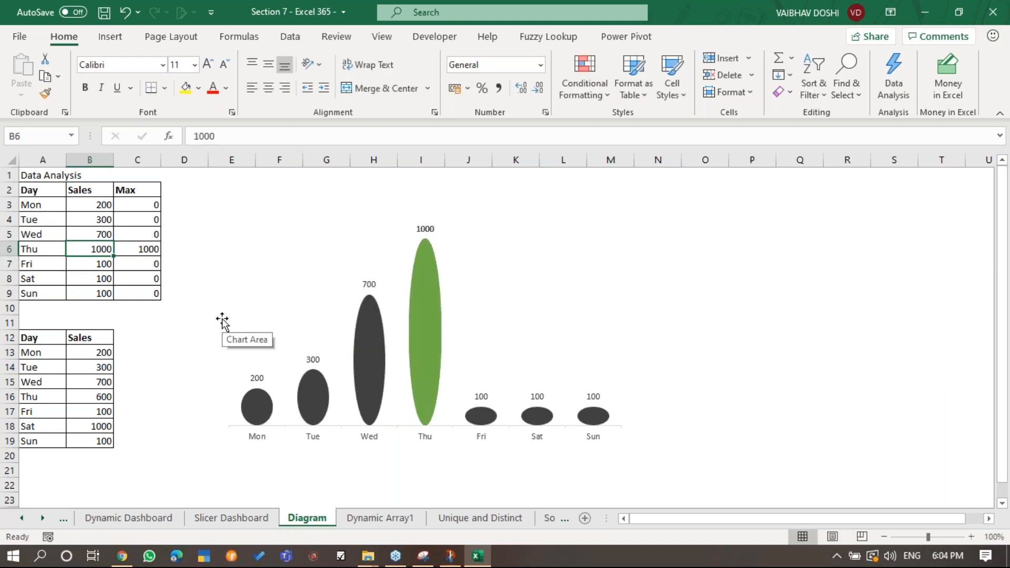
Examine Thursday's row across the Day, Sales and Max columns and check which ranges the chart uses.
{"action": "key", "text": "Left"}
{"action": "key", "text": "Right"}
{"action": "key", "text": "Right"}
{"action": "key", "text": "Left"}
{"action": "key", "text": "Left"}
{"action": "key", "text": "Right"}
{"action": "key", "text": "Right"}
{"action": "key", "text": "Left"}
{"action": "key", "text": "Left"}
{"action": "key", "text": "Right"}
{"action": "key", "text": "Right"}
{"action": "key", "text": "Right"}
{"action": "key", "text": "Left"}
{"action": "key", "text": "Left"}
{"action": "key", "text": "Right"}
{"action": "key", "text": "Right"}
{"action": "key", "text": "Left"}
{"action": "key", "text": "Left"}
{"action": "key", "text": "Left"}
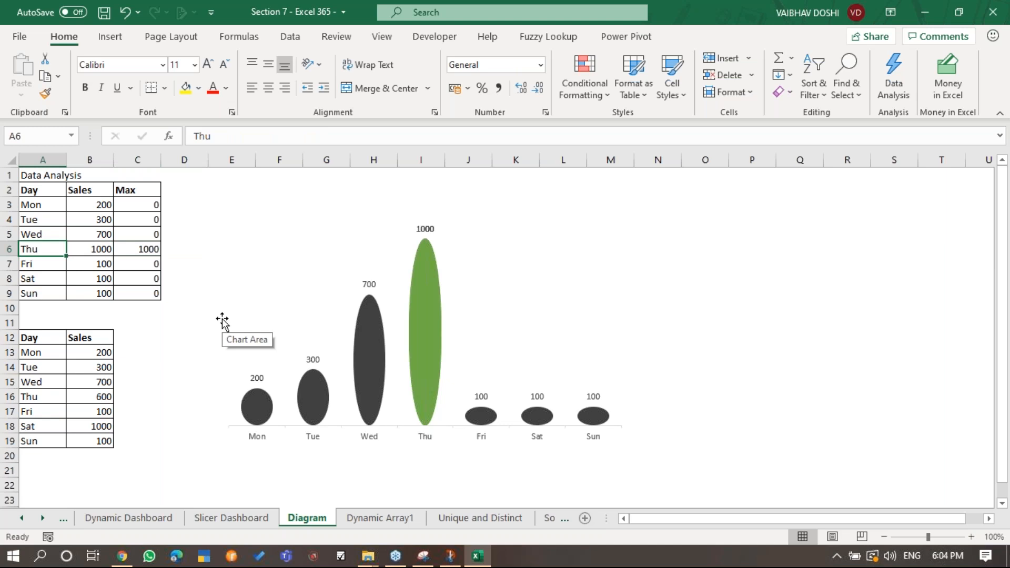
{"action": "left_click", "coordinate": [470, 324]}
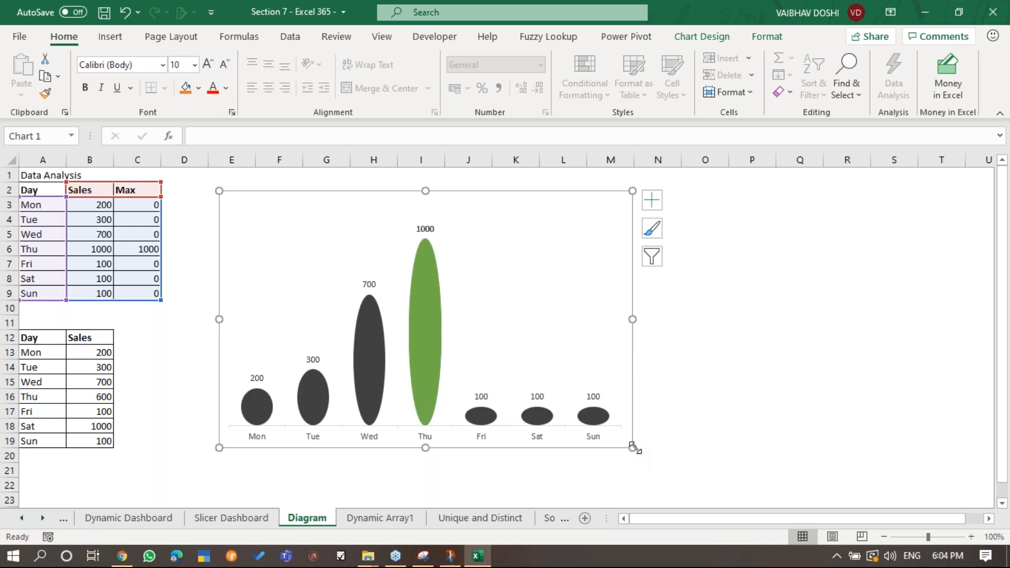
{"action": "key", "text": "Escape"}
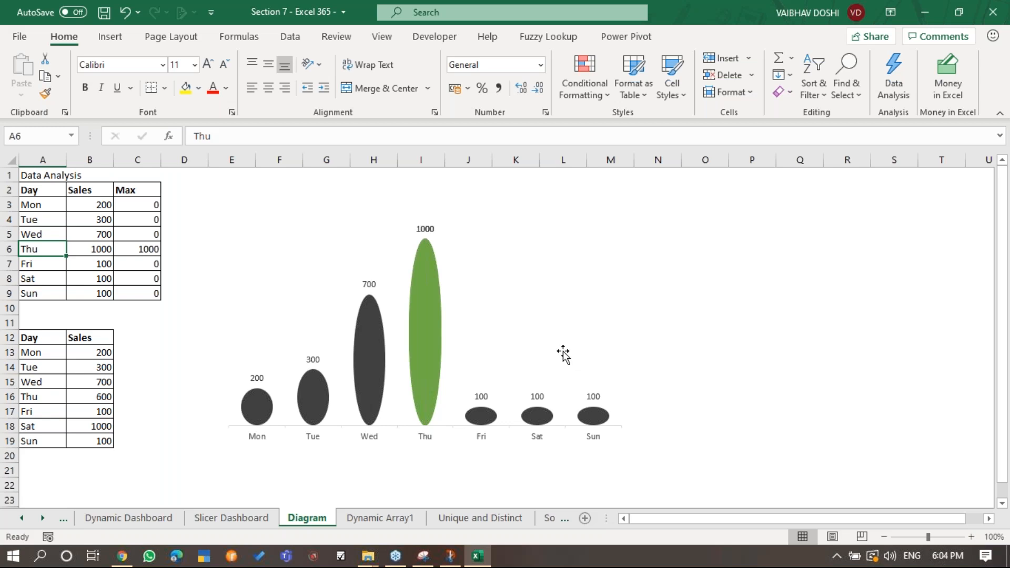
Copy A1:B9 of the Diagram sheet and paste it at A1 of the blank Book3 workbook.
{"action": "key", "text": "alt+Tab"}
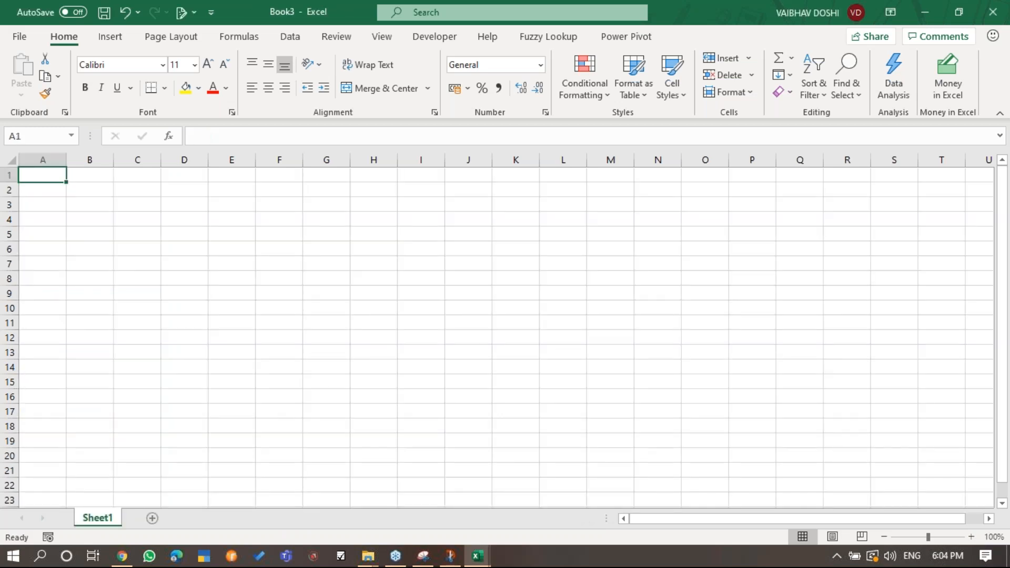
{"action": "key", "text": "alt+Tab"}
{"action": "left_click_drag", "start_coordinate": [48, 175], "coordinate": [91, 300]}
{"action": "left_click_drag", "start_coordinate": [47, 176], "coordinate": [101, 293]}
{"action": "key", "text": "ctrl+c"}
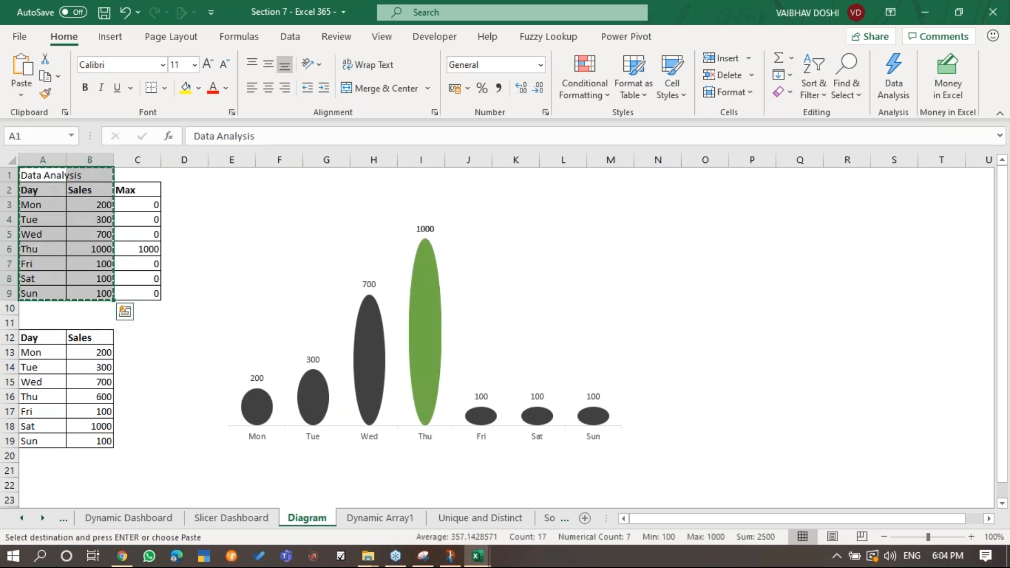
{"action": "key", "text": "alt+Tab"}
{"action": "key", "text": "ctrl+v"}
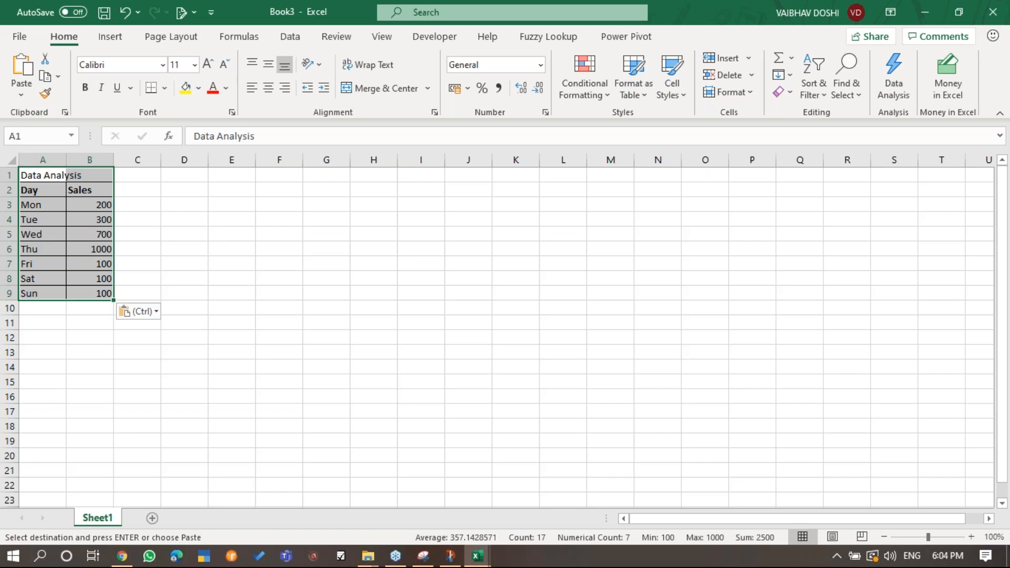
Insert a blank row between the Data Analysis title and the Day and Sales header.
{"action": "left_click", "coordinate": [26, 194]}
{"action": "key", "text": "ctrl+shift+plus"}
{"action": "key", "text": "Down"}
{"action": "key", "text": "Return"}
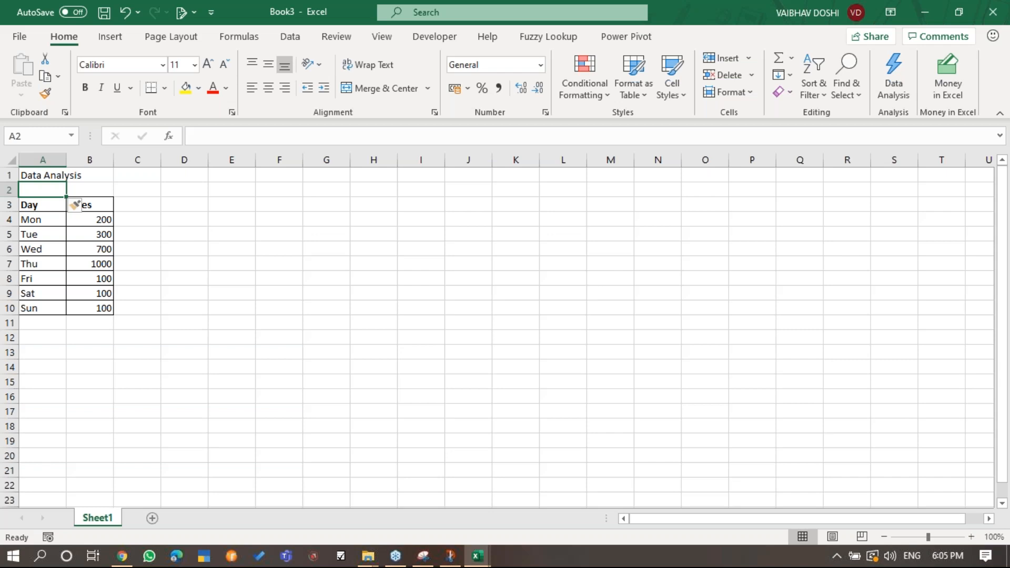
Glance back at the Diagram sheet, return to Book3 and enter =MAX(B4:B10) in C4.
{"action": "key", "text": "alt+Tab"}
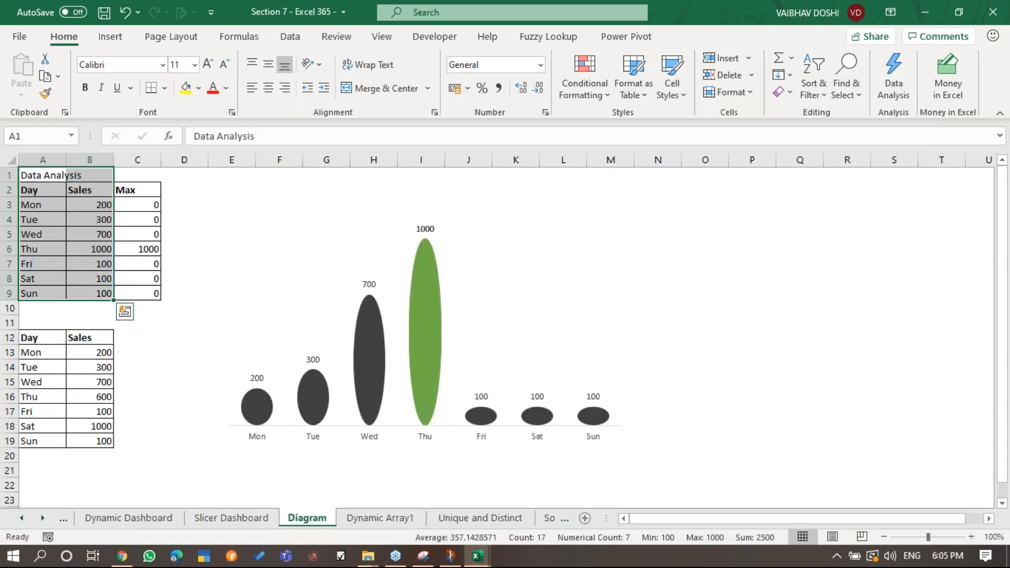
{"action": "key", "text": "alt+Tab"}
{"action": "key", "text": "Page_Down"}
{"action": "key", "text": "Page_Up"}
{"action": "key", "text": "Right"}
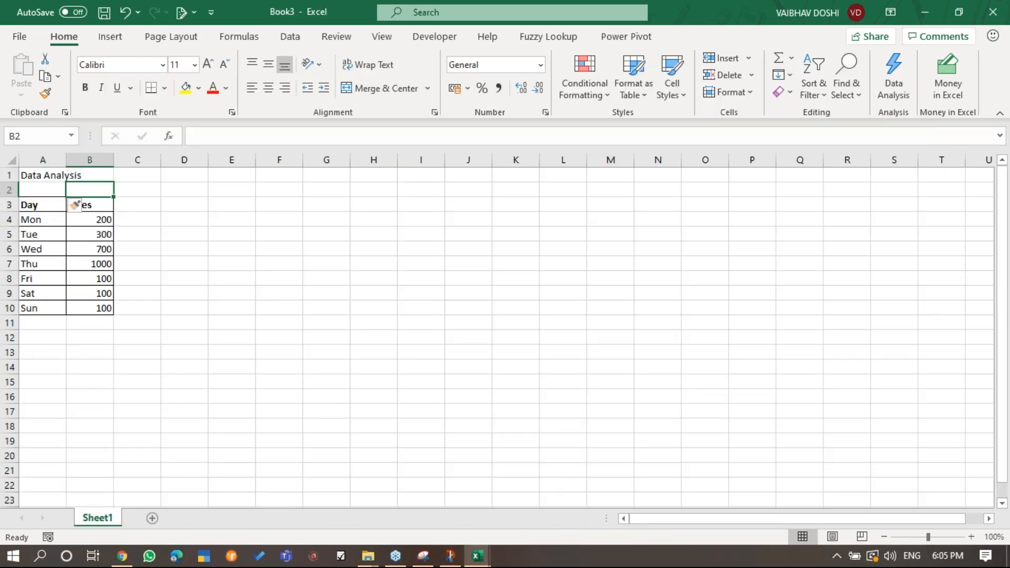
{"action": "key", "text": "Down"}
{"action": "key", "text": "Down"}
{"action": "key", "text": "Right"}
{"action": "key", "text": "F2"}
{"action": "type", "text": "=MA"}
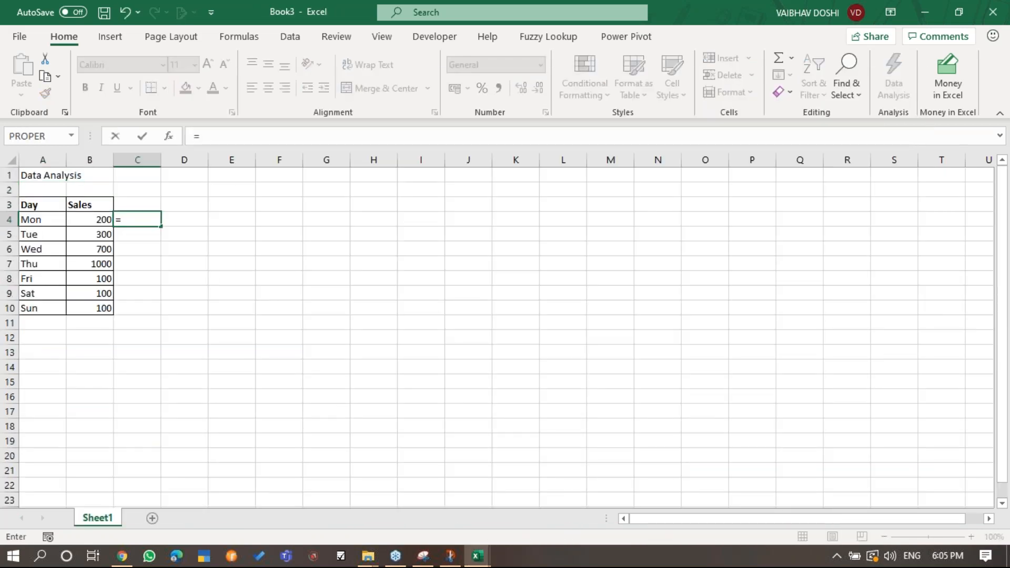
{"action": "left_click_drag", "start_coordinate": [89, 220], "coordinate": [99, 309]}
{"action": "type", "text": ")"}
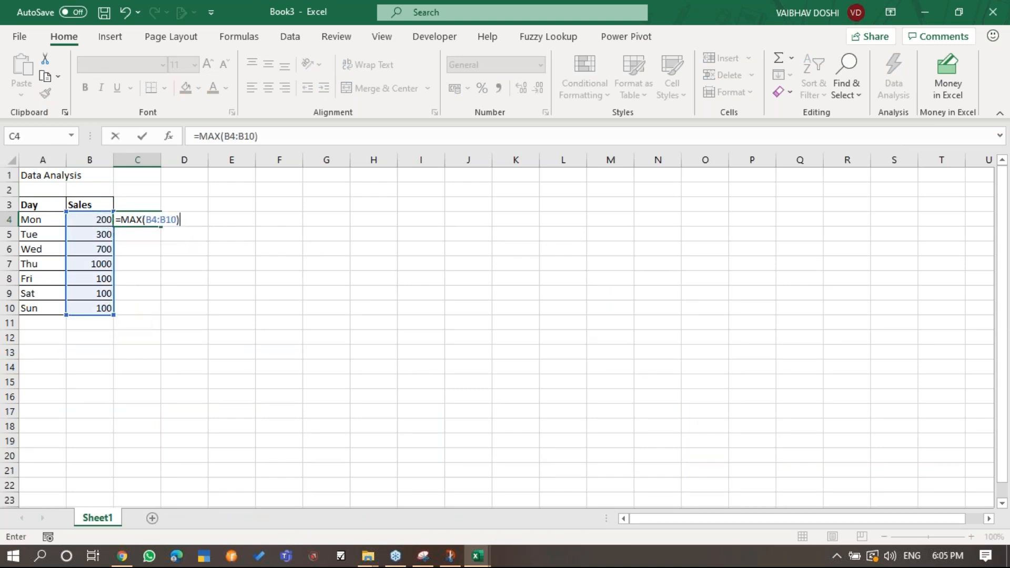
{"action": "key", "text": "Return"}
{"action": "key", "text": "Up"}
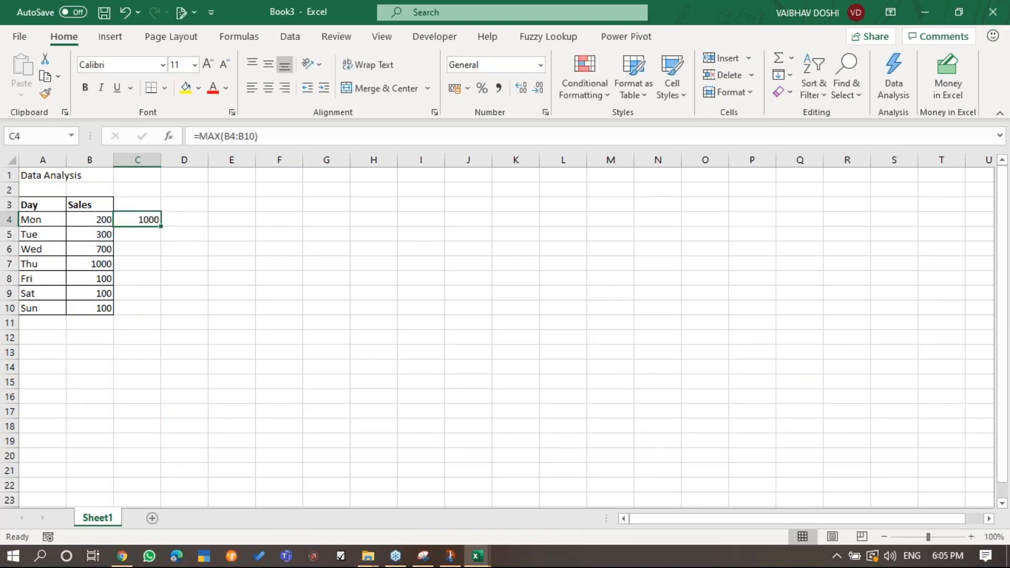
{"action": "key", "text": "F2"}
{"action": "key", "text": "Escape"}
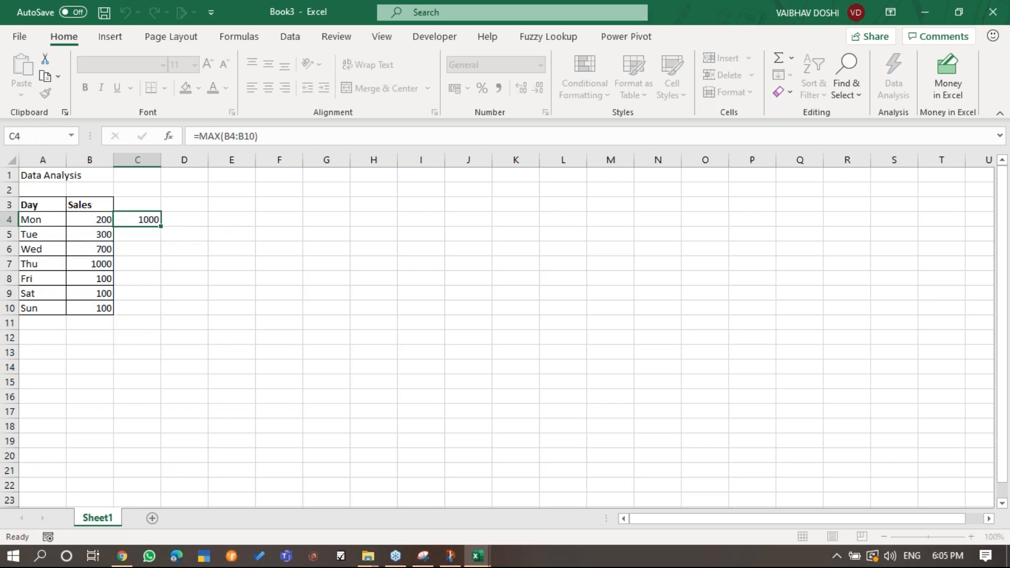
Copy the MAX formula from C4 down to C10 with its relative references.
{"action": "key", "text": "Tab"}
{"action": "key", "text": "Left"}
{"action": "key", "text": "ctrl+c"}
{"action": "key", "text": "shift+Down"}
{"action": "key", "text": "shift+Down"}
{"action": "key", "text": "shift+Down"}
{"action": "key", "text": "shift+Down"}
{"action": "key", "text": "shift+Down"}
{"action": "key", "text": "shift+Down"}
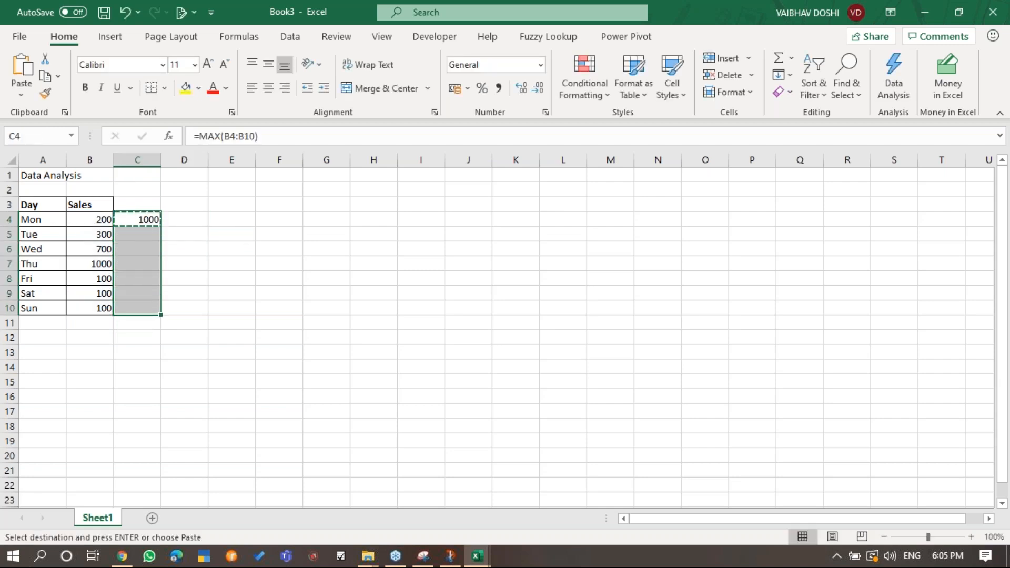
{"action": "key", "text": "ctrl+v"}
Make the range in C4's formula absolute, giving =MAX($B$4:$B$10).
{"action": "key", "text": "F2"}
{"action": "key", "text": "shift+Left"}
{"action": "key", "text": "shift+Left"}
{"action": "key", "text": "shift+Left"}
{"action": "key", "text": "shift+Left"}
{"action": "key", "text": "shift+Left"}
{"action": "key", "text": "shift+Left"}
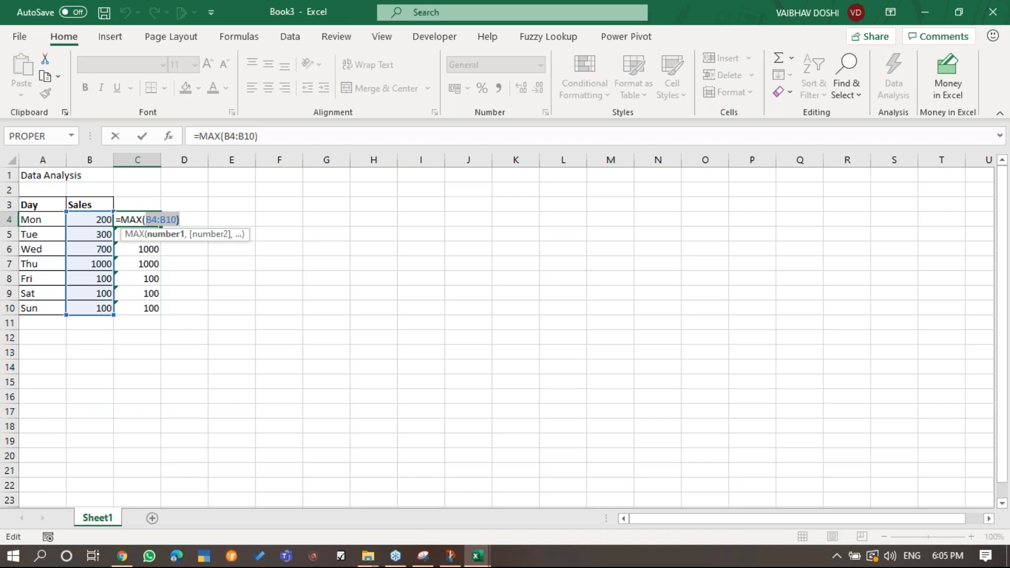
{"action": "key", "text": "Tab"}
{"action": "key", "text": "Left"}
{"action": "key", "text": "F2"}
{"action": "key", "text": "Left"}
{"action": "key", "text": "Left"}
{"action": "key", "text": "Left"}
{"action": "key", "text": "Left"}
{"action": "key", "text": "Left"}
{"action": "key", "text": "Left"}
{"action": "key", "text": "Left"}
{"action": "key", "text": "Left"}
{"action": "key", "text": "Left"}
{"action": "key", "text": "Left"}
{"action": "key", "text": "Right"}
{"action": "key", "text": "Right"}
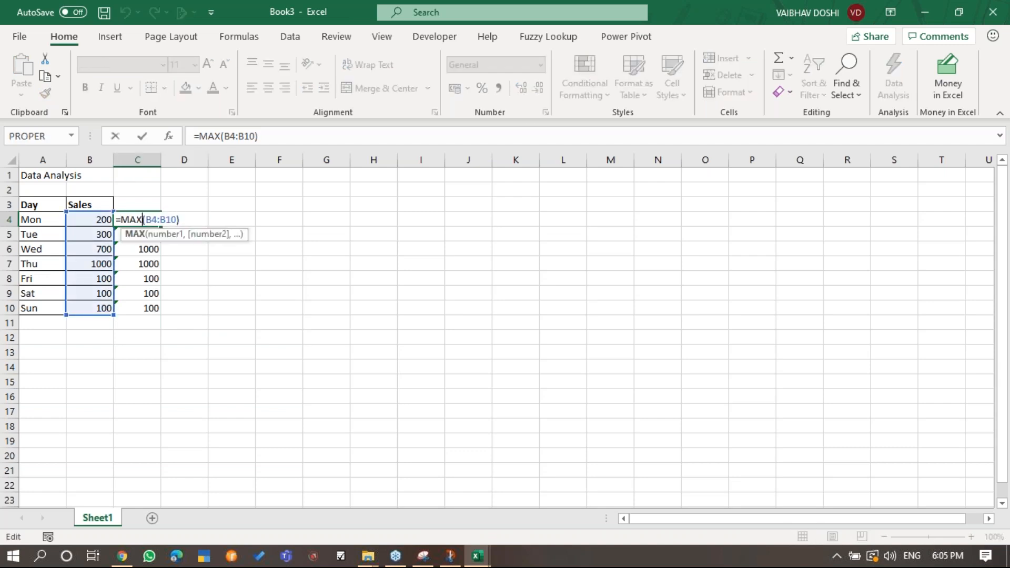
{"action": "key", "text": "Right"}
{"action": "key", "text": "F4"}
{"action": "key", "text": "Right"}
{"action": "key", "text": "Right"}
{"action": "key", "text": "F4"}
{"action": "key", "text": "Return"}
Copy the absolute-reference MAX formula from C4 down through C10.
{"action": "key", "text": "Up"}
{"action": "key", "text": "ctrl+c"}
{"action": "key", "text": "ctrl+shift+Down"}
{"action": "key", "text": "Return"}
Change C4's formula to =IF(B4=MAX($B$4:$B$10),B4,0) so only the highest sales value is returned.
{"action": "key", "text": "Left"}
{"action": "key", "text": "Right"}
{"action": "key", "text": "F2"}
{"action": "key", "text": "Left"}
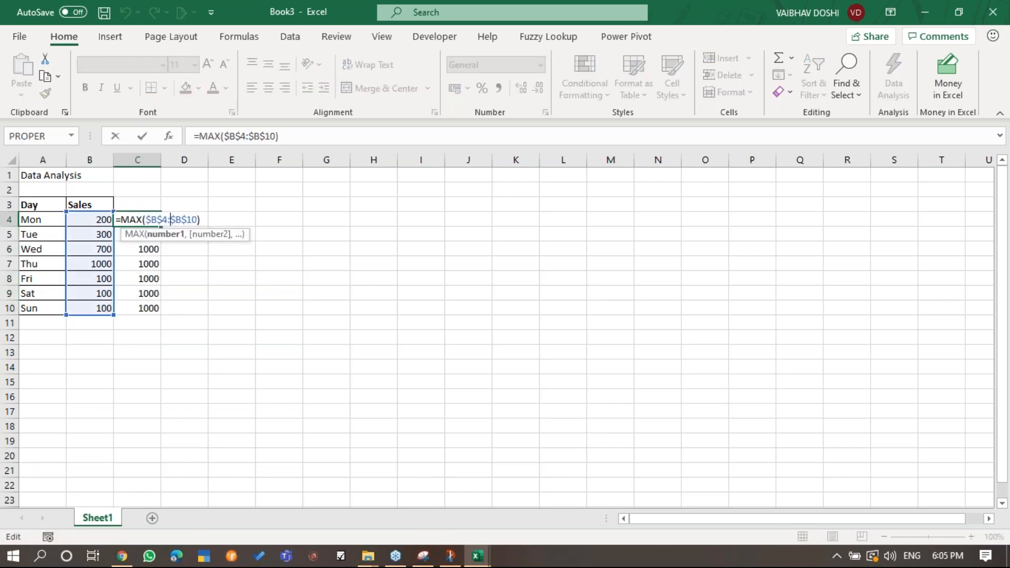
{"action": "key", "text": "Home"}
{"action": "key", "text": "Right"}
{"action": "type", "text": "IF("}
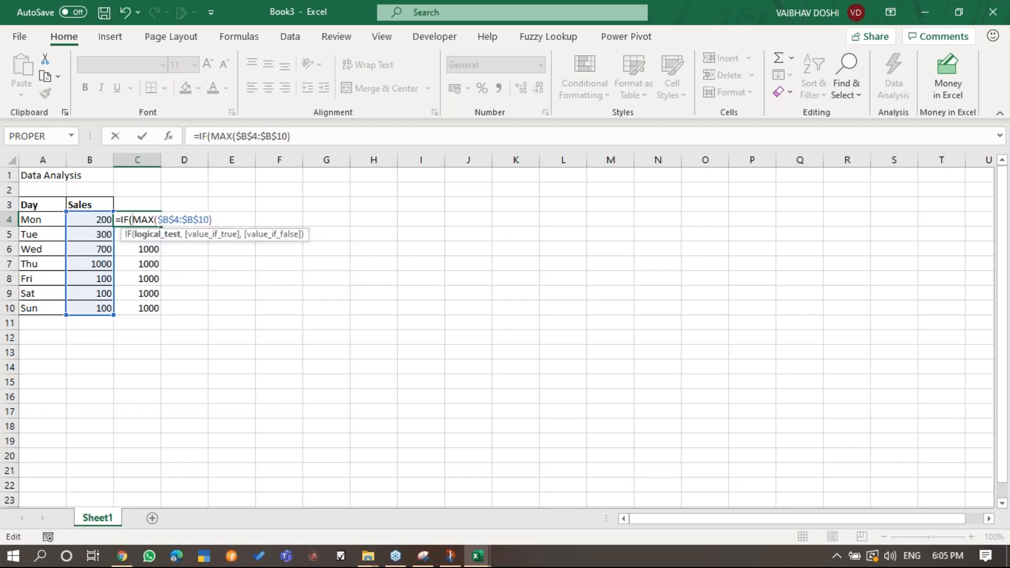
{"action": "left_click", "coordinate": [91, 219]}
{"action": "type", "text": "="}
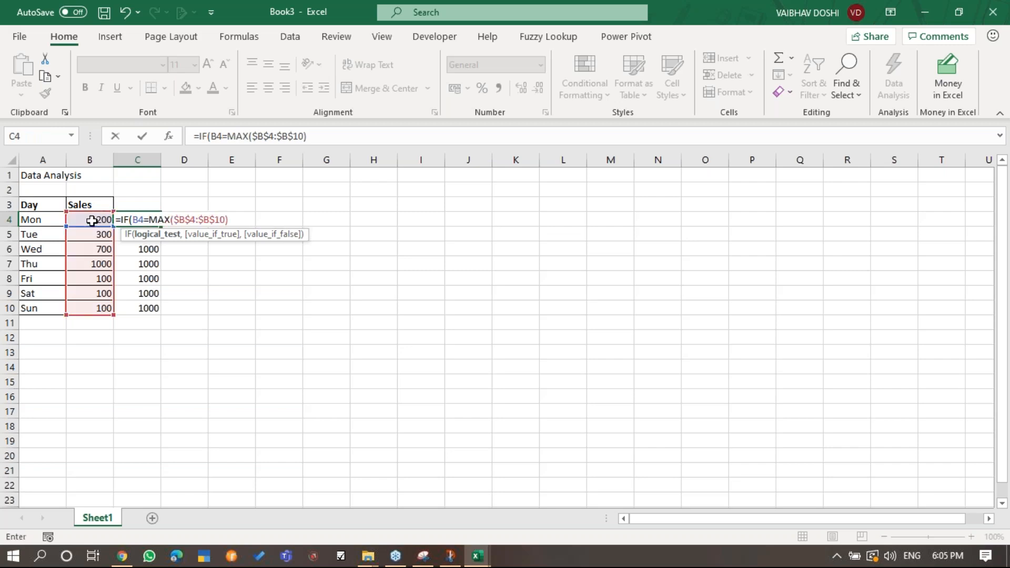
{"action": "type", "text": ","}
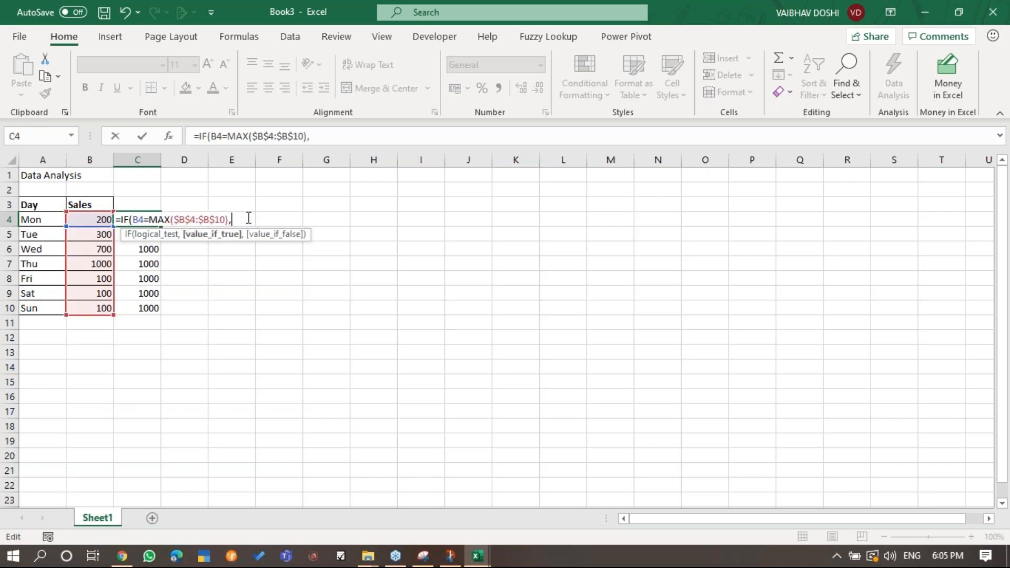
{"action": "left_click", "coordinate": [95, 220]}
{"action": "type", "text": ",0)"}
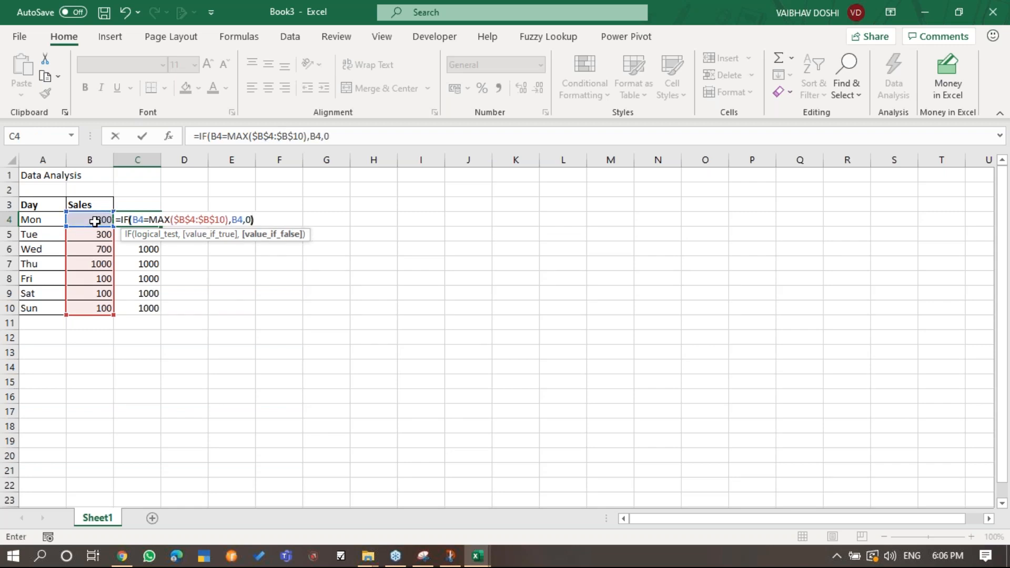
{"action": "key", "text": "Return"}
Copy the IF formula from C4 down through C10.
{"action": "key", "text": "Up"}
{"action": "key", "text": "ctrl+c"}
{"action": "key", "text": "ctrl+shift+Down"}
{"action": "key", "text": "Return"}
Examine the copied IF formulas in column C to check which cell references each row uses.
{"action": "key", "text": "Down"}
{"action": "key", "text": "Down"}
{"action": "key", "text": "Left"}
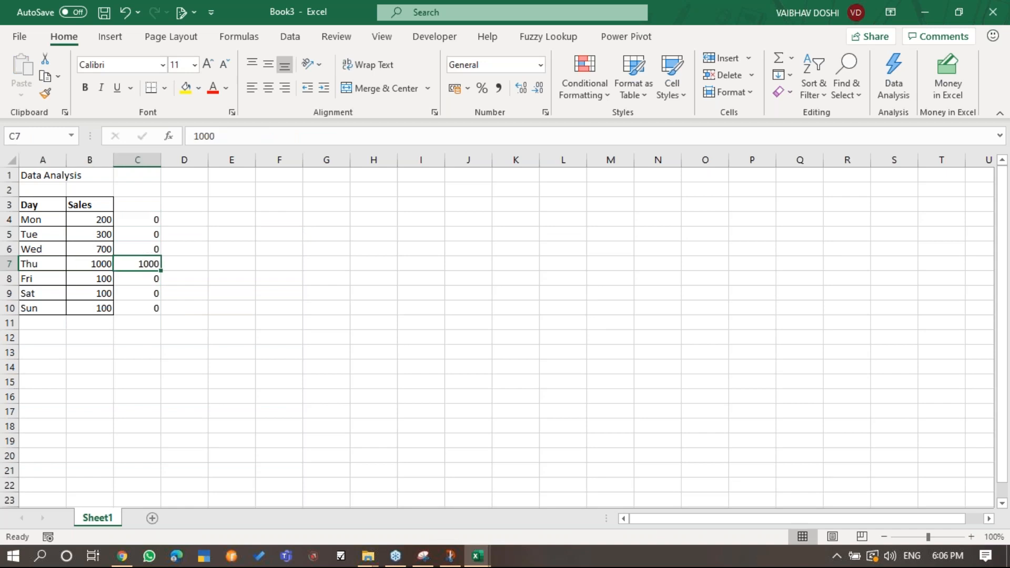
{"action": "key", "text": "Right"}
{"action": "key", "text": "F2"}
{"action": "key", "text": "Escape"}
{"action": "key", "text": "Left"}
{"action": "key", "text": "Right"}
{"action": "key", "text": "F2"}
{"action": "key", "text": "Escape"}
{"action": "key", "text": "Up"}
{"action": "key", "text": "Up"}
{"action": "key", "text": "F2"}
{"action": "key", "text": "Escape"}
{"action": "key", "text": "Up"}
{"action": "key", "text": "F2"}
{"action": "key", "text": "Escape"}
{"action": "key", "text": "Down"}
{"action": "key", "text": "F2"}
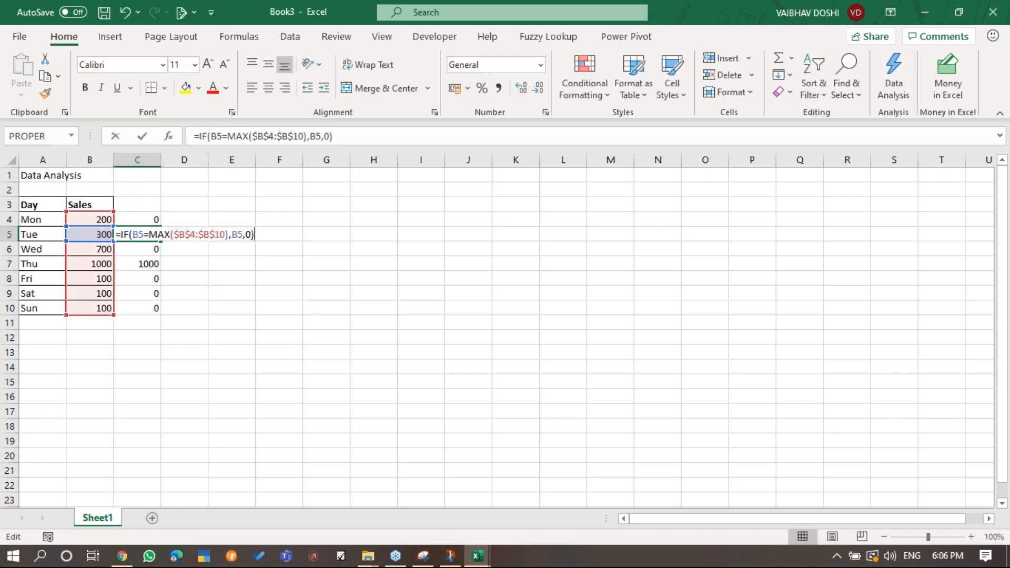
{"action": "key", "text": "Escape"}
{"action": "key", "text": "Down"}
{"action": "key", "text": "Down"}
{"action": "key", "text": "Down"}
{"action": "key", "text": "F2"}
{"action": "key", "text": "Escape"}
{"action": "key", "text": "Down"}
{"action": "key", "text": "F2"}
{"action": "key", "text": "Escape"}
{"action": "key", "text": "Down"}
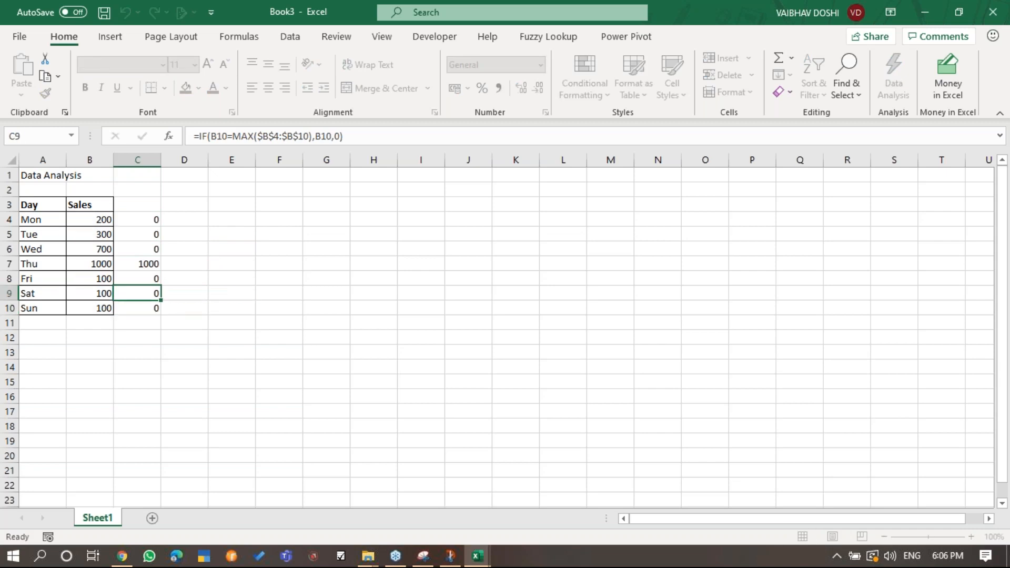
Enter the column heading Max in C3.
{"action": "key", "text": "ctrl+Up"}
{"action": "key", "text": "ctrl+Left"}
{"action": "key", "text": "Up"}
{"action": "key", "text": "Right"}
{"action": "key", "text": "Right"}
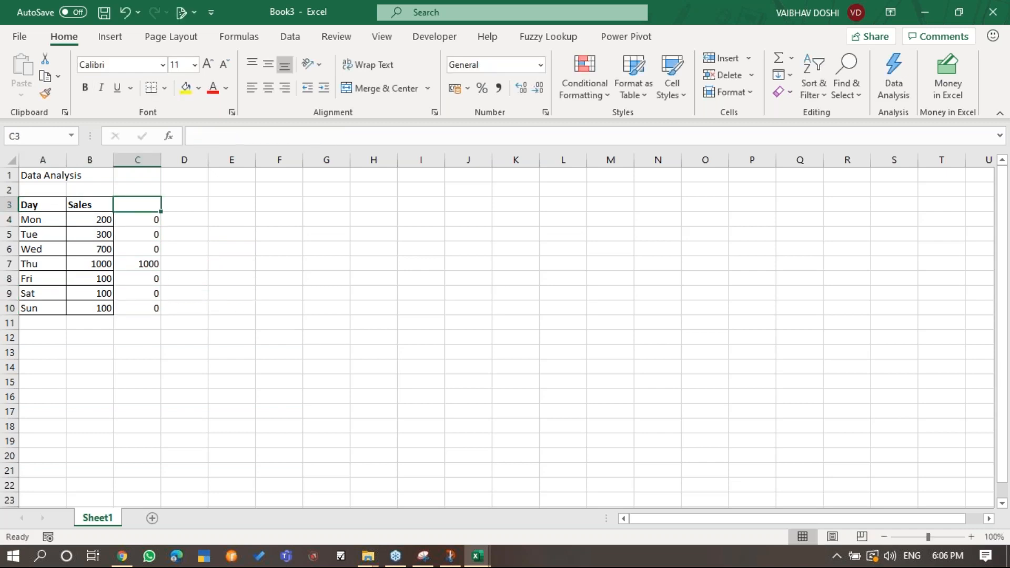
{"action": "type", "text": "MAX"}
{"action": "key", "text": "Return"}
{"action": "key", "text": "Up"}
{"action": "key", "text": "BackSpace"}
{"action": "type", "text": "Max"}
{"action": "key", "text": "Return"}
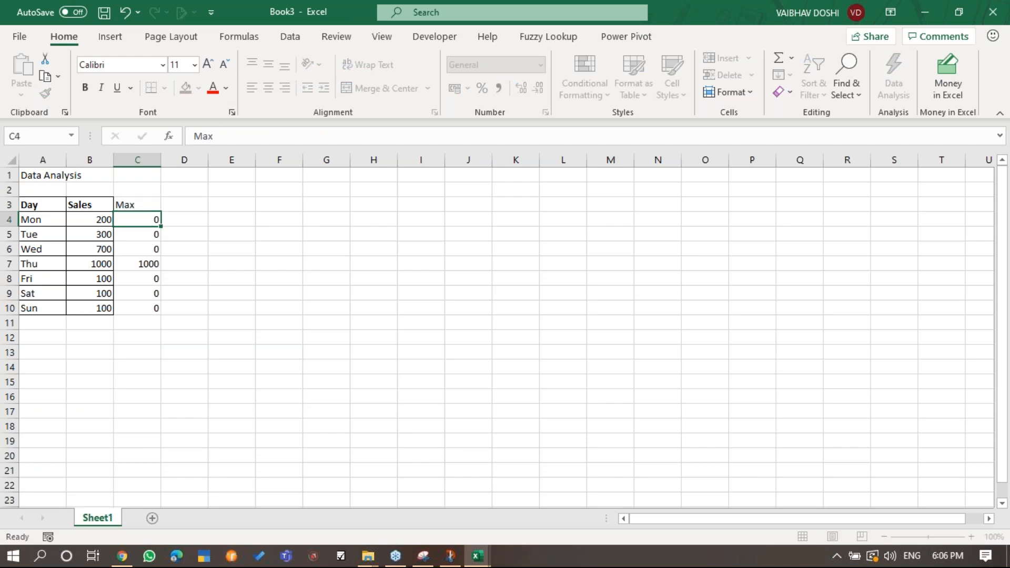
Make the Max heading bold and extend the table borders across A3:C10.
{"action": "key", "text": "Up"}
{"action": "key", "text": "ctrl+Left"}
{"action": "key", "text": "ctrl+shift+Right"}
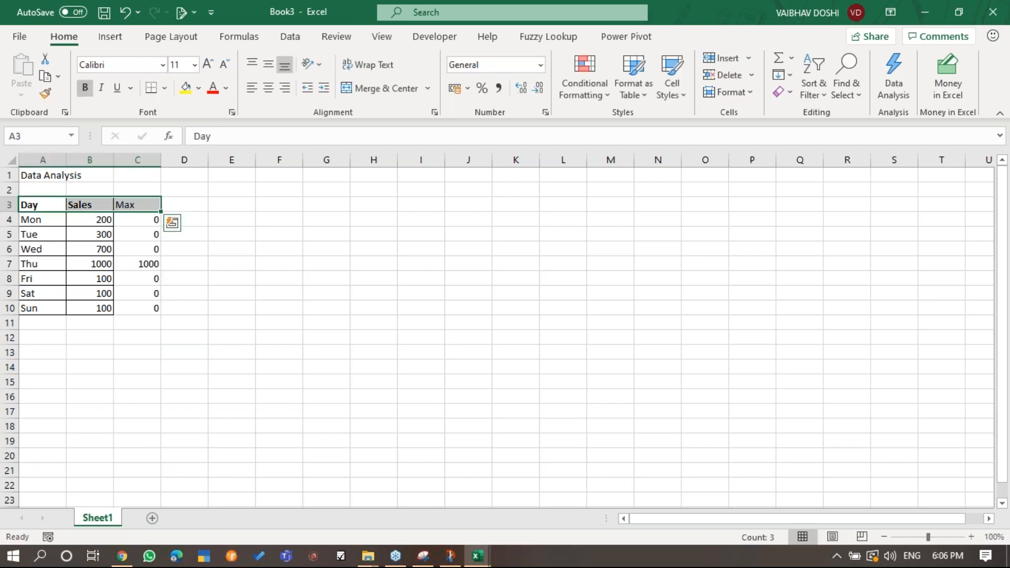
{"action": "key", "text": "ctrl+shift+Down"}
{"action": "key", "text": "a"}
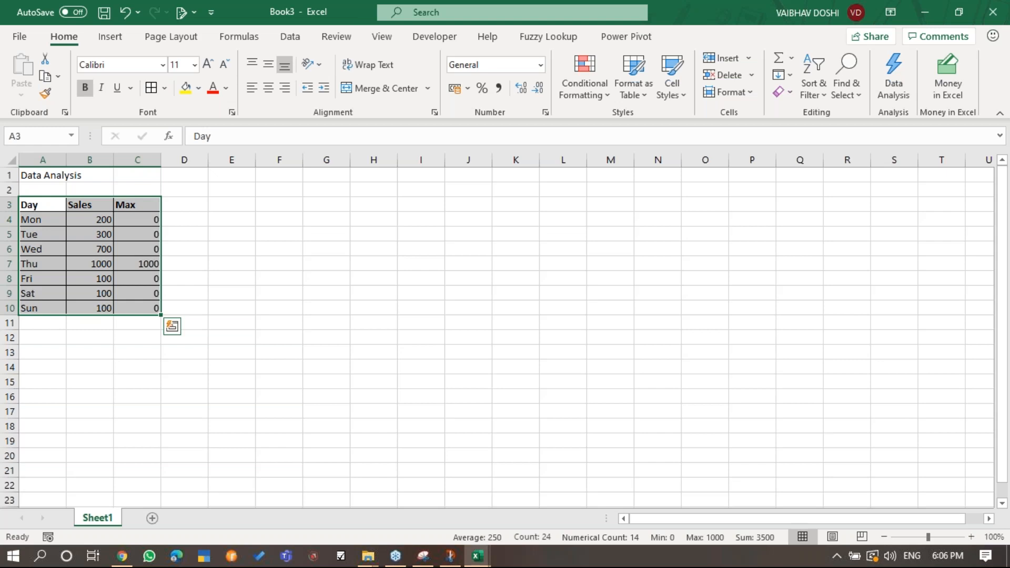
Insert a default column chart of A3:C10, then position and resize it beside the table to span about E2 to M20.
{"action": "key", "text": "alt+F1"}
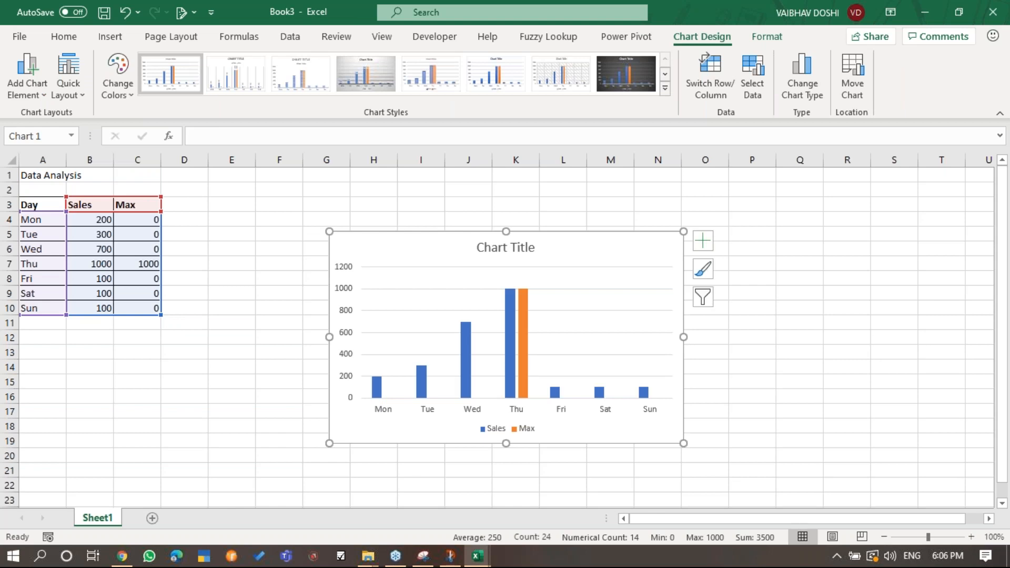
{"action": "left_click_drag", "start_coordinate": [328, 230], "coordinate": [276, 187]}
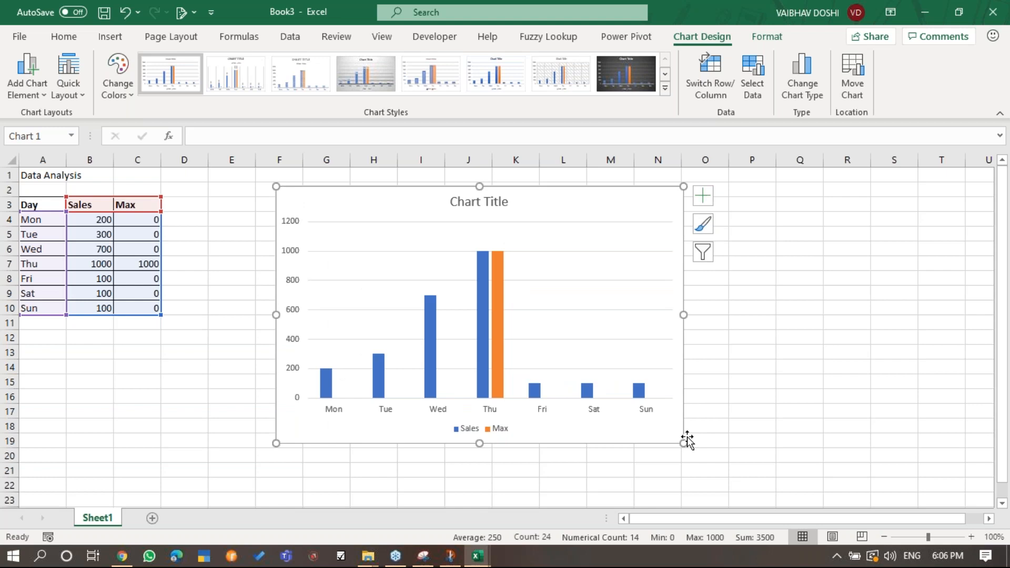
{"action": "left_click_drag", "start_coordinate": [683, 442], "coordinate": [772, 426]}
{"action": "left_click_drag", "start_coordinate": [435, 201], "coordinate": [373, 197]}
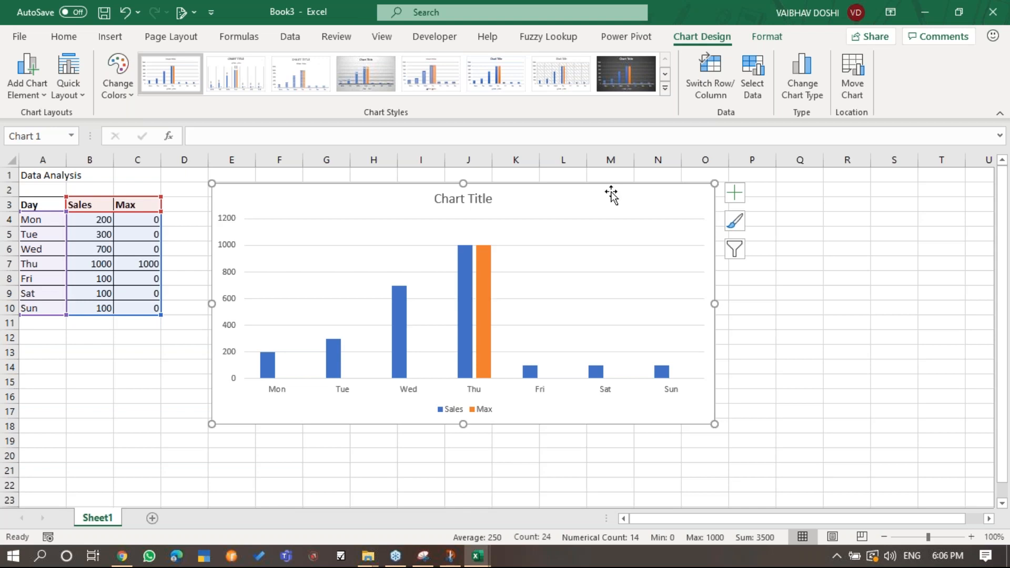
{"action": "left_click_drag", "start_coordinate": [713, 426], "coordinate": [618, 462]}
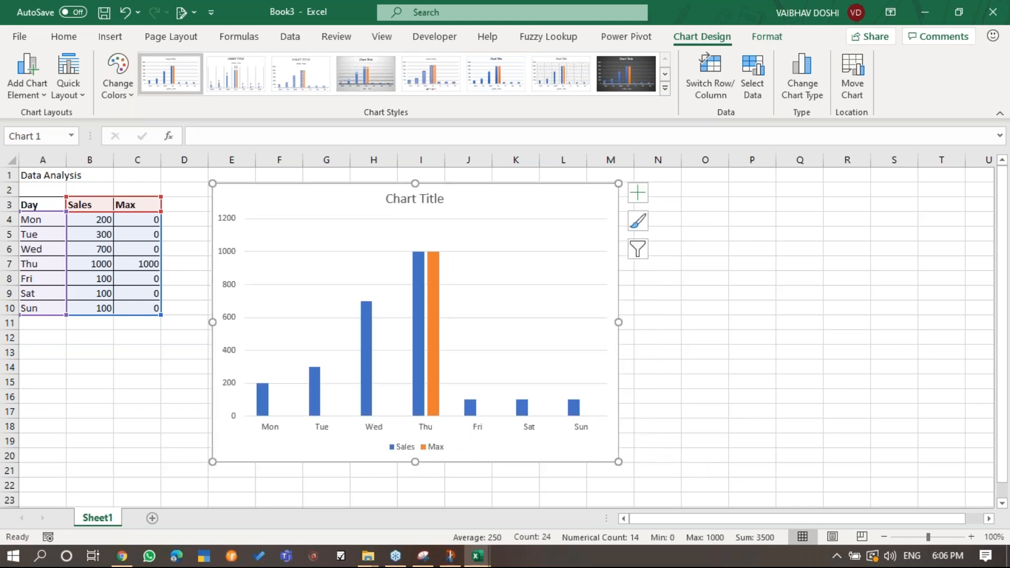
Set the Sales series' gap width to 107% and series overlap to 100%, and open the Max series' formatting options.
{"action": "left_click", "coordinate": [370, 361]}
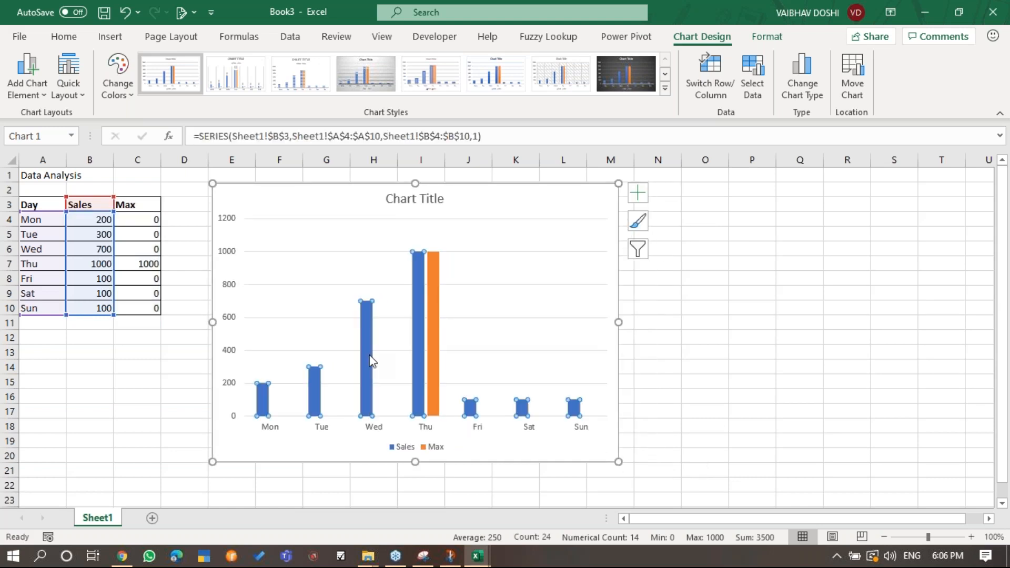
{"action": "right_click", "coordinate": [371, 361]}
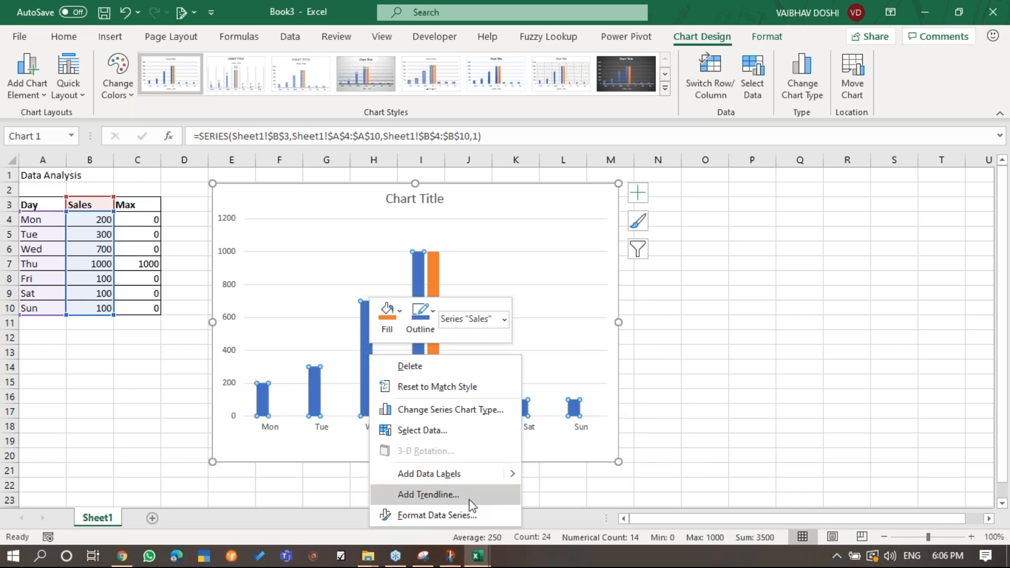
{"action": "left_click", "coordinate": [488, 515]}
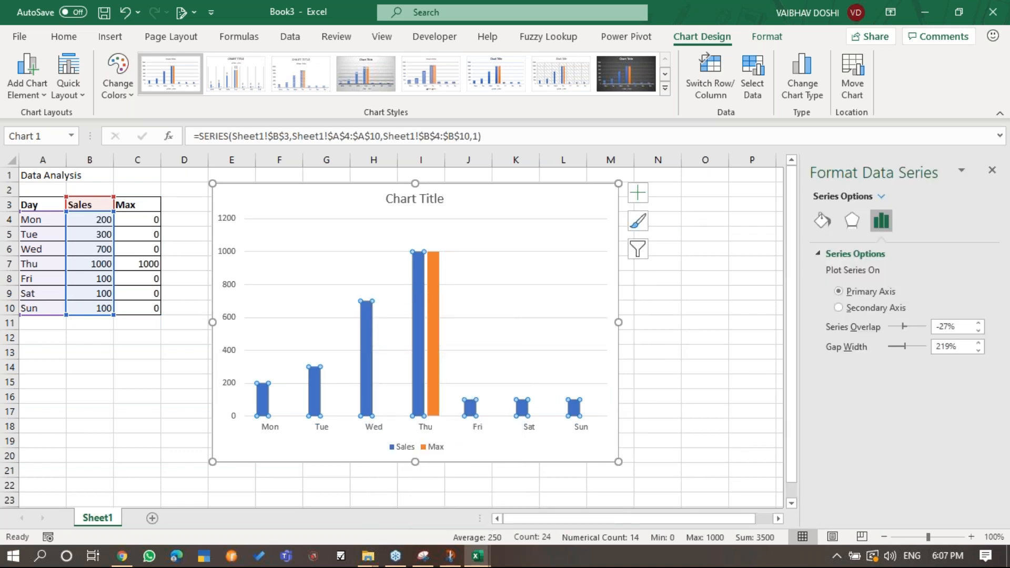
{"action": "mouse_move", "coordinate": [905, 346]}
{"action": "left_mouse_down"}
{"action": "mouse_move", "coordinate": [915, 347]}
{"action": "mouse_move", "coordinate": [893, 348]}
{"action": "left_mouse_up"}
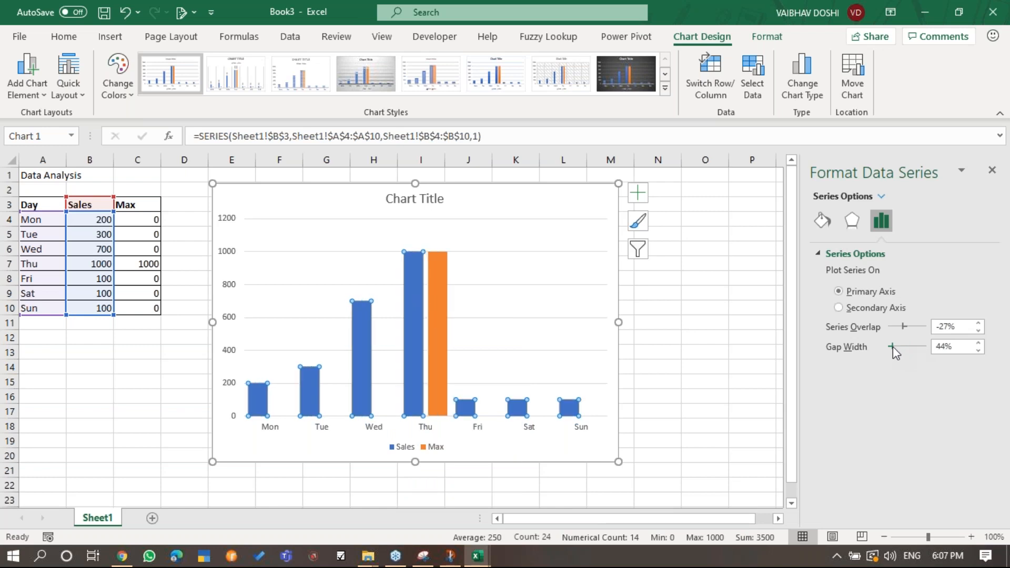
{"action": "left_click_drag", "start_coordinate": [892, 346], "coordinate": [897, 348]}
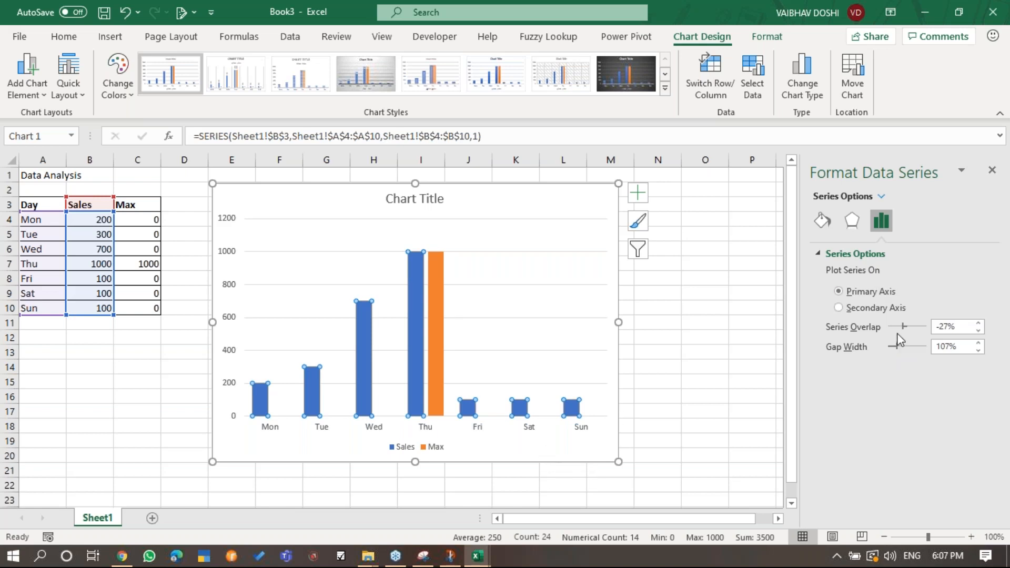
{"action": "left_click_drag", "start_coordinate": [924, 327], "coordinate": [932, 327]}
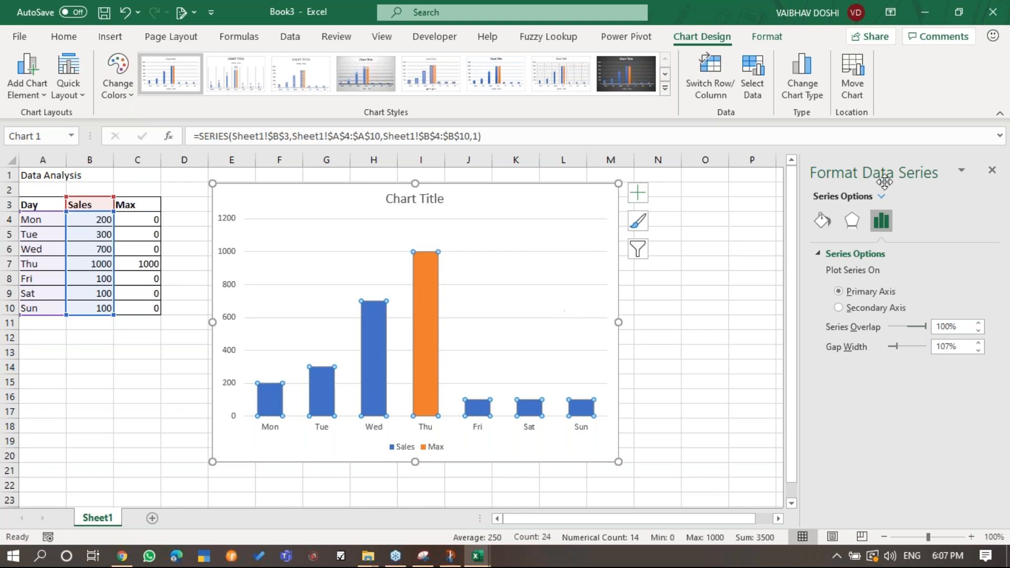
{"action": "right_click", "coordinate": [425, 298]}
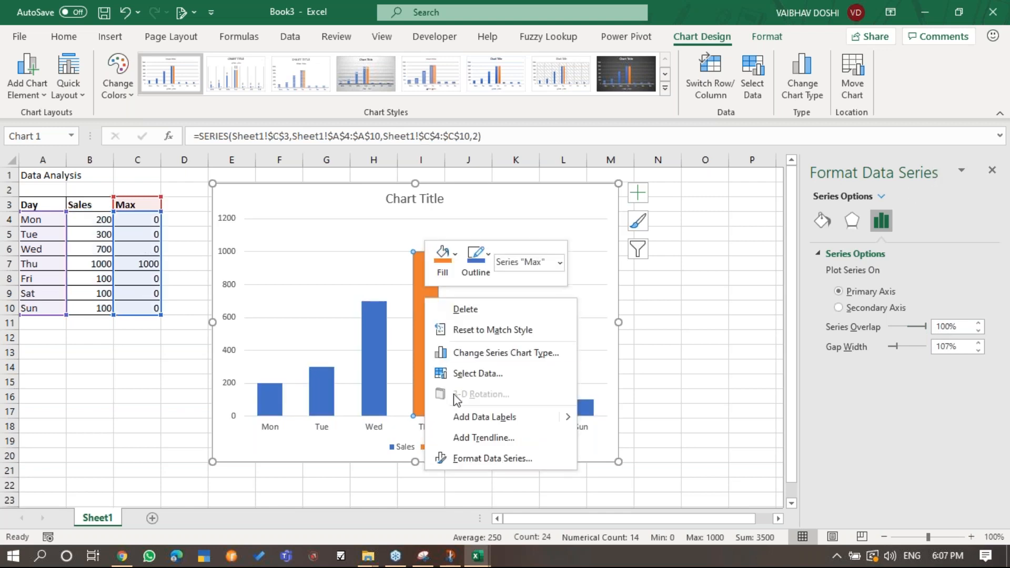
{"action": "left_click", "coordinate": [463, 456]}
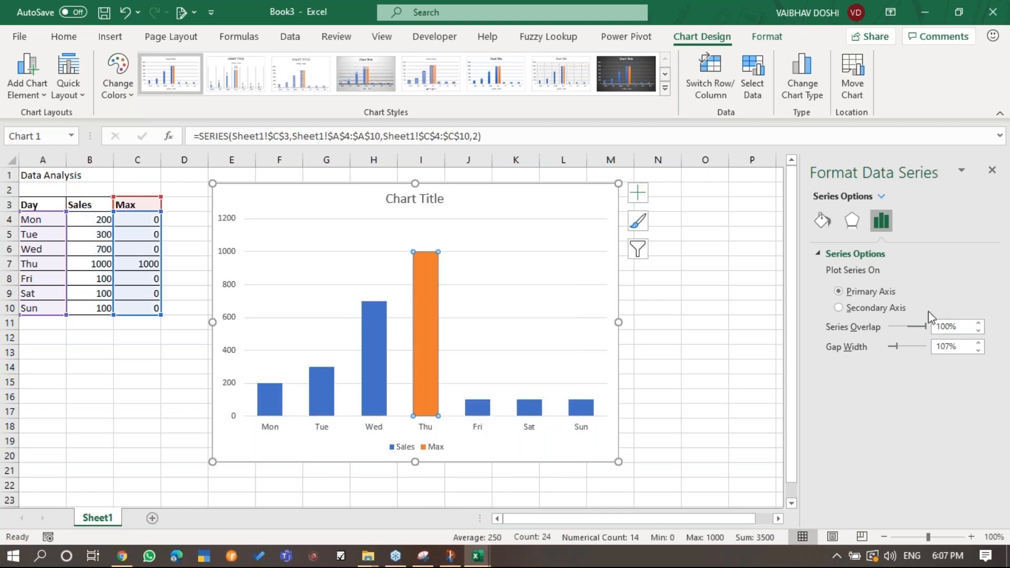
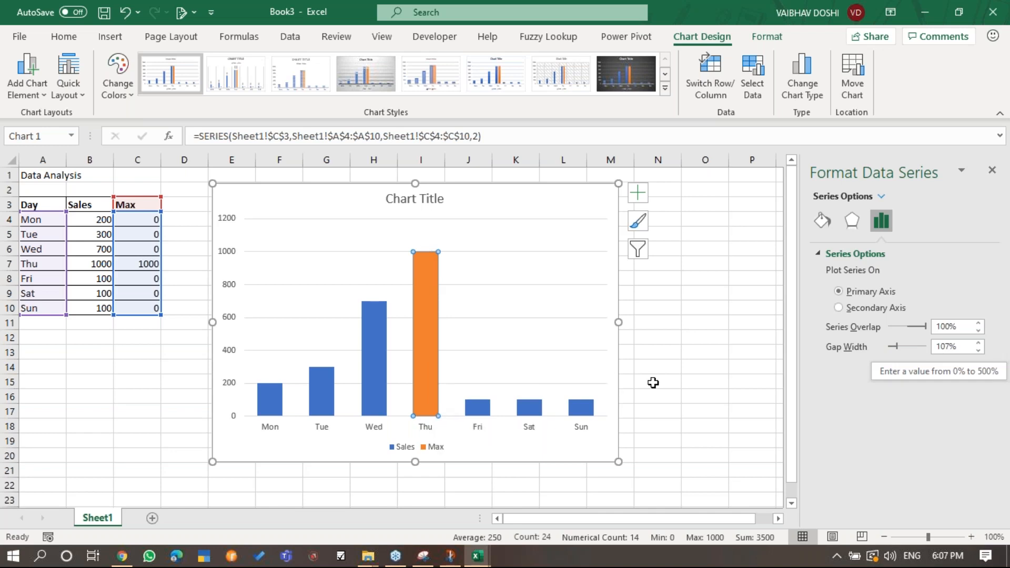
Resize the chart to be wider and shorter, ending at about N18.
{"action": "left_click", "coordinate": [734, 235]}
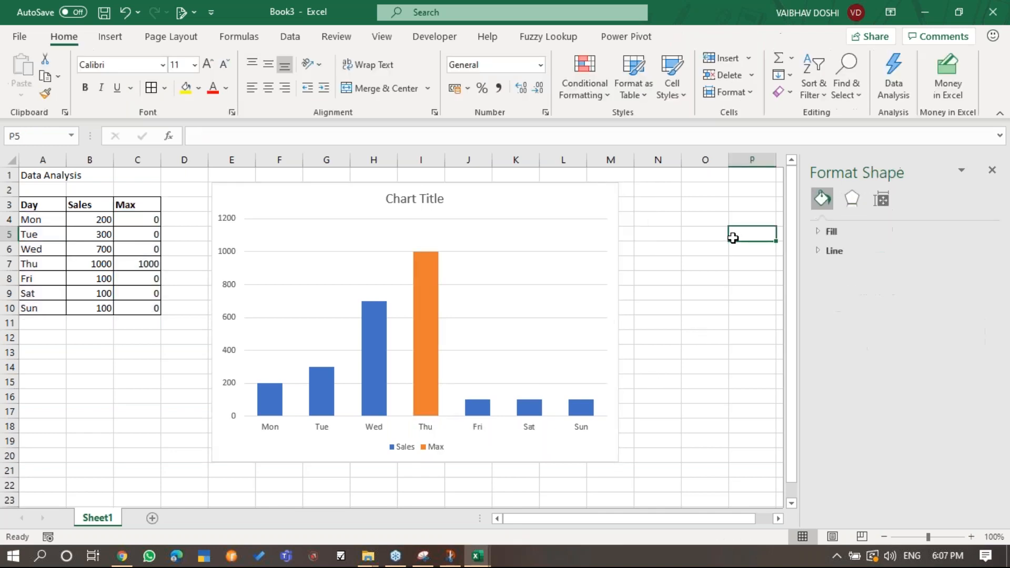
{"action": "left_click", "coordinate": [616, 462]}
{"action": "left_click_drag", "start_coordinate": [613, 458], "coordinate": [673, 438]}
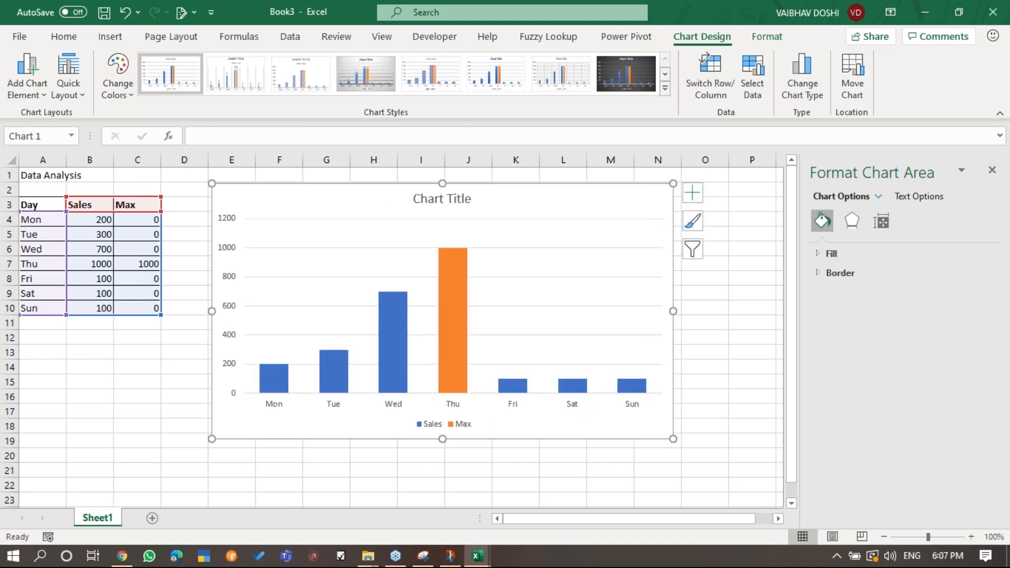
Set Thursday's sales in B7 to 500 to test the chart's highest-day highlight.
{"action": "left_click", "coordinate": [106, 227]}
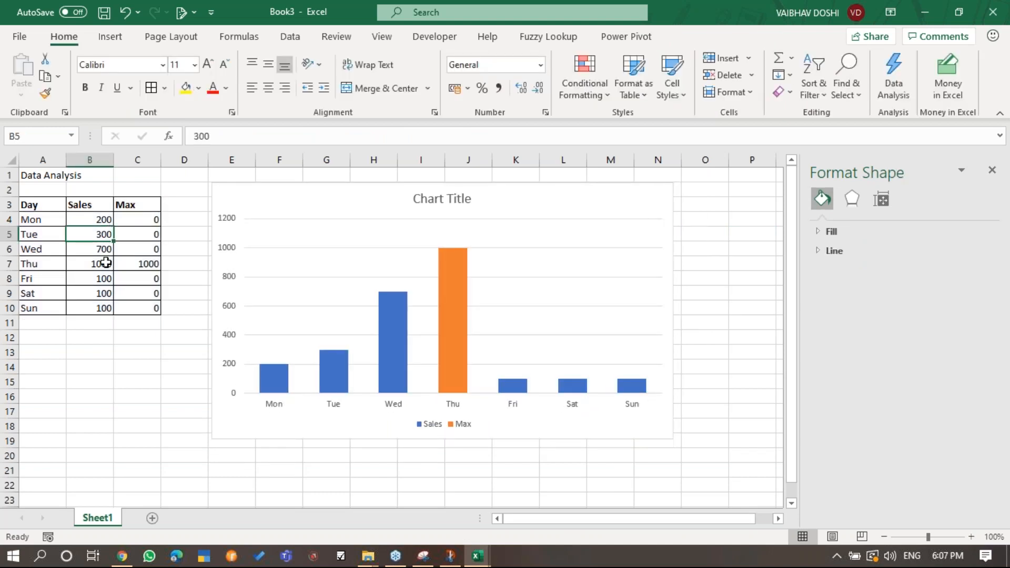
{"action": "left_click", "coordinate": [105, 262]}
{"action": "type", "text": "500"}
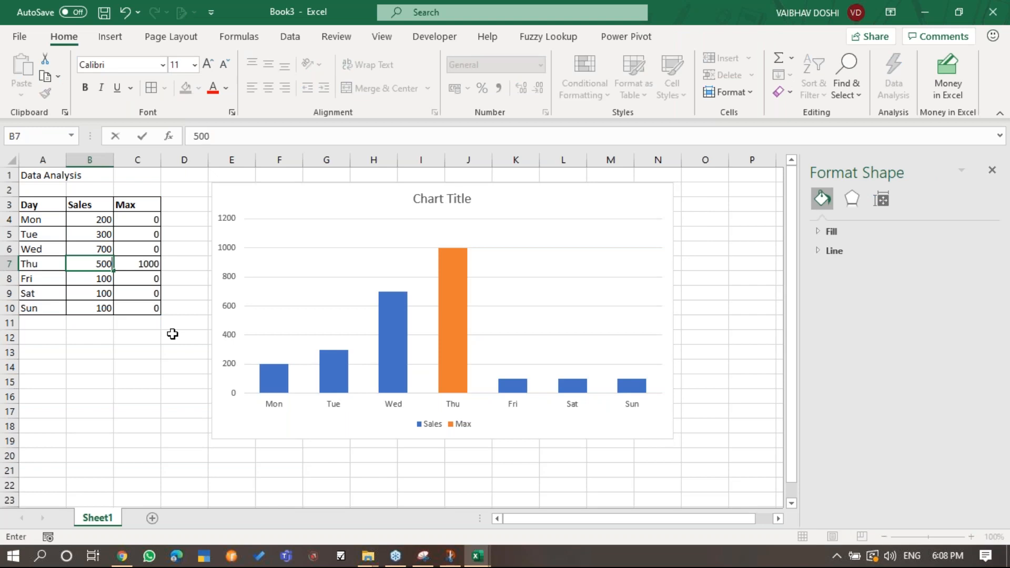
{"action": "key", "text": "Return"}
{"action": "key", "text": "Up"}
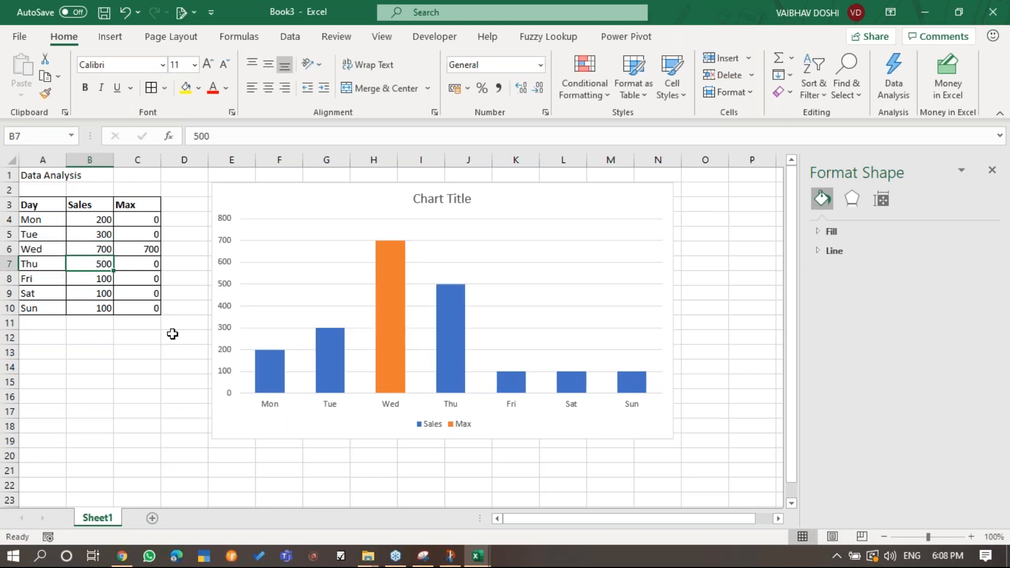
Set Friday's sales in B8 to 1000.
{"action": "key", "text": "Up"}
{"action": "key", "text": "Right"}
{"action": "key", "text": "Left"}
{"action": "key", "text": "Down"}
{"action": "key", "text": "Down"}
{"action": "type", "text": "1000"}
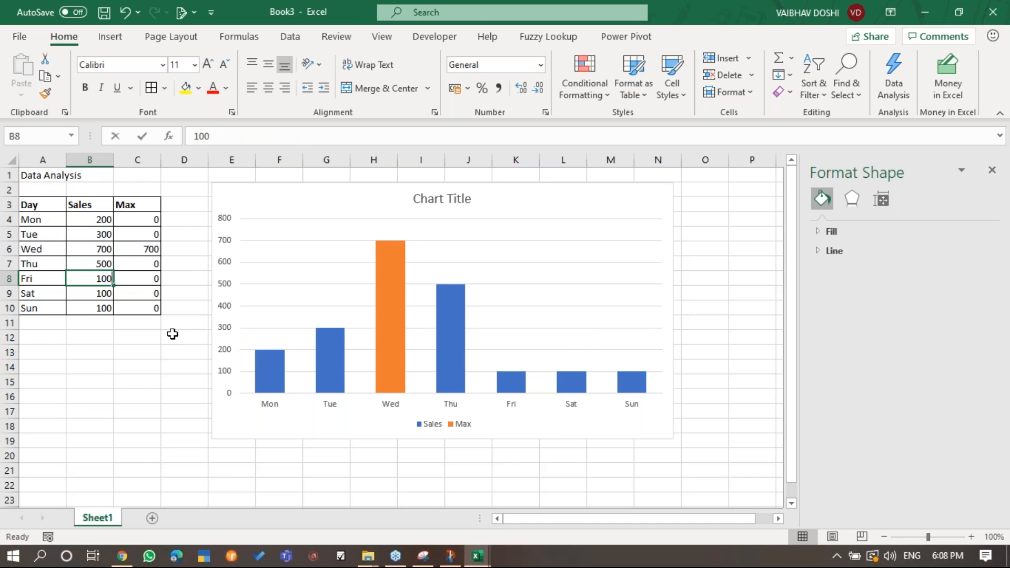
{"action": "key", "text": "Return"}
{"action": "key", "text": "Up"}
{"action": "key", "text": "Down"}
{"action": "key", "text": "Down"}
{"action": "key", "text": "Up"}
{"action": "key", "text": "Up"}
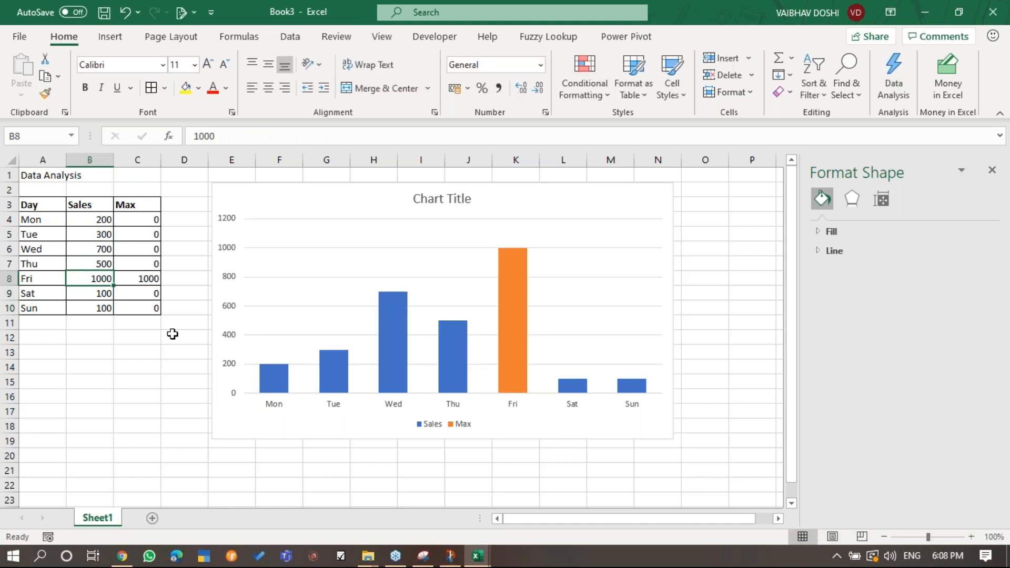
Set Tuesday's sales in B5 to 1200.
{"action": "key", "text": "Up"}
{"action": "key", "text": "Up"}
{"action": "key", "text": "Up"}
{"action": "type", "text": "1200"}
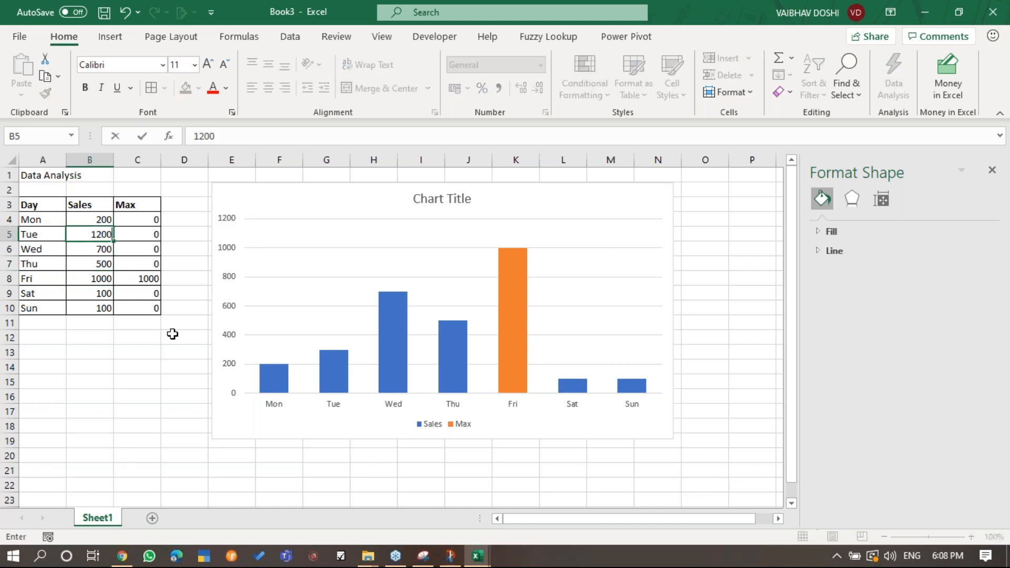
{"action": "key", "text": "Return"}
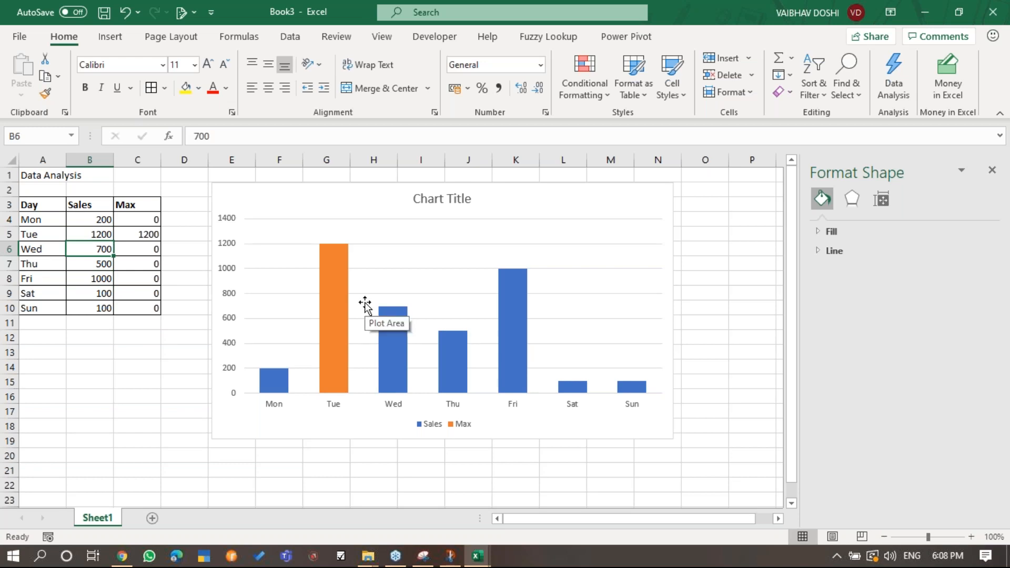
Remove the chart title and the gridlines from the sales chart.
{"action": "left_click", "coordinate": [475, 199]}
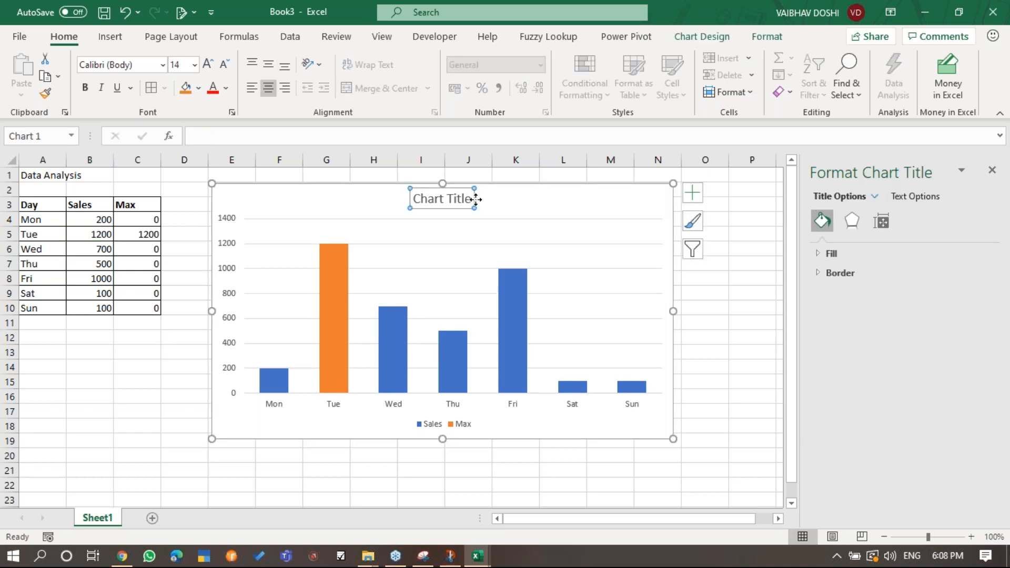
{"action": "key", "text": "Delete"}
{"action": "left_click", "coordinate": [692, 192]}
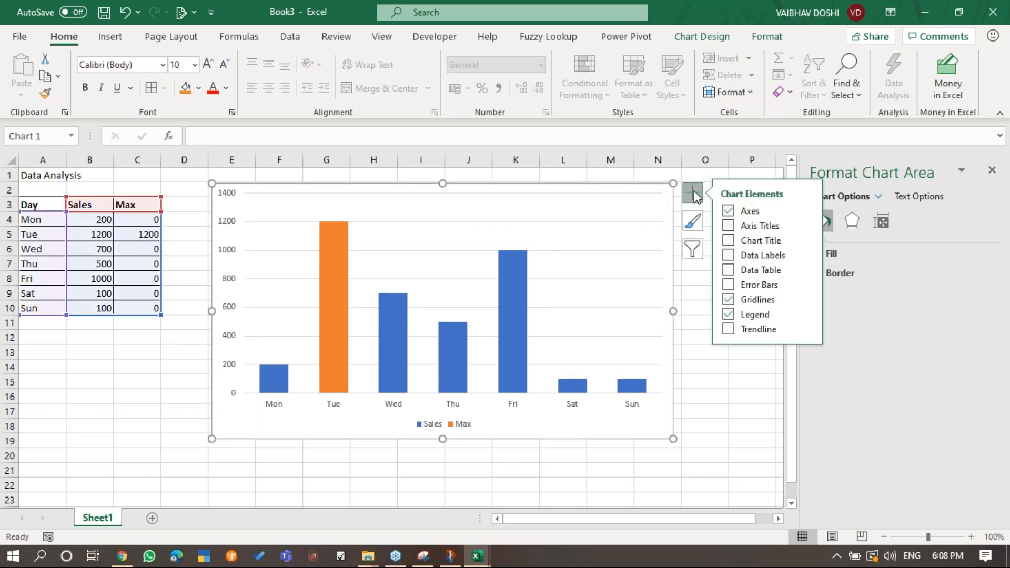
{"action": "left_click", "coordinate": [729, 300]}
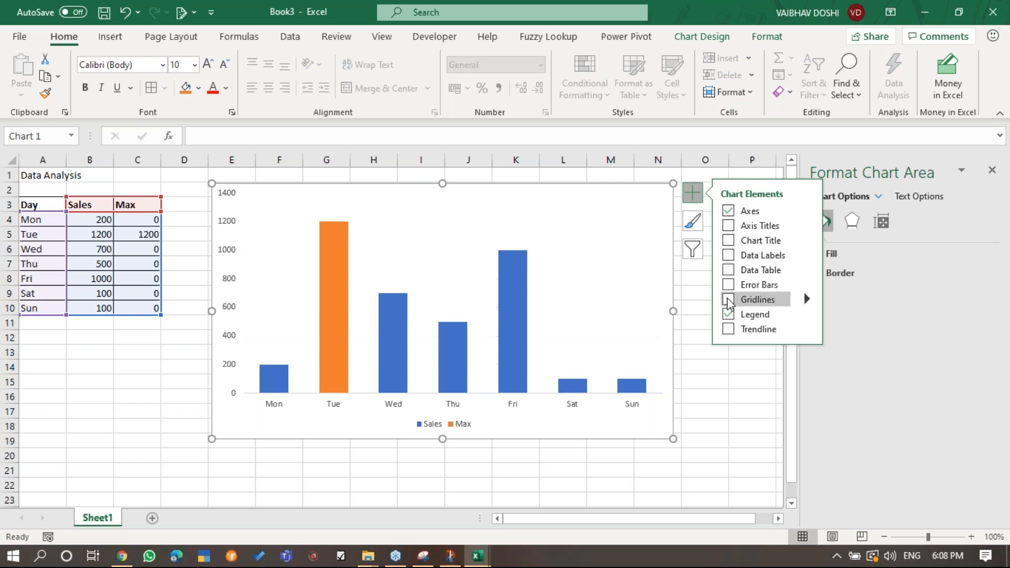
{"action": "left_click", "coordinate": [735, 476]}
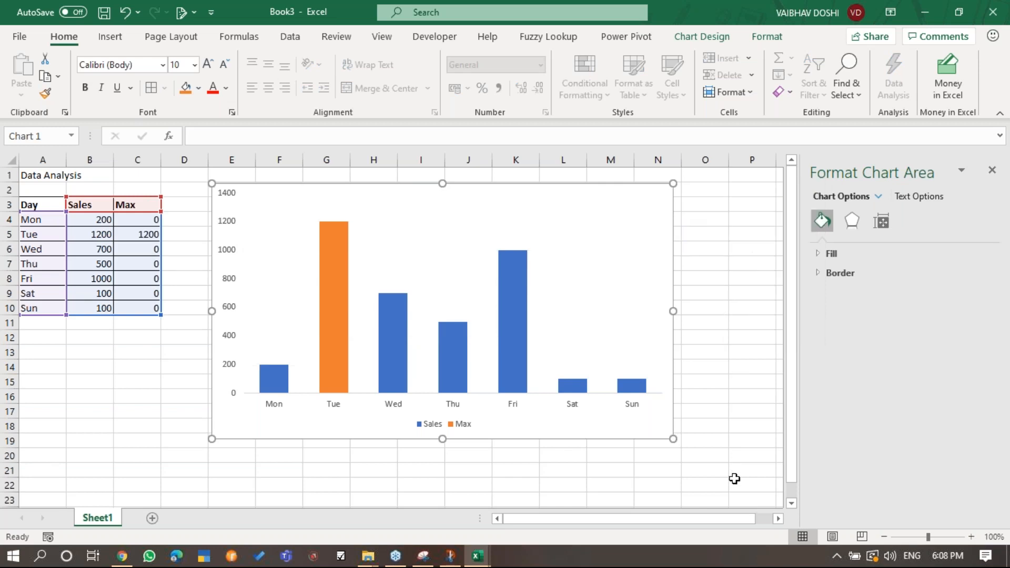
Delete the legend and the vertical value axis from the chart.
{"action": "left_click", "coordinate": [446, 424]}
{"action": "key", "text": "Delete"}
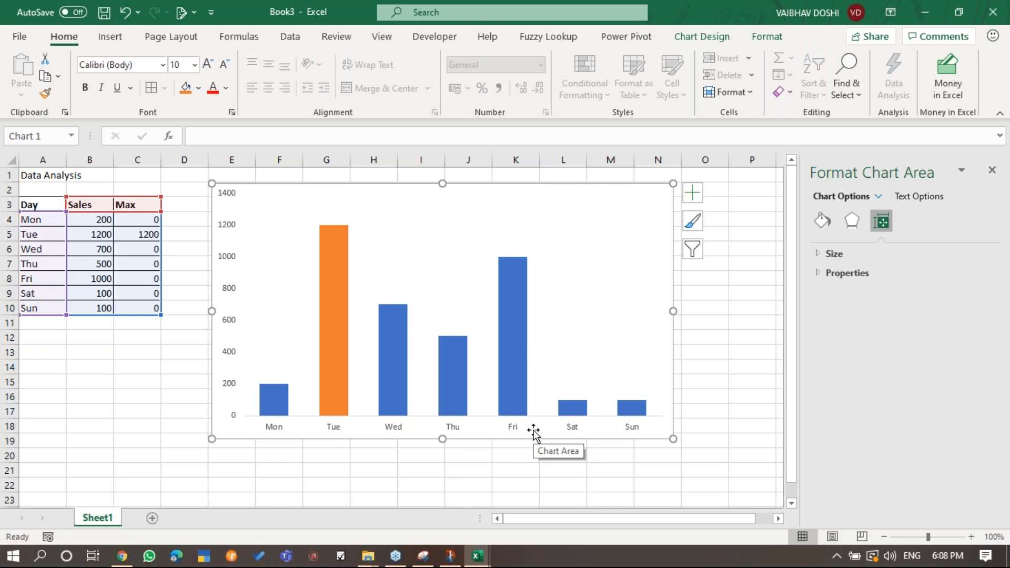
{"action": "left_click", "coordinate": [238, 330]}
{"action": "key", "text": "Escape"}
{"action": "left_click", "coordinate": [239, 329]}
{"action": "key", "text": "Delete"}
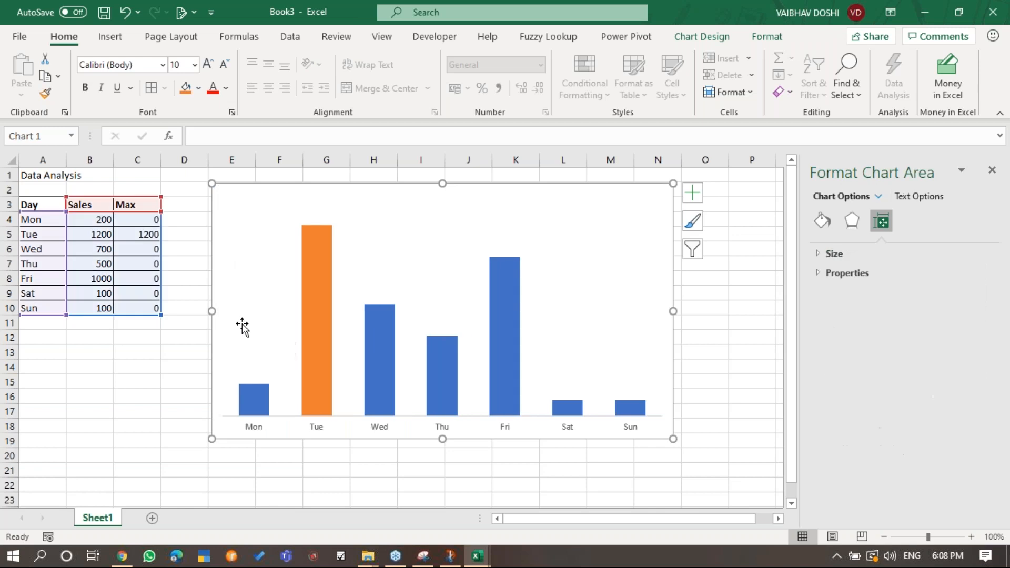
Draw an isosceles triangle about 1.95" high and 0.73" wide beside the chart and paste a copy onto the Sales series columns.
{"action": "left_click", "coordinate": [705, 324]}
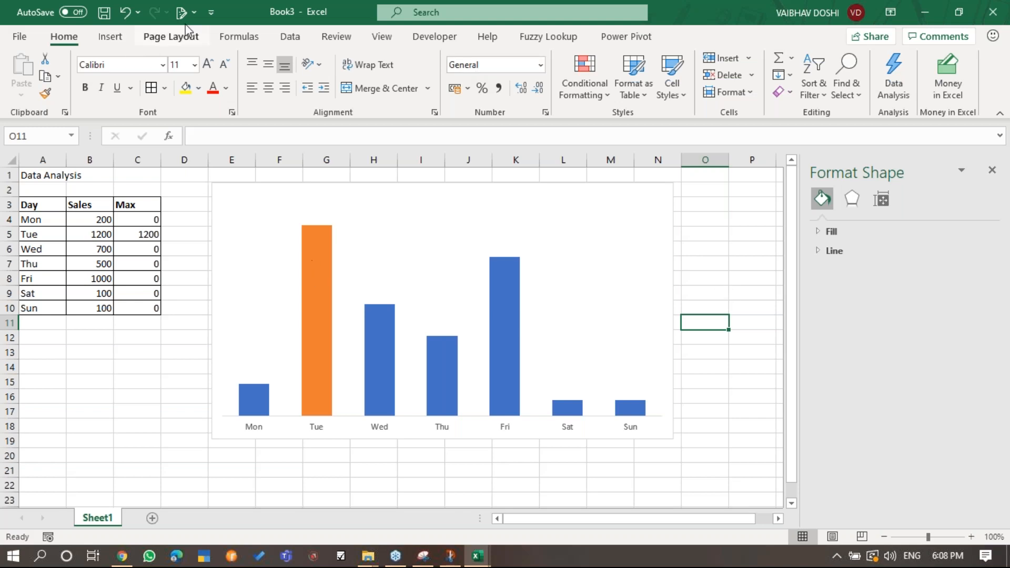
{"action": "left_click", "coordinate": [110, 37]}
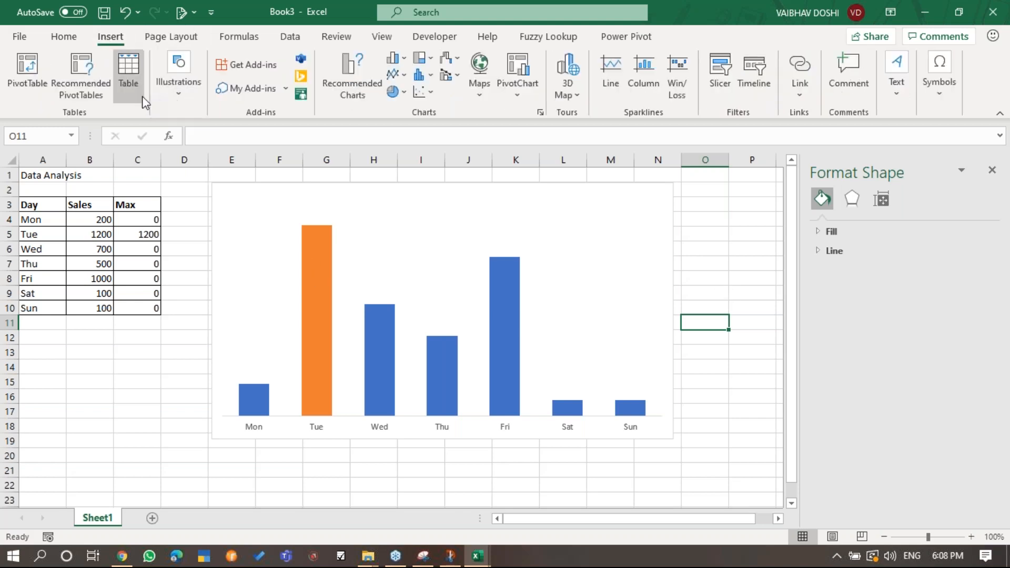
{"action": "left_click", "coordinate": [170, 96]}
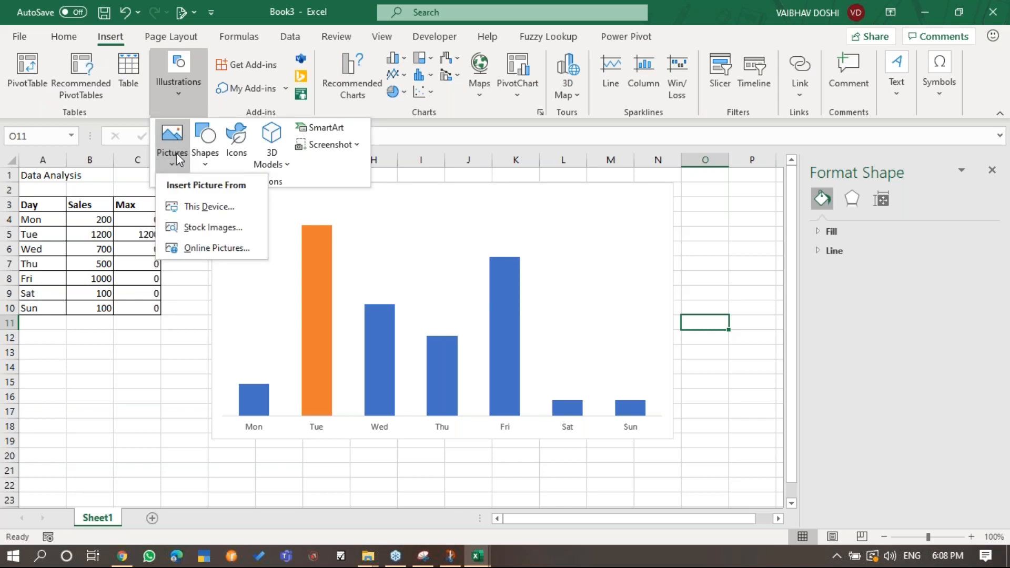
{"action": "left_click", "coordinate": [207, 160]}
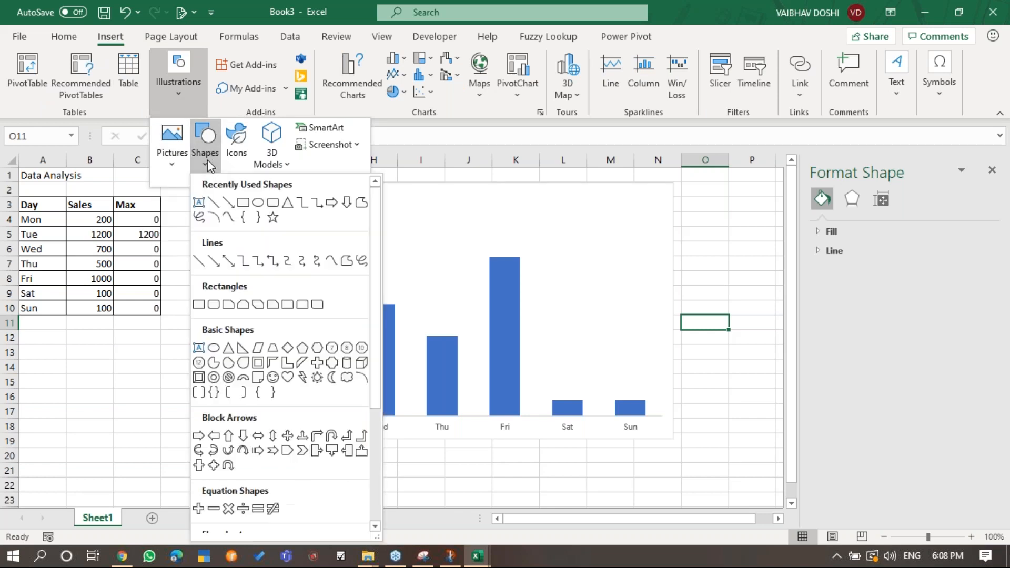
{"action": "left_click", "coordinate": [286, 213]}
{"action": "mouse_move", "coordinate": [694, 238]}
{"action": "left_mouse_down"}
{"action": "mouse_move", "coordinate": [708, 311]}
{"action": "mouse_move", "coordinate": [747, 377]}
{"action": "left_mouse_up"}
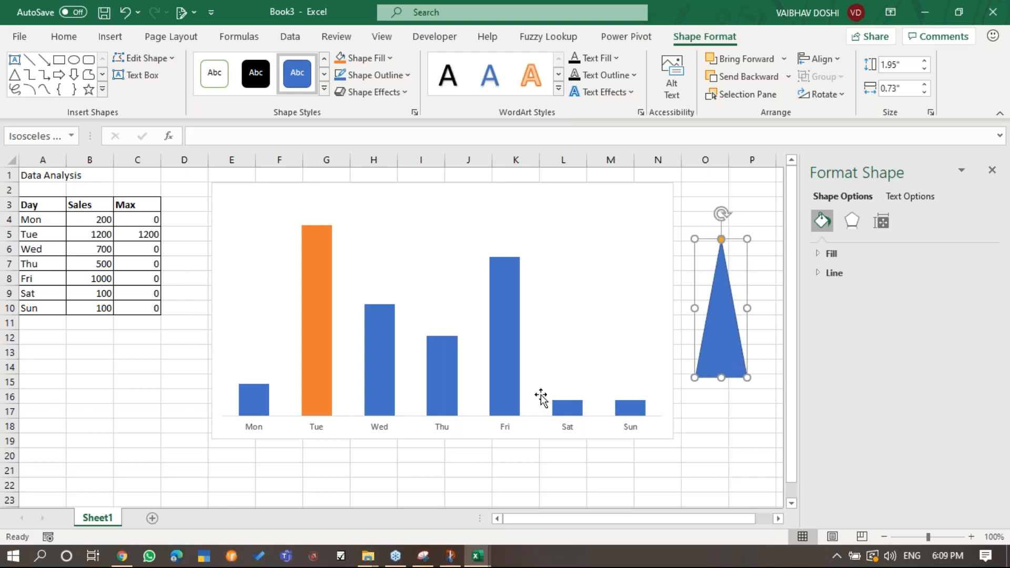
{"action": "left_click", "coordinate": [505, 375]}
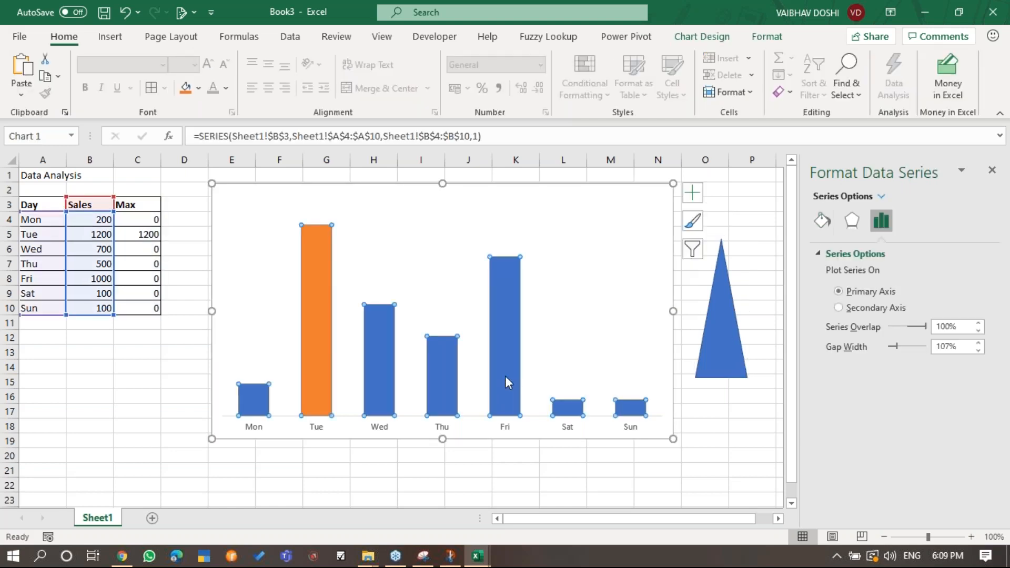
{"action": "key", "text": "ctrl+v"}
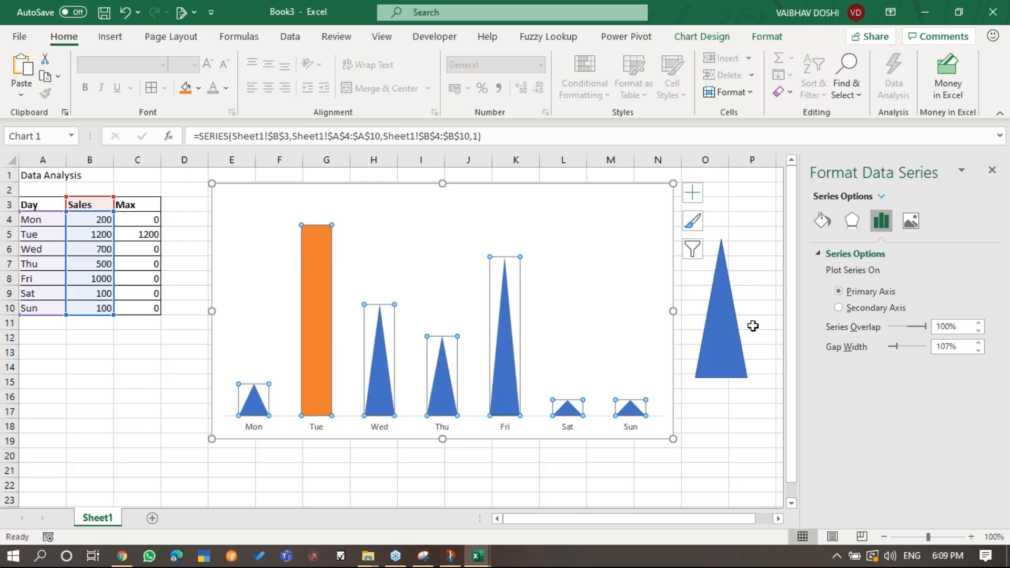
Recolor the triangle beside the chart with a gold fill and a gold outline.
{"action": "left_click", "coordinate": [721, 315]}
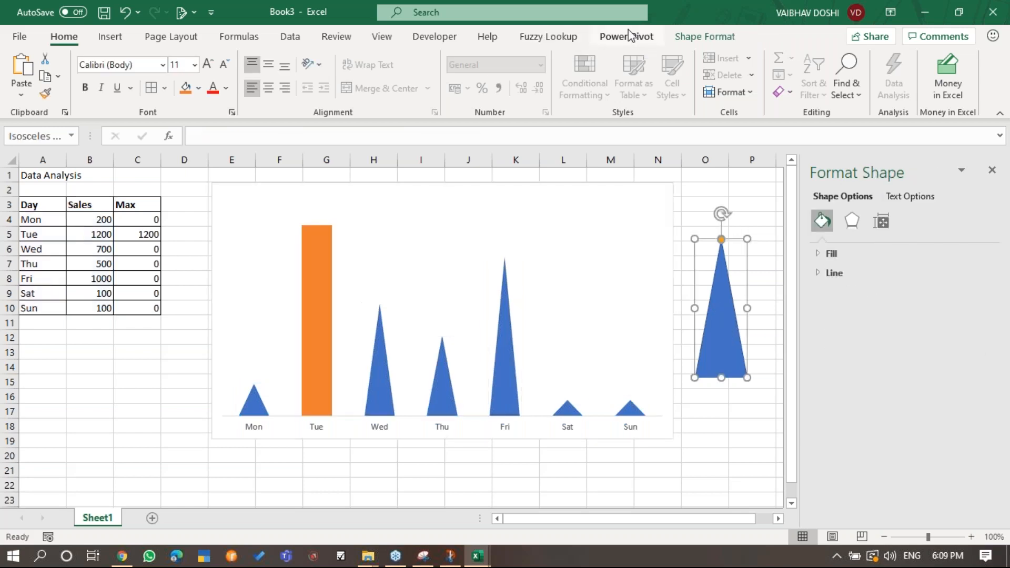
{"action": "left_click", "coordinate": [564, 39]}
{"action": "left_click", "coordinate": [616, 38]}
{"action": "left_click", "coordinate": [679, 37]}
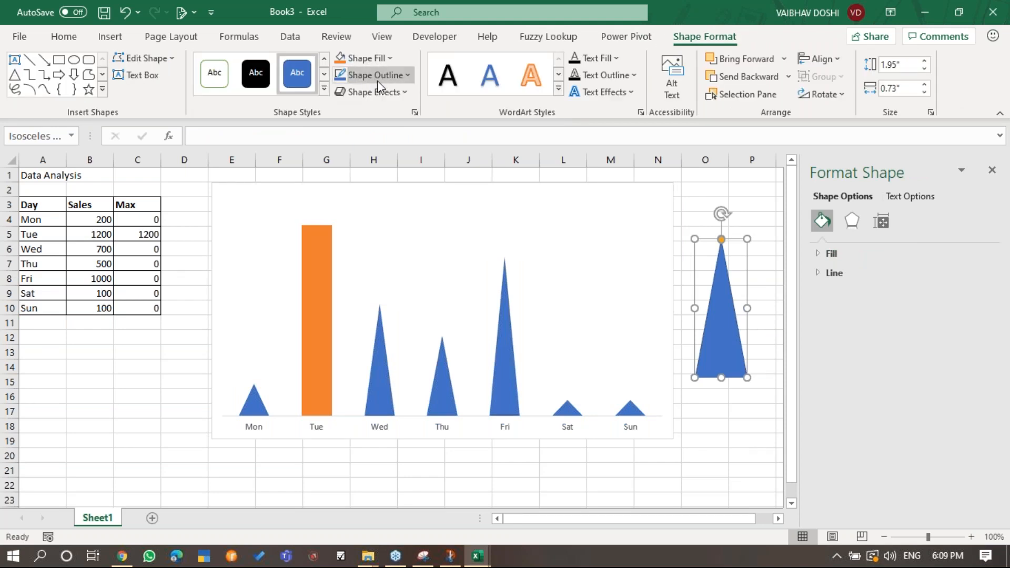
{"action": "left_click", "coordinate": [368, 58]}
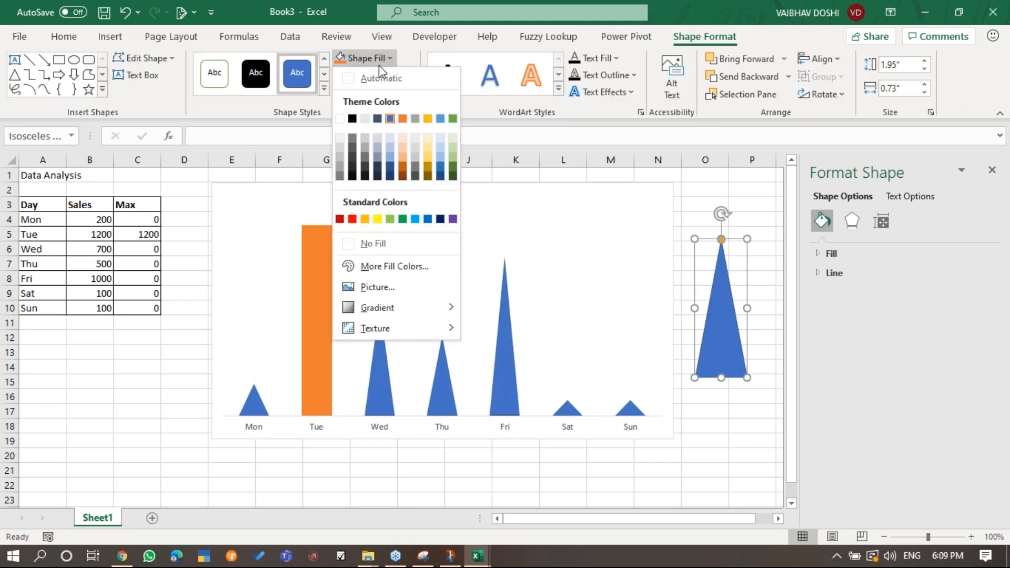
{"action": "left_click", "coordinate": [429, 120]}
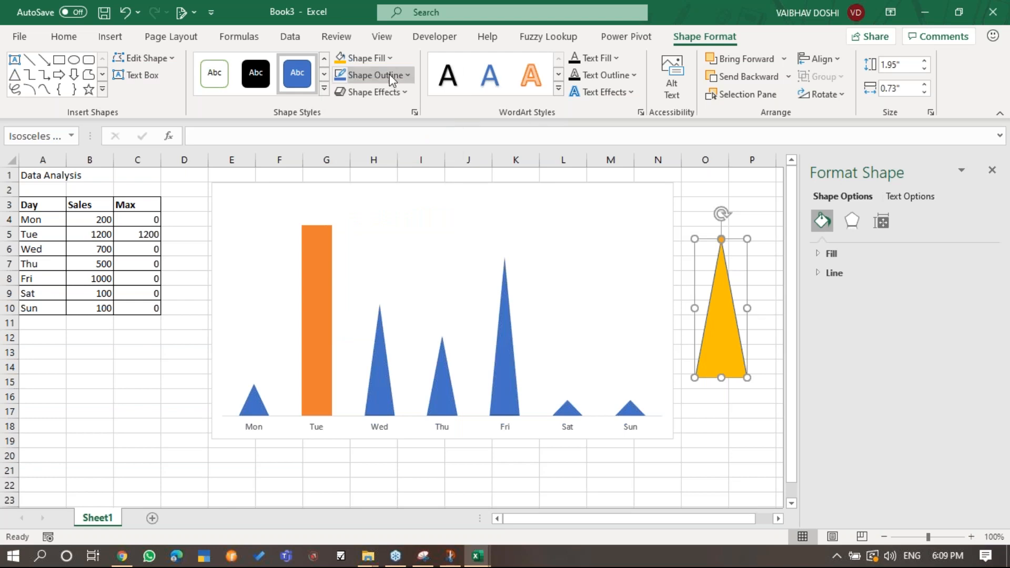
{"action": "left_click", "coordinate": [390, 75]}
{"action": "left_click", "coordinate": [429, 136]}
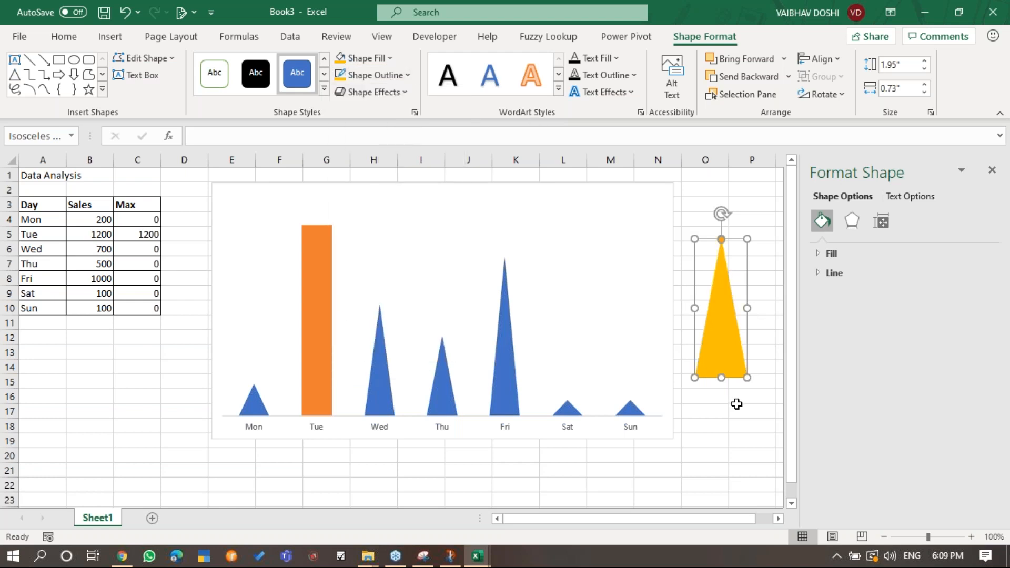
Paste a copy of the gold triangle onto the Max series column for Tuesday.
{"action": "left_click", "coordinate": [321, 374]}
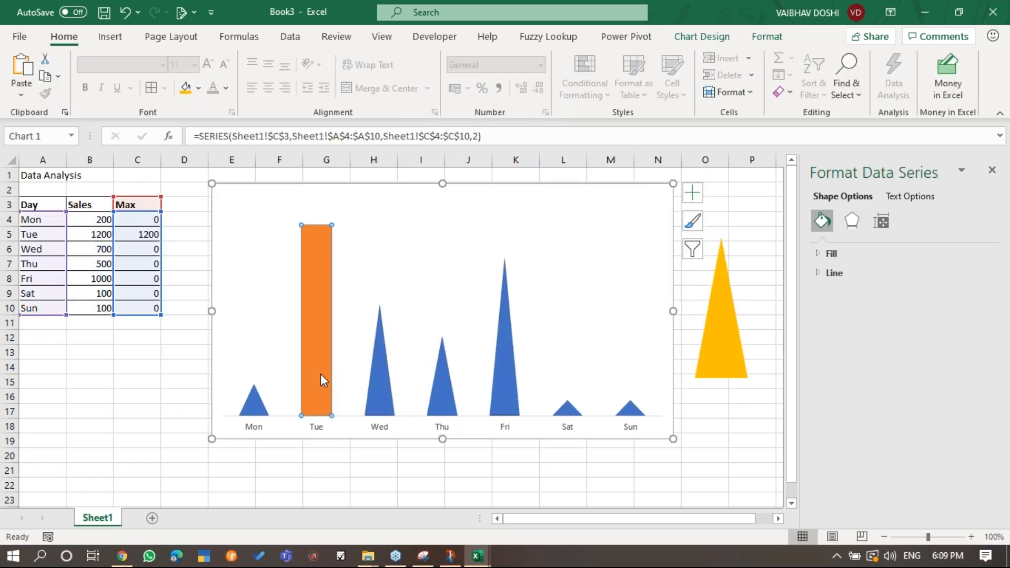
{"action": "key", "text": "ctrl+v"}
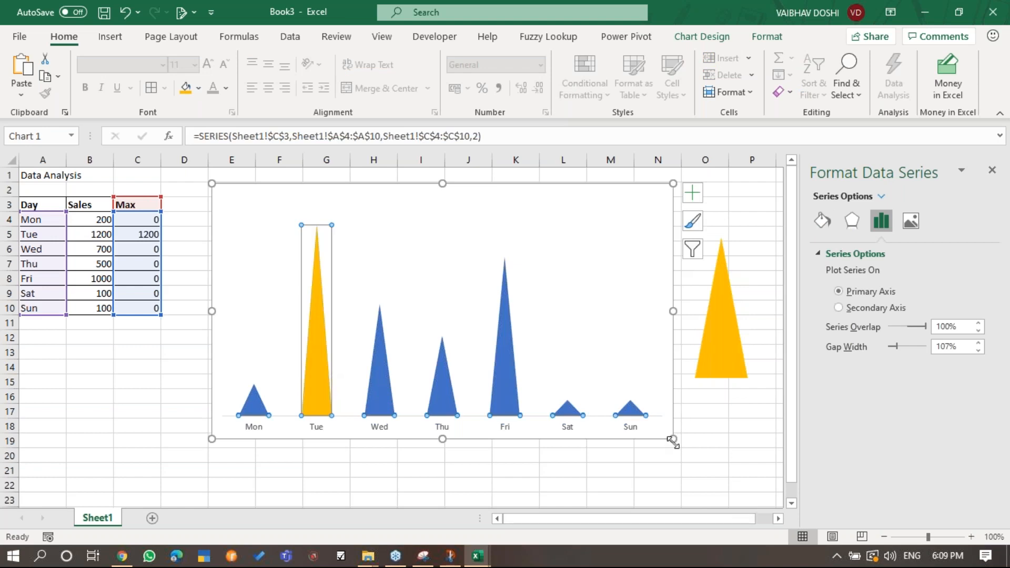
{"action": "left_click", "coordinate": [744, 438]}
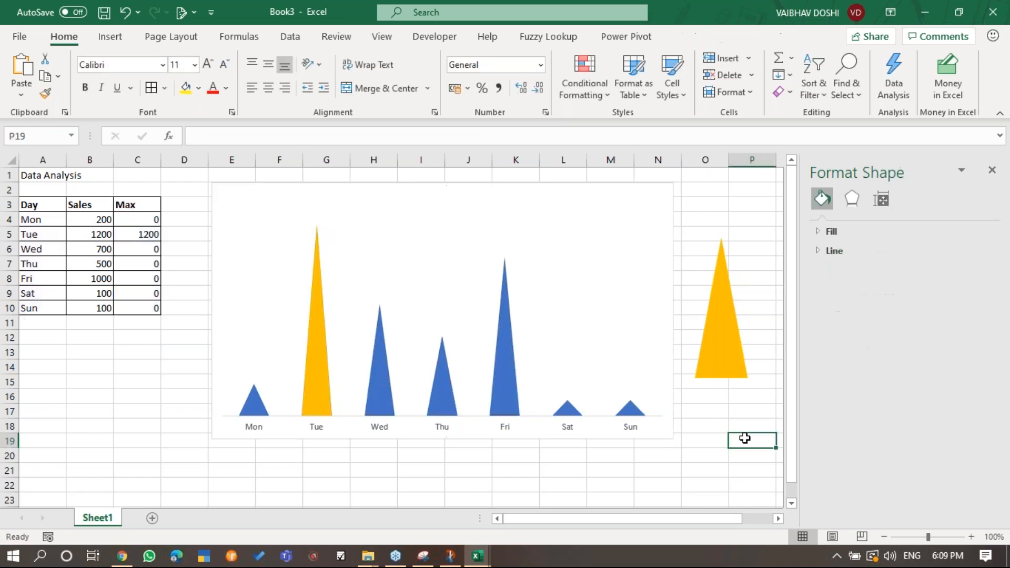
Set Tuesday's sales in B5 to 600 to test the triangle highlight.
{"action": "left_click", "coordinate": [102, 243]}
{"action": "type", "text": "1"}
{"action": "key", "text": "Escape"}
{"action": "key", "text": "Up"}
{"action": "key", "text": "Down"}
{"action": "key", "text": "Down"}
{"action": "key", "text": "Down"}
{"action": "key", "text": "Up"}
{"action": "key", "text": "Up"}
{"action": "key", "text": "Up"}
{"action": "type", "text": "600"}
{"action": "key", "text": "Return"}
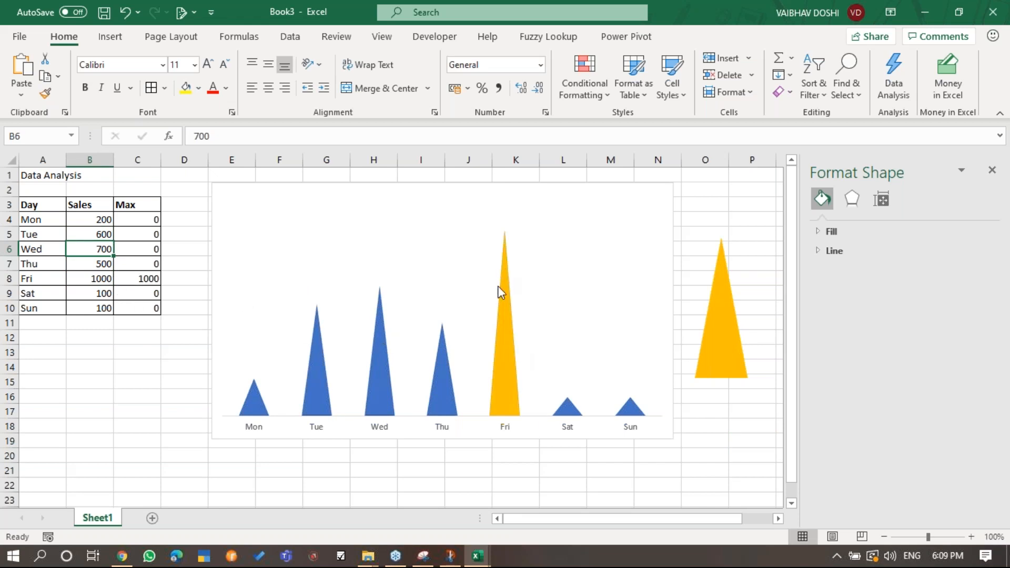
Add data labels to the gold Max series in the chart.
{"action": "left_click", "coordinate": [501, 380]}
{"action": "right_click", "coordinate": [501, 380]}
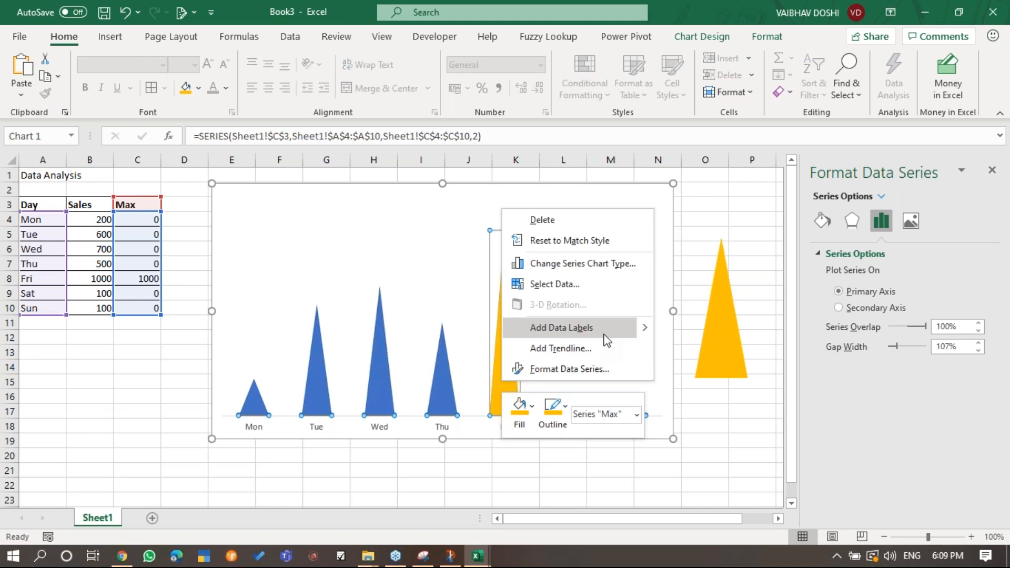
{"action": "left_click", "coordinate": [587, 328]}
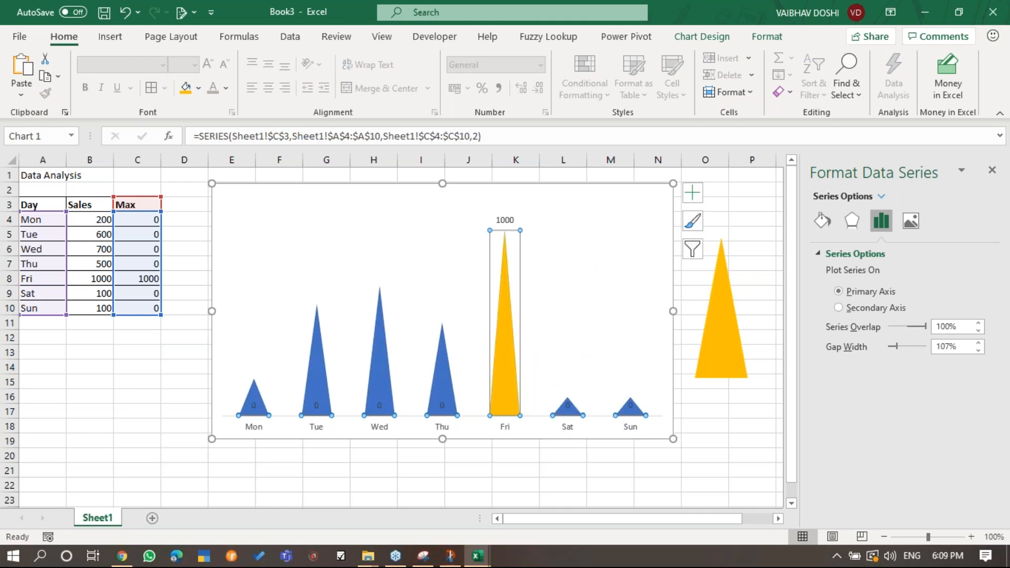
{"action": "left_click", "coordinate": [461, 468]}
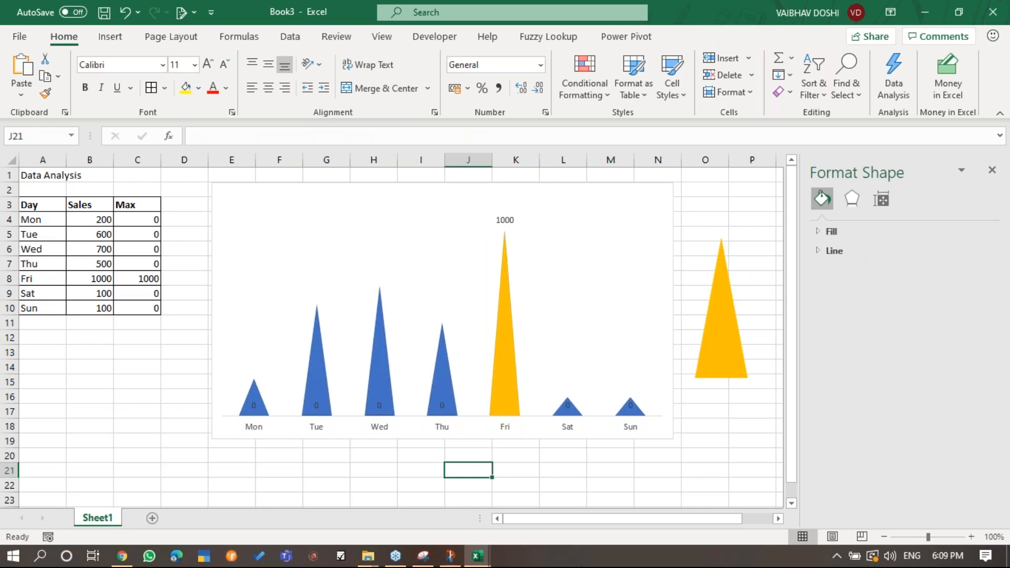
Clear the formulas from the Max column, C4 through C10.
{"action": "left_click", "coordinate": [997, 53]}
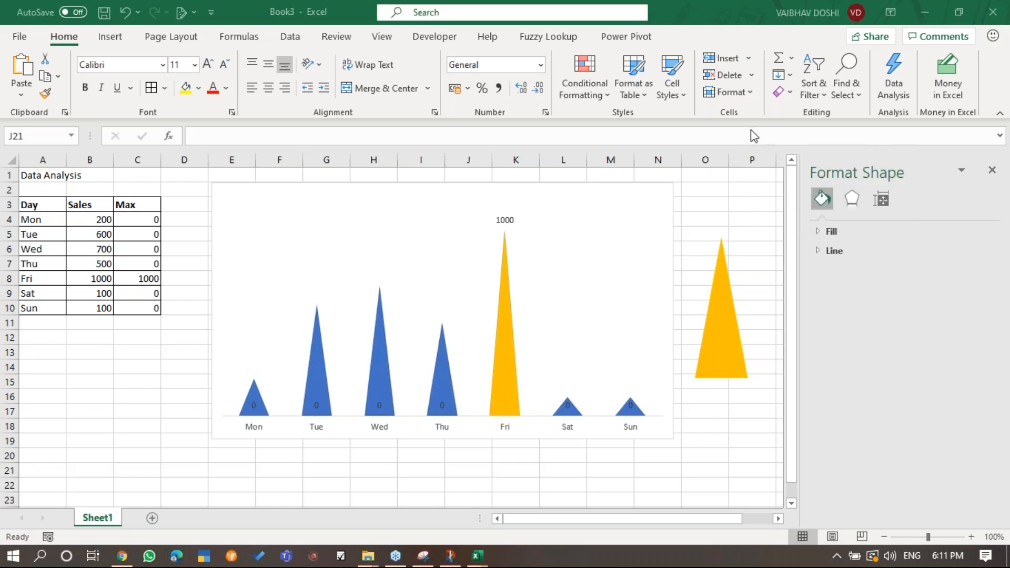
{"action": "left_click", "coordinate": [142, 217]}
{"action": "key", "text": "ctrl+shift+Down"}
{"action": "key", "text": "Delete"}
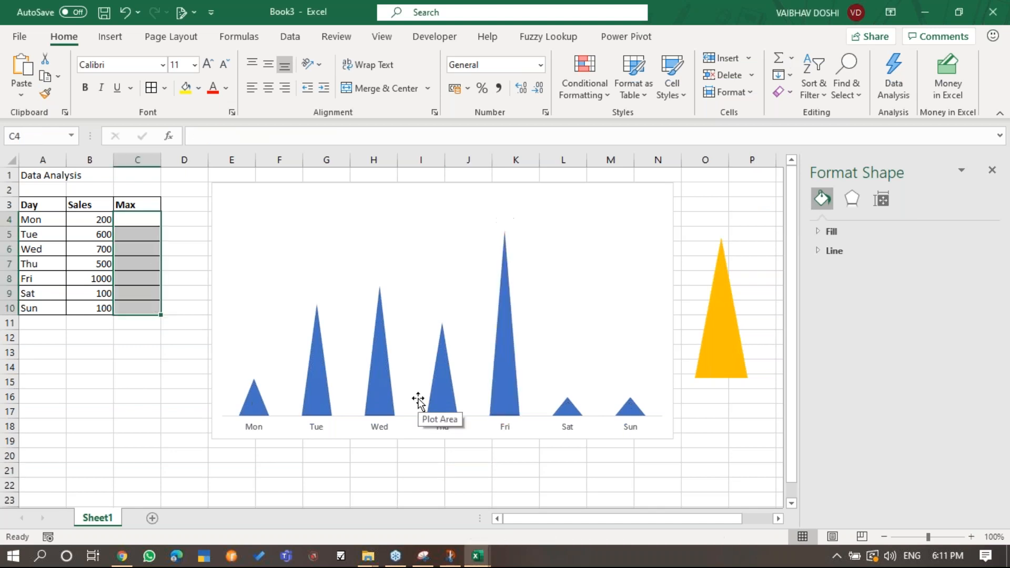
Enter =MAX(B4:B10) in C4 to return the highest sales value.
{"action": "key", "text": "Down"}
{"action": "key", "text": "Up"}
{"action": "type", "text": "=max"}
{"action": "key", "text": "Tab"}
{"action": "key", "text": "Left"}
{"action": "key", "text": "ctrl+shift+Down"}
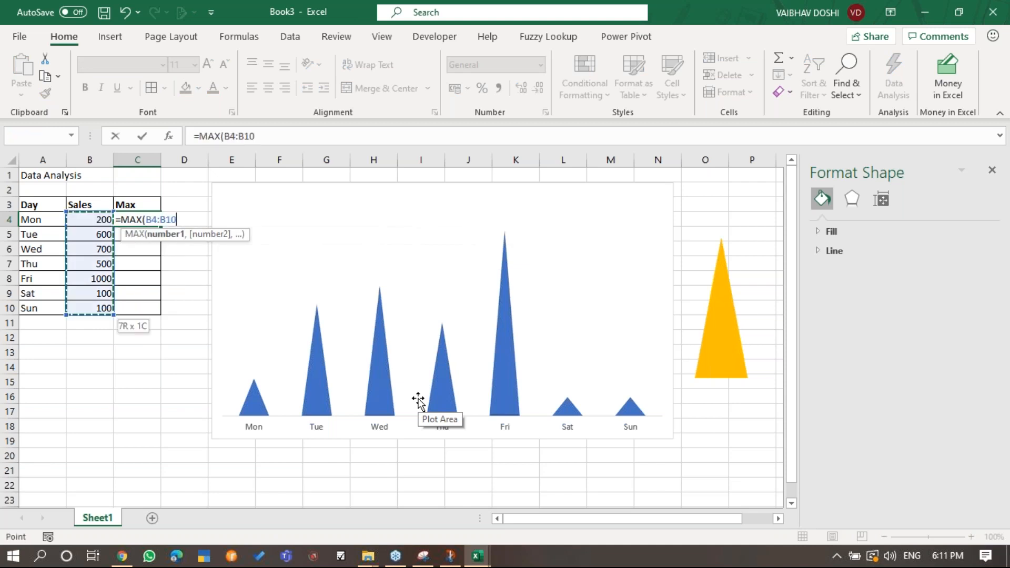
{"action": "type", "text": ")"}
{"action": "key", "text": "Return"}
{"action": "key", "text": "Up"}
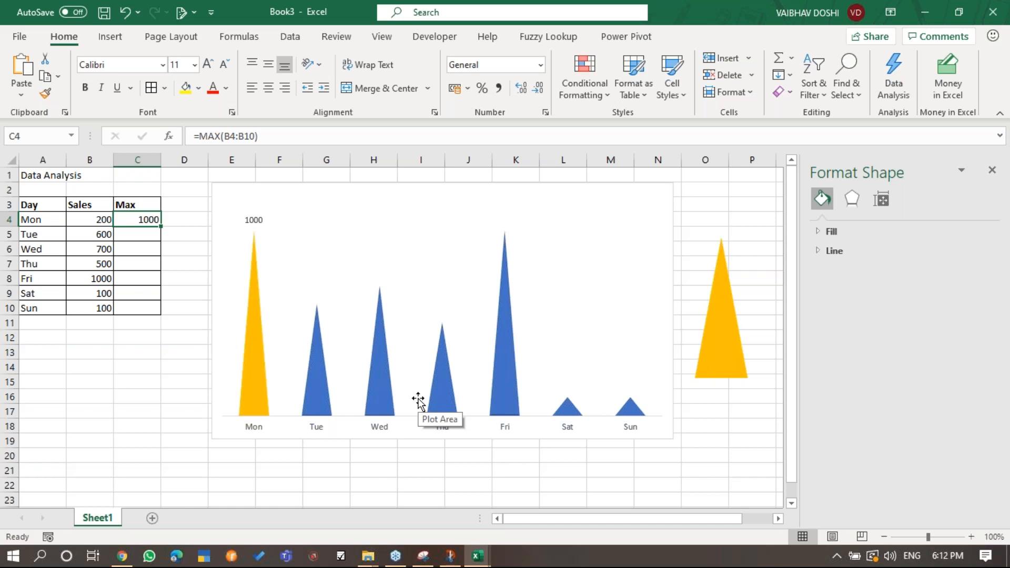
Try to wrap the C4 formula in an IF test as =IF(B4=C4=MAX(B4:B10),B4,0).
{"action": "key", "text": "F2"}
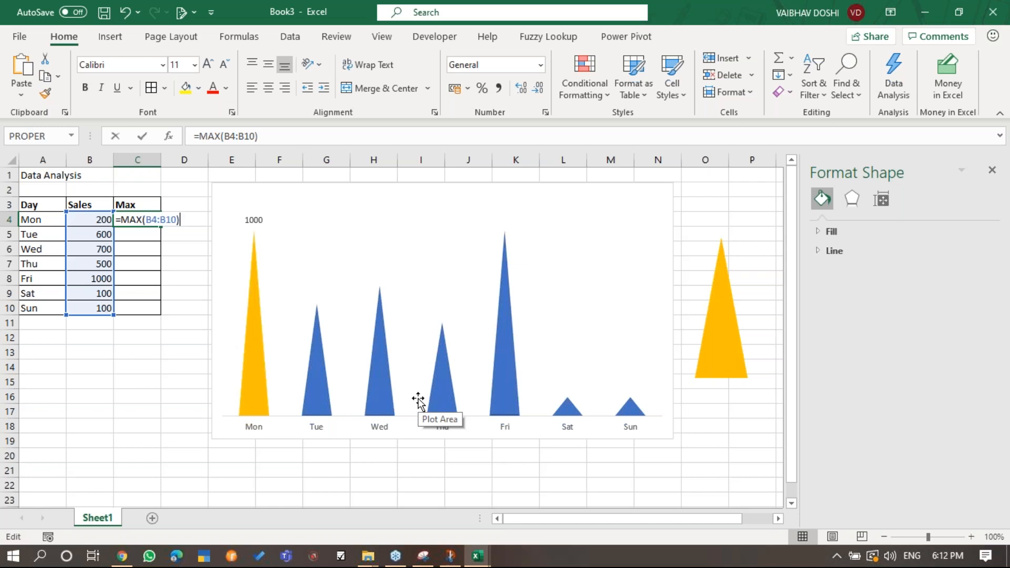
{"action": "type", "text": "IF("}
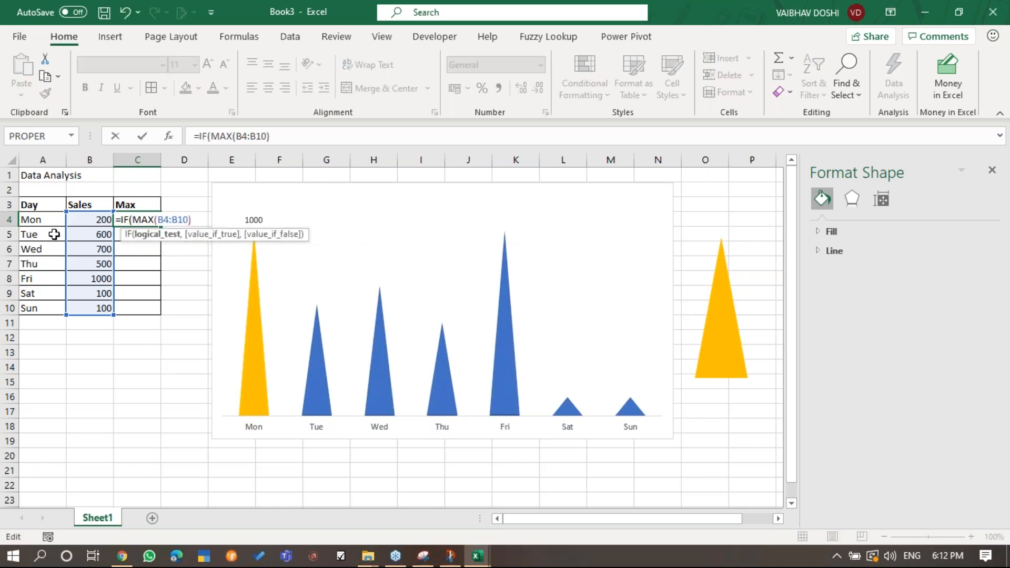
{"action": "left_click", "coordinate": [82, 224]}
{"action": "type", "text": "="}
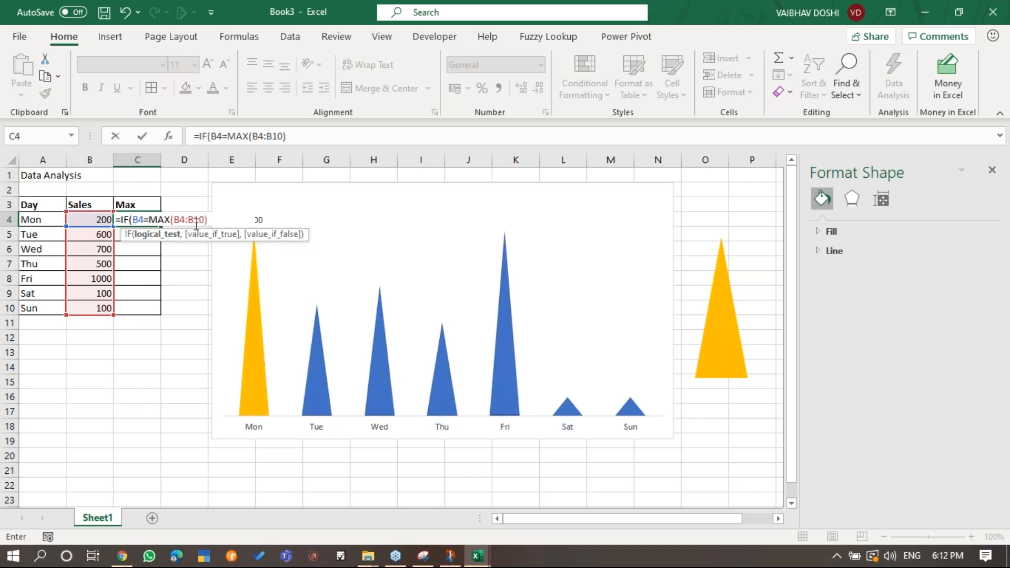
{"action": "key", "text": "ctrl+Right"}
{"action": "key", "text": "ctrl+Left"}
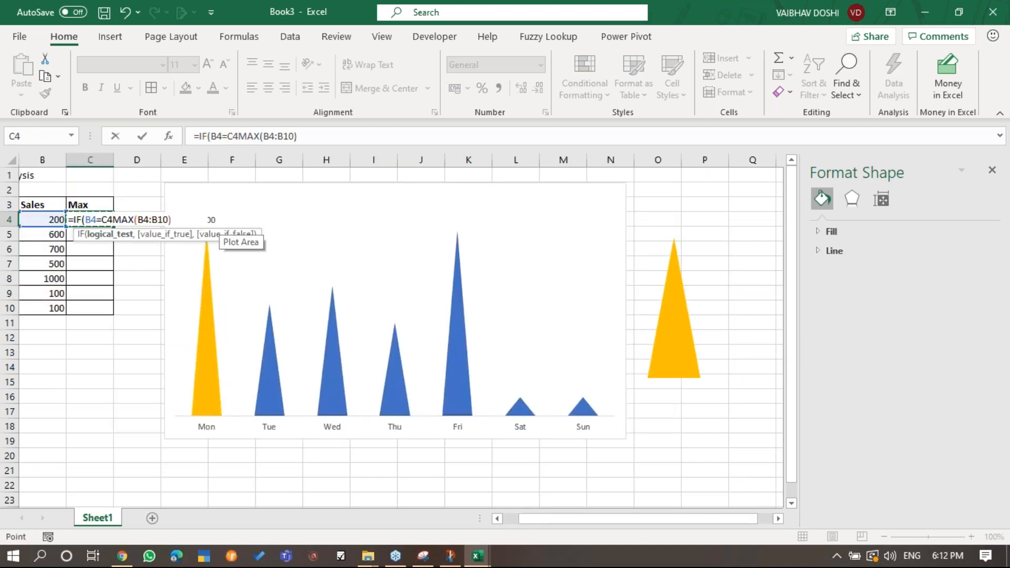
{"action": "type", "text": "="}
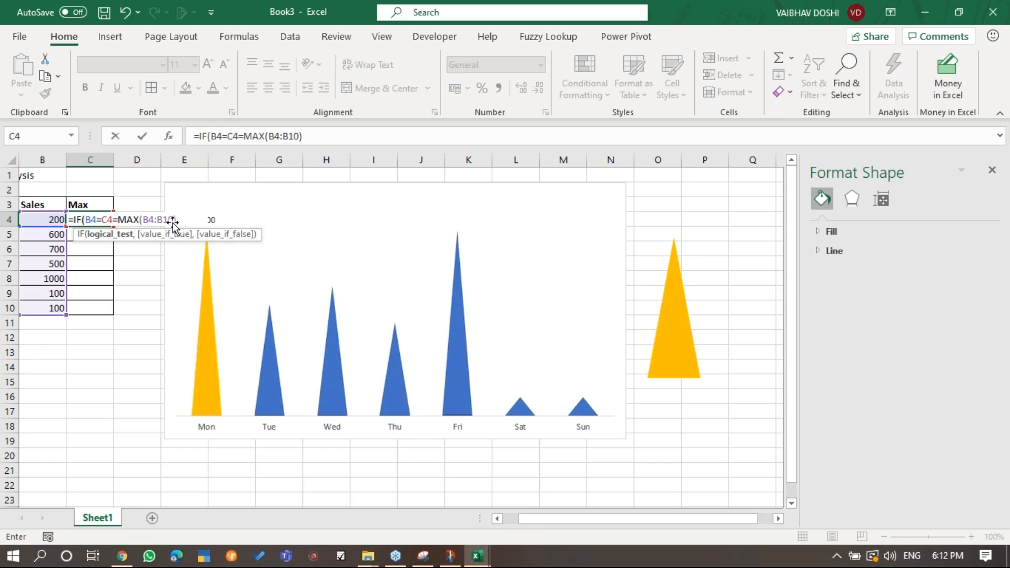
{"action": "left_click", "coordinate": [152, 220]}
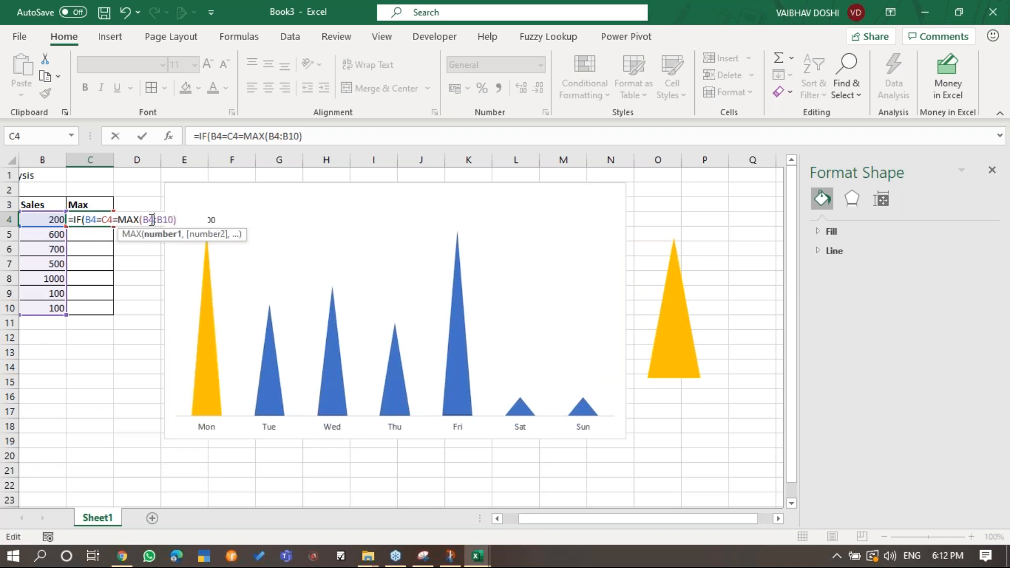
{"action": "key", "text": "Right"}
{"action": "key", "text": "Right"}
{"action": "type", "text": ","}
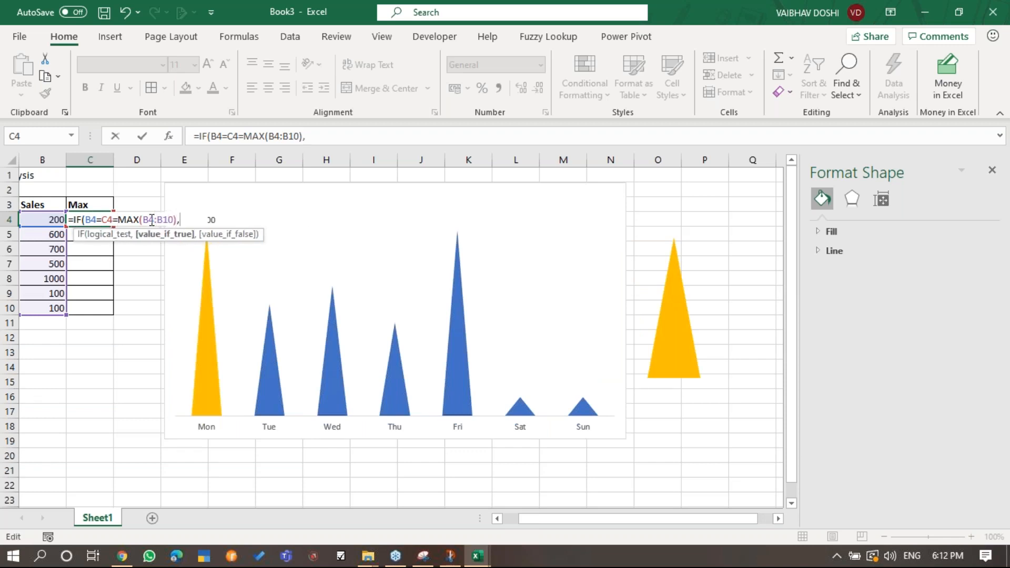
{"action": "left_click", "coordinate": [39, 219]}
{"action": "type", "text": ",0"}
{"action": "key", "text": "Return"}
{"action": "key", "text": "Return"}
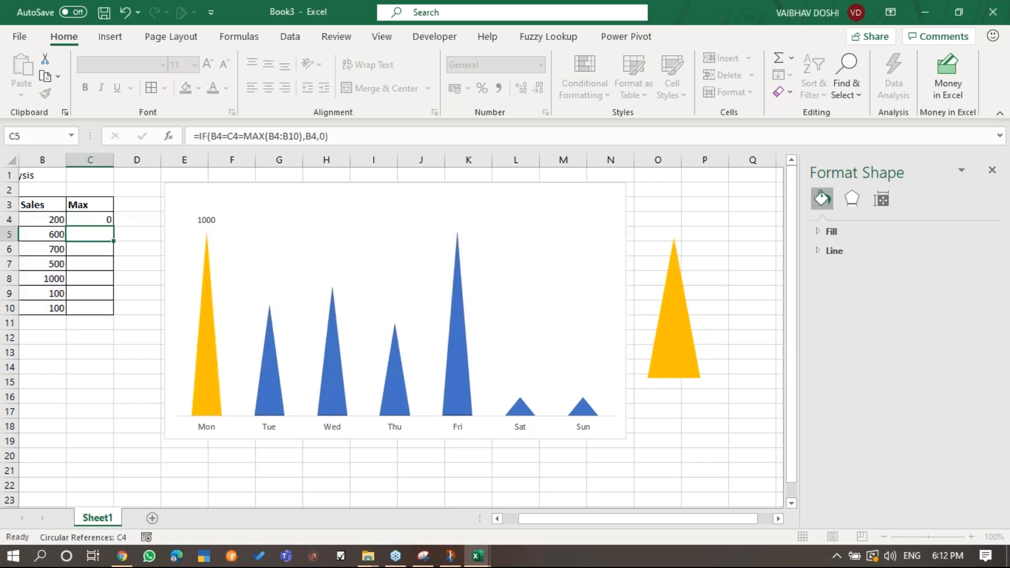
Make the MAX range in the C4 IF formula absolute as $B$4:$B$10.
{"action": "key", "text": "ctrl+c"}
{"action": "key", "text": "shift+Down"}
{"action": "key", "text": "Escape"}
{"action": "key", "text": "Down"}
{"action": "key", "text": "Up"}
{"action": "key", "text": "F2"}
{"action": "key", "text": "Left"}
{"action": "key", "text": "Left"}
{"action": "key", "text": "Left"}
{"action": "key", "text": "Left"}
{"action": "key", "text": "Left"}
{"action": "key", "text": "Left"}
{"action": "key", "text": "Left"}
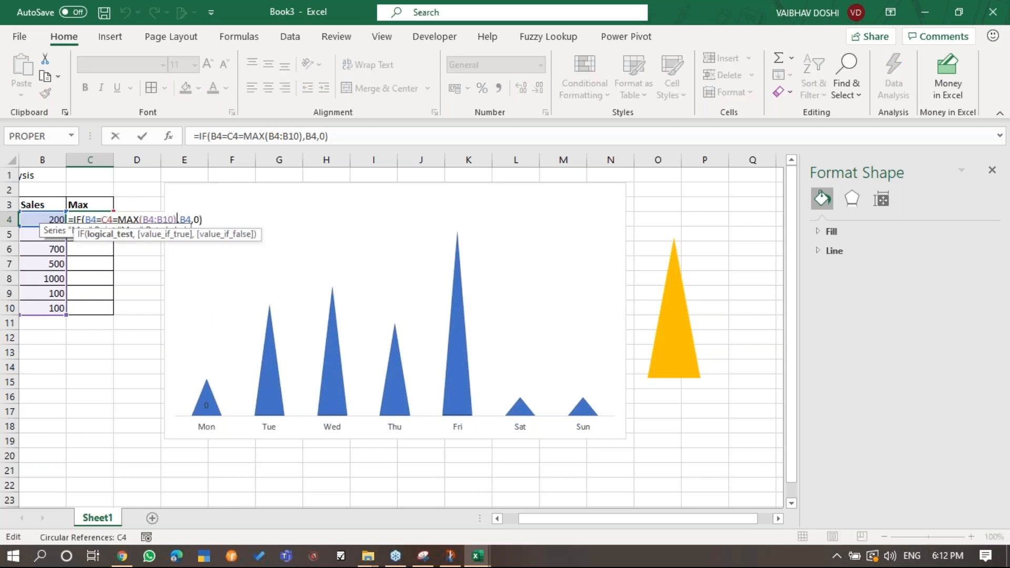
{"action": "key", "text": "F4"}
{"action": "key", "text": "F4"}
{"action": "key", "text": "ctrl+Return"}
Copy the C4 formula down the Max column through C10.
{"action": "key", "text": "ctrl+c"}
{"action": "key", "text": "shift+Down"}
{"action": "key", "text": "shift+Down"}
{"action": "key", "text": "shift+Down"}
{"action": "key", "text": "shift+Down"}
{"action": "key", "text": "shift+Down"}
{"action": "key", "text": "shift+Down"}
{"action": "key", "text": "Return"}
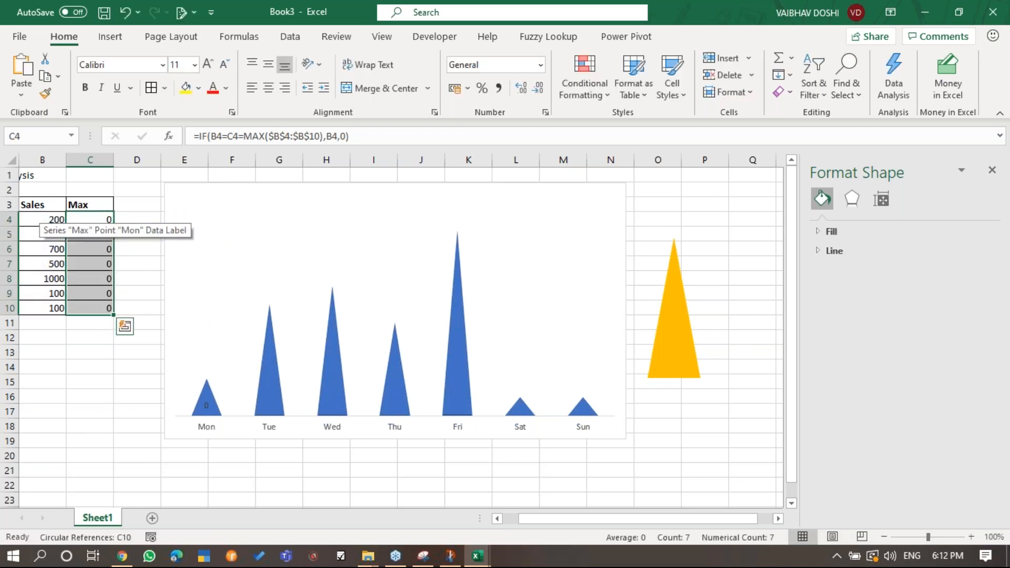
Remove the faulty IF formulas from the Max column, C4 through C10.
{"action": "key", "text": "Down"}
{"action": "scroll", "coordinate": [120, 346], "scroll_direction": "left", "scroll_amount": 1}
{"action": "scroll", "coordinate": [120, 346], "scroll_direction": "down", "scroll_amount": 1}
{"action": "left_click_drag", "start_coordinate": [137, 218], "coordinate": [152, 309]}
{"action": "key", "text": "ctrl+z"}
{"action": "key", "text": "ctrl+z"}
Enter =MAX(B4:B10) in C4 again as the base of the formula.
{"action": "type", "text": "=MAX("}
{"action": "left_click_drag", "start_coordinate": [100, 219], "coordinate": [108, 311]}
{"action": "type", "text": ")"}
{"action": "key", "text": "Return"}
{"action": "key", "text": "Up"}
Wrap the C4 formula in an IF so it reads =IF(B4=MAX(B4:B10),B4,0).
{"action": "key", "text": "F2"}
{"action": "key", "text": "Left"}
{"action": "key", "text": "Left"}
{"action": "key", "text": "Left"}
{"action": "key", "text": "Left"}
{"action": "key", "text": "Left"}
{"action": "key", "text": "Left"}
{"action": "key", "text": "Left"}
{"action": "key", "text": "Left"}
{"action": "key", "text": "Left"}
{"action": "key", "text": "Left"}
{"action": "key", "text": "Left"}
{"action": "type", "text": "IF("}
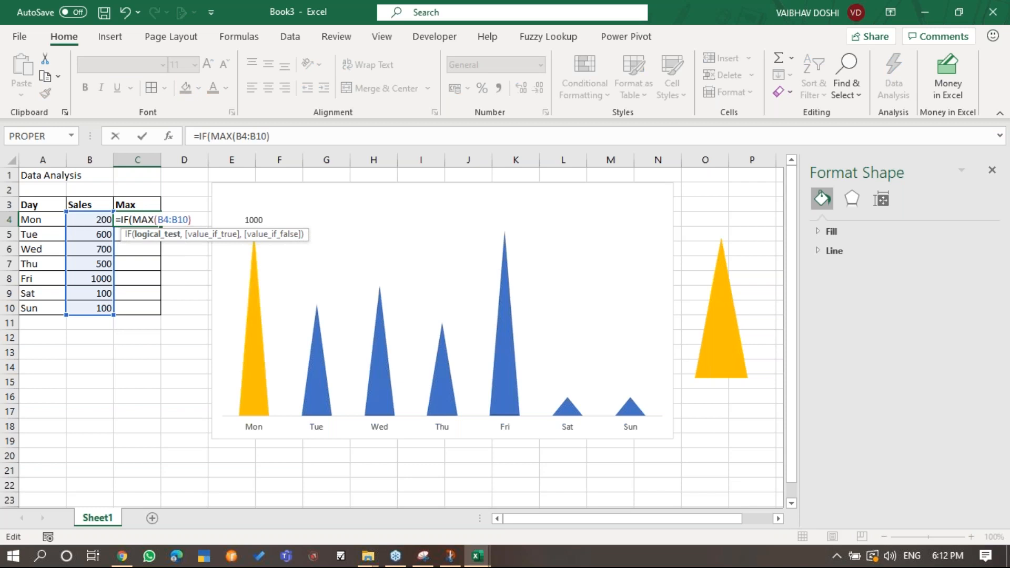
{"action": "left_click", "coordinate": [95, 221]}
{"action": "type", "text": "="}
{"action": "left_click", "coordinate": [186, 222]}
{"action": "key", "text": "Right"}
{"action": "key", "text": "Right"}
{"action": "key", "text": "Right"}
{"action": "key", "text": "Right"}
{"action": "key", "text": "Right"}
{"action": "type", "text": ","}
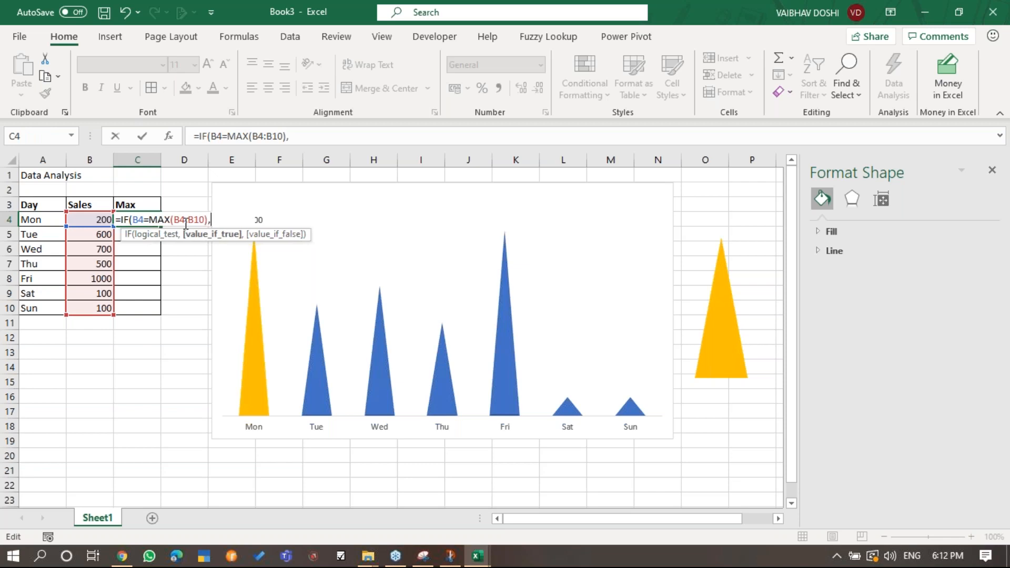
{"action": "left_click", "coordinate": [91, 220]}
{"action": "type", "text": ",0)"}
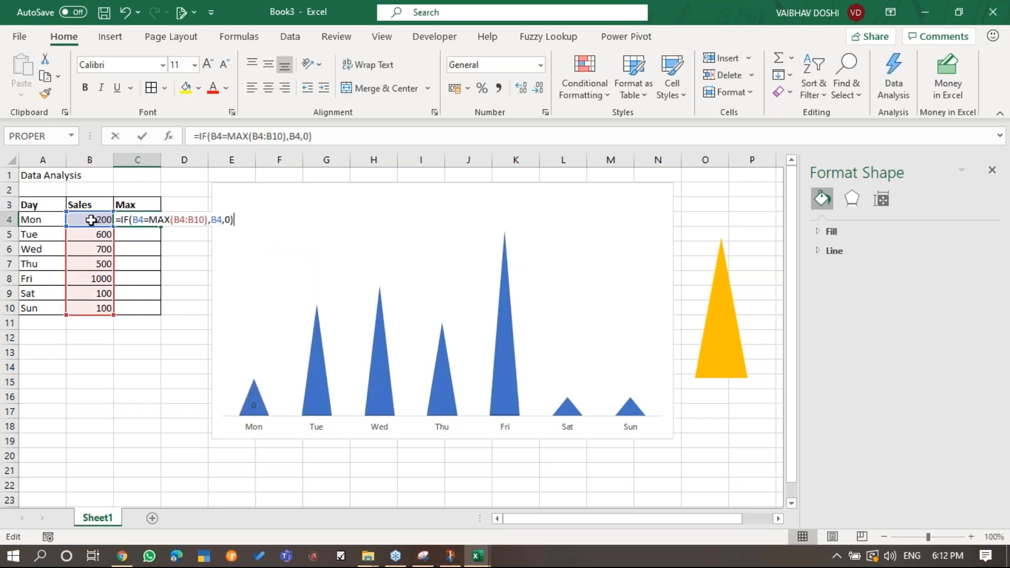
Lock the MAX range in C4 to $B$4:$B$10 and commit the formula.
{"action": "key", "text": "Left"}
{"action": "key", "text": "Left"}
{"action": "key", "text": "Left"}
{"action": "key", "text": "Left"}
{"action": "key", "text": "Left"}
{"action": "key", "text": "Left"}
{"action": "key", "text": "Left"}
{"action": "key", "text": "Left"}
{"action": "key", "text": "F4"}
{"action": "key", "text": "Left"}
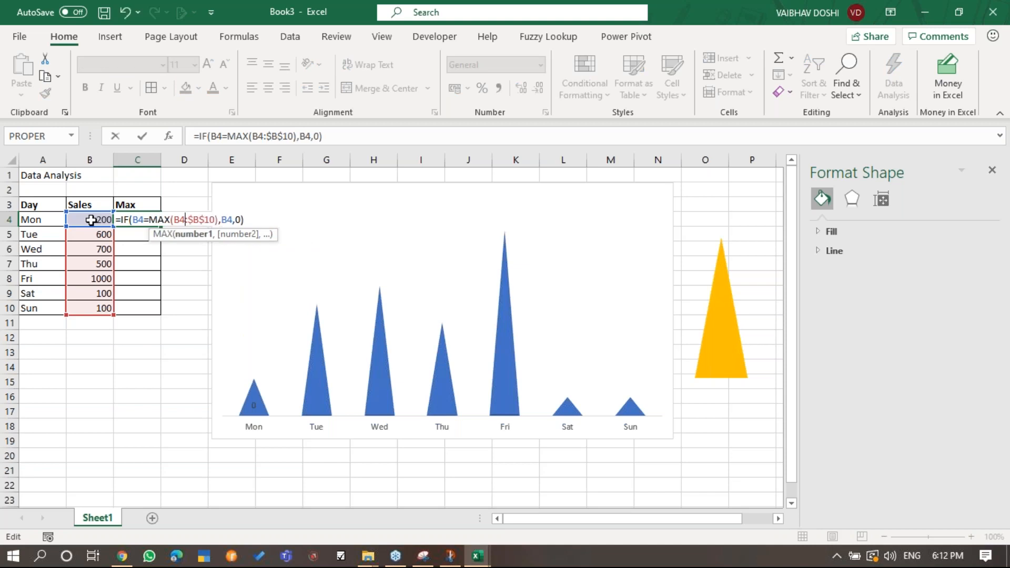
{"action": "key", "text": "F4"}
{"action": "key", "text": "Return"}
Copy the corrected C4 formula down to C10 and check the formula in Friday's row.
{"action": "key", "text": "Up"}
{"action": "key", "text": "ctrl+c"}
{"action": "key", "text": "shift+Down"}
{"action": "key", "text": "shift+Down"}
{"action": "key", "text": "shift+Down"}
{"action": "key", "text": "shift+Down"}
{"action": "key", "text": "shift+Down"}
{"action": "key", "text": "shift+Down"}
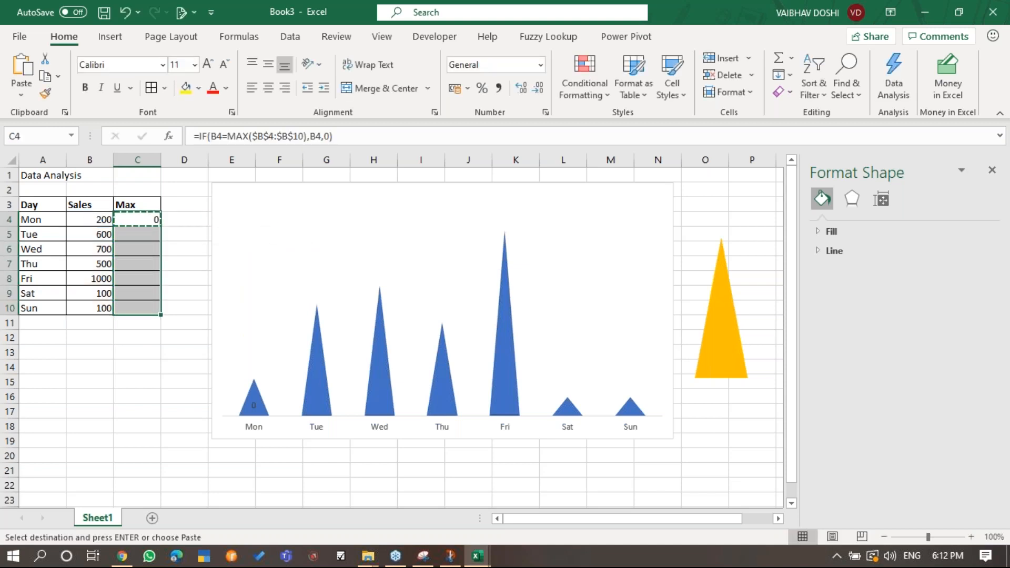
{"action": "key", "text": "Return"}
{"action": "key", "text": "Down"}
{"action": "key", "text": "Down"}
{"action": "key", "text": "Down"}
{"action": "key", "text": "Down"}
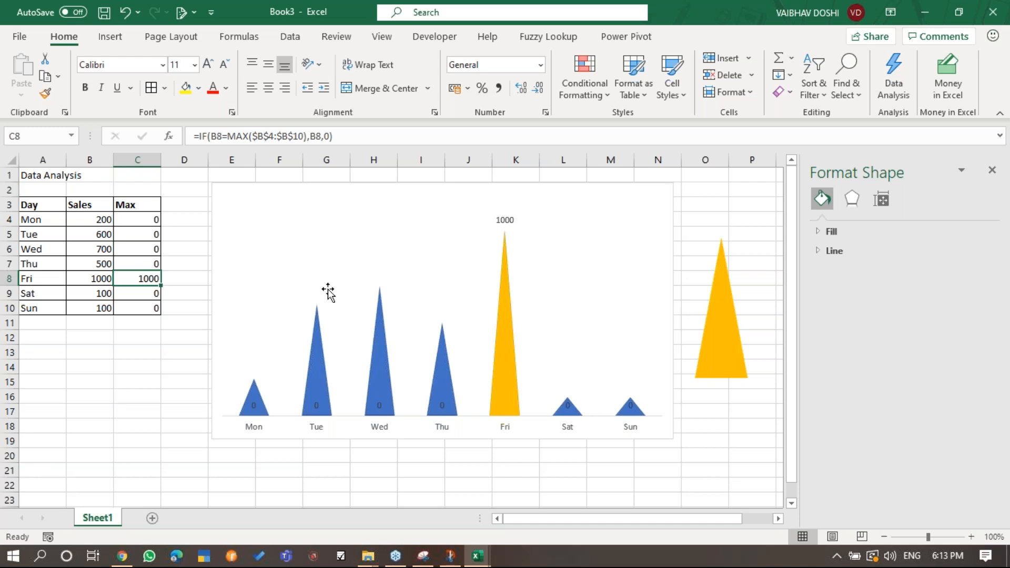
Lower the Max series' overlap to show both series side by side, and return it to 100%.
{"action": "right_click", "coordinate": [504, 353]}
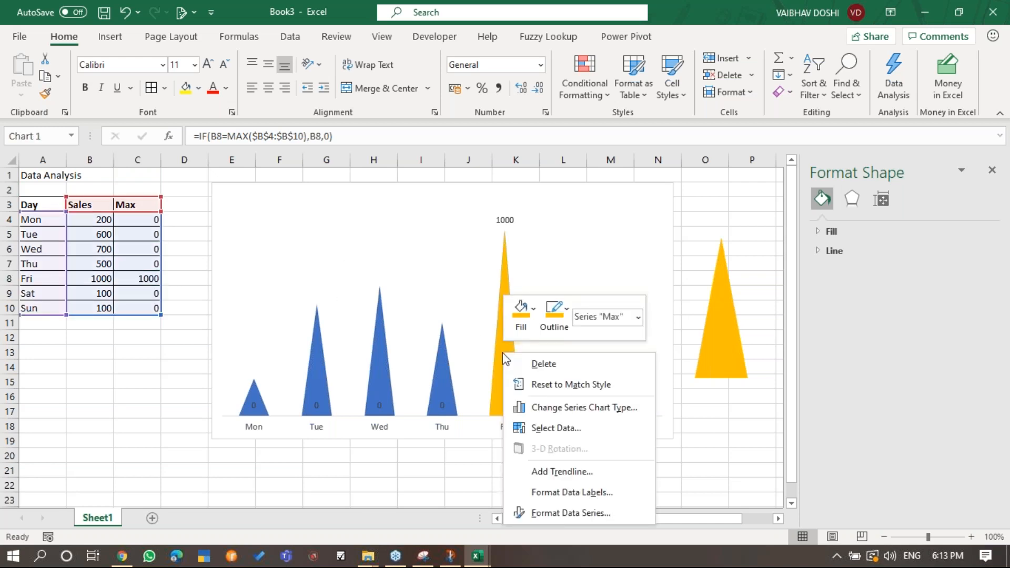
{"action": "left_click", "coordinate": [571, 513]}
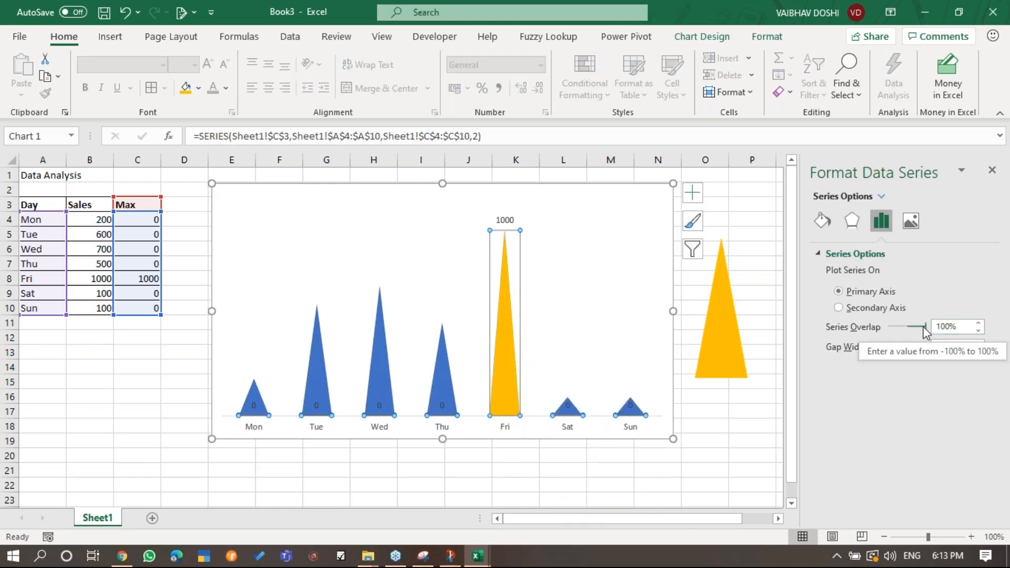
{"action": "mouse_move", "coordinate": [927, 328]}
{"action": "left_mouse_down"}
{"action": "mouse_move", "coordinate": [901, 329]}
{"action": "mouse_move", "coordinate": [915, 328]}
{"action": "left_mouse_up"}
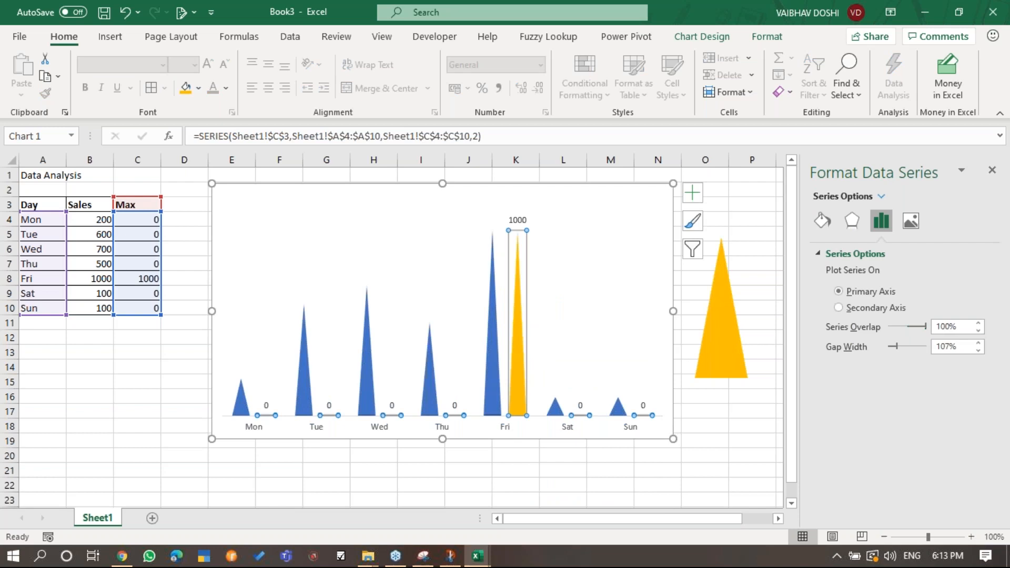
Delete the data labels of the gold Max series from the chart.
{"action": "left_click", "coordinate": [665, 461]}
{"action": "left_click", "coordinate": [505, 220]}
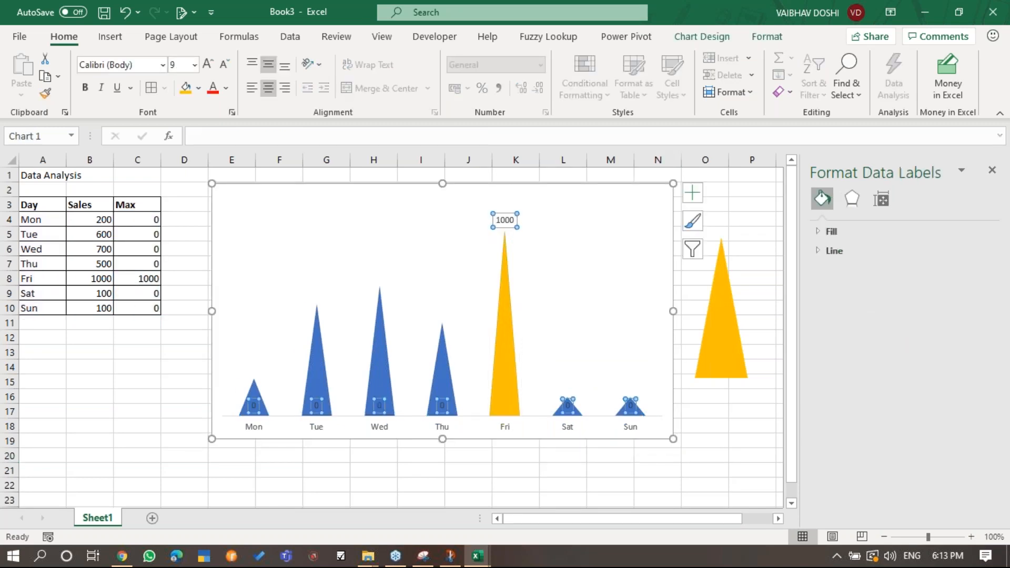
{"action": "key", "text": "Delete"}
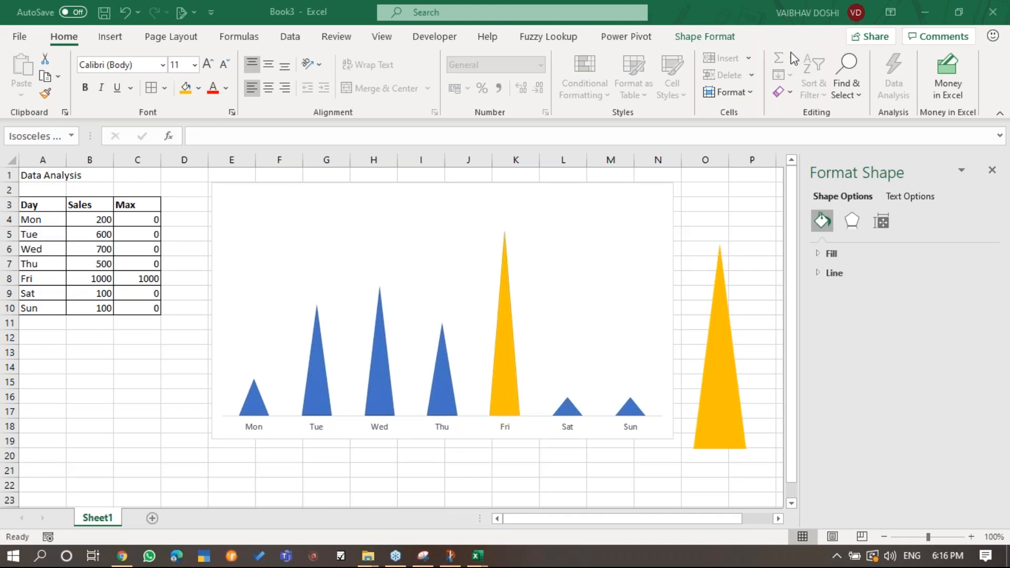
Close Book3 without saving and open the Dynamic Array1 sheet in the Section 7 workbook.
{"action": "left_click", "coordinate": [992, 12]}
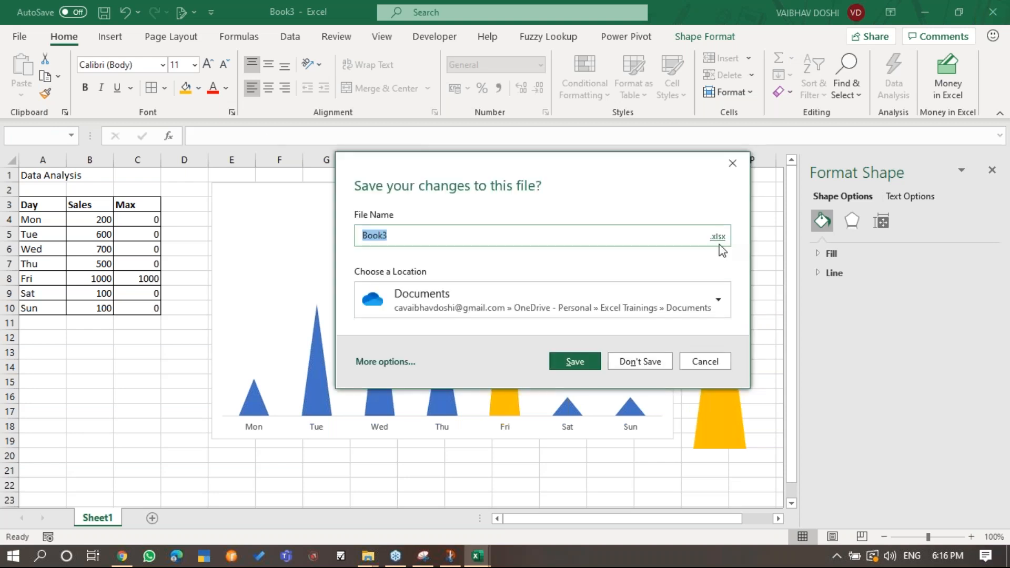
{"action": "left_click", "coordinate": [640, 360]}
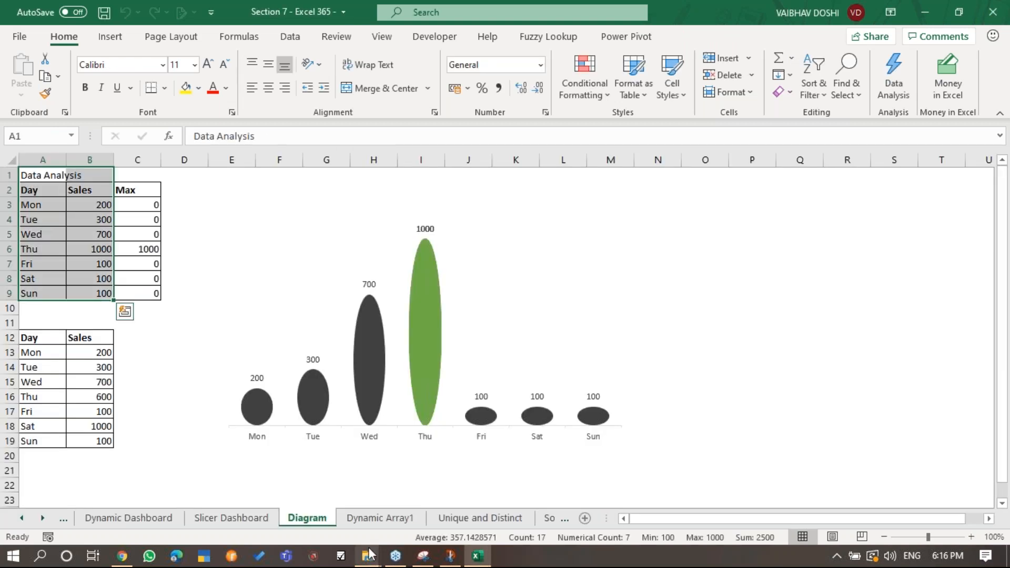
{"action": "left_click", "coordinate": [397, 521]}
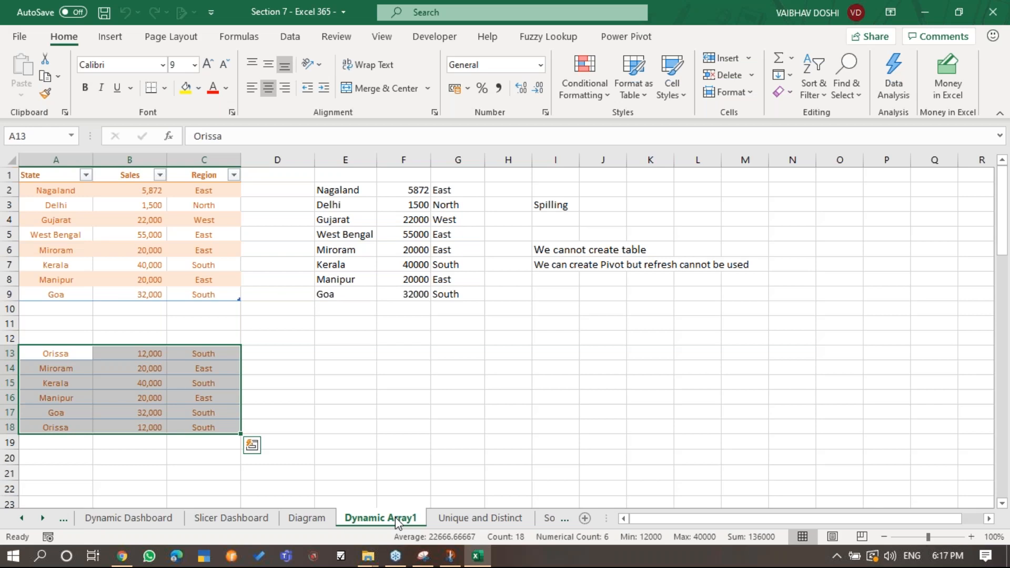
Examine the FILTER formula in E2 and the range it refers to.
{"action": "left_click", "coordinate": [356, 204]}
{"action": "left_click", "coordinate": [360, 191]}
{"action": "key", "text": "F2"}
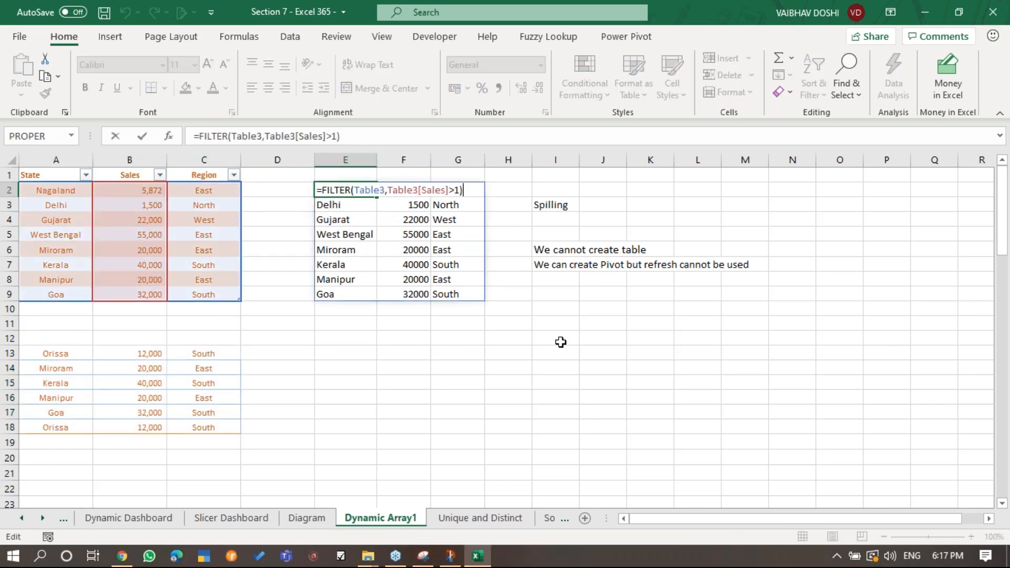
{"action": "key", "text": "Escape"}
{"action": "key", "text": "F2"}
{"action": "key", "text": "Escape"}
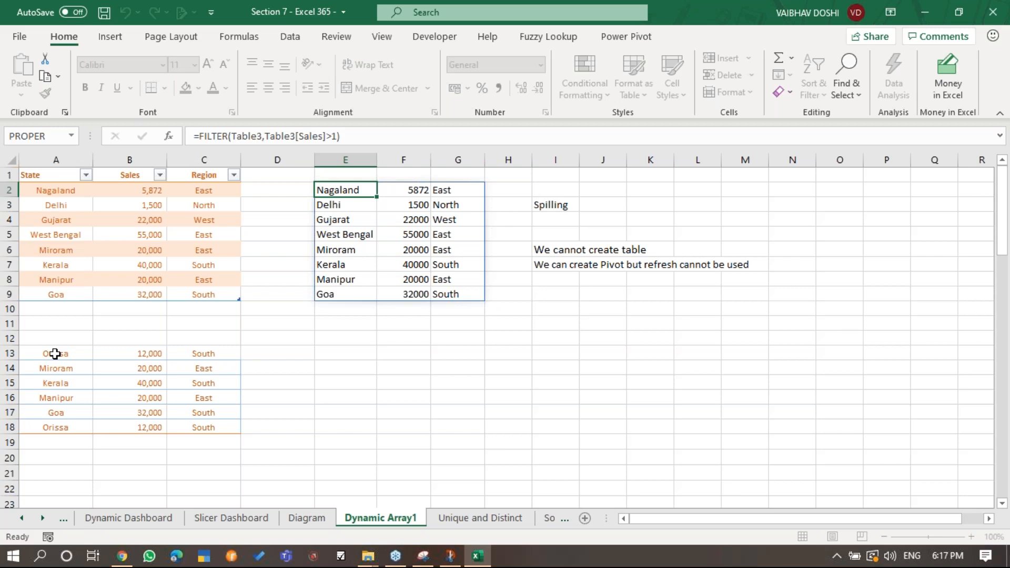
Inspect the source table's name in its design settings and select the table range A1:C9.
{"action": "left_click", "coordinate": [56, 220]}
{"action": "left_click", "coordinate": [701, 37]}
{"action": "left_click_drag", "start_coordinate": [51, 175], "coordinate": [197, 292]}
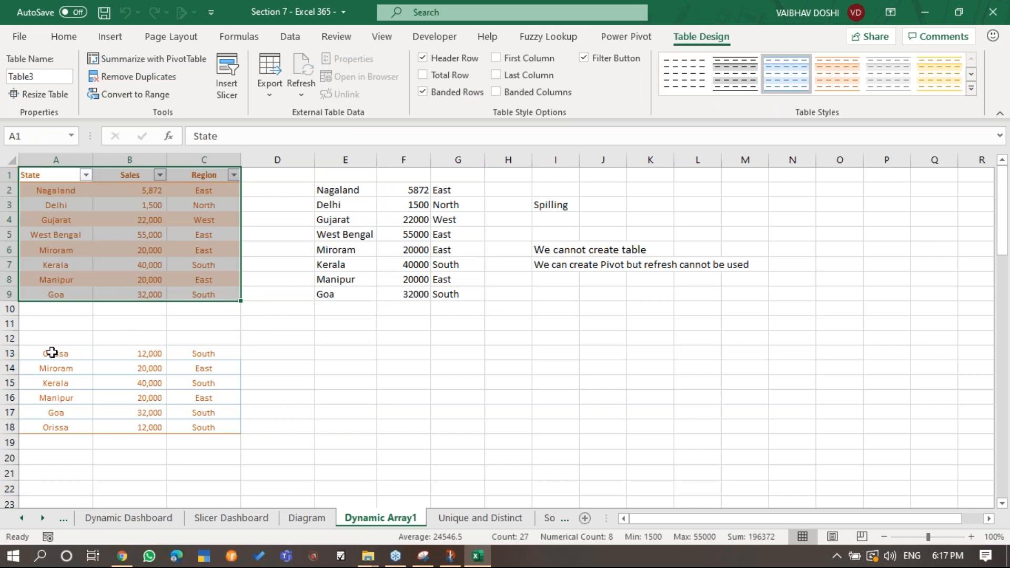
Move the six extra rows in A13:C18 up to A10:C15 so they join the source table.
{"action": "left_click_drag", "start_coordinate": [52, 352], "coordinate": [208, 421]}
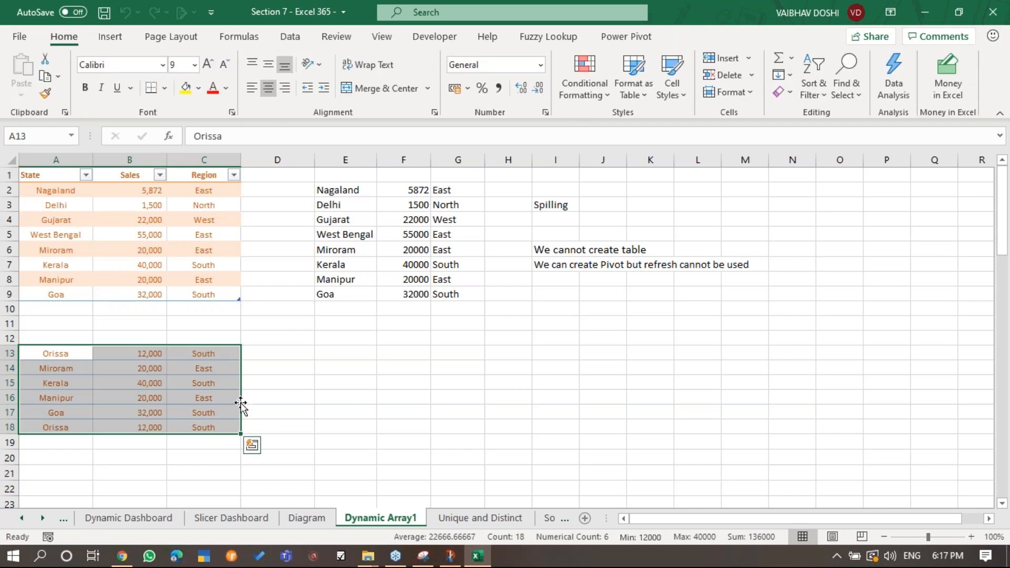
{"action": "left_click_drag", "start_coordinate": [240, 403], "coordinate": [241, 356]}
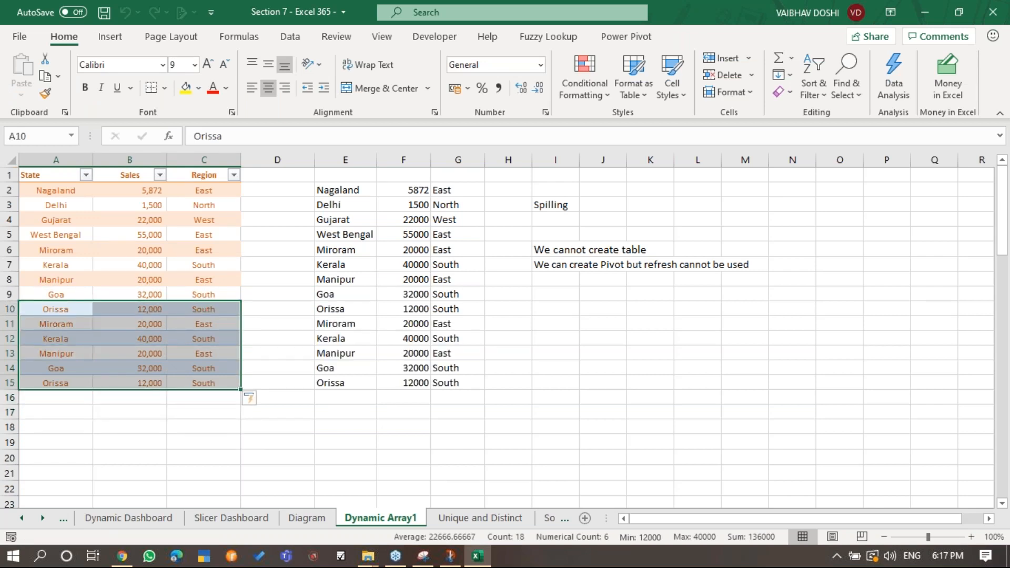
{"action": "left_click_drag", "start_coordinate": [219, 389], "coordinate": [223, 445]}
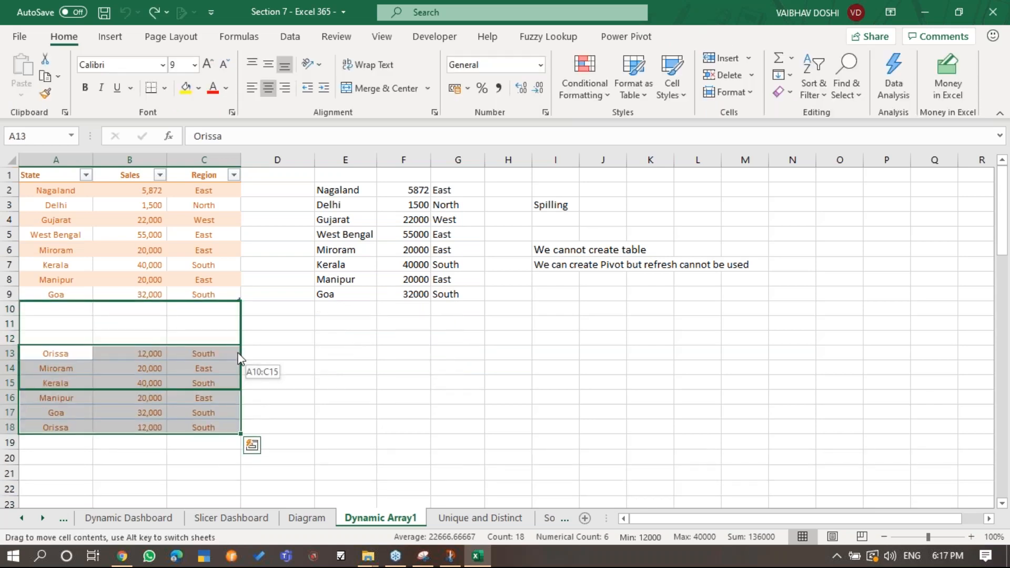
{"action": "left_click_drag", "start_coordinate": [240, 359], "coordinate": [240, 360]}
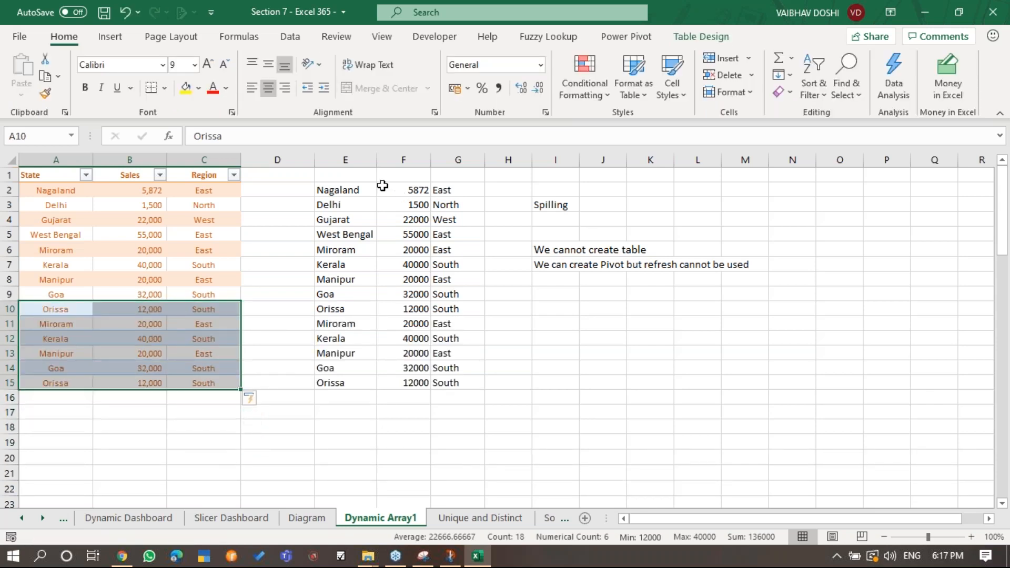
Review the FILTER formula in E2 against the extended source table.
{"action": "double_click", "coordinate": [393, 189]}
{"action": "key", "text": "Escape"}
{"action": "key", "text": "F2"}
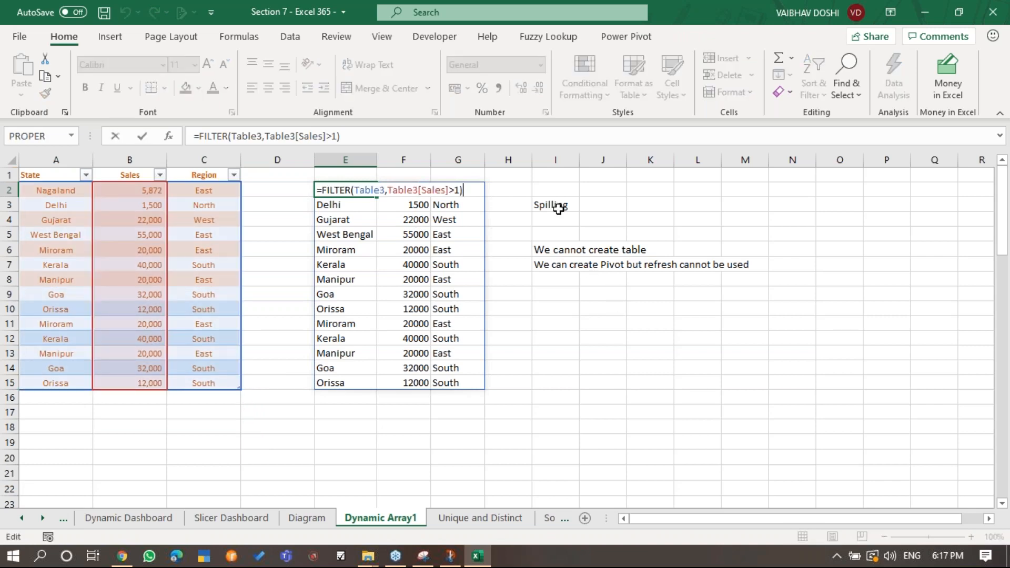
{"action": "key", "text": "Escape"}
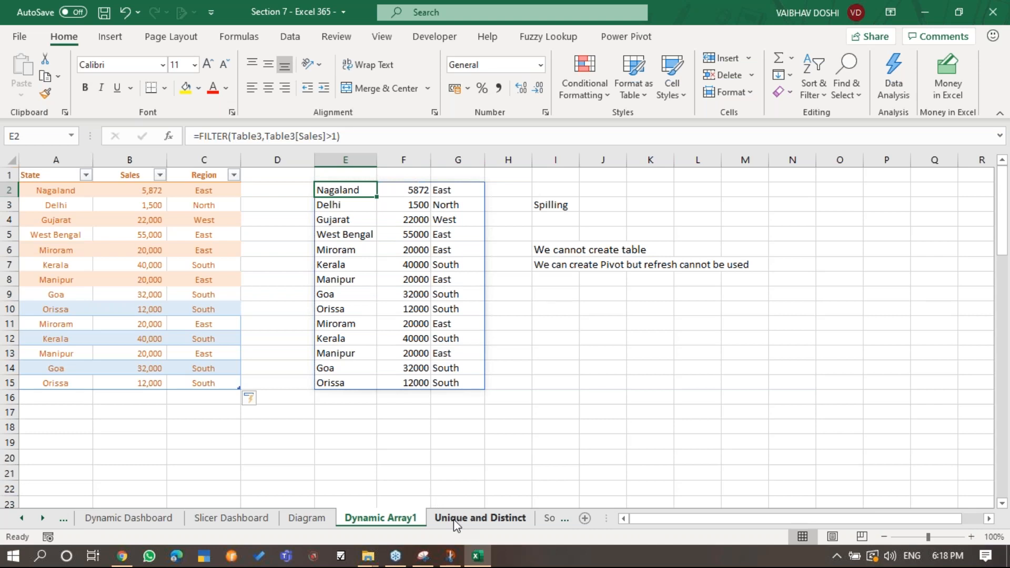
Undo the row move and move A13:C18 up to A10:C15 again, directly beneath the table.
{"action": "key", "text": "ctrl+z"}
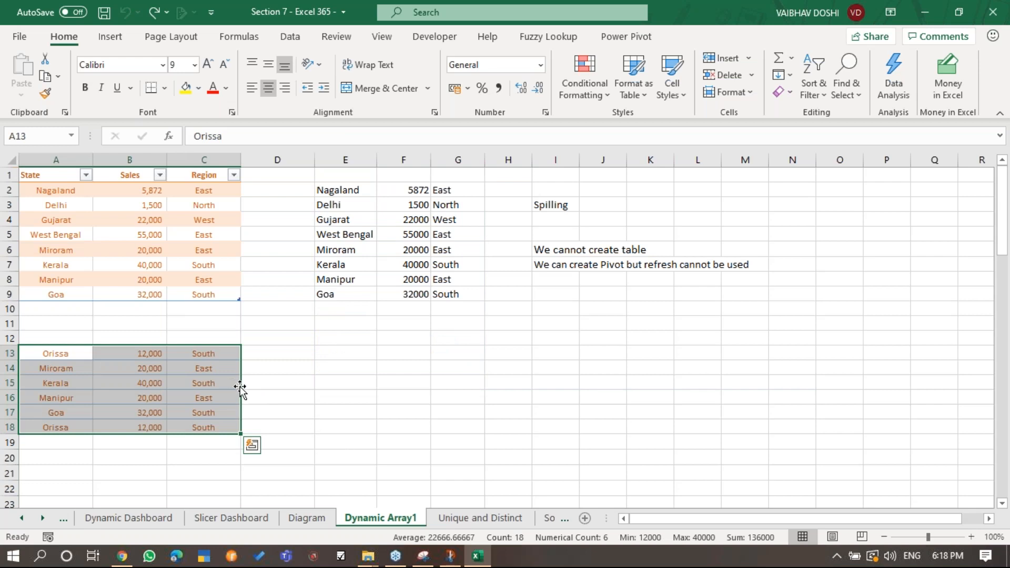
{"action": "left_click_drag", "start_coordinate": [240, 389], "coordinate": [235, 339]}
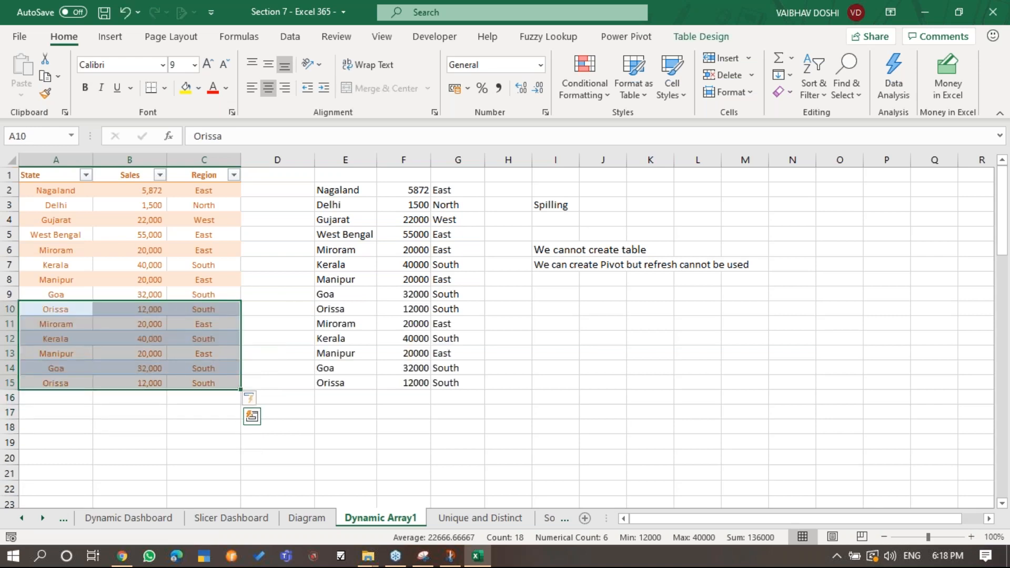
Check the spilled FILTER range and the "Spilling" note in I3.
{"action": "left_click", "coordinate": [357, 193]}
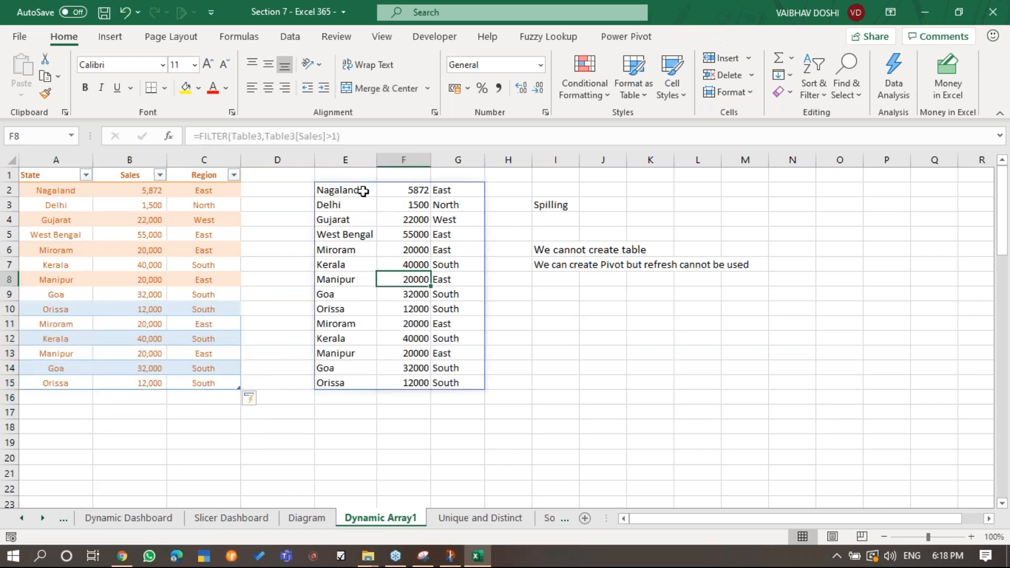
{"action": "left_click", "coordinate": [560, 191]}
{"action": "left_click", "coordinate": [557, 207]}
{"action": "left_click", "coordinate": [557, 219]}
{"action": "left_click", "coordinate": [559, 200]}
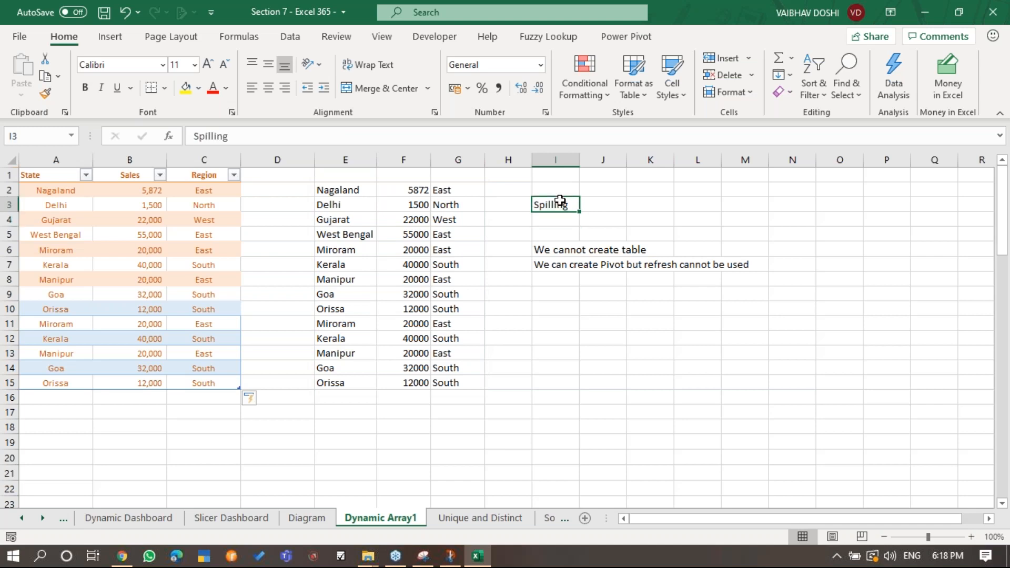
Inspect the FILTER formula in E2 and the cells it spills into, leaving the formula as it is.
{"action": "left_click", "coordinate": [333, 232]}
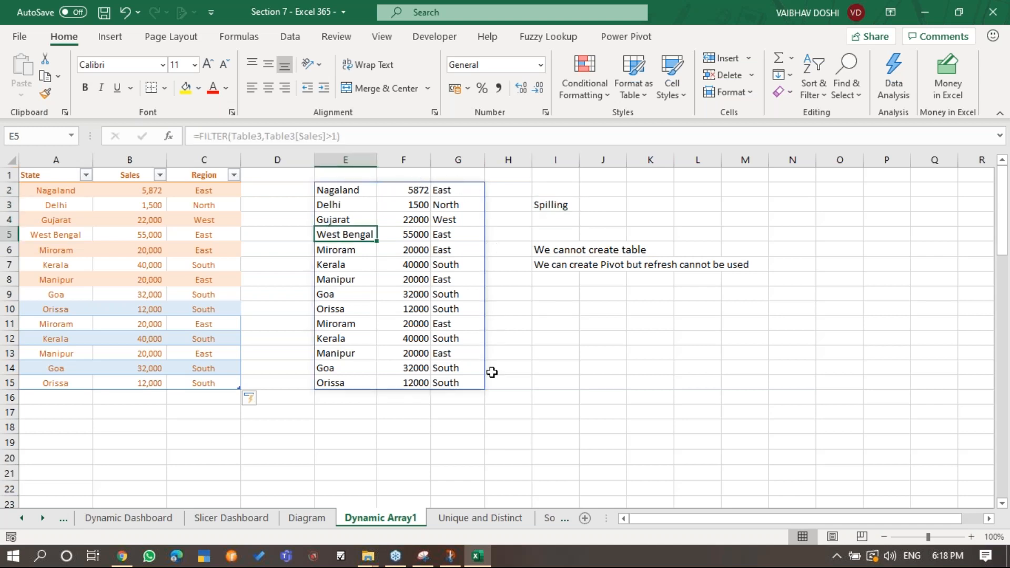
{"action": "left_click", "coordinate": [341, 189]}
{"action": "double_click", "coordinate": [341, 189]}
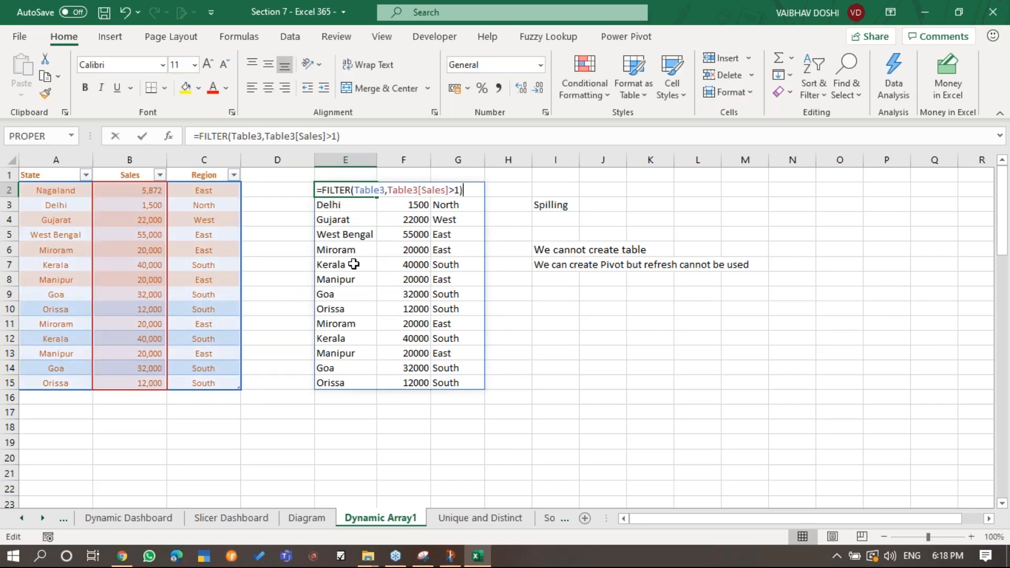
{"action": "key", "text": "Escape"}
{"action": "left_click_drag", "start_coordinate": [342, 219], "coordinate": [344, 234]}
{"action": "left_click_drag", "start_coordinate": [362, 290], "coordinate": [453, 382]}
{"action": "left_click", "coordinate": [383, 282]}
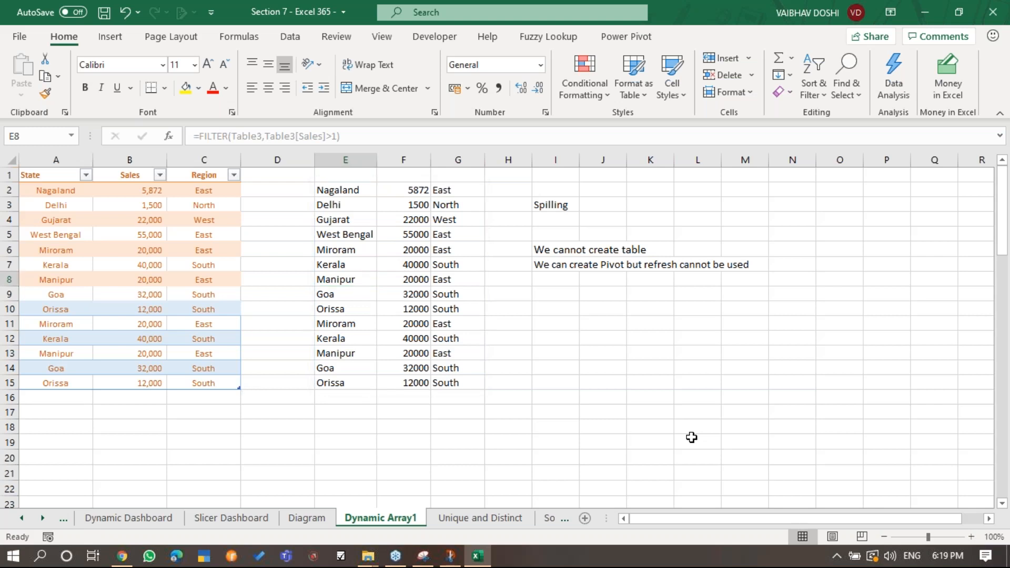
Look through the sheets following Dynamic Array1 and stop on the Unique and Distinct sheet.
{"action": "key", "text": "ctrl+Page_Down"}
{"action": "key", "text": "ctrl+Page_Down"}
{"action": "key", "text": "ctrl+Page_Down"}
{"action": "key", "text": "ctrl+Page_Up"}
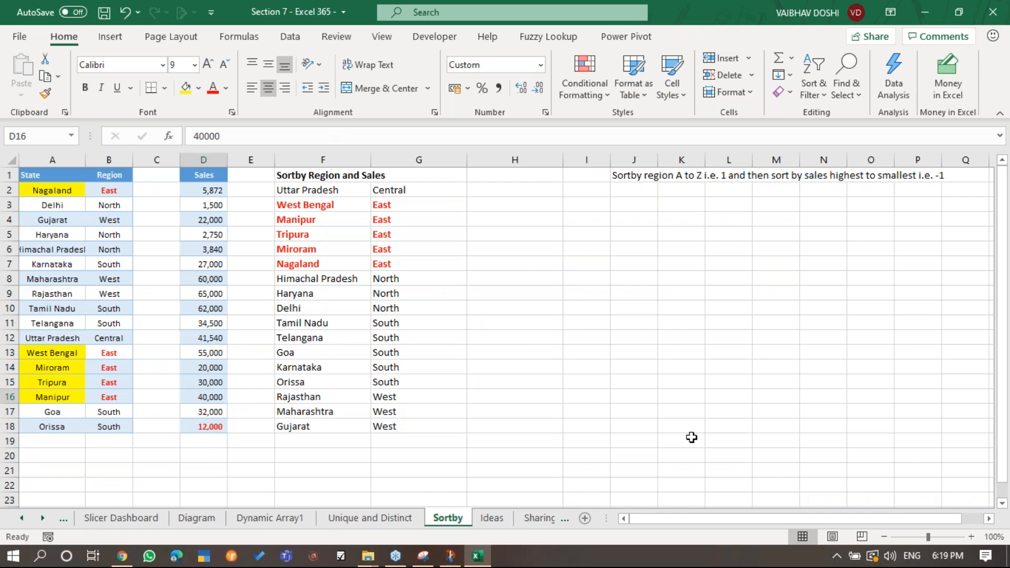
{"action": "key", "text": "ctrl+Page_Down"}
{"action": "key", "text": "ctrl+Page_Down"}
{"action": "key", "text": "ctrl+Page_Up"}
{"action": "key", "text": "ctrl+Page_Up"}
{"action": "key", "text": "ctrl+Page_Up"}
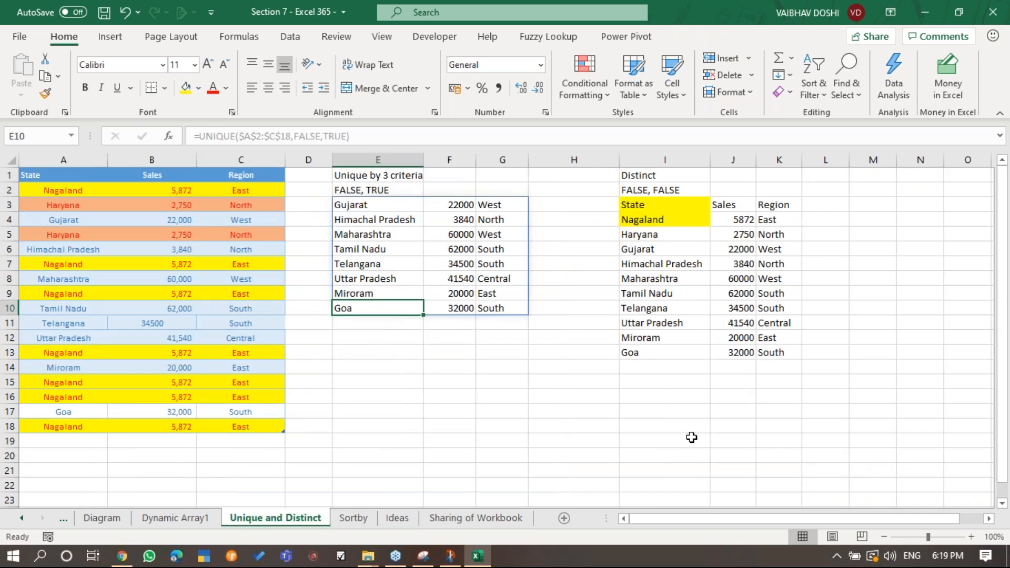
{"action": "key", "text": "ctrl+Page_Up"}
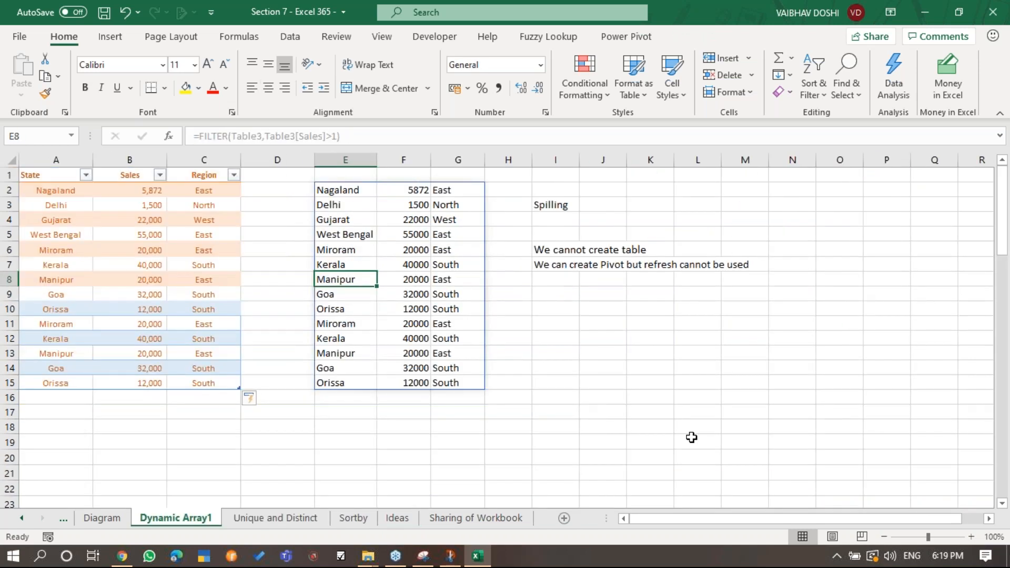
{"action": "key", "text": "ctrl+Page_Down"}
{"action": "key", "text": "ctrl+Page_Up"}
{"action": "key", "text": "ctrl+Page_Down"}
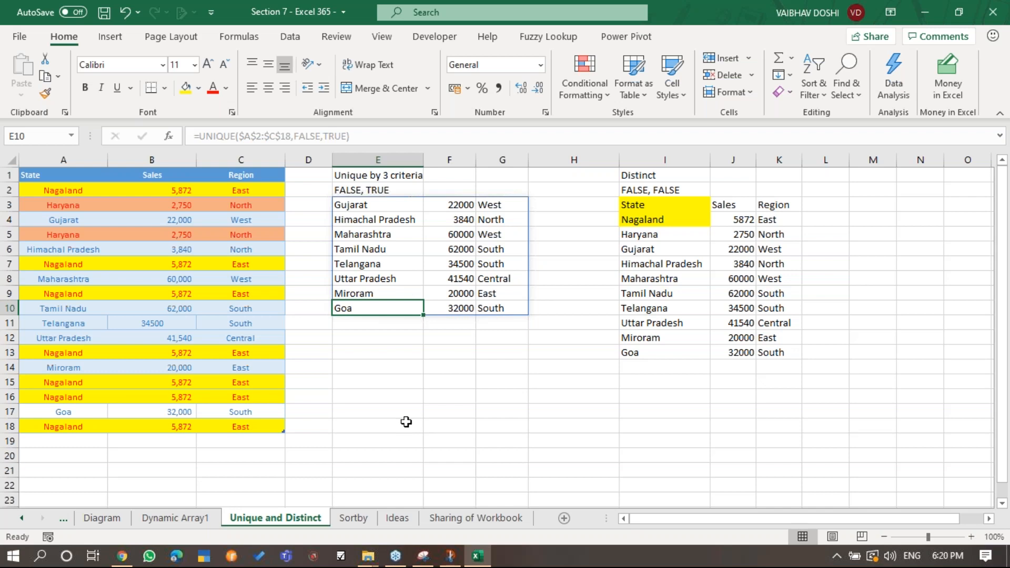
Review the arguments of the UNIQUE formula in E3 without altering them.
{"action": "left_click", "coordinate": [387, 206]}
{"action": "key", "text": "F2"}
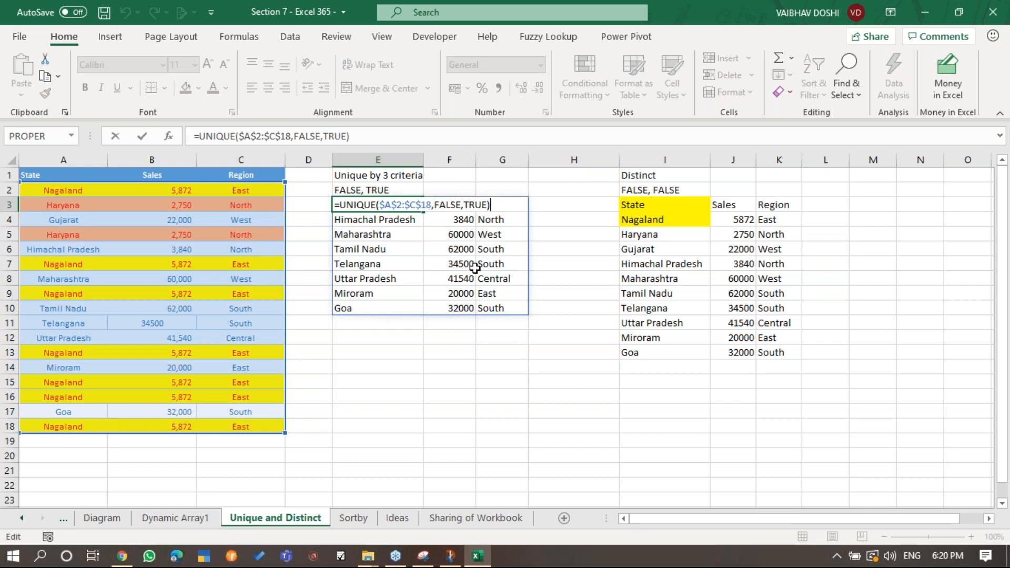
{"action": "key", "text": "Return"}
Examine the repeated Nagaland rows in the source table, comparing their state, sales and region.
{"action": "key", "text": "Down"}
{"action": "key", "text": "Down"}
{"action": "key", "text": "Down"}
{"action": "key", "text": "Down"}
{"action": "key", "text": "Down"}
{"action": "key", "text": "Left"}
{"action": "key", "text": "Left"}
{"action": "key", "text": "Left"}
{"action": "key", "text": "ctrl+Up"}
{"action": "key", "text": "Left"}
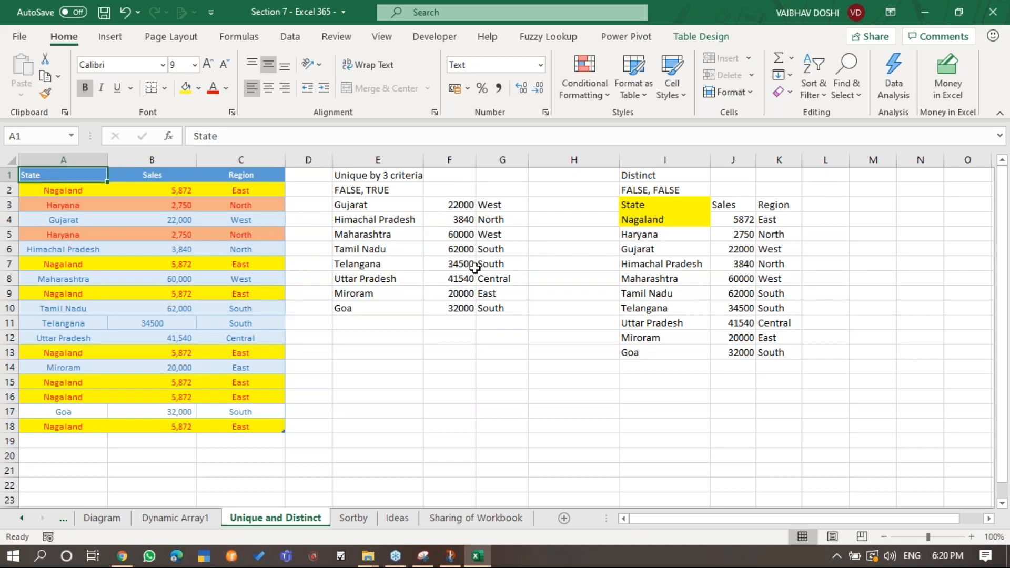
{"action": "key", "text": "Down"}
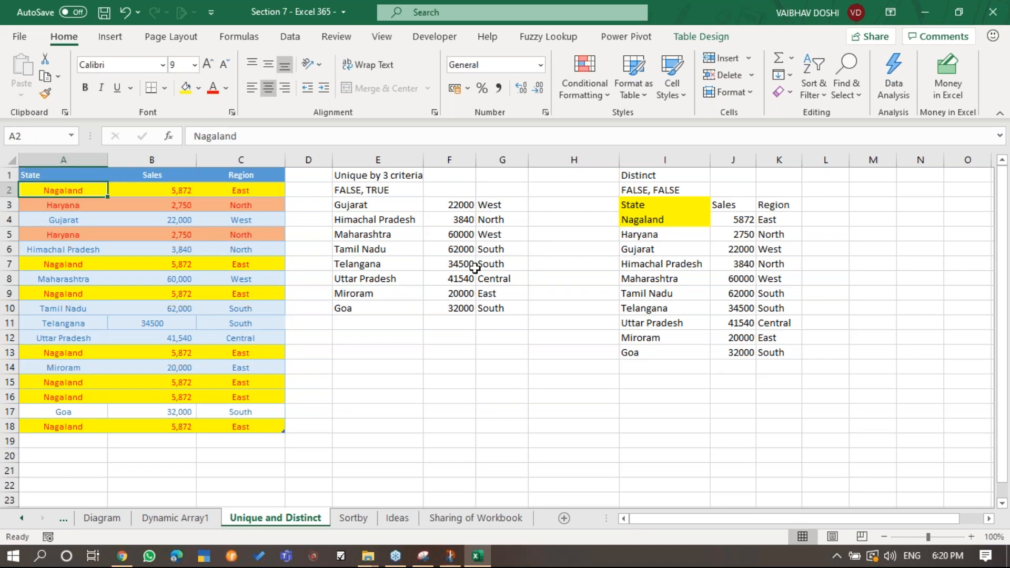
{"action": "left_click", "coordinate": [53, 261]}
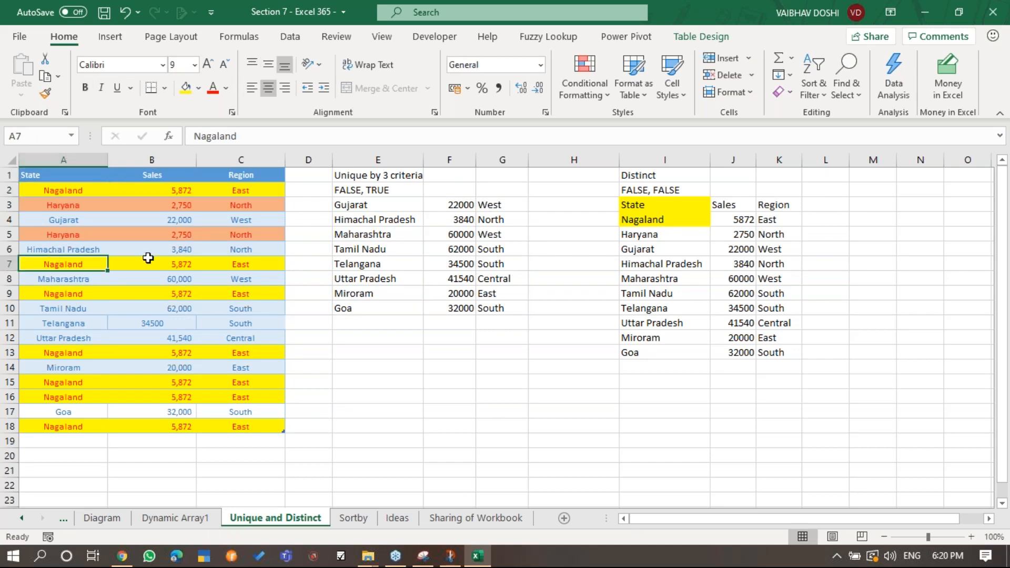
{"action": "left_click_drag", "start_coordinate": [148, 258], "coordinate": [214, 257]}
{"action": "left_click_drag", "start_coordinate": [58, 293], "coordinate": [247, 287]}
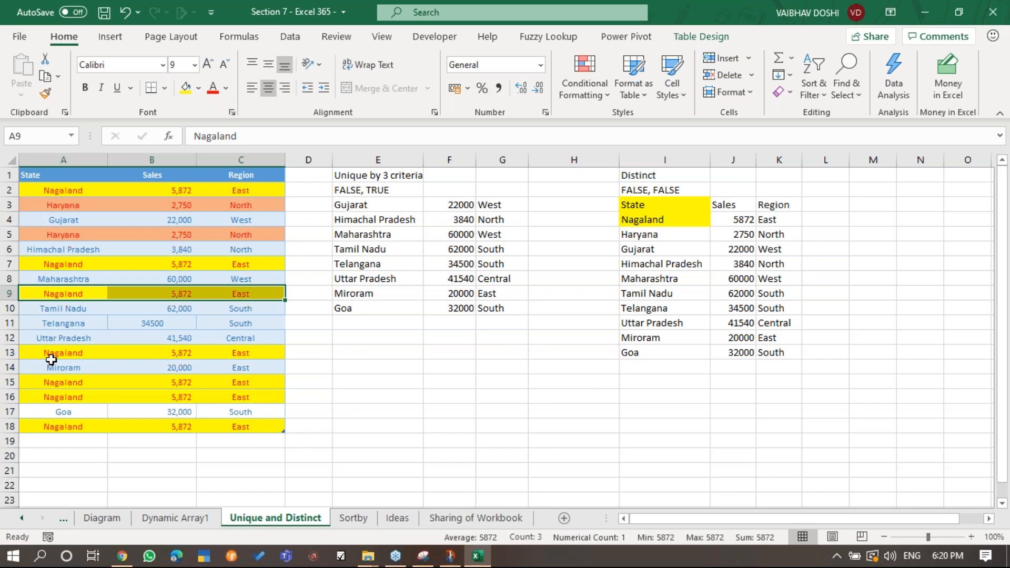
{"action": "left_click", "coordinate": [51, 359]}
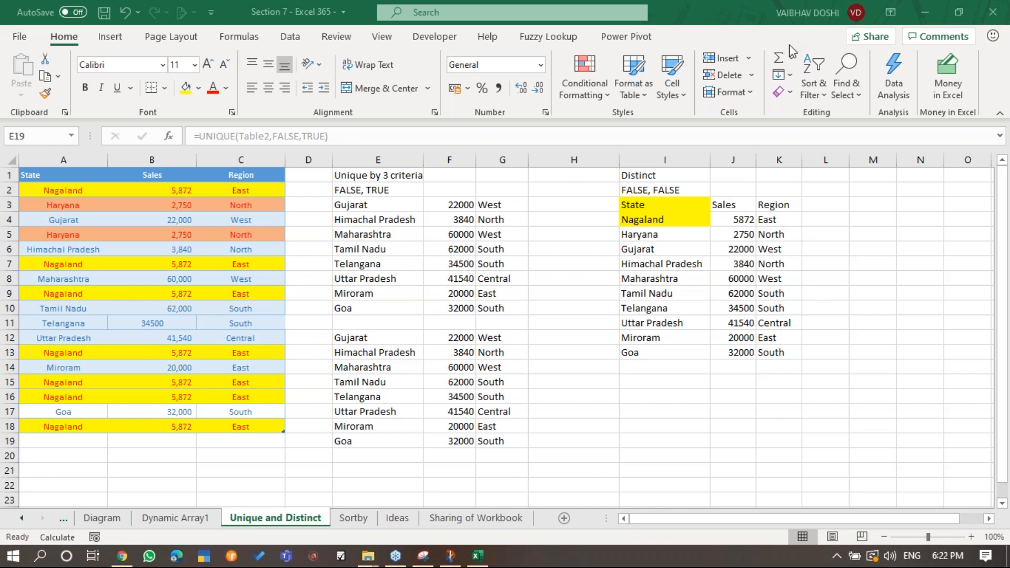
Clear E12 and re-enter the unique-rows formula there as =UNIQUE(Table2,FALSE,TRUE).
{"action": "left_click", "coordinate": [392, 338]}
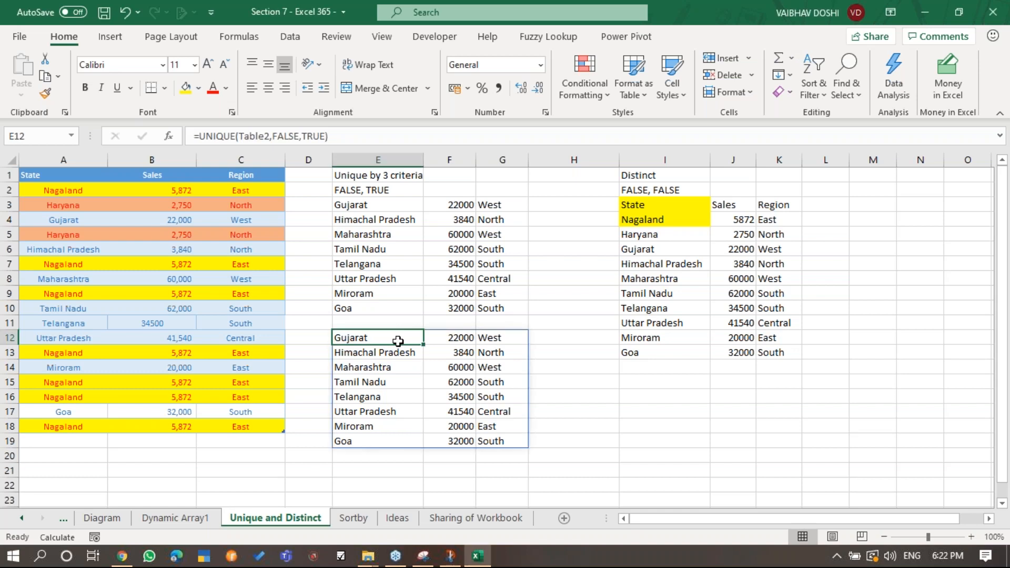
{"action": "key", "text": "Delete"}
{"action": "key", "text": "F2"}
{"action": "type", "text": "=uni"}
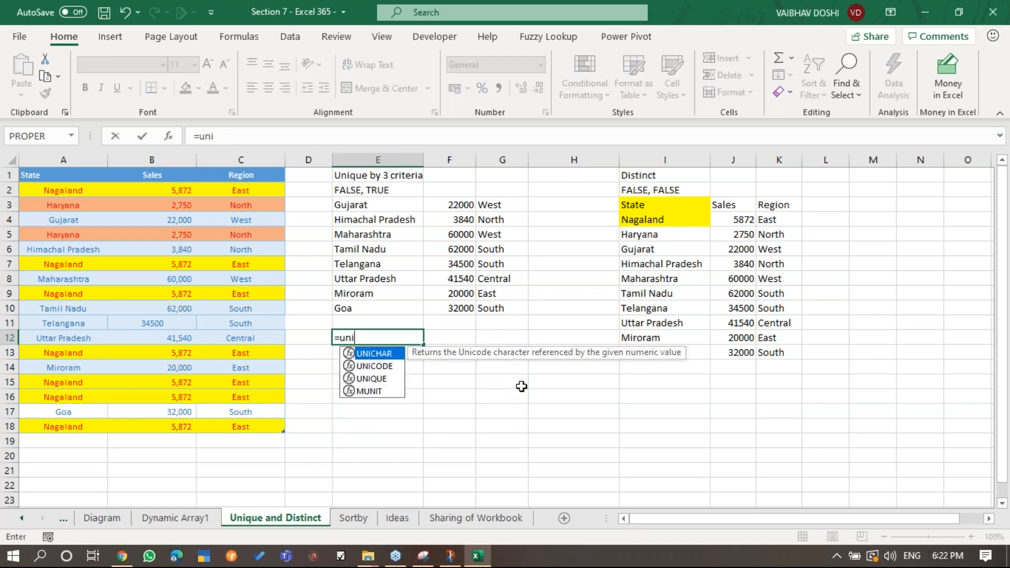
{"action": "type", "text": "q"}
{"action": "key", "text": "Tab"}
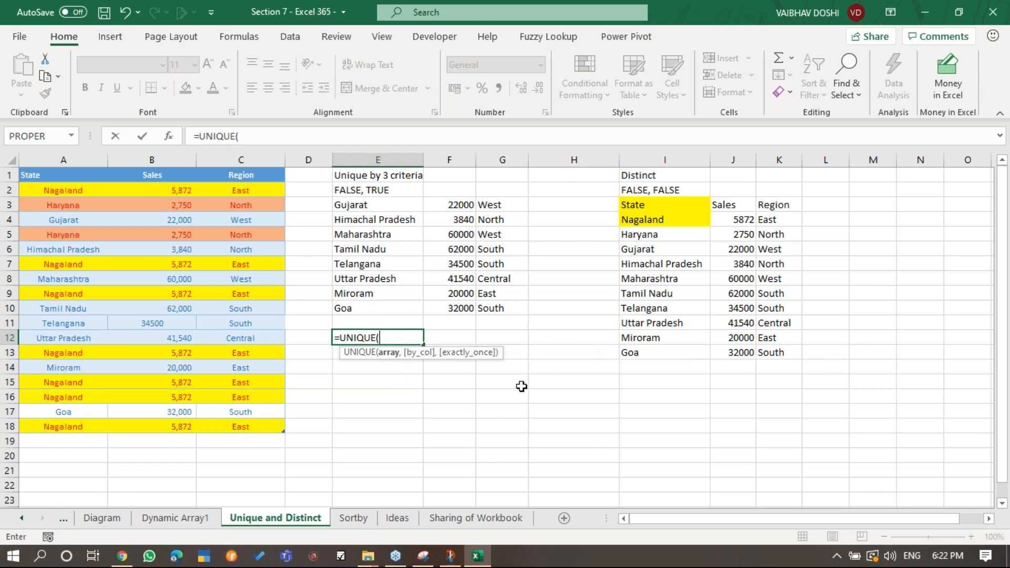
{"action": "left_click", "coordinate": [20, 169]}
{"action": "type", "text": ","}
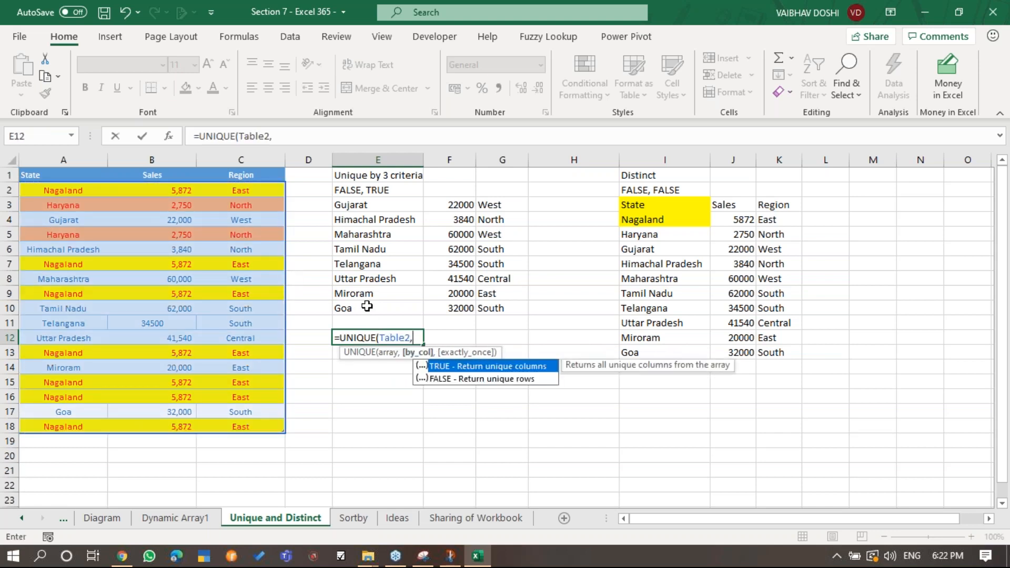
{"action": "key", "text": "Down"}
{"action": "key", "text": "Tab"}
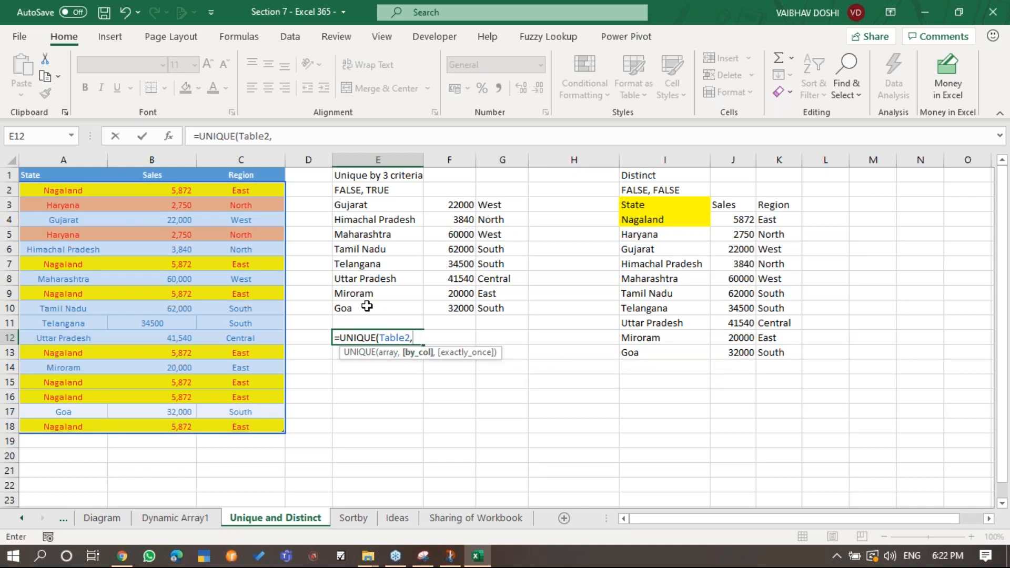
{"action": "type", "text": ","}
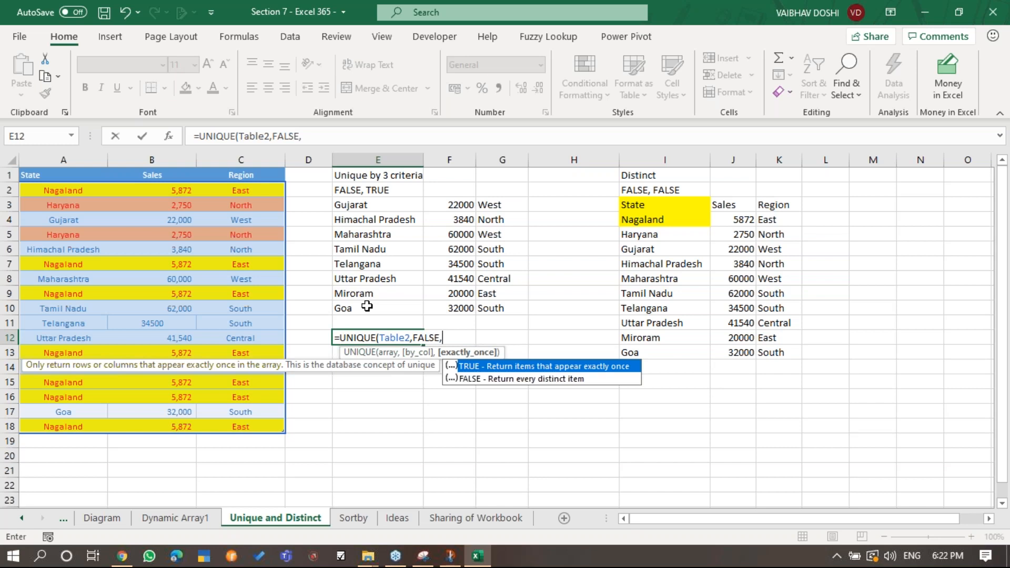
{"action": "type", "text": "TRUE)"}
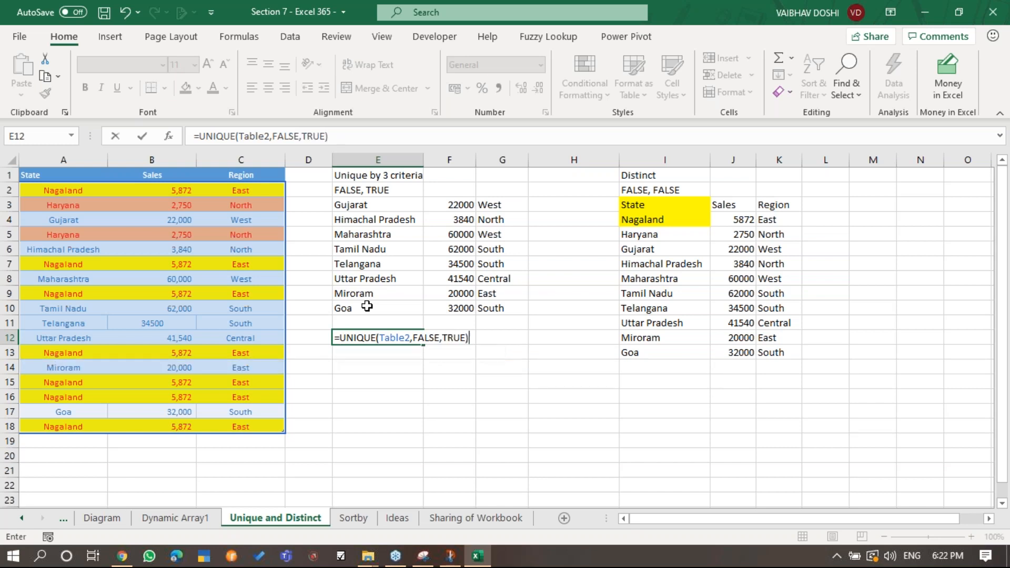
{"action": "key", "text": "Return"}
Review the re-entered UNIQUE formula in E12 without editing it.
{"action": "key", "text": "Up"}
{"action": "key", "text": "F2"}
{"action": "key", "text": "Escape"}
{"action": "key", "text": "F2"}
{"action": "key", "text": "Escape"}
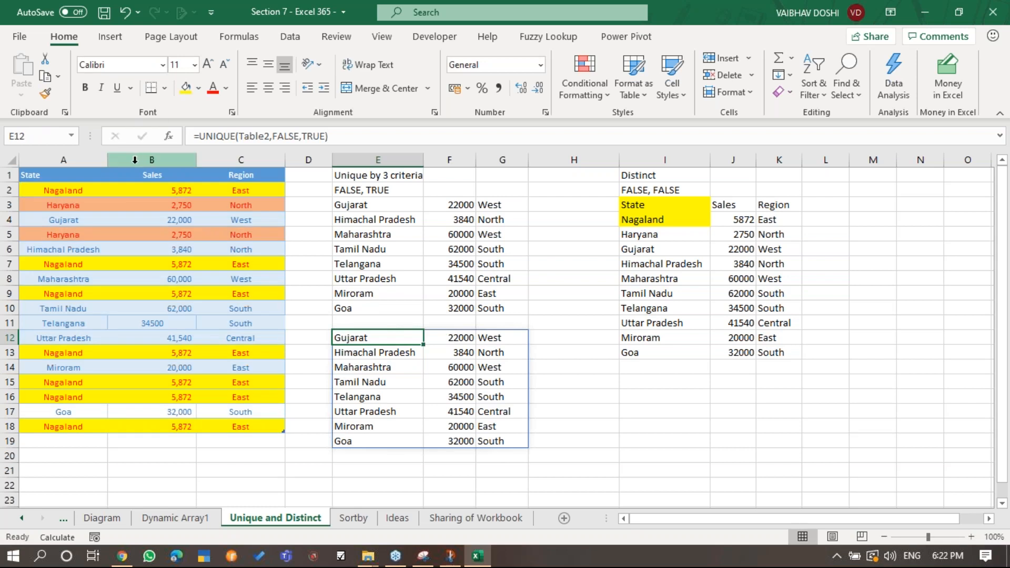
Compare the duplicated source rows with the state, sales and region values spilled in E12:G19.
{"action": "left_click", "coordinate": [102, 191]}
{"action": "left_click", "coordinate": [100, 204]}
{"action": "left_click", "coordinate": [373, 338]}
{"action": "left_click_drag", "start_coordinate": [373, 337], "coordinate": [363, 443]}
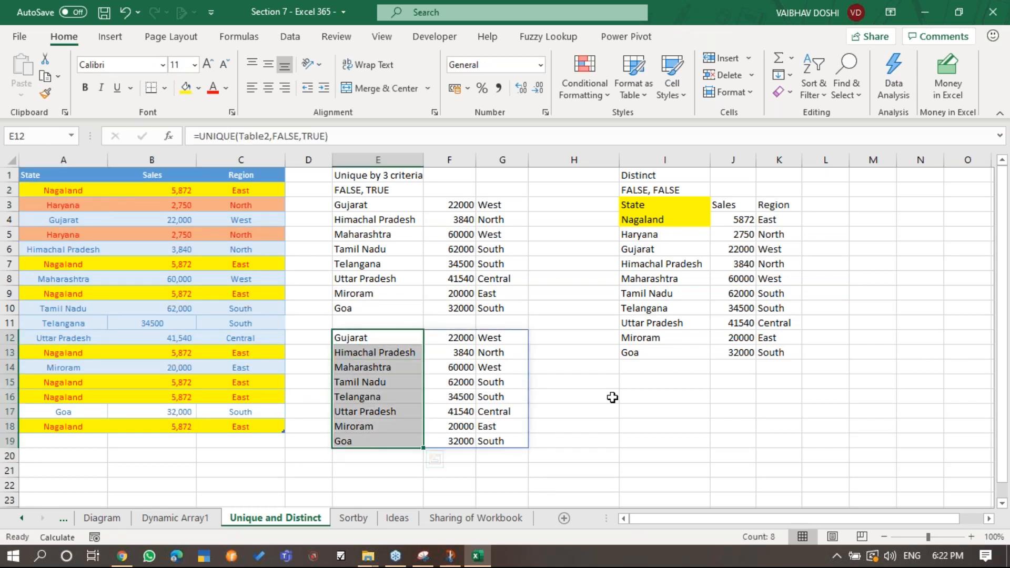
{"action": "left_click", "coordinate": [612, 397]}
{"action": "left_click_drag", "start_coordinate": [468, 337], "coordinate": [503, 338]}
{"action": "left_click_drag", "start_coordinate": [521, 431], "coordinate": [519, 440]}
{"action": "left_click", "coordinate": [489, 374]}
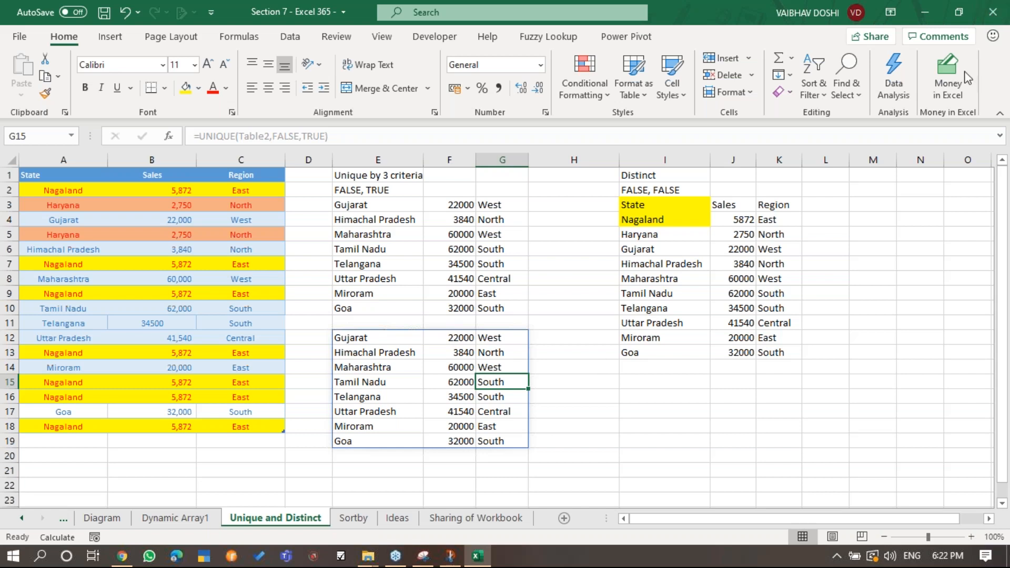
{"action": "left_click", "coordinate": [1002, 58]}
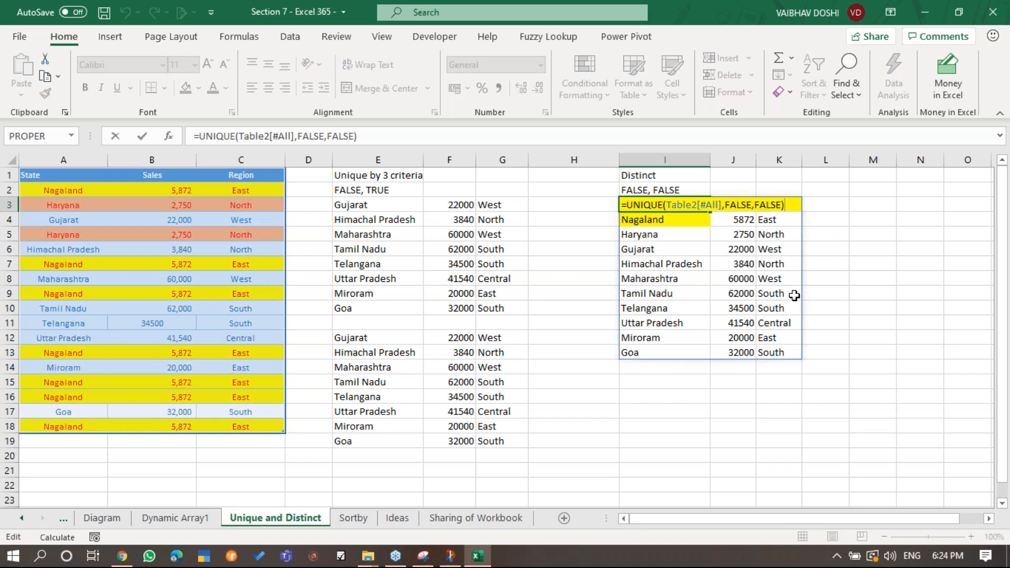
Clear the existing distinct list in I3:K13 and move to I4.
{"action": "key", "text": "ctrl+Return"}
{"action": "key", "text": "shift+Right"}
{"action": "key", "text": "ctrl+shift+Down"}
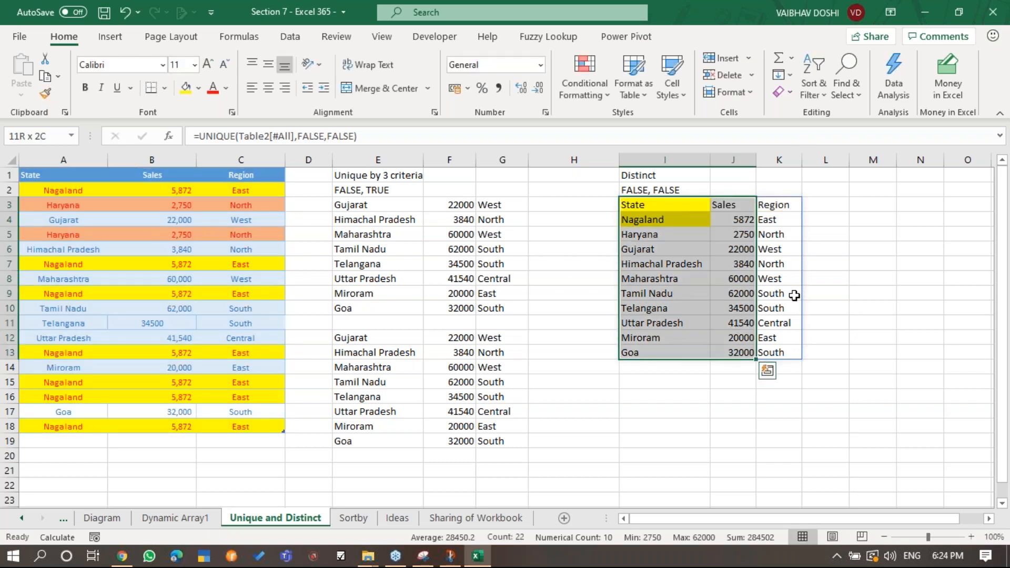
{"action": "key", "text": "shift+Right"}
{"action": "key", "text": "Delete"}
{"action": "key", "text": "Down"}
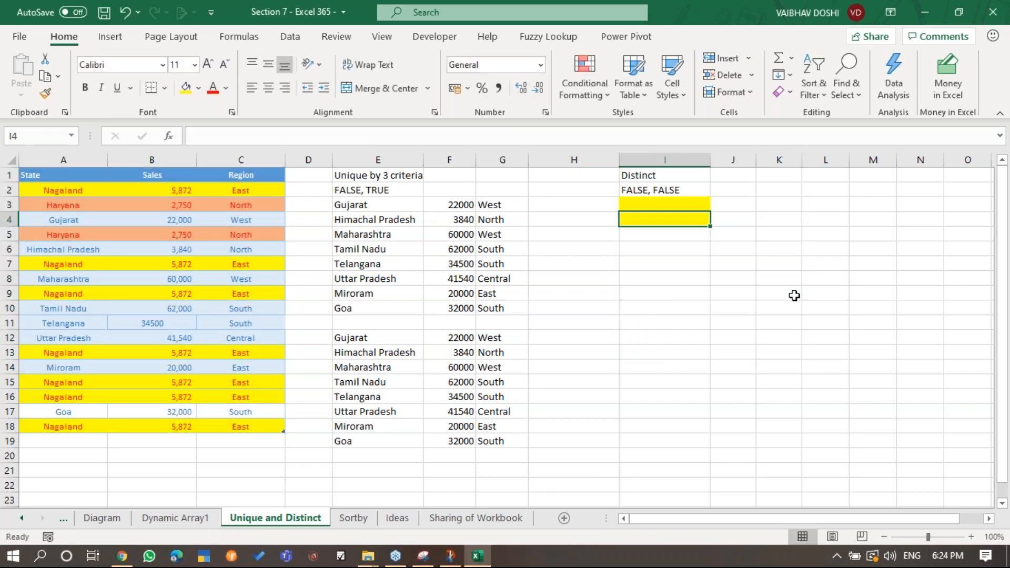
Enter the distinct-rows formula =UNIQUE(Table2,FALSE,FALSE) in I4.
{"action": "type", "text": "=uni"}
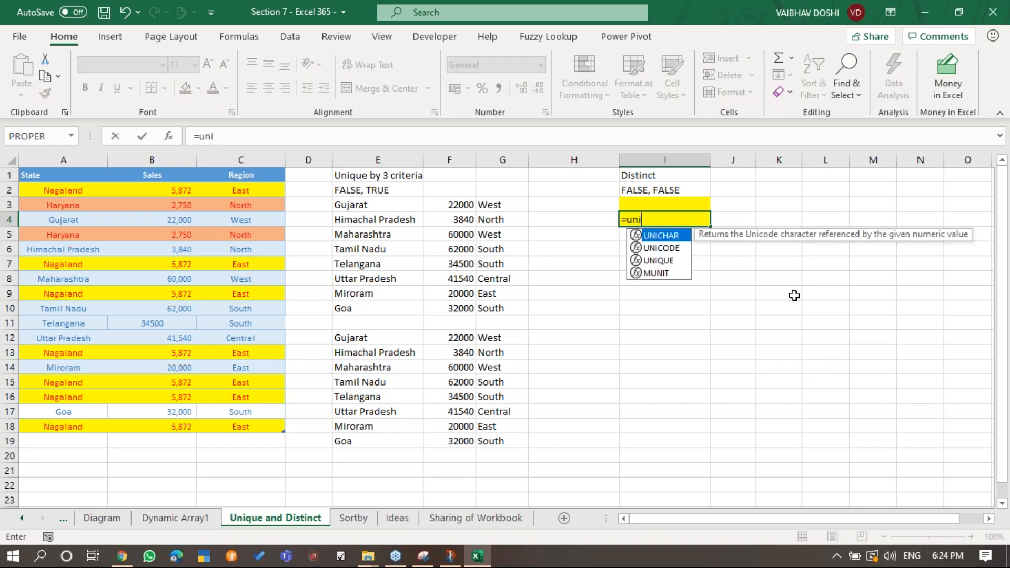
{"action": "key", "text": "Down"}
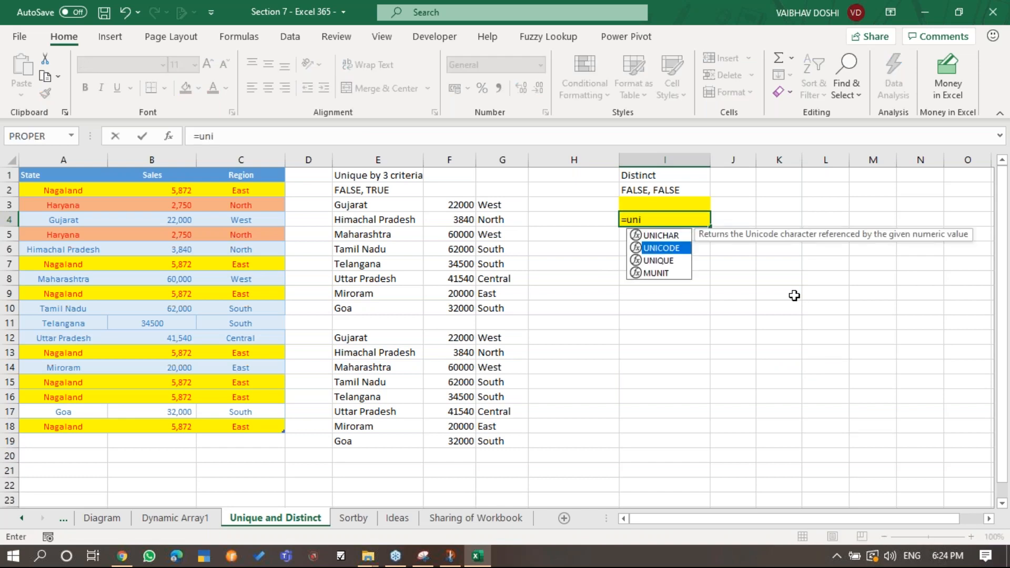
{"action": "key", "text": "Down"}
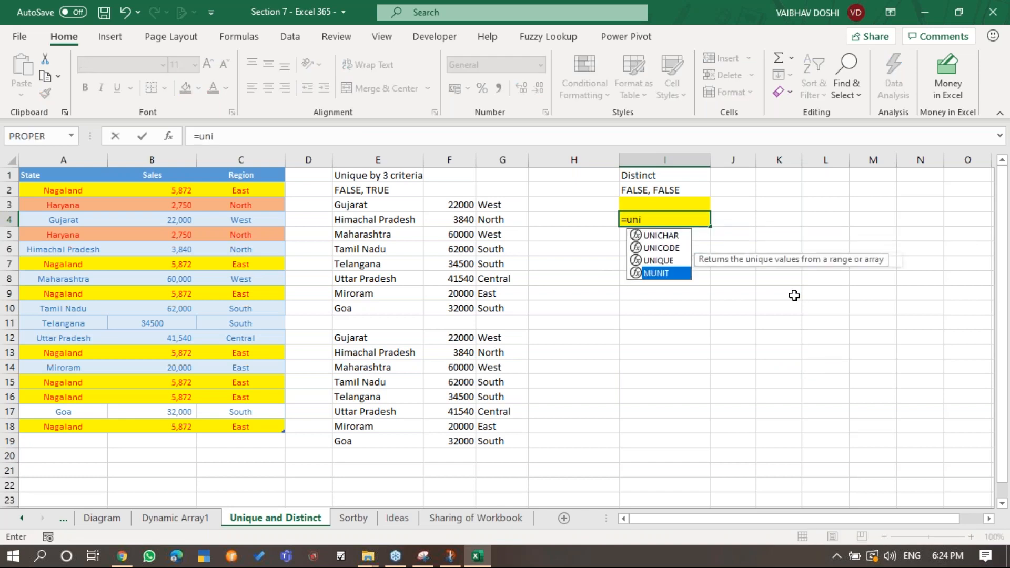
{"action": "key", "text": "Tab"}
{"action": "left_click_drag", "start_coordinate": [63, 190], "coordinate": [241, 427]}
{"action": "type", "text": ","}
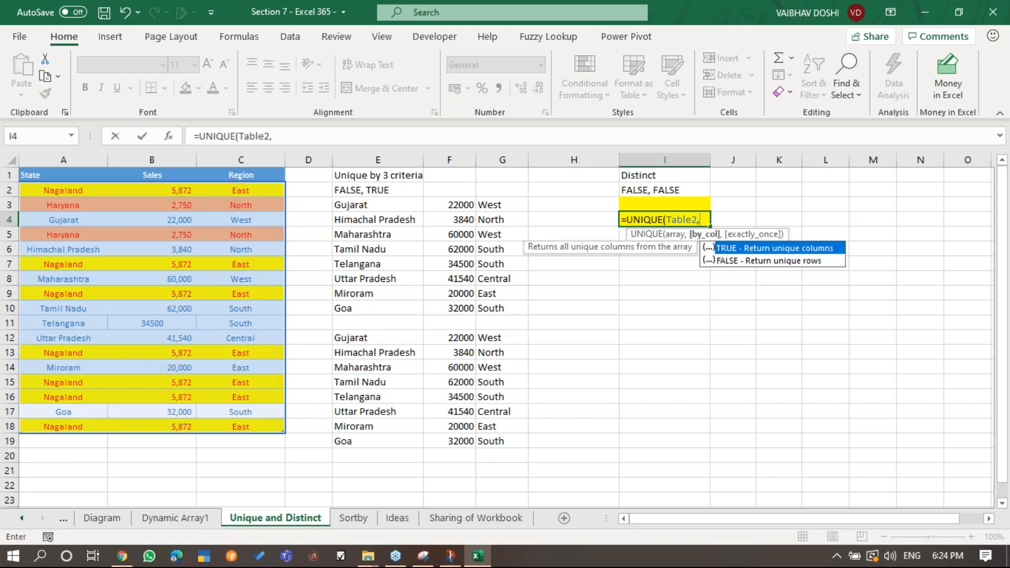
{"action": "key", "text": "Down"}
{"action": "key", "text": "Tab"}
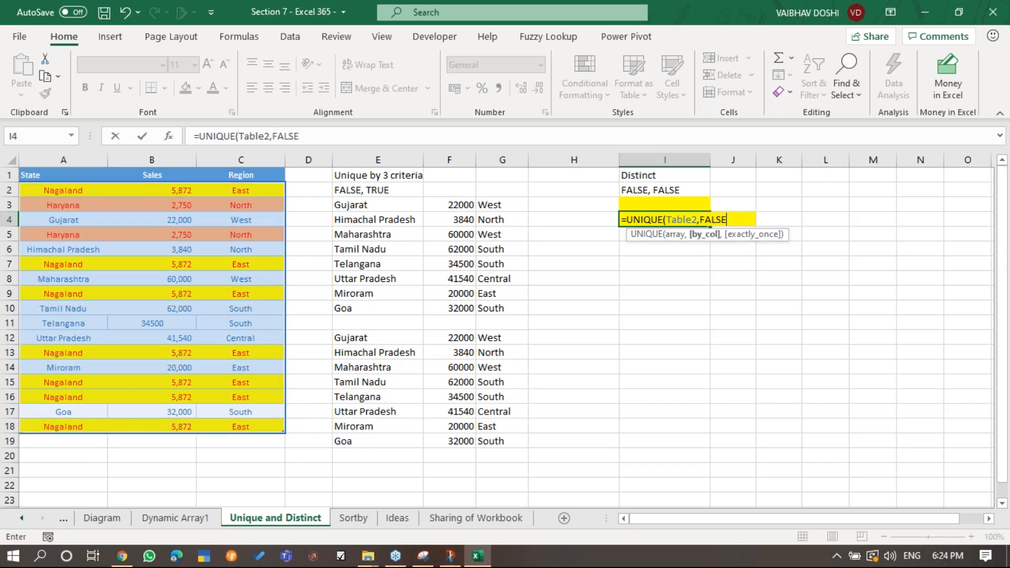
{"action": "type", "text": ","}
{"action": "key", "text": "Down"}
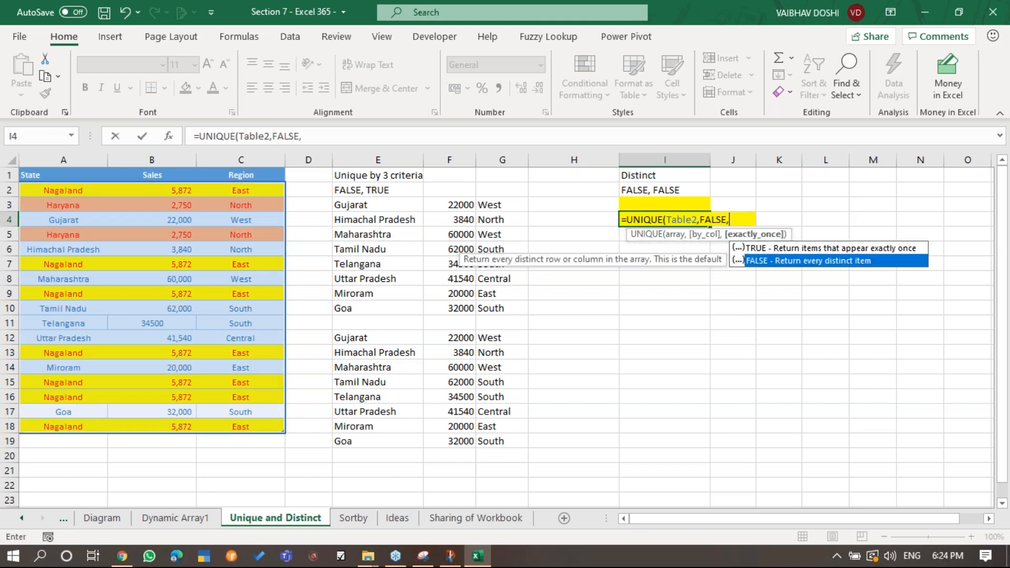
{"action": "key", "text": "Tab"}
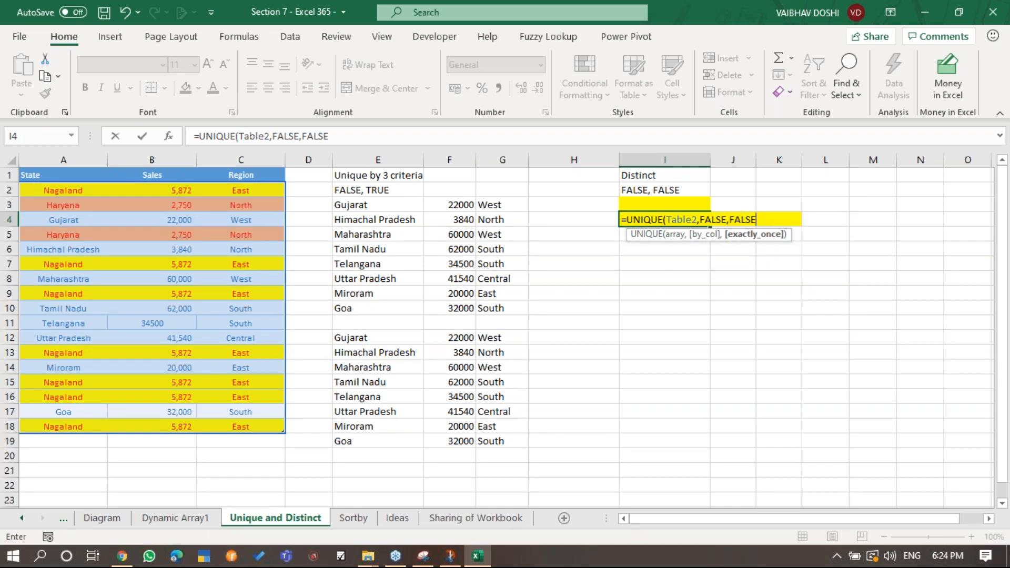
{"action": "type", "text": ")"}
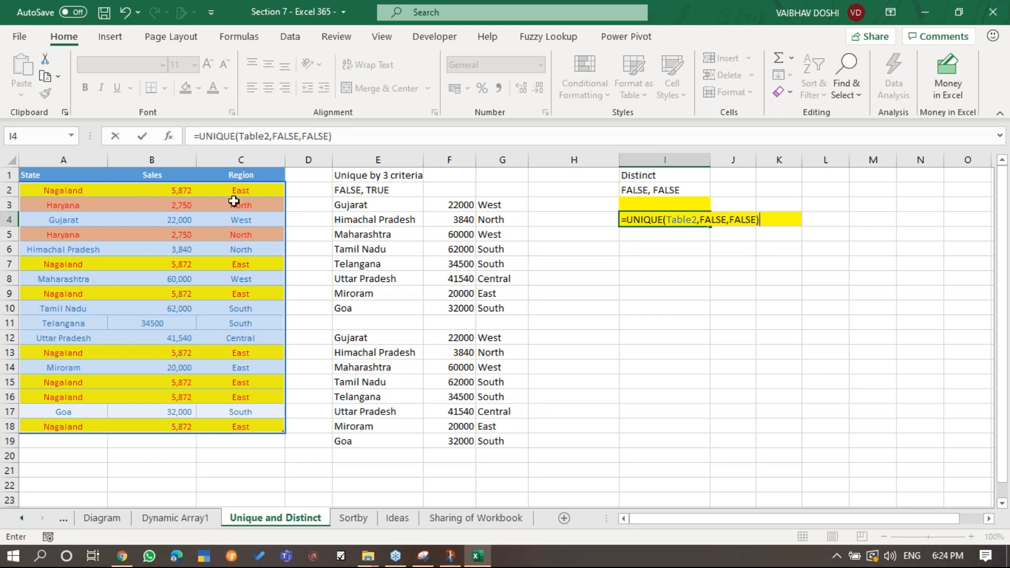
{"action": "key", "text": "ctrl+Return"}
Review the UNIQUE formula in I4 and go through the states it spills down column I, without editing.
{"action": "key", "text": "F2"}
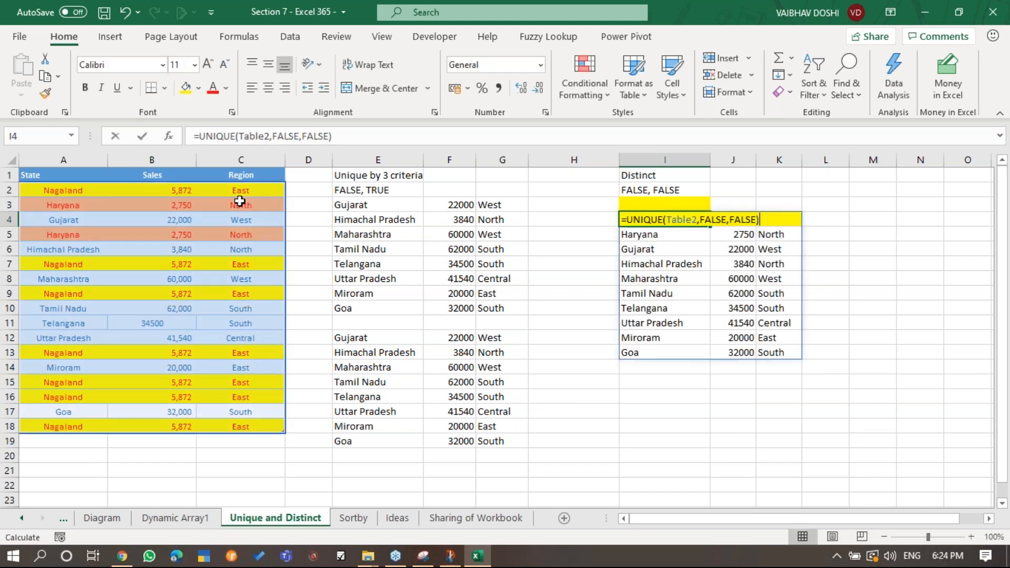
{"action": "key", "text": "Tab"}
{"action": "key", "text": "F2"}
{"action": "key", "text": "shift+Tab"}
{"action": "key", "text": "F2"}
{"action": "key", "text": "Return"}
{"action": "key", "text": "Down"}
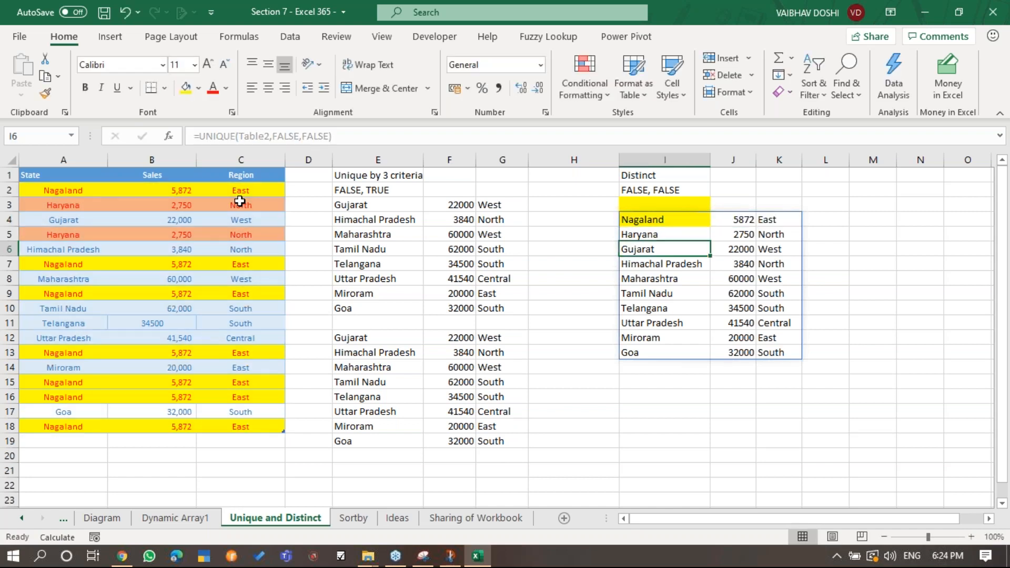
{"action": "key", "text": "Up"}
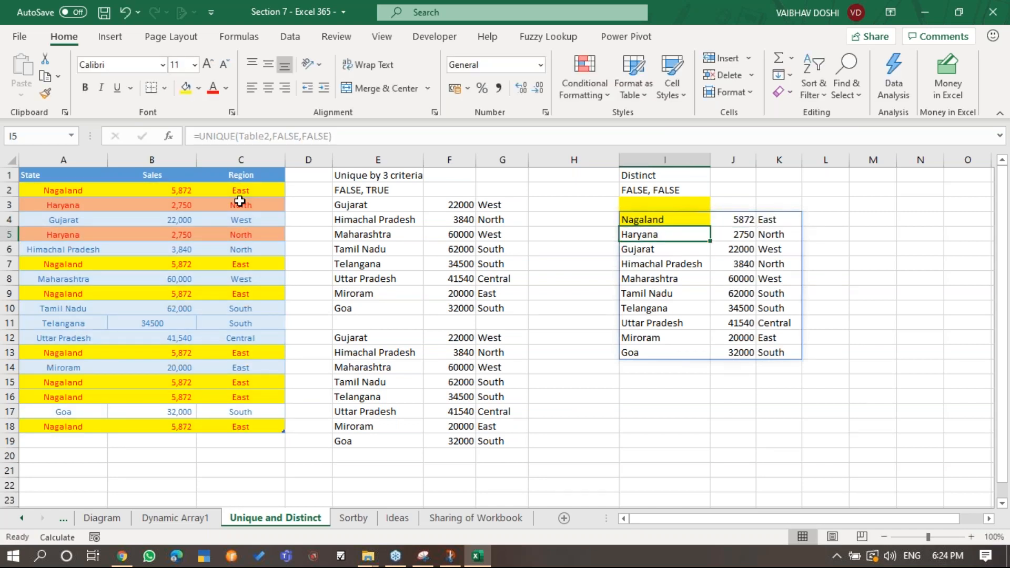
{"action": "key", "text": "Down"}
{"action": "key", "text": "Down"}
{"action": "key", "text": "Down"}
{"action": "key", "text": "Down"}
{"action": "key", "text": "Down"}
{"action": "key", "text": "Down"}
Remove the yellow fill from I3:I4 above and at the start of the distinct list.
{"action": "key", "text": "ctrl+Up"}
{"action": "key", "text": "Up"}
{"action": "key", "text": "shift+Down"}
{"action": "key", "text": "alt+h"}
{"action": "key", "text": "h"}
{"action": "key", "text": "n"}
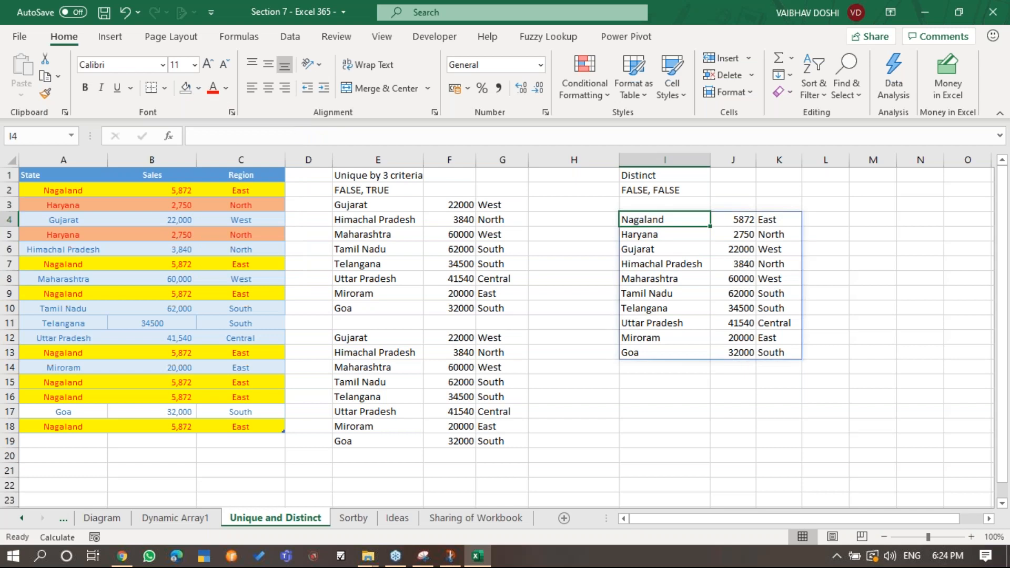
Highlight the Nagaland and Haryana cells I4:I5 in the distinct list with a yellow fill.
{"action": "key", "text": "Down"}
{"action": "key", "text": "shift+Down"}
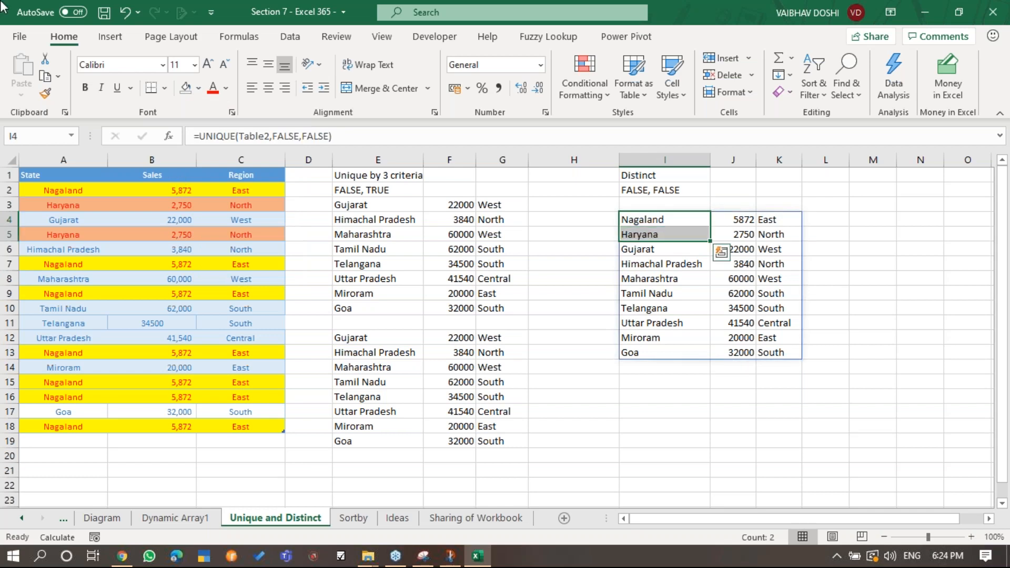
{"action": "left_click", "coordinate": [199, 88]}
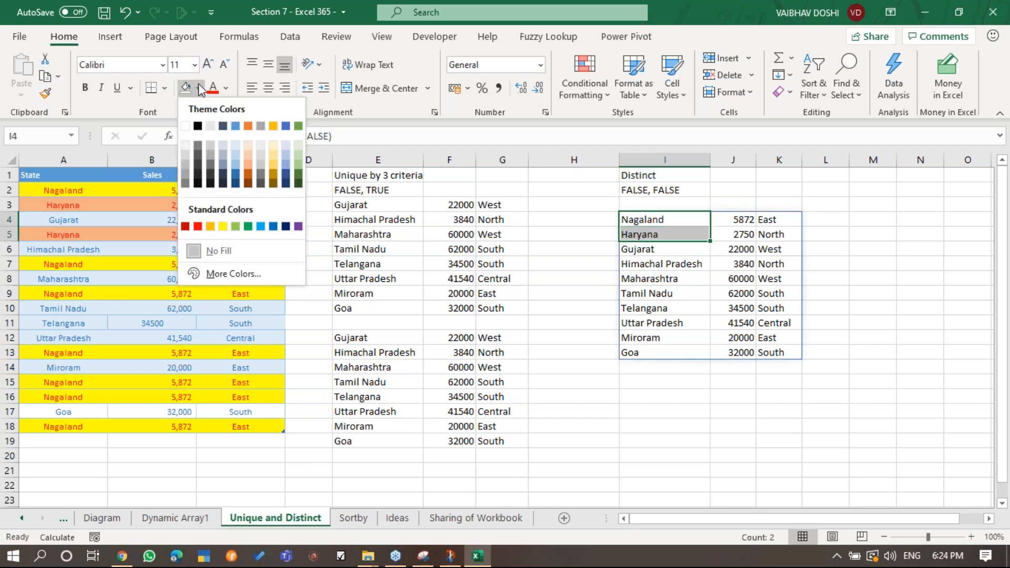
{"action": "left_click", "coordinate": [227, 228]}
{"action": "left_click", "coordinate": [724, 219]}
{"action": "left_click", "coordinate": [694, 235]}
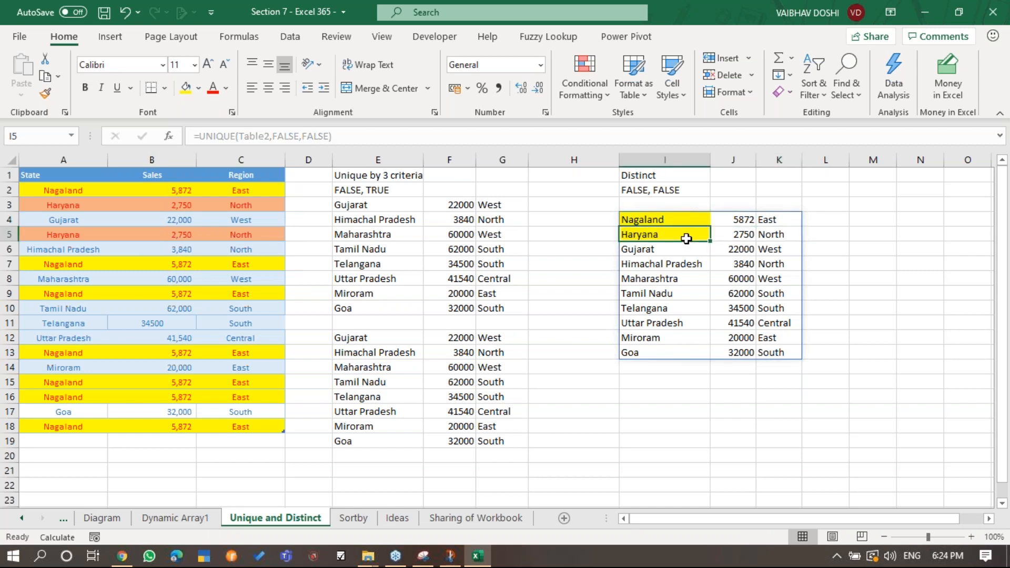
{"action": "left_click", "coordinate": [717, 239]}
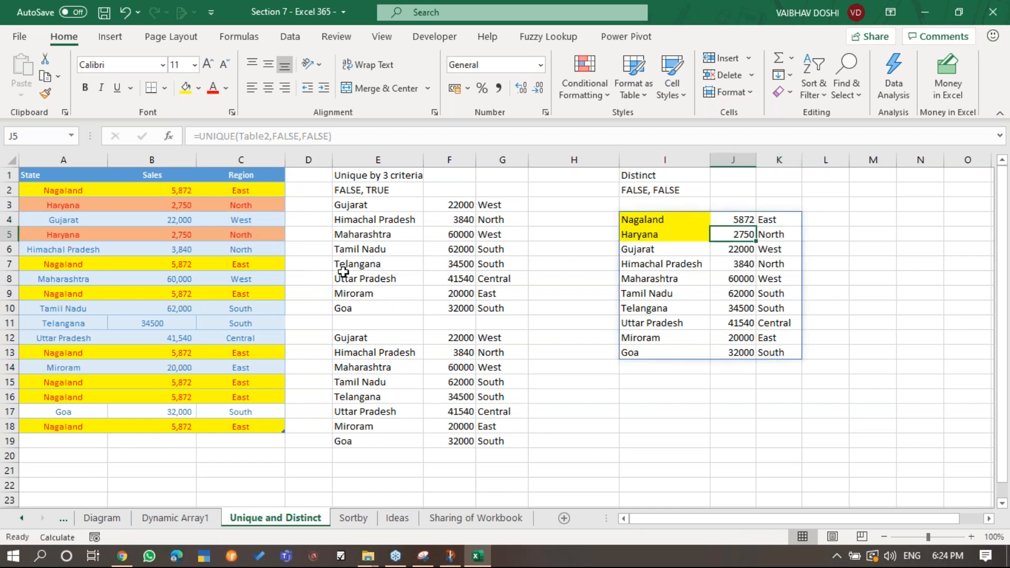
Set the sales of the first Nagaland row, B2, to 10000.
{"action": "left_click", "coordinate": [172, 193]}
{"action": "type", "text": "10000"}
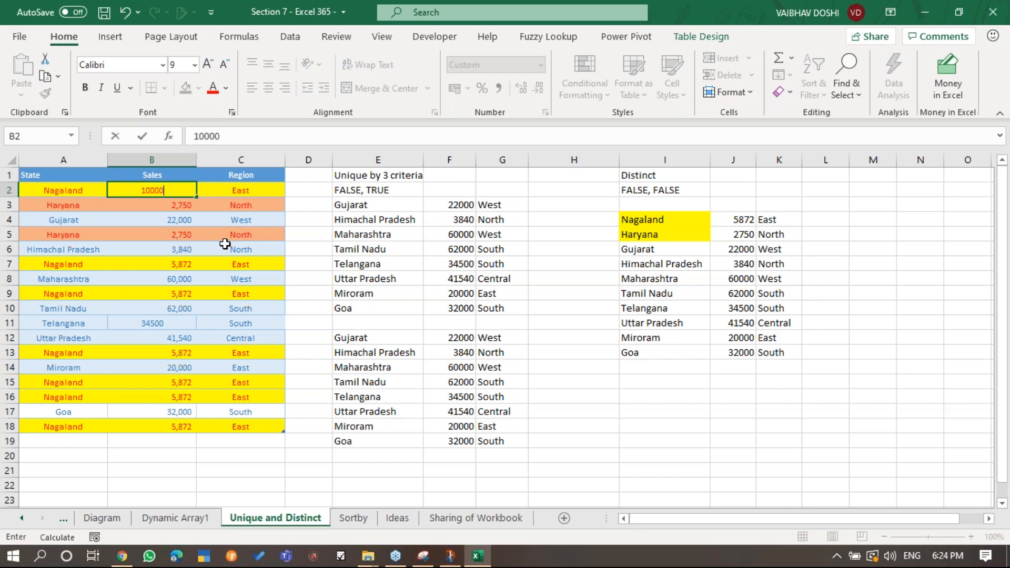
{"action": "key", "text": "ctrl+Return"}
{"action": "key", "text": "Return"}
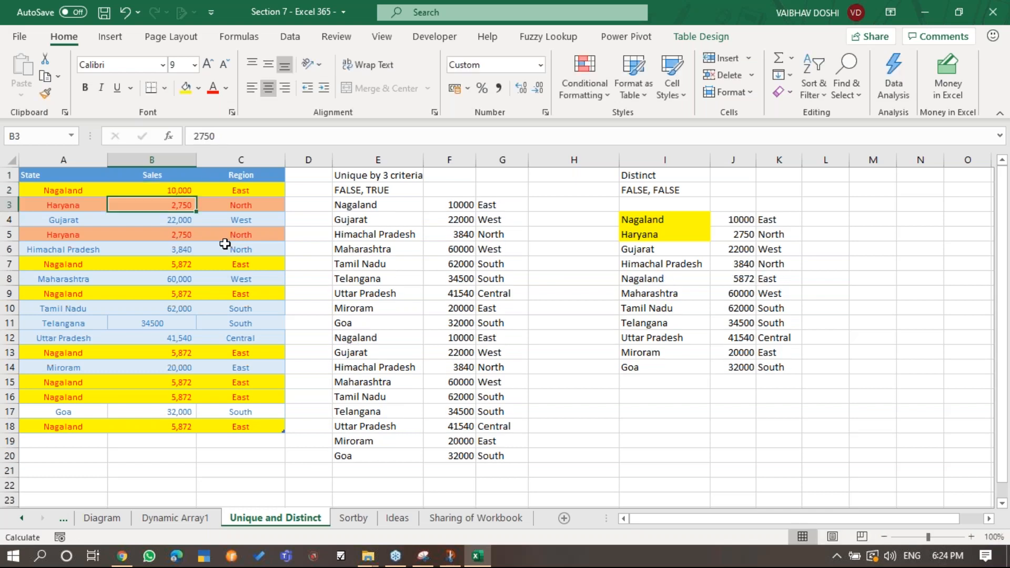
Compare the first Nagaland row with the next one in row 7, and undo the B2 sales change.
{"action": "key", "text": "Up"}
{"action": "key", "text": "Left"}
{"action": "key", "text": "Down"}
{"action": "key", "text": "Down"}
{"action": "key", "text": "Down"}
{"action": "key", "text": "Down"}
{"action": "key", "text": "Down"}
{"action": "key", "text": "Right"}
{"action": "key", "text": "Up"}
{"action": "key", "text": "Up"}
{"action": "key", "text": "Up"}
{"action": "key", "text": "Up"}
{"action": "key", "text": "Up"}
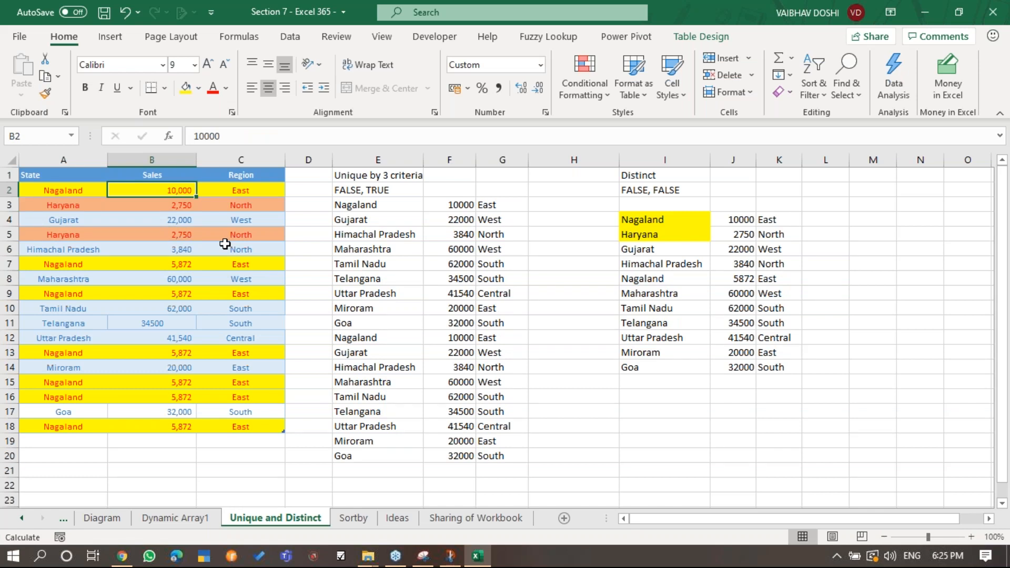
{"action": "key", "text": "ctrl+z"}
Examine the Nagaland and Haryana rows at the start of the distinct list, ending on K5.
{"action": "key", "text": "Right"}
{"action": "key", "text": "Right"}
{"action": "key", "text": "Right"}
{"action": "key", "text": "Right"}
{"action": "key", "text": "Right"}
{"action": "key", "text": "Right"}
{"action": "key", "text": "Right"}
{"action": "key", "text": "Right"}
{"action": "key", "text": "Right"}
{"action": "key", "text": "Down"}
{"action": "key", "text": "Down"}
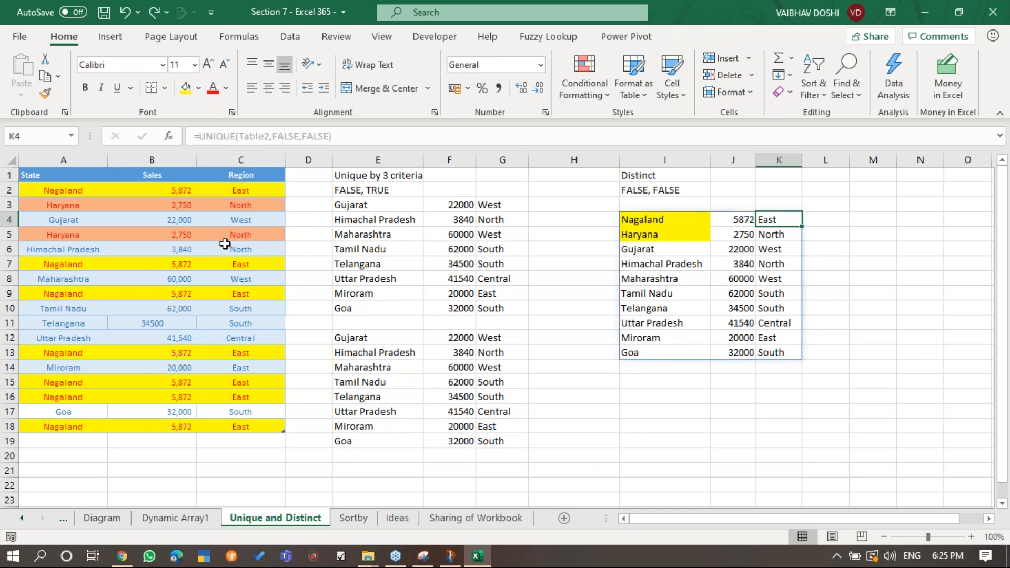
{"action": "key", "text": "Down"}
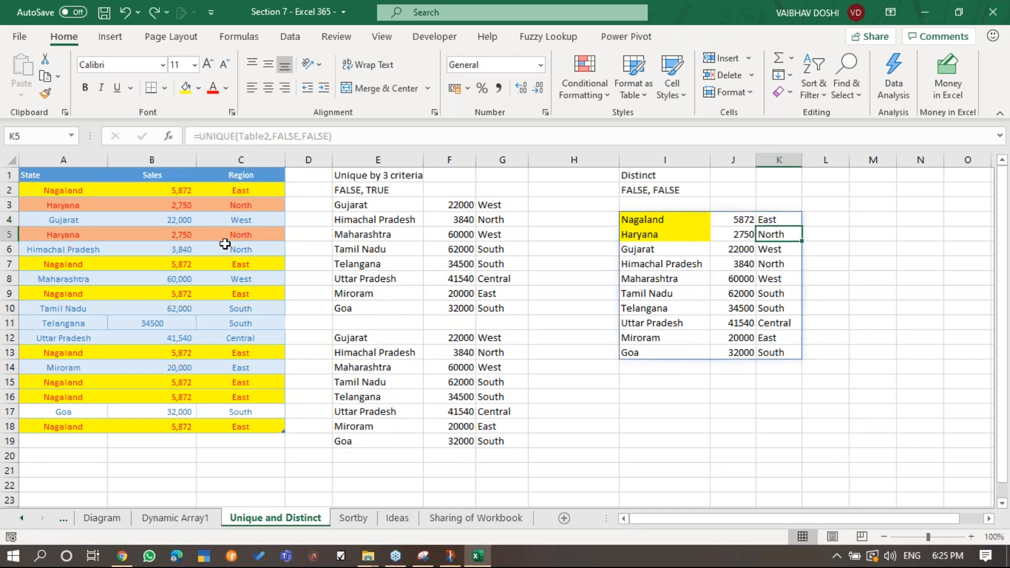
Go through the state entries of both unique lists in column E down to E19.
{"action": "key", "text": "Left"}
{"action": "key", "text": "Left"}
{"action": "key", "text": "Left"}
{"action": "key", "text": "Left"}
{"action": "key", "text": "Left"}
{"action": "key", "text": "Left"}
{"action": "key", "text": "Down"}
{"action": "key", "text": "Down"}
{"action": "key", "text": "Down"}
{"action": "key", "text": "Down"}
{"action": "key", "text": "Down"}
{"action": "key", "text": "Down"}
{"action": "key", "text": "Down"}
{"action": "key", "text": "Down"}
{"action": "key", "text": "Down"}
{"action": "key", "text": "Down"}
{"action": "key", "text": "Down"}
{"action": "key", "text": "Down"}
{"action": "key", "text": "Down"}
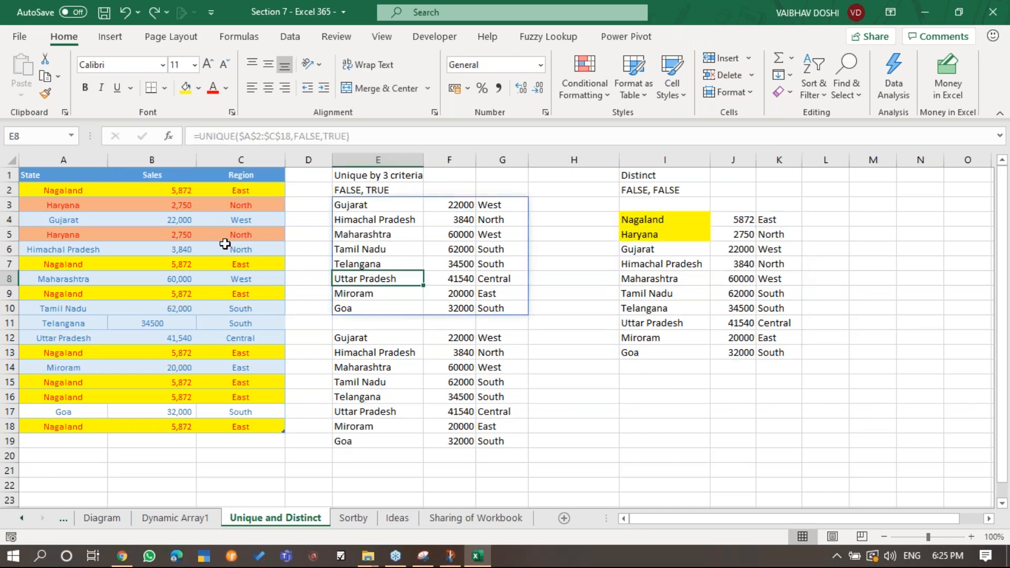
{"action": "key", "text": "Down"}
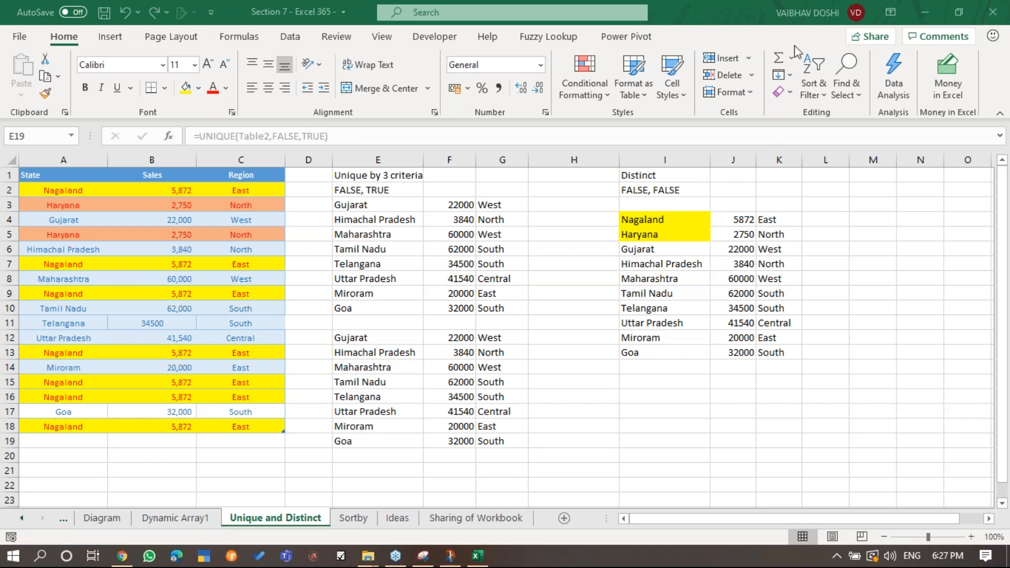
Compare the sales of the distinct list in J4:J13 with those of the unique list in F12:F19.
{"action": "left_click_drag", "start_coordinate": [741, 220], "coordinate": [726, 354]}
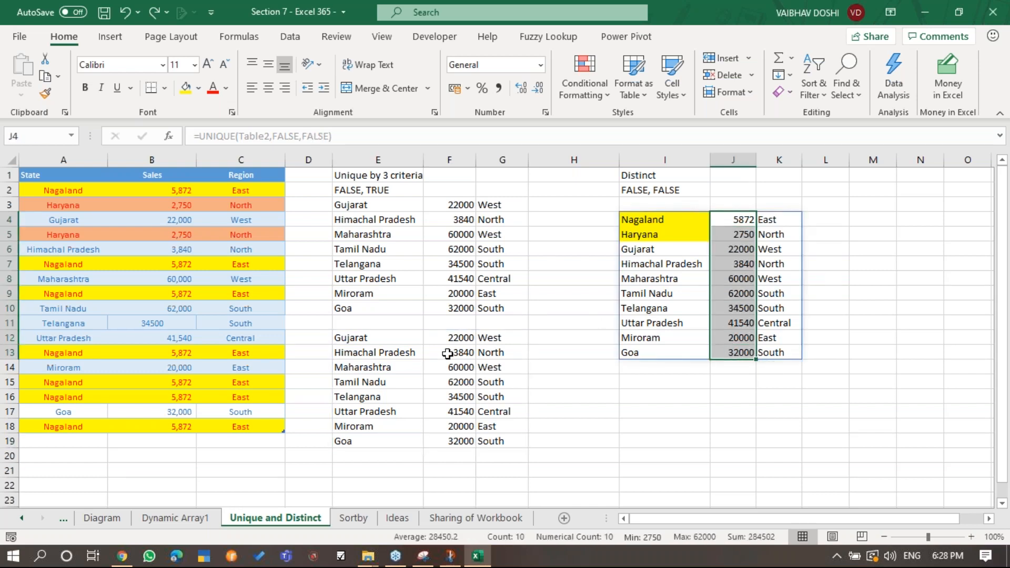
{"action": "left_click_drag", "start_coordinate": [448, 343], "coordinate": [449, 442]}
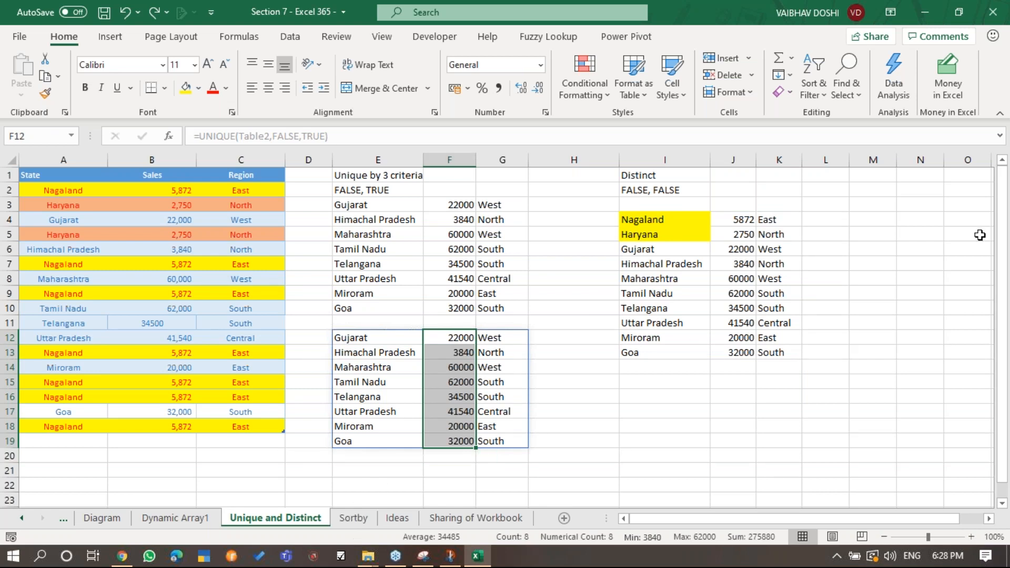
{"action": "left_click", "coordinate": [1000, 81]}
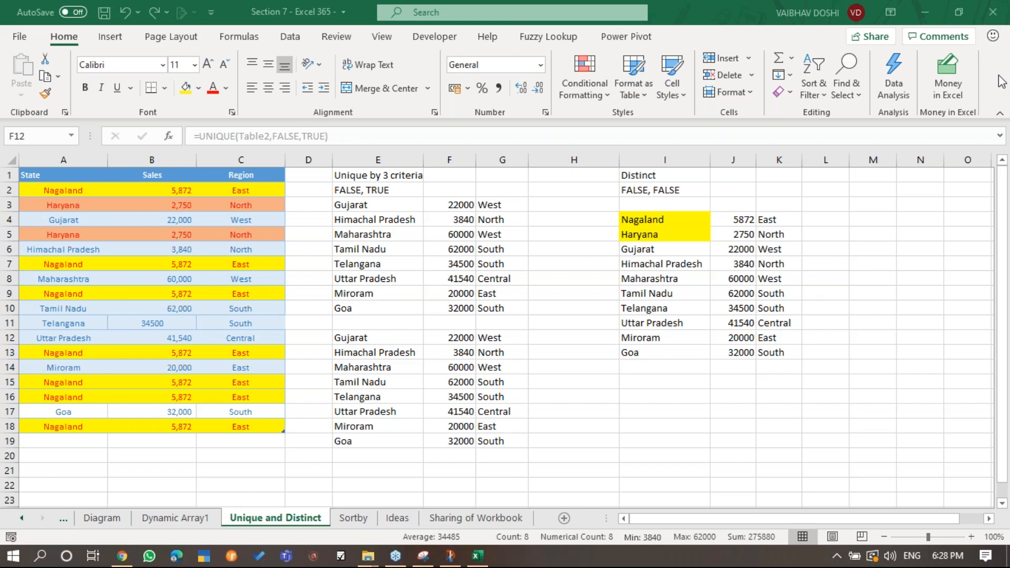
{"action": "left_click_drag", "start_coordinate": [422, 348], "coordinate": [502, 441]}
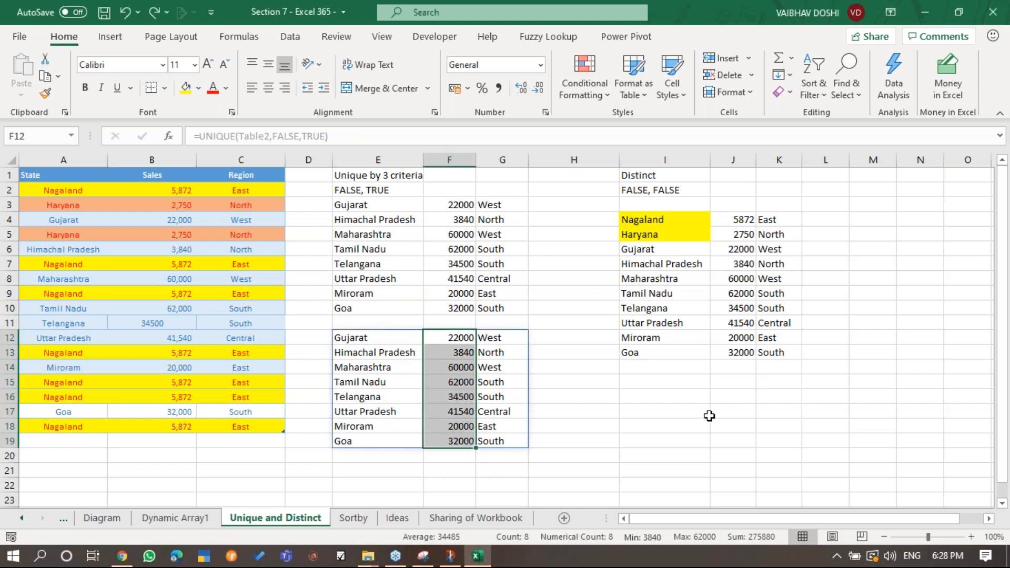
{"action": "left_click", "coordinate": [709, 416]}
Switch to the Sortby sheet and survey its row 1 headings from State across to the sorting note.
{"action": "key", "text": "ctrl+Page_Down"}
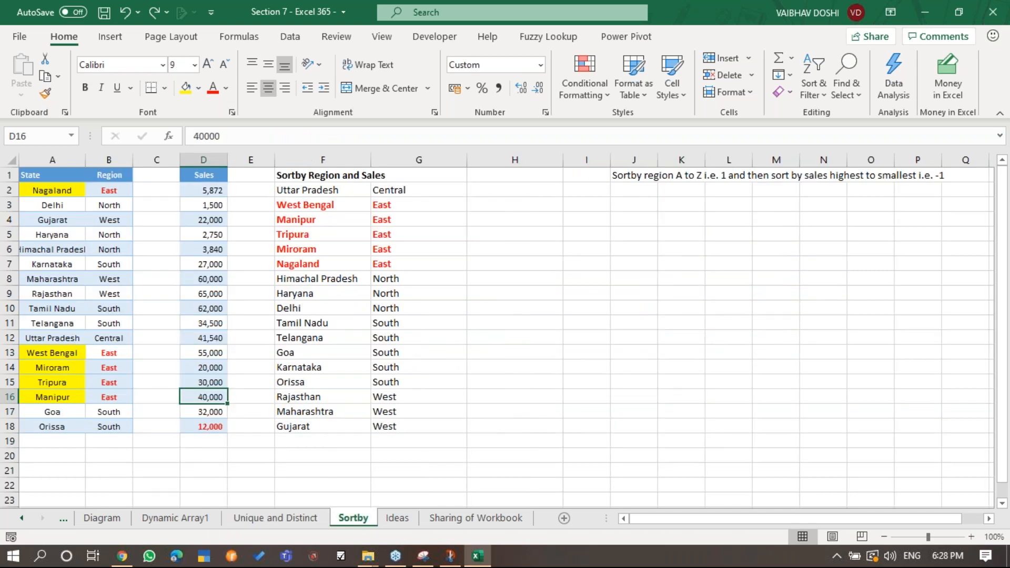
{"action": "key", "text": "ctrl+Page_Up"}
{"action": "key", "text": "ctrl+Page_Down"}
{"action": "key", "text": "ctrl+Up"}
{"action": "key", "text": "ctrl+Left"}
{"action": "key", "text": "ctrl+Right"}
{"action": "key", "text": "ctrl+Right"}
{"action": "key", "text": "ctrl+Right"}
{"action": "key", "text": "ctrl+Right"}
{"action": "key", "text": "ctrl+Left"}
{"action": "key", "text": "ctrl+Left"}
{"action": "key", "text": "ctrl+Left"}
{"action": "key", "text": "ctrl+Left"}
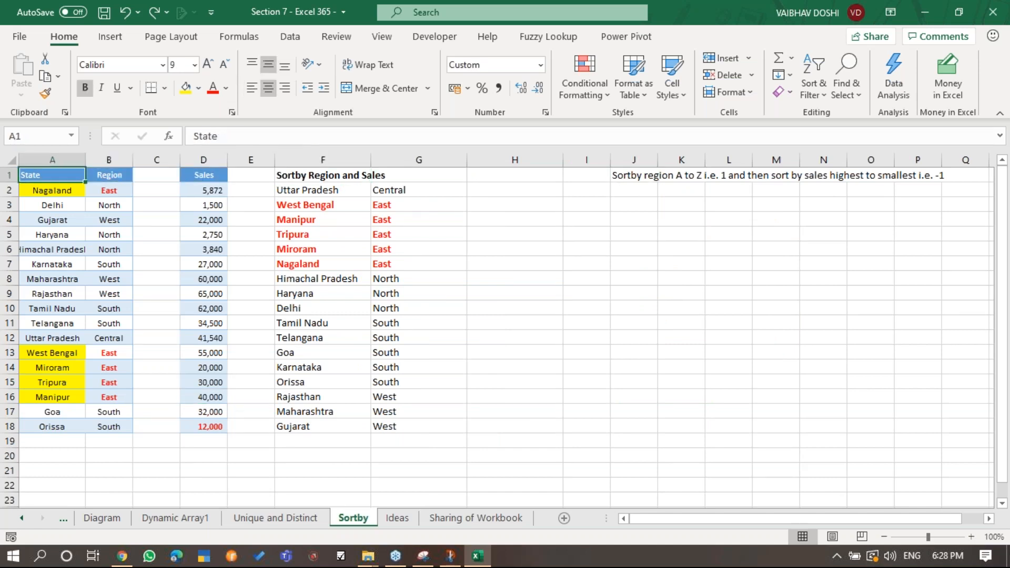
{"action": "key", "text": "ctrl+Right"}
{"action": "key", "text": "ctrl+Right"}
{"action": "key", "text": "ctrl+Right"}
{"action": "key", "text": "ctrl+Right"}
{"action": "key", "text": "ctrl+Left"}
{"action": "key", "text": "ctrl+Left"}
{"action": "key", "text": "ctrl+Left"}
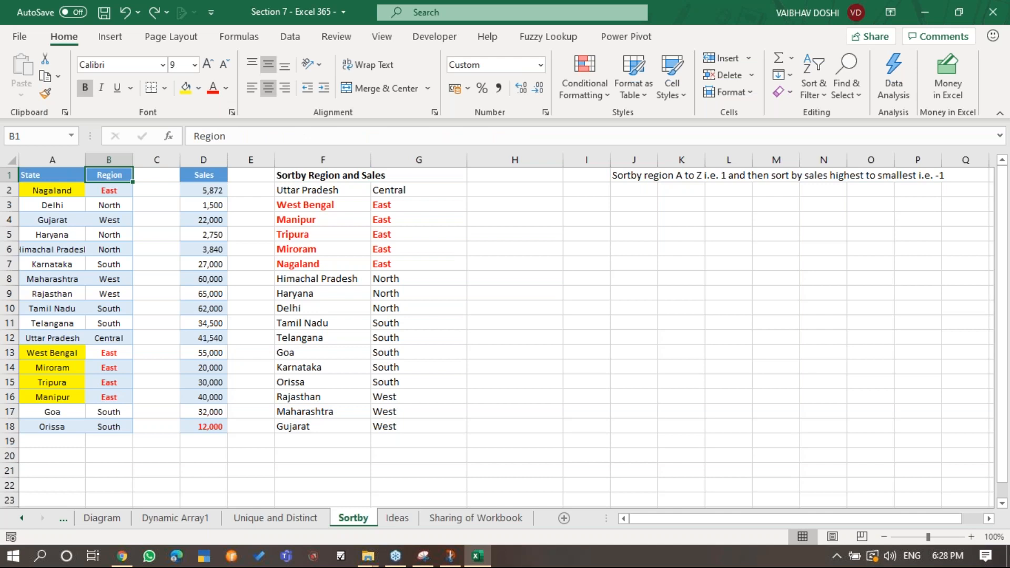
{"action": "key", "text": "ctrl+Left"}
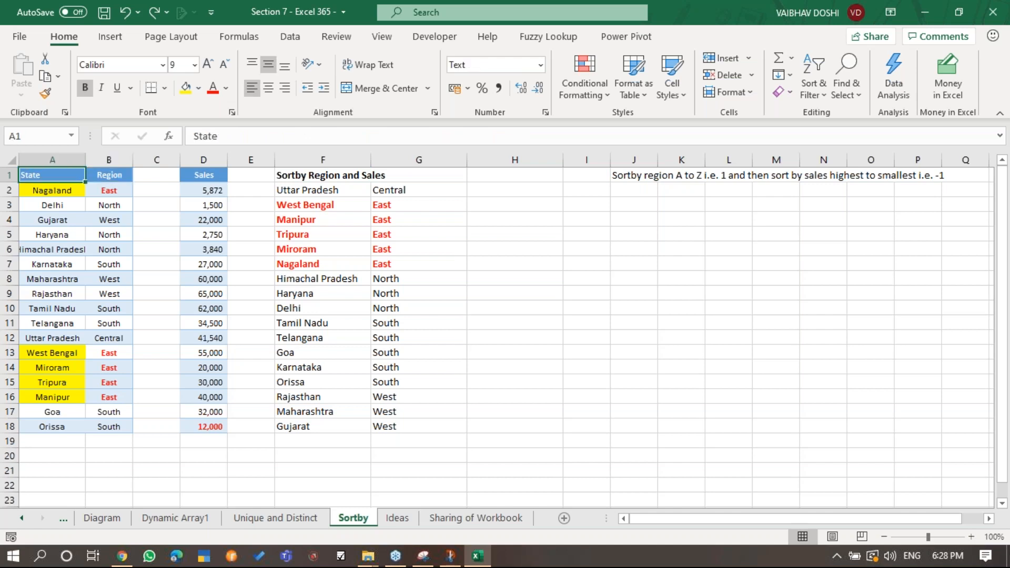
Examine the empty column C that separates the State and Region columns from Sales, ending on D2.
{"action": "key", "text": "Right"}
{"action": "key", "text": "Right"}
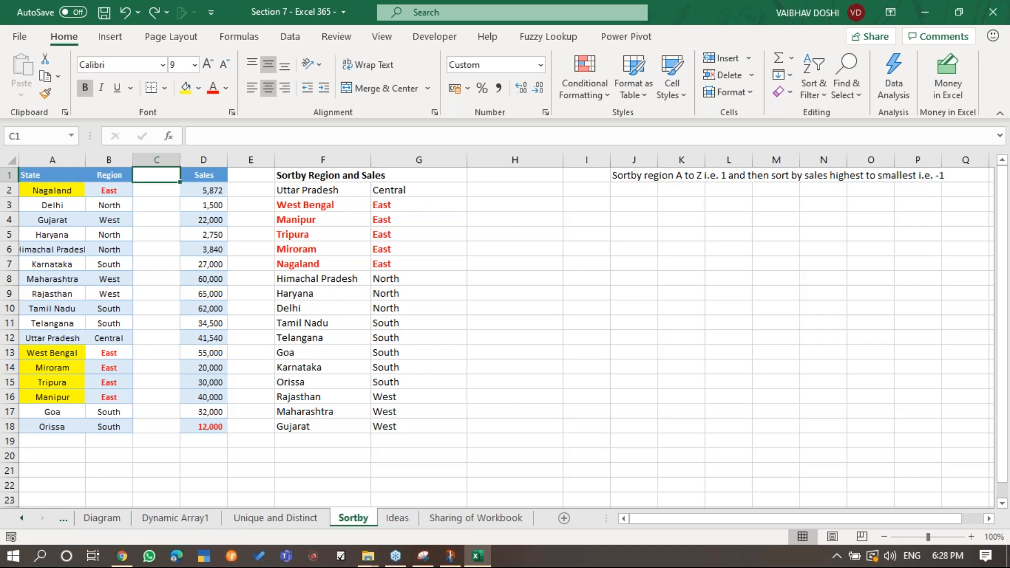
{"action": "key", "text": "Down"}
{"action": "key", "text": "Down"}
{"action": "key", "text": "Right"}
{"action": "key", "text": "Up"}
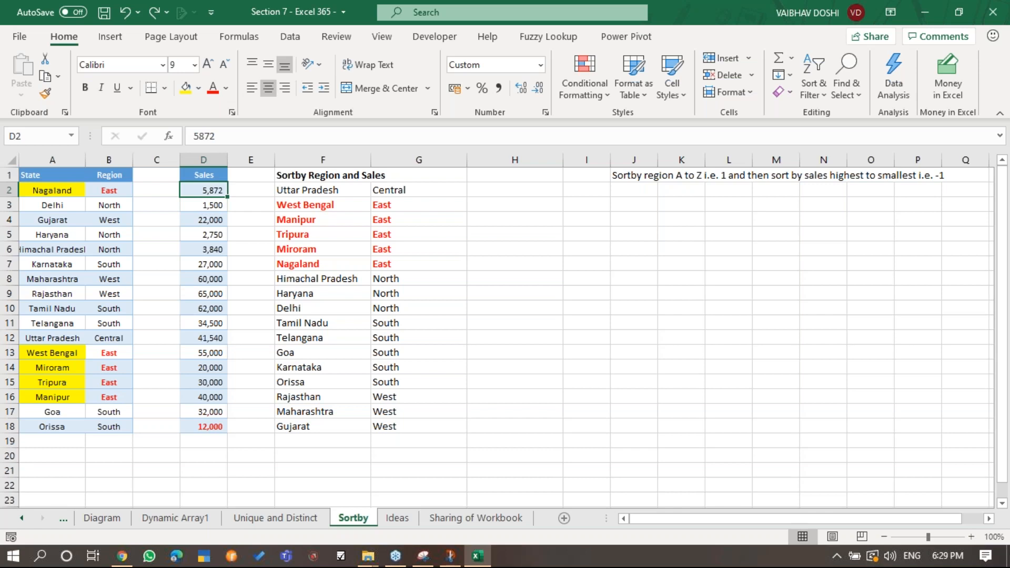
Review the SORTBY formula in F2 without editing it, and return to the empty column at C3.
{"action": "key", "text": "Right"}
{"action": "key", "text": "Right"}
{"action": "key", "text": "Left"}
{"action": "key", "text": "Right"}
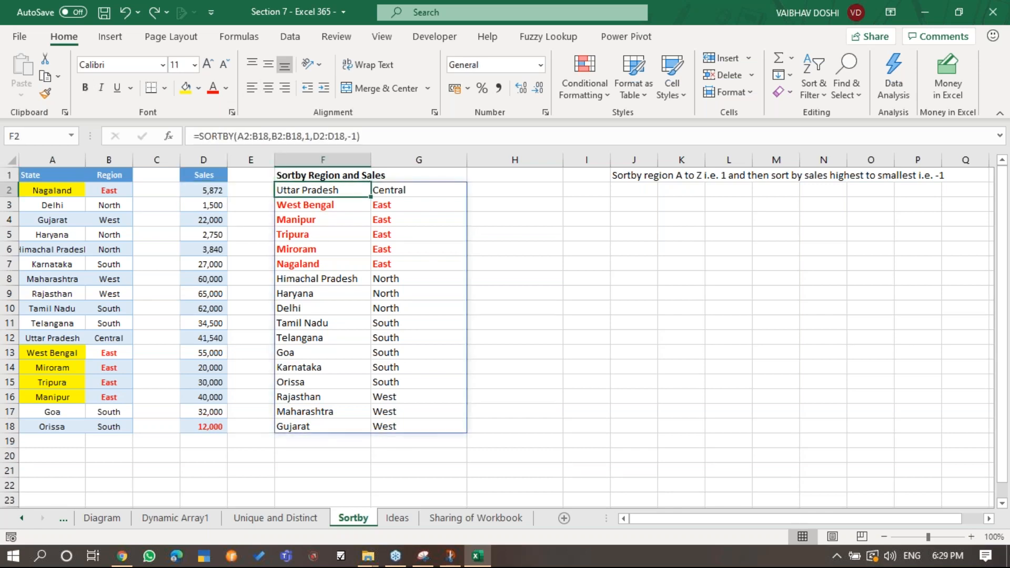
{"action": "key", "text": "Down"}
{"action": "key", "text": "Left"}
{"action": "key", "text": "Left"}
{"action": "key", "text": "Left"}
{"action": "key", "text": "Left"}
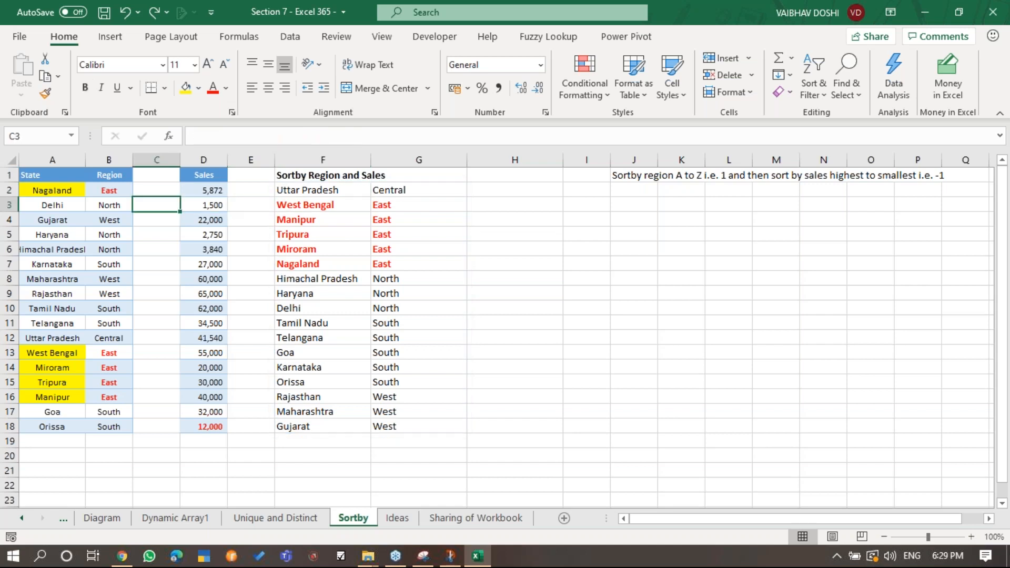
Select the whole spilled SORTBY result in F2:G18 to examine its extent, ending on F2.
{"action": "key", "text": "Right"}
{"action": "key", "text": "Right"}
{"action": "key", "text": "Right"}
{"action": "key", "text": "Right"}
{"action": "key", "text": "Up"}
{"action": "key", "text": "shift+Right"}
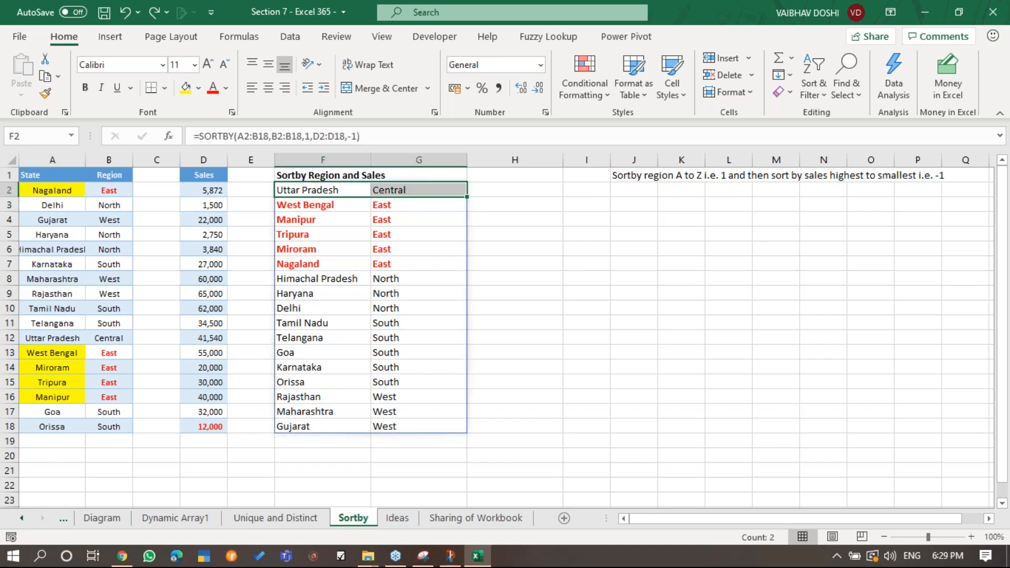
{"action": "key", "text": "shift+Left"}
{"action": "key", "text": "ctrl+shift+Down"}
{"action": "key", "text": "shift+Right"}
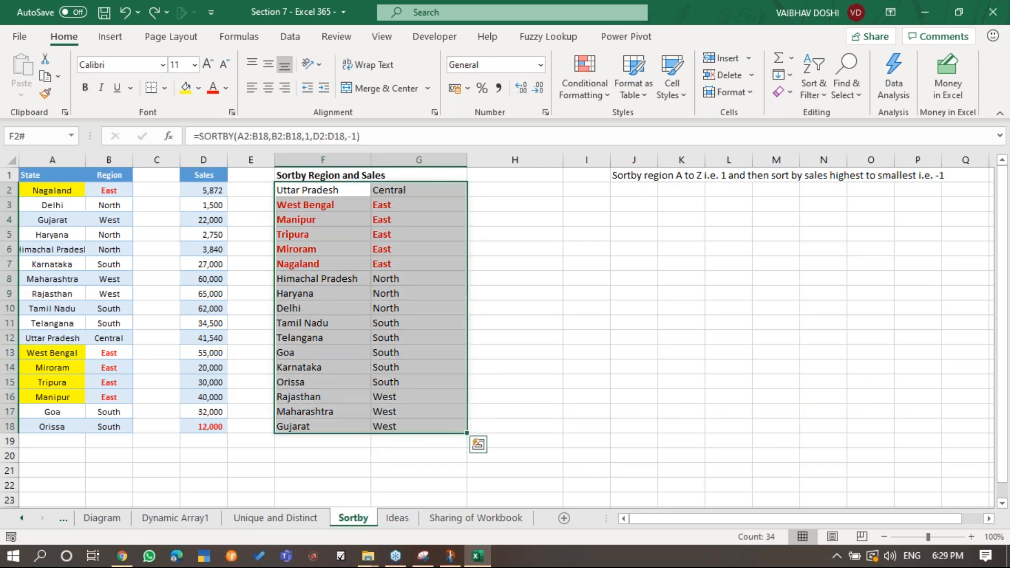
{"action": "key", "text": "Left"}
{"action": "key", "text": "Right"}
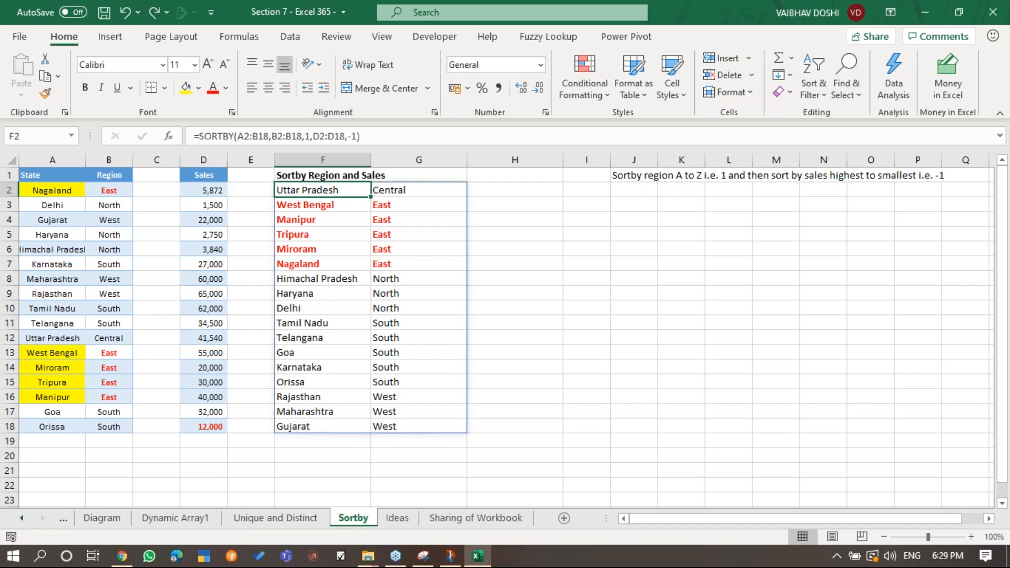
Check the SORTBY formula in F2 without editing it and examine the order of the states down column F.
{"action": "key", "text": "F2"}
{"action": "key", "text": "Escape"}
{"action": "key", "text": "Down"}
{"action": "key", "text": "Down"}
{"action": "key", "text": "Down"}
{"action": "key", "text": "Down"}
{"action": "key", "text": "Down"}
{"action": "key", "text": "Down"}
{"action": "key", "text": "Down"}
{"action": "key", "text": "Down"}
{"action": "key", "text": "Down"}
{"action": "key", "text": "Down"}
{"action": "key", "text": "Down"}
{"action": "key", "text": "Down"}
{"action": "key", "text": "Down"}
{"action": "key", "text": "Down"}
{"action": "key", "text": "Down"}
{"action": "key", "text": "Down"}
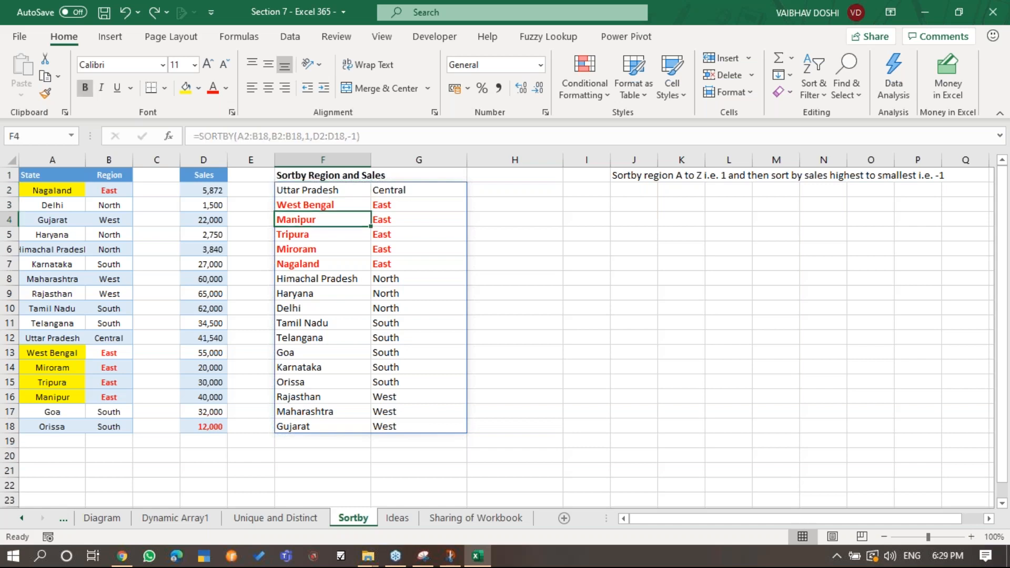
{"action": "key", "text": "Up"}
{"action": "key", "text": "Up"}
{"action": "key", "text": "Up"}
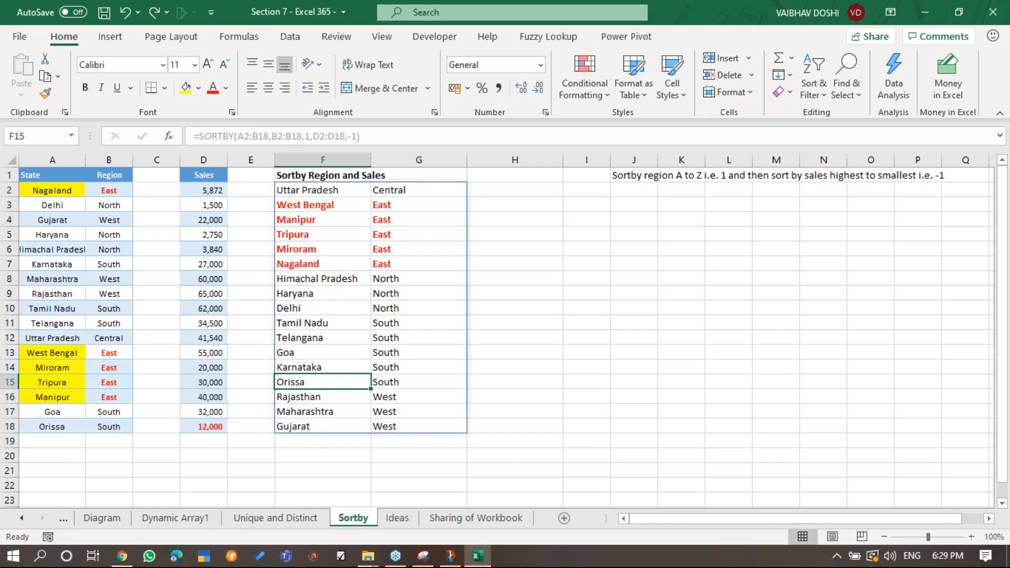
{"action": "key", "text": "Up"}
{"action": "key", "text": "Up"}
{"action": "key", "text": "Up"}
{"action": "key", "text": "Up"}
{"action": "key", "text": "Up"}
{"action": "key", "text": "Up"}
{"action": "key", "text": "Up"}
{"action": "key", "text": "Up"}
{"action": "key", "text": "Up"}
{"action": "key", "text": "Up"}
{"action": "key", "text": "Up"}
{"action": "key", "text": "Up"}
{"action": "key", "text": "Up"}
{"action": "key", "text": "Up"}
{"action": "key", "text": "Left"}
{"action": "key", "text": "Left"}
{"action": "key", "text": "Left"}
{"action": "key", "text": "Left"}
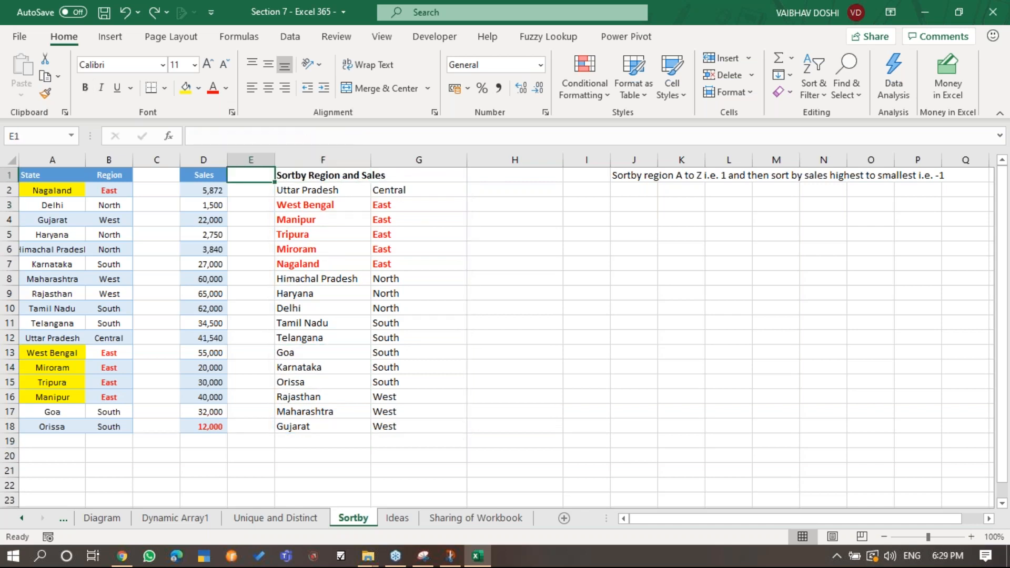
Review the by_array and sort_order arguments of the SORTBY formula in F2, keeping the formula as it is.
{"action": "key", "text": "Right"}
{"action": "key", "text": "Right"}
{"action": "key", "text": "Right"}
{"action": "key", "text": "Right"}
{"action": "key", "text": "Down"}
{"action": "key", "text": "F2"}
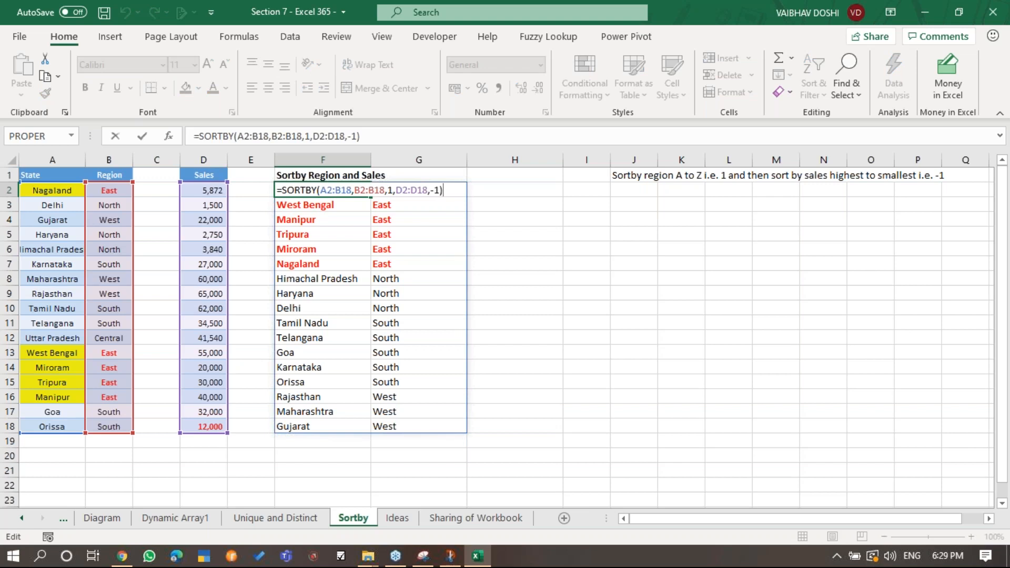
{"action": "key", "text": "Left"}
{"action": "key", "text": "Left"}
{"action": "key", "text": "Left"}
{"action": "key", "text": "Left"}
{"action": "key", "text": "Left"}
{"action": "key", "text": "Left"}
{"action": "key", "text": "Left"}
{"action": "key", "text": "Left"}
{"action": "key", "text": "Left"}
{"action": "key", "text": "Left"}
{"action": "key", "text": "Left"}
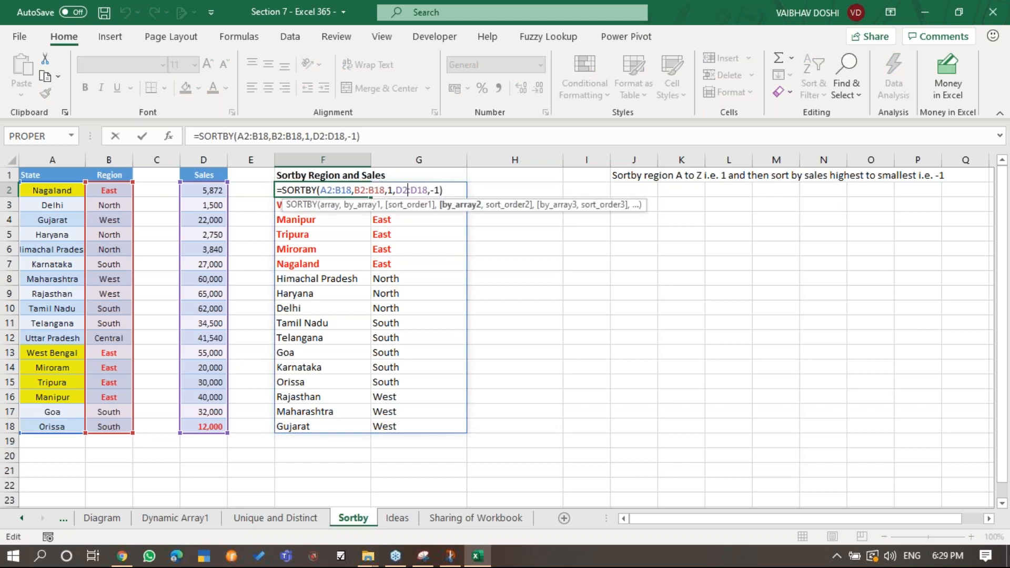
{"action": "key", "text": "BackSpace"}
{"action": "type", "text": "1"}
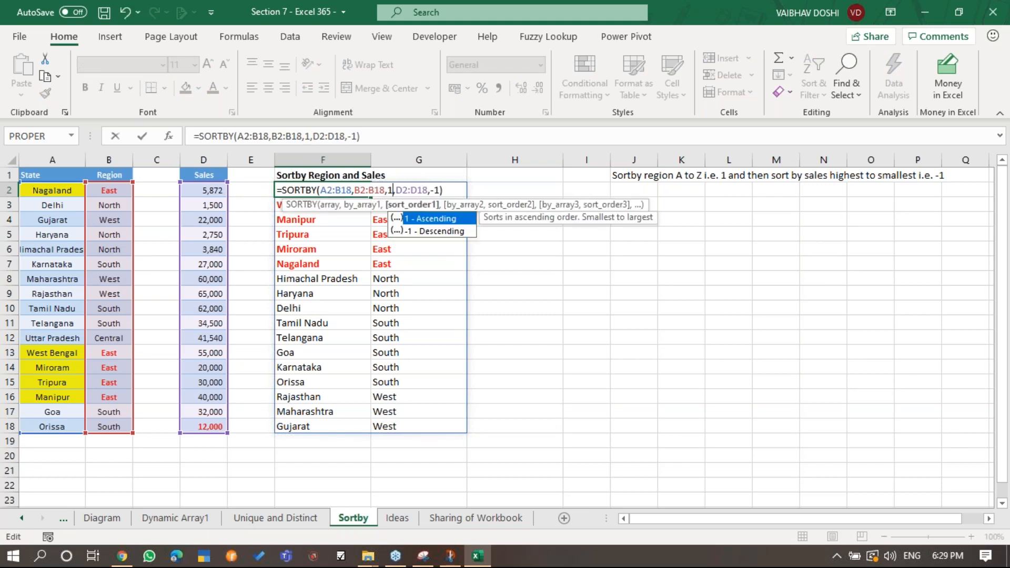
{"action": "key", "text": "Return"}
{"action": "key", "text": "Up"}
{"action": "key", "text": "F2"}
{"action": "key", "text": "Escape"}
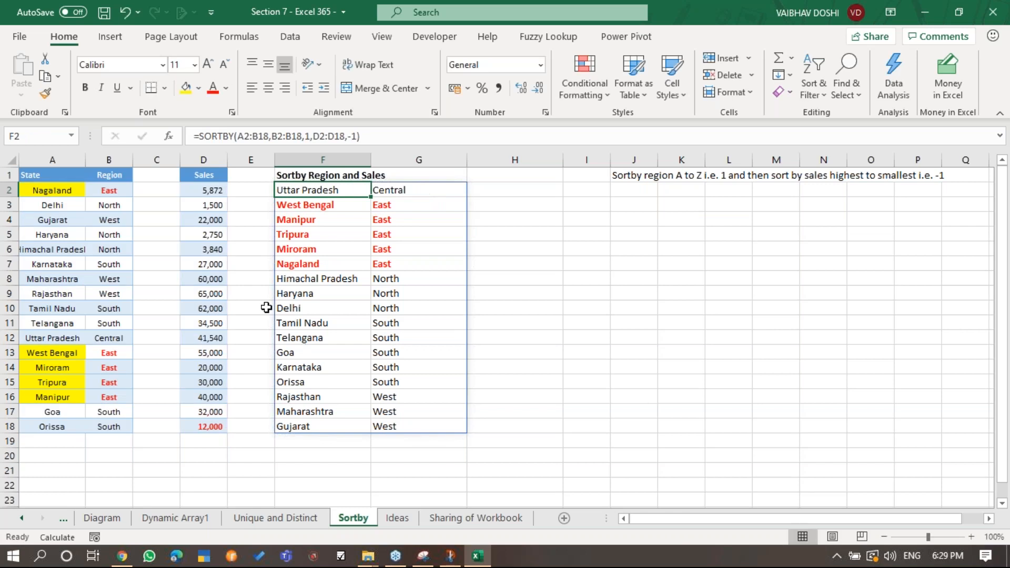
Highlight the Region values in B2:B18 and the Sales values in column D to identify the two sort keys.
{"action": "left_click_drag", "start_coordinate": [122, 196], "coordinate": [131, 427]}
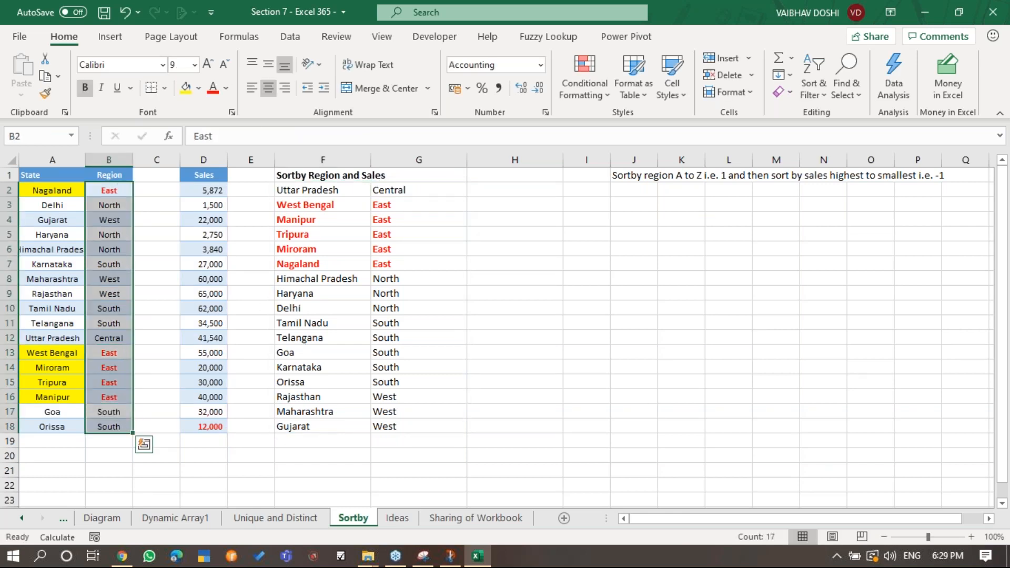
{"action": "left_click_drag", "start_coordinate": [220, 187], "coordinate": [208, 434]}
{"action": "left_click", "coordinate": [207, 437]}
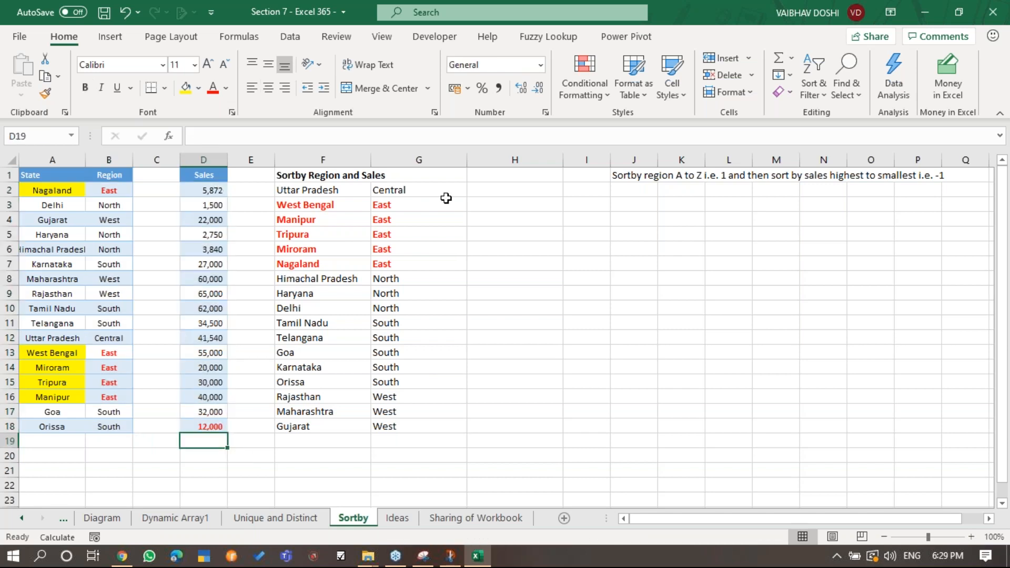
Begin a SORTBY formula in H3 with A2:B18 as the array to sort.
{"action": "left_click", "coordinate": [513, 202]}
{"action": "type", "text": "="}
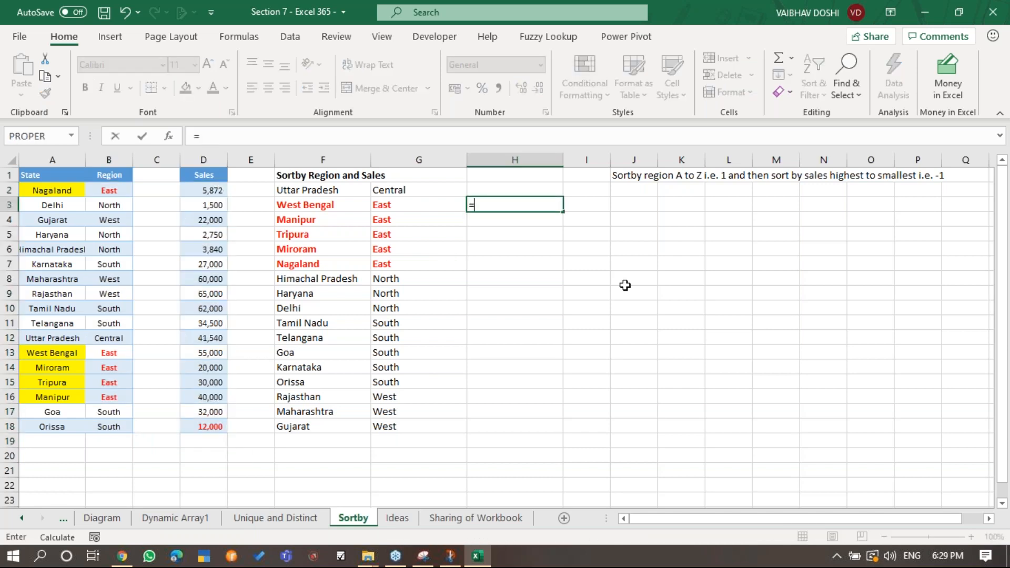
{"action": "type", "text": "SOR"}
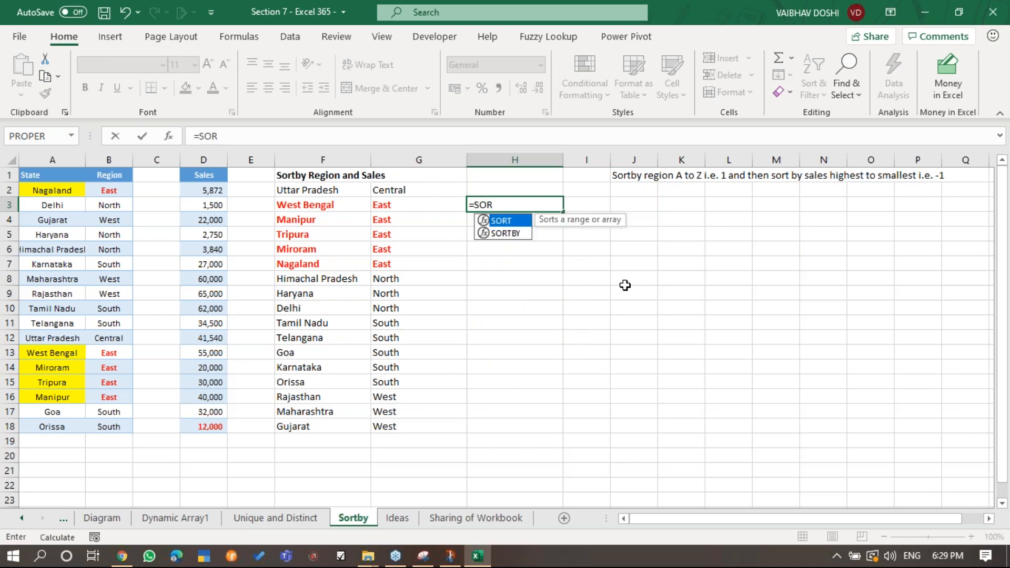
{"action": "key", "text": "Down"}
{"action": "key", "text": "Tab"}
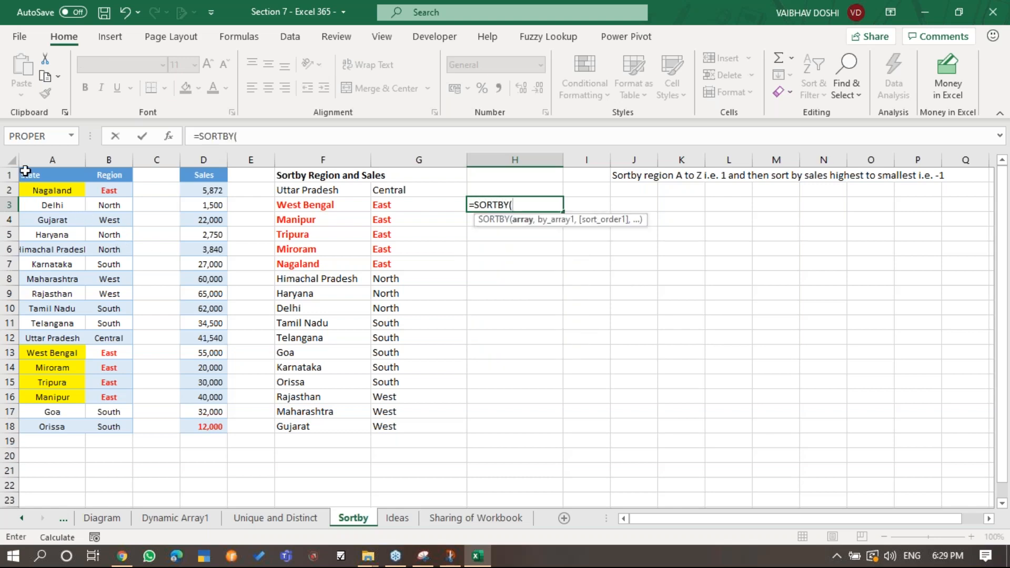
{"action": "left_click_drag", "start_coordinate": [35, 188], "coordinate": [105, 421]}
{"action": "type", "text": ","}
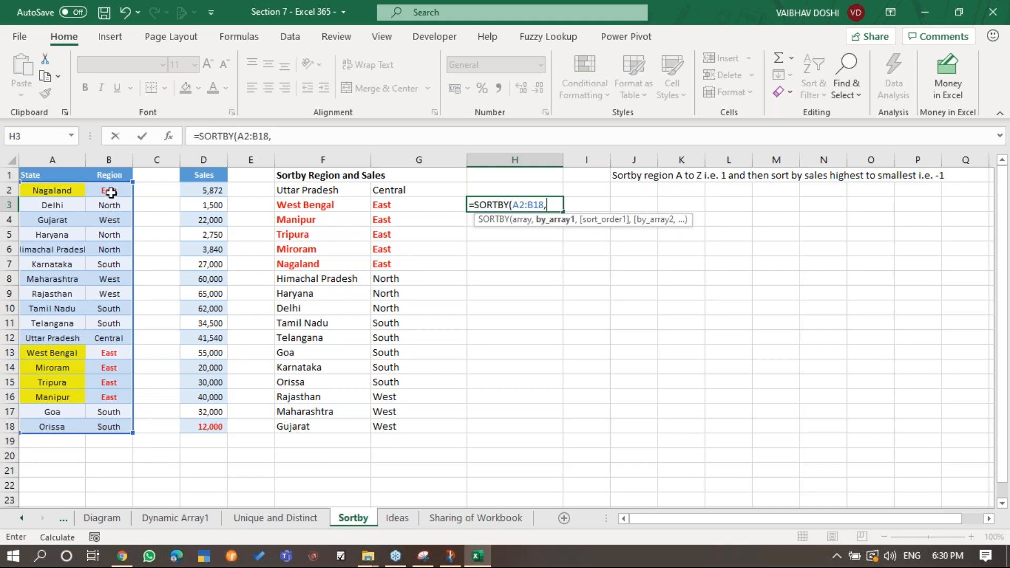
Give the formula B2:B18 as its first sort key with sort order 1 for ascending.
{"action": "left_click_drag", "start_coordinate": [111, 193], "coordinate": [109, 427]}
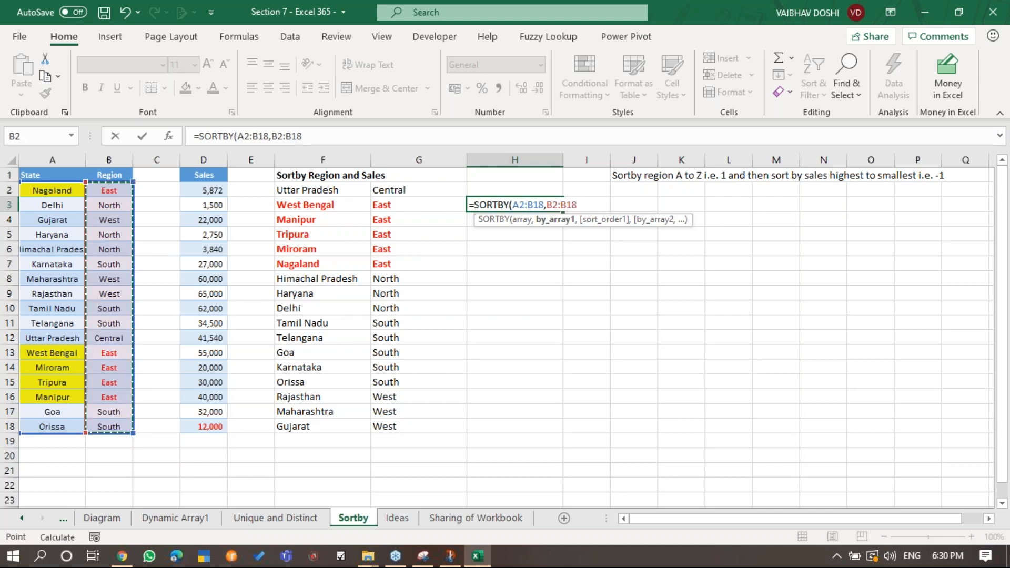
{"action": "type", "text": ","}
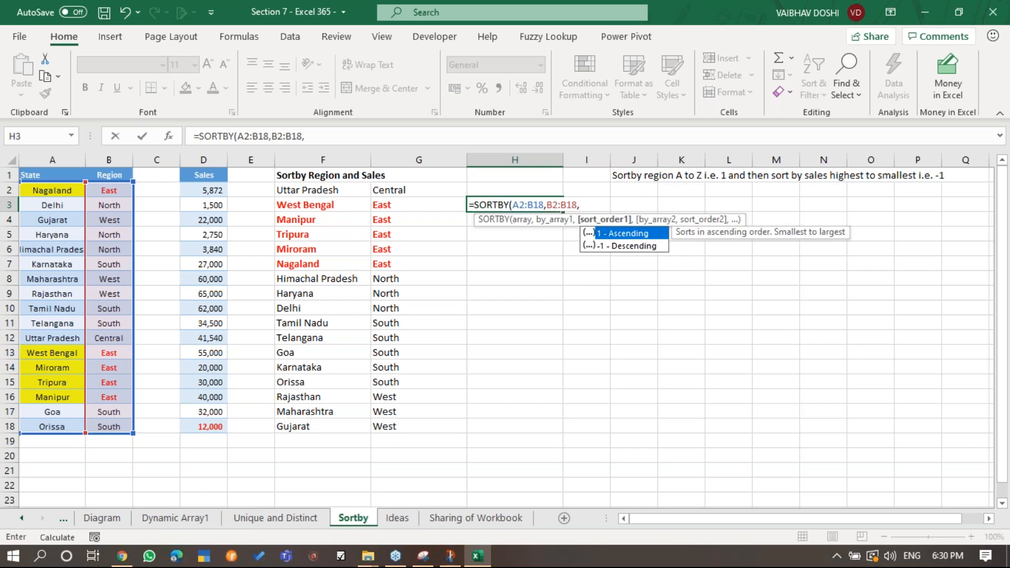
{"action": "type", "text": "1,"}
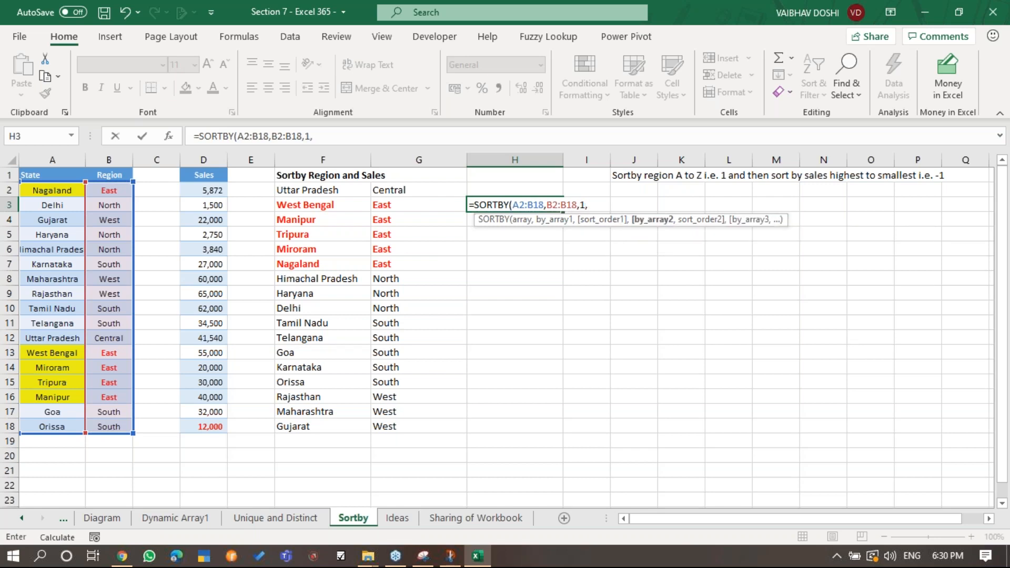
Add D2:D18 as the second sort key with sort order -1 and commit the SORTBY formula in H3.
{"action": "left_click_drag", "start_coordinate": [205, 191], "coordinate": [217, 426]}
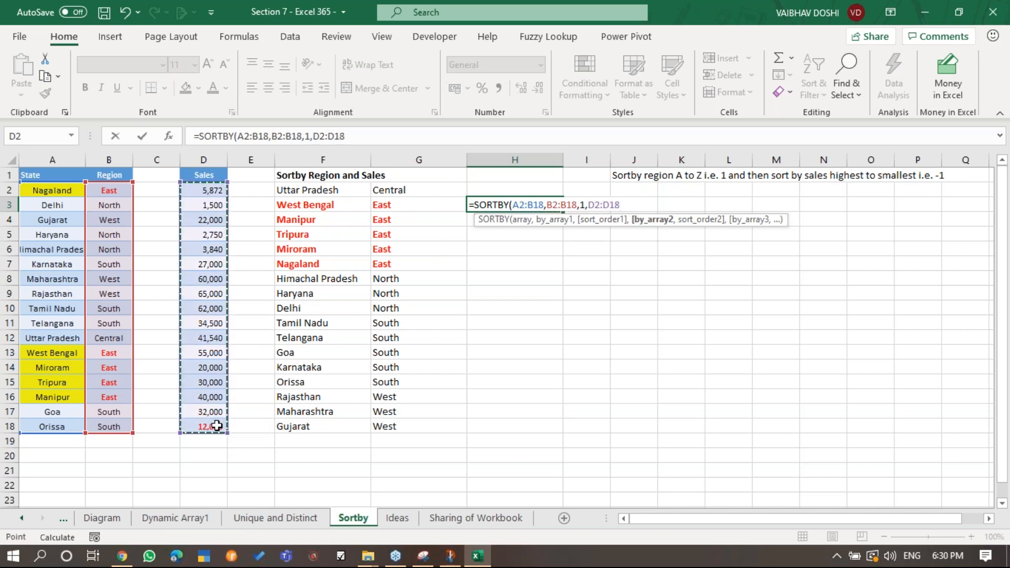
{"action": "type", "text": ","}
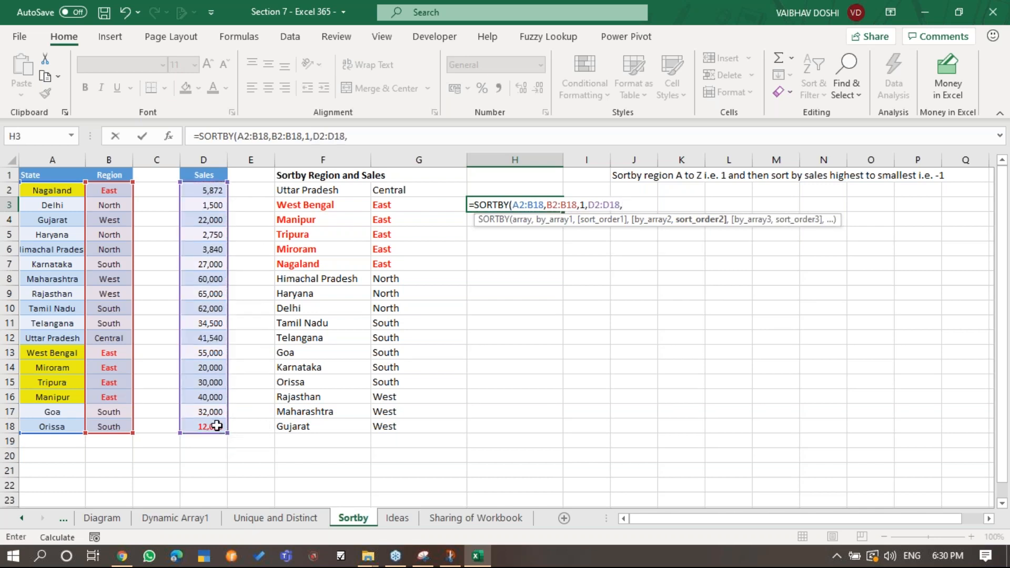
{"action": "type", "text": "-1)"}
{"action": "key", "text": "Return"}
{"action": "key", "text": "F2"}
{"action": "key", "text": "Return"}
Set the font color of H6:I10 in the new sorted list to Automatic.
{"action": "key", "text": "Down"}
{"action": "key", "text": "Down"}
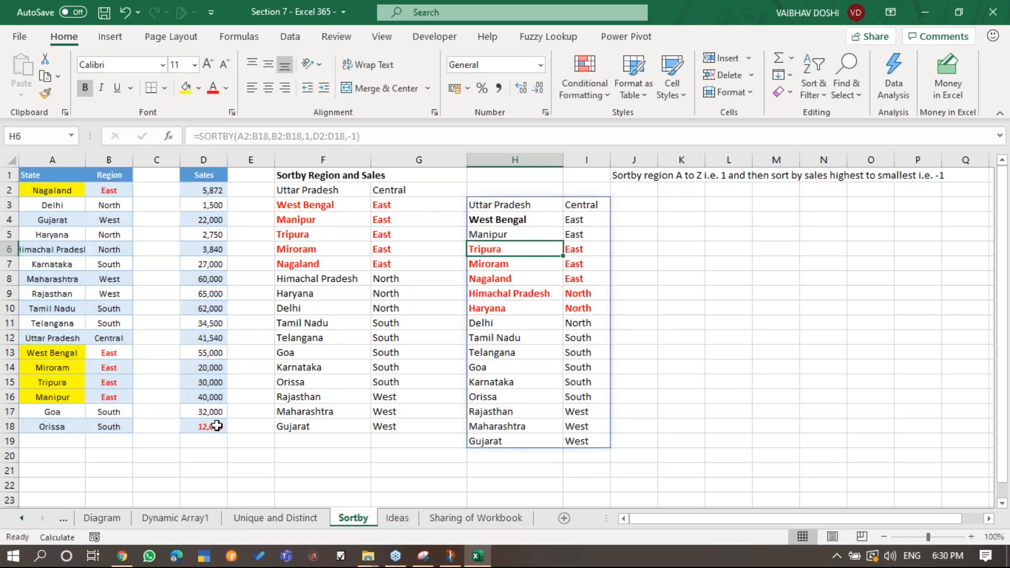
{"action": "key", "text": "shift+Right"}
{"action": "key", "text": "shift+Down"}
{"action": "key", "text": "shift+Down"}
{"action": "key", "text": "shift+Down"}
{"action": "key", "text": "shift+Down"}
{"action": "left_click", "coordinate": [227, 93]}
{"action": "left_click", "coordinate": [228, 105]}
Color the East region rows in H4:I8 with the standard red font color.
{"action": "left_click", "coordinate": [512, 236]}
{"action": "left_click_drag", "start_coordinate": [512, 237], "coordinate": [577, 294]}
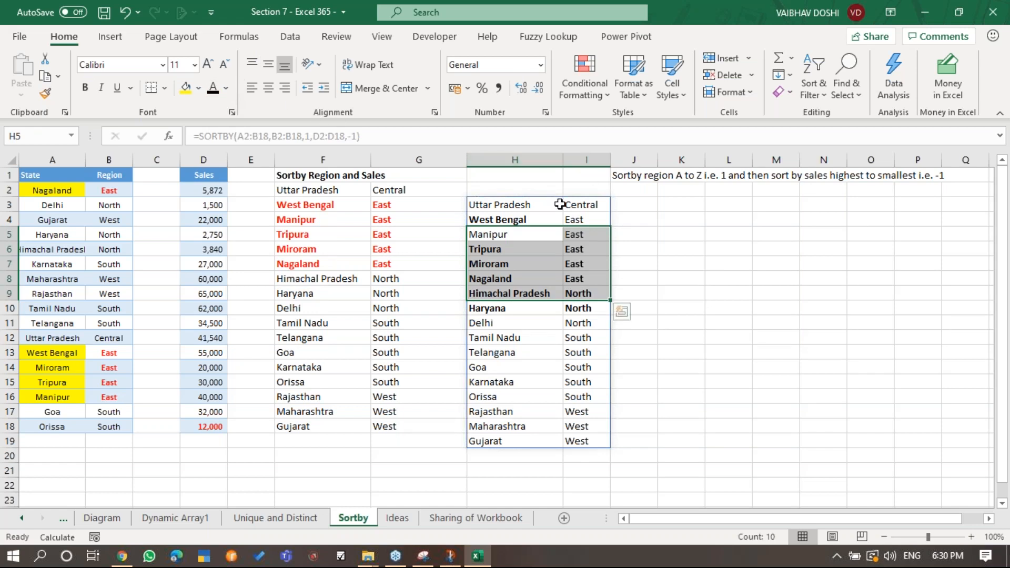
{"action": "left_click_drag", "start_coordinate": [534, 219], "coordinate": [593, 280]}
{"action": "left_click", "coordinate": [225, 90]}
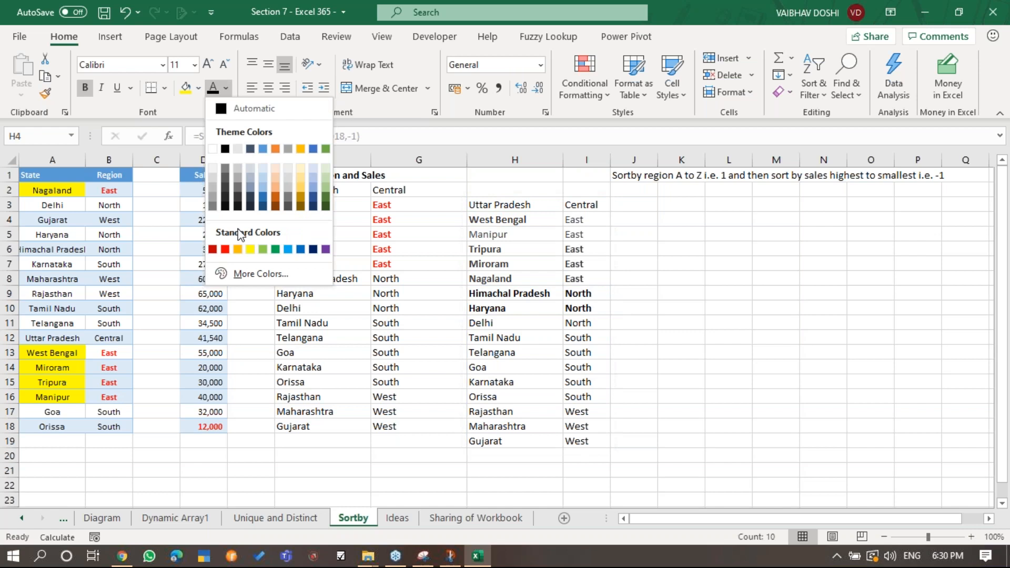
{"action": "left_click", "coordinate": [228, 248]}
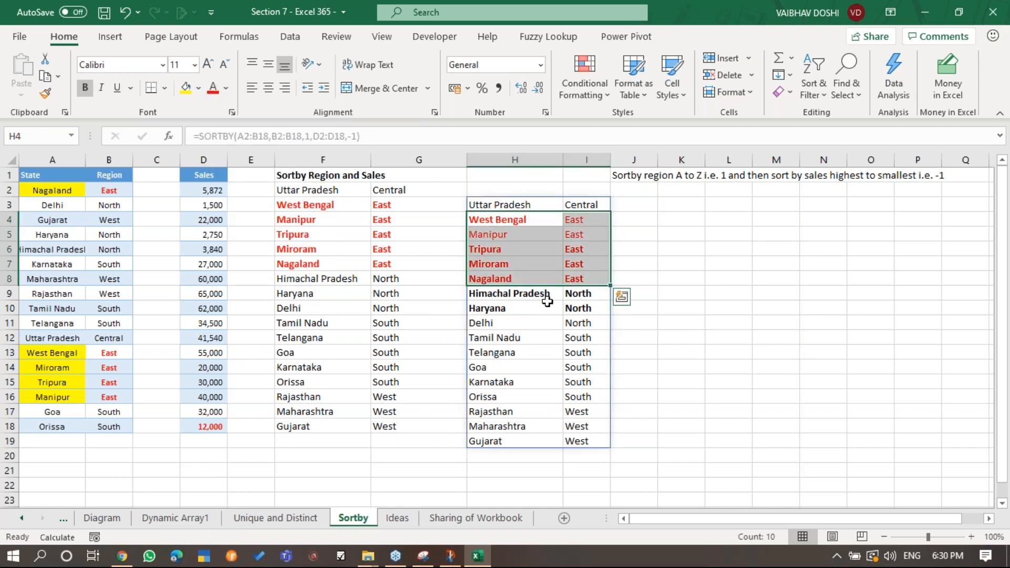
Remove bold from the North rows in H9:I10 and make the East rows in H4:I8 bold.
{"action": "left_click_drag", "start_coordinate": [544, 295], "coordinate": [574, 308]}
{"action": "key", "text": "ctrl+b"}
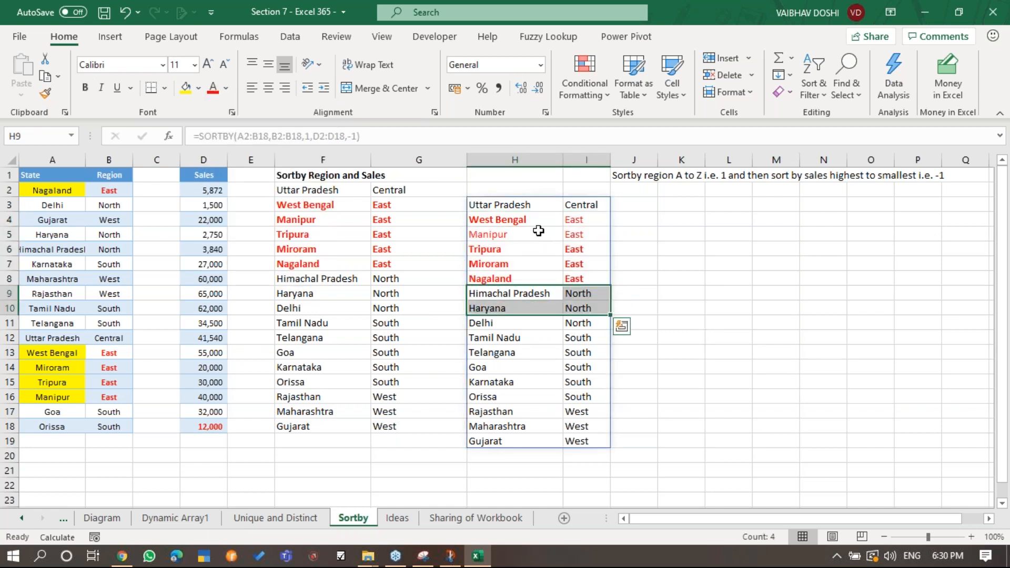
{"action": "left_click", "coordinate": [655, 244]}
{"action": "left_click", "coordinate": [553, 224]}
{"action": "left_click_drag", "start_coordinate": [492, 227], "coordinate": [574, 274]}
{"action": "key", "text": "ctrl+b"}
{"action": "key", "text": "ctrl+b"}
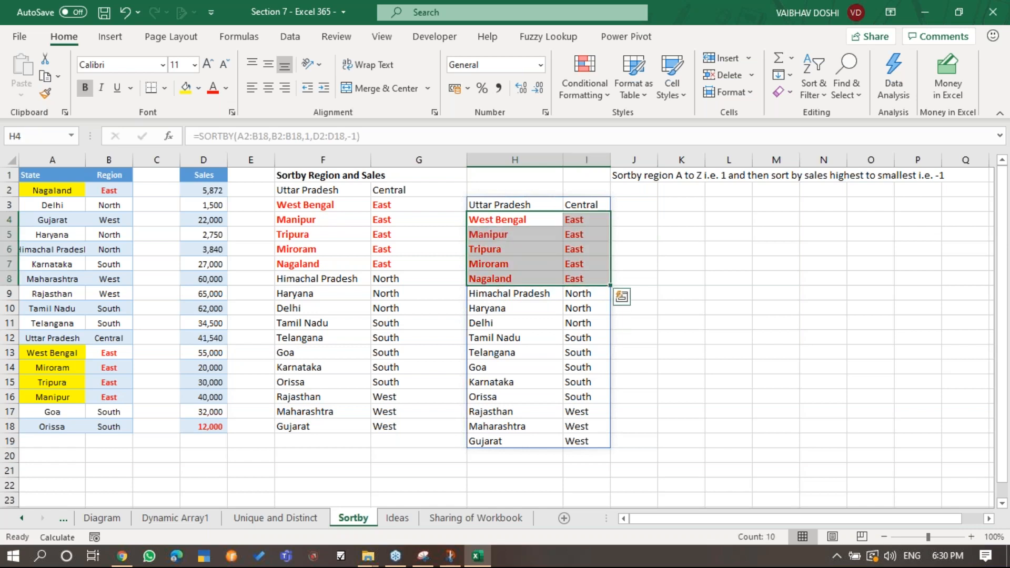
Enter the heading REGION in I2 above the region column of the new list.
{"action": "key", "text": "Left"}
{"action": "key", "text": "Right"}
{"action": "key", "text": "Right"}
{"action": "key", "text": "Up"}
{"action": "key", "text": "F2"}
{"action": "key", "text": "Escape"}
{"action": "key", "text": "Up"}
{"action": "key", "text": "Left"}
{"action": "key", "text": "Right"}
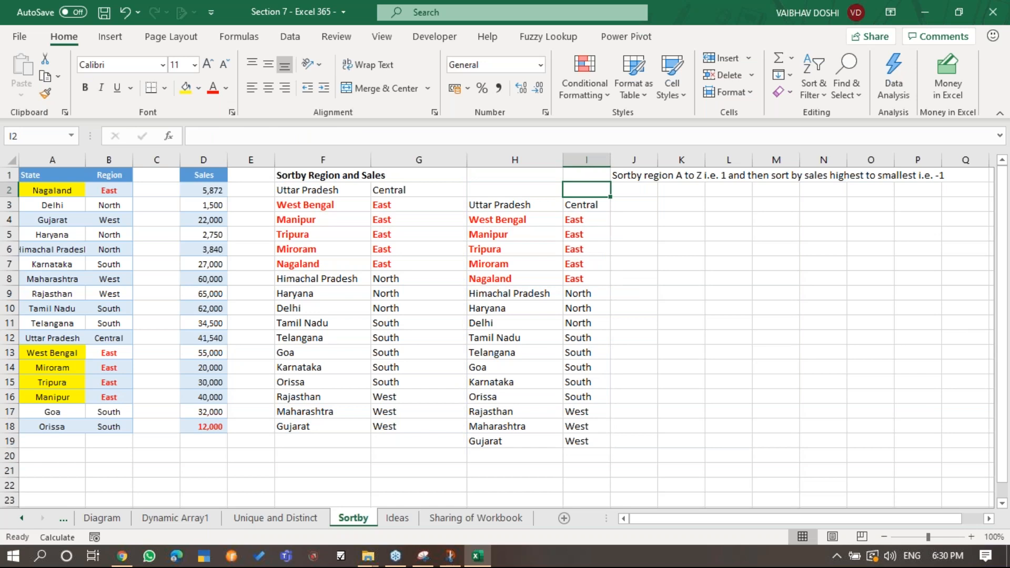
{"action": "type", "text": "REGION"}
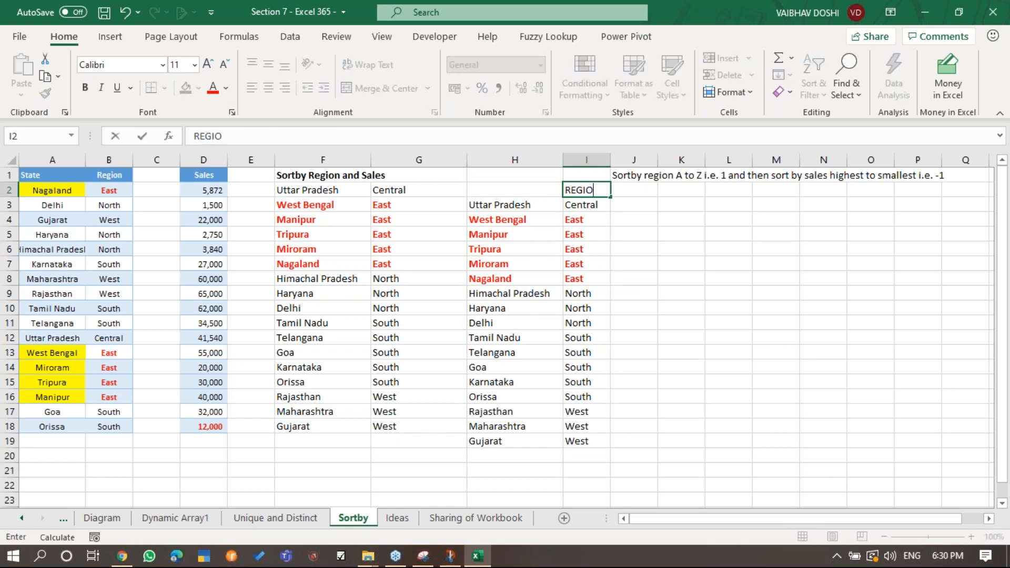
{"action": "key", "text": "Return"}
Examine the order of the regions down column I of the new list, from I3 to I19 and back.
{"action": "key", "text": "F2"}
{"action": "key", "text": "Escape"}
{"action": "key", "text": "Down"}
{"action": "key", "text": "Down"}
{"action": "key", "text": "Down"}
{"action": "key", "text": "Down"}
{"action": "key", "text": "Down"}
{"action": "key", "text": "Down"}
{"action": "key", "text": "Down"}
{"action": "key", "text": "Down"}
{"action": "key", "text": "Down"}
{"action": "key", "text": "Down"}
{"action": "key", "text": "Down"}
{"action": "key", "text": "Down"}
{"action": "key", "text": "Down"}
{"action": "key", "text": "Down"}
{"action": "key", "text": "Down"}
{"action": "key", "text": "Down"}
{"action": "key", "text": "Up"}
{"action": "key", "text": "Up"}
{"action": "key", "text": "Up"}
{"action": "key", "text": "Up"}
{"action": "key", "text": "Up"}
{"action": "key", "text": "Up"}
{"action": "key", "text": "Up"}
{"action": "key", "text": "Up"}
{"action": "key", "text": "Up"}
{"action": "key", "text": "Up"}
{"action": "key", "text": "Up"}
{"action": "key", "text": "Up"}
{"action": "key", "text": "Up"}
{"action": "key", "text": "Up"}
{"action": "key", "text": "Up"}
{"action": "key", "text": "Up"}
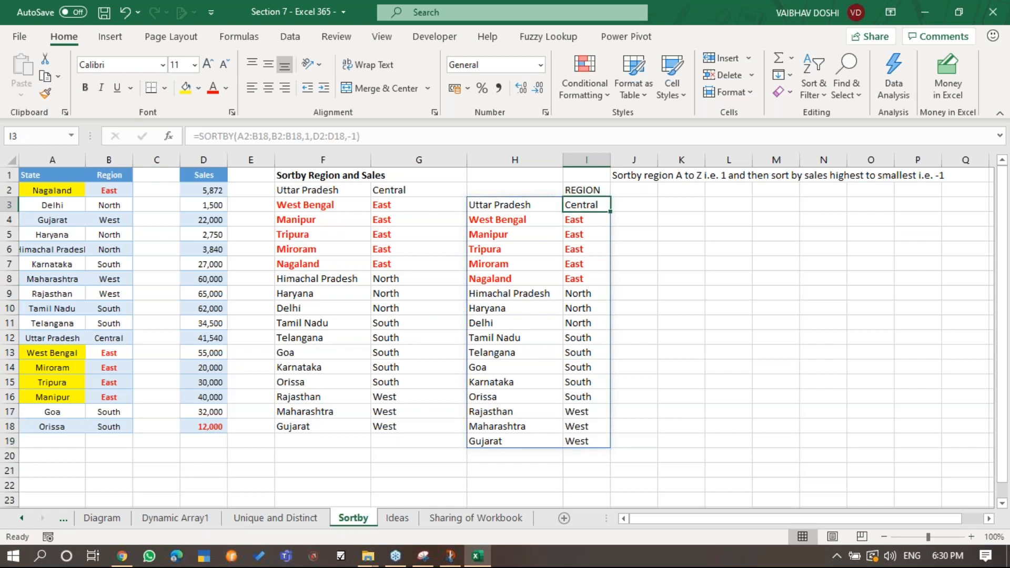
Examine the alphabetical grouping of regions down column I, checking individual cells within the spilled list before returning to the first East row.
{"action": "key", "text": "F2"}
{"action": "key", "text": "Escape"}
{"action": "key", "text": "Down"}
{"action": "key", "text": "Down"}
{"action": "key", "text": "Down"}
{"action": "key", "text": "Down"}
{"action": "key", "text": "Down"}
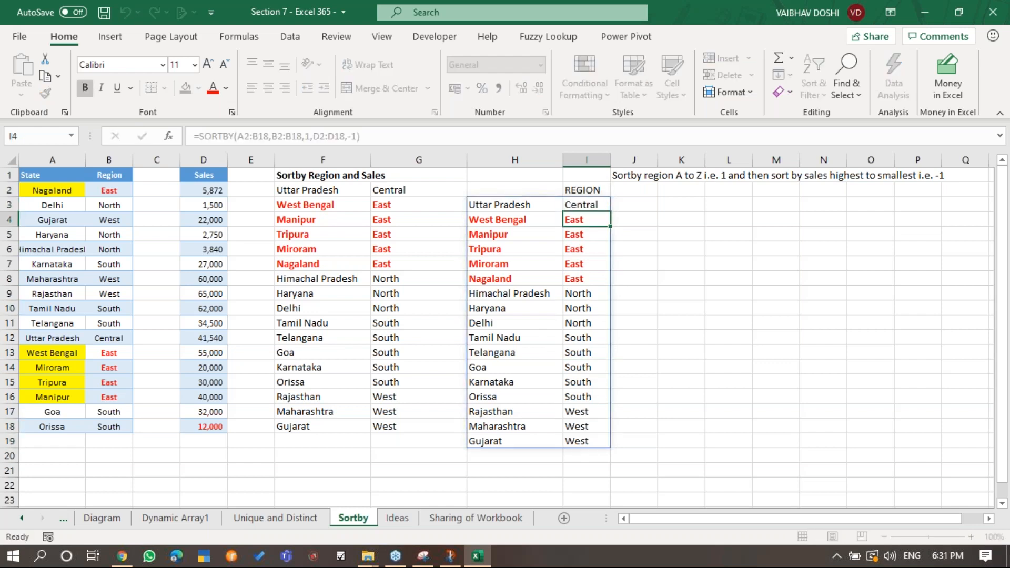
{"action": "key", "text": "Down"}
{"action": "key", "text": "F2"}
{"action": "key", "text": "Escape"}
{"action": "key", "text": "Down"}
{"action": "key", "text": "Down"}
{"action": "key", "text": "Down"}
{"action": "key", "text": "Down"}
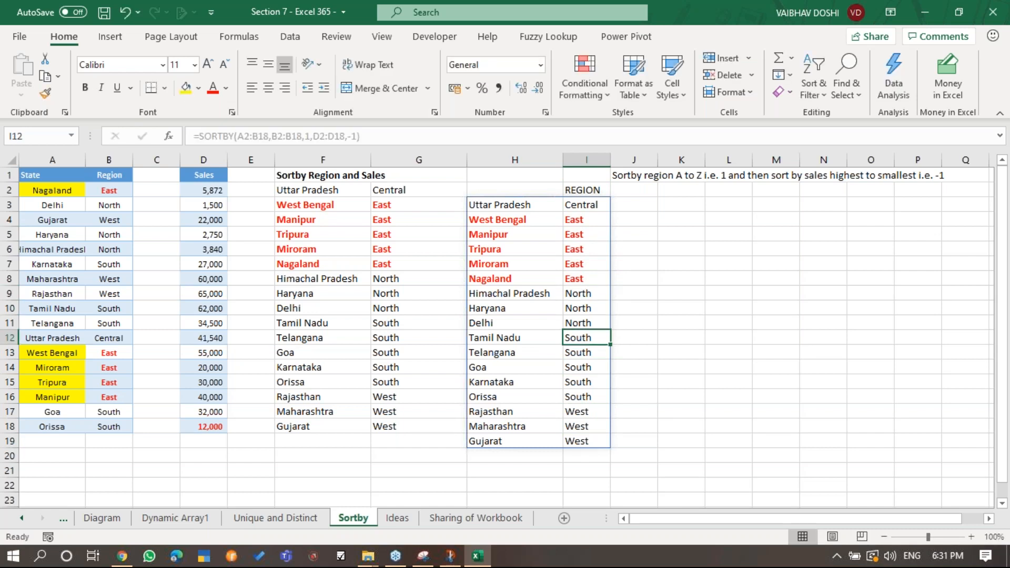
{"action": "key", "text": "F2"}
{"action": "key", "text": "Escape"}
{"action": "key", "text": "Down"}
{"action": "key", "text": "Down"}
{"action": "key", "text": "Down"}
{"action": "key", "text": "Down"}
{"action": "key", "text": "F2"}
{"action": "key", "text": "Escape"}
{"action": "key", "text": "Down"}
{"action": "key", "text": "Down"}
{"action": "key", "text": "Up"}
{"action": "key", "text": "Up"}
{"action": "key", "text": "Up"}
{"action": "key", "text": "Up"}
{"action": "key", "text": "Up"}
{"action": "key", "text": "Up"}
{"action": "key", "text": "Up"}
{"action": "key", "text": "Up"}
{"action": "key", "text": "Up"}
{"action": "key", "text": "Up"}
{"action": "key", "text": "Up"}
{"action": "key", "text": "Up"}
{"action": "key", "text": "Up"}
{"action": "key", "text": "Up"}
{"action": "key", "text": "Left"}
{"action": "key", "text": "Up"}
{"action": "key", "text": "Right"}
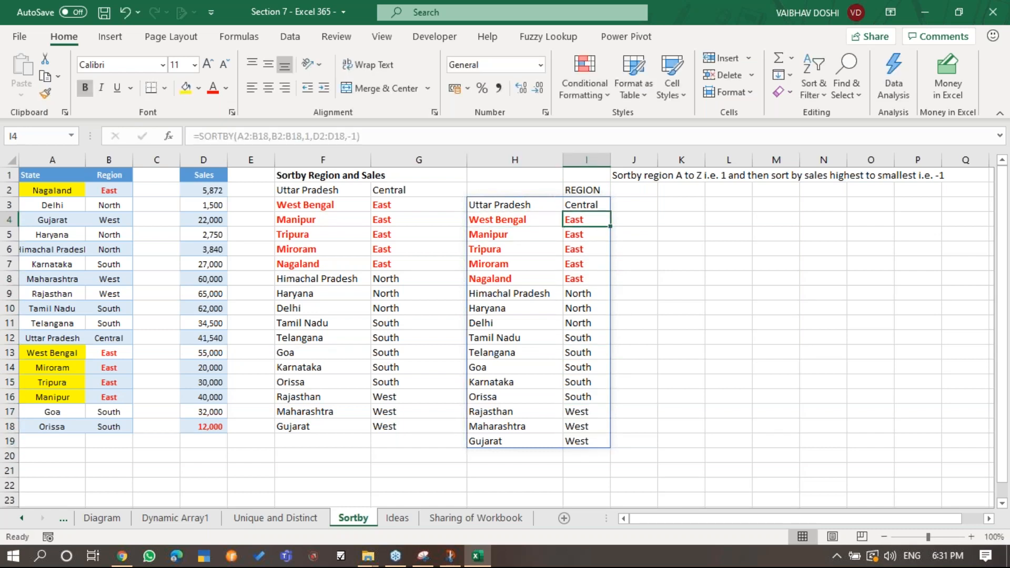
Examine the East region entries in I4:I8 and their states in H4:H8 of the sorted list.
{"action": "key", "text": "shift+Down"}
{"action": "key", "text": "shift+Down"}
{"action": "key", "text": "shift+Down"}
{"action": "key", "text": "shift+Down"}
{"action": "key", "text": "Left"}
{"action": "key", "text": "shift+Down"}
{"action": "key", "text": "shift+Down"}
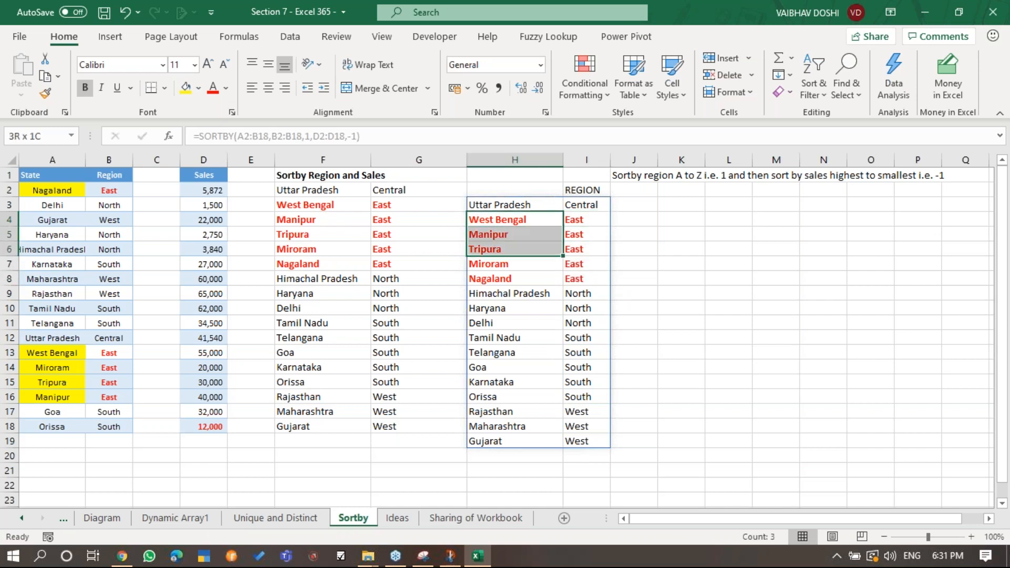
{"action": "key", "text": "shift+Down"}
{"action": "key", "text": "shift+Down"}
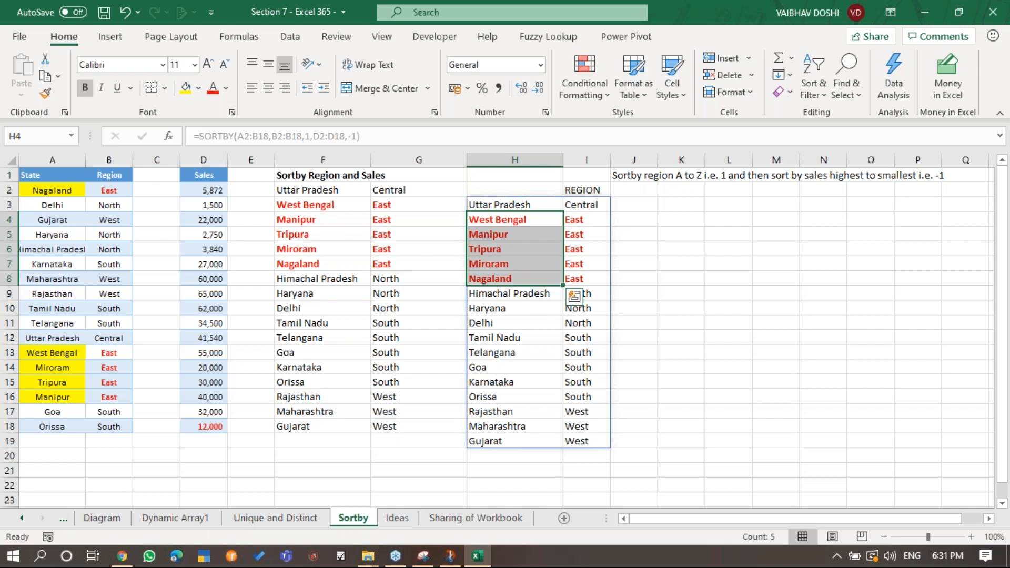
{"action": "key", "text": "Right"}
{"action": "key", "text": "Left"}
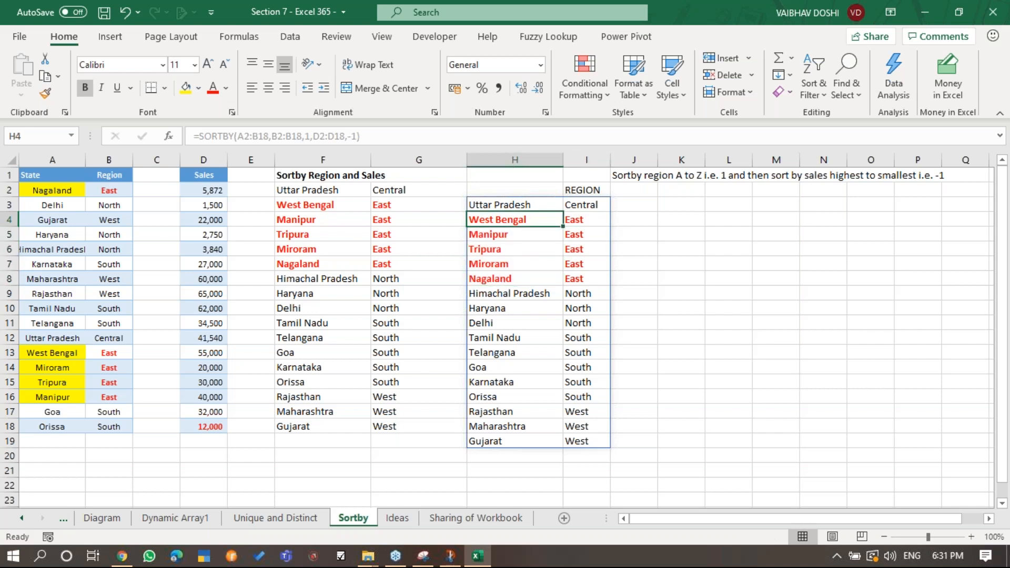
Compare each East state in H4:H8 with its sales figure in column D to check the descending order.
{"action": "left_click_drag", "start_coordinate": [37, 367], "coordinate": [37, 352]}
{"action": "left_click", "coordinate": [203, 350]}
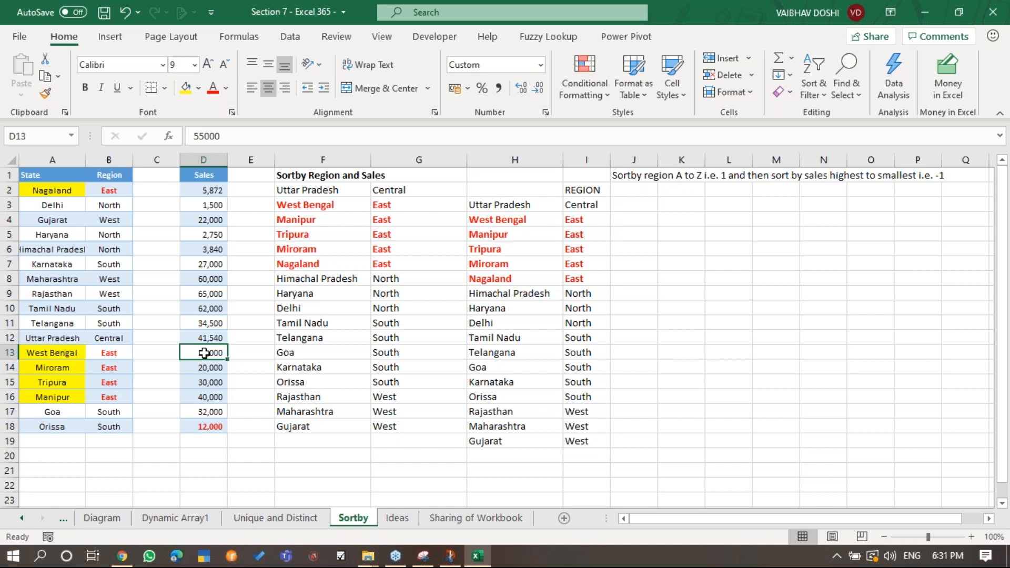
{"action": "left_click", "coordinate": [515, 234]}
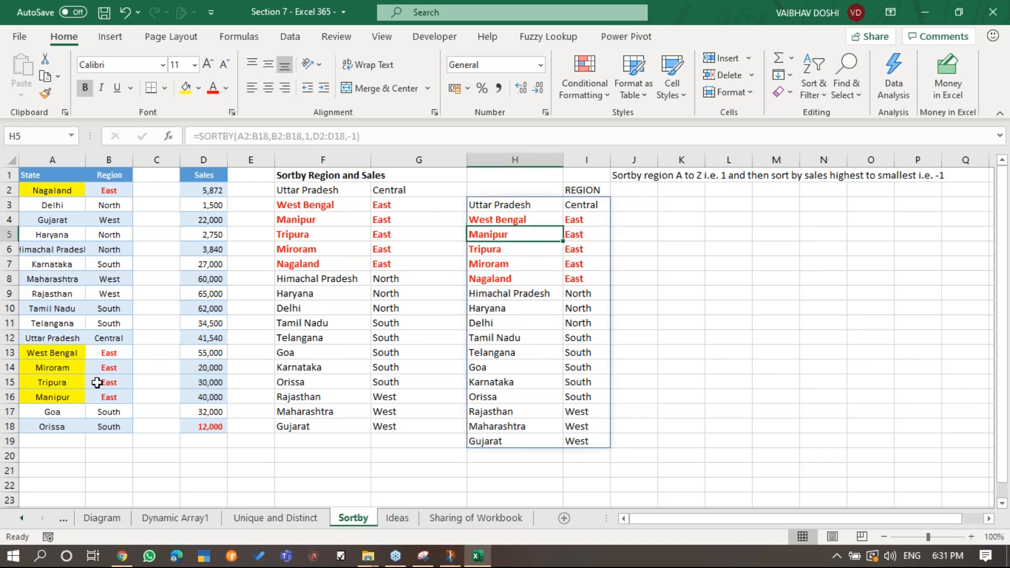
{"action": "left_click", "coordinate": [59, 399]}
{"action": "left_click", "coordinate": [216, 397]}
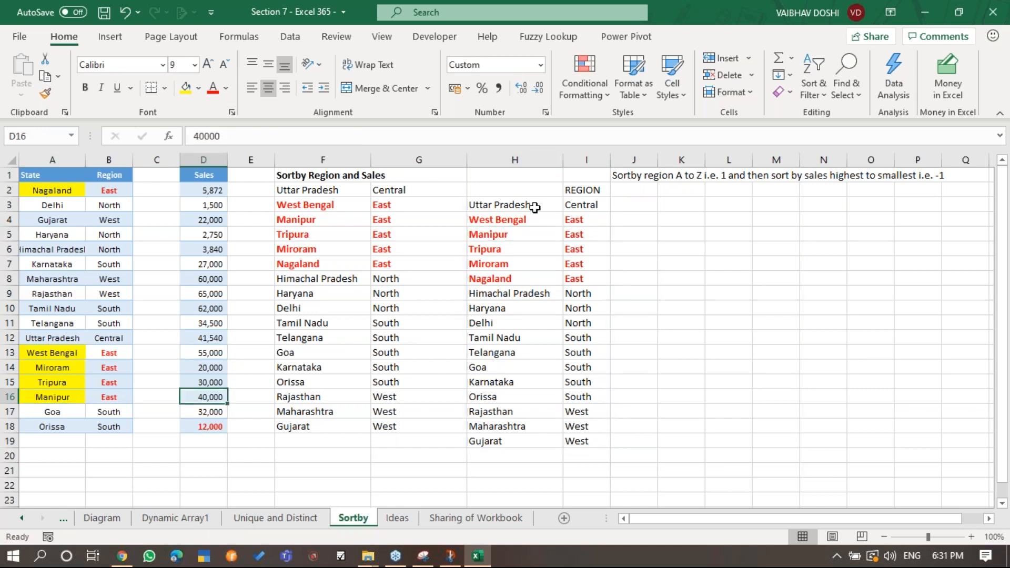
{"action": "left_click", "coordinate": [508, 249]}
{"action": "left_click", "coordinate": [30, 382]}
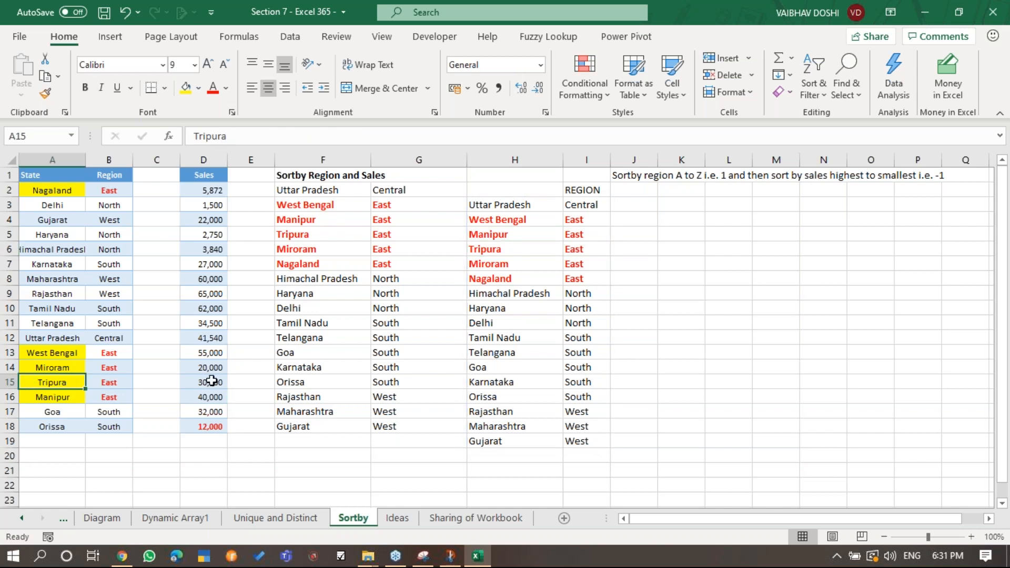
{"action": "left_click", "coordinate": [210, 380]}
{"action": "left_click", "coordinate": [509, 263]}
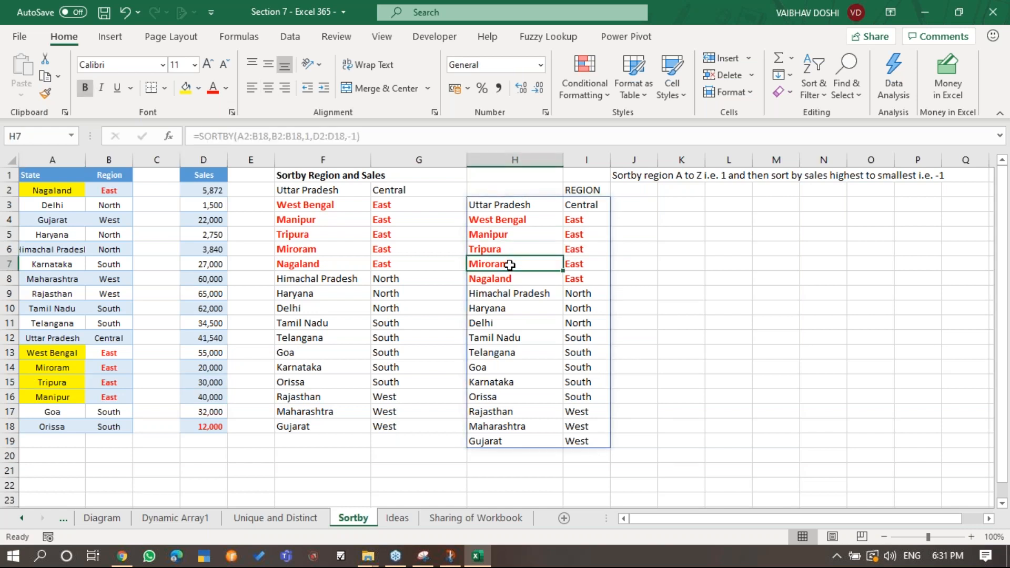
{"action": "left_click", "coordinate": [52, 368]}
{"action": "left_click", "coordinate": [190, 369]}
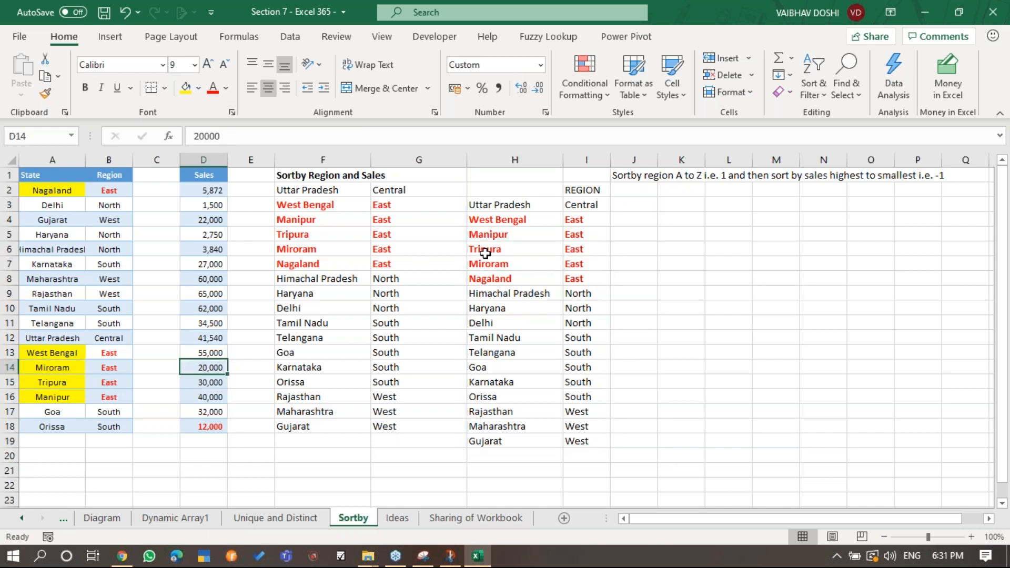
{"action": "left_click", "coordinate": [529, 277]}
{"action": "left_click", "coordinate": [67, 189]}
{"action": "left_click", "coordinate": [169, 189]}
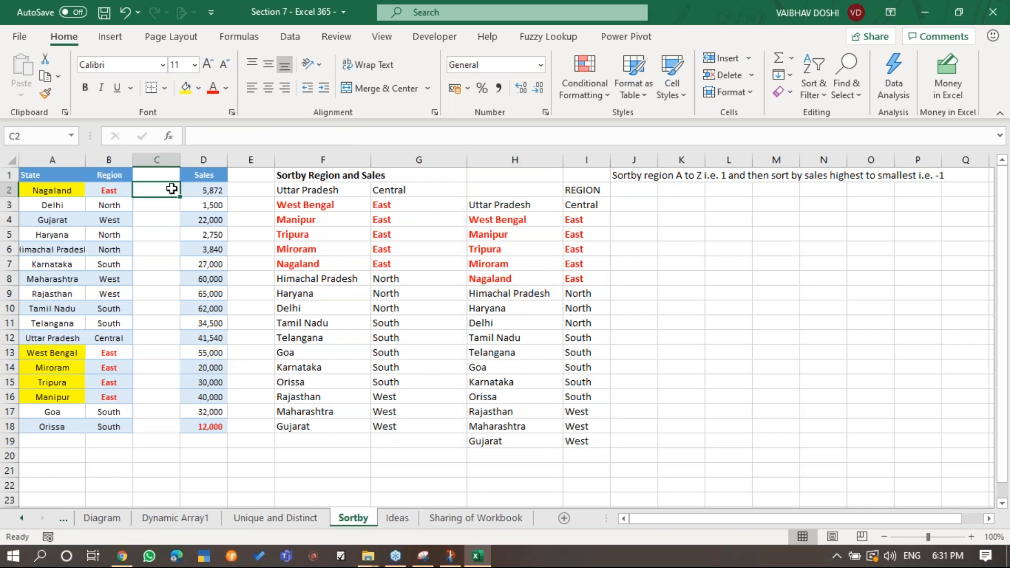
{"action": "left_click", "coordinate": [191, 188]}
Review the SORTBY formula in H3 and the source ranges it references.
{"action": "left_click", "coordinate": [555, 215]}
{"action": "left_click", "coordinate": [577, 221]}
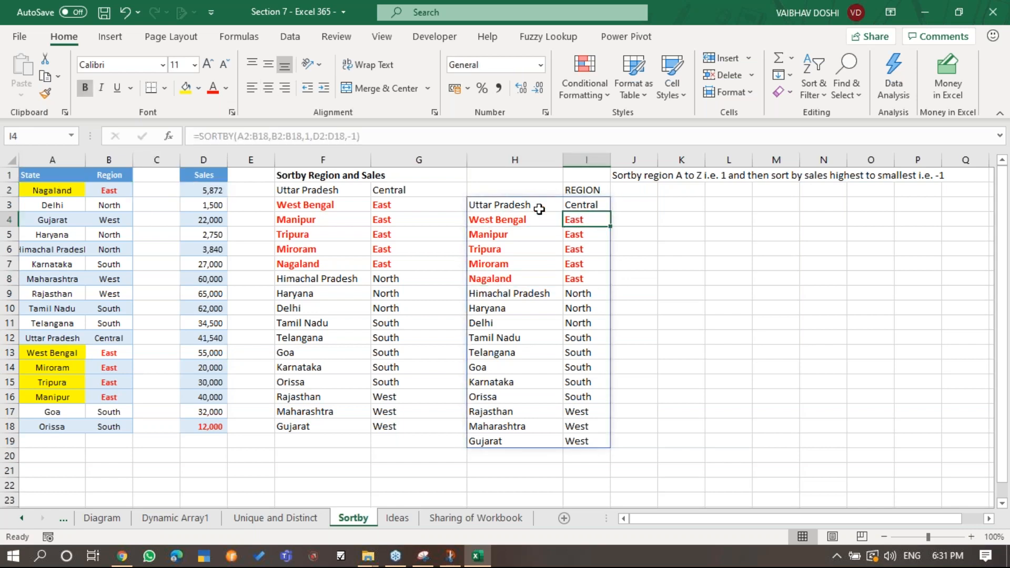
{"action": "left_click", "coordinate": [539, 209]}
{"action": "key", "text": "F2"}
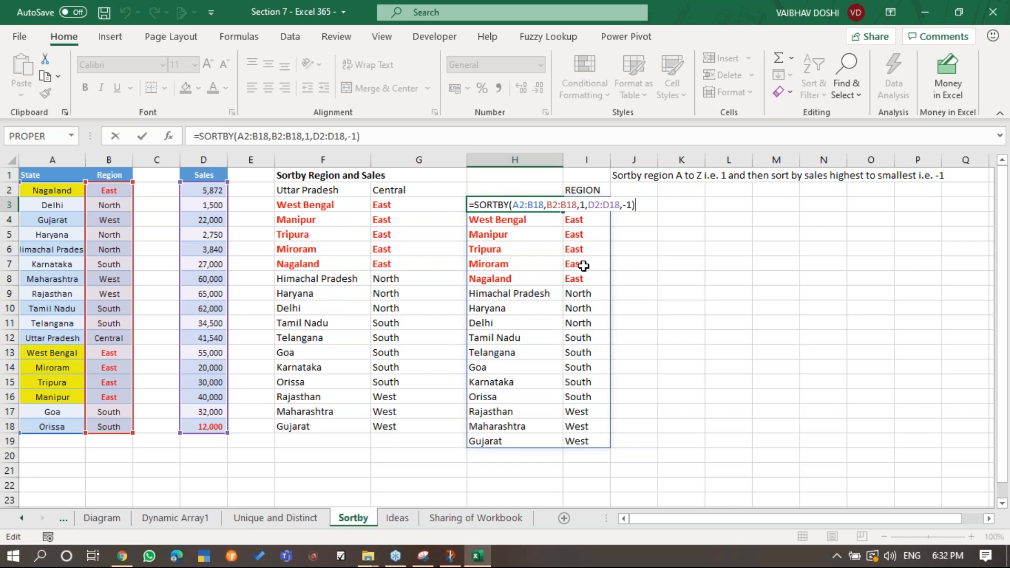
{"action": "key", "text": "ctrl+Return"}
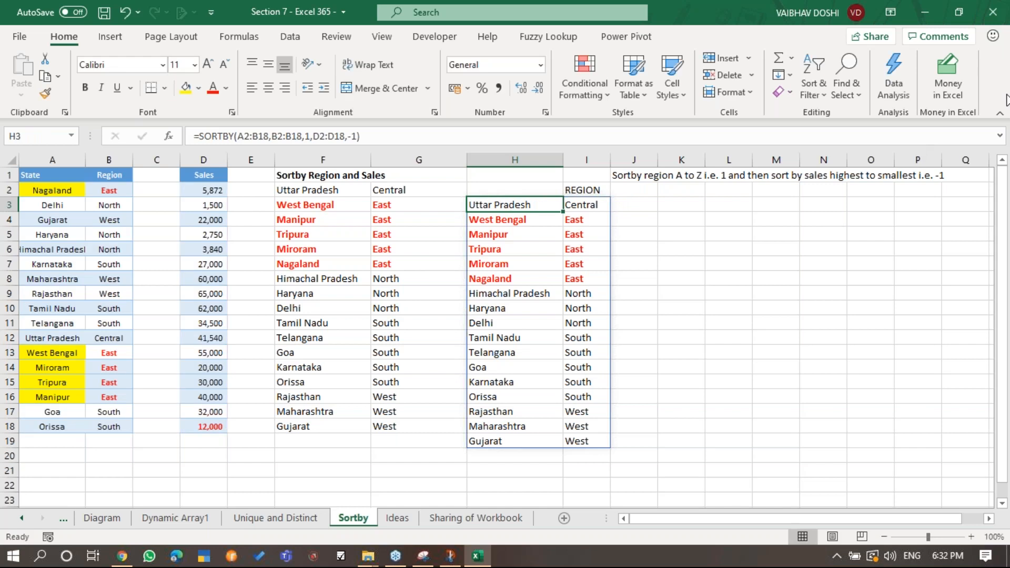
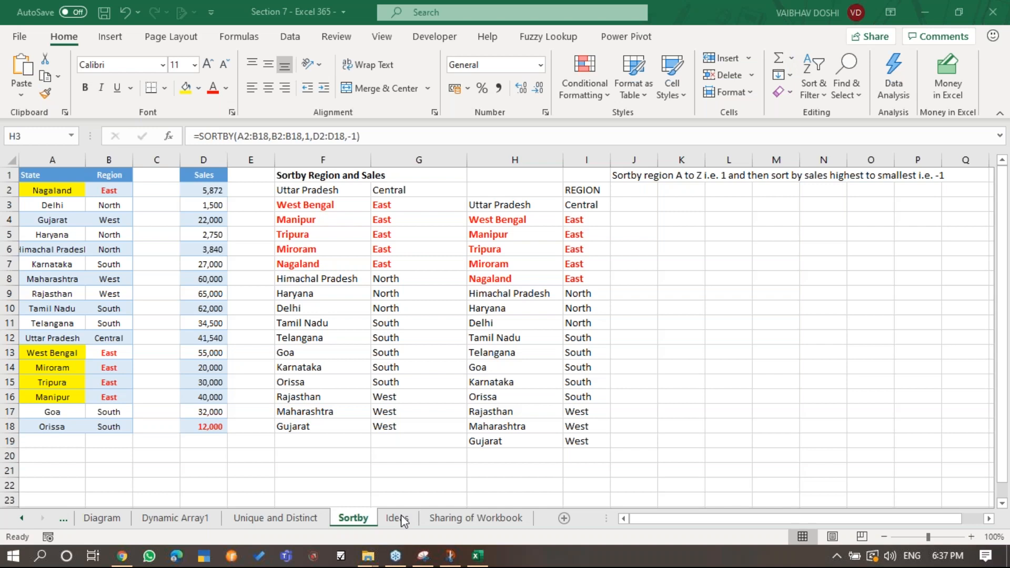
Go to the Ideas sheet and narrow the Doc No and Supplier Name columns so the whole table fits.
{"action": "left_click", "coordinate": [398, 519]}
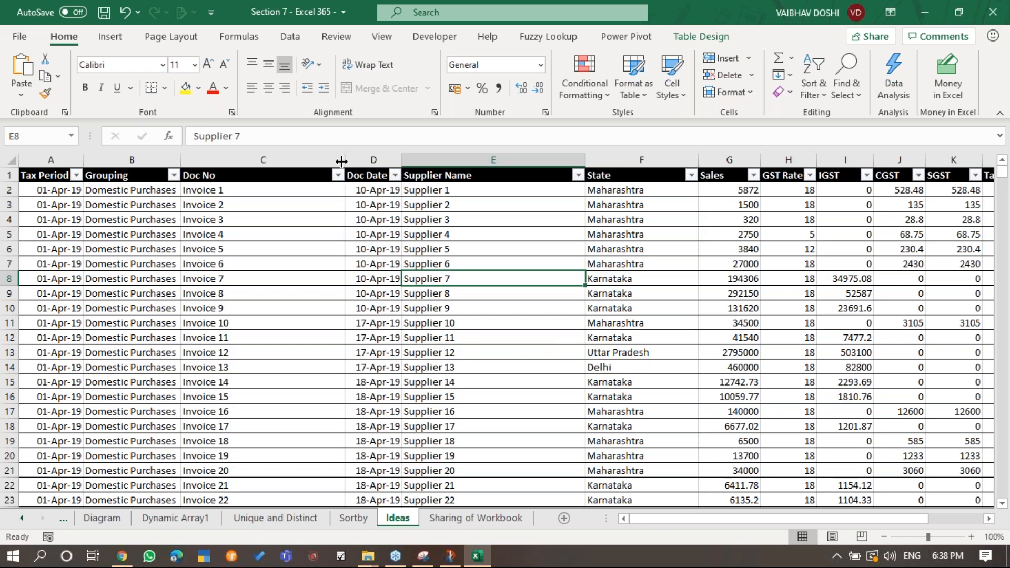
{"action": "left_click_drag", "start_coordinate": [341, 161], "coordinate": [272, 159]}
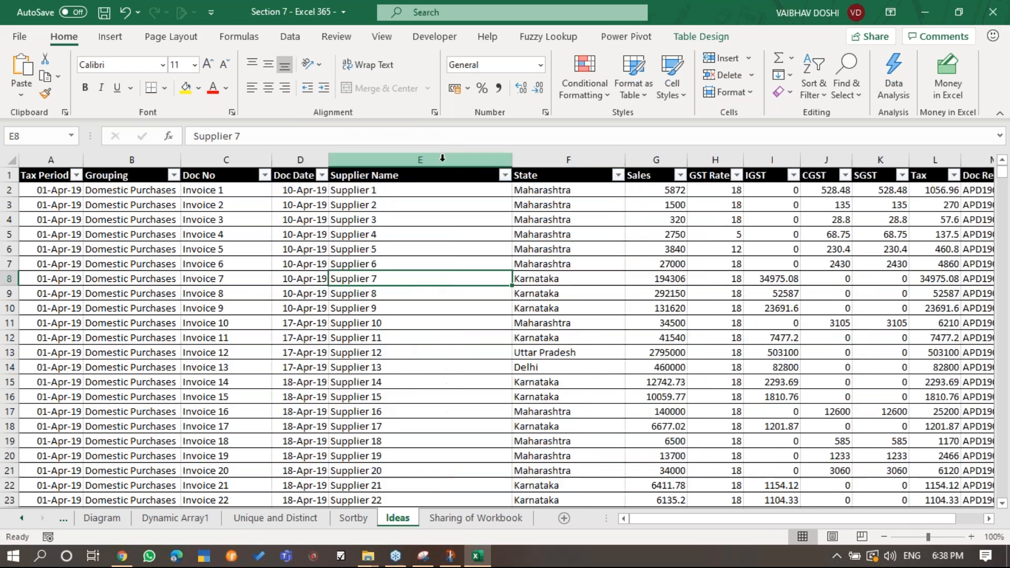
{"action": "left_click_drag", "start_coordinate": [513, 159], "coordinate": [421, 154]}
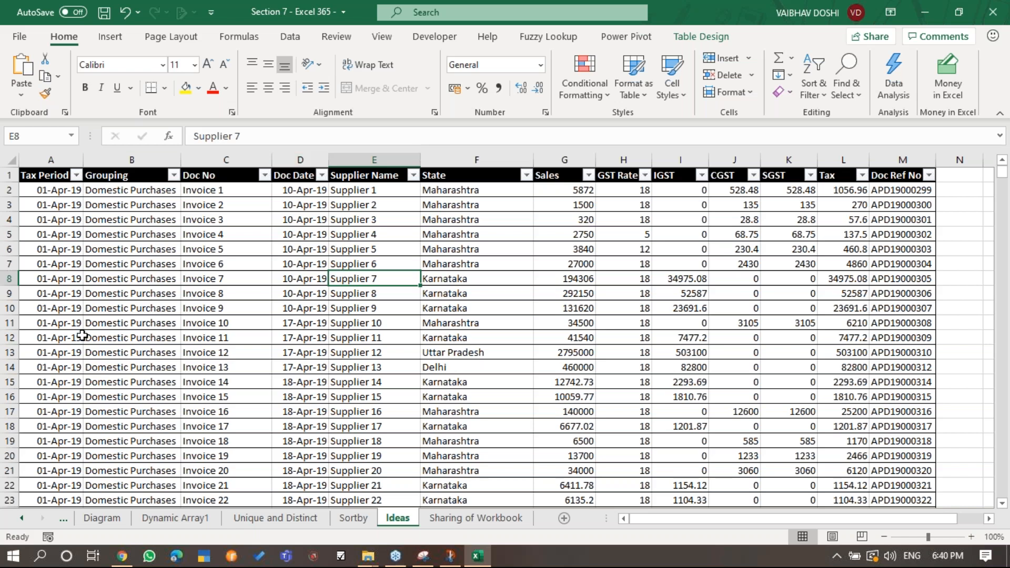
Switch to Chrome, close the WhatsApp tab and minimize the browser to return to the workbook.
{"action": "left_click", "coordinate": [122, 556]}
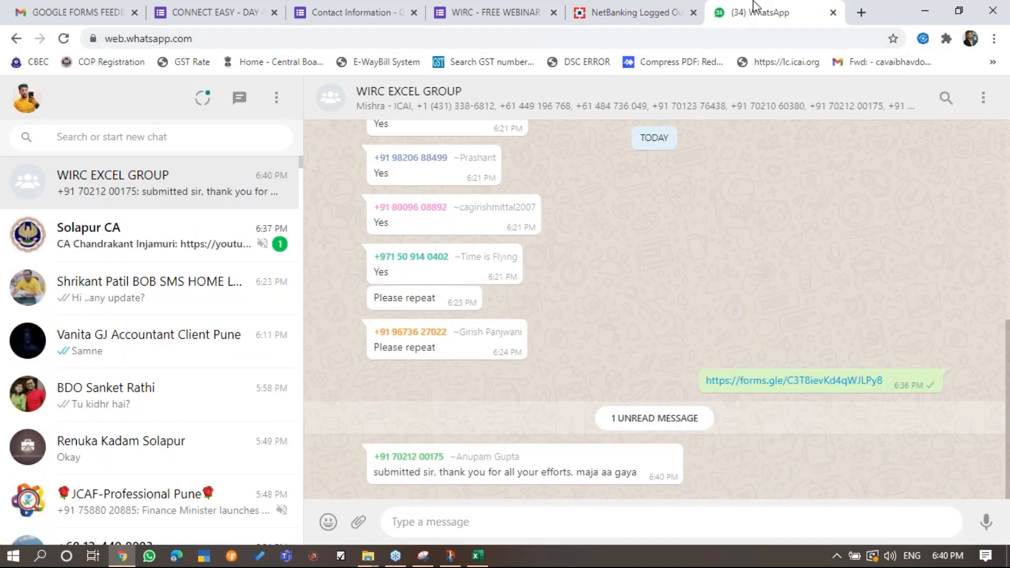
{"action": "left_click", "coordinate": [832, 13]}
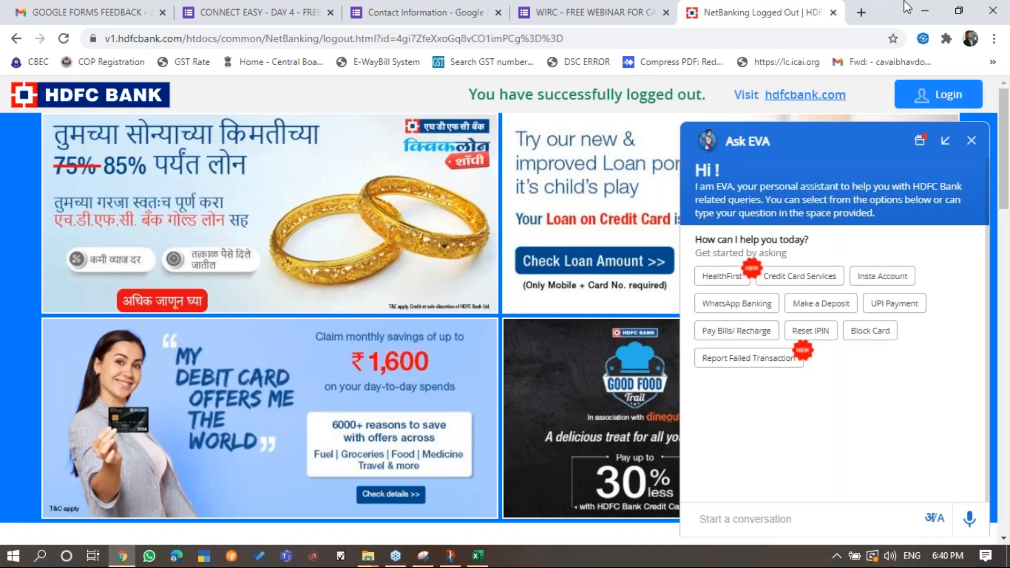
{"action": "left_click", "coordinate": [917, 2]}
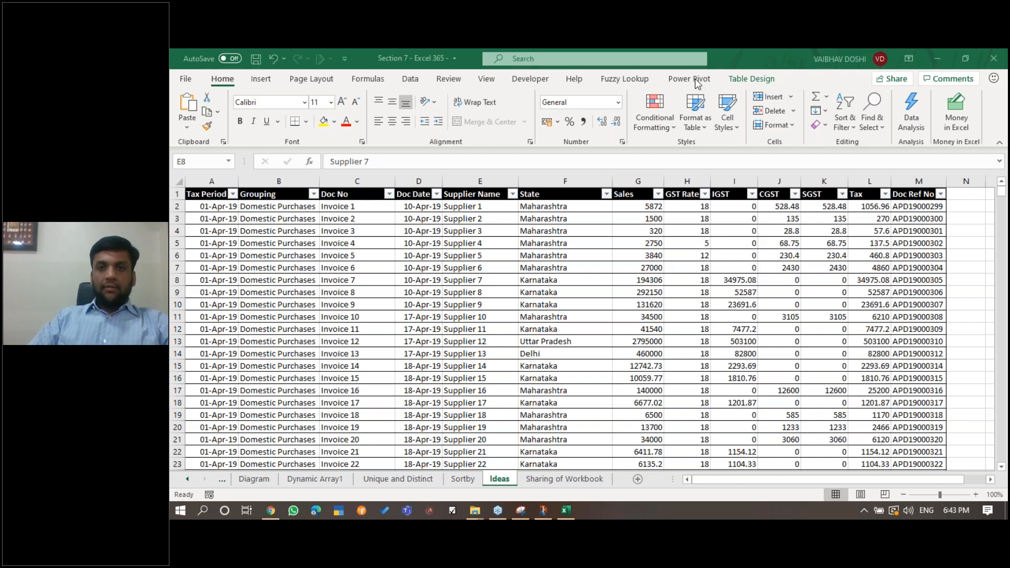
Examine the extent of the purchase table on the Ideas sheet, across its headings and down its rows.
{"action": "left_click", "coordinate": [731, 258]}
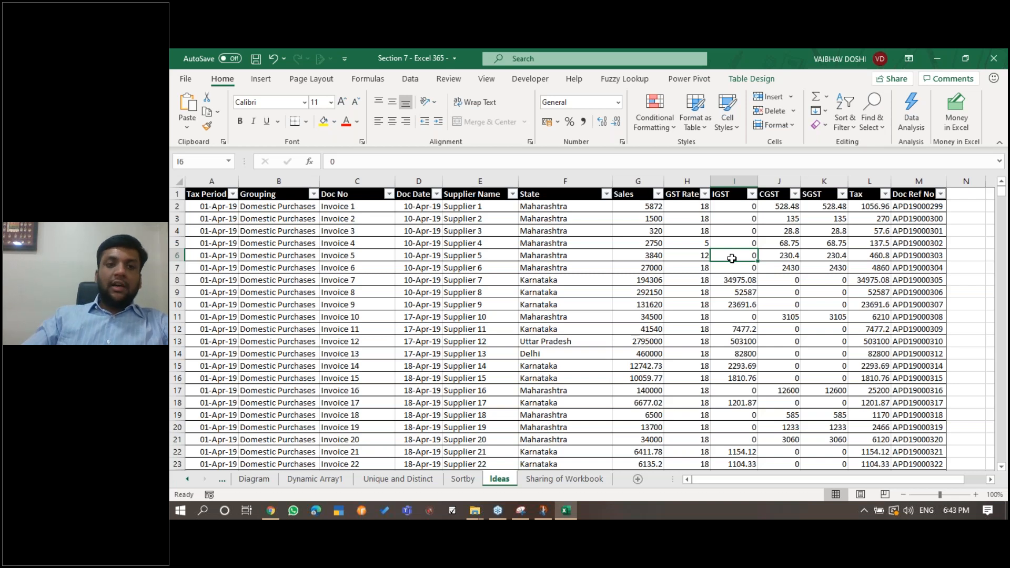
{"action": "key", "text": "ctrl+Home"}
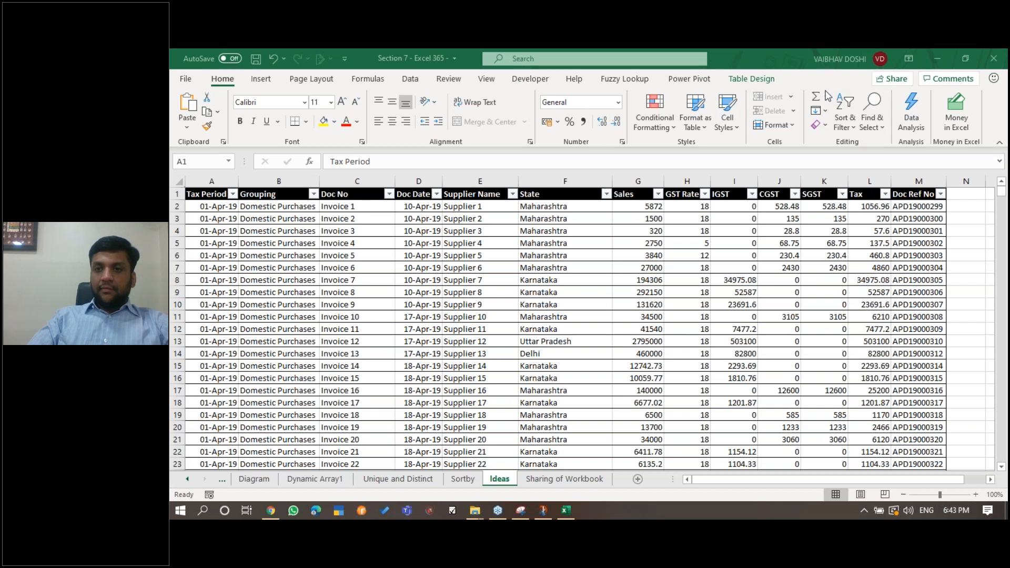
{"action": "left_click", "coordinate": [759, 238]}
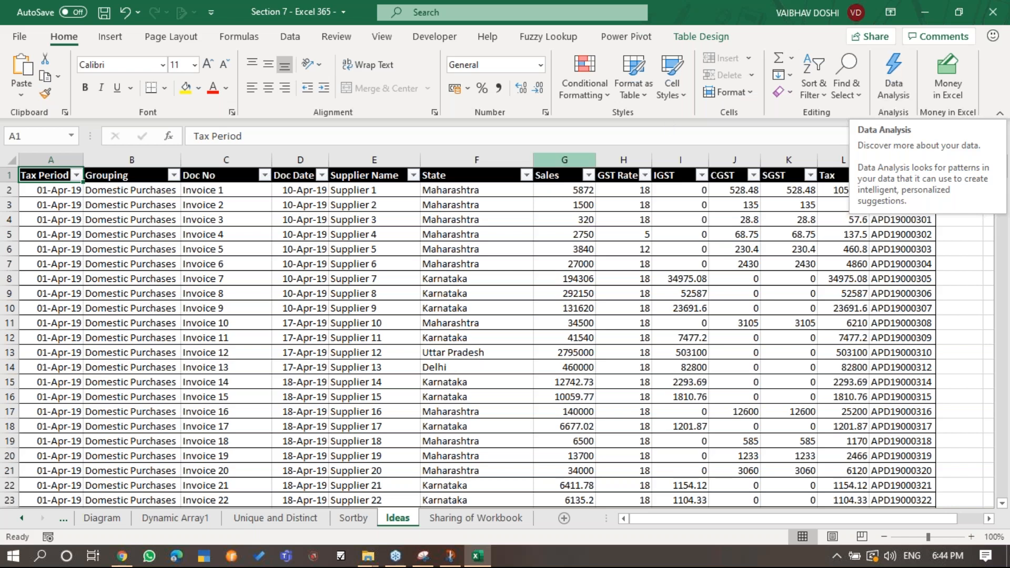
{"action": "left_click", "coordinate": [478, 264]}
{"action": "key", "text": "ctrl+Left"}
{"action": "key", "text": "ctrl+Up"}
{"action": "key", "text": "ctrl+shift+Right"}
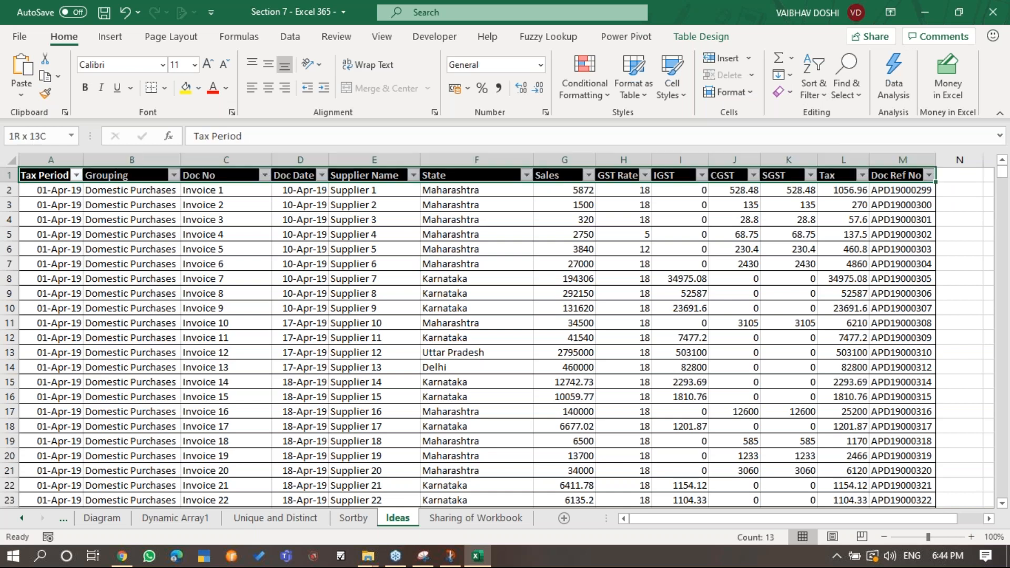
{"action": "key", "text": "ctrl+shift+Down"}
{"action": "key", "text": "ctrl+Home"}
{"action": "key", "text": "Right"}
{"action": "key", "text": "ctrl+Right"}
{"action": "key", "text": "ctrl+Right"}
{"action": "key", "text": "ctrl+Left"}
{"action": "key", "text": "ctrl+Left"}
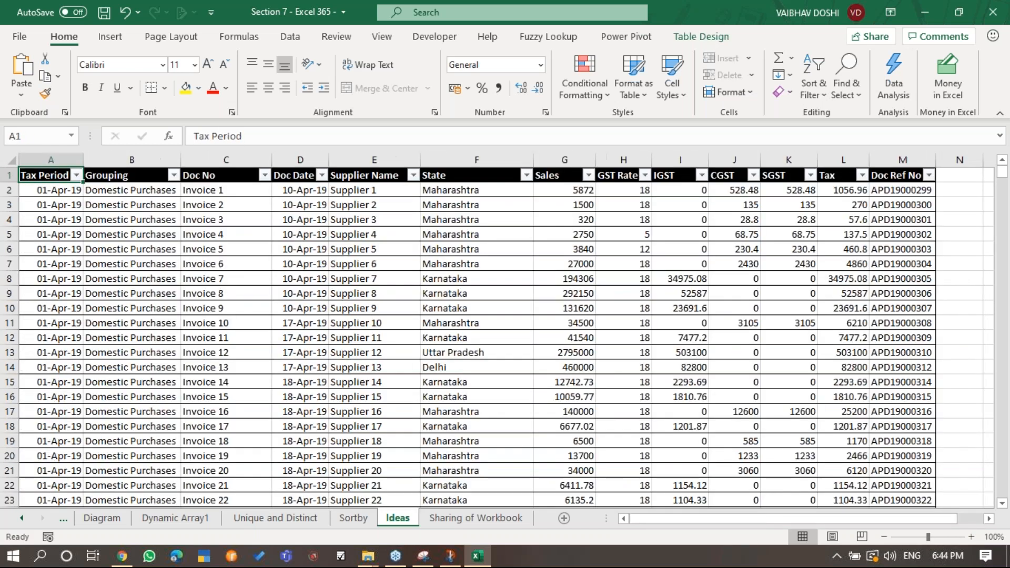
Select the whole table from Tax Period to Doc Ref No and run Data Analysis (Ideas) on it.
{"action": "key", "text": "ctrl+shift+Right"}
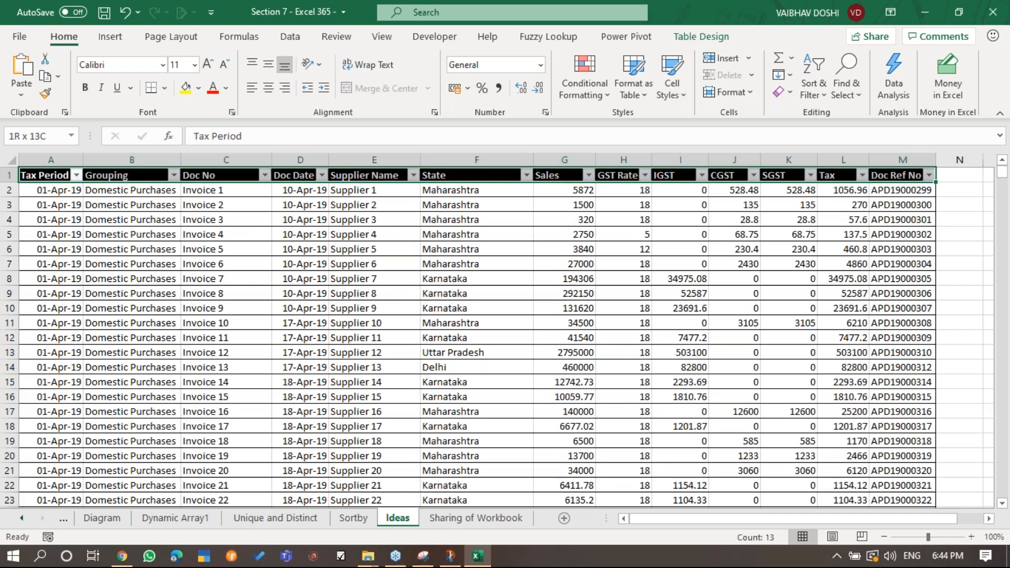
{"action": "key", "text": "ctrl+shift+Down"}
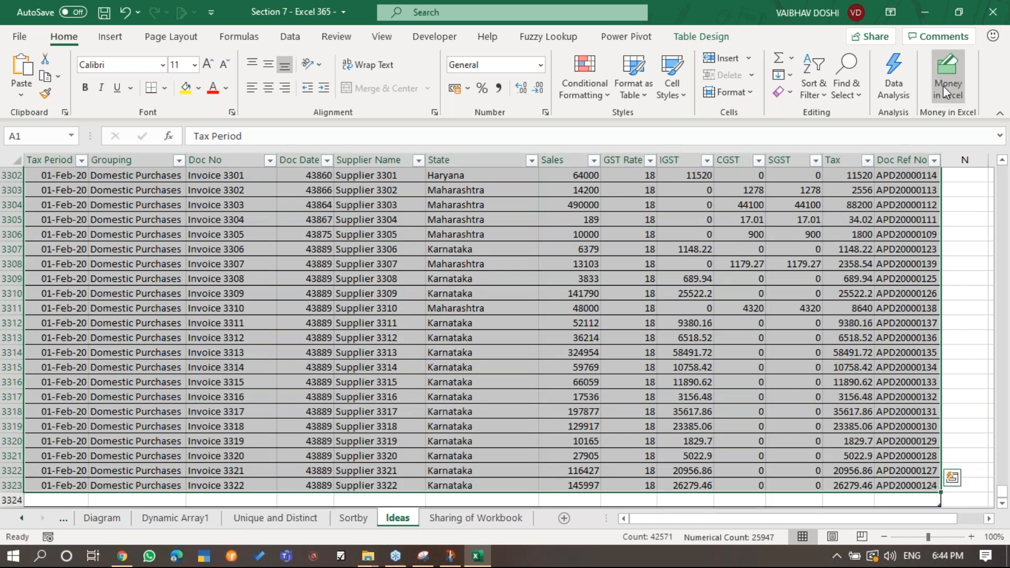
{"action": "left_click", "coordinate": [892, 70]}
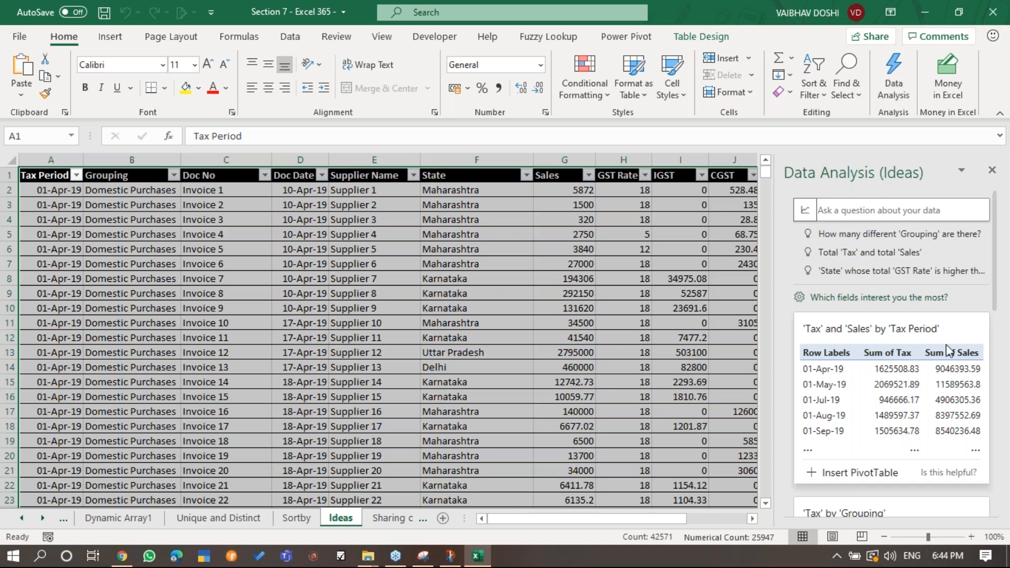
Insert the suggested 'Tax' and 'Sales' by 'Tax Period' PivotTable and the 'Tax' by 'Grouping' PivotChart.
{"action": "mouse_move", "coordinate": [996, 281]}
{"action": "left_mouse_down"}
{"action": "mouse_move", "coordinate": [1008, 486]}
{"action": "mouse_move", "coordinate": [984, 265]}
{"action": "mouse_move", "coordinate": [1002, 473]}
{"action": "mouse_move", "coordinate": [988, 266]}
{"action": "mouse_move", "coordinate": [988, 290]}
{"action": "left_mouse_up"}
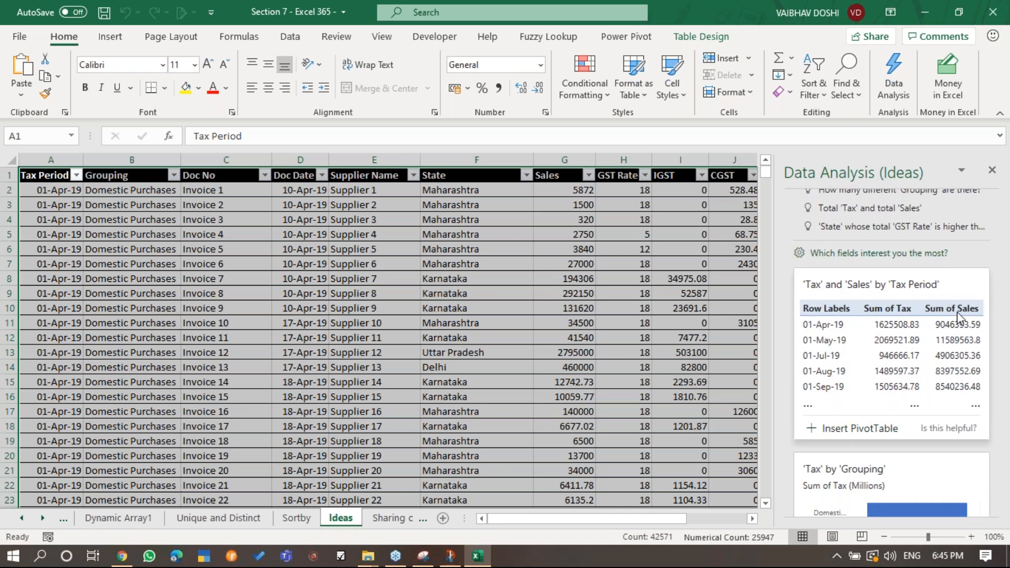
{"action": "left_click", "coordinate": [860, 428]}
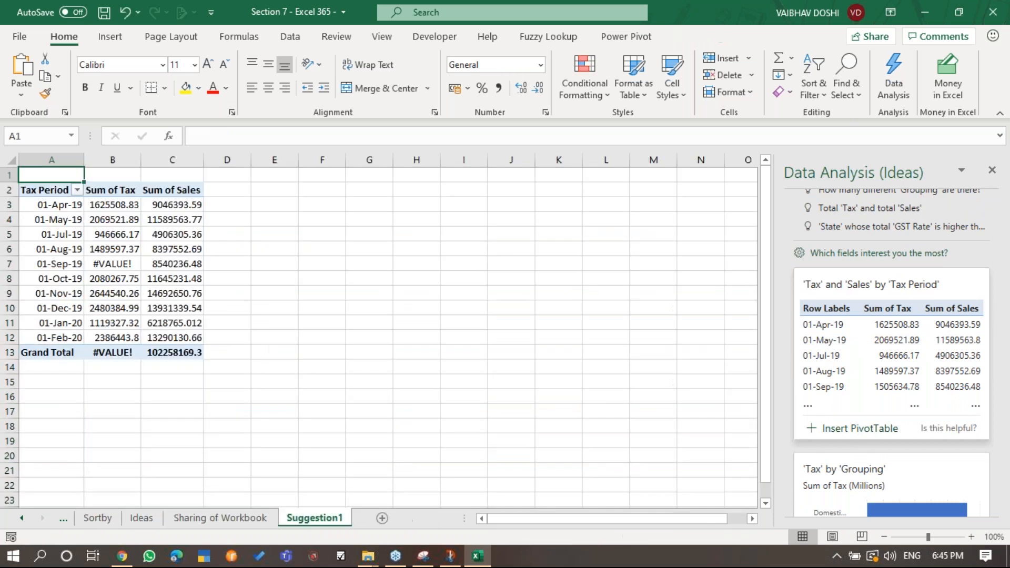
{"action": "scroll", "coordinate": [994, 289], "scroll_direction": "down", "scroll_amount": 3}
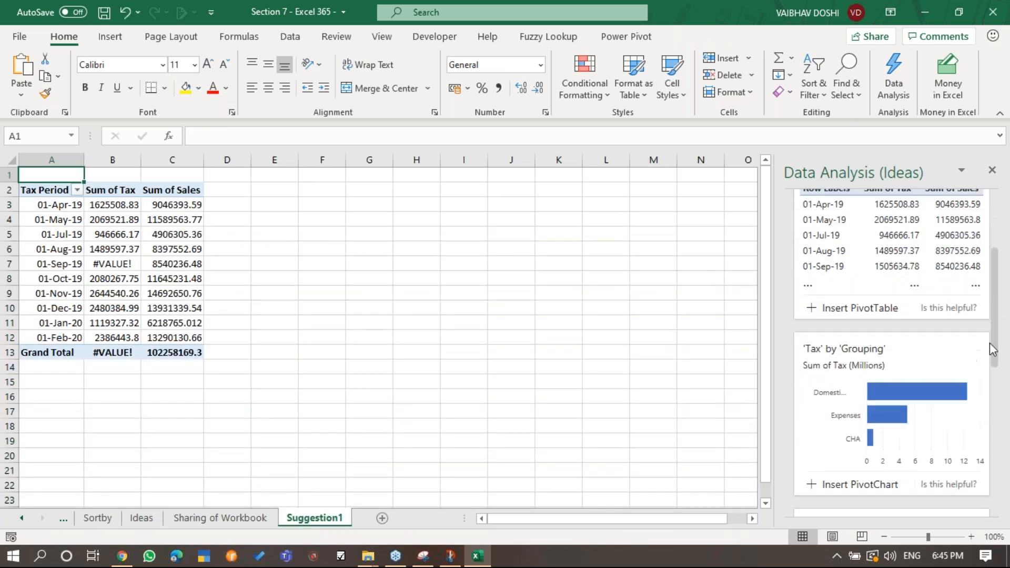
{"action": "left_click", "coordinate": [835, 442]}
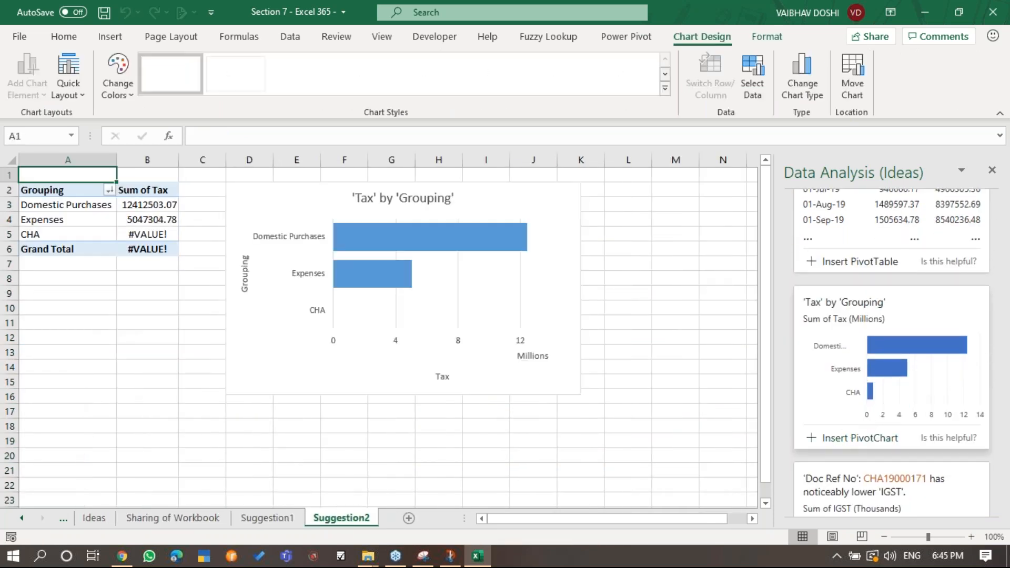
Look through the remaining suggested charts in Data Analysis (Ideas) and return to the Ideas sheet.
{"action": "scroll", "coordinate": [1000, 379], "scroll_direction": "down", "scroll_amount": 2}
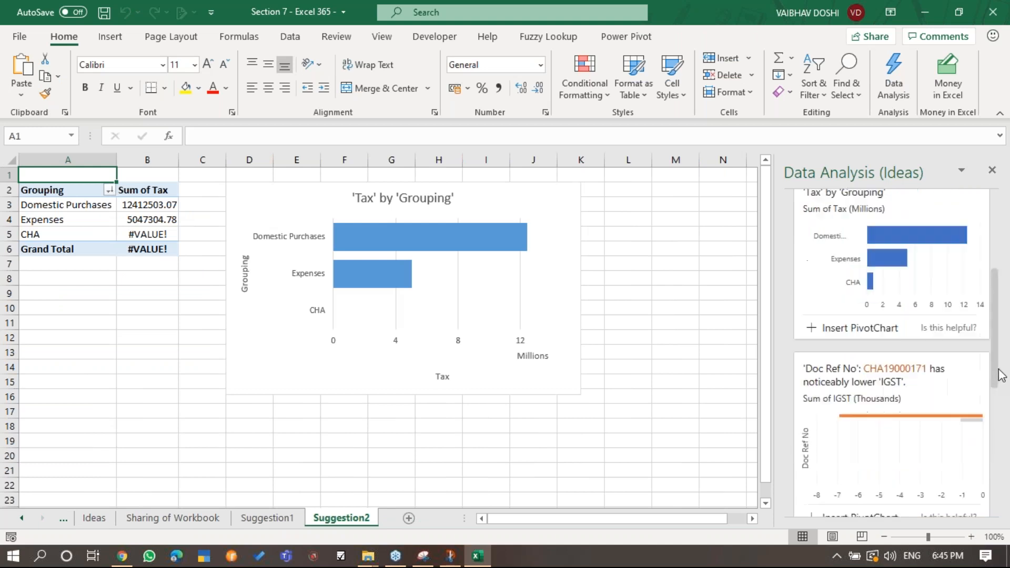
{"action": "scroll", "coordinate": [1002, 404], "scroll_direction": "down", "scroll_amount": 3}
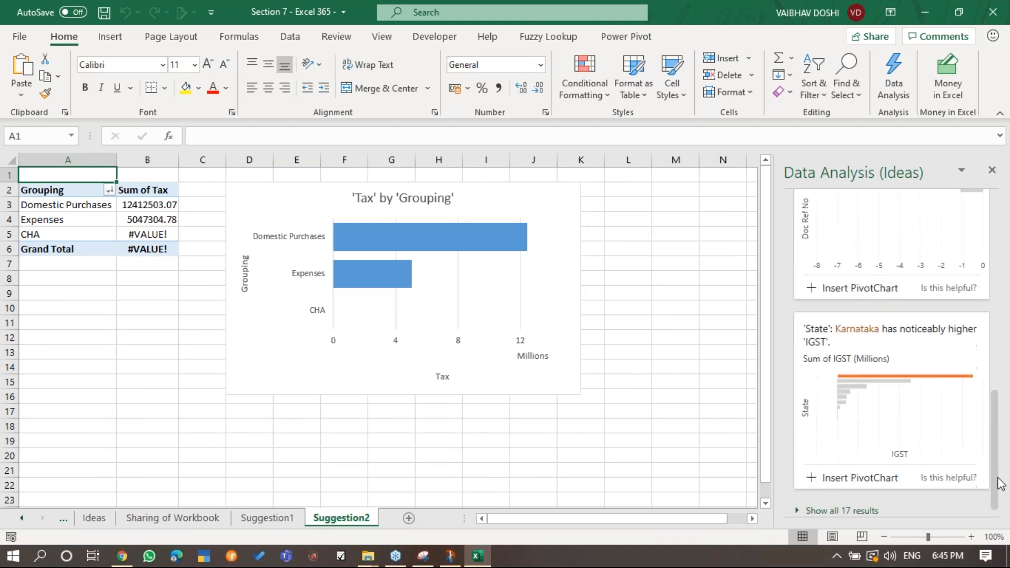
{"action": "scroll", "coordinate": [998, 415], "scroll_direction": "up", "scroll_amount": 5}
{"action": "left_click", "coordinate": [196, 518]}
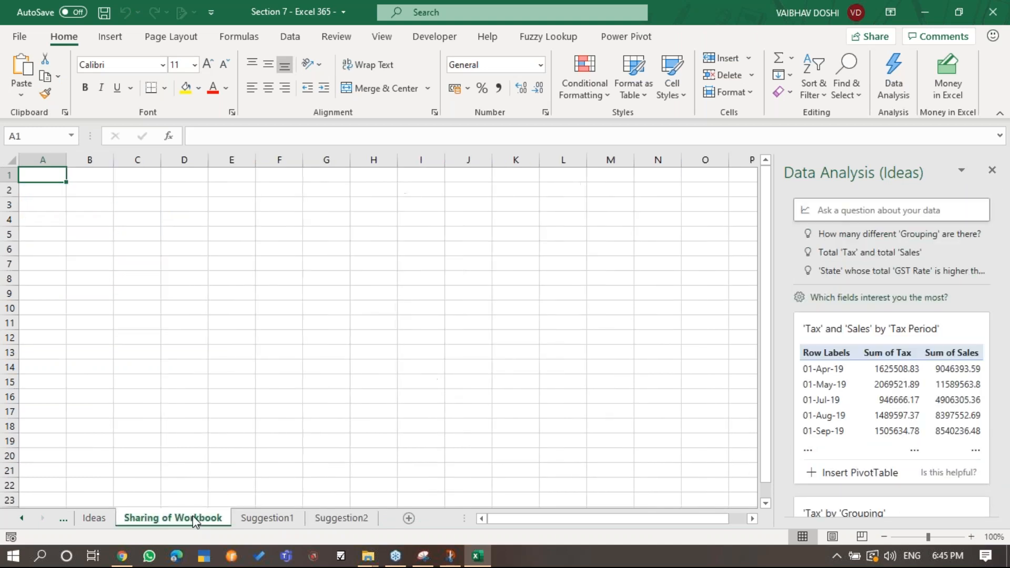
{"action": "left_click", "coordinate": [87, 520]}
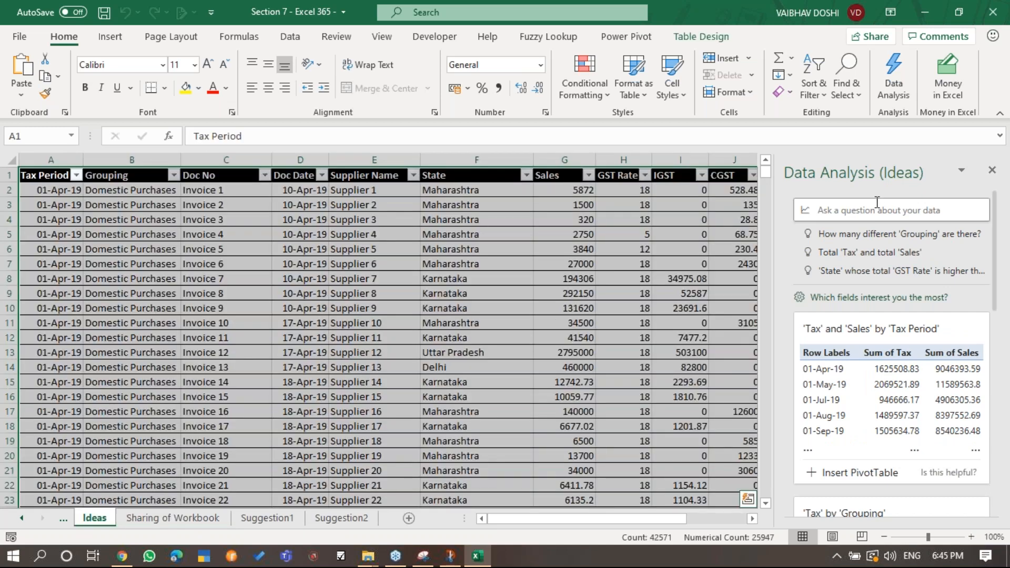
Ask Data Analysis "doc no. with top sales" and insert the answer as a PivotTable.
{"action": "left_click", "coordinate": [871, 211]}
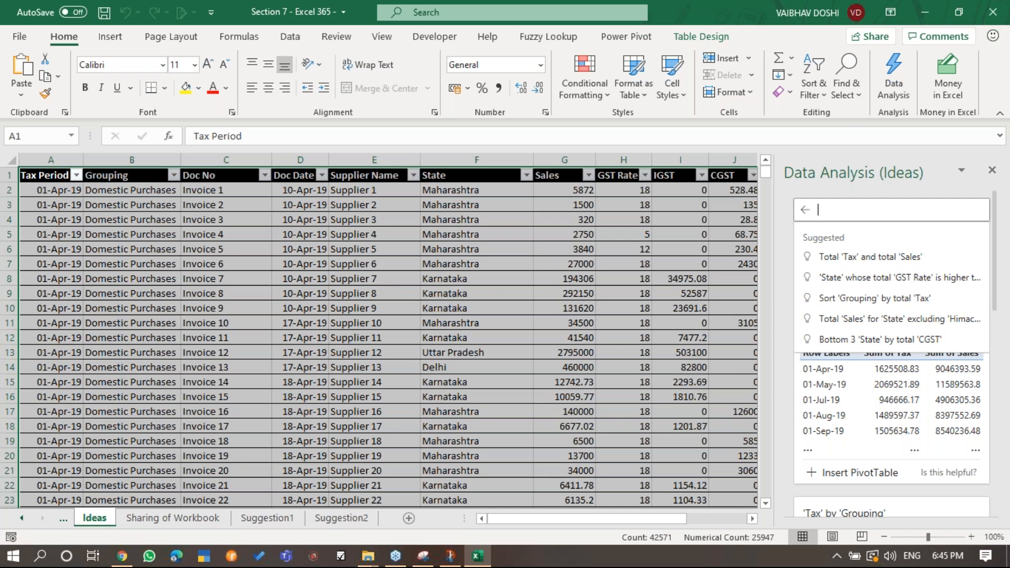
{"action": "type", "text": "doc no. wit"}
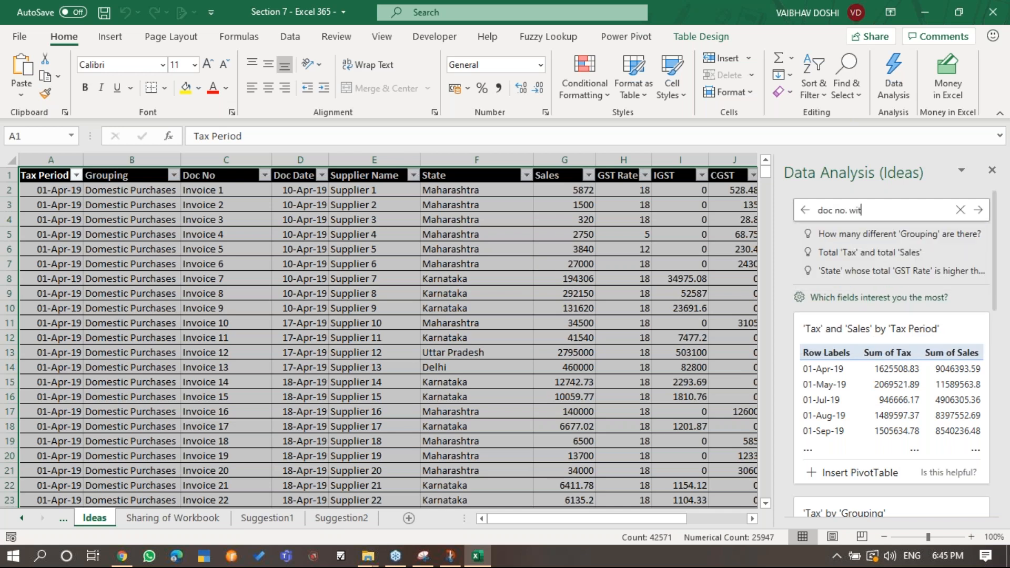
{"action": "type", "text": "h top sales"}
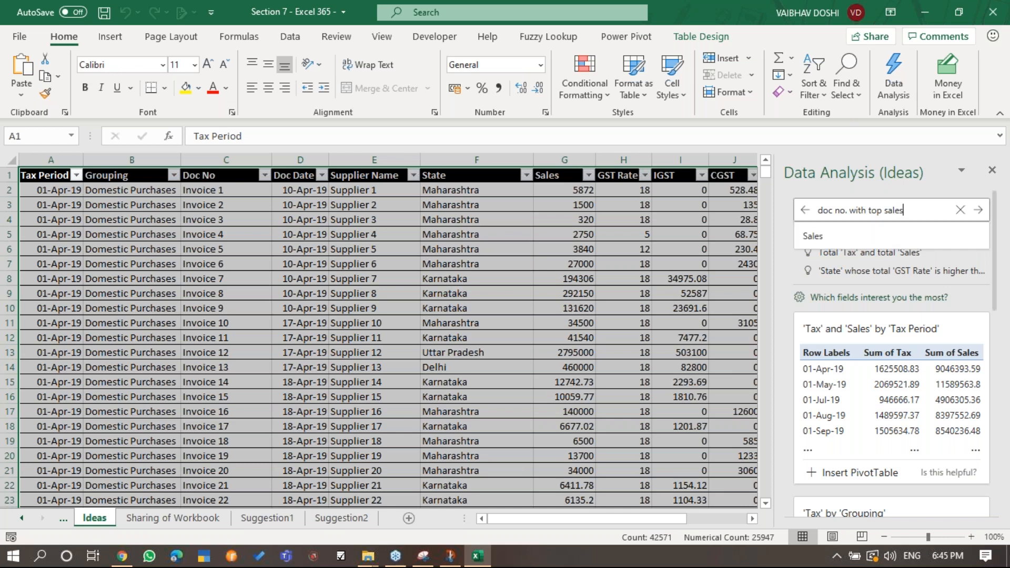
{"action": "key", "text": "Return"}
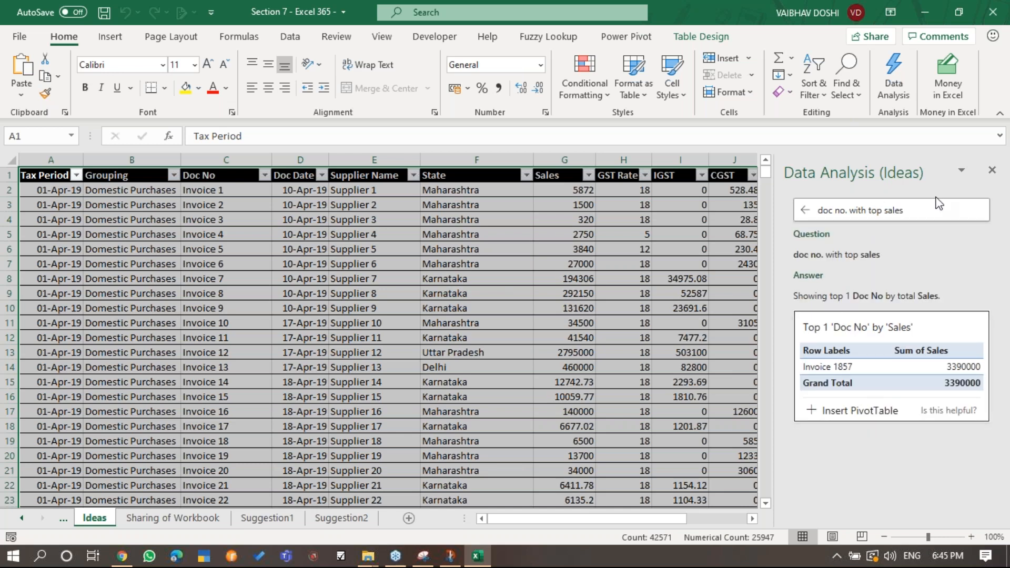
{"action": "left_click", "coordinate": [922, 215]}
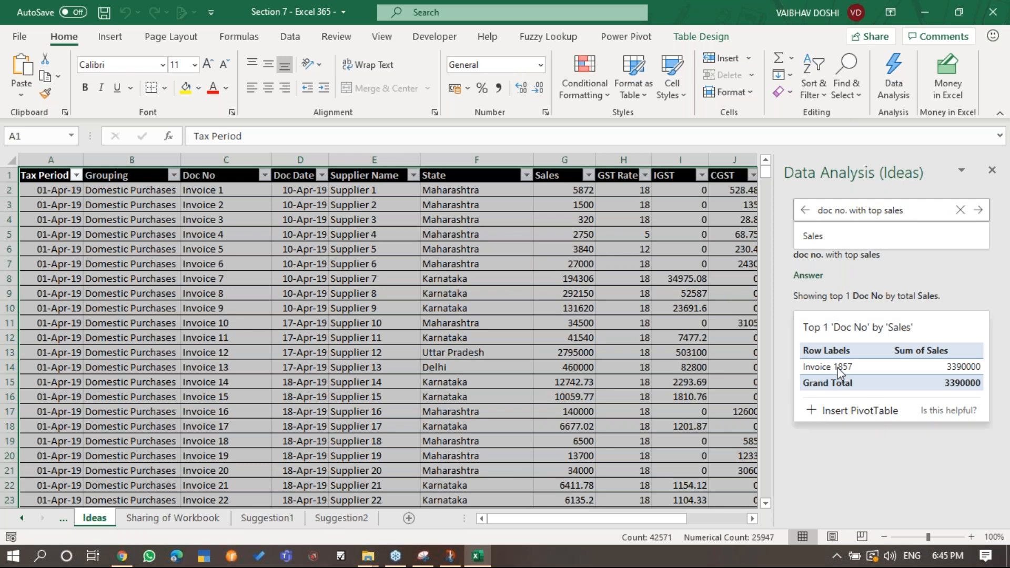
{"action": "left_click", "coordinate": [830, 414]}
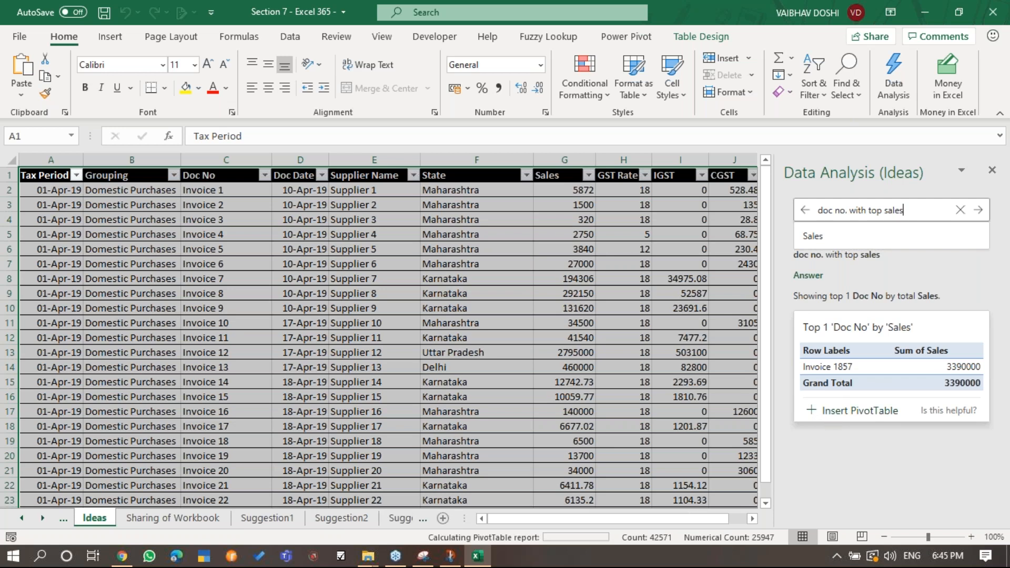
Format the invoice's Sum of Sales value in D5 with thousands separators and no decimals.
{"action": "left_click", "coordinate": [110, 235]}
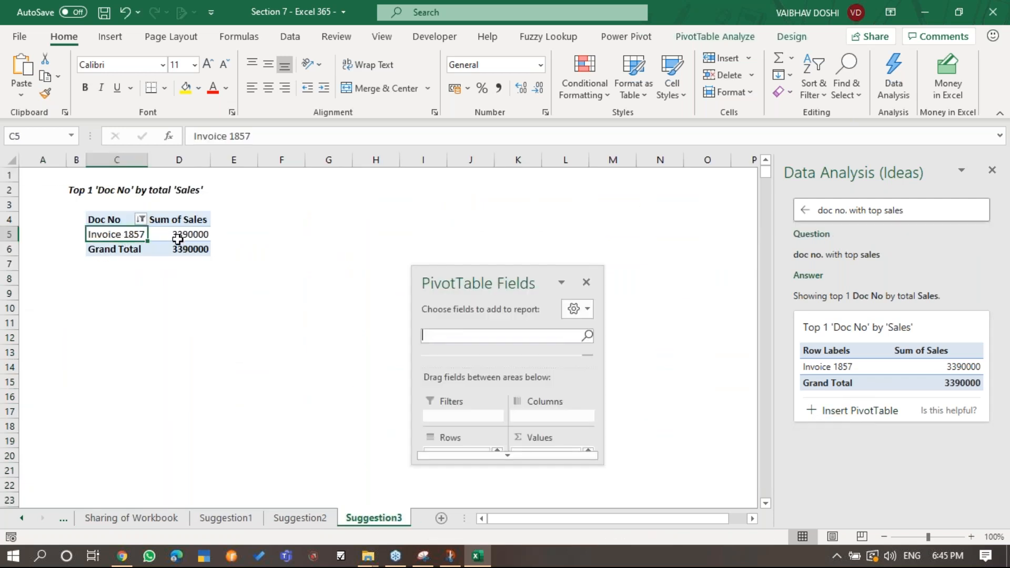
{"action": "left_click", "coordinate": [181, 235]}
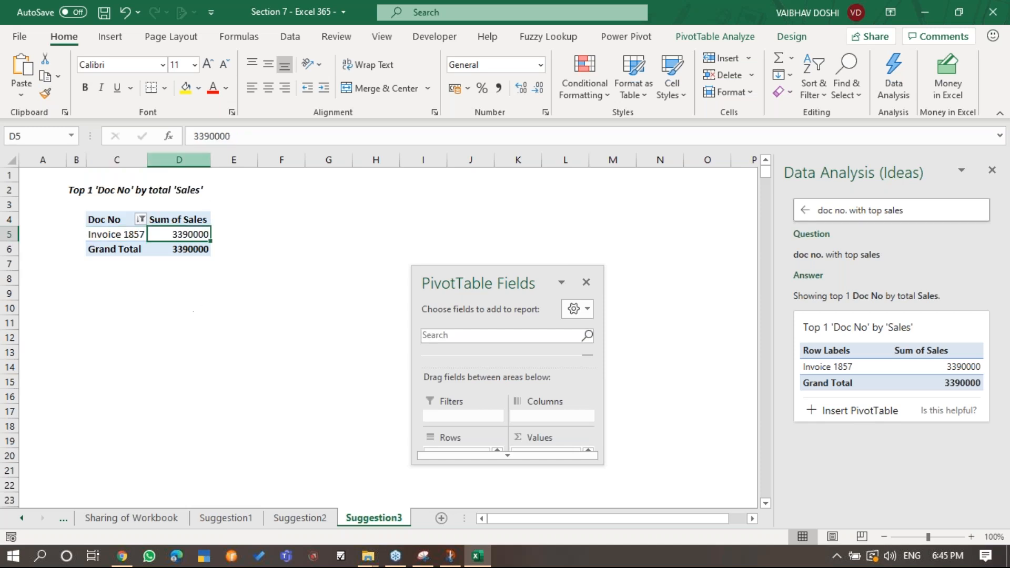
{"action": "left_click", "coordinate": [499, 88]}
{"action": "double_click", "coordinate": [539, 89]}
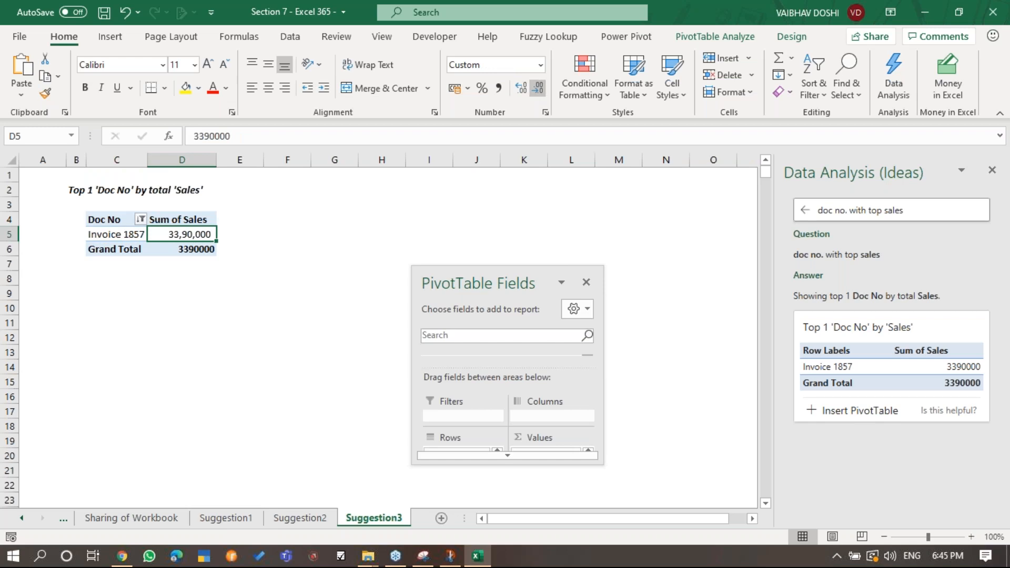
Return to the Ideas sheet and select the Sales heading in G1.
{"action": "left_click", "coordinate": [147, 517]}
{"action": "left_click", "coordinate": [21, 519]}
{"action": "left_click", "coordinate": [94, 517]}
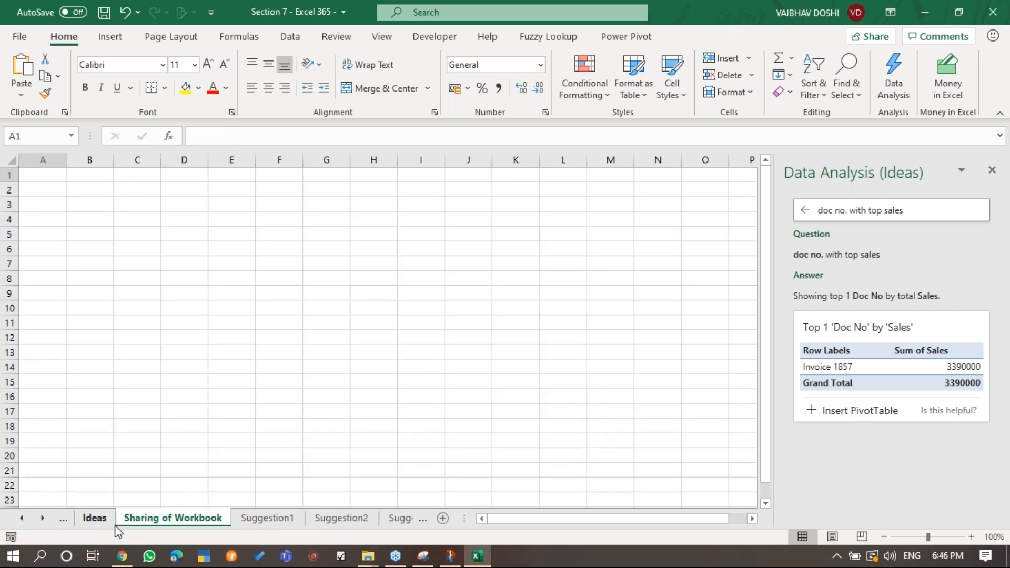
{"action": "key", "text": "ctrl+Home"}
{"action": "key", "text": "ctrl+Right"}
{"action": "key", "text": "Left"}
{"action": "key", "text": "Left"}
{"action": "key", "text": "Left"}
{"action": "key", "text": "Left"}
{"action": "key", "text": "Left"}
{"action": "key", "text": "Left"}
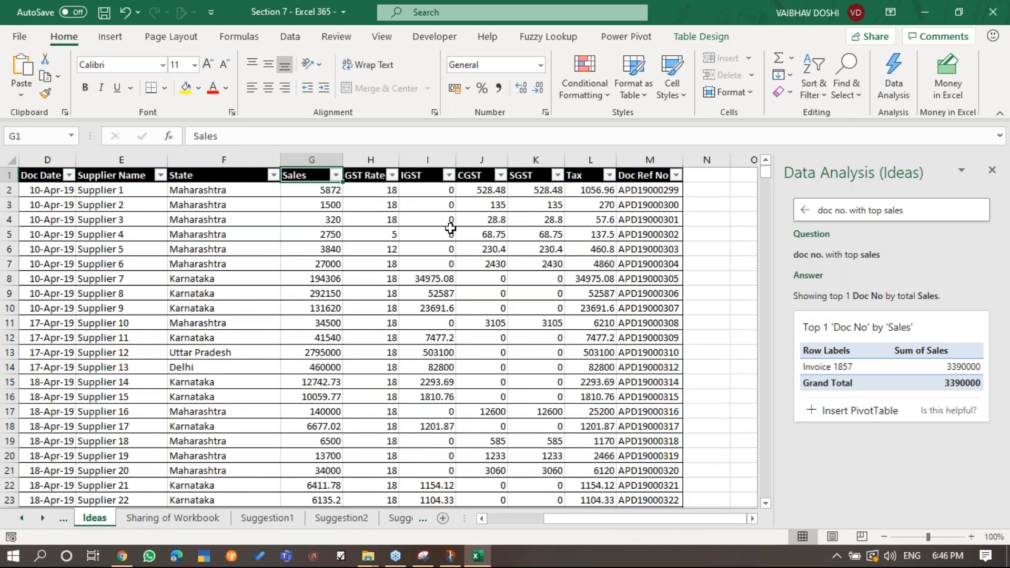
Sort the purchase table by Sales from largest to smallest.
{"action": "key", "text": "alt+Down"}
{"action": "key", "text": "Up"}
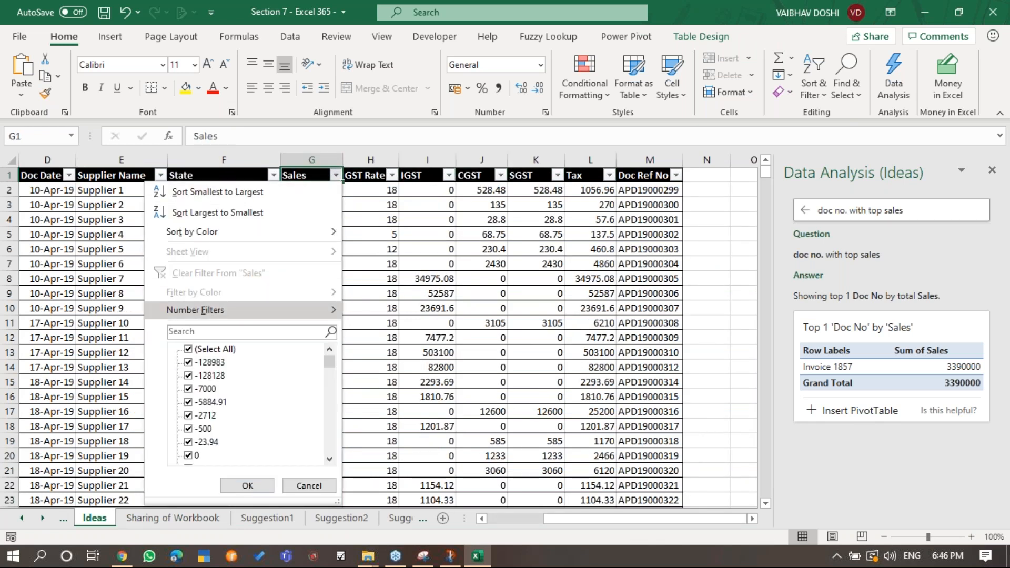
{"action": "key", "text": "Right"}
{"action": "key", "text": "Up"}
{"action": "key", "text": "Up"}
{"action": "key", "text": "Up"}
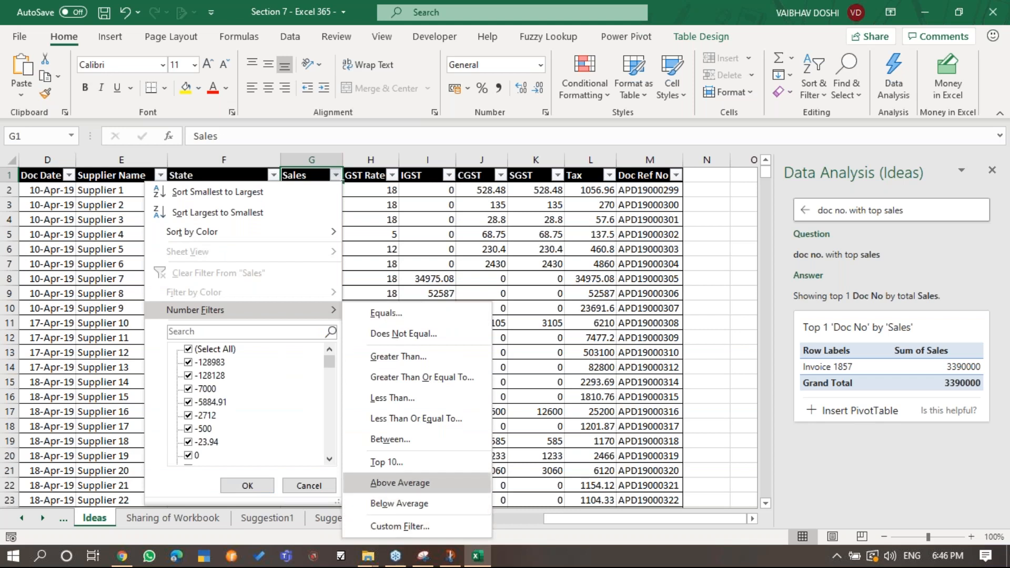
{"action": "key", "text": "Left"}
{"action": "key", "text": "Up"}
{"action": "key", "text": "Up"}
{"action": "key", "text": "Up"}
{"action": "key", "text": "Return"}
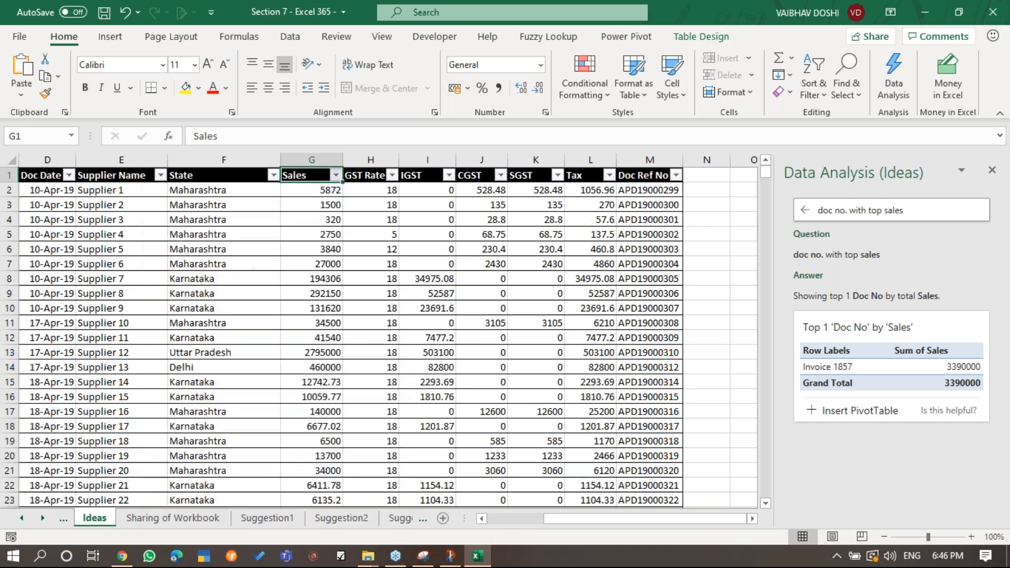
Examine the first record of the sorted table, checking its document number, supplier, state and sales.
{"action": "key", "text": "Down"}
{"action": "key", "text": "Left"}
{"action": "key", "text": "Left"}
{"action": "key", "text": "Left"}
{"action": "key", "text": "Left"}
{"action": "key", "text": "Left"}
{"action": "key", "text": "Right"}
{"action": "key", "text": "Right"}
{"action": "key", "text": "Right"}
{"action": "key", "text": "Right"}
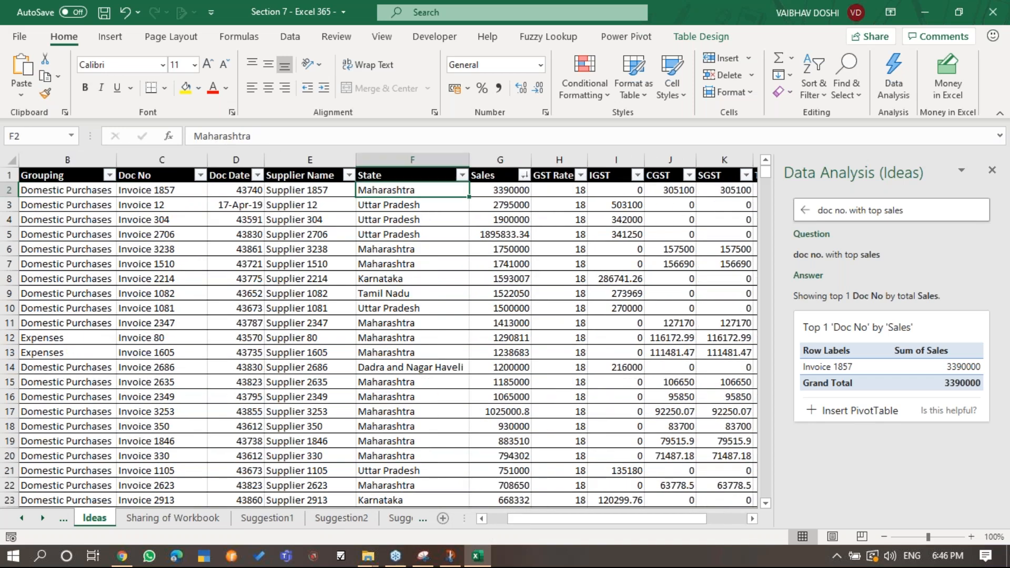
{"action": "key", "text": "Left"}
{"action": "key", "text": "F2"}
{"action": "key", "text": "Escape"}
{"action": "key", "text": "Left"}
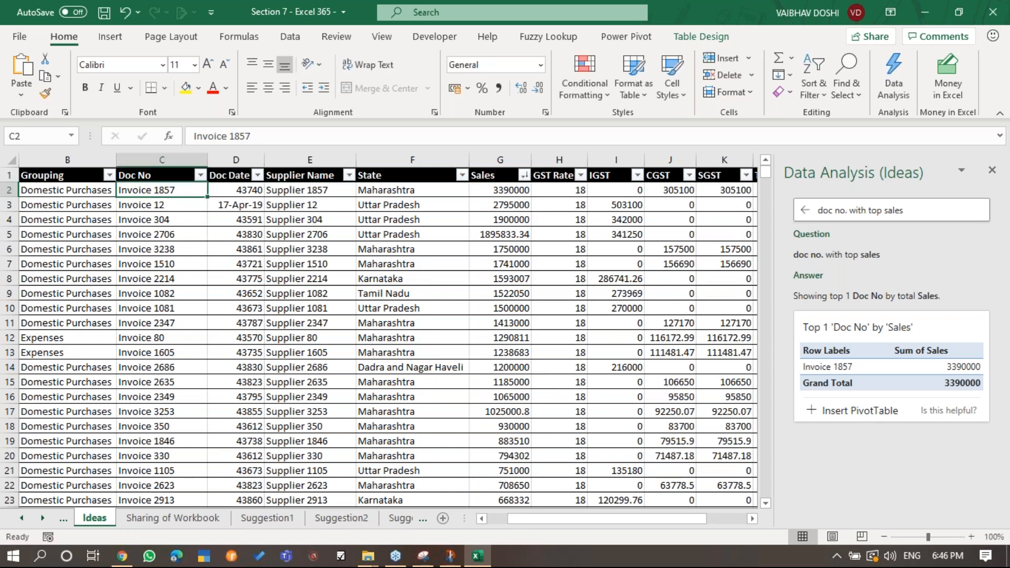
{"action": "key", "text": "Left"}
{"action": "key", "text": "Left"}
{"action": "key", "text": "Right"}
Compare the top invoice in the Suggestion3 PivotTable with the first row of the sorted Ideas table.
{"action": "left_click", "coordinate": [917, 216]}
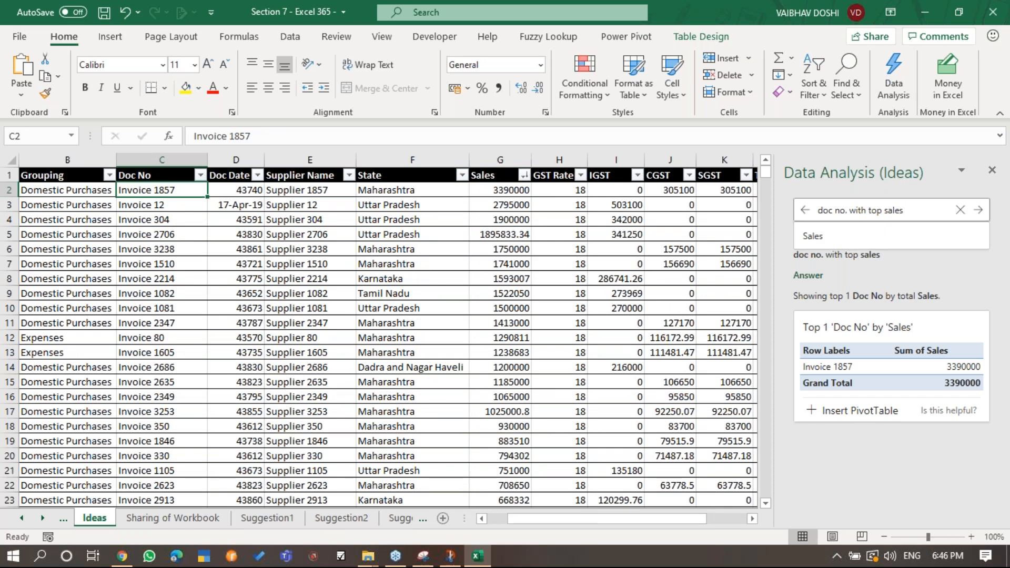
{"action": "key", "text": "ctrl+Page_Down"}
{"action": "key", "text": "ctrl+Page_Down"}
{"action": "key", "text": "ctrl+Page_Down"}
{"action": "key", "text": "ctrl+Page_Down"}
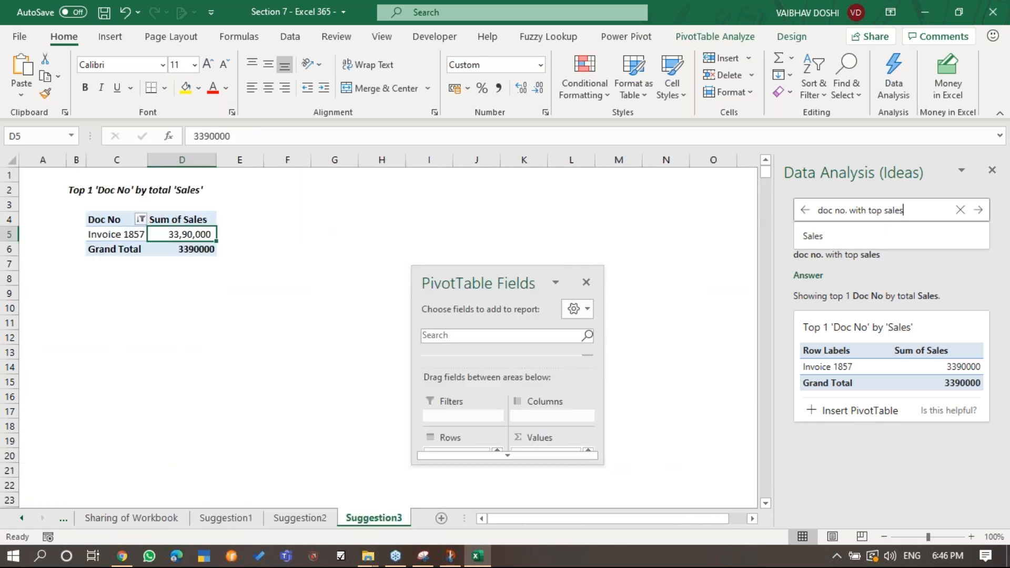
{"action": "key", "text": "ctrl+Page_Up"}
{"action": "key", "text": "ctrl+Page_Up"}
{"action": "key", "text": "ctrl+Page_Up"}
{"action": "key", "text": "ctrl+Page_Up"}
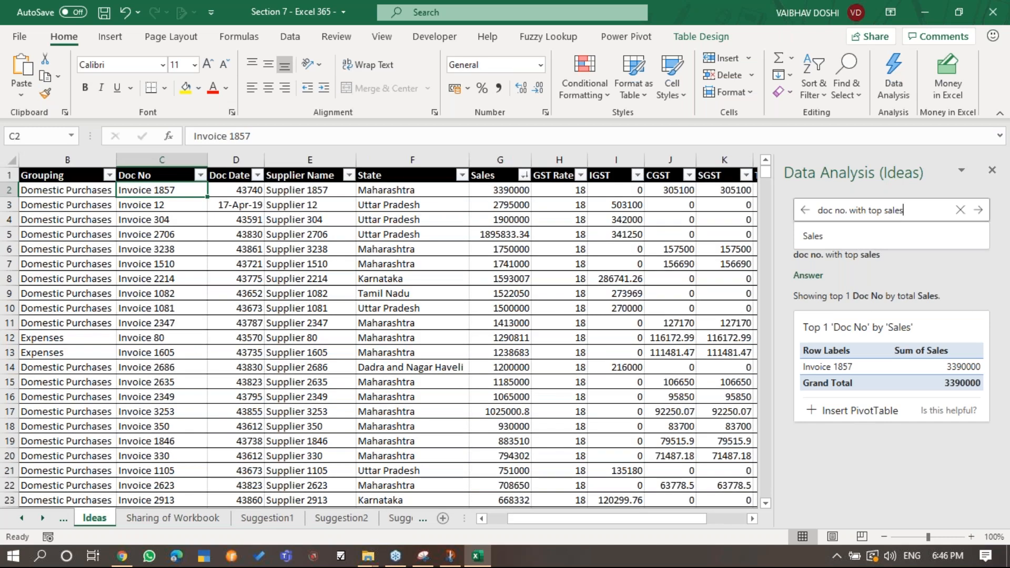
Change the Data Analysis question to "doc no. with lowest sales" and run it.
{"action": "key", "text": "Left"}
{"action": "key", "text": "Left"}
{"action": "key", "text": "Left"}
{"action": "key", "text": "Left"}
{"action": "key", "text": "Left"}
{"action": "key", "text": "Left"}
{"action": "key", "text": "BackSpace"}
{"action": "key", "text": "BackSpace"}
{"action": "key", "text": "BackSpace"}
{"action": "type", "text": "lowest"}
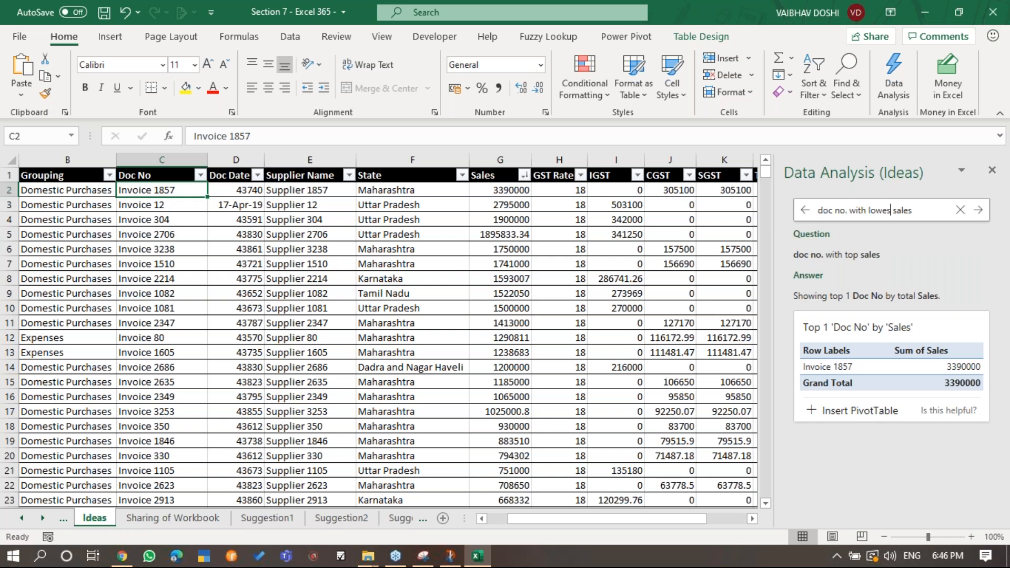
{"action": "key", "text": "Return"}
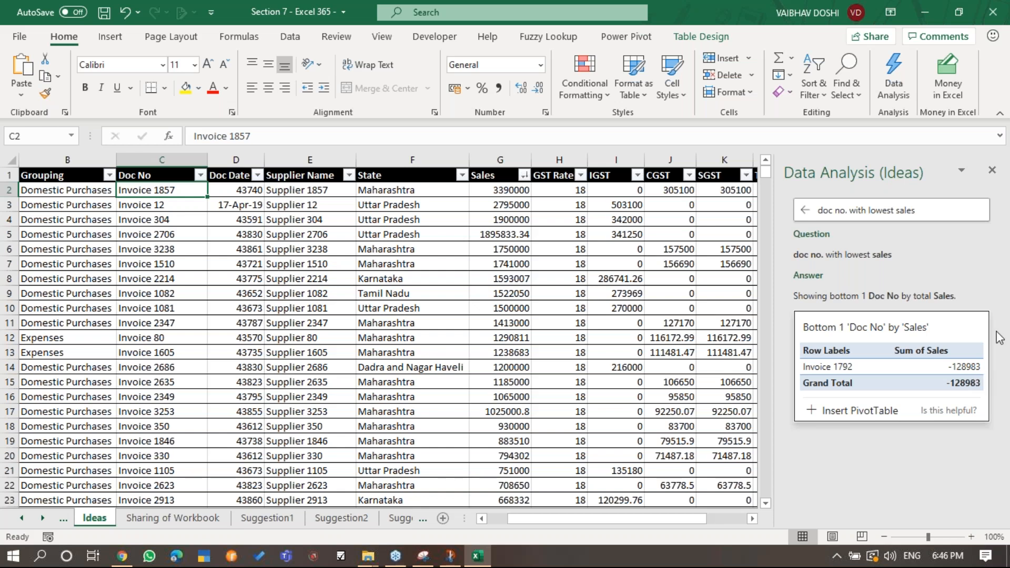
Go to the Sharing of Workbook sheet and select cell D8.
{"action": "left_click", "coordinate": [1005, 59]}
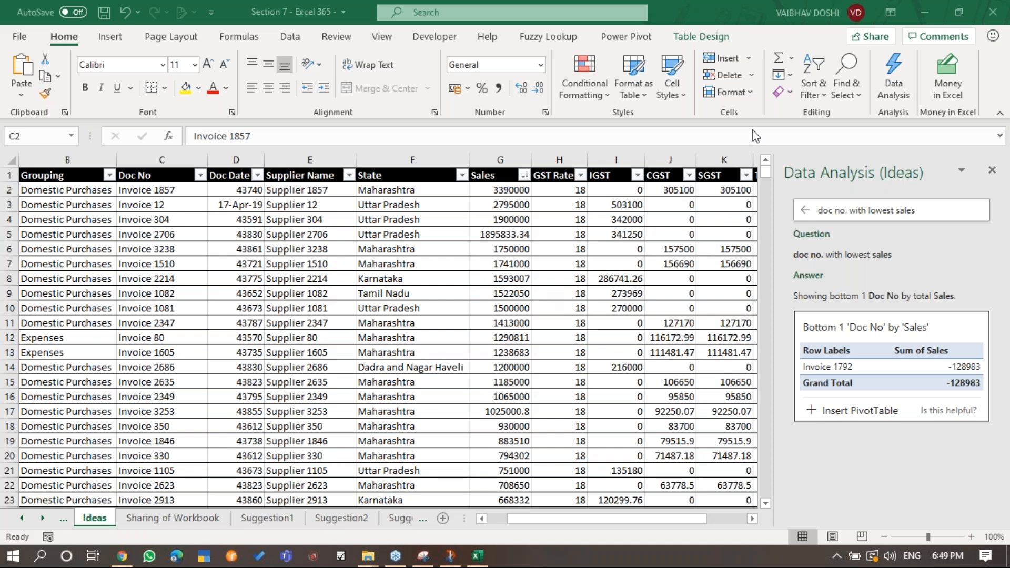
{"action": "left_click", "coordinate": [169, 517]}
{"action": "left_click", "coordinate": [189, 279]}
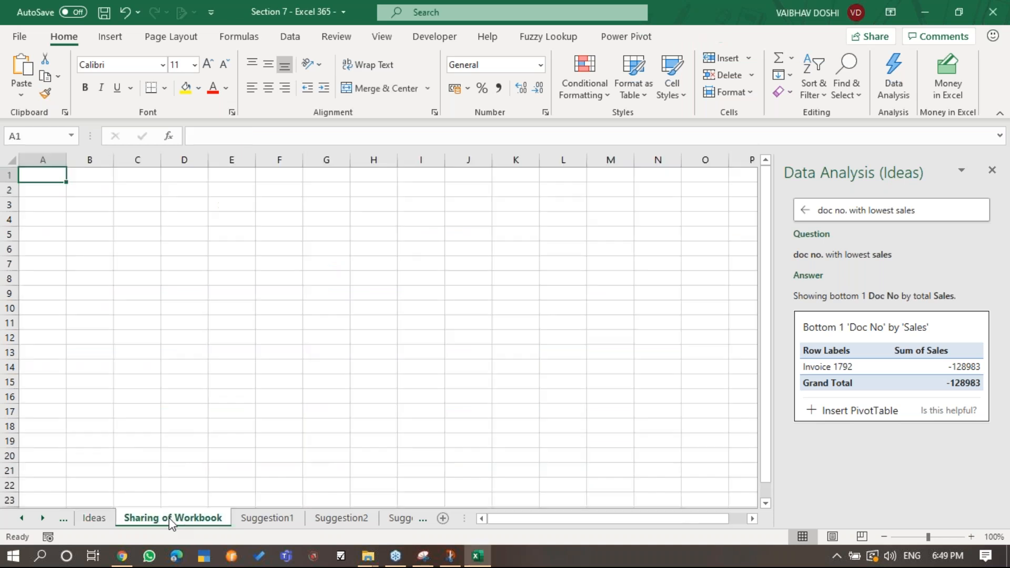
{"action": "left_click", "coordinate": [20, 37]}
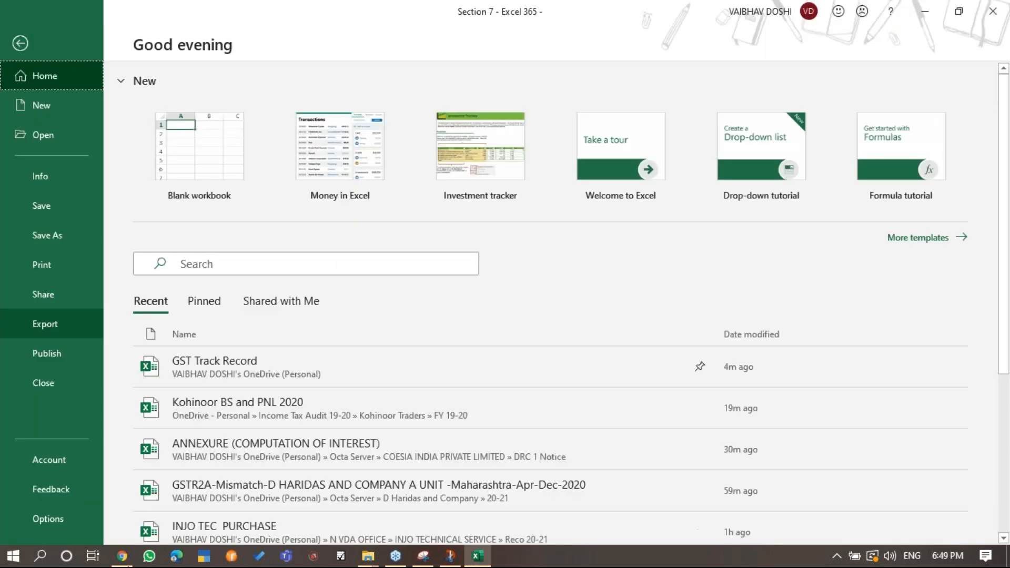
{"action": "left_click", "coordinate": [29, 45]}
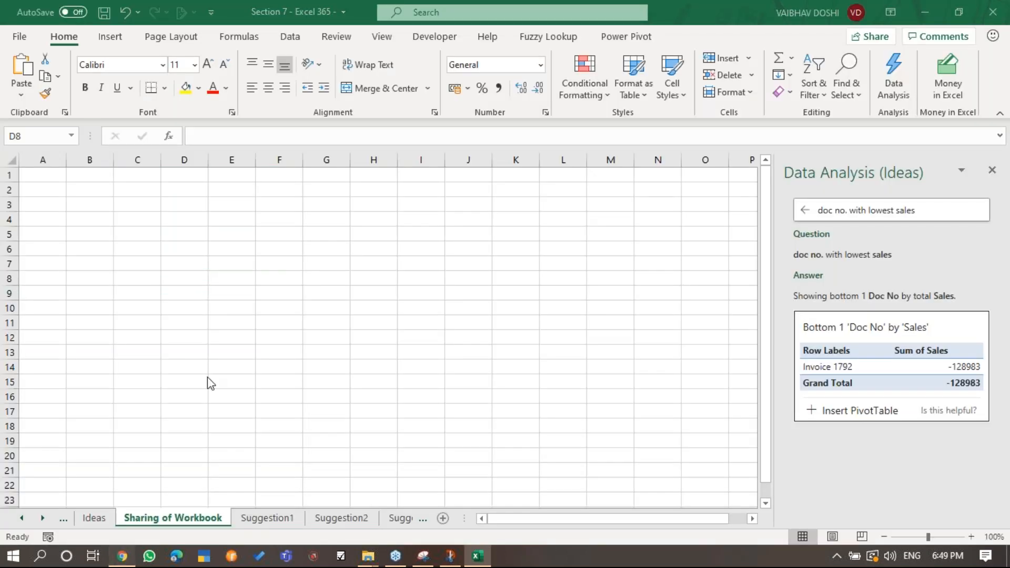
Switch to Chrome and open a new tab ready for a web address.
{"action": "key", "text": "alt+Tab"}
{"action": "left_click", "coordinate": [862, 13]}
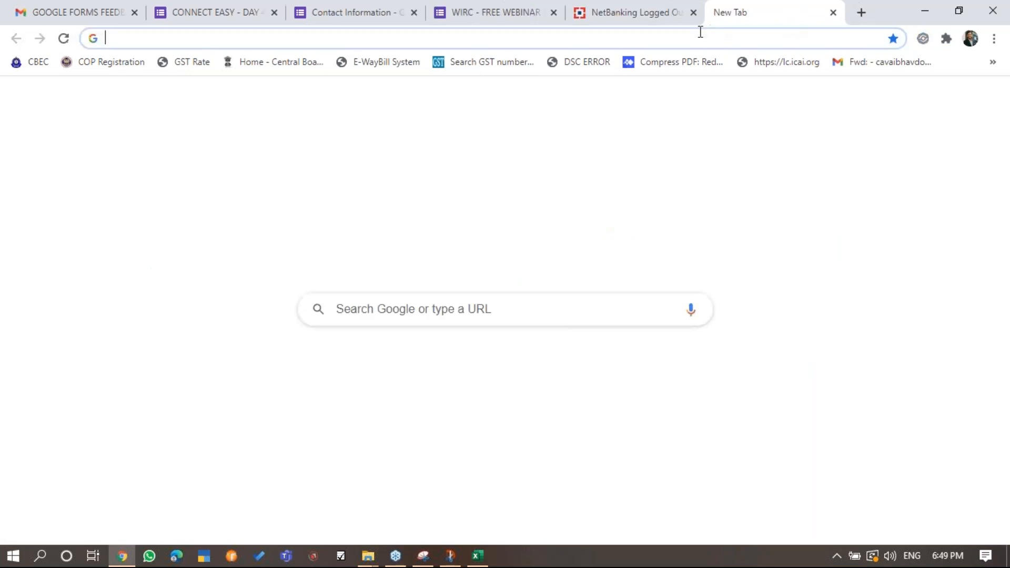
{"action": "left_click", "coordinate": [699, 35]}
{"action": "type", "text": "excel"}
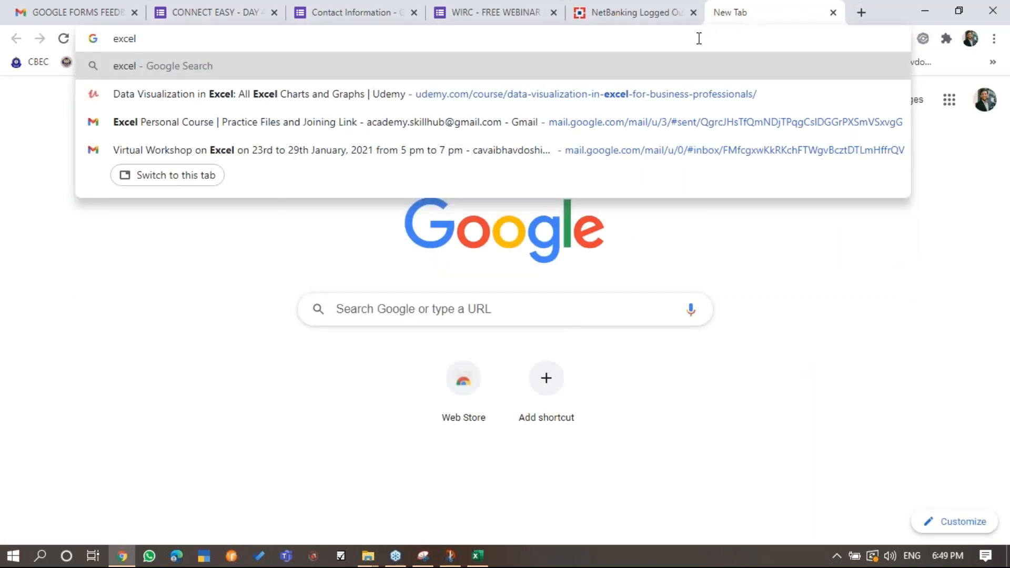
{"action": "key", "text": "BackSpace"}
{"action": "key", "text": "BackSpace"}
{"action": "key", "text": "BackSpace"}
{"action": "key", "text": "BackSpace"}
{"action": "key", "text": "BackSpace"}
{"action": "key", "text": "BackSpace"}
Look up "office 365", open the Compare All Microsoft 365 Plans page and view the plan prices and included apps.
{"action": "type", "text": "office"}
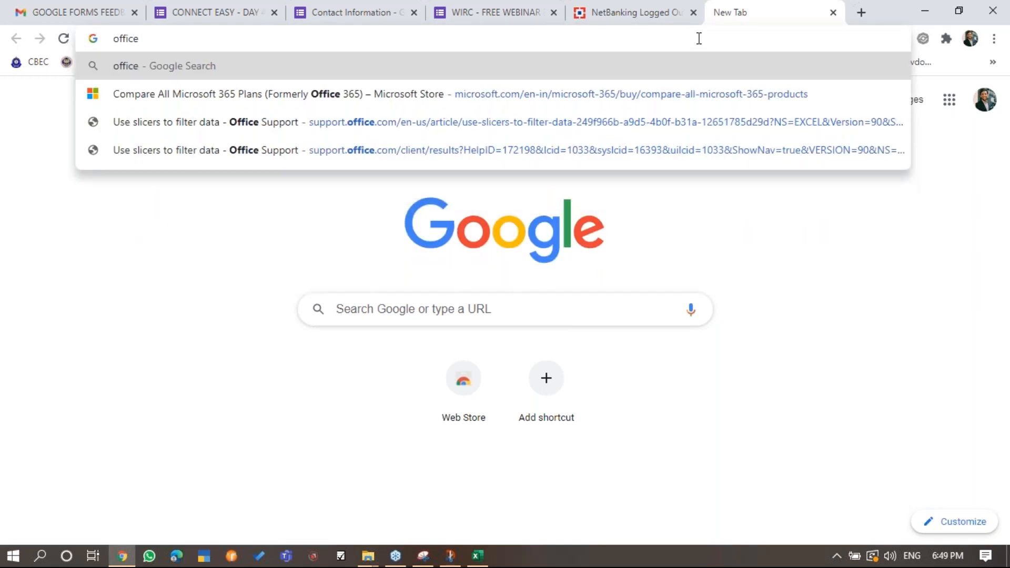
{"action": "type", "text": " 365"}
{"action": "key", "text": "Down"}
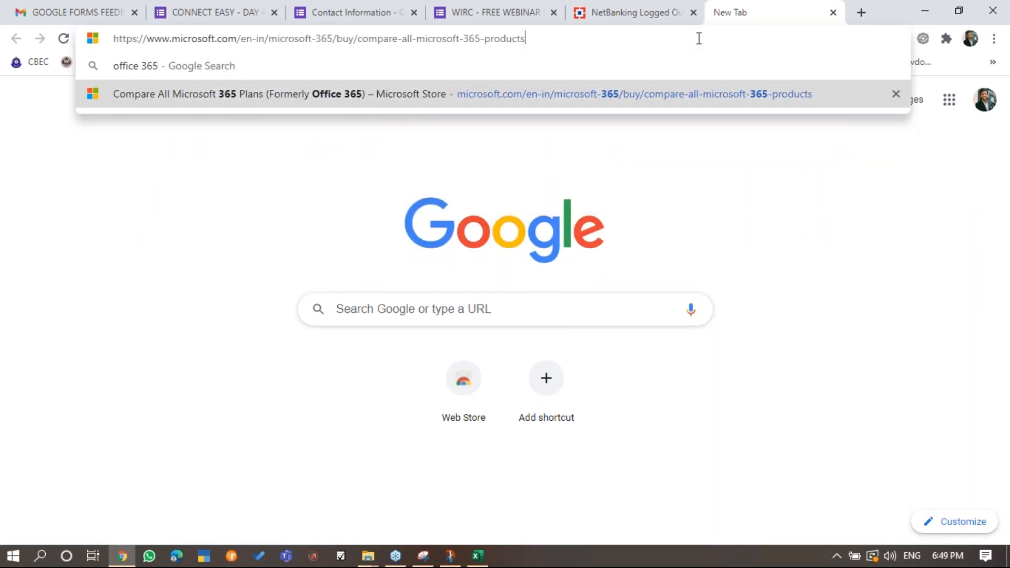
{"action": "key", "text": "Return"}
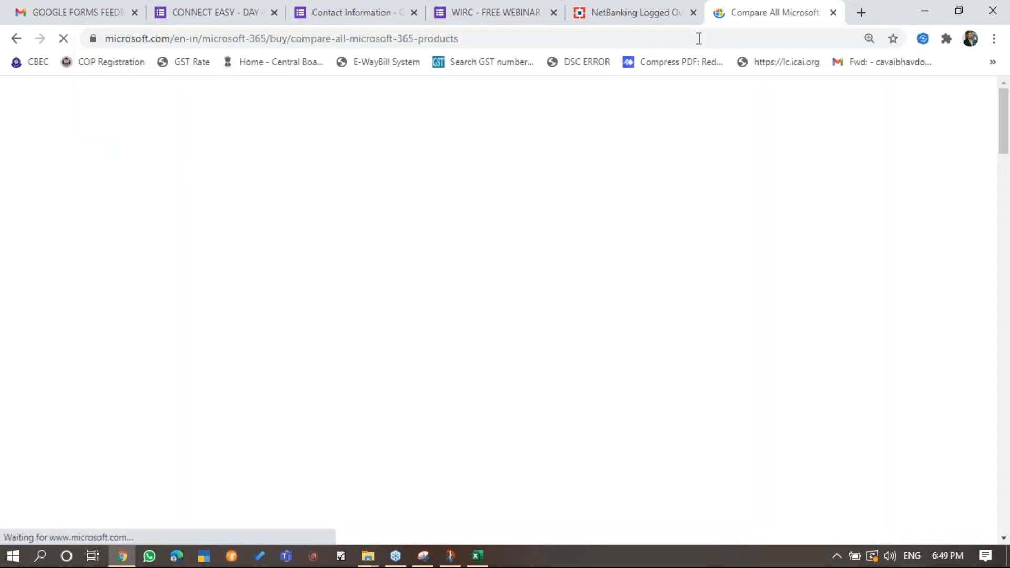
{"action": "scroll", "coordinate": [588, 207], "scroll_direction": "down", "scroll_amount": 2}
{"action": "scroll", "coordinate": [588, 207], "scroll_direction": "down", "scroll_amount": 8}
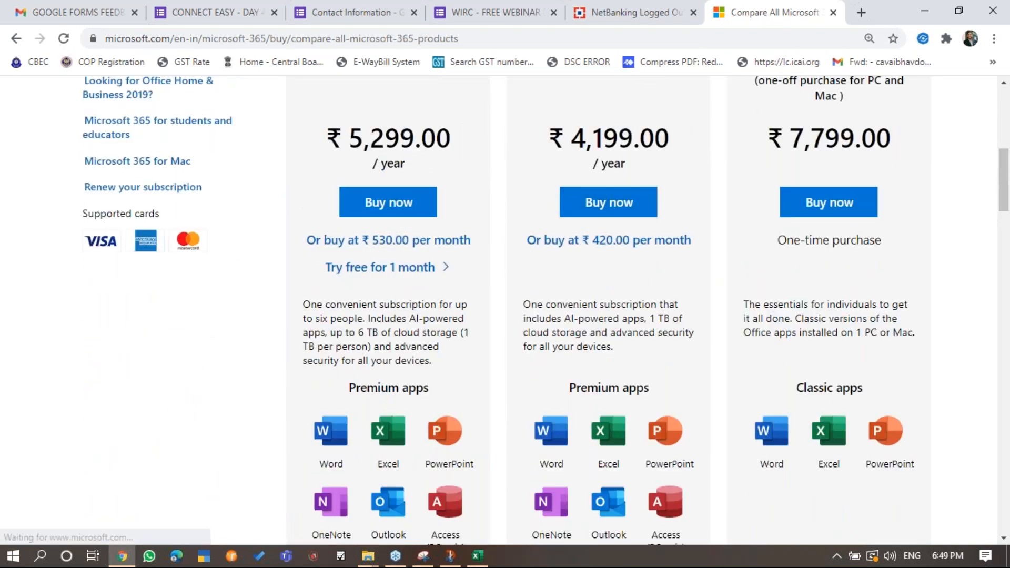
Highlight the Microsoft 365 Family plan name on the comparison page and switch to Excel.
{"action": "scroll", "coordinate": [386, 291], "scroll_direction": "up", "scroll_amount": 2}
{"action": "left_click_drag", "start_coordinate": [327, 176], "coordinate": [451, 197]}
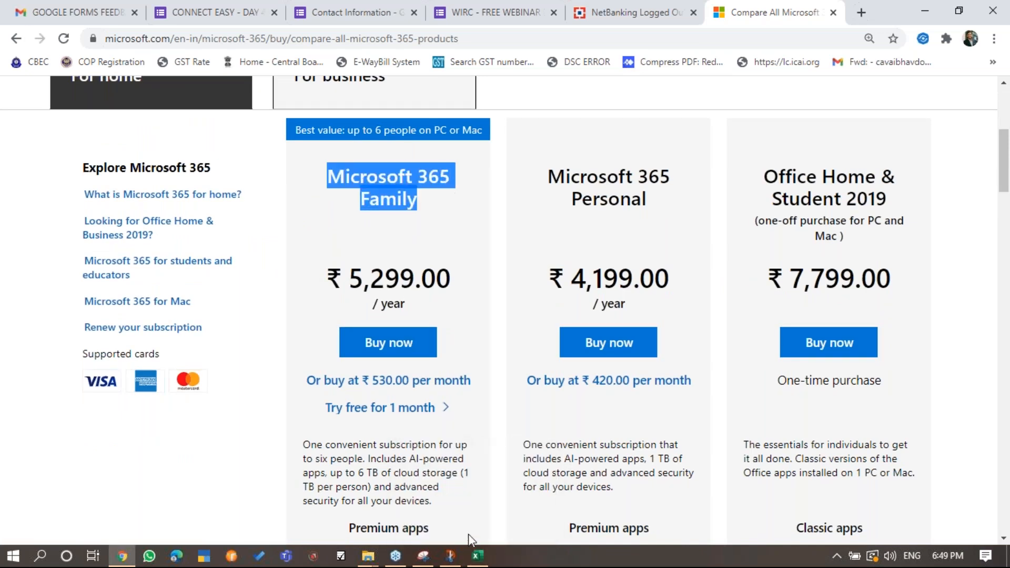
{"action": "key", "text": "alt+Tab"}
Enter 5300 in cell E7 and divide it by 6 in F7 with the formula =E7/6.
{"action": "left_click", "coordinate": [243, 262]}
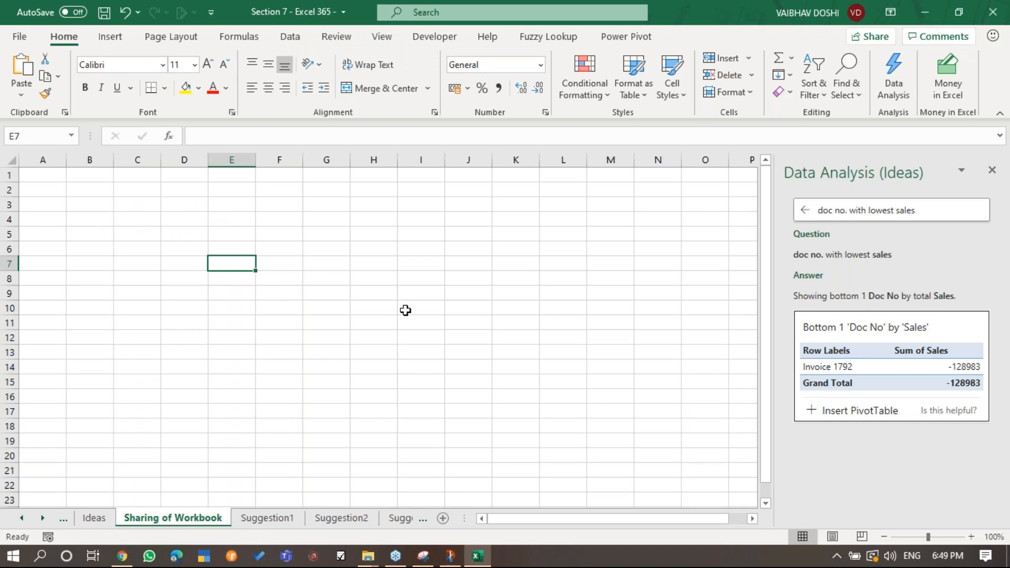
{"action": "type", "text": "5300"}
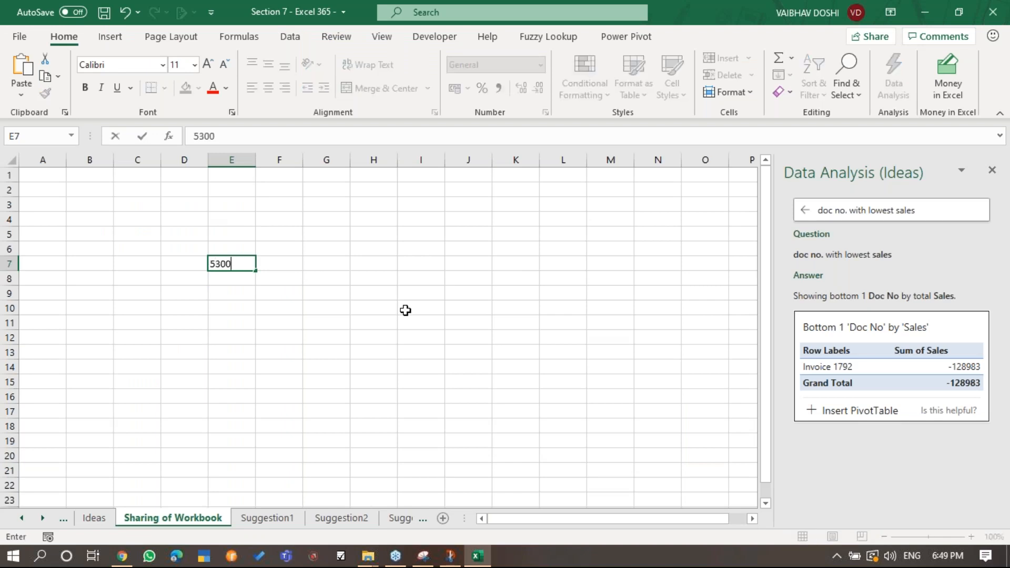
{"action": "key", "text": "Return"}
{"action": "key", "text": "Up"}
{"action": "key", "text": "Right"}
{"action": "type", "text": "=E7/6"}
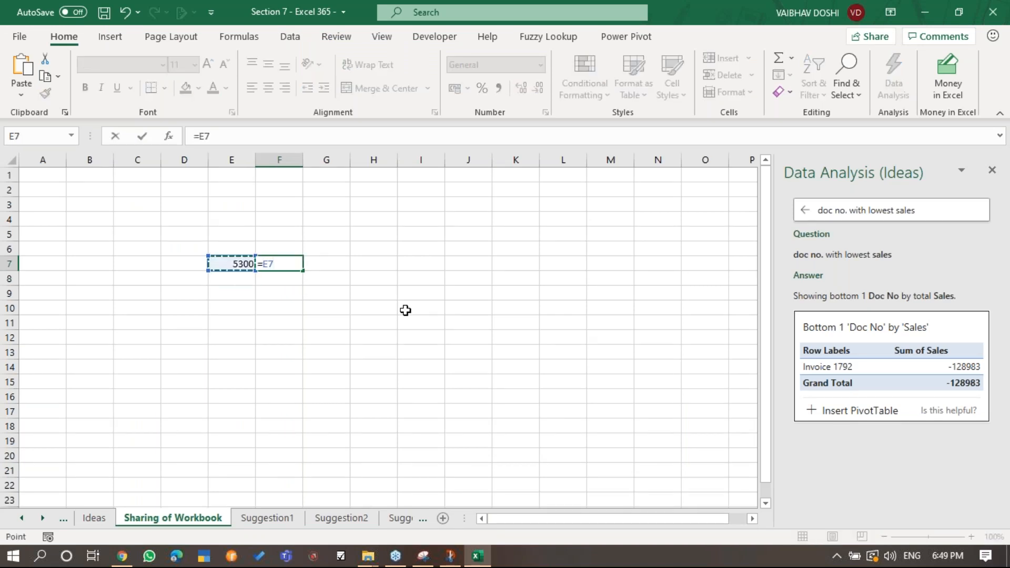
{"action": "key", "text": "Tab"}
{"action": "key", "text": "Left"}
{"action": "key", "text": "F2"}
{"action": "key", "text": "Escape"}
List the numbers 1 to 6 down column E in cells E9 to E14.
{"action": "key", "text": "Down"}
{"action": "key", "text": "Down"}
{"action": "key", "text": "Left"}
{"action": "type", "text": "1 2 3 4 5 6"}
Enter 883 in cell F9, beside number 1 in the list.
{"action": "key", "text": "Up"}
{"action": "key", "text": "Right"}
{"action": "key", "text": "Up"}
{"action": "key", "text": "Up"}
{"action": "key", "text": "Up"}
{"action": "key", "text": "Up"}
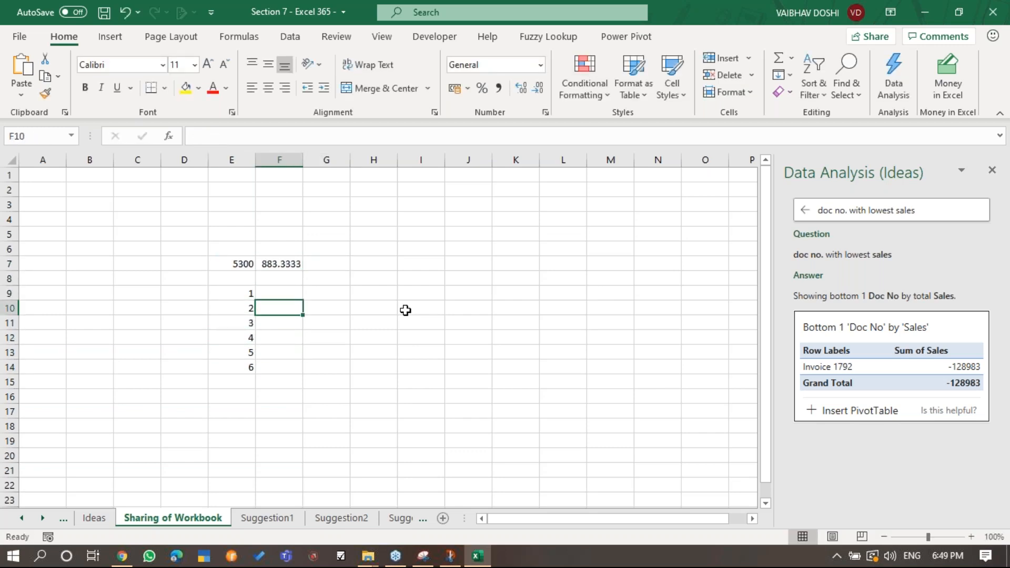
{"action": "type", "text": "883"}
{"action": "key", "text": "Return"}
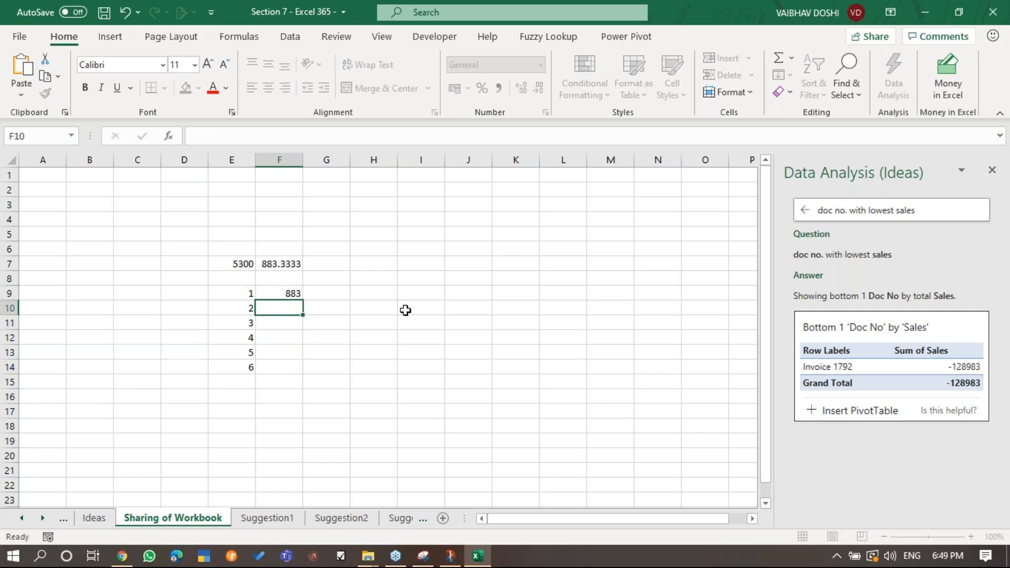
Enter the text ID AND PASSWORD in cell G9 and autofit the width of column G.
{"action": "key", "text": "Up"}
{"action": "key", "text": "Right"}
{"action": "key", "text": "F2"}
{"action": "type", "text": "ID AND PASSWORD"}
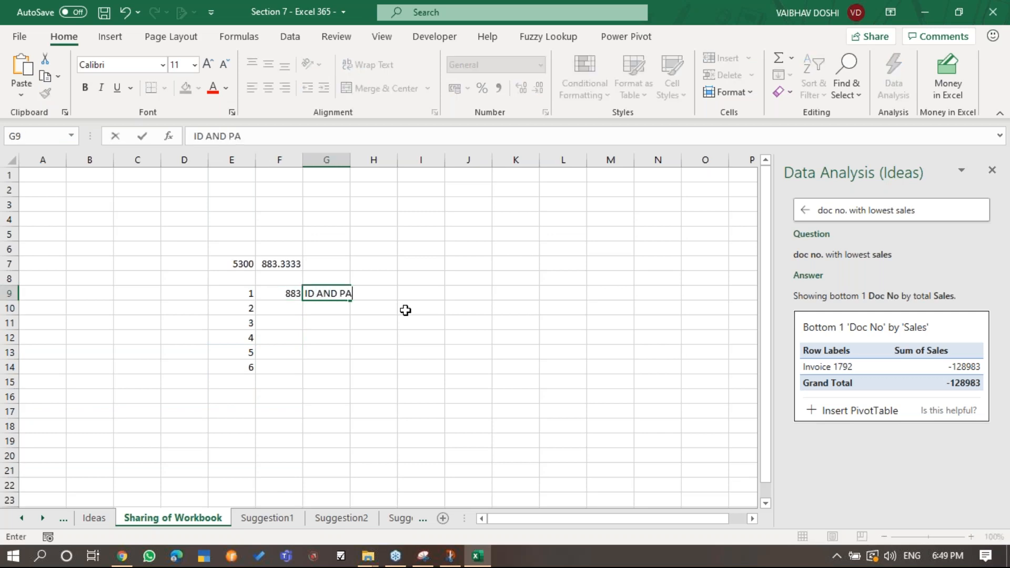
{"action": "key", "text": "Return"}
{"action": "key", "text": "Up"}
{"action": "key", "text": "Left"}
{"action": "key", "text": "Left"}
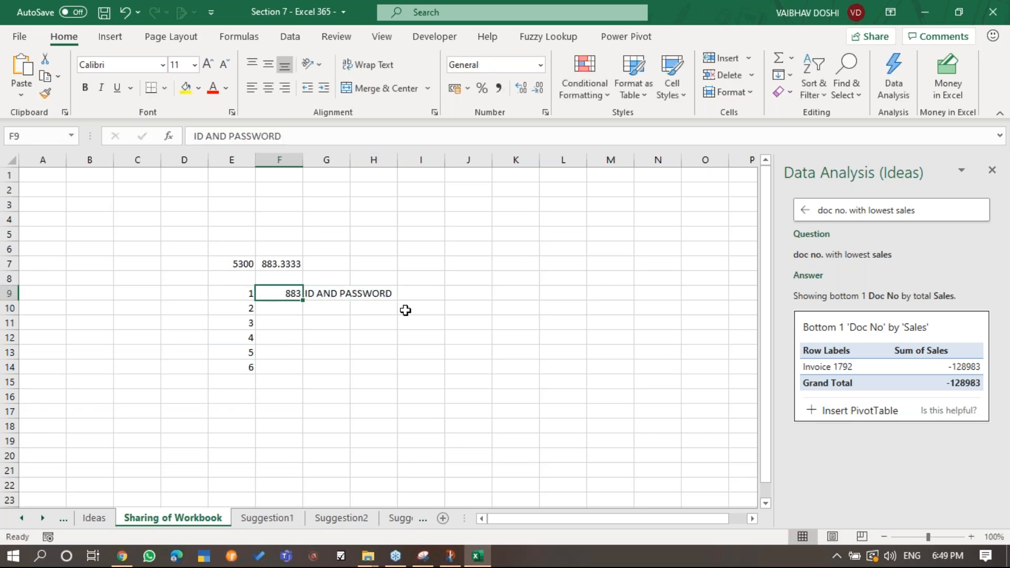
{"action": "key", "text": "Right"}
{"action": "key", "text": "Right"}
{"action": "key", "text": "Right"}
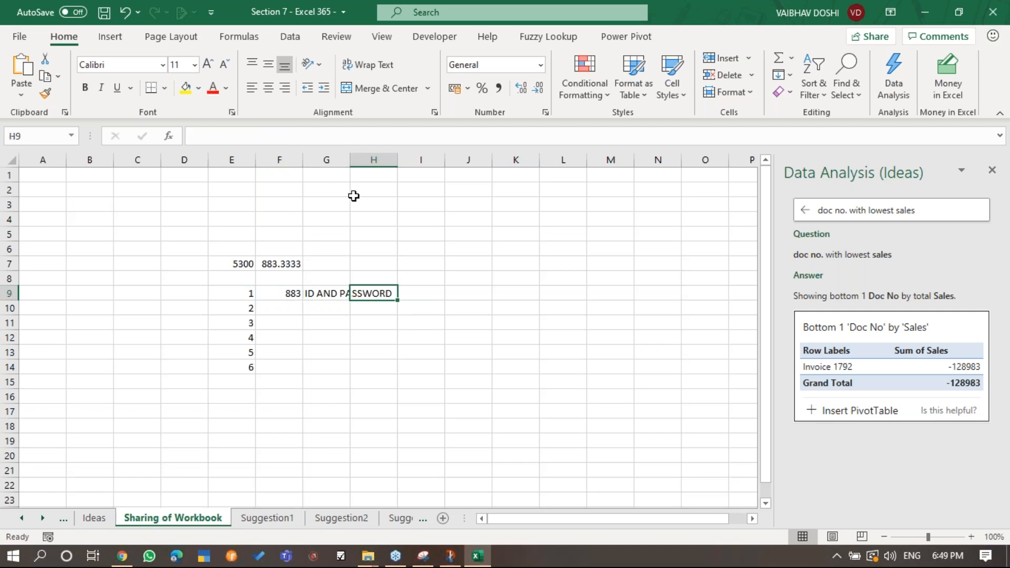
{"action": "double_click", "coordinate": [348, 163]}
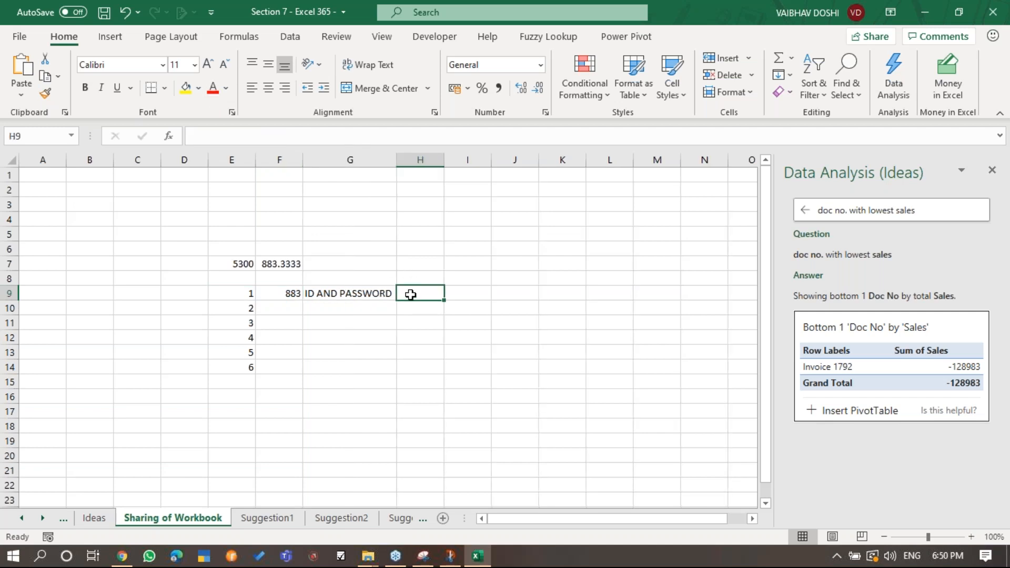
Enter 6 pc in cell H9 and the formula =F9/6 in I9.
{"action": "type", "text": "6 pc"}
{"action": "key", "text": "Right"}
{"action": "type", "text": "="}
{"action": "key", "text": "Left"}
{"action": "key", "text": "Left"}
{"action": "key", "text": "Left"}
{"action": "key", "text": "Left"}
{"action": "key", "text": "Right"}
{"action": "type", "text": "/6"}
{"action": "key", "text": "Right"}
{"action": "key", "text": "Left"}
{"action": "key", "text": "F2"}
{"action": "key", "text": "Escape"}
{"action": "key", "text": "F2"}
{"action": "key", "text": "Escape"}
{"action": "key", "text": "Left"}
{"action": "key", "text": "Left"}
{"action": "key", "text": "Left"}
{"action": "key", "text": "Left"}
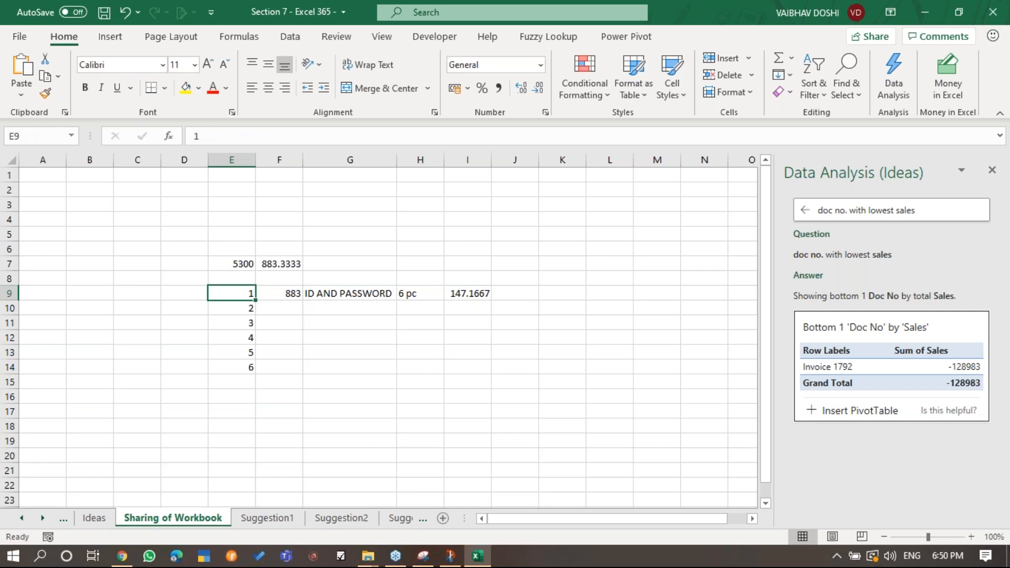
{"action": "key", "text": "ctrl+shift+Down"}
{"action": "key", "text": "Up"}
{"action": "key", "text": "Up"}
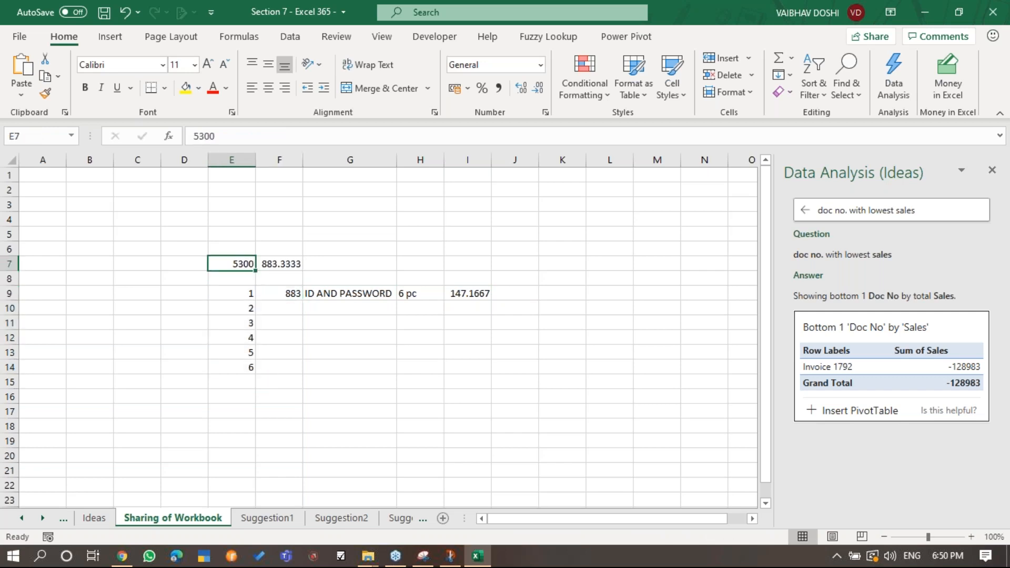
Switch to Chrome and highlight the Microsoft 365 Family heading in the plan comparison.
{"action": "key", "text": "alt+Tab"}
{"action": "scroll", "coordinate": [421, 223], "scroll_direction": "up", "scroll_amount": 1}
{"action": "left_click", "coordinate": [332, 214]}
{"action": "left_click_drag", "start_coordinate": [332, 215], "coordinate": [435, 243]}
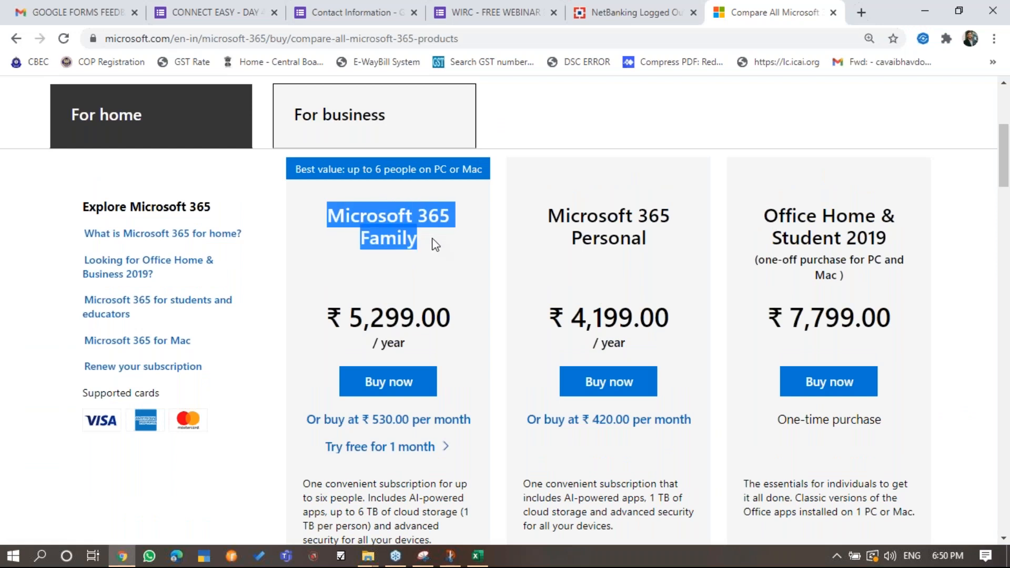
Switch back to Excel and review the amount in F9 and the per-PC formula in I9.
{"action": "key", "text": "alt+Tab"}
{"action": "left_click", "coordinate": [279, 293]}
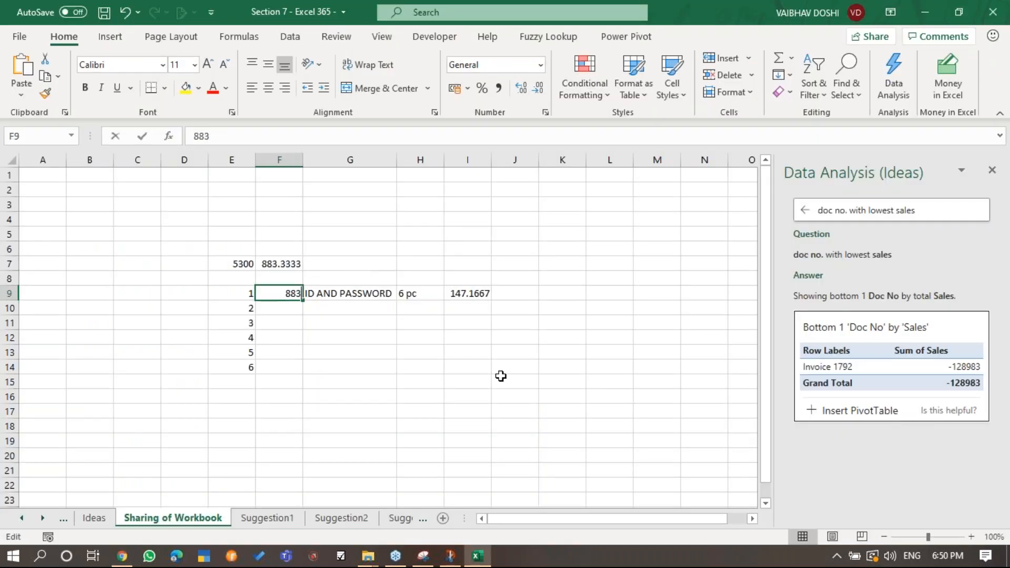
{"action": "key", "text": "Right"}
{"action": "key", "text": "Right"}
{"action": "key", "text": "F2"}
{"action": "key", "text": "ctrl+Return"}
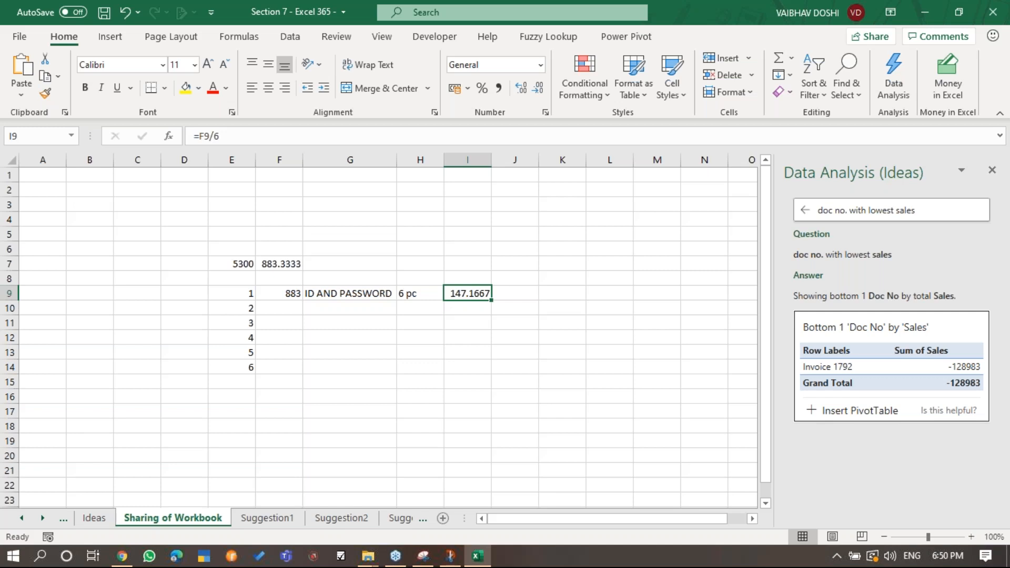
{"action": "key", "text": "F2"}
{"action": "key", "text": "Escape"}
{"action": "key", "text": "ctrl+Left"}
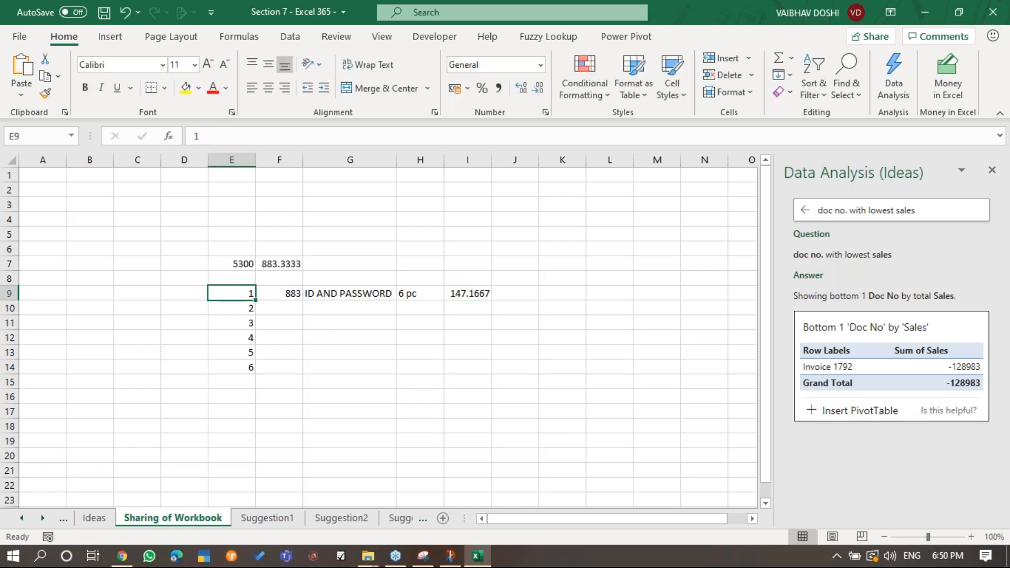
{"action": "key", "text": "Right"}
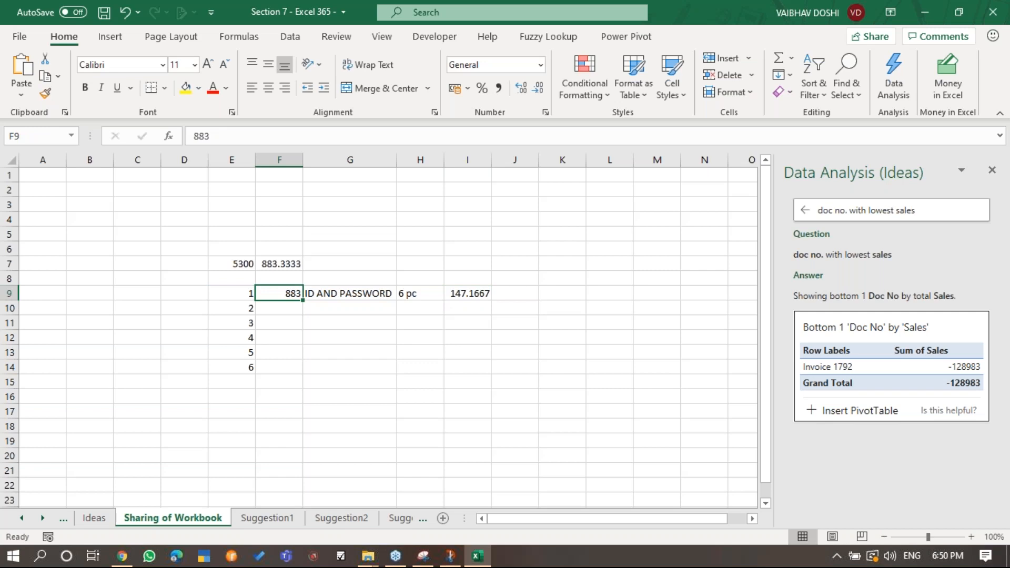
{"action": "key", "text": "Left"}
{"action": "key", "text": "Right"}
Copy the ID AND PASSWORD text from G9 down to G14.
{"action": "key", "text": "Right"}
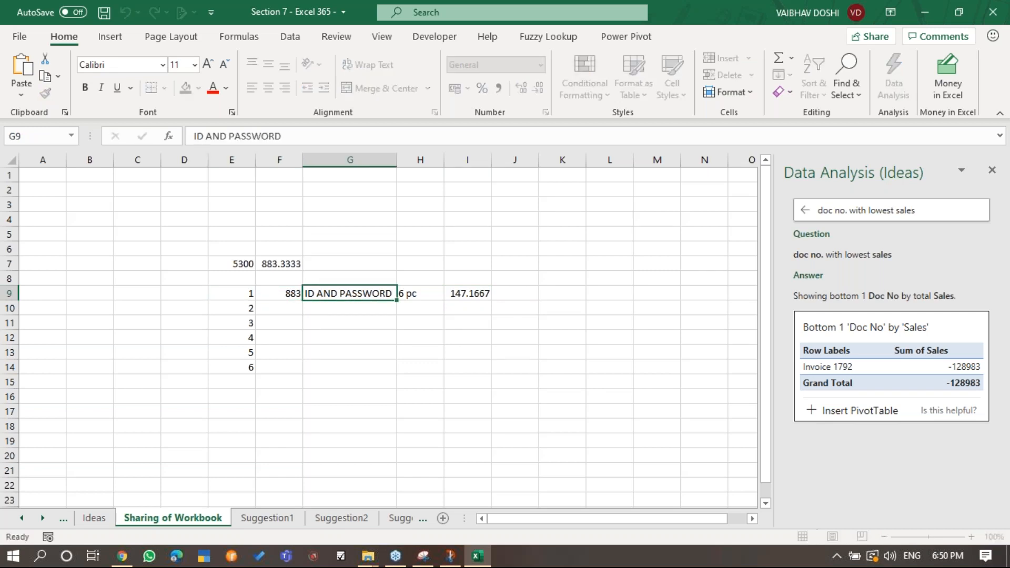
{"action": "key", "text": "shift+Down"}
{"action": "key", "text": "ctrl+c"}
{"action": "key", "text": "shift+Down"}
{"action": "key", "text": "shift+Down"}
{"action": "key", "text": "shift+Down"}
{"action": "key", "text": "shift+Down"}
{"action": "key", "text": "Return"}
{"action": "key", "text": "Down"}
{"action": "key", "text": "Down"}
{"action": "key", "text": "Up"}
{"action": "key", "text": "Up"}
{"action": "key", "text": "Down"}
{"action": "key", "text": "Down"}
{"action": "key", "text": "Left"}
{"action": "key", "text": "Up"}
{"action": "key", "text": "Left"}
{"action": "key", "text": "Left"}
{"action": "key", "text": "Right"}
{"action": "key", "text": "Left"}
{"action": "key", "text": "Right"}
{"action": "key", "text": "Left"}
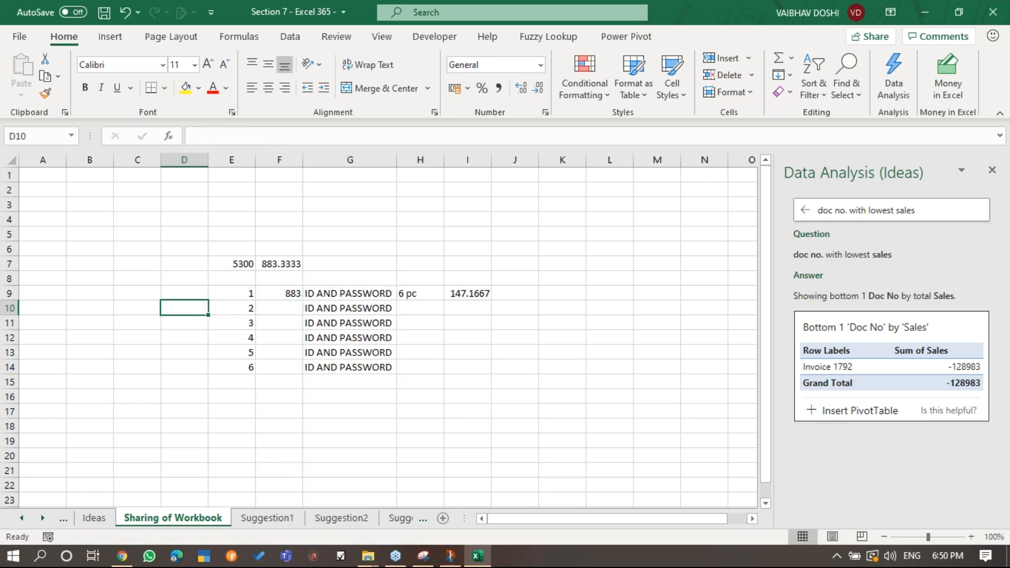
{"action": "key", "text": "Right"}
{"action": "key", "text": "Left"}
{"action": "key", "text": "Right"}
{"action": "key", "text": "Left"}
{"action": "key", "text": "Right"}
{"action": "key", "text": "Up"}
{"action": "key", "text": "Down"}
{"action": "key", "text": "Down"}
{"action": "key", "text": "Up"}
{"action": "key", "text": "Down"}
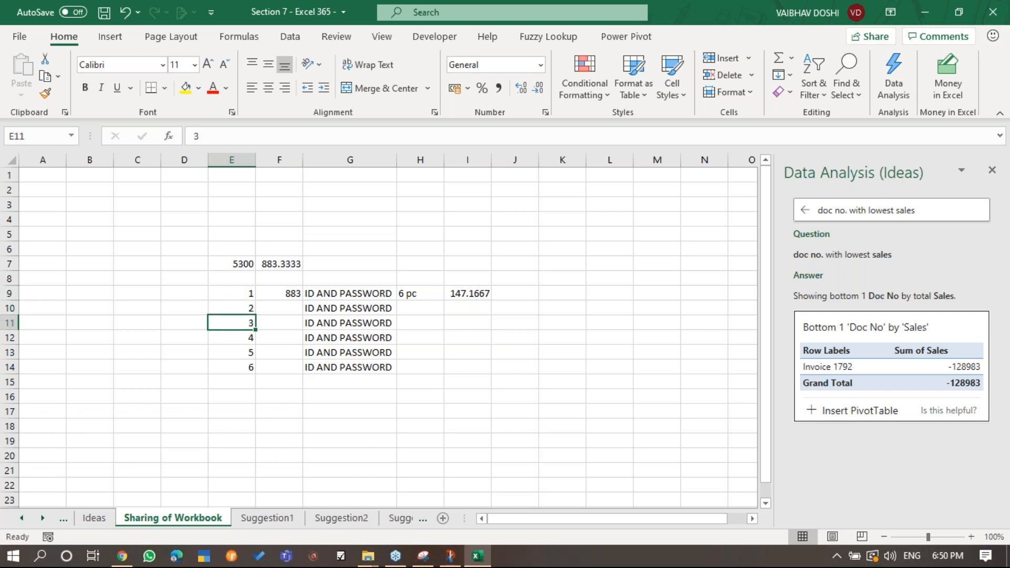
{"action": "key", "text": "Right"}
{"action": "key", "text": "Right"}
{"action": "key", "text": "Right"}
{"action": "key", "text": "Up"}
{"action": "key", "text": "Up"}
{"action": "key", "text": "Left"}
{"action": "key", "text": "Left"}
{"action": "key", "text": "Left"}
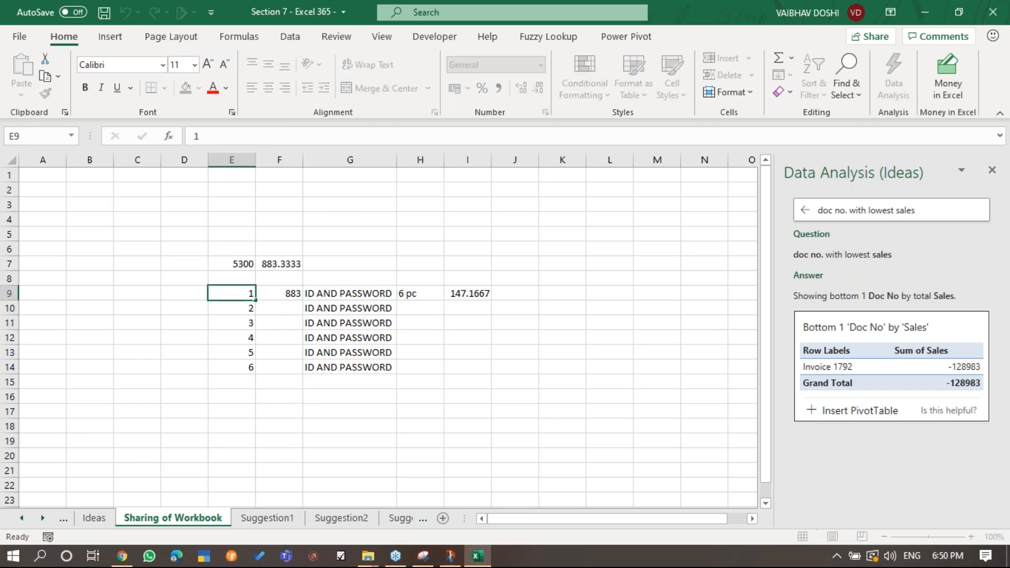
Go through the row 9 entries from E9 to I9 and inspect the formula in I9.
{"action": "key", "text": "Right"}
{"action": "key", "text": "Right"}
{"action": "key", "text": "Right"}
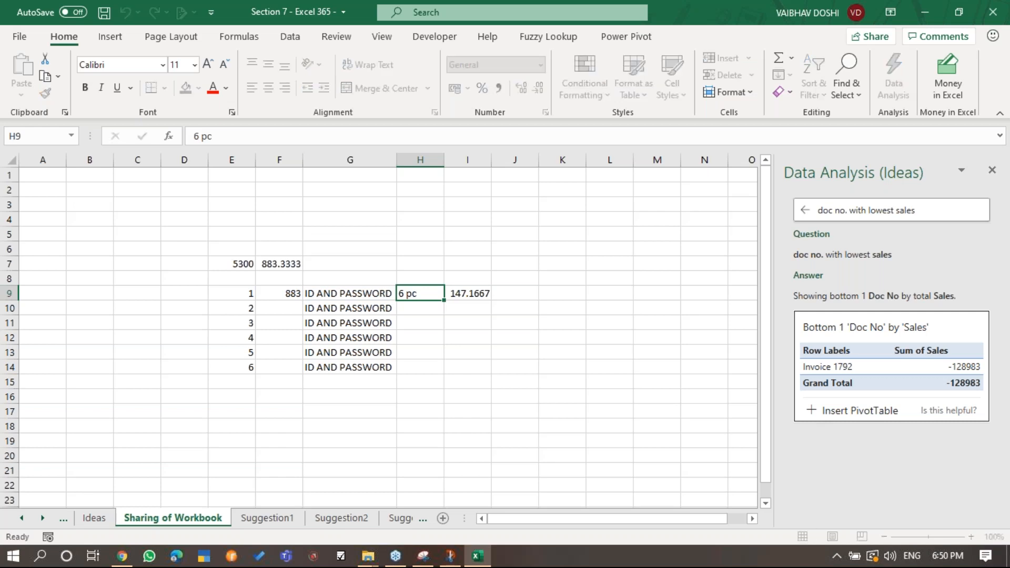
{"action": "key", "text": "Right"}
{"action": "key", "text": "F2"}
{"action": "key", "text": "Escape"}
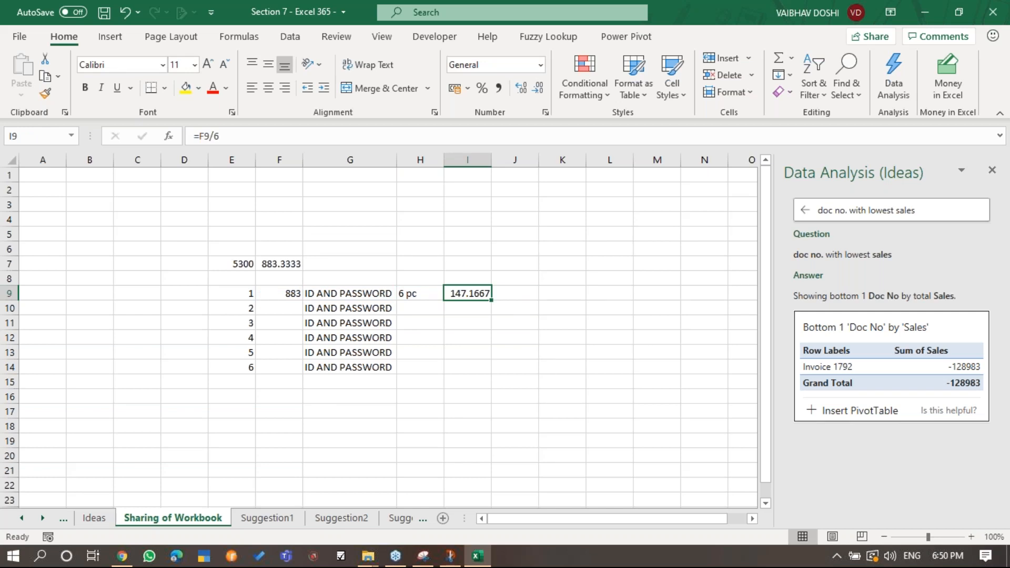
{"action": "key", "text": "F2"}
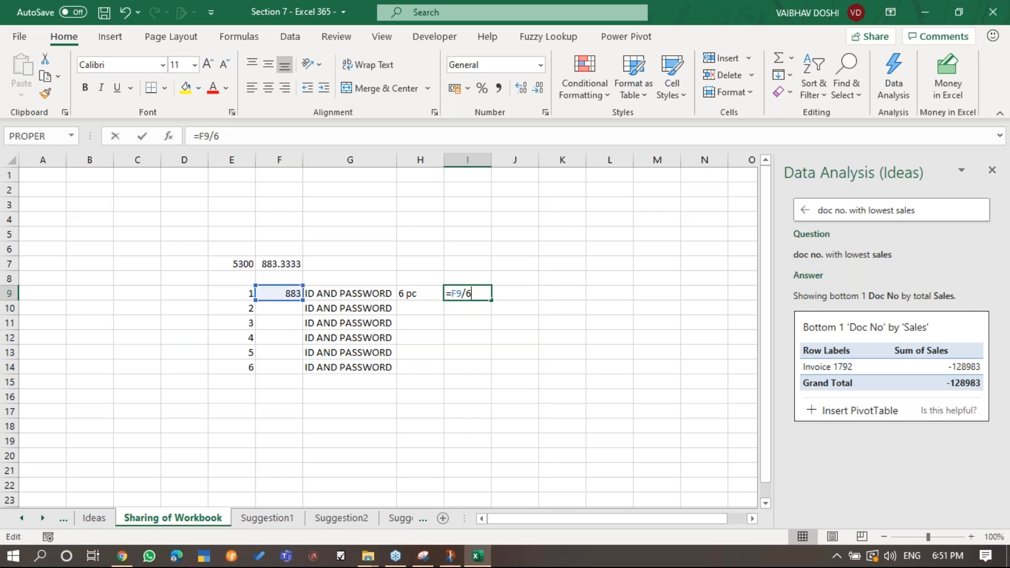
{"action": "key", "text": "Escape"}
{"action": "key", "text": "Left"}
{"action": "key", "text": "Left"}
{"action": "key", "text": "Left"}
{"action": "key", "text": "Left"}
{"action": "key", "text": "Right"}
{"action": "key", "text": "Right"}
{"action": "key", "text": "Right"}
{"action": "key", "text": "Right"}
{"action": "key", "text": "Left"}
{"action": "key", "text": "Right"}
{"action": "key", "text": "F2"}
{"action": "key", "text": "Escape"}
{"action": "key", "text": "Left"}
{"action": "key", "text": "Right"}
{"action": "key", "text": "Left"}
{"action": "key", "text": "Right"}
{"action": "key", "text": "F2"}
{"action": "key", "text": "ctrl+Return"}
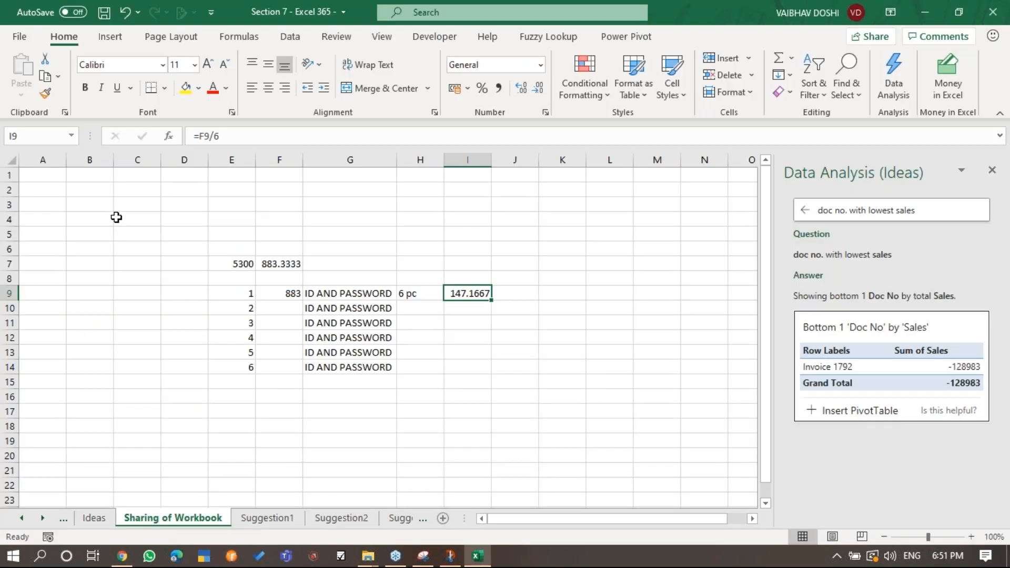
{"action": "left_click", "coordinate": [68, 206]}
{"action": "left_click_drag", "start_coordinate": [68, 206], "coordinate": [197, 273]}
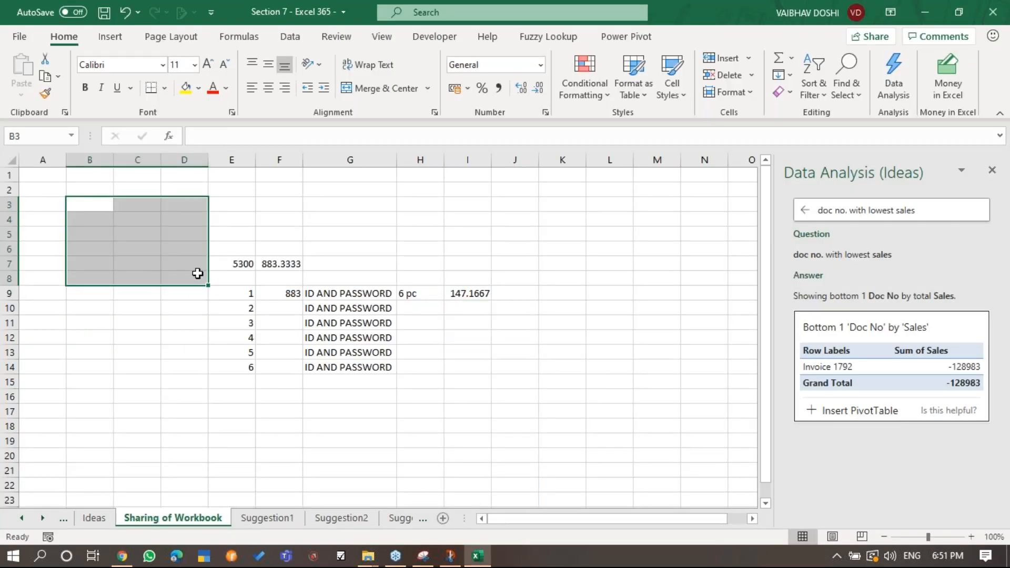
{"action": "left_click_drag", "start_coordinate": [42, 203], "coordinate": [170, 274]}
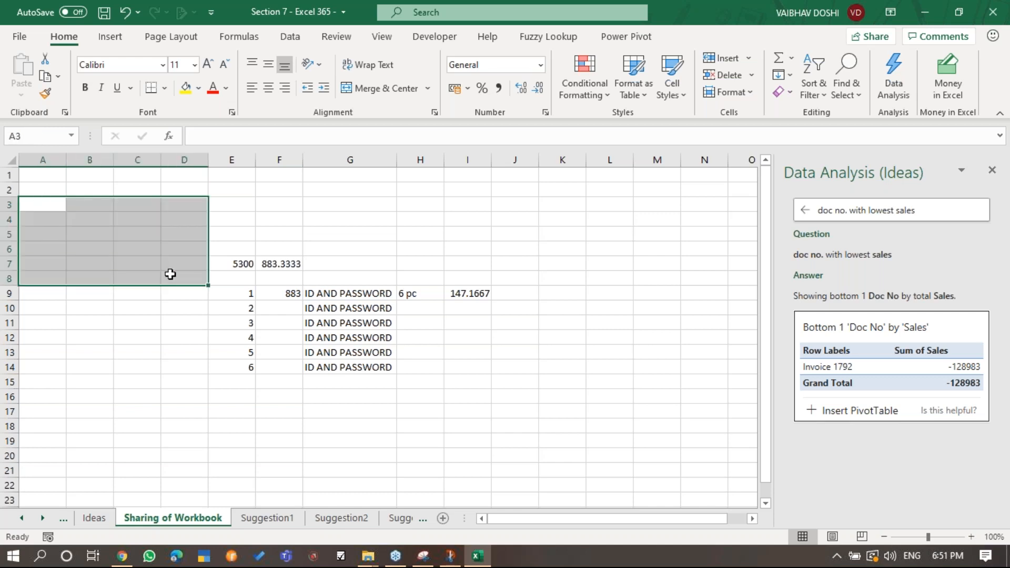
{"action": "left_click", "coordinate": [170, 273]}
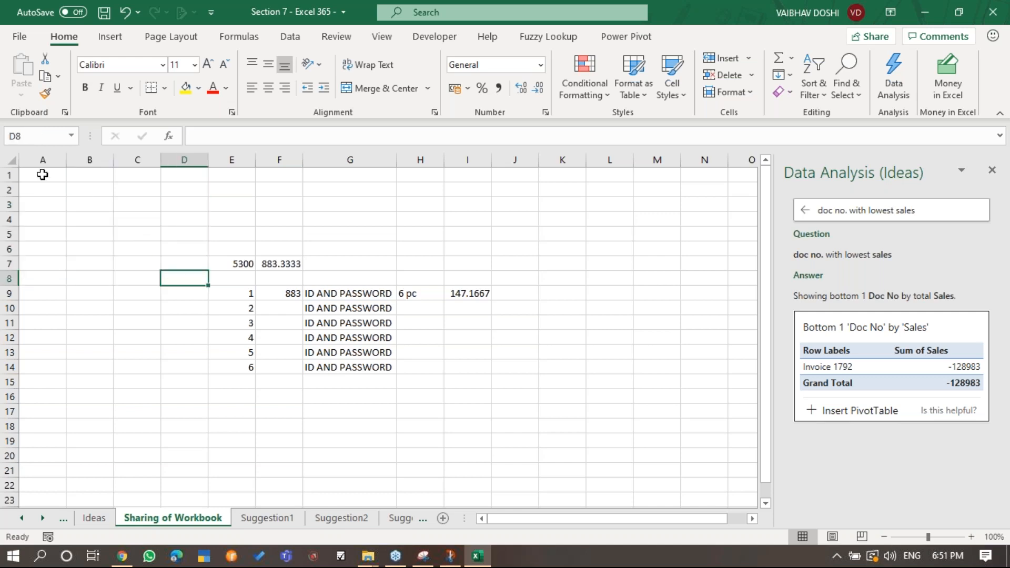
View the list of pinned workbooks on Excel's start page and return to the sheet.
{"action": "left_click", "coordinate": [10, 42]}
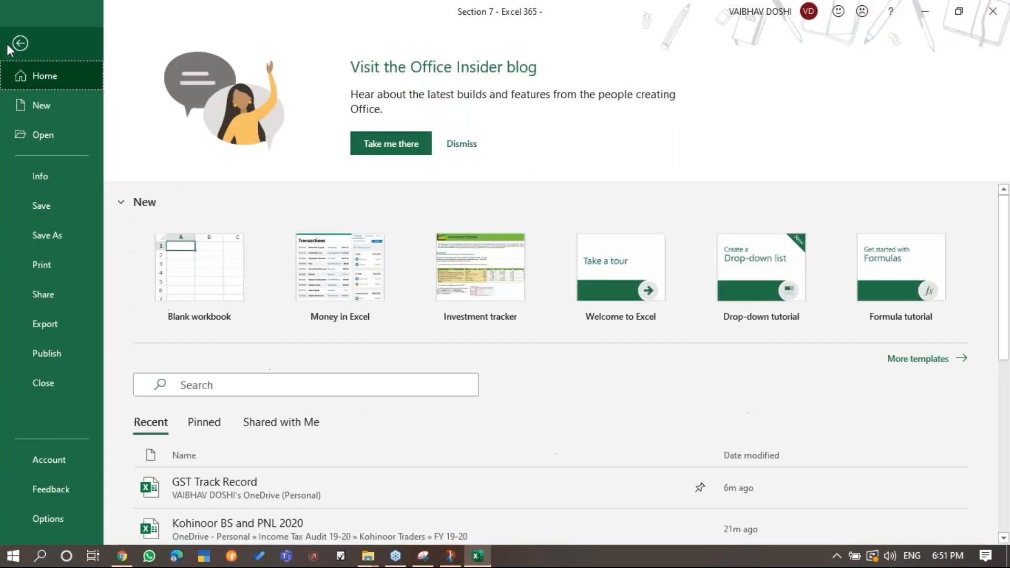
{"action": "left_click", "coordinate": [205, 420]}
{"action": "scroll", "coordinate": [553, 438], "scroll_direction": "down", "scroll_amount": 4}
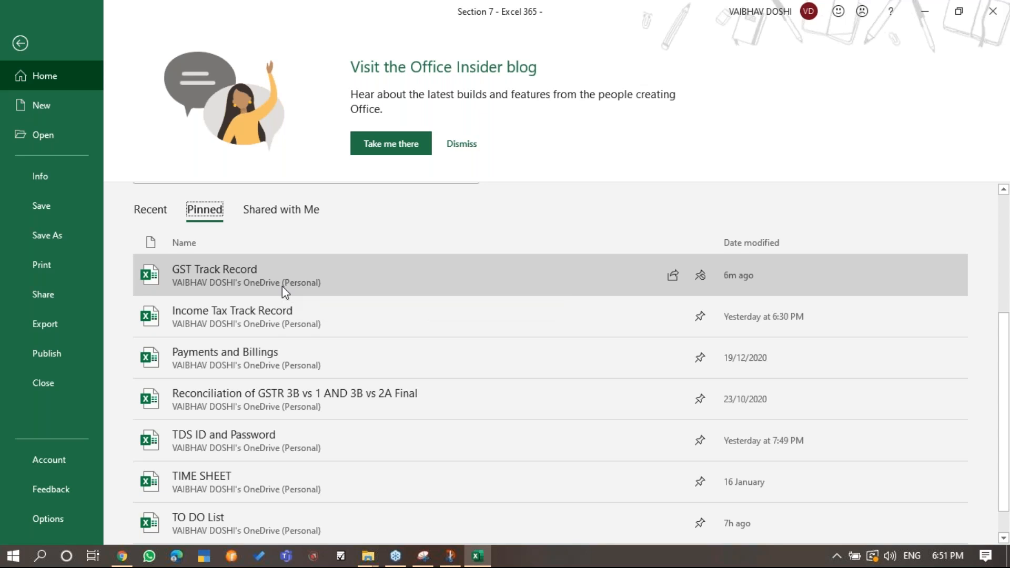
{"action": "key", "text": "Escape"}
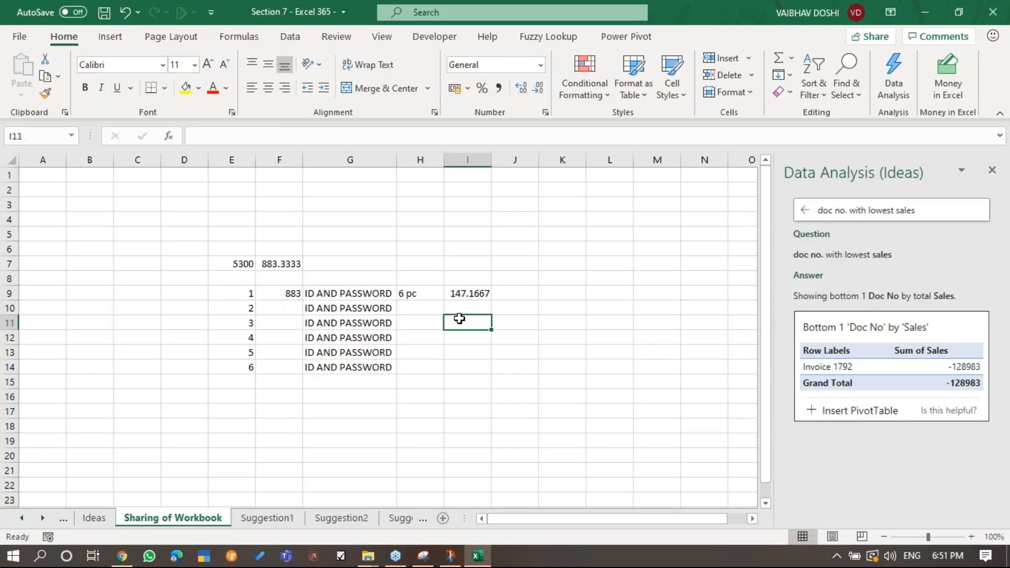
Switch to Chrome to view the Microsoft 365 plan comparison once more and return to Excel.
{"action": "left_click", "coordinate": [119, 561]}
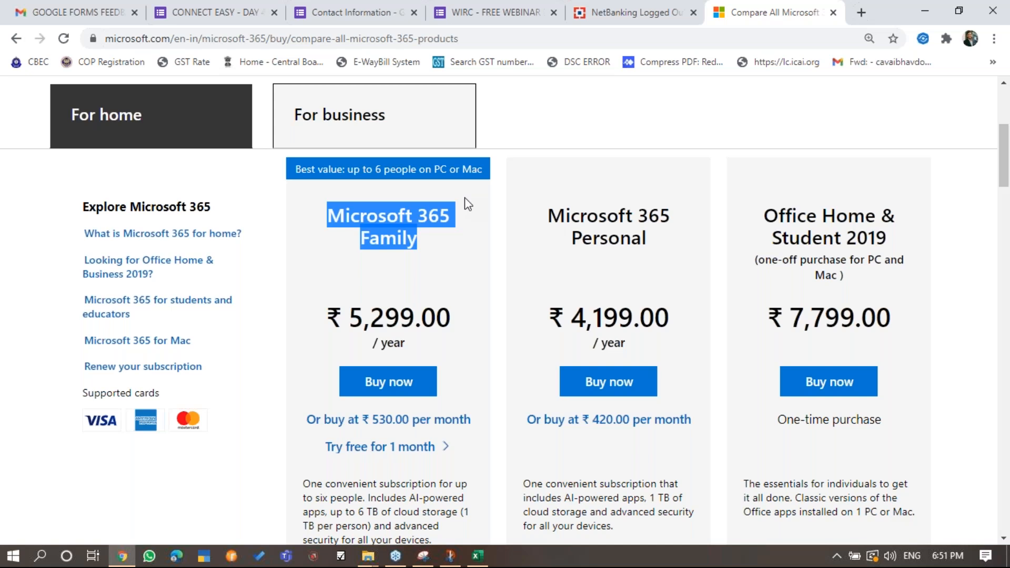
{"action": "key", "text": "alt+Tab"}
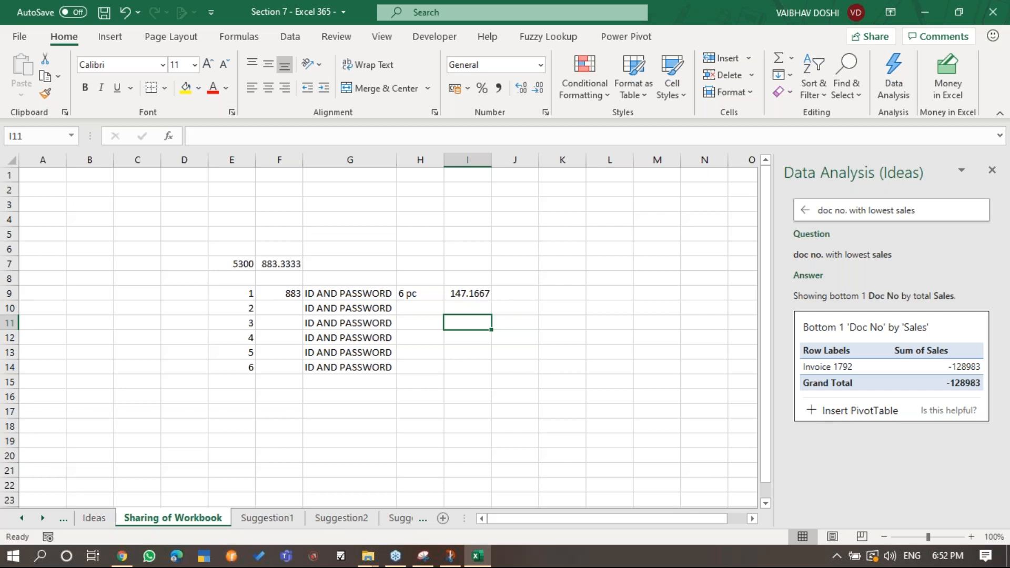
{"action": "left_click", "coordinate": [997, 96]}
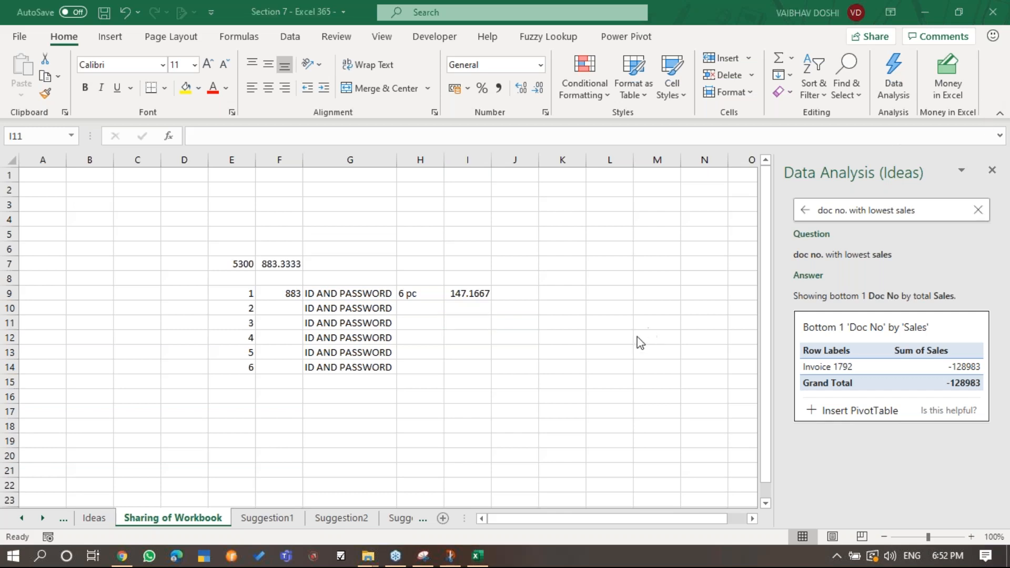